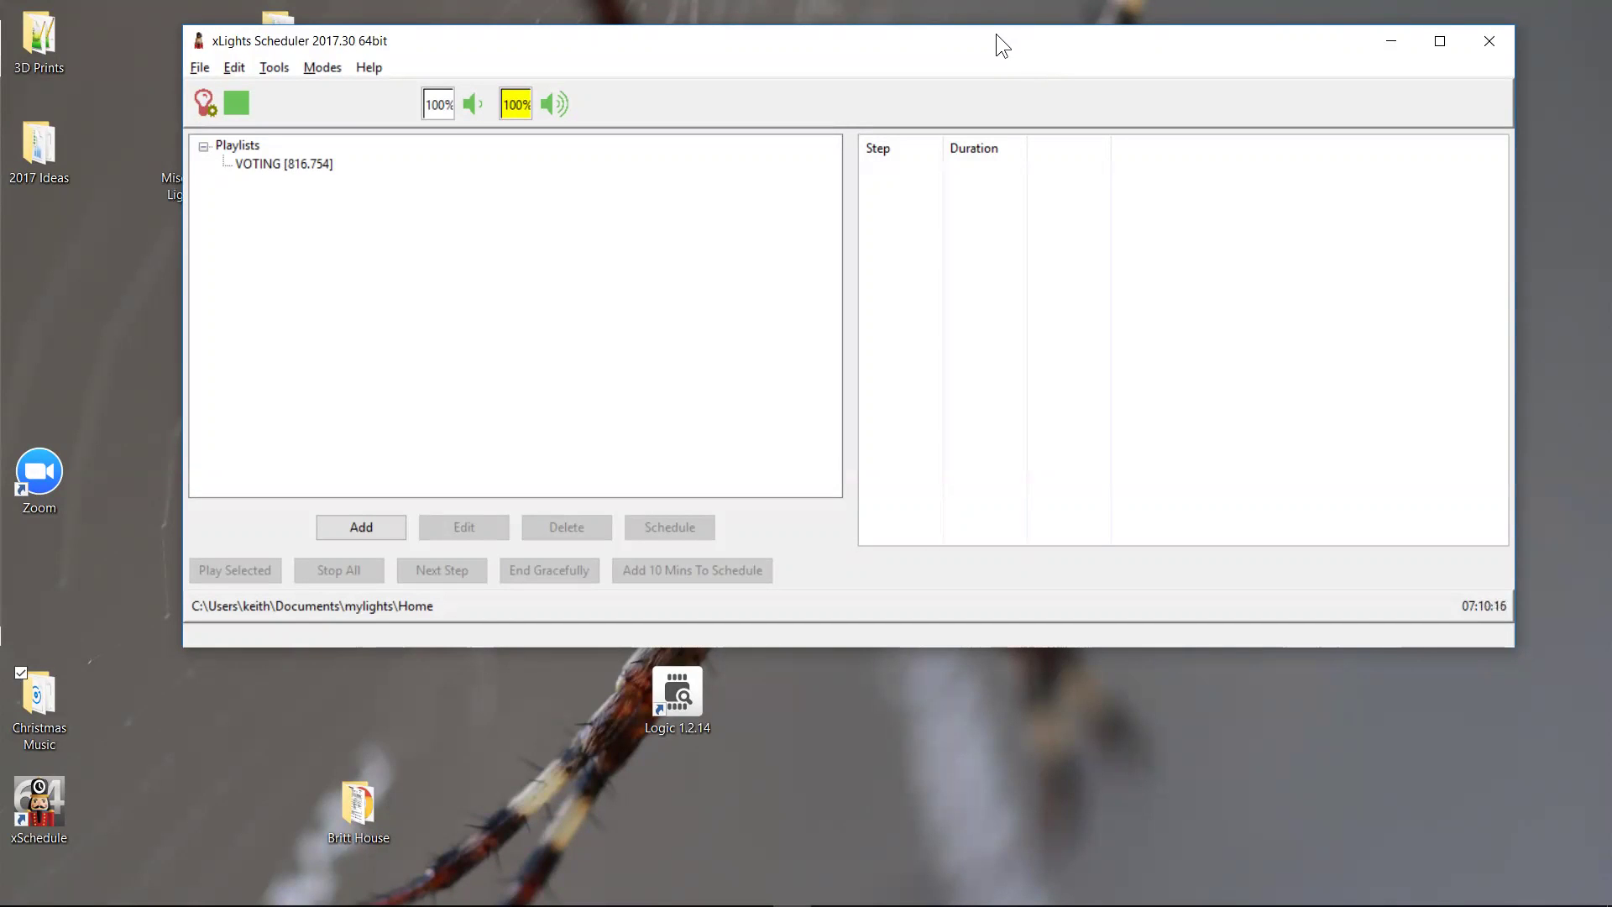
# Maximize the scheduler window and review the Options dialog without changing any settings.
pyautogui.doubleClick(892, 39)
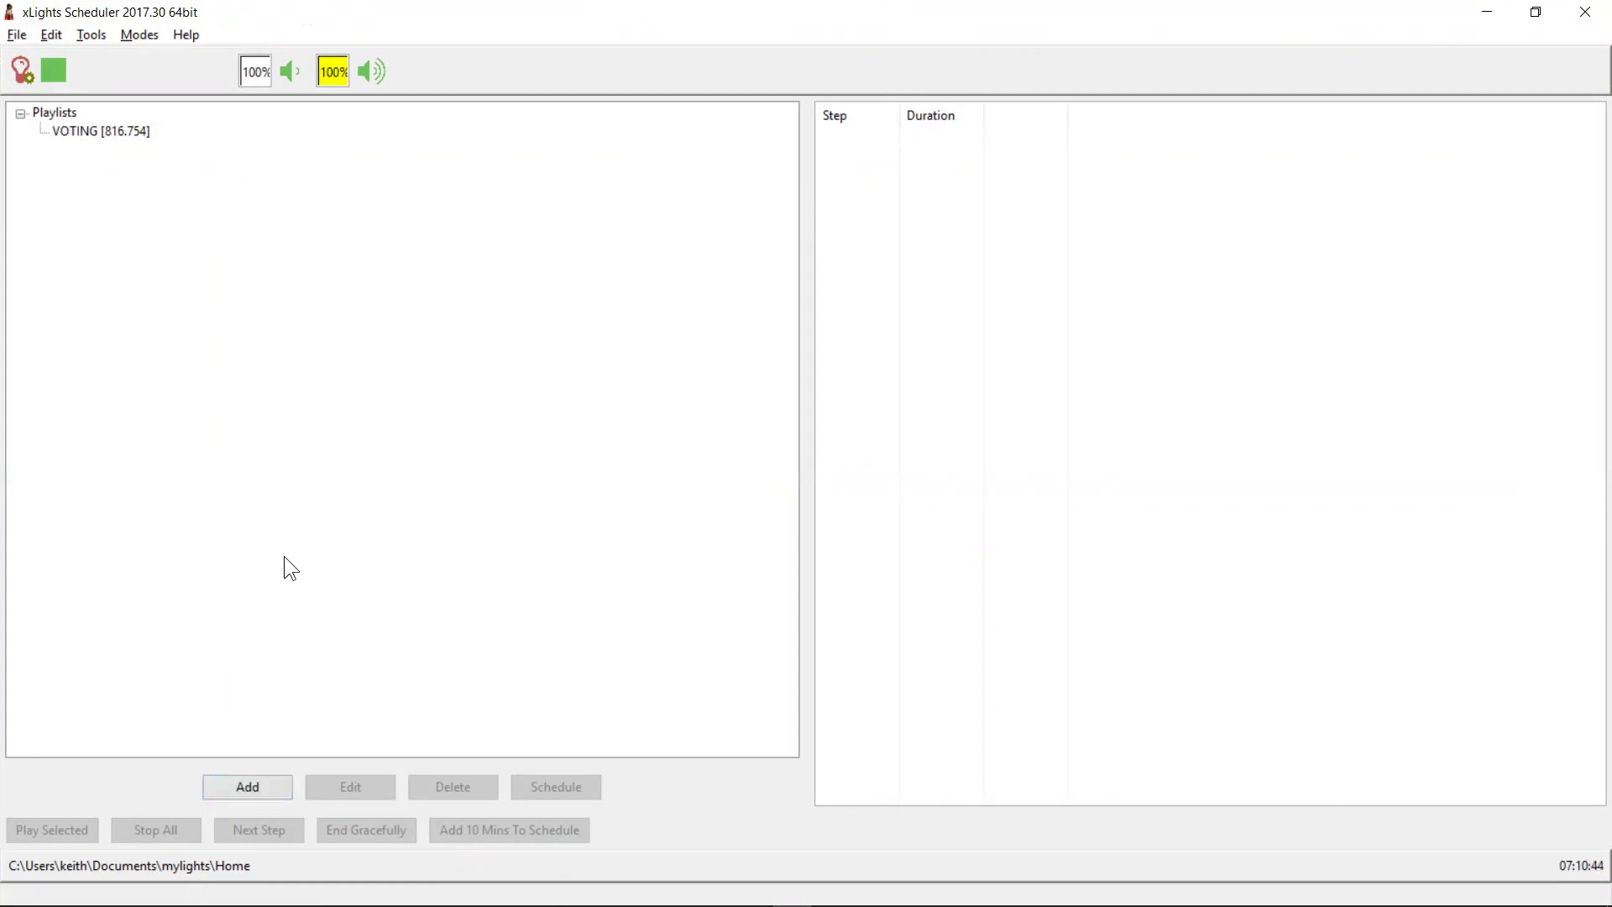
pyautogui.click(58, 33)
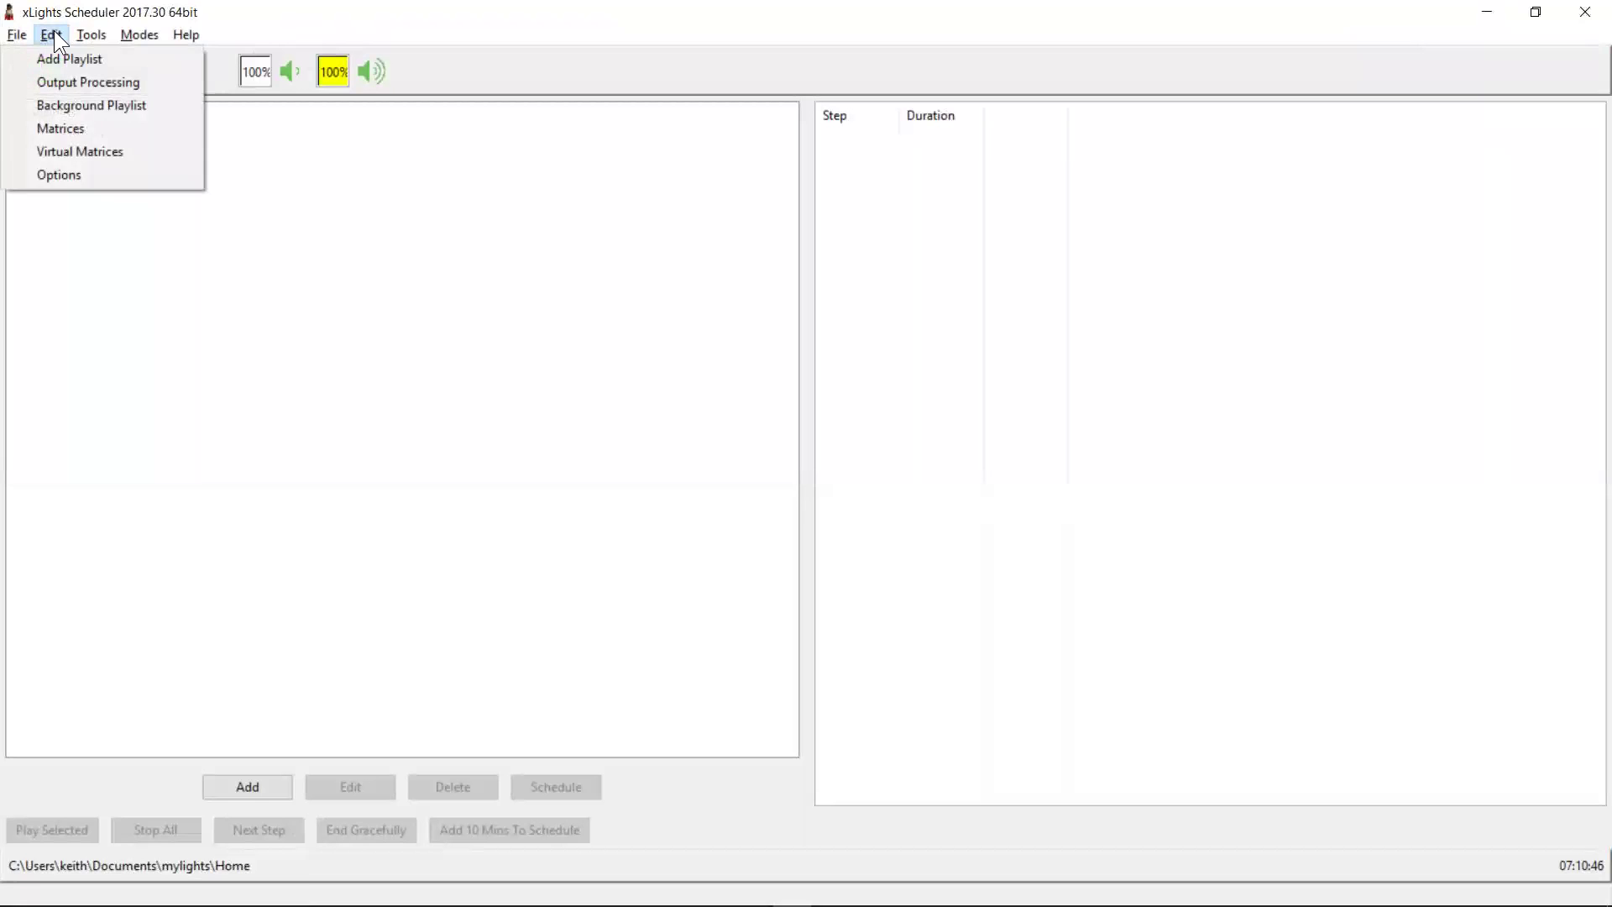
pyautogui.click(56, 172)
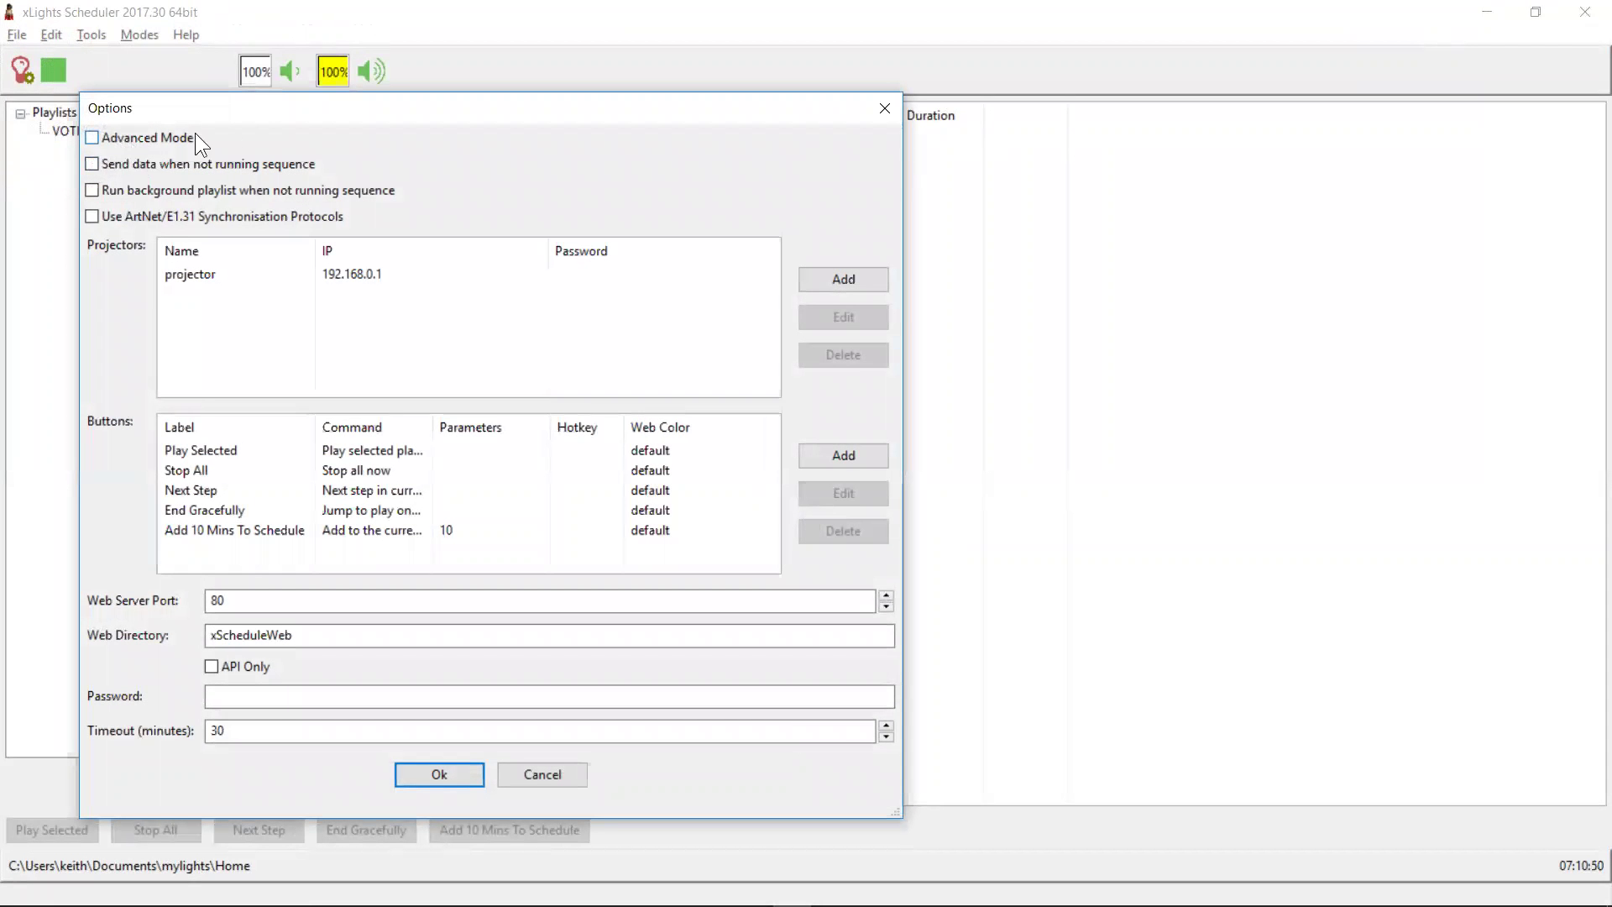
pyautogui.moveTo(255, 111); pyautogui.dragTo(590, 94)
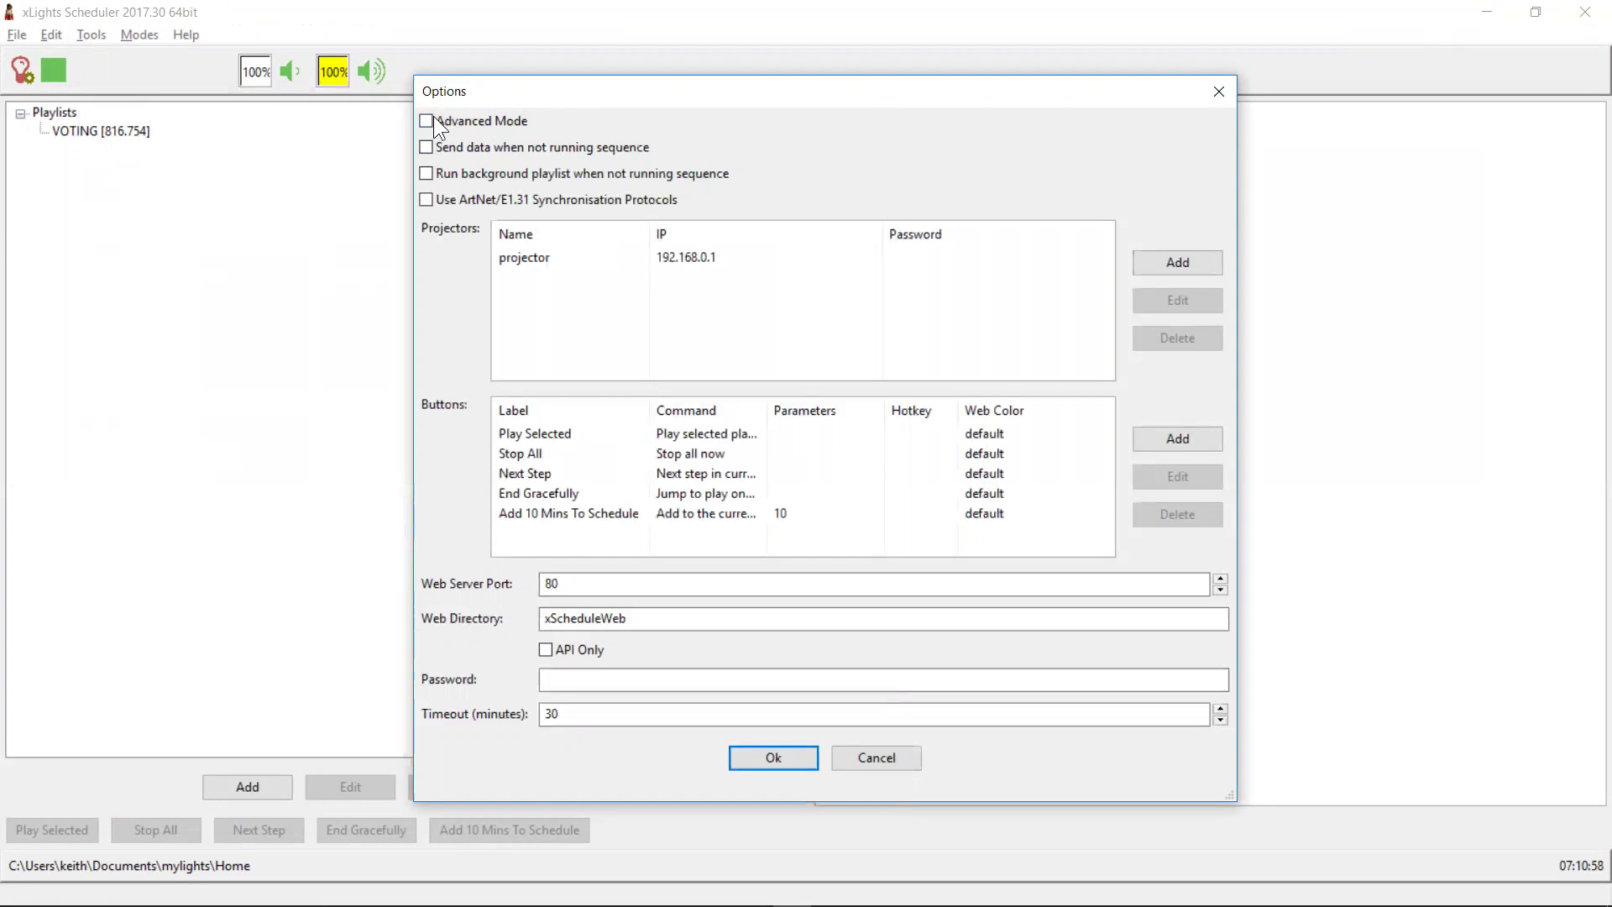
pyautogui.click(1215, 100)
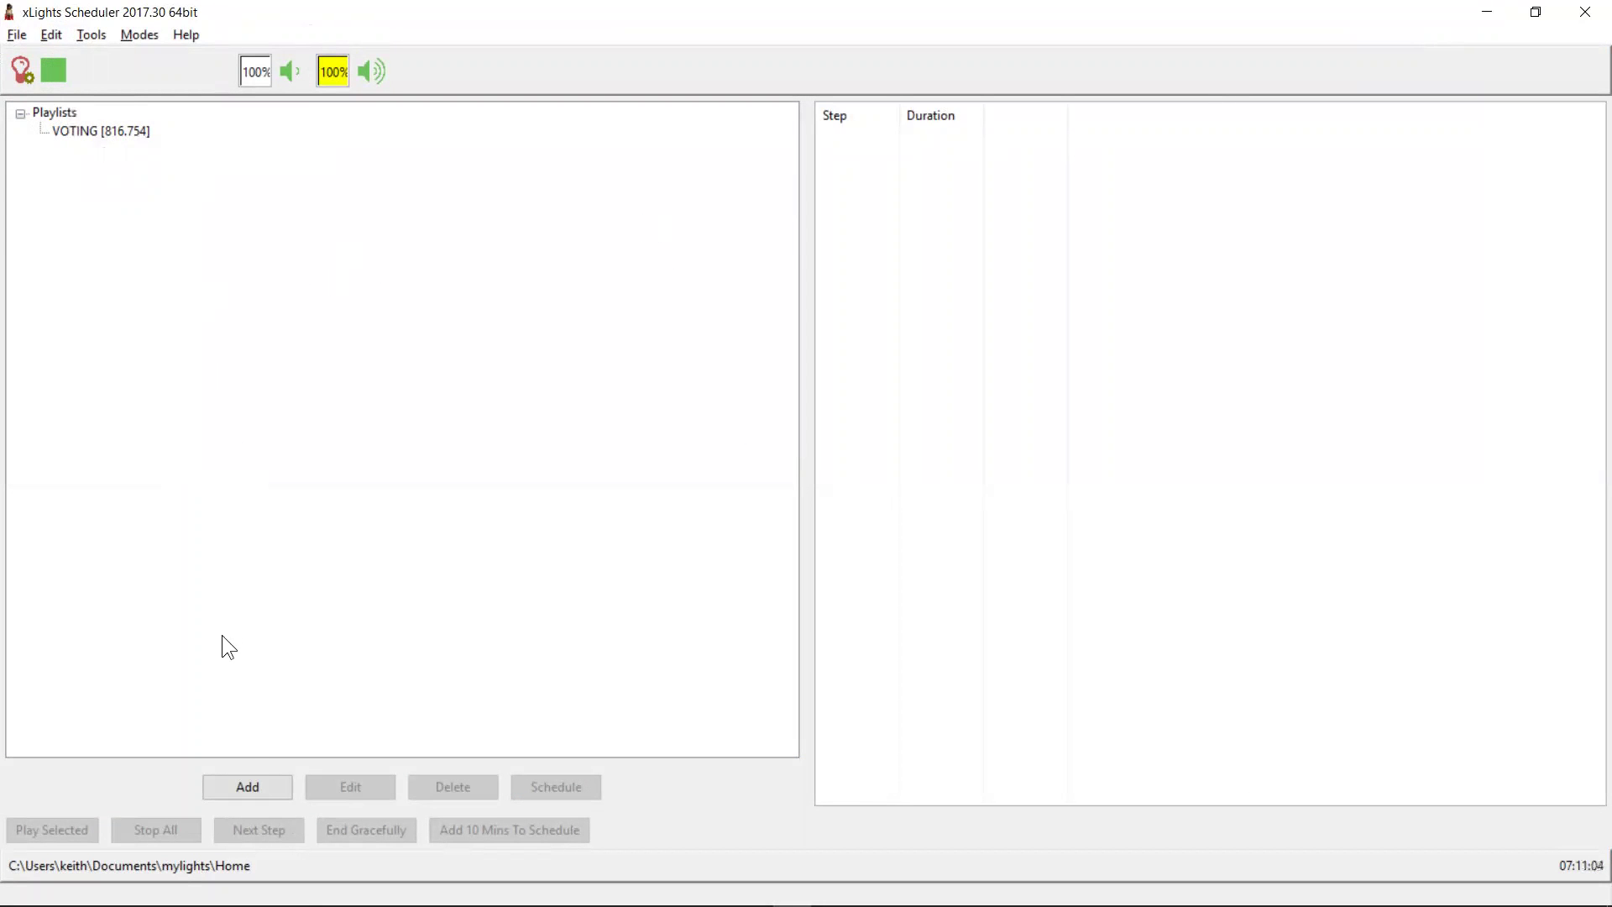
# Create a new playlist named Christmas.
pyautogui.click(252, 786)
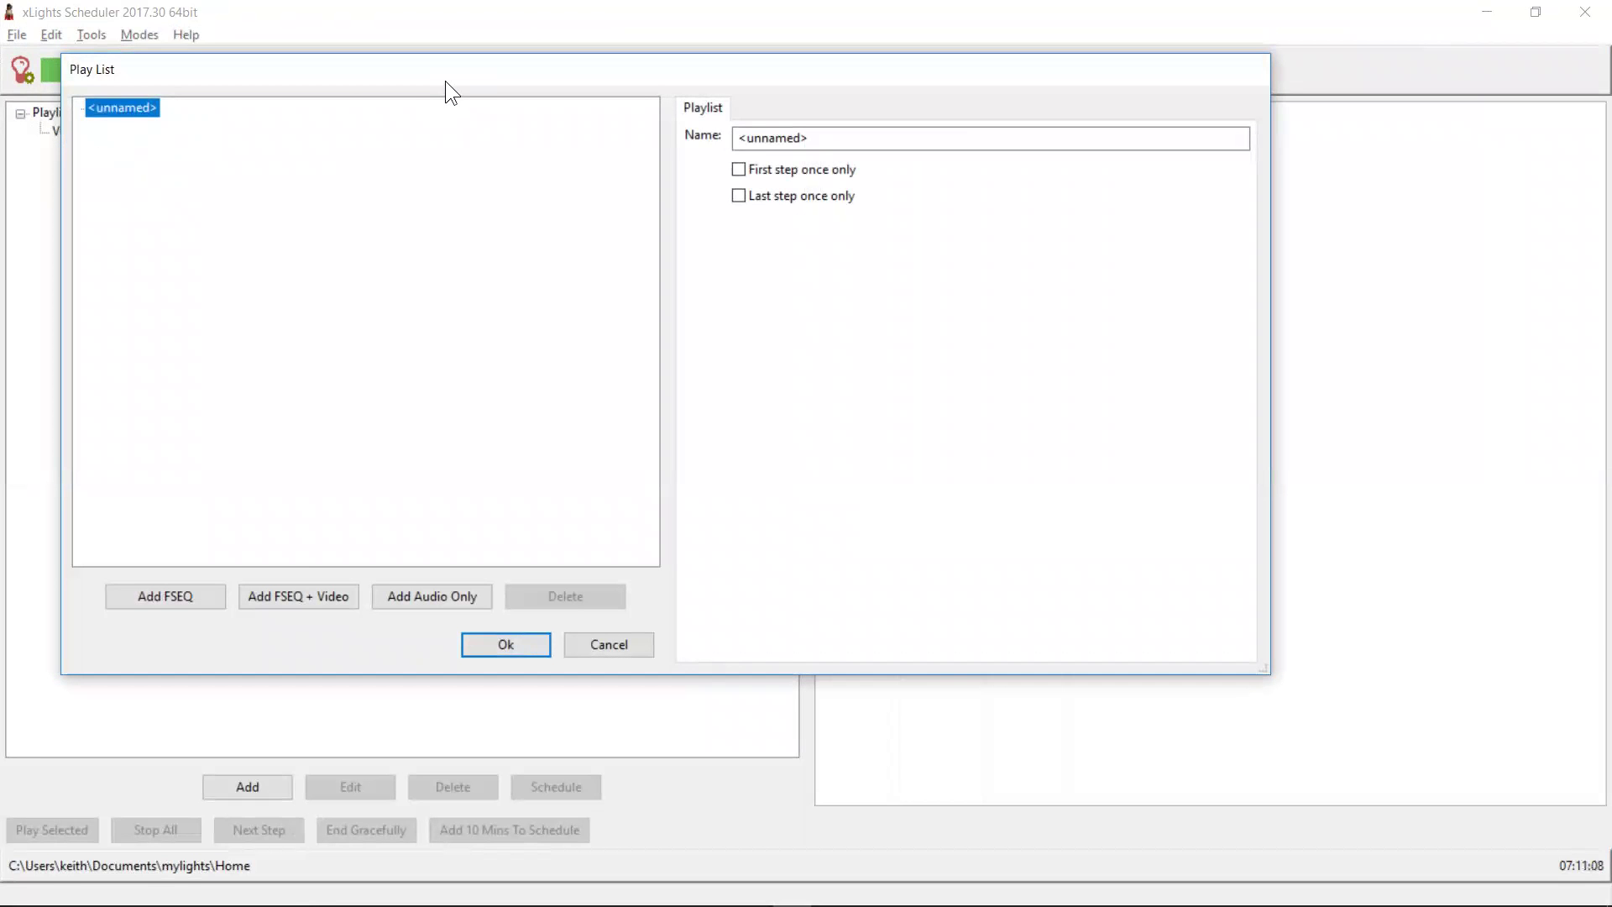
pyautogui.moveTo(450, 79); pyautogui.dragTo(593, 161)
pyautogui.moveTo(954, 220); pyautogui.dragTo(824, 213)
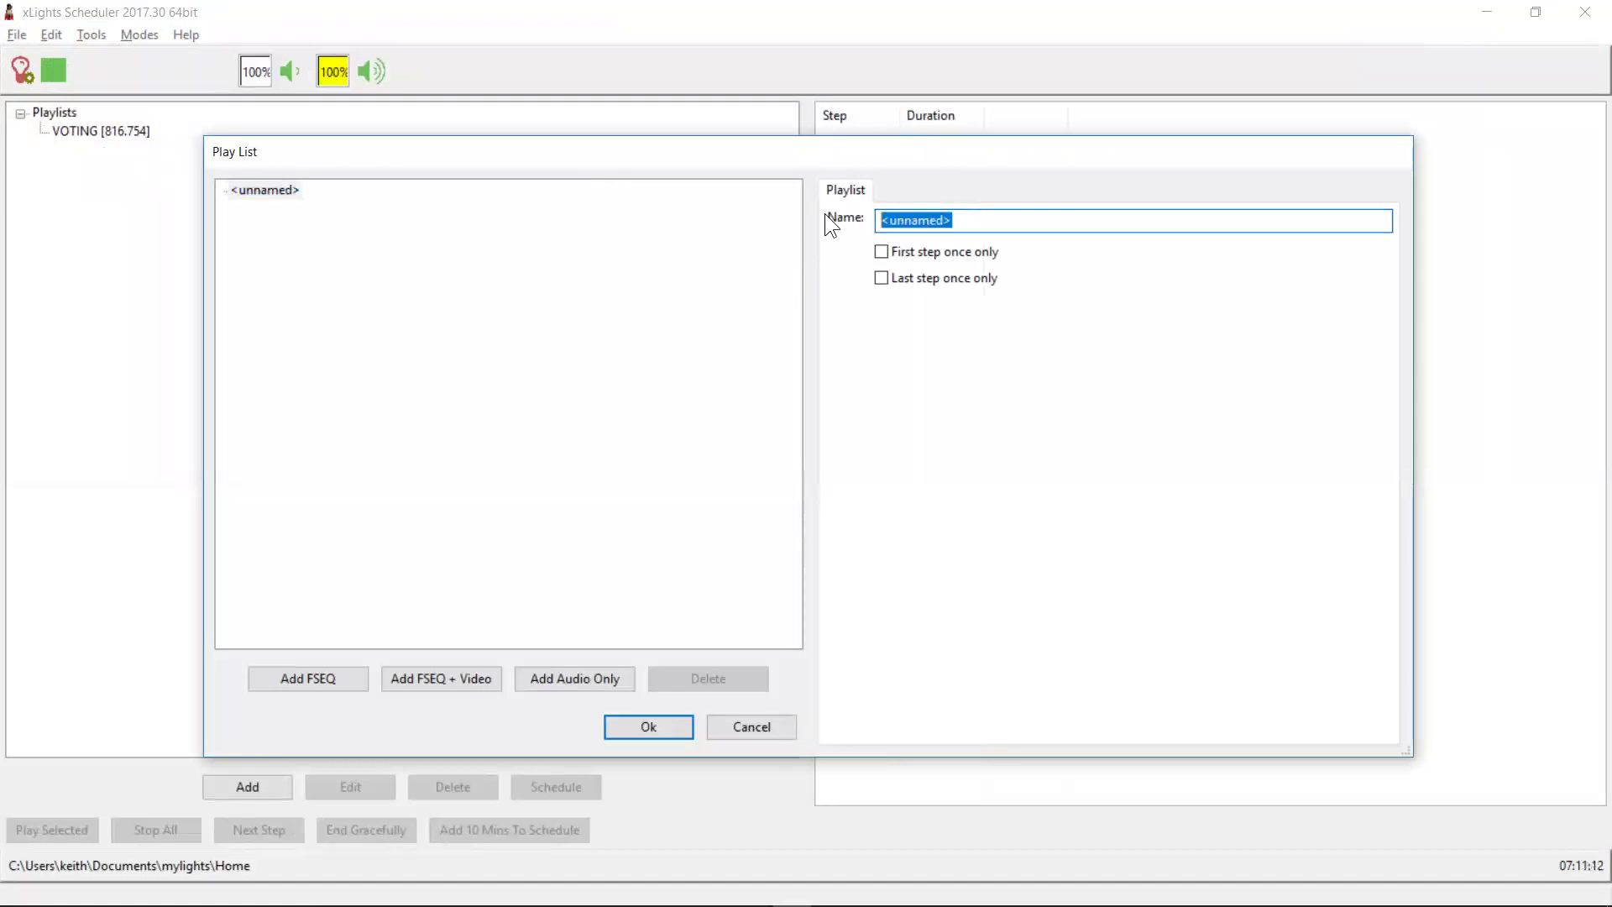
pyautogui.write('Christmas')
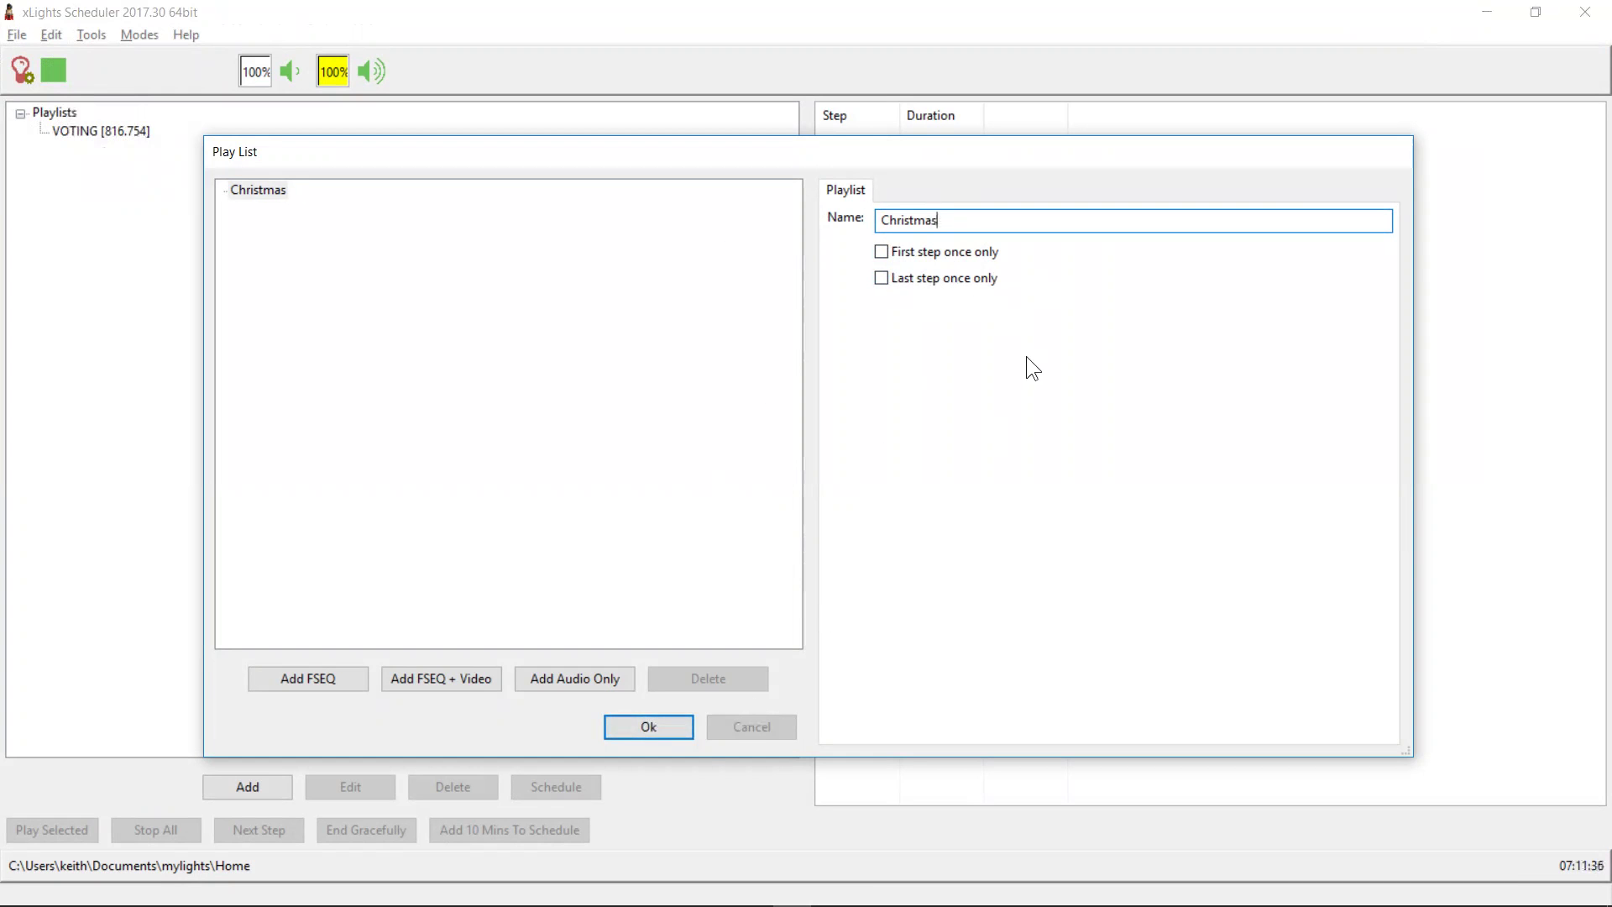
pyautogui.click(364, 732)
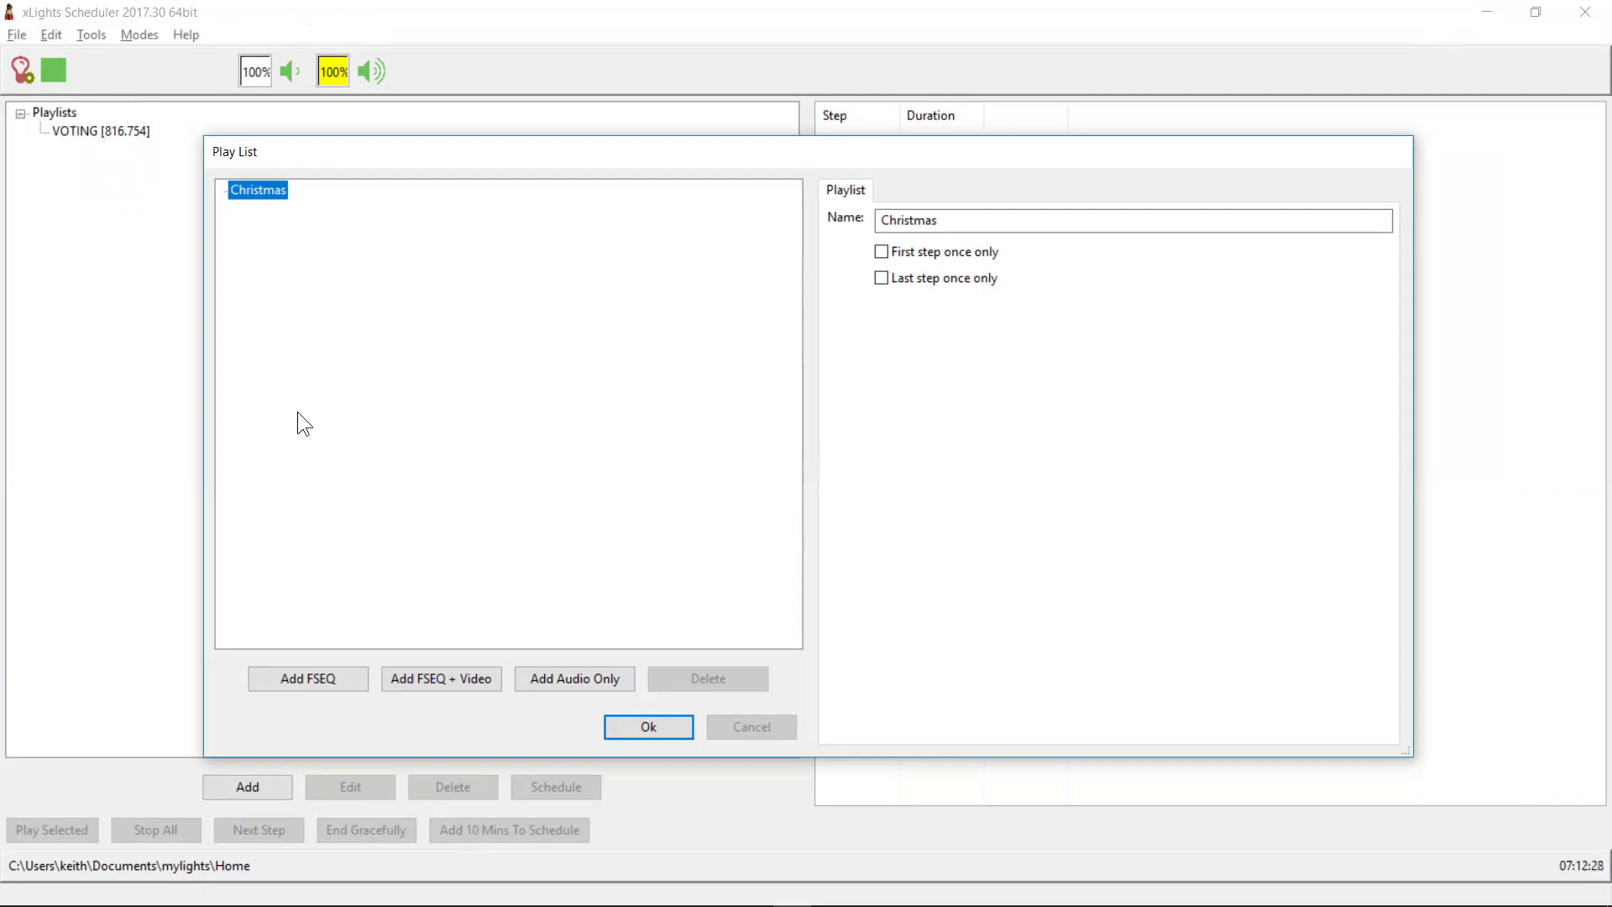
# Switch to File Explorer, open the Documents\mylights\Home folder and sort its contents by file type.
pyautogui.press('super+e')
pyautogui.click(213, 212)
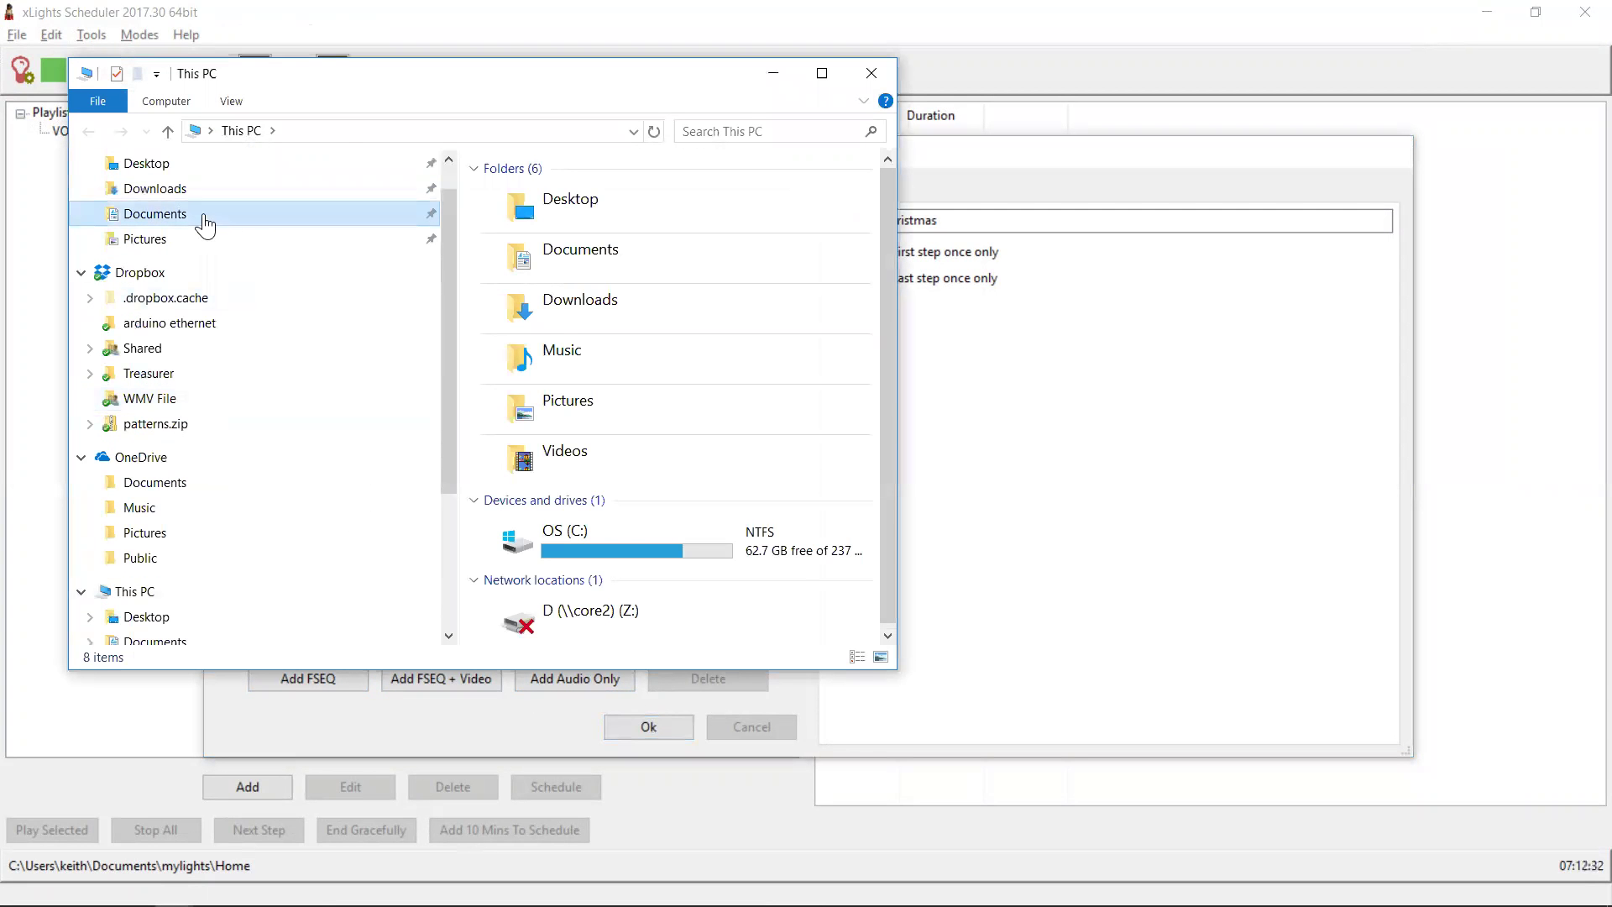
pyautogui.click(581, 397)
pyautogui.press('m')
pyautogui.press('y')
pyautogui.press('Down')
pyautogui.press('Down')
pyautogui.press('Down')
pyautogui.press('Return')
pyautogui.press('h')
pyautogui.press('Return')
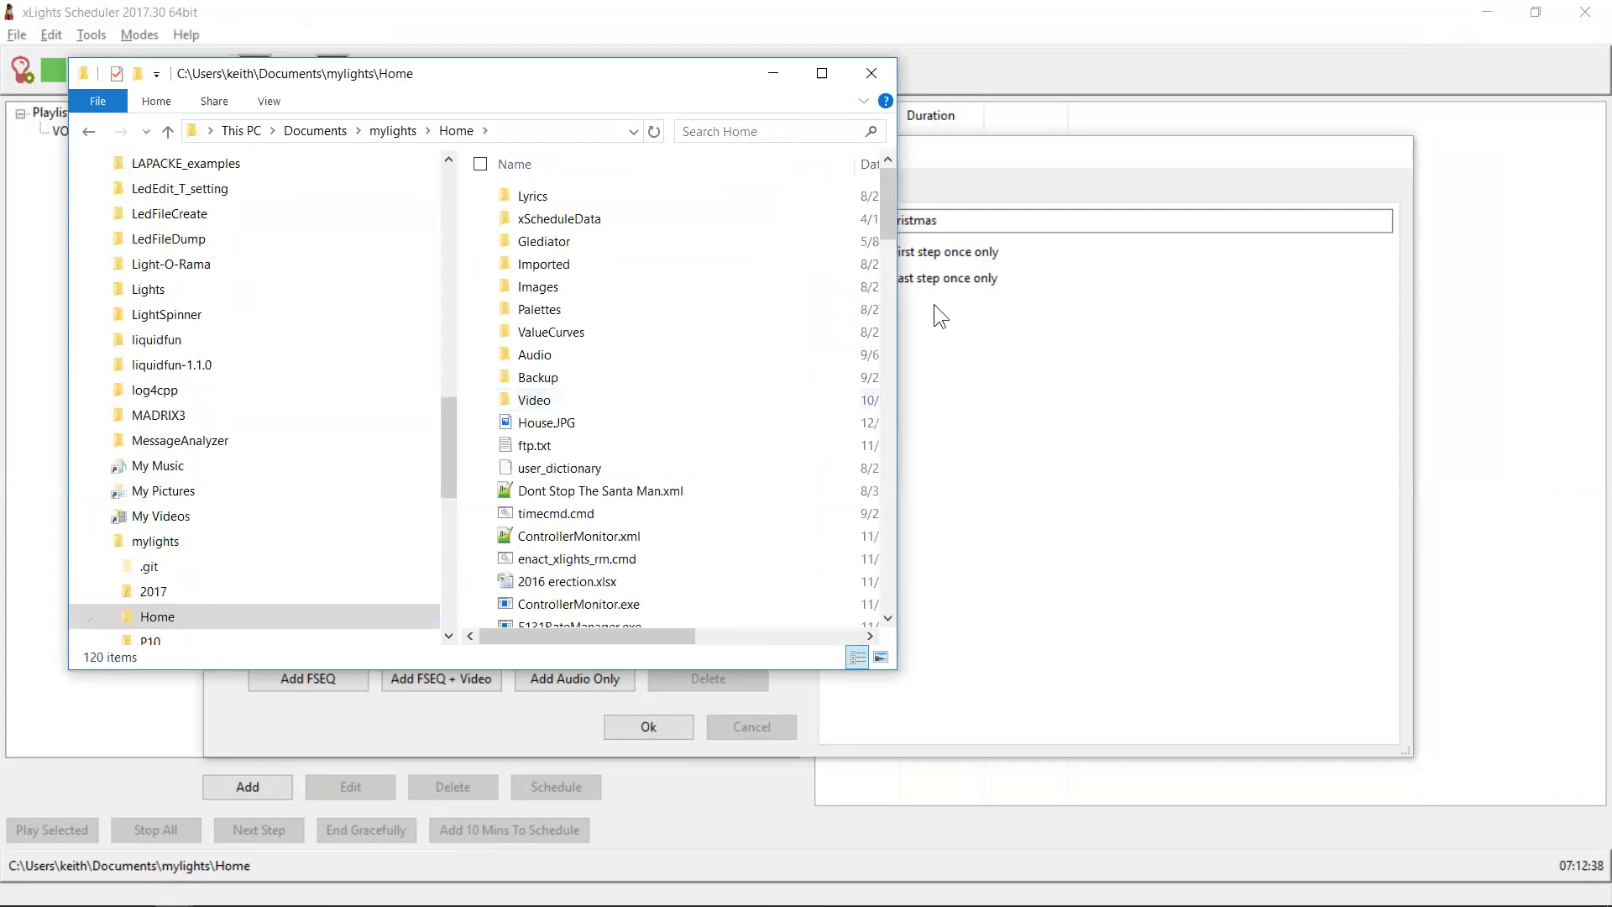
pyautogui.moveTo(898, 327); pyautogui.dragTo(1488, 329)
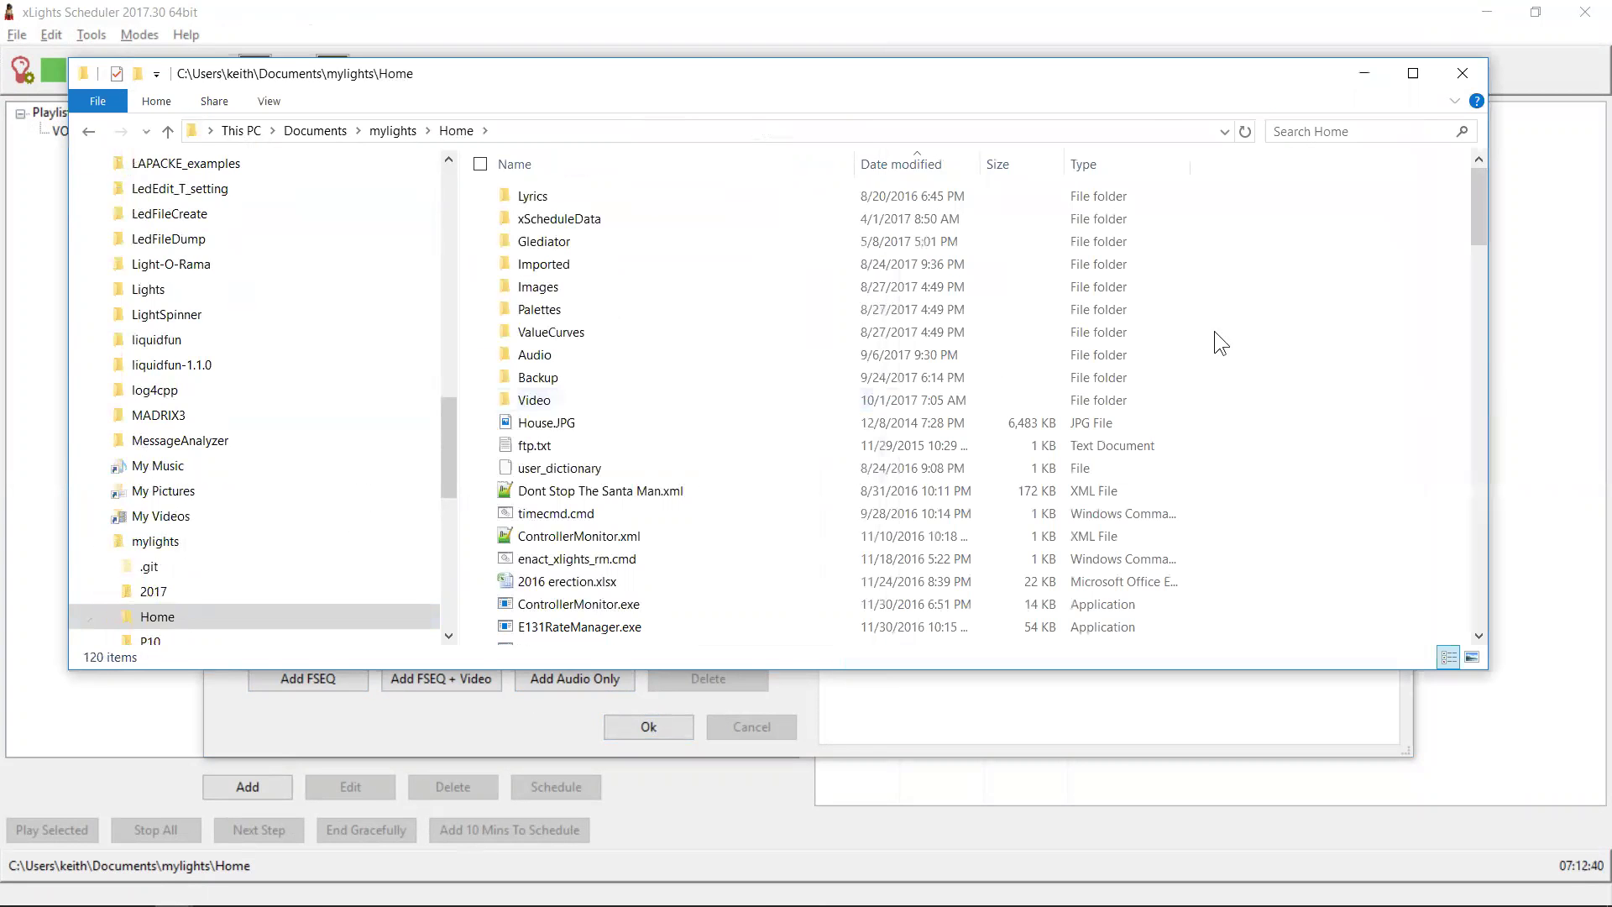
pyautogui.click(1081, 171)
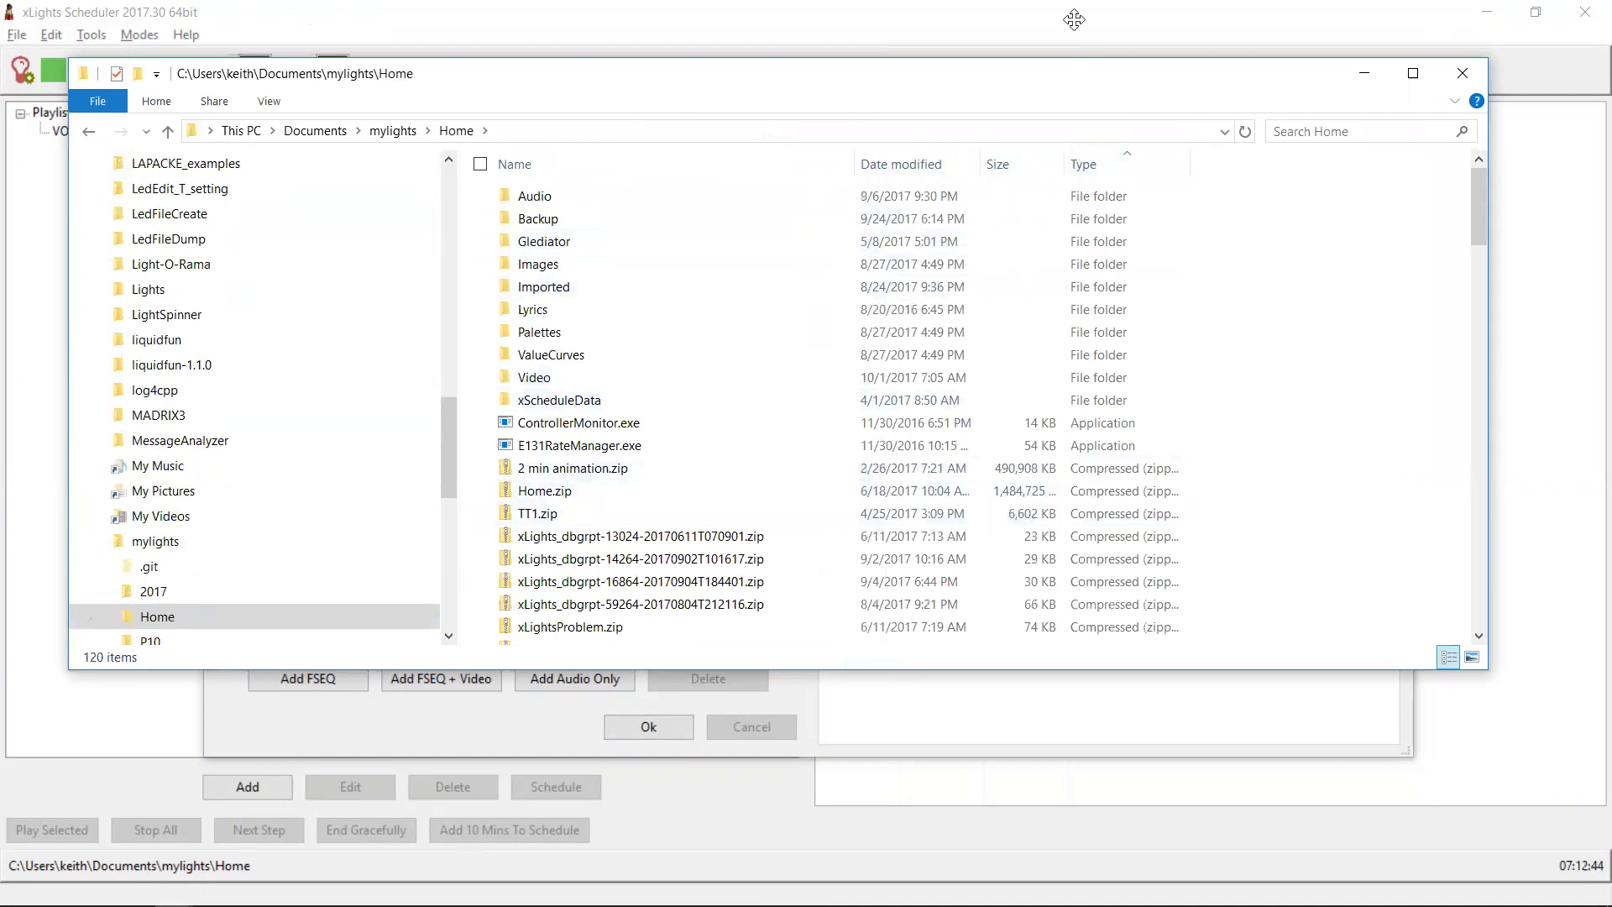
# Add Talking Trees 1.fseq to Talking Trees 4.fseq from the Home folder to the Christmas playlist, and minimize File Explorer.
pyautogui.click(1479, 481)
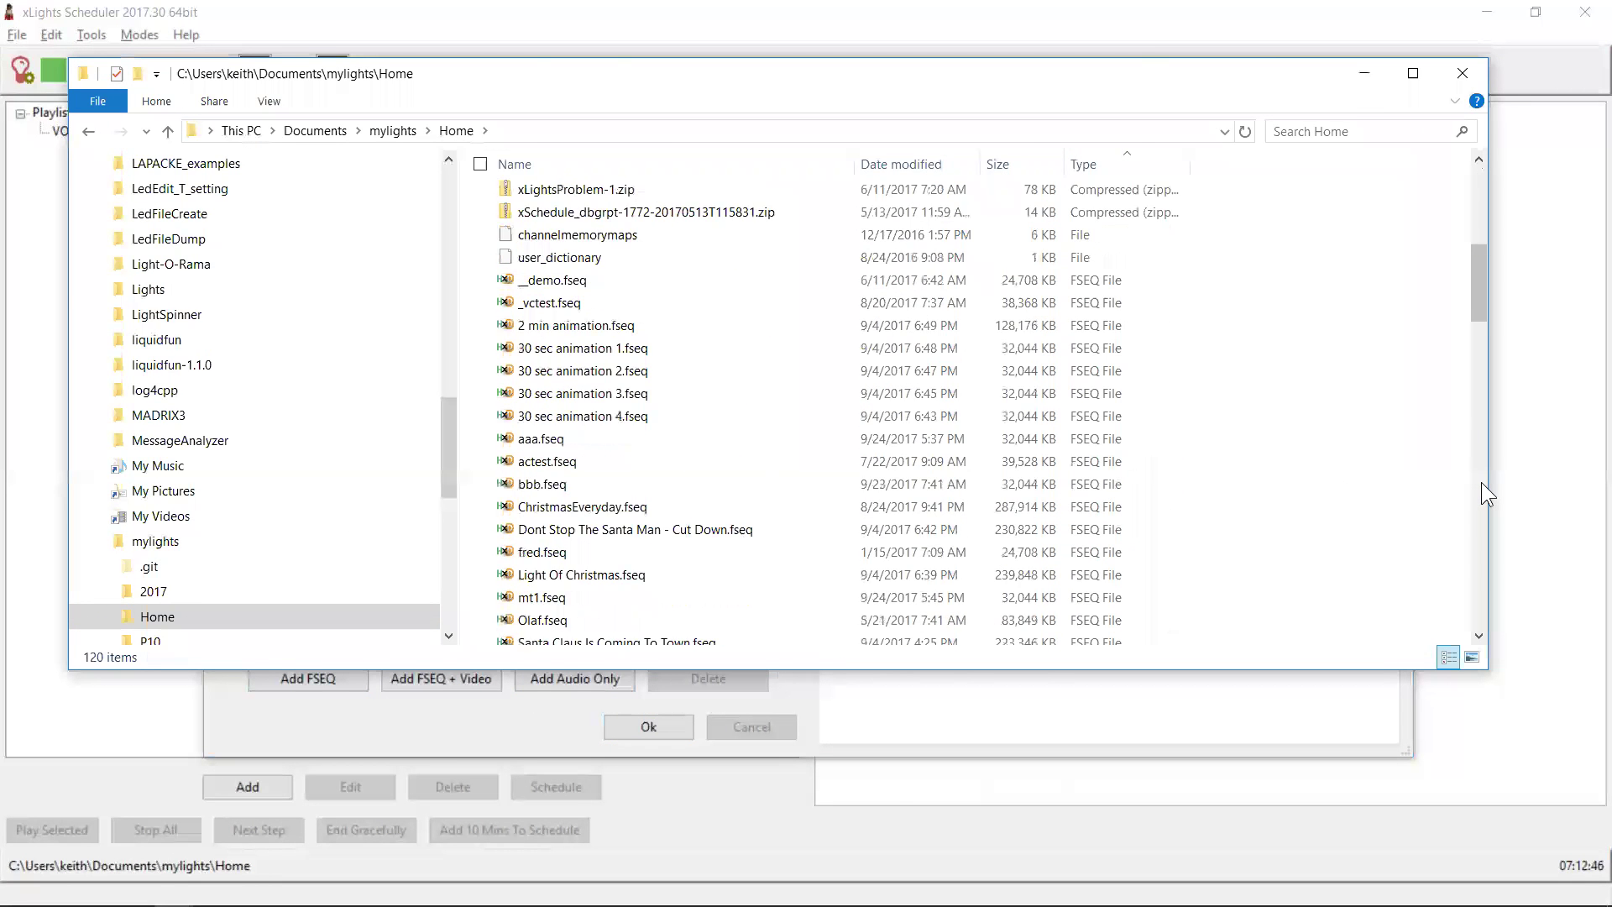
pyautogui.click(1479, 482)
pyautogui.click(587, 257)
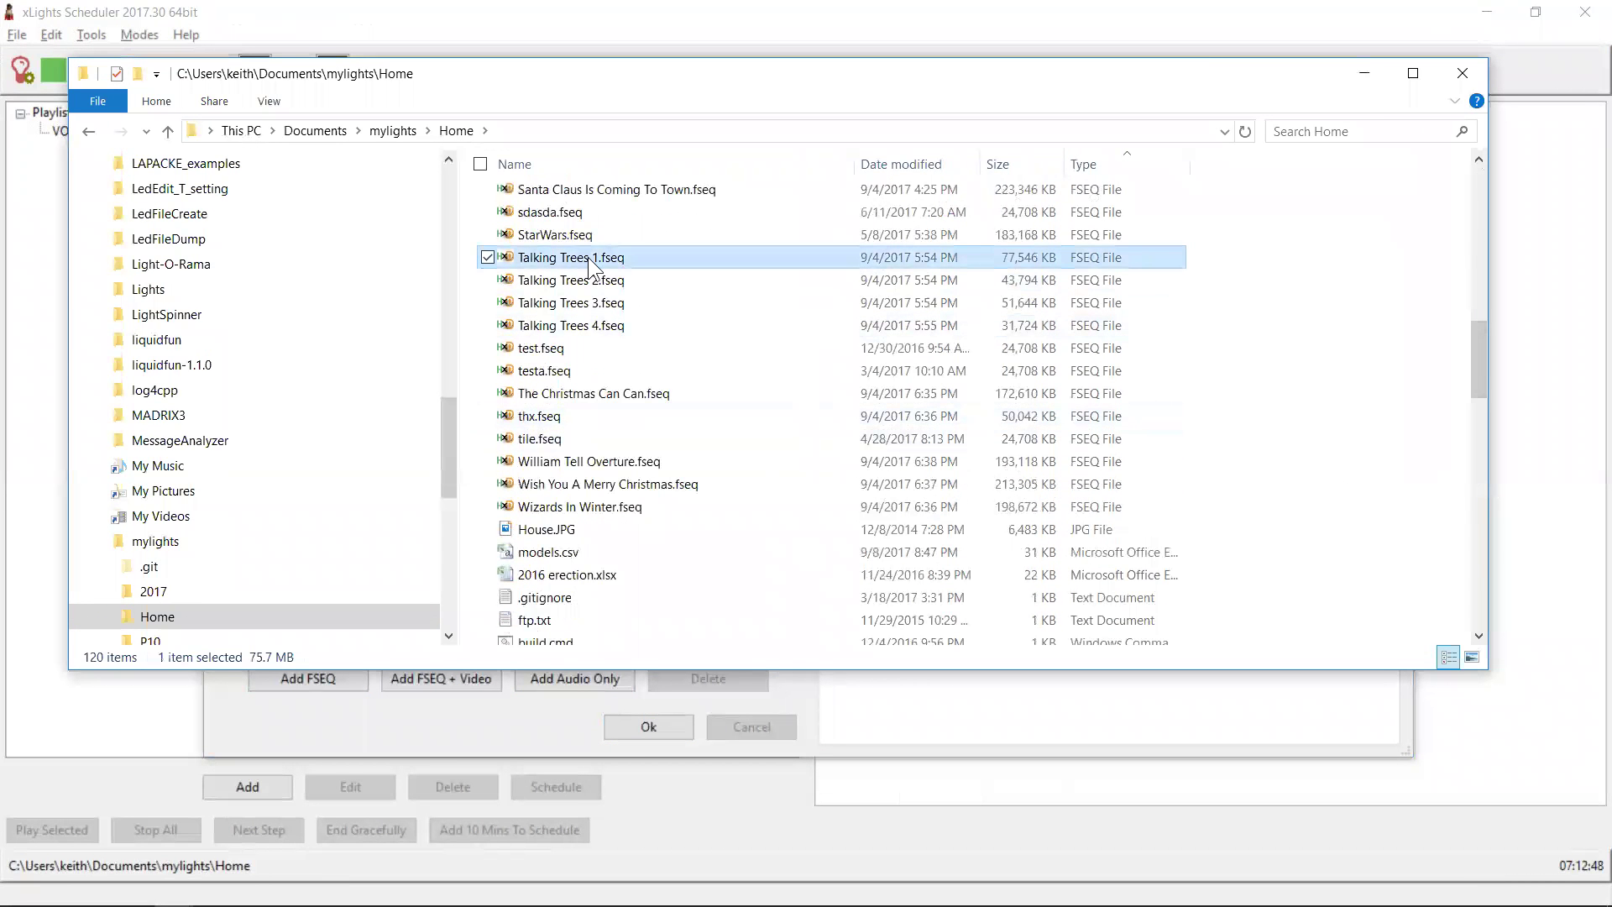
pyautogui.hotkey('shift', 'Down')
pyautogui.hotkey('shift', 'Down')
pyautogui.hotkey('shift', 'Down')
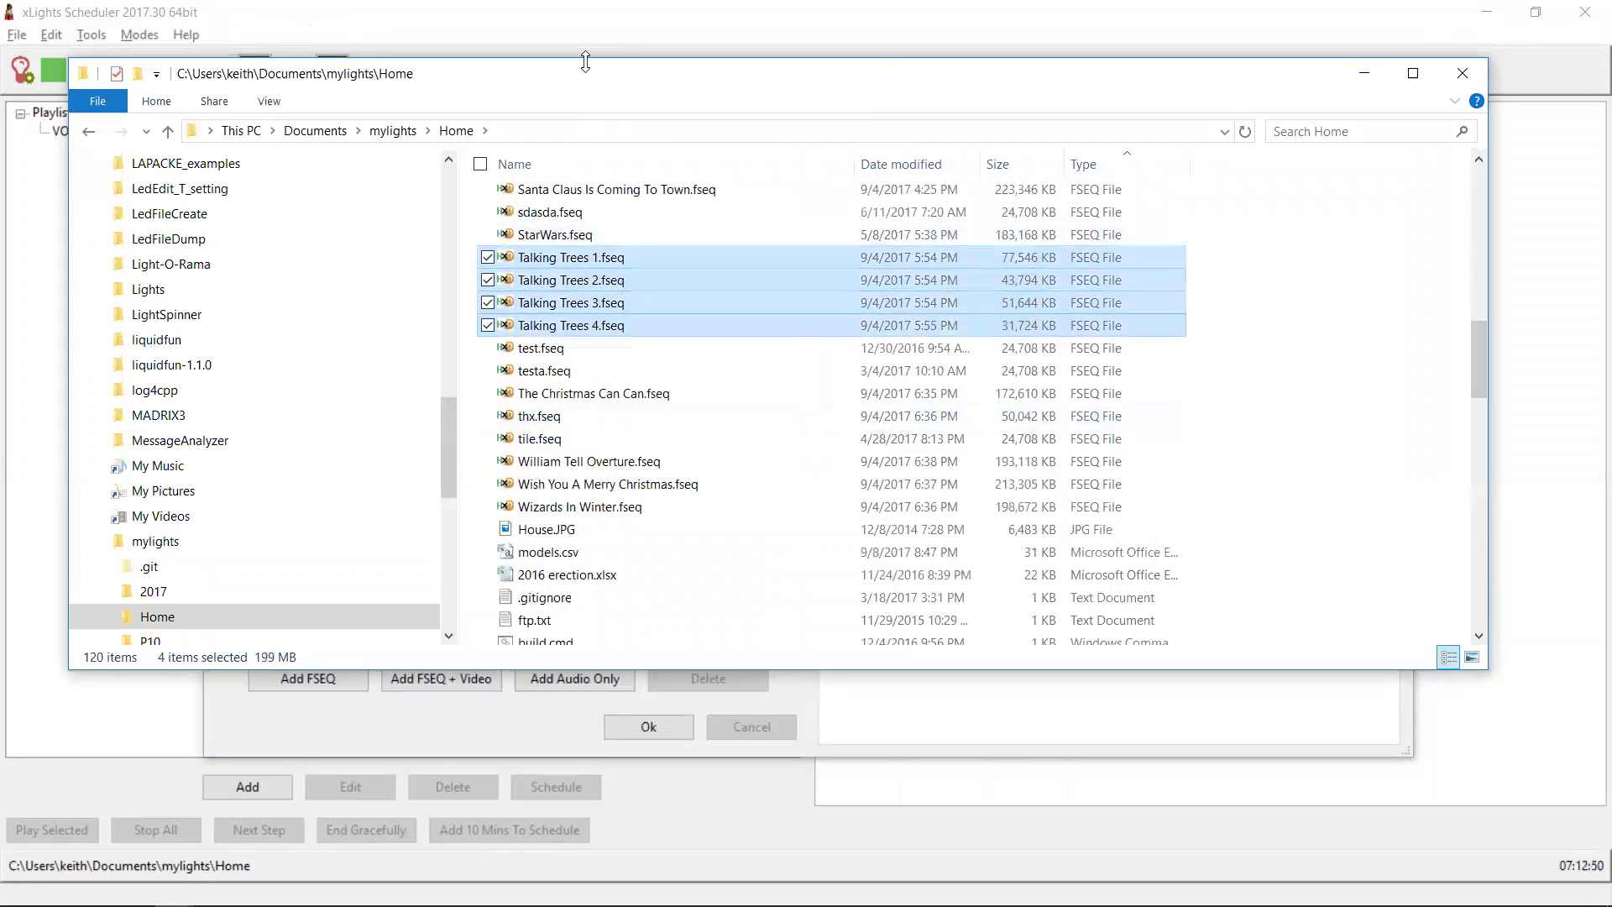
pyautogui.moveTo(586, 74); pyautogui.dragTo(1001, 170)
pyautogui.moveTo(965, 357); pyautogui.dragTo(390, 321)
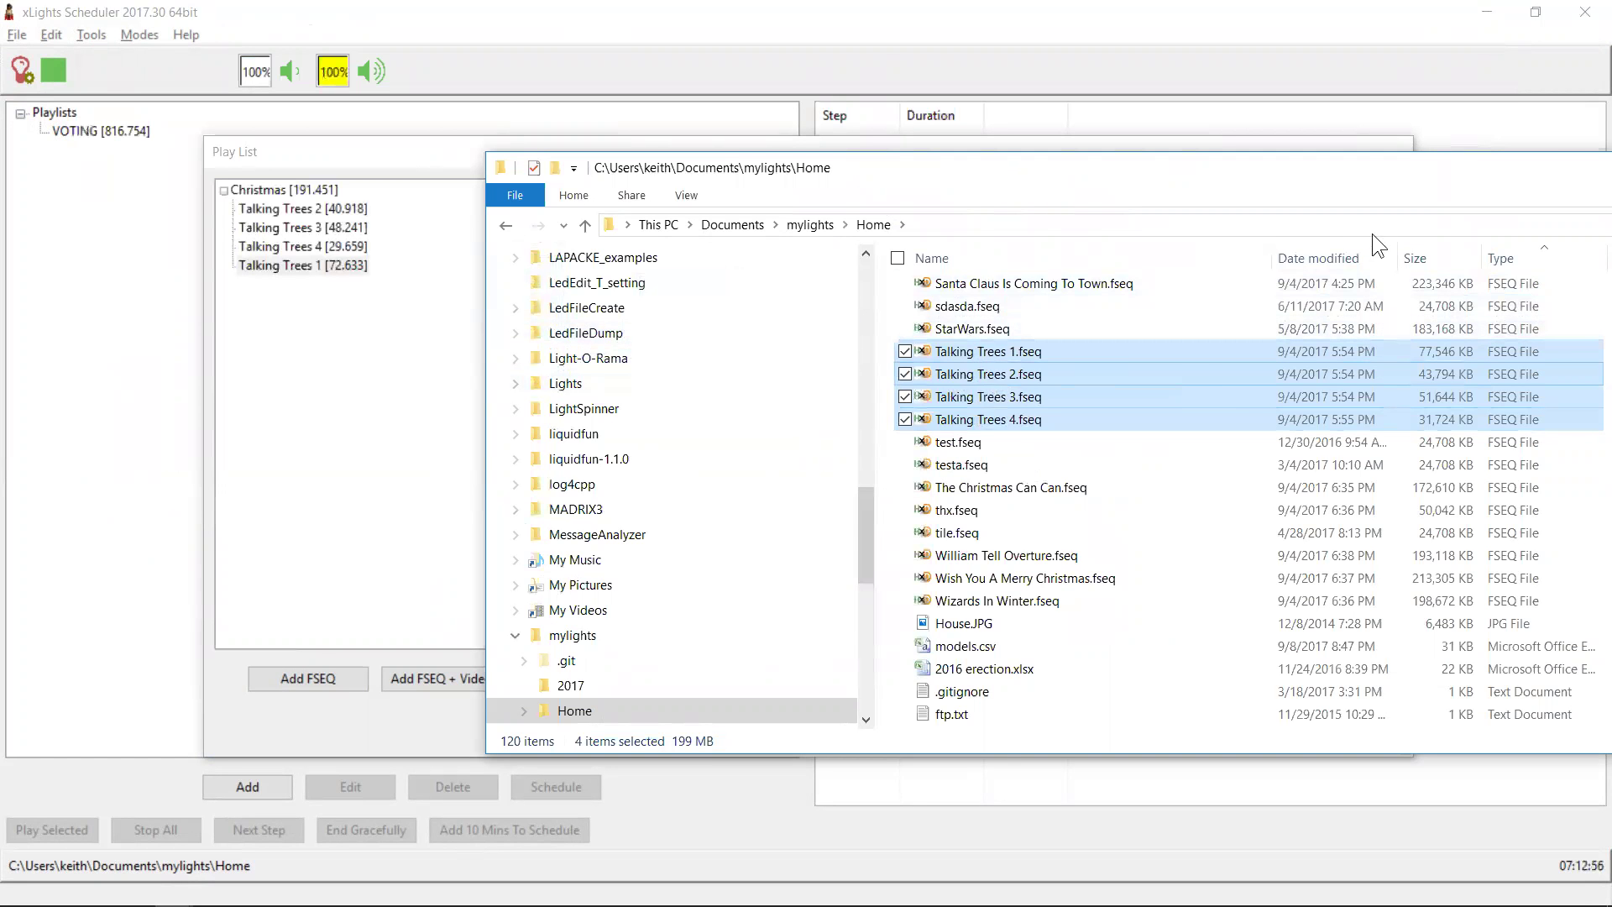
pyautogui.moveTo(1331, 166); pyautogui.dragTo(1071, 189)
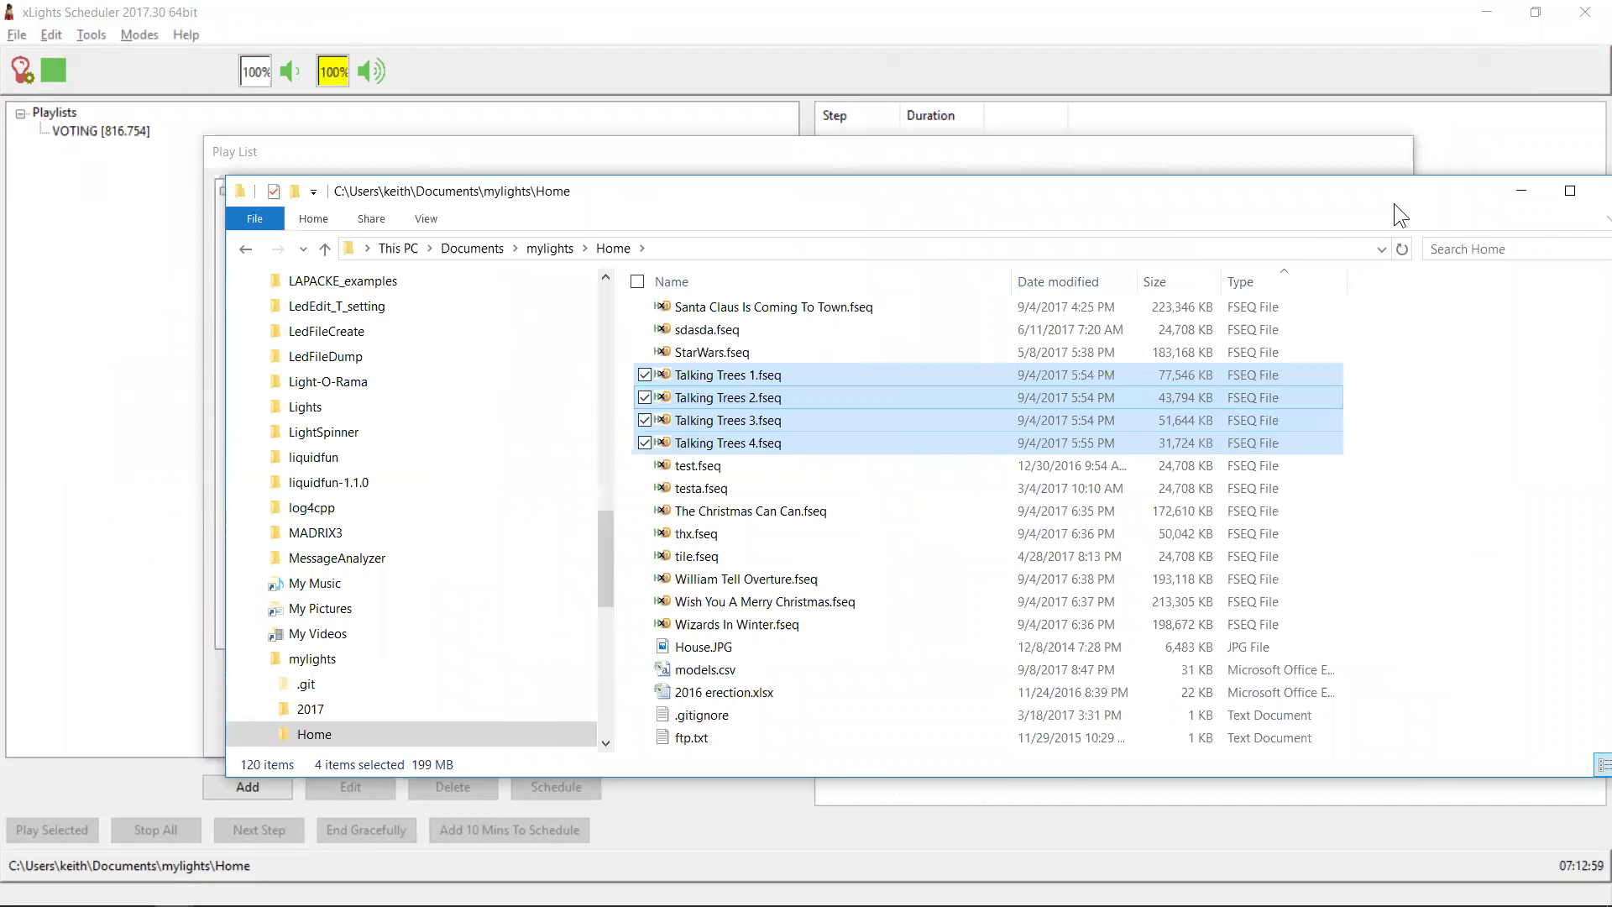
pyautogui.click(1520, 189)
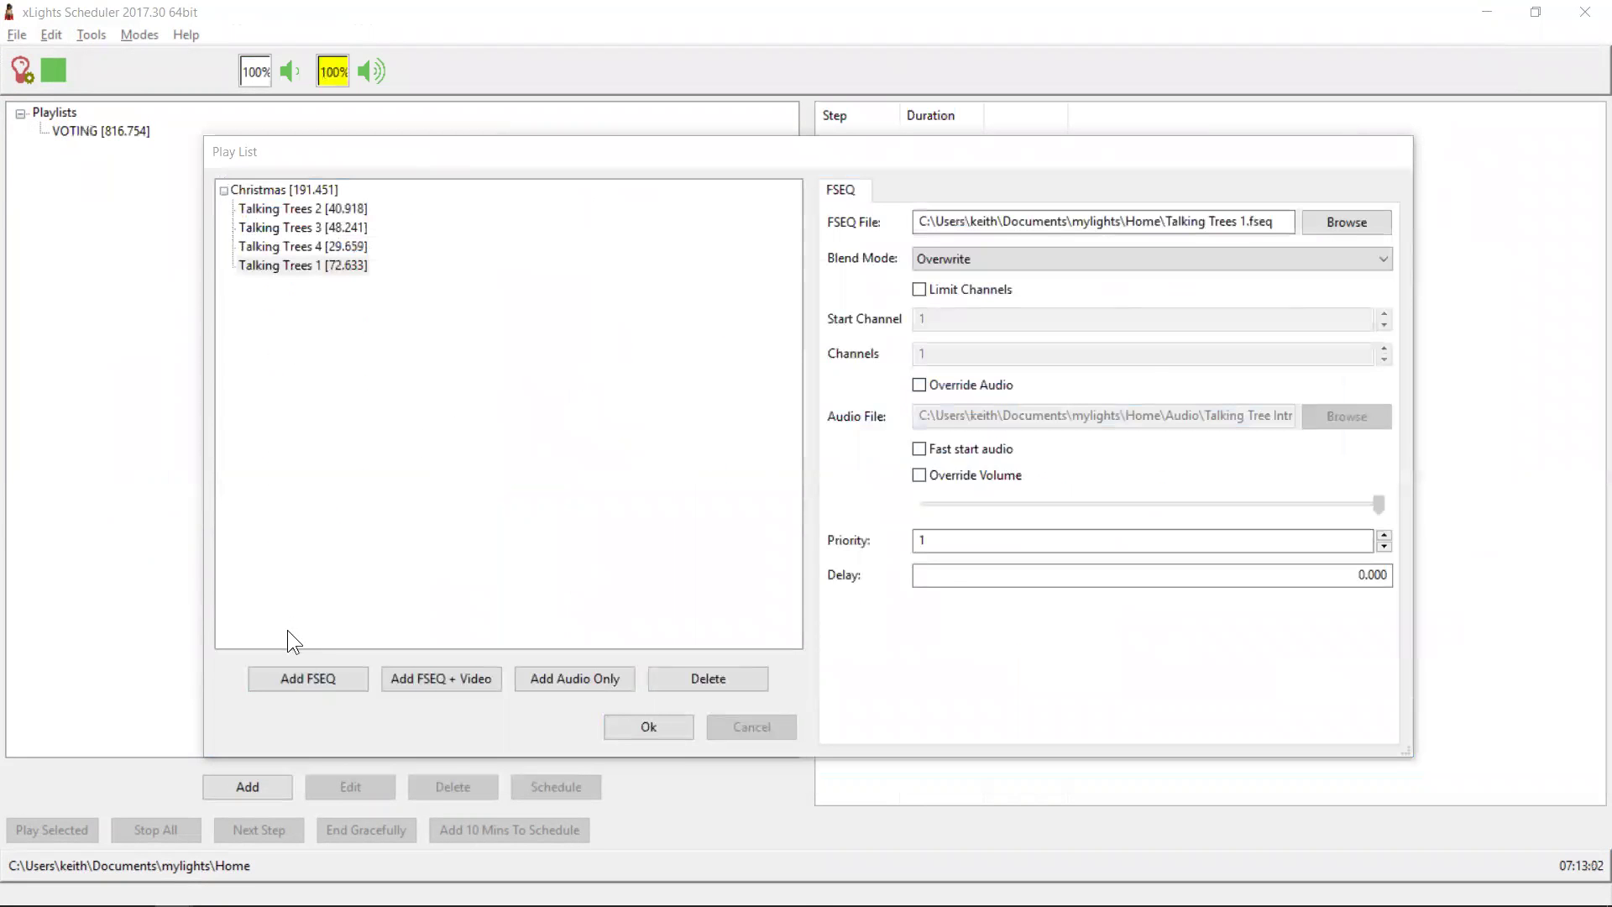
# Add the FSEQ files Wish You A Merry Christmas, Wizards In Winter, Santa Claus Is Coming To Town, The Christmas Can Can and thx to the playlist.
pyautogui.click(317, 678)
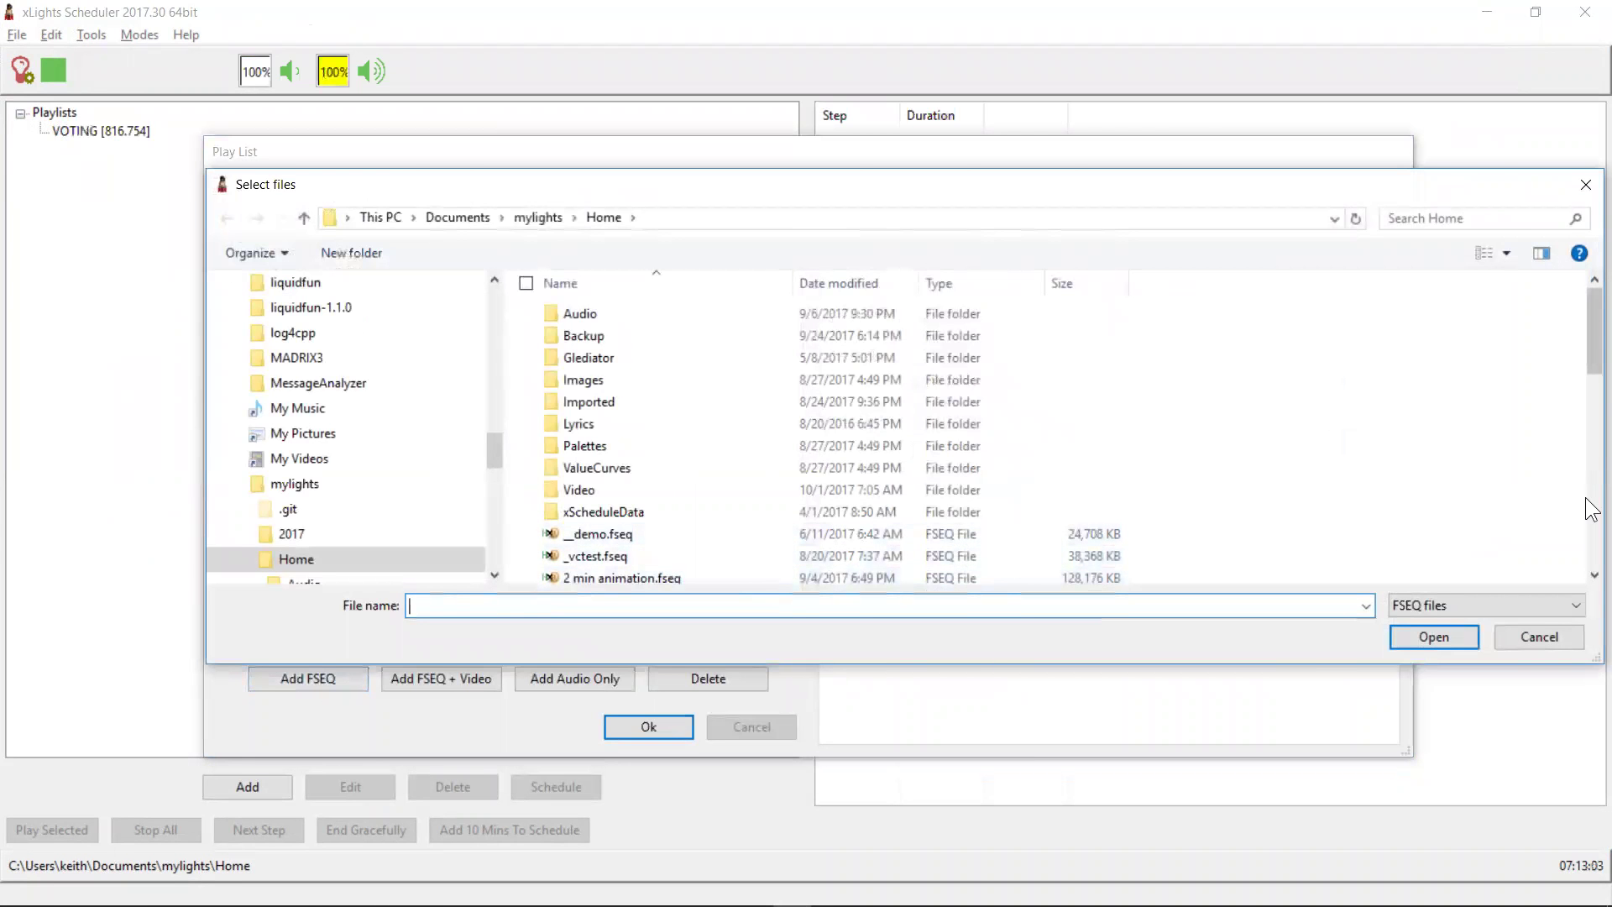
pyautogui.scroll(-10, 1591, 510)
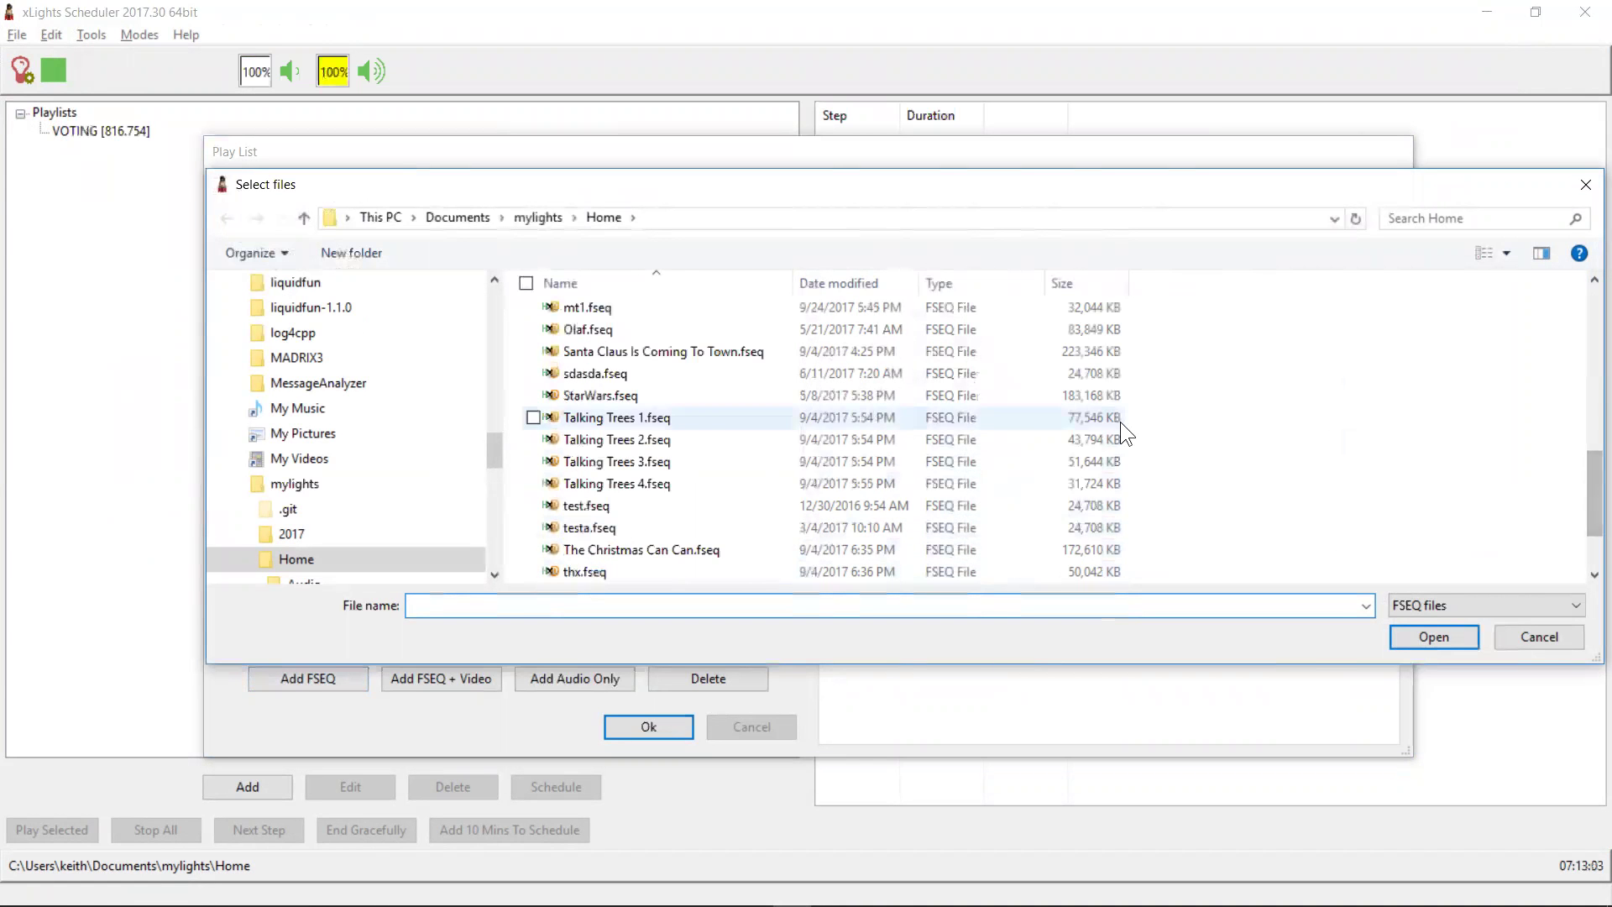
pyautogui.click(658, 544)
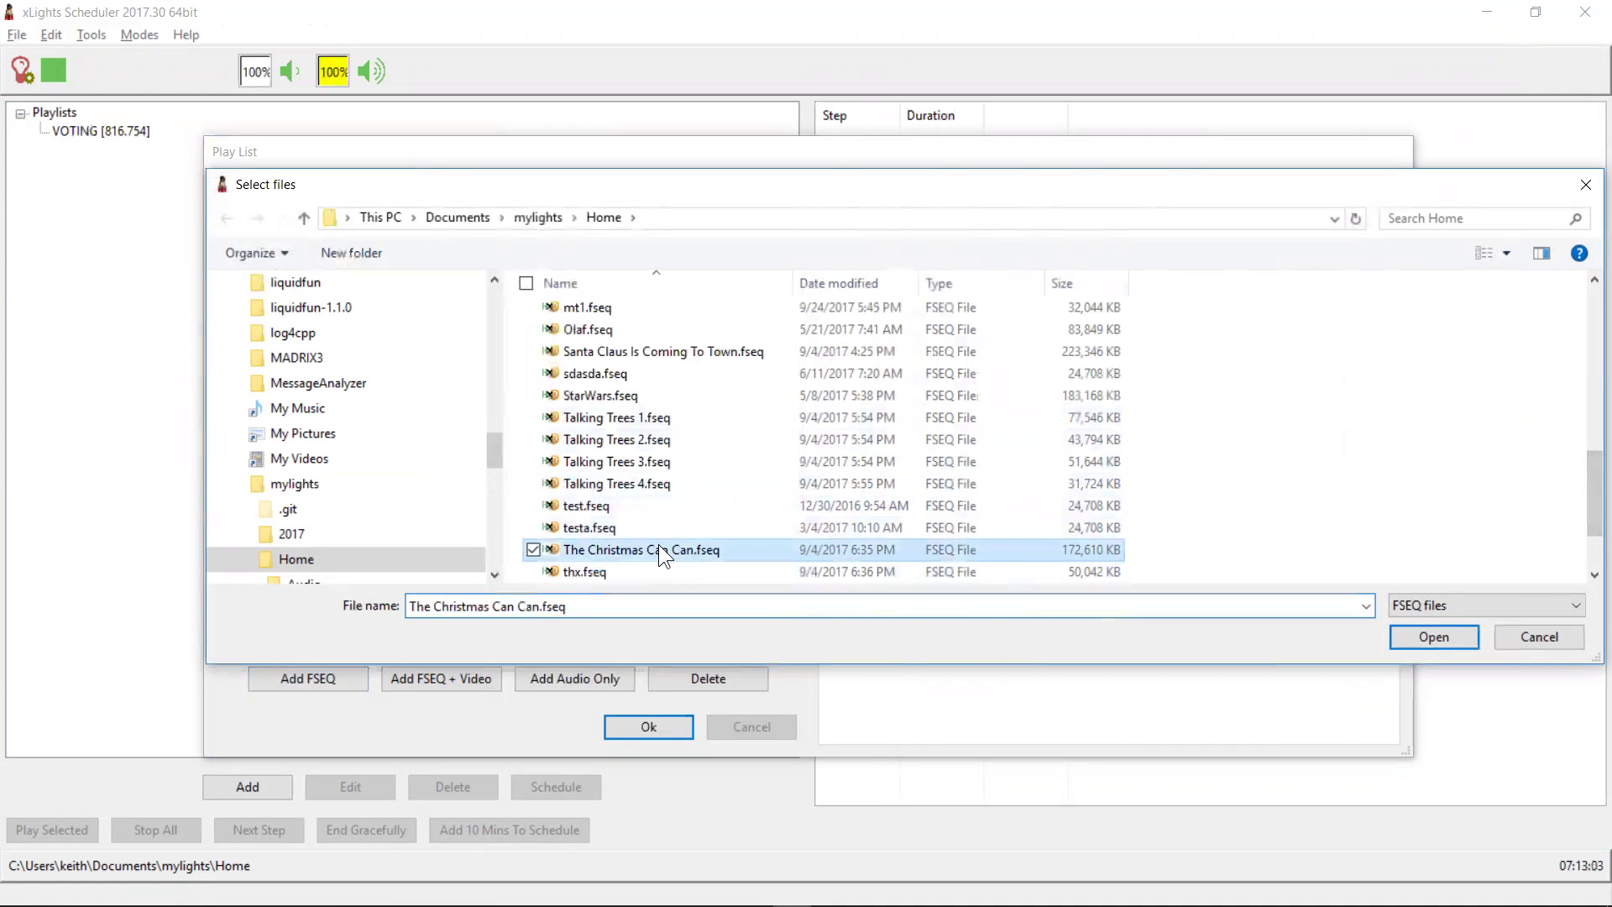
pyautogui.keyDown('ctrl'); pyautogui.click(654, 354); pyautogui.keyUp('ctrl')
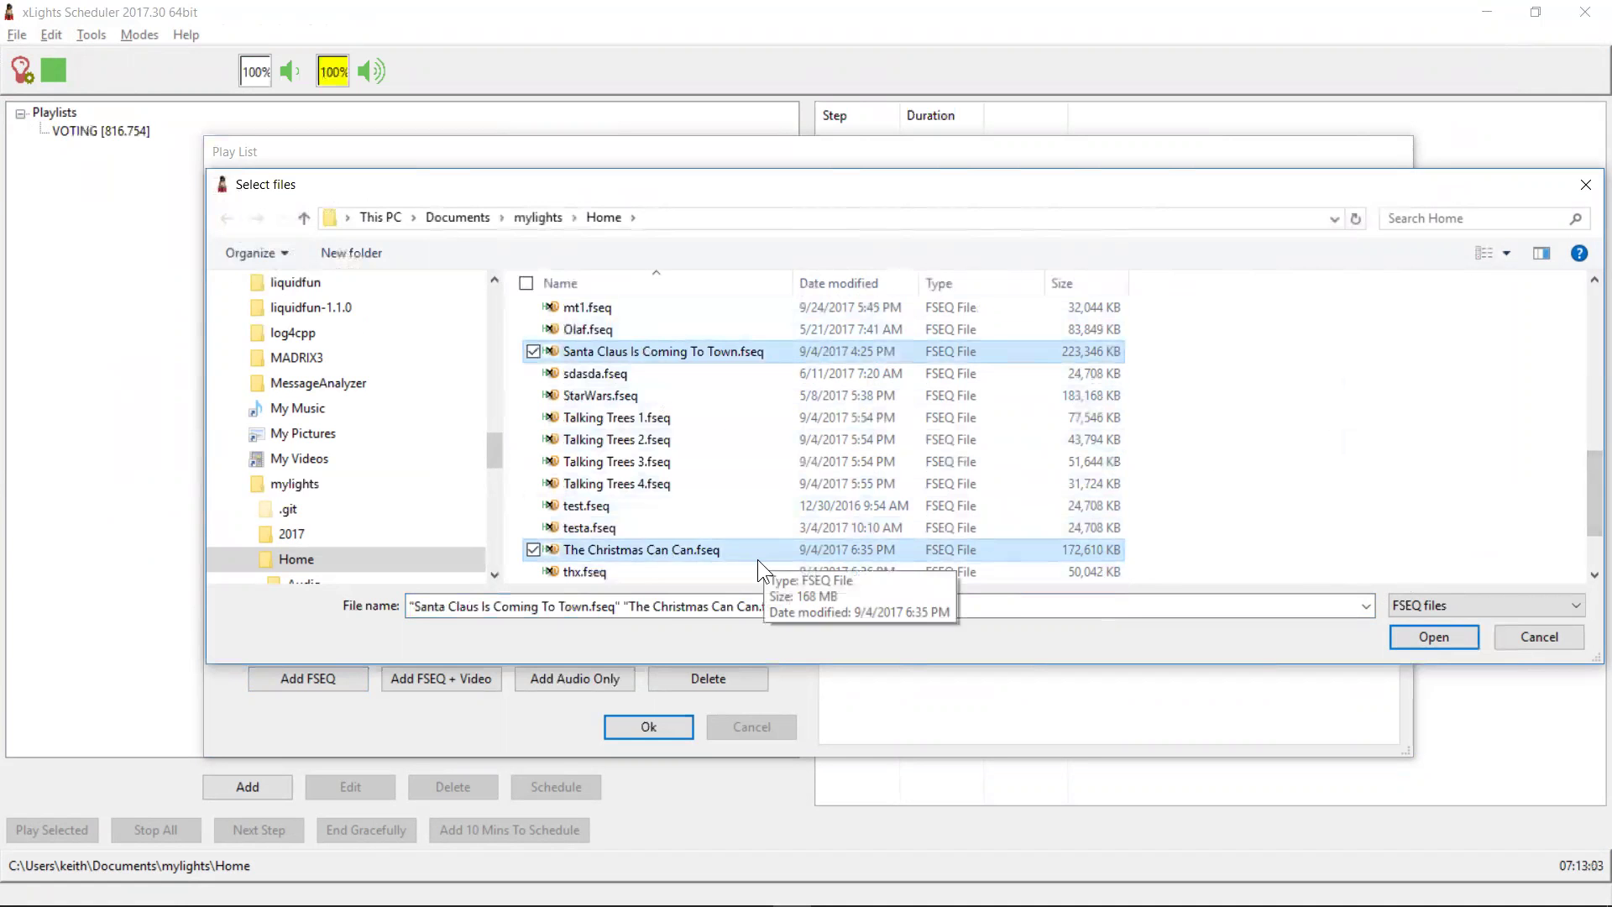
pyautogui.keyDown('ctrl'); pyautogui.click(740, 572); pyautogui.keyUp('ctrl')
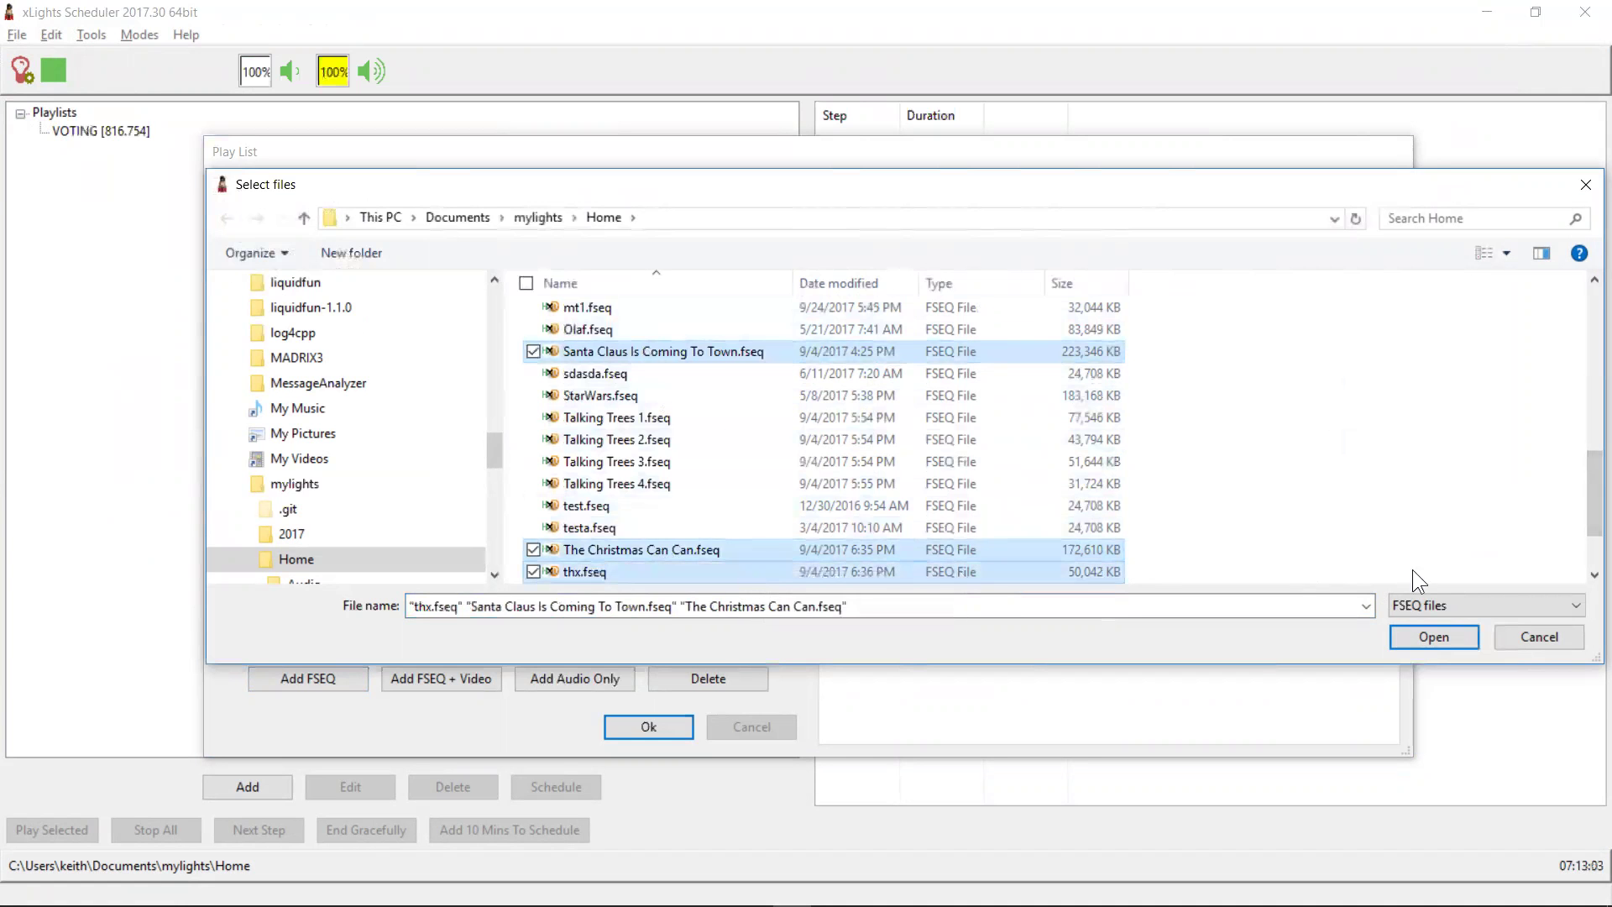
pyautogui.click(1591, 569)
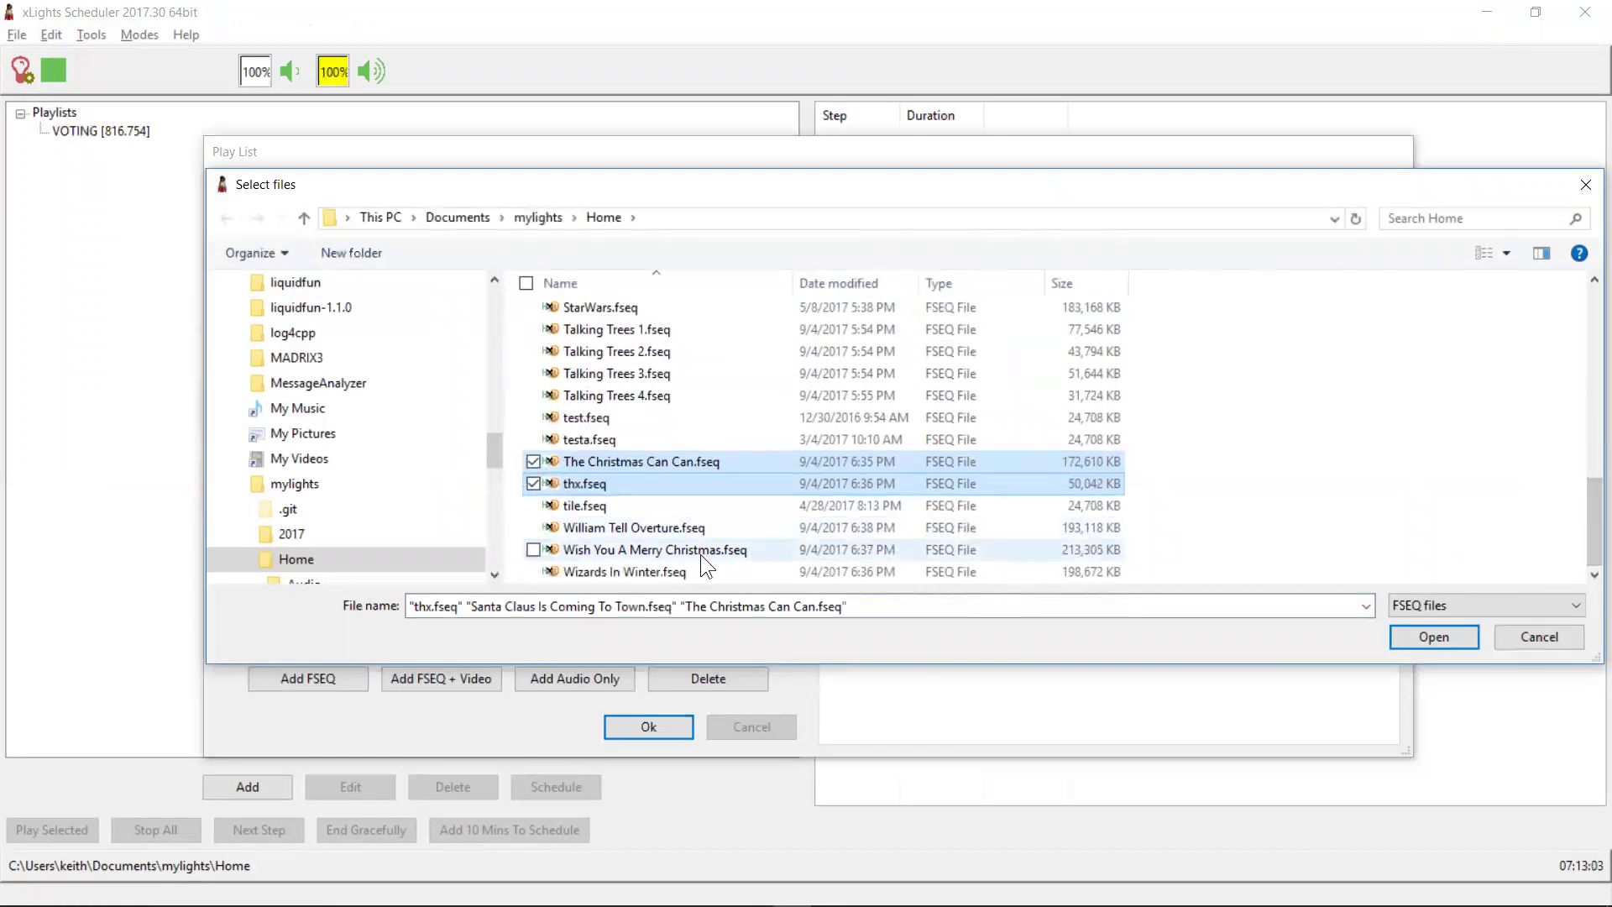
pyautogui.keyDown('ctrl'); pyautogui.click(653, 563); pyautogui.keyUp('ctrl')
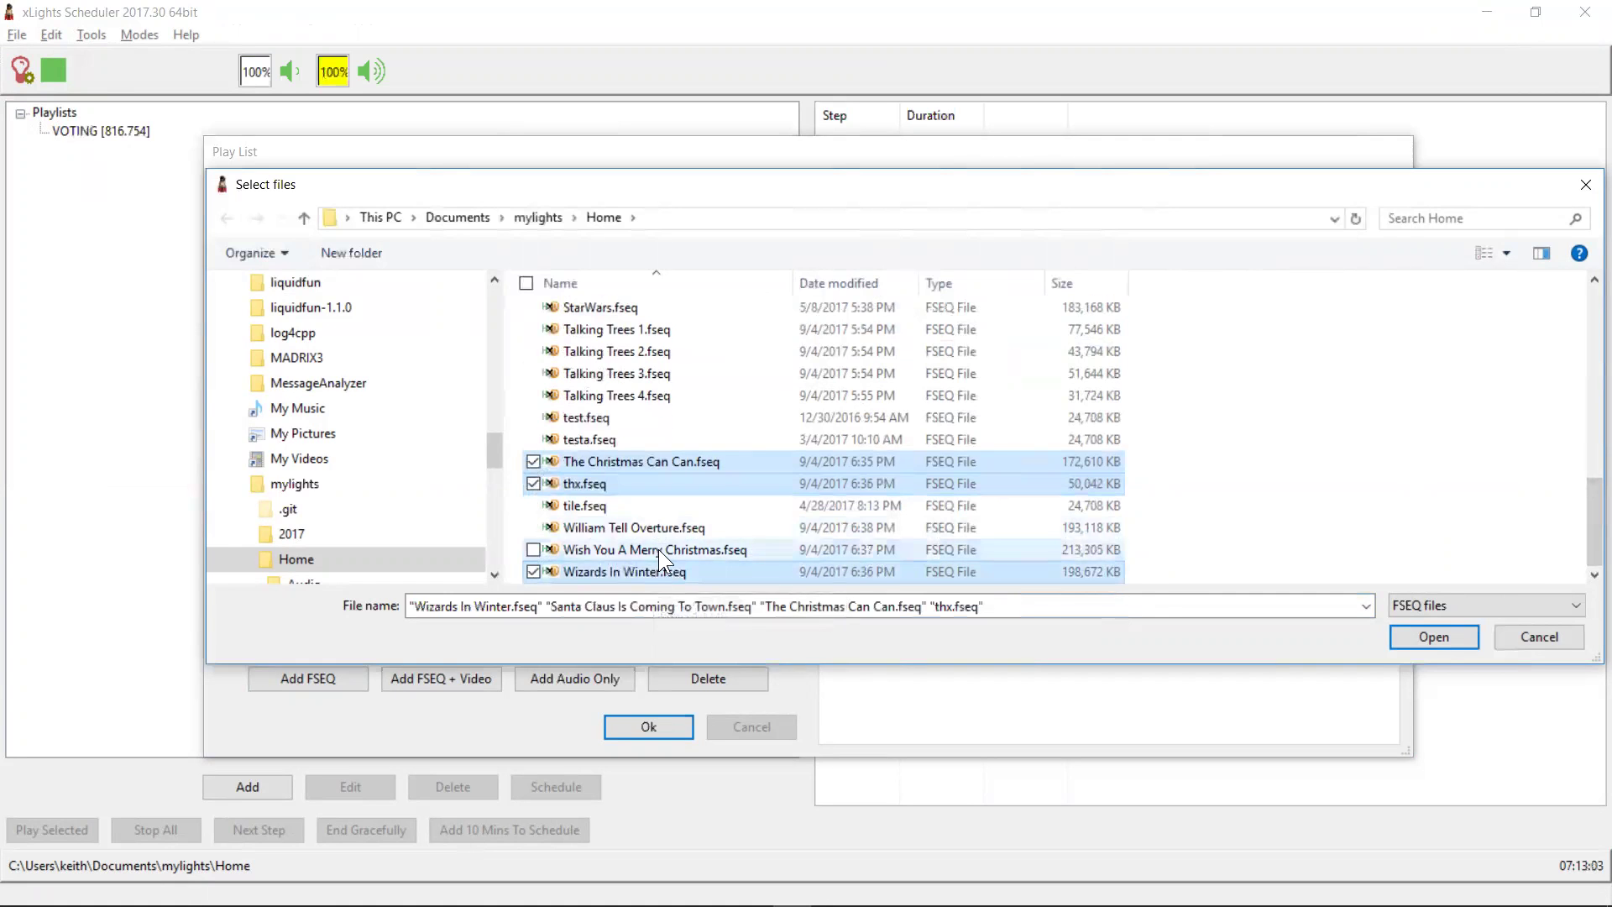
pyautogui.keyDown('ctrl'); pyautogui.click(658, 549); pyautogui.keyUp('ctrl')
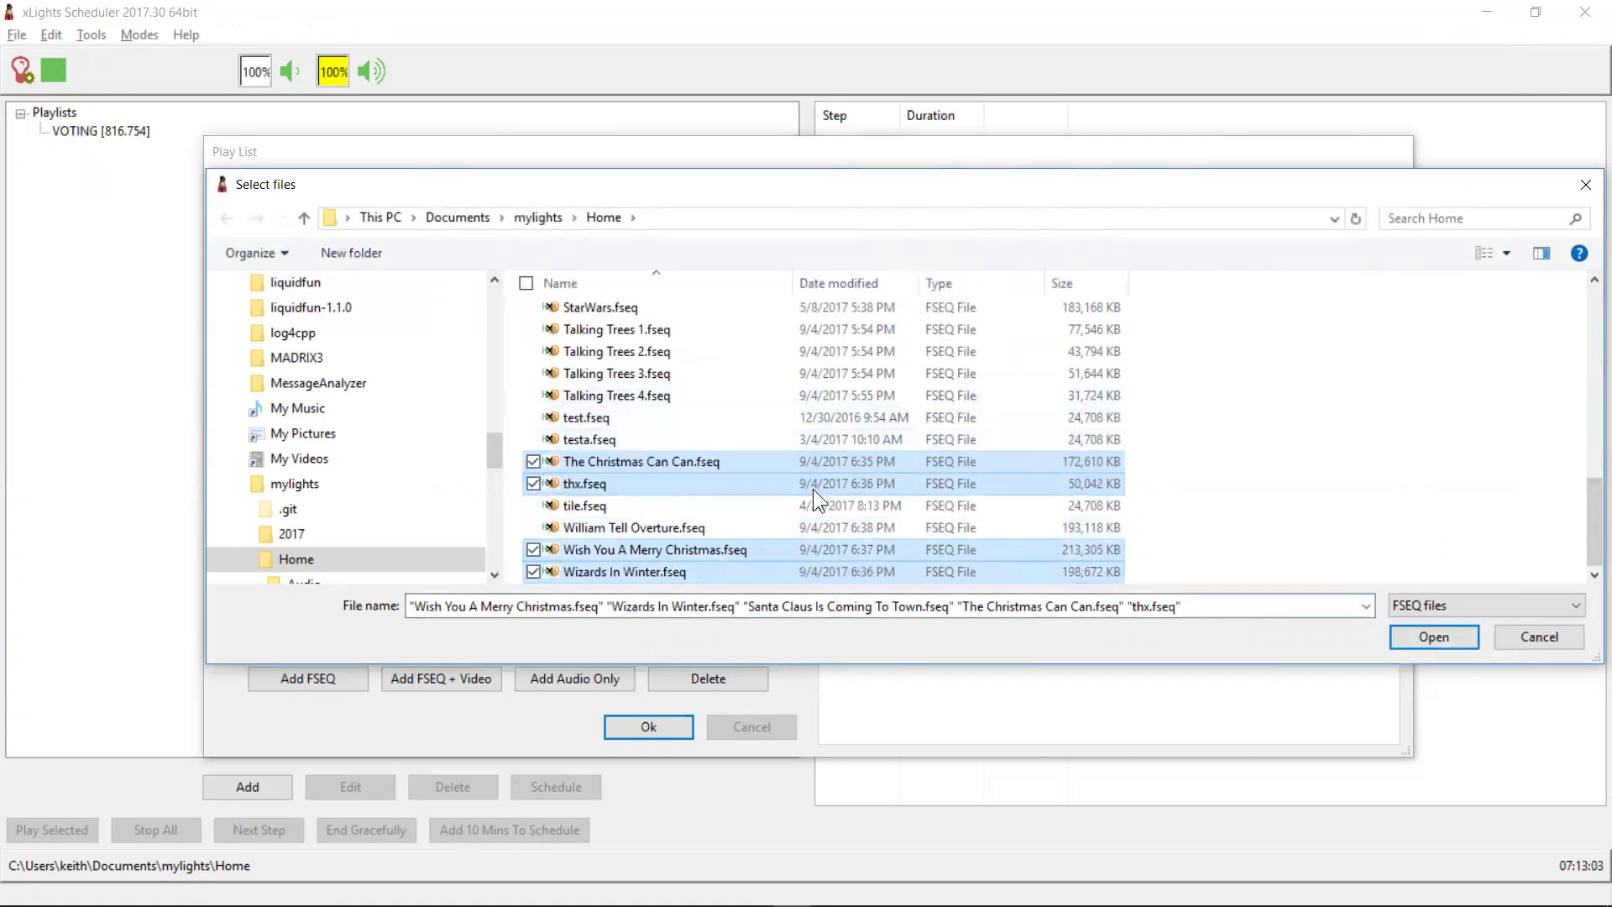
pyautogui.click(1437, 638)
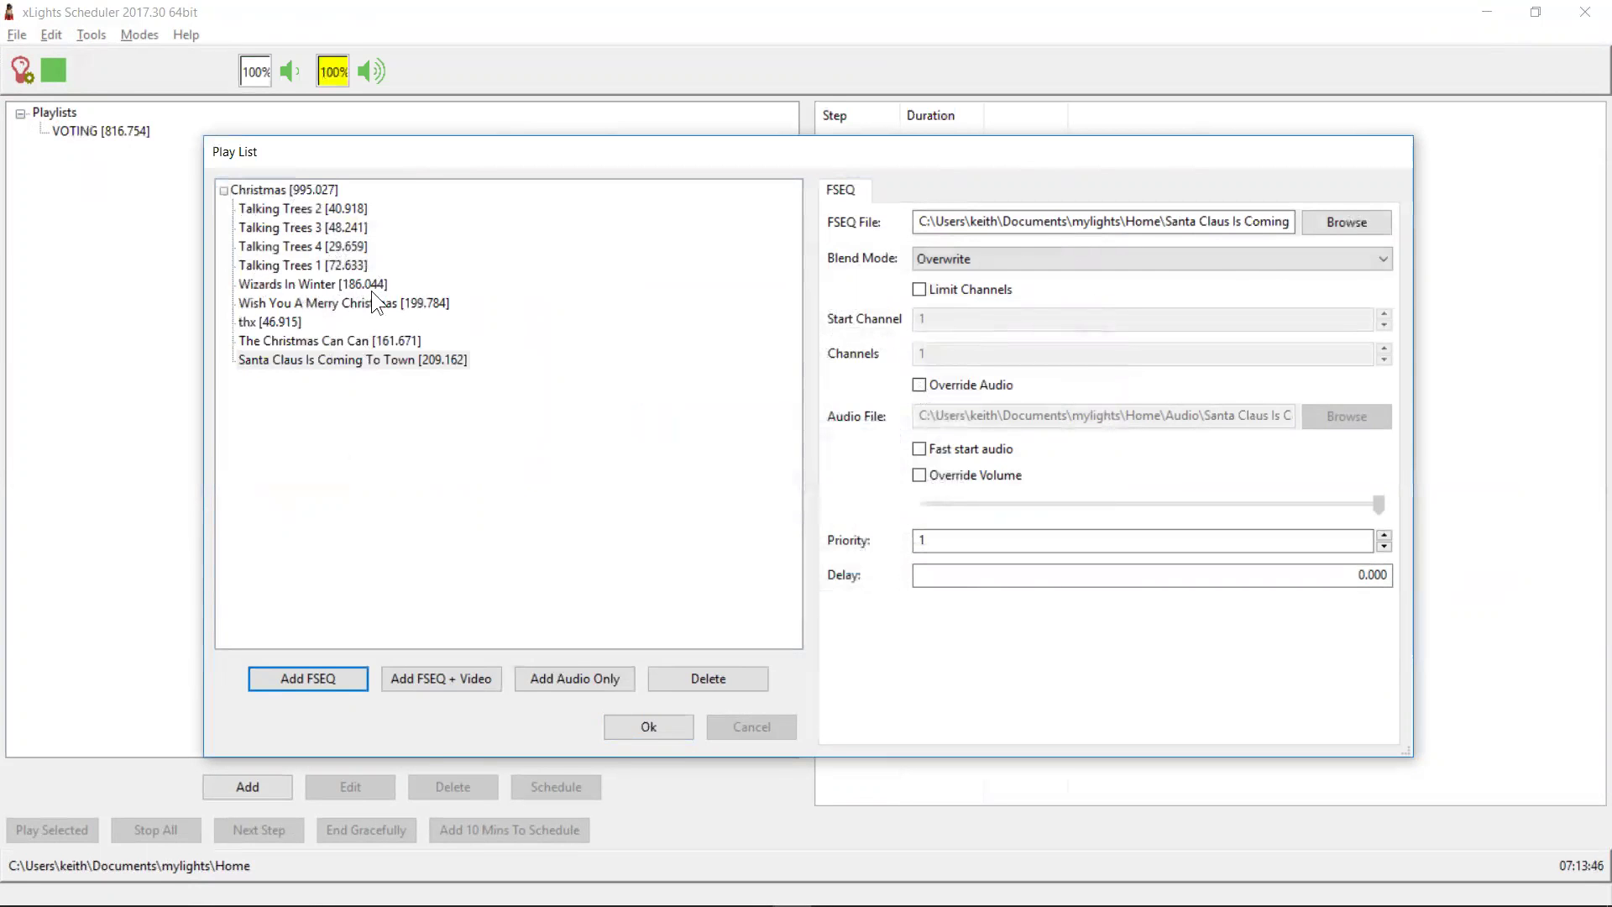
# Move Talking Trees 1 to the start of the Christmas playlist and place Wizards In Winter directly after it.
pyautogui.click(299, 211)
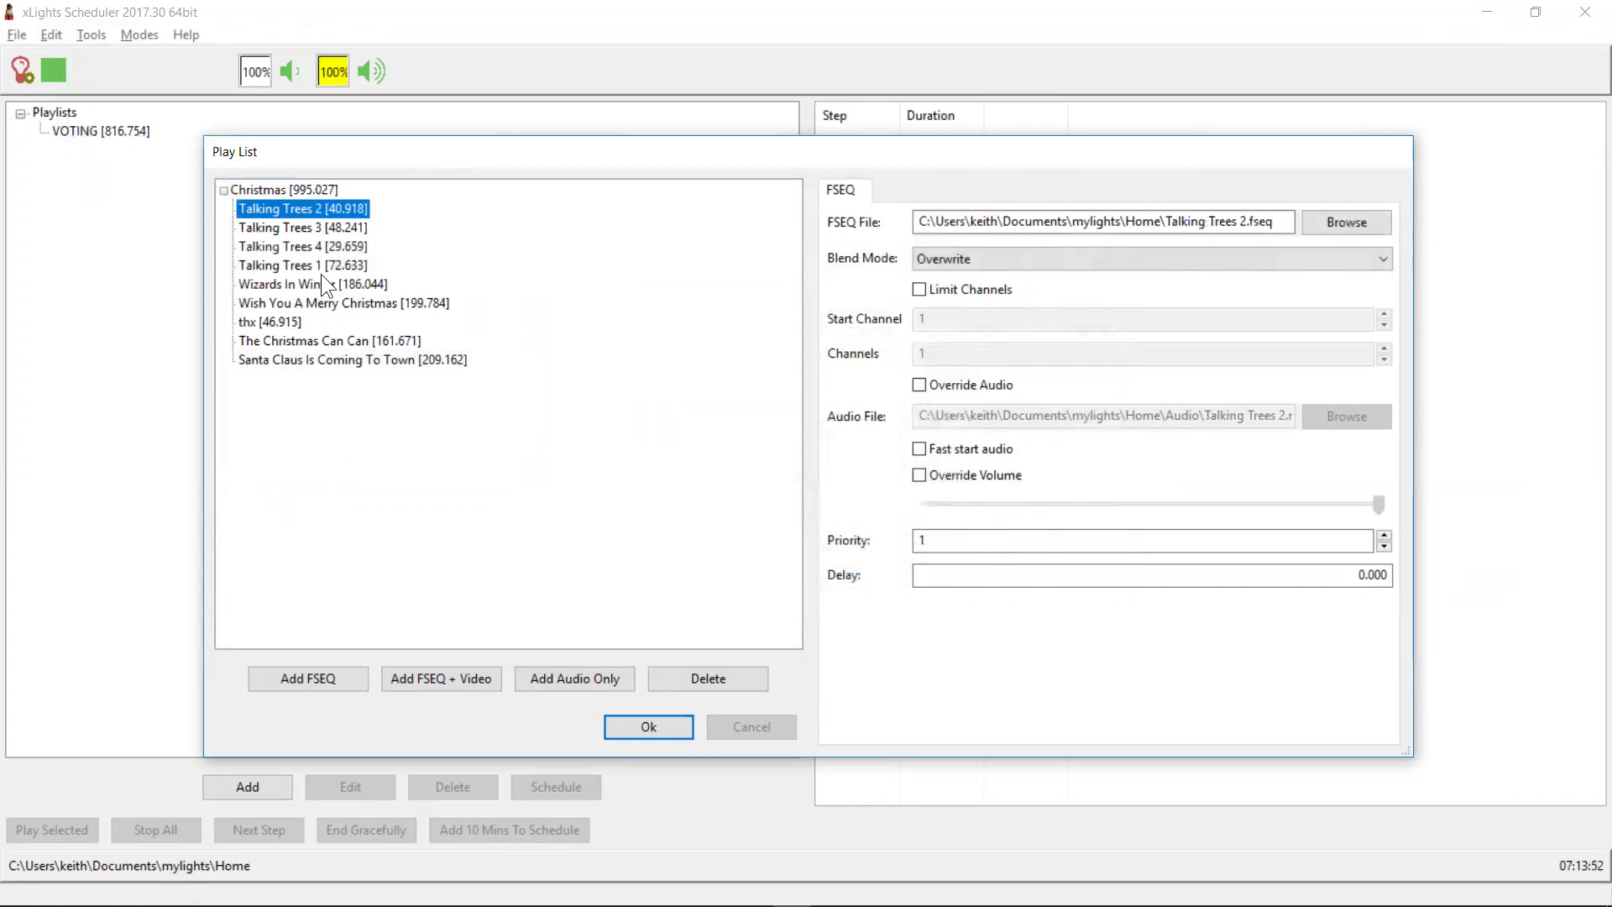
pyautogui.moveTo(314, 267); pyautogui.dragTo(316, 219)
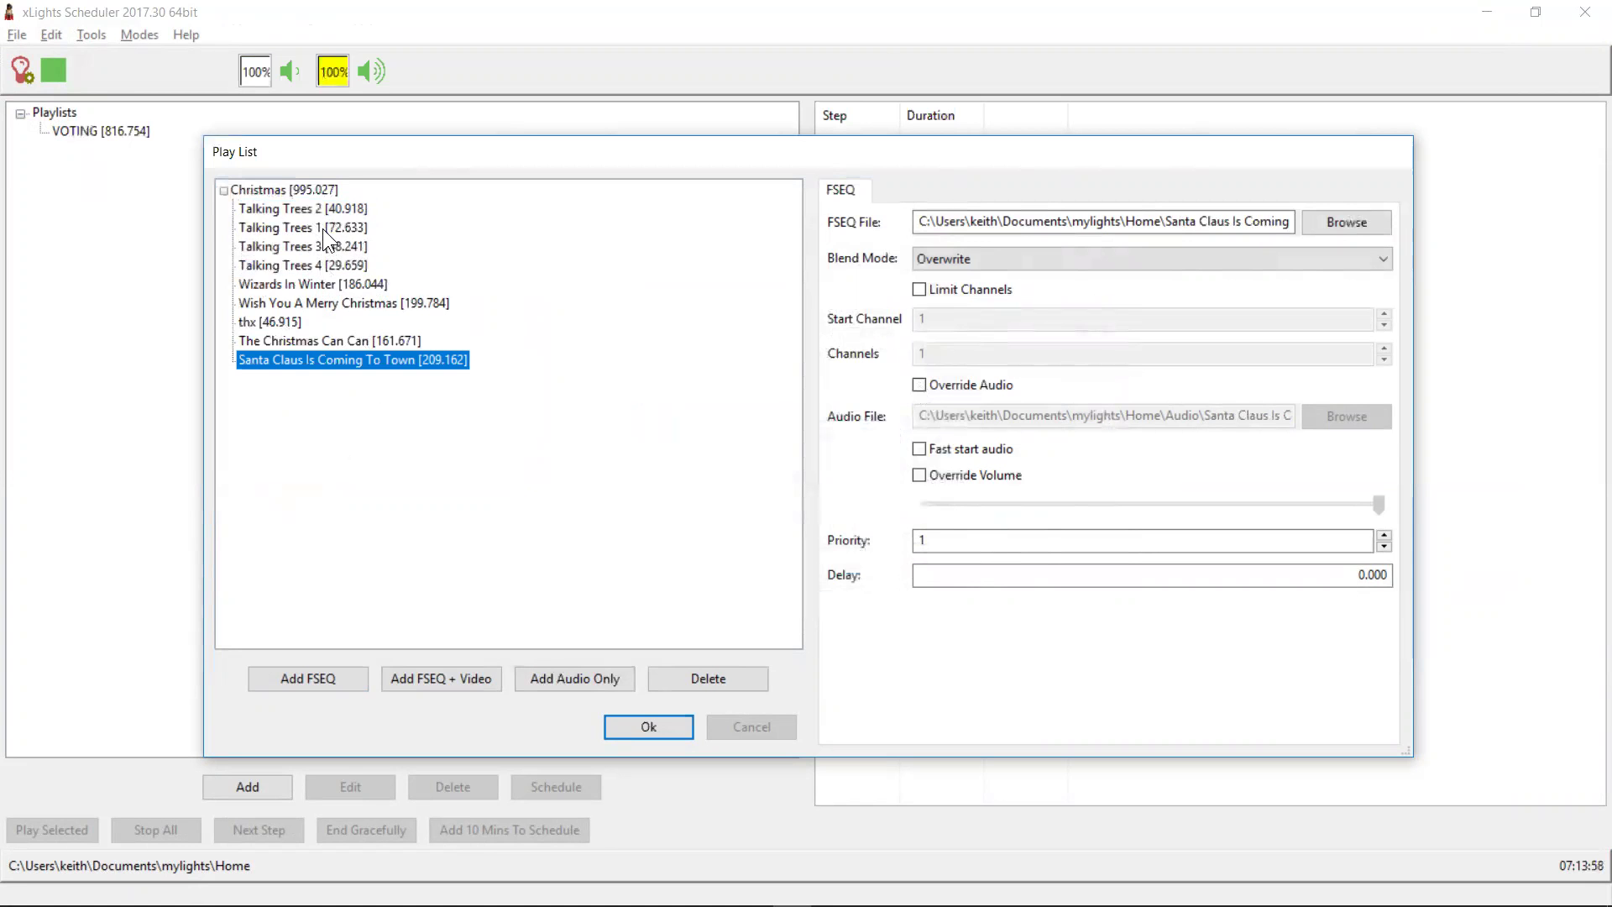
pyautogui.moveTo(317, 212); pyautogui.dragTo(314, 224)
pyautogui.moveTo(327, 284); pyautogui.dragTo(309, 211)
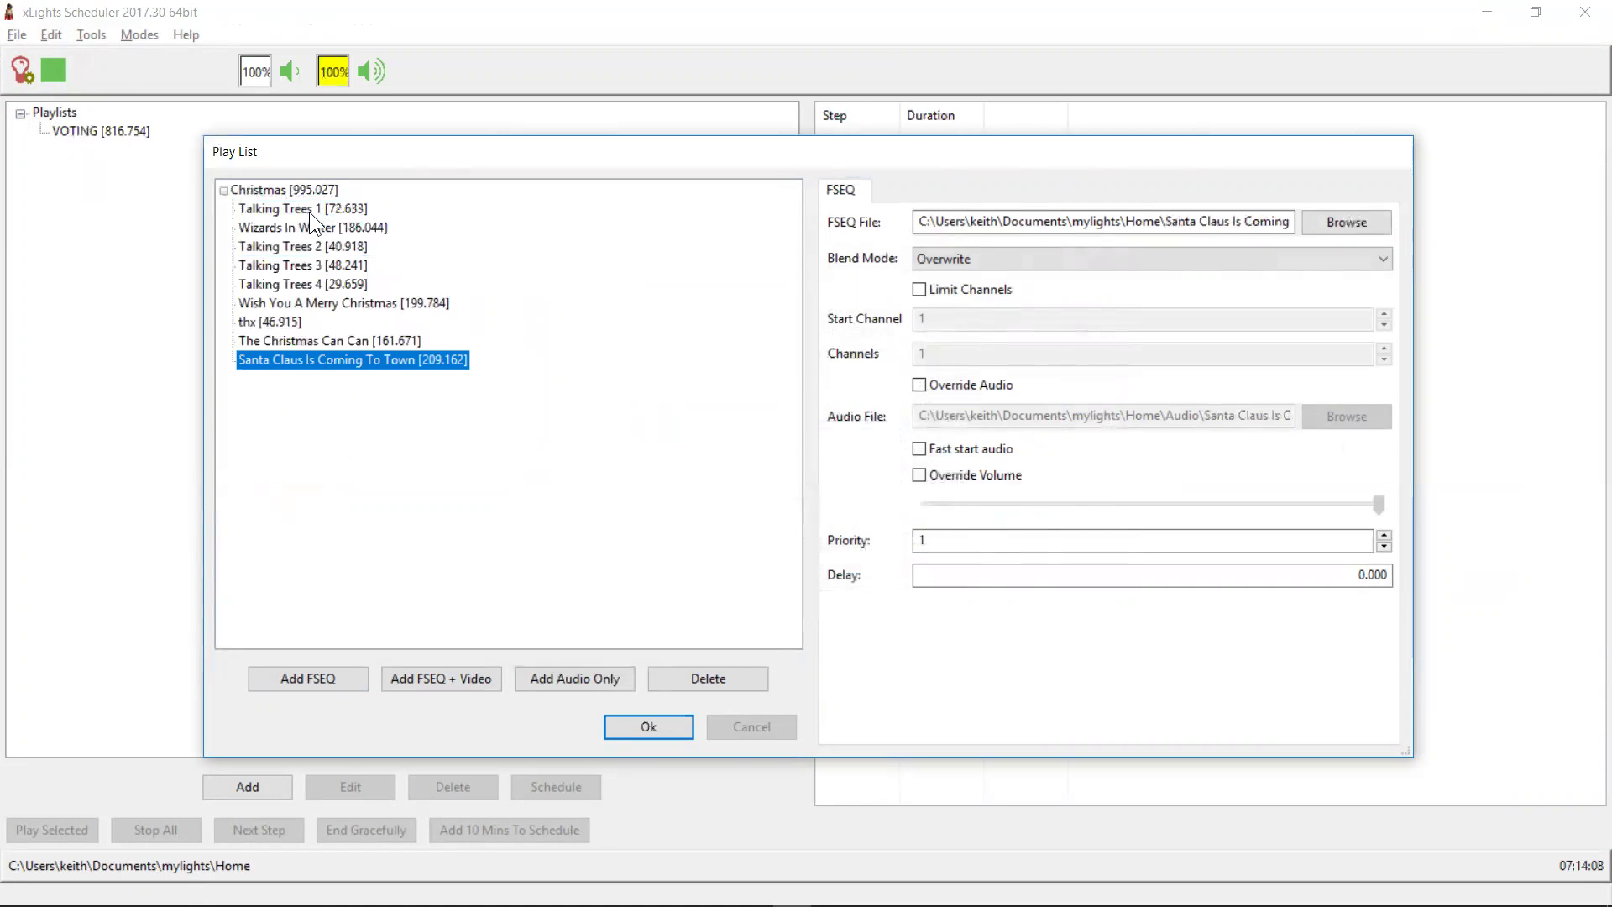
# Move thx to the playlist's start, Wish You A Merry Christmas after Talking Trees 2, and Santa Claus Is Coming To Town after Talking Trees 3.
pyautogui.moveTo(275, 322); pyautogui.dragTo(279, 225)
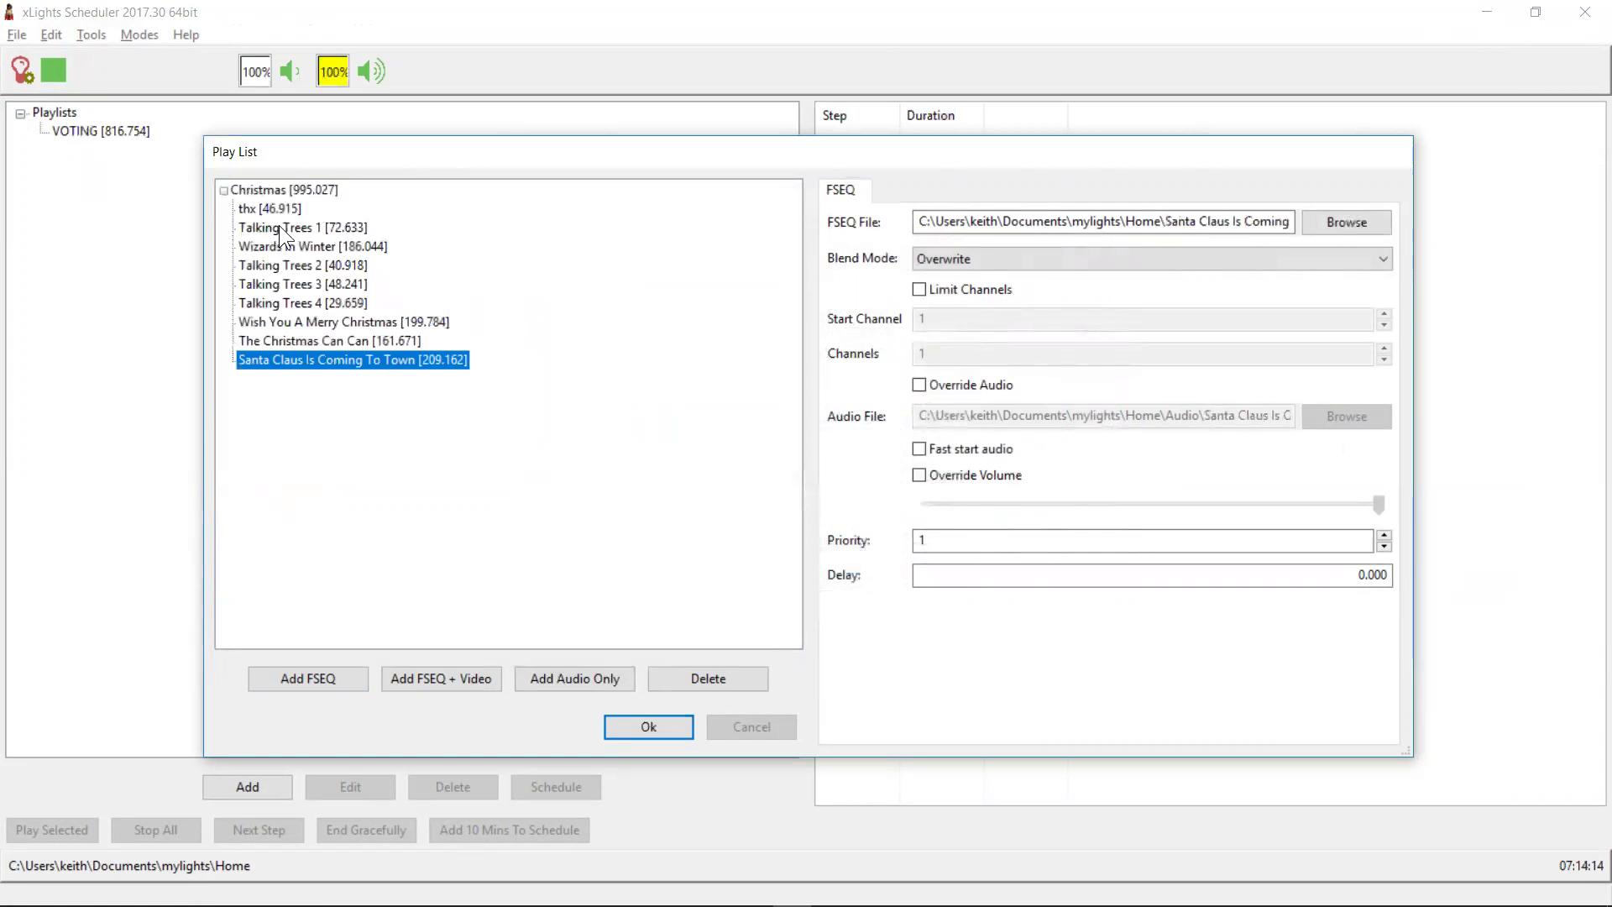
pyautogui.moveTo(322, 317); pyautogui.dragTo(320, 272)
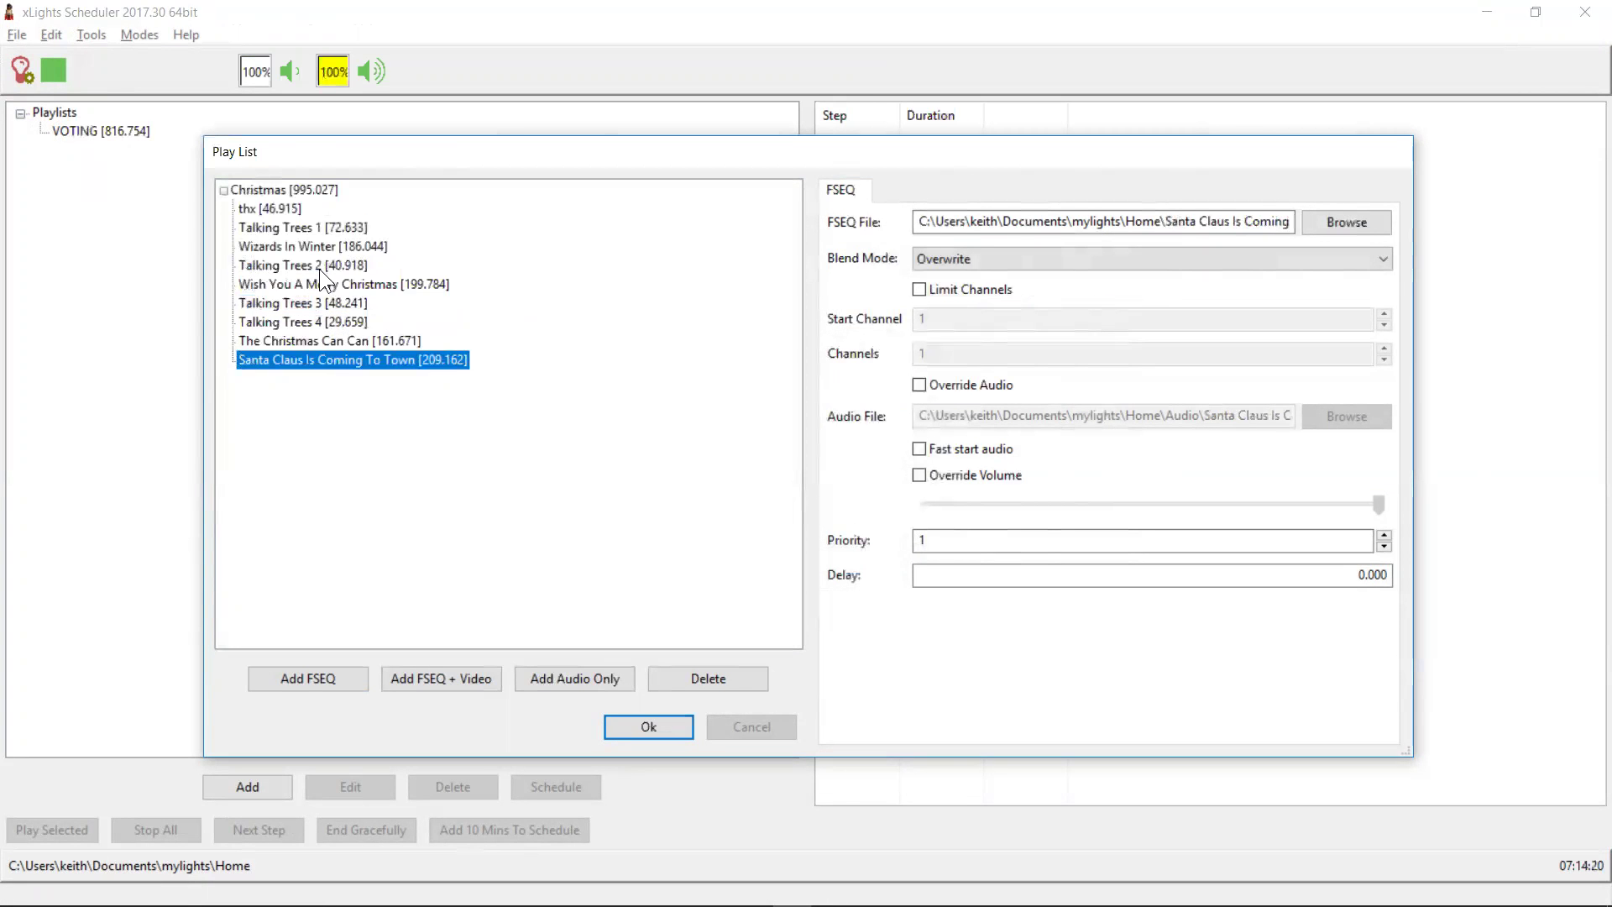
pyautogui.moveTo(320, 355); pyautogui.dragTo(316, 306)
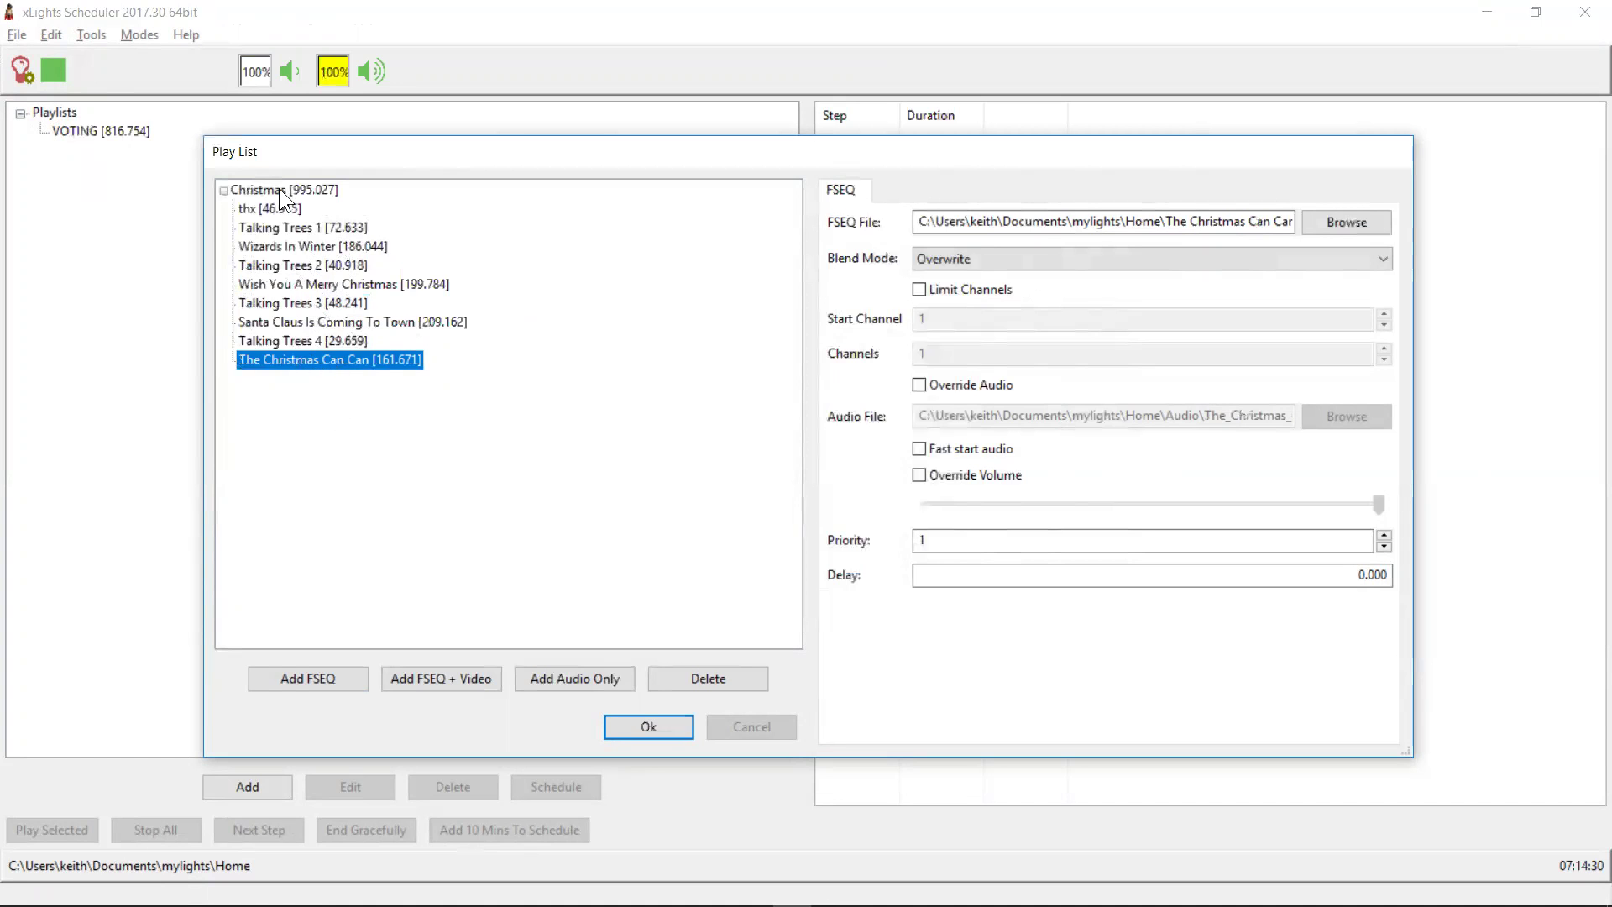
pyautogui.click(262, 208)
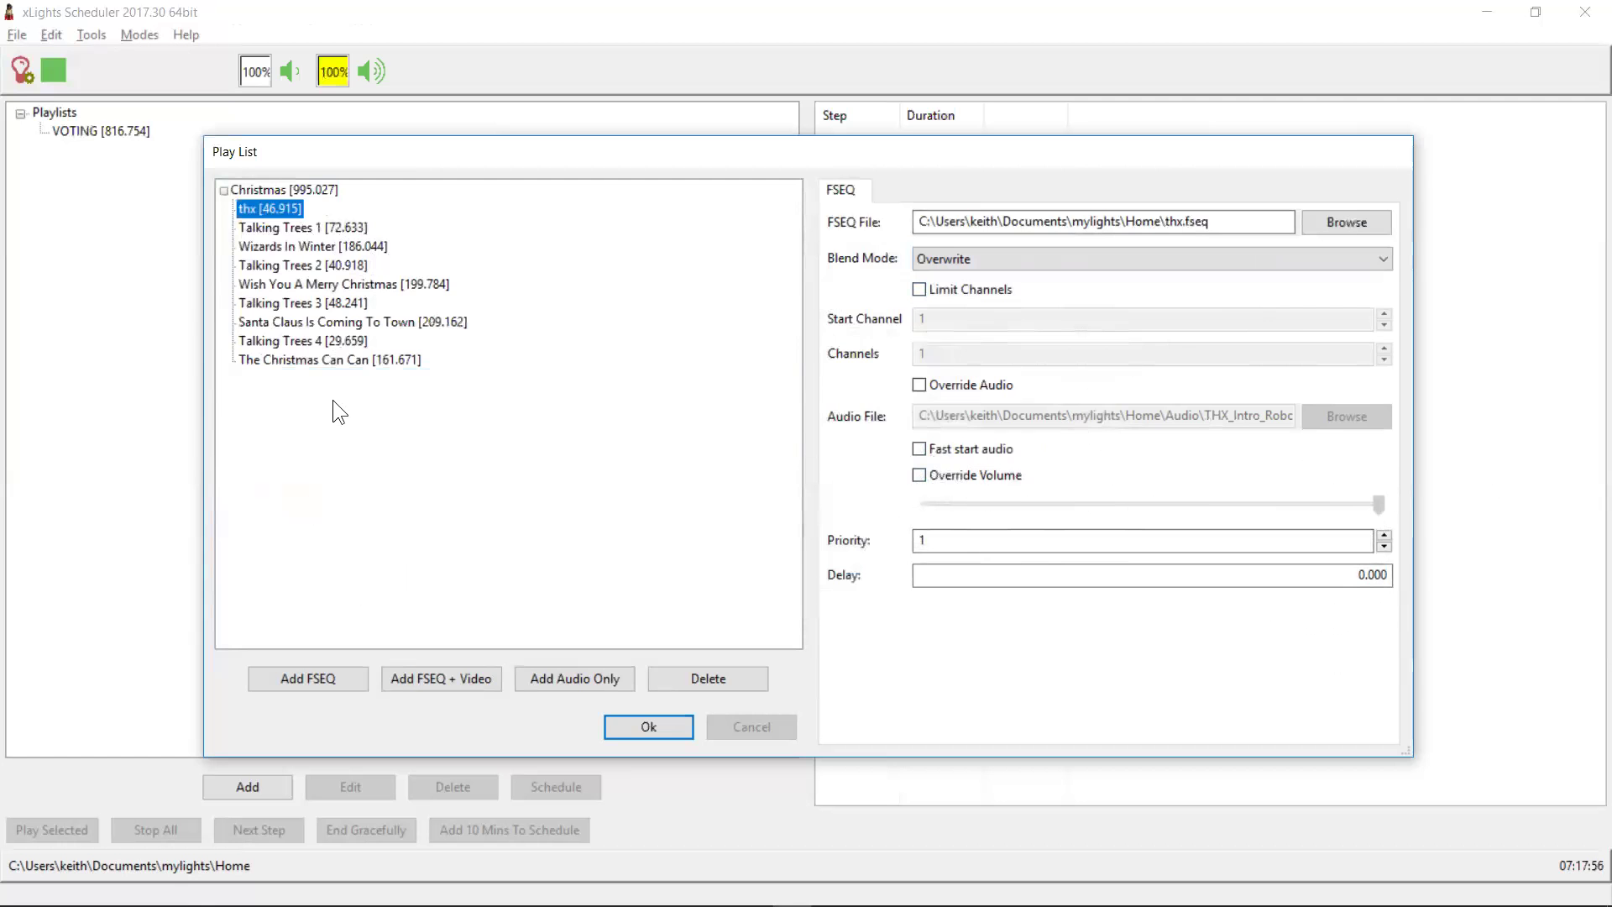
# Add 2 min animation.fseq to the Christmas playlist as an FSEQ with video step using Olav.avi from the Video folder.
pyautogui.click(316, 367)
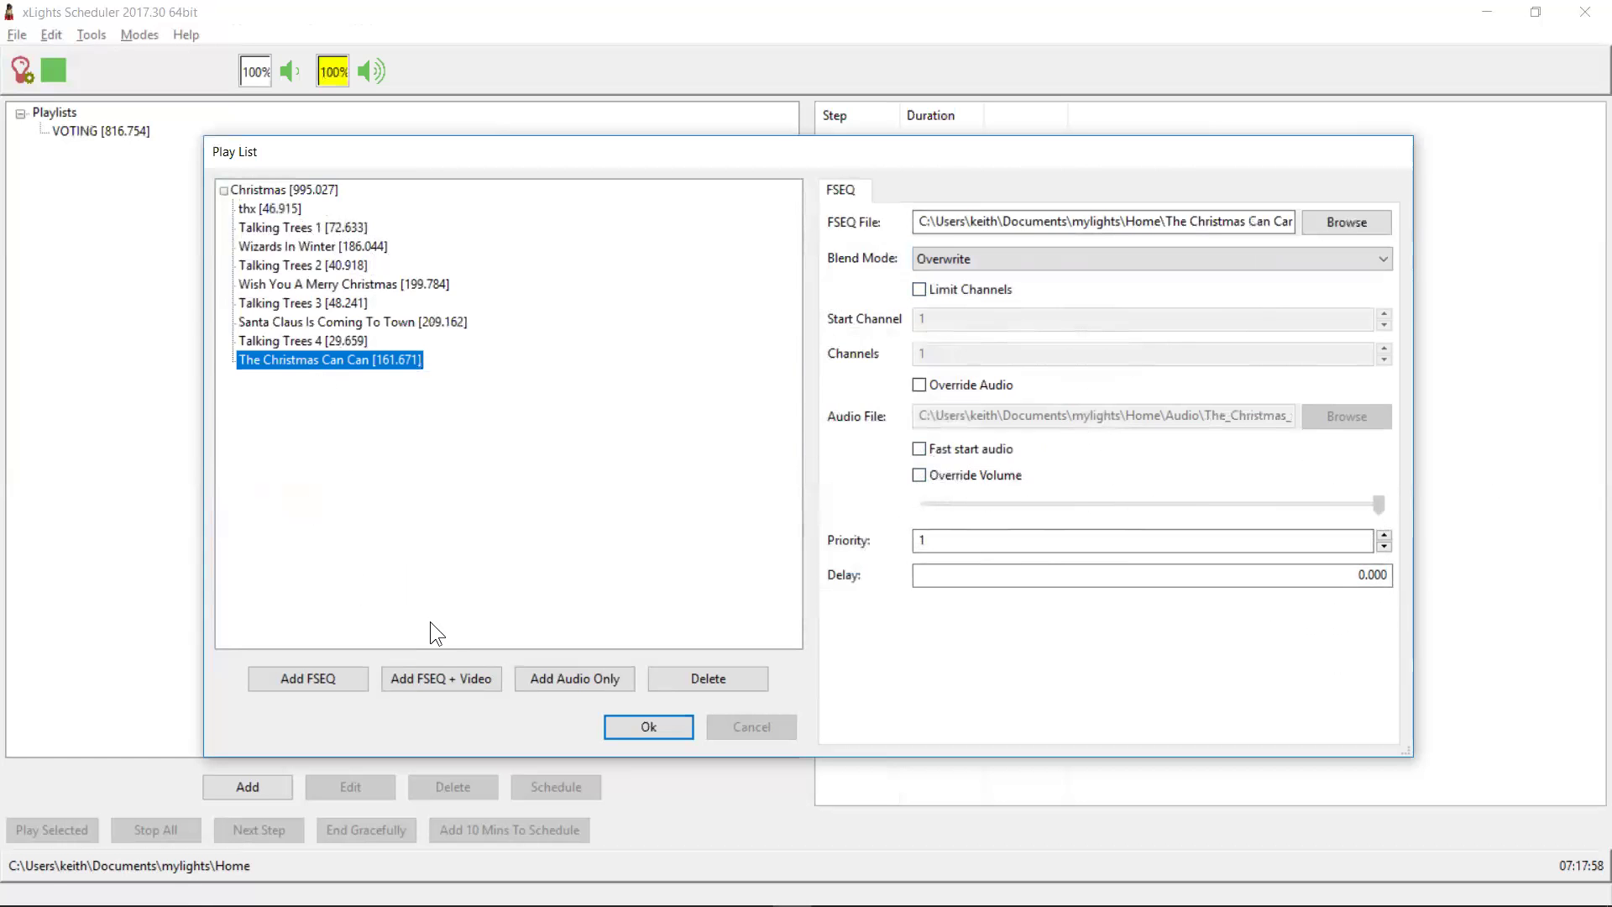
pyautogui.click(435, 677)
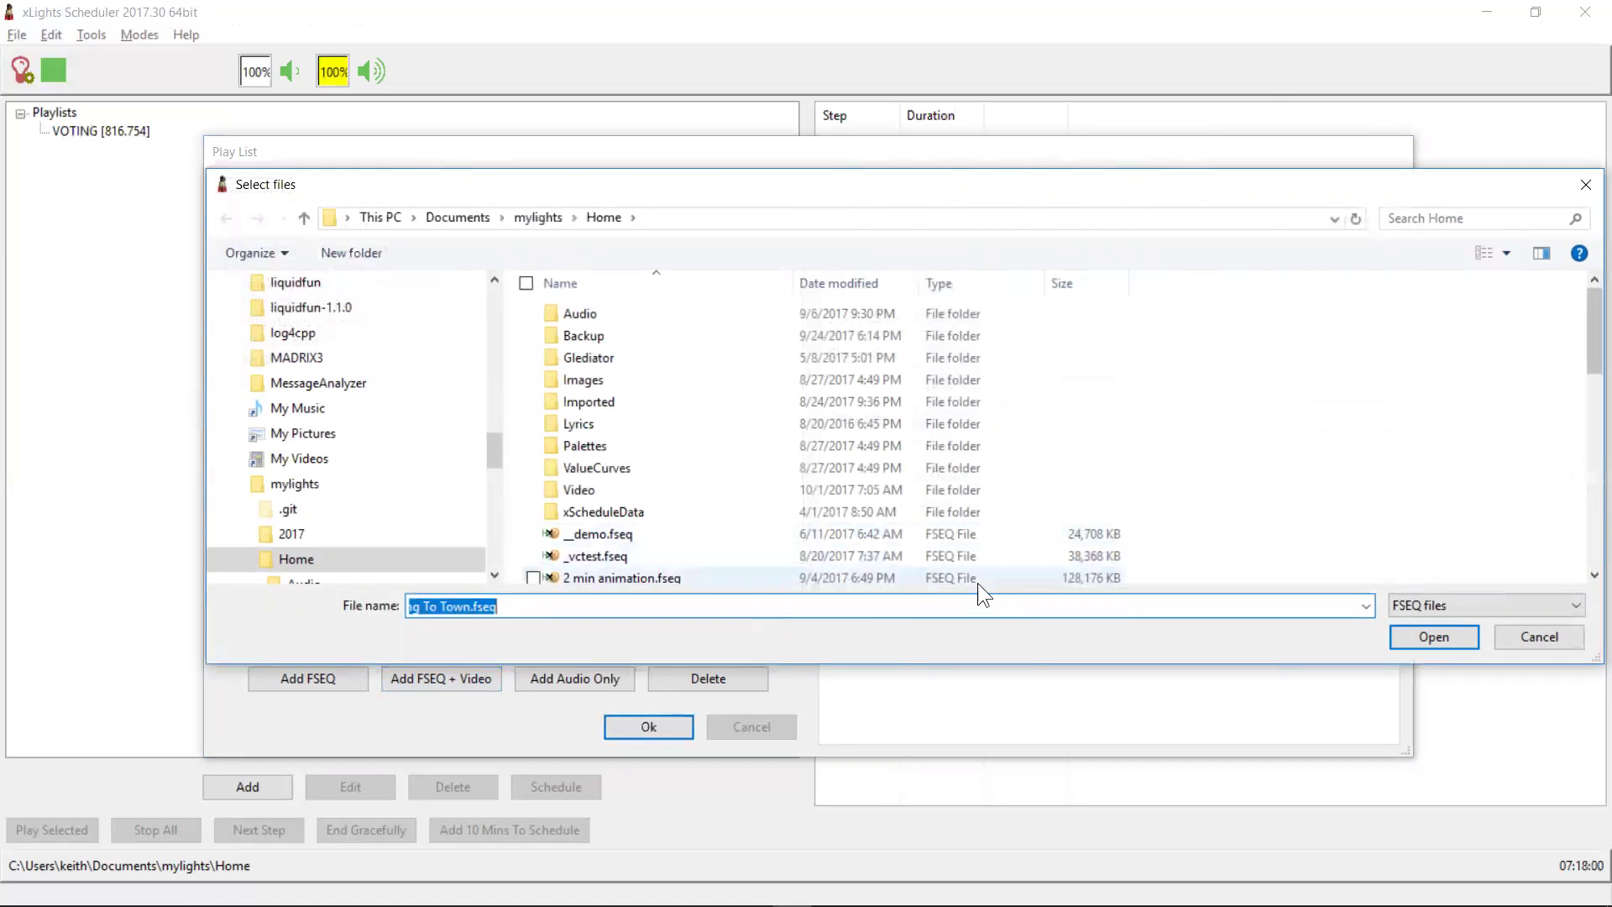
pyautogui.click(690, 573)
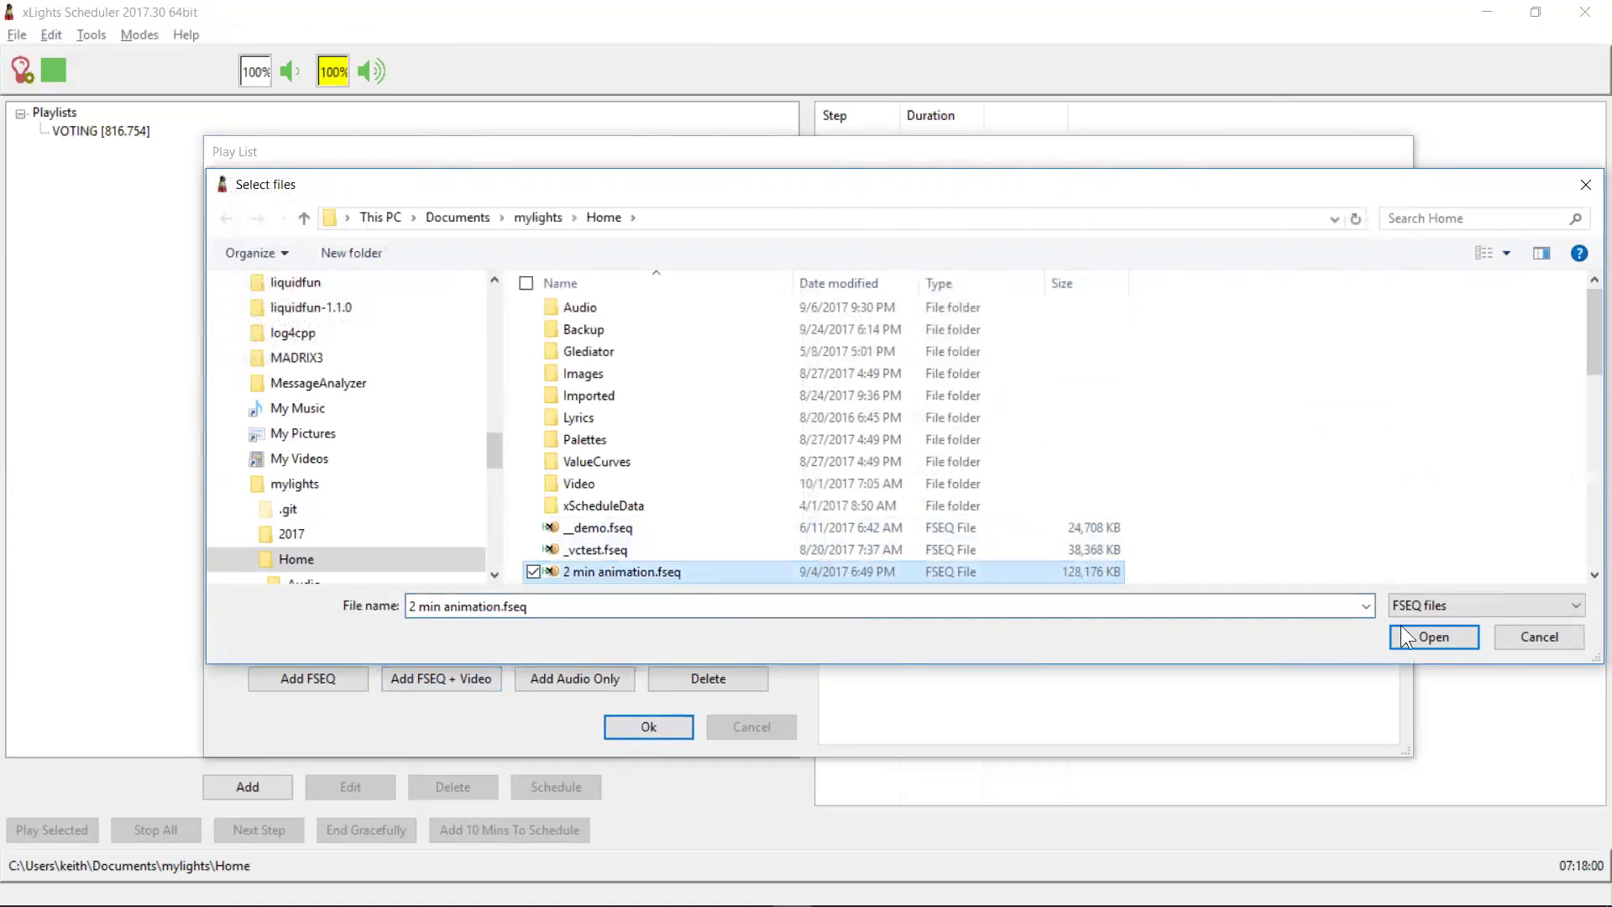
pyautogui.click(1432, 636)
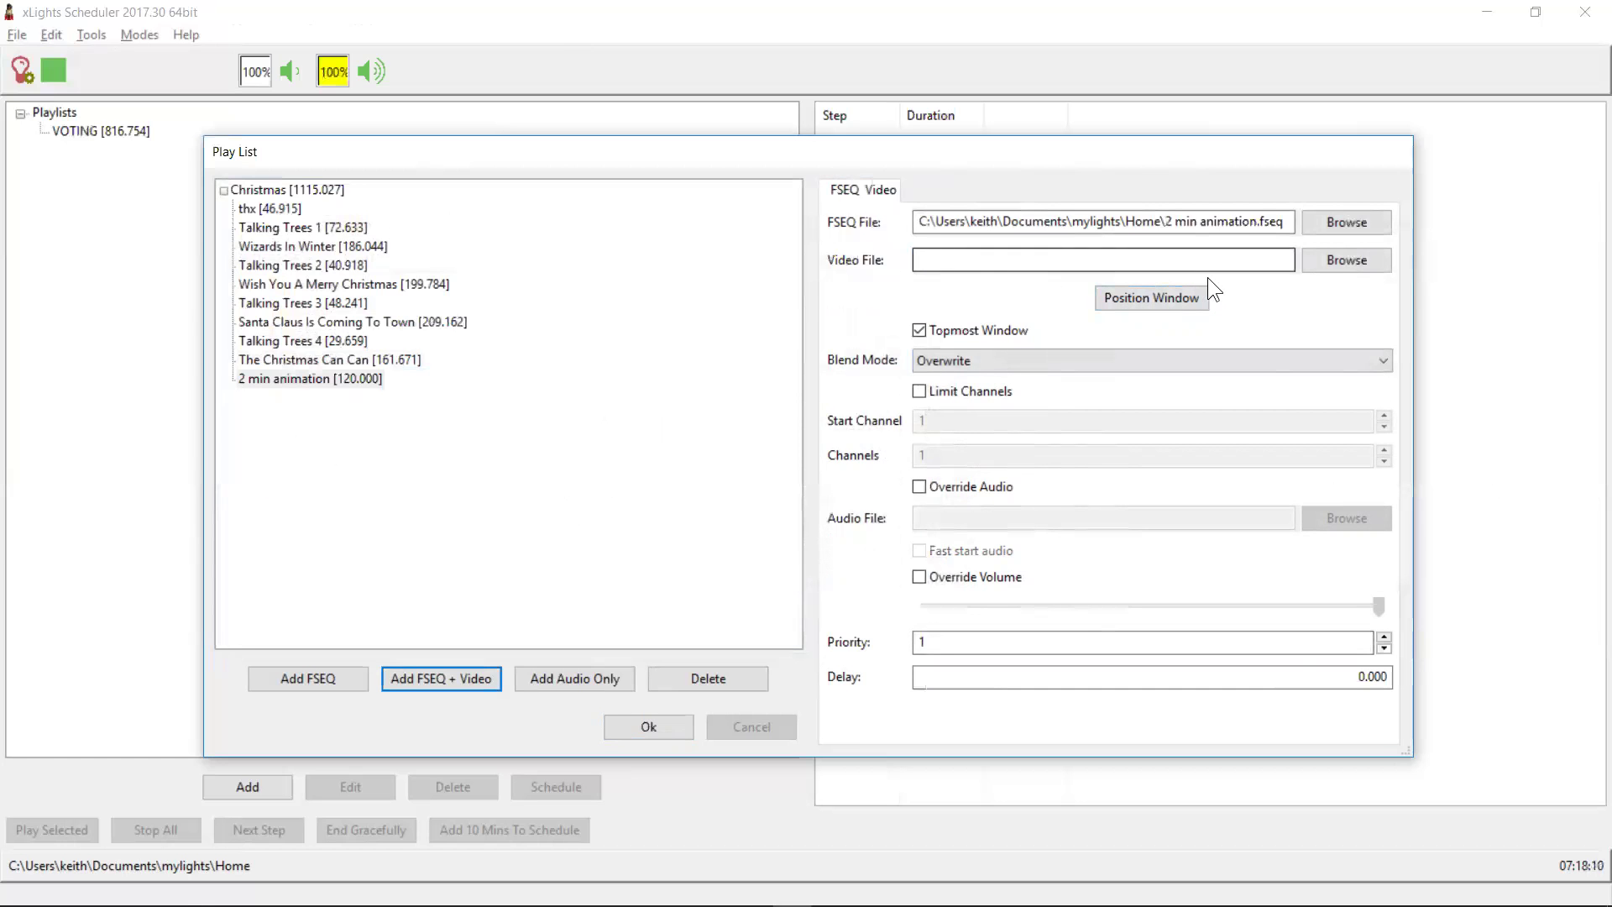
pyautogui.click(1323, 260)
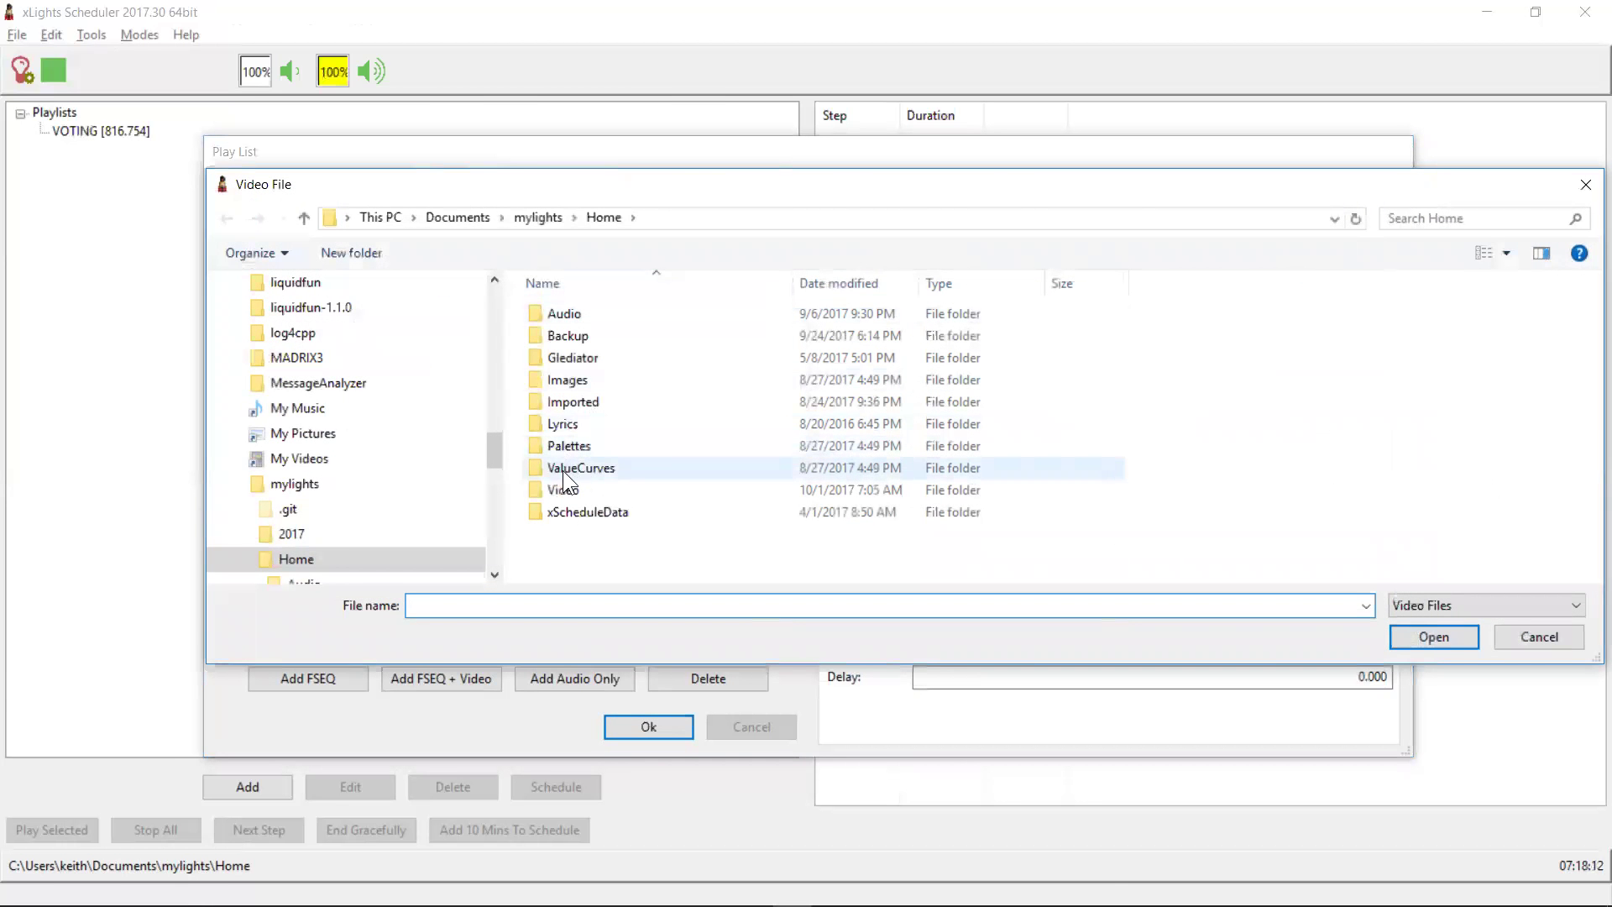
pyautogui.doubleClick(562, 489)
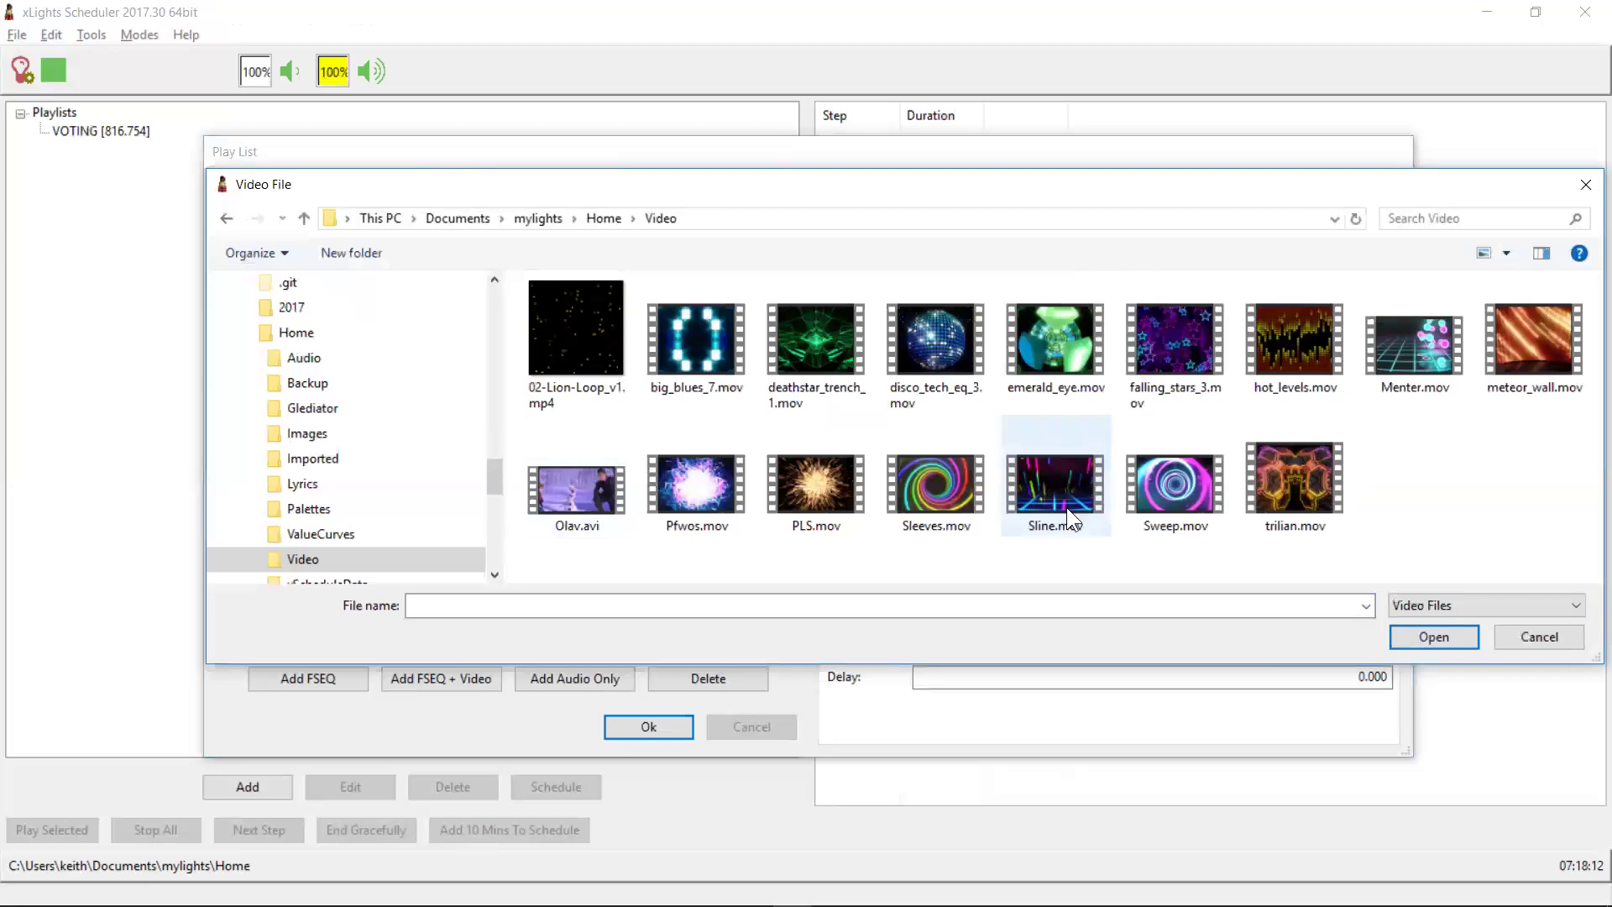
pyautogui.doubleClick(577, 505)
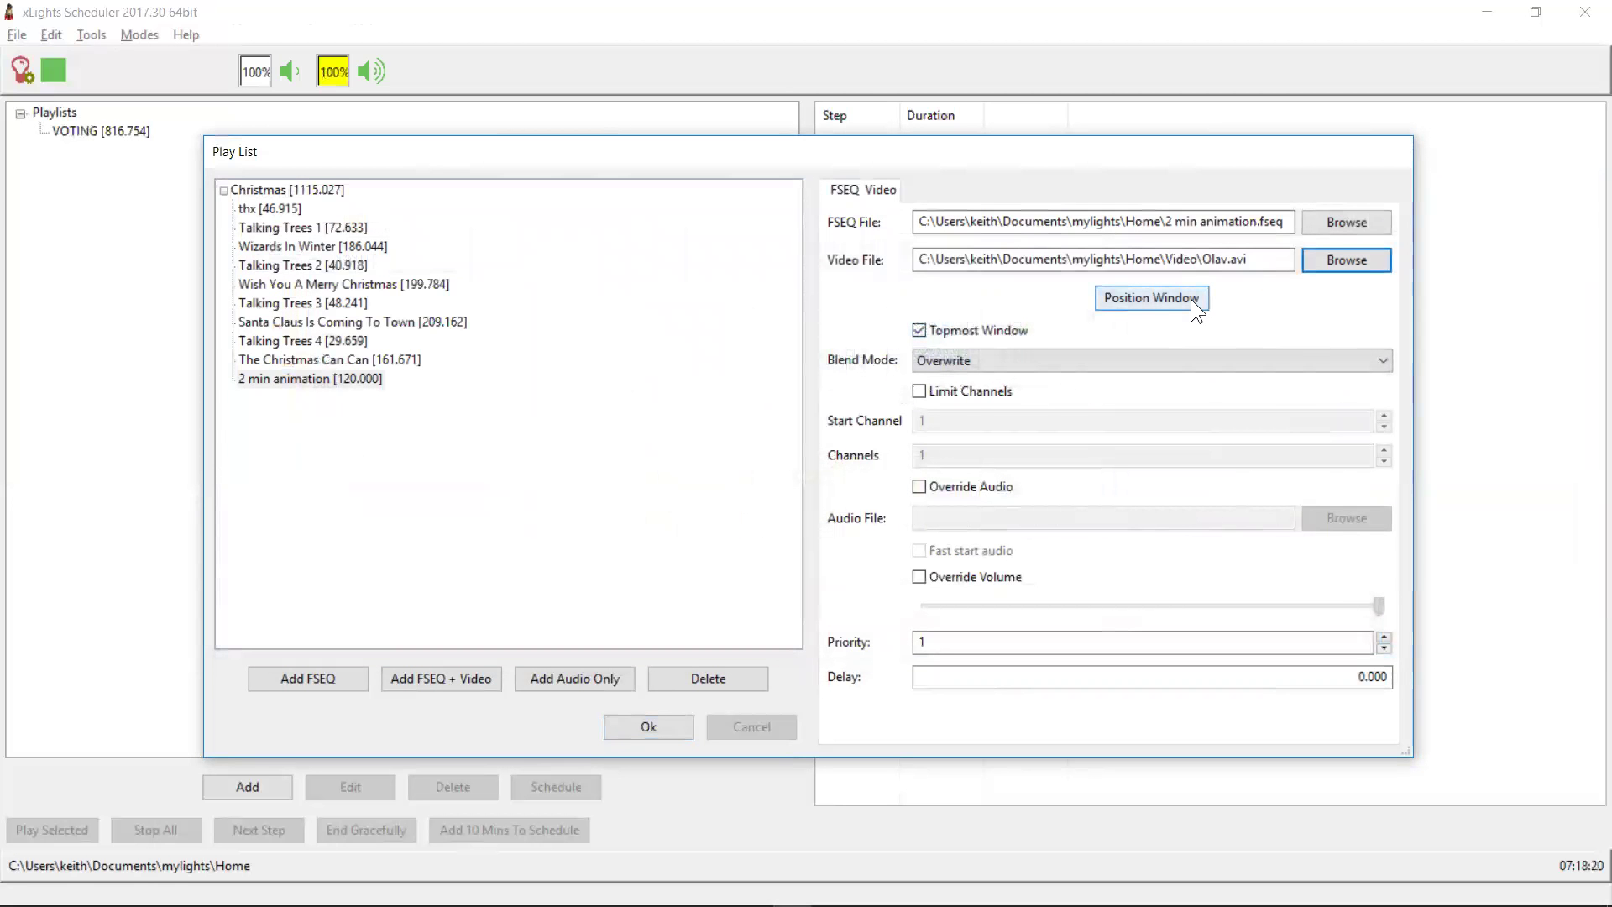
# Enlarge the video display window for 2 min animation, move it to the lower part of the screen, and accept the placement.
pyautogui.click(1135, 300)
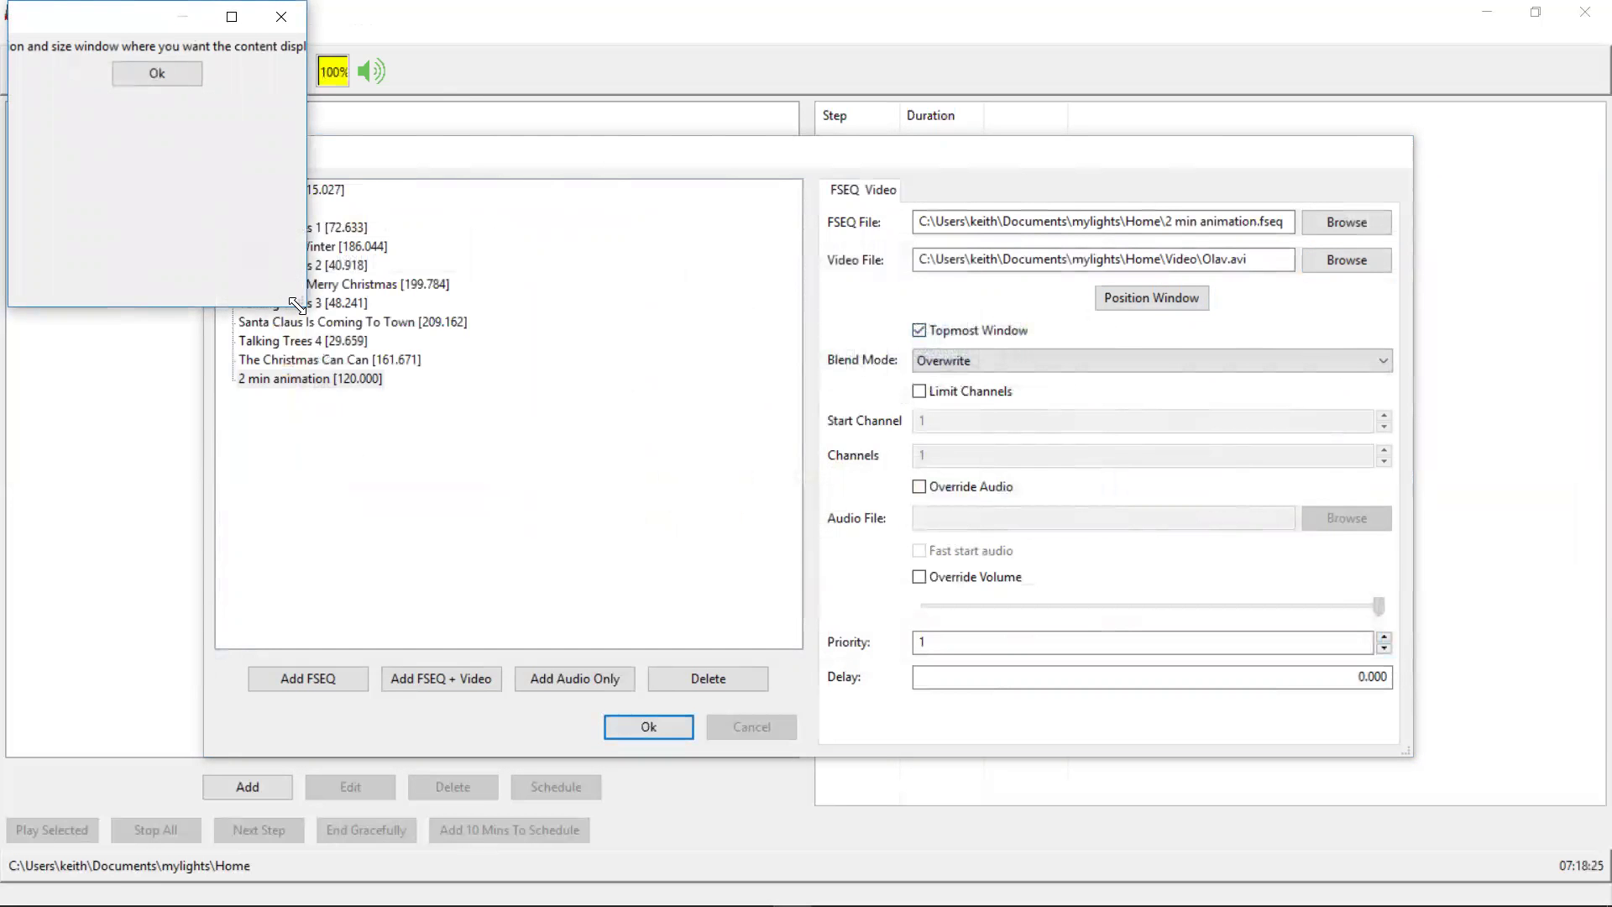
pyautogui.moveTo(297, 304); pyautogui.dragTo(762, 353)
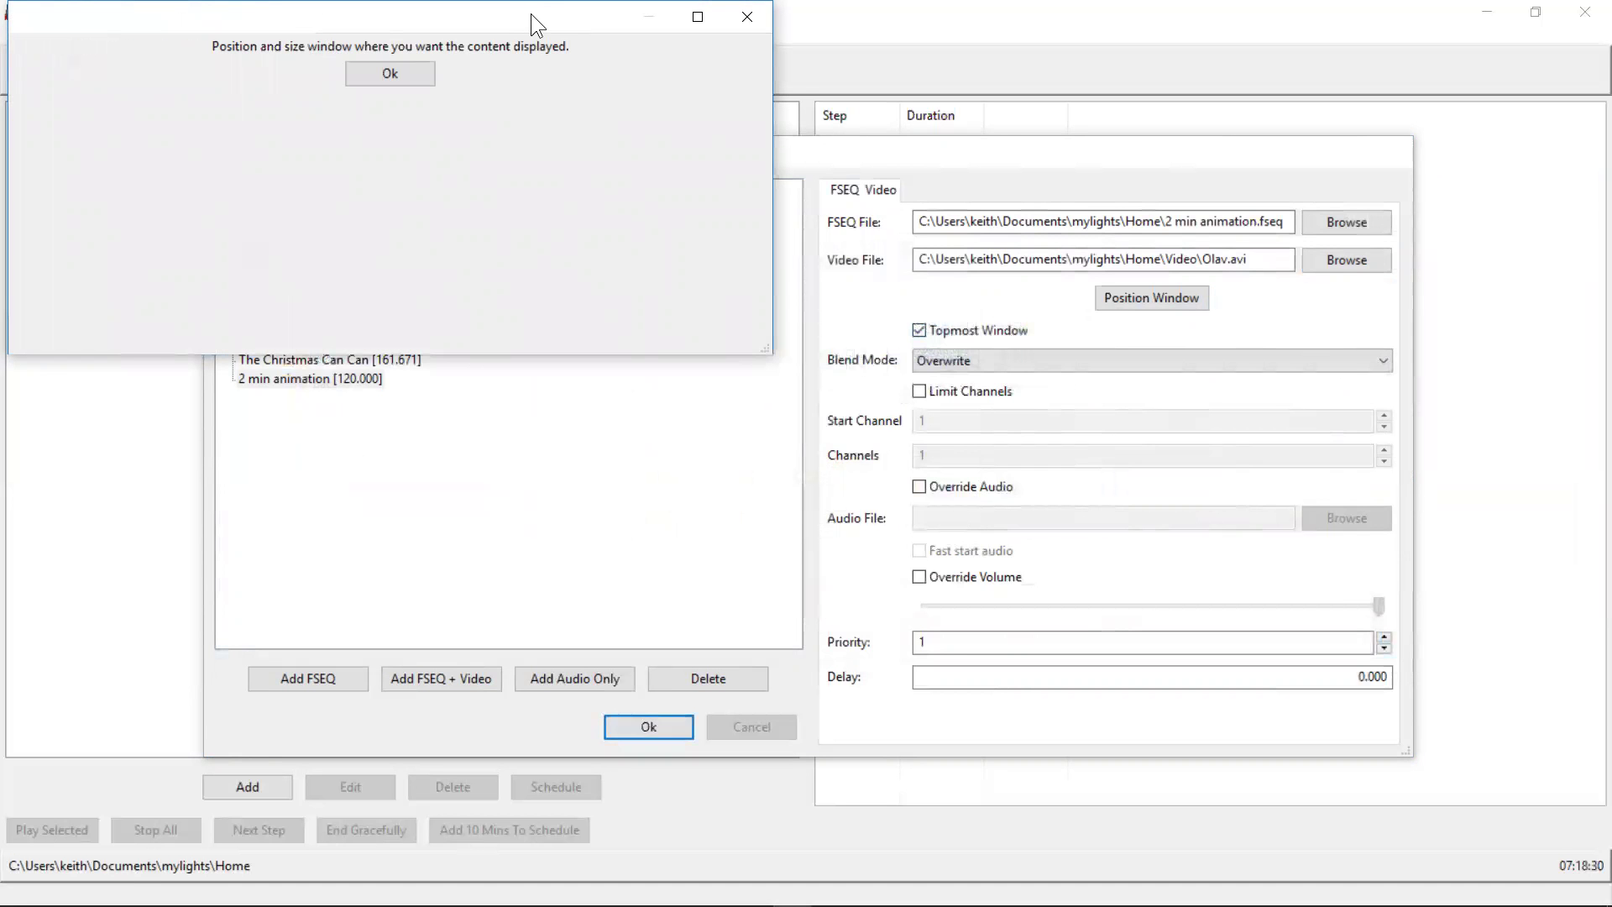
pyautogui.moveTo(531, 14); pyautogui.dragTo(559, 494)
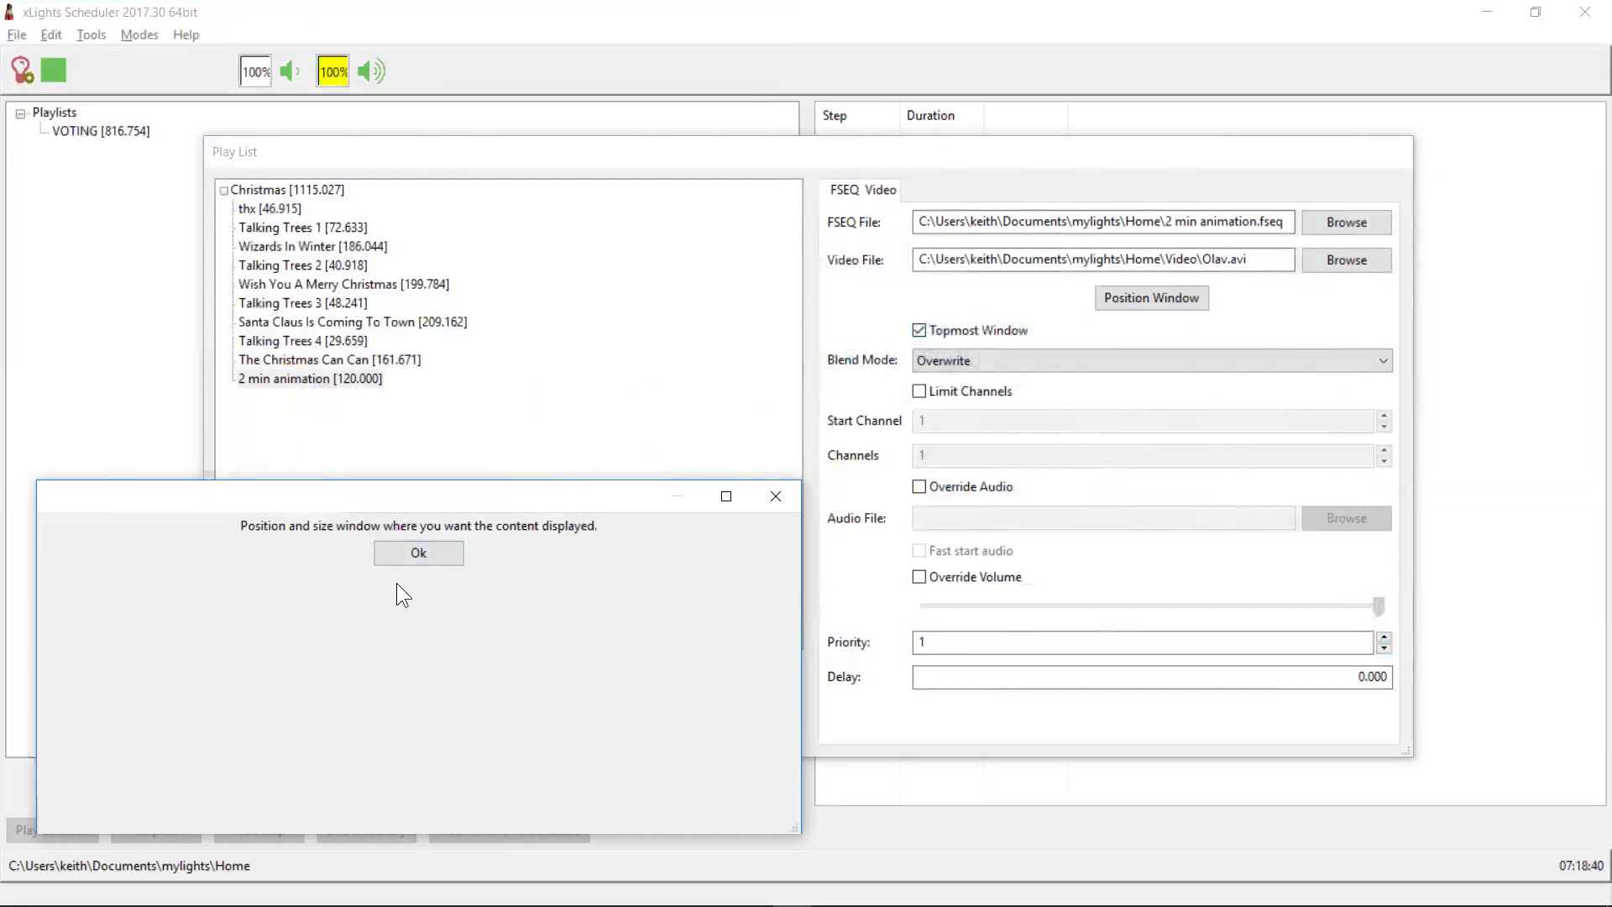
pyautogui.click(422, 557)
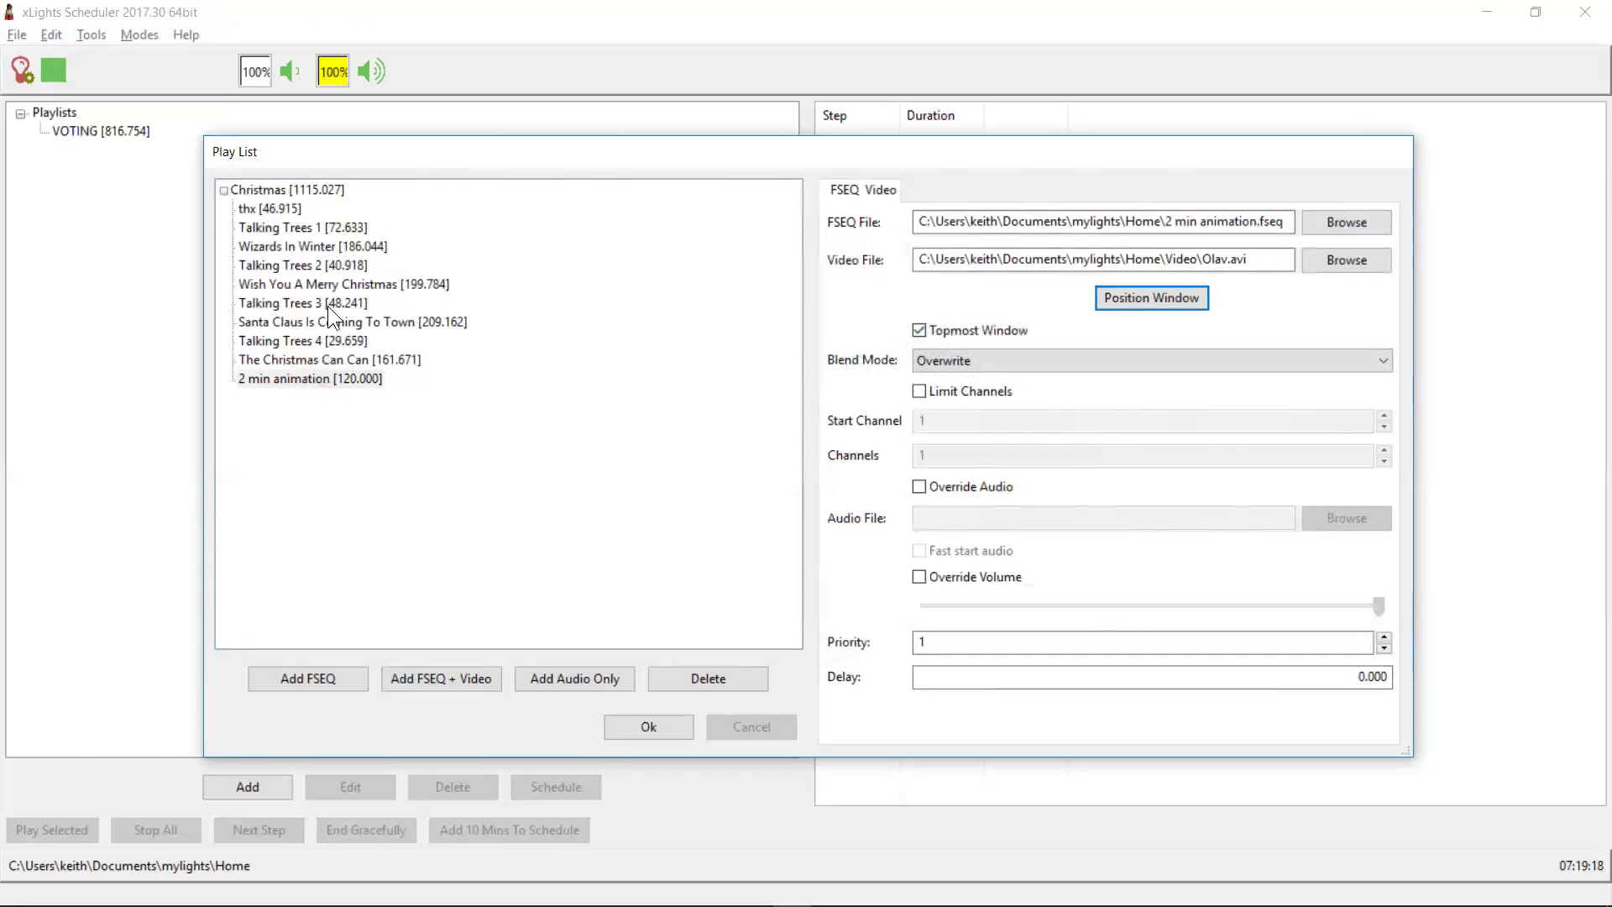
# Add the Roasted Turkey-Wish You A Merry Christmas and Music Box Dancer 2007 MP3s from the Audio folder as audio-only steps.
pyautogui.click(606, 680)
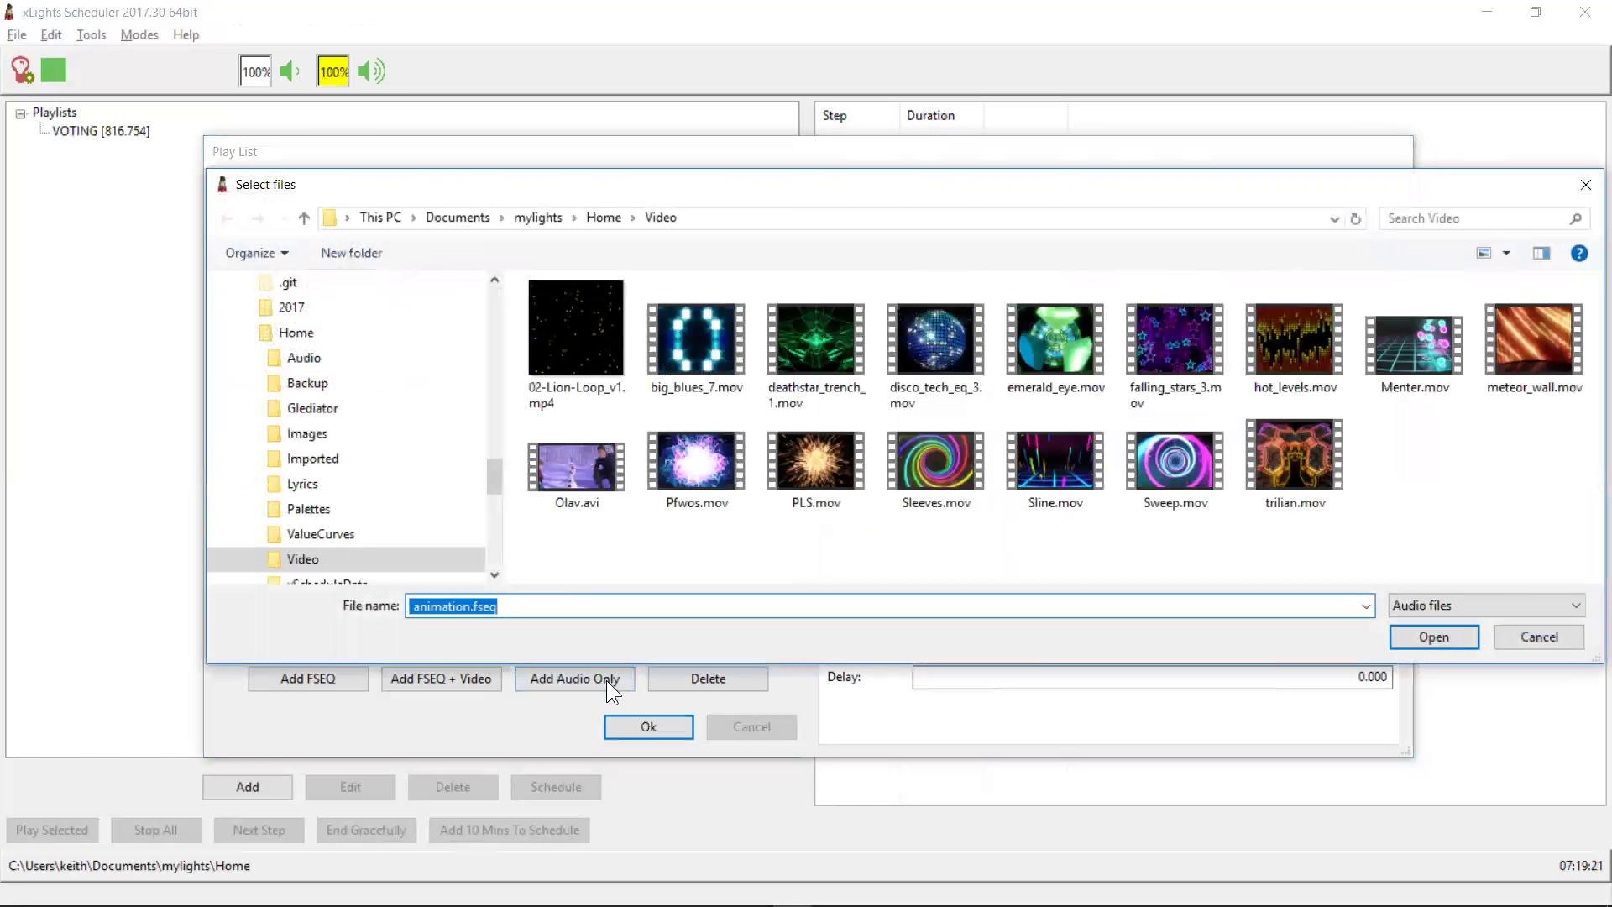
pyautogui.click(334, 360)
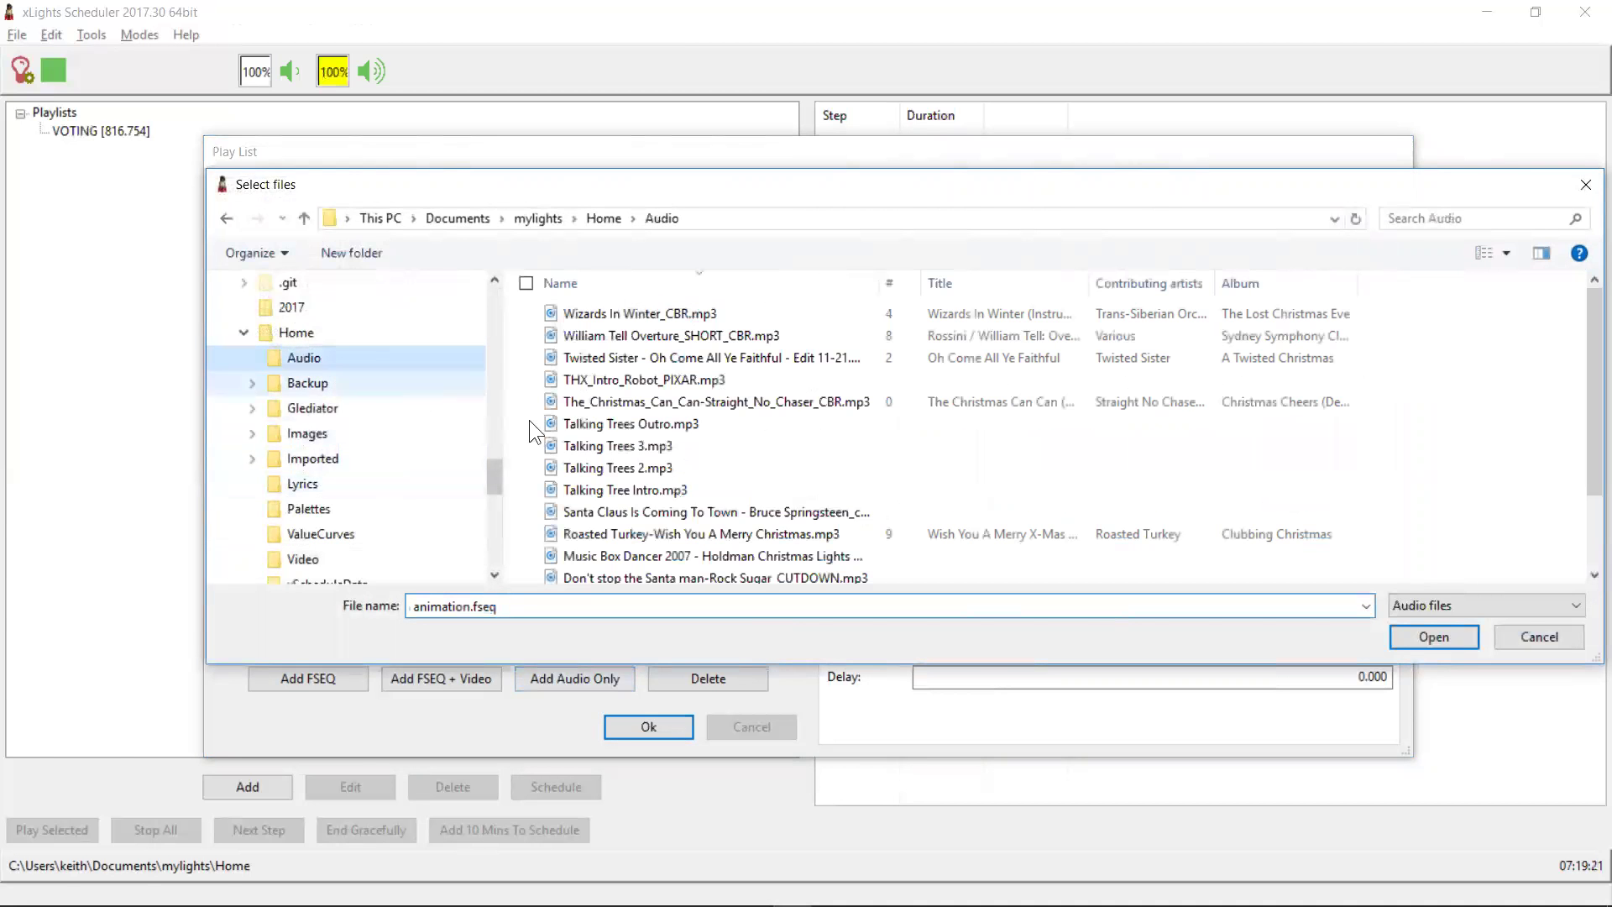
pyautogui.click(634, 468)
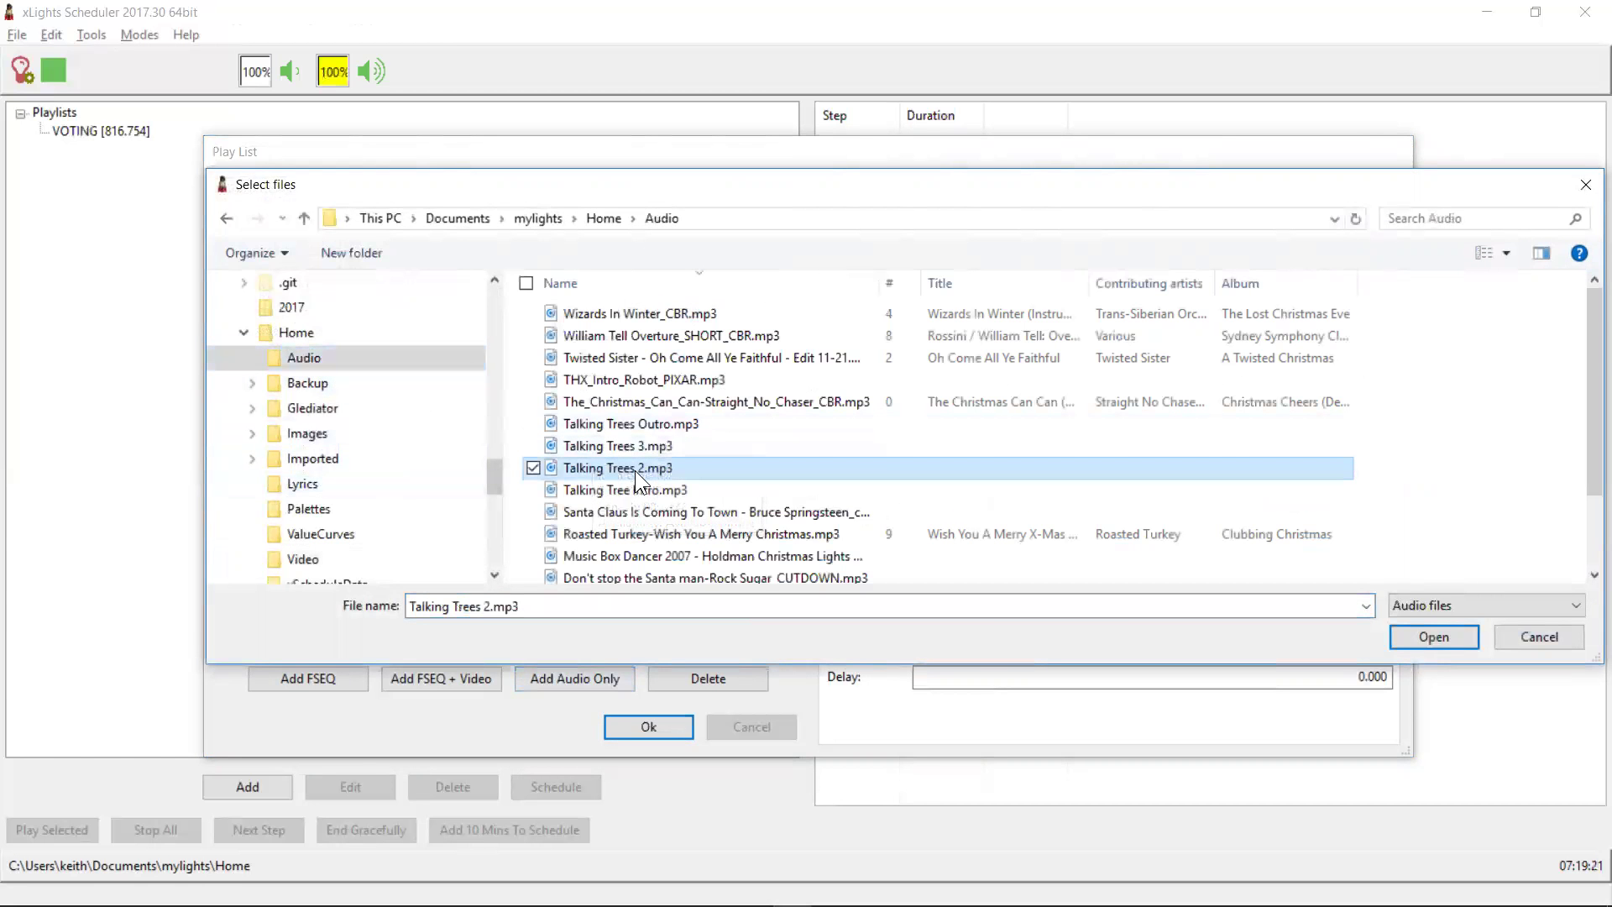
pyautogui.click(653, 533)
pyautogui.hotkey('shift', 'Down')
pyautogui.click(1431, 633)
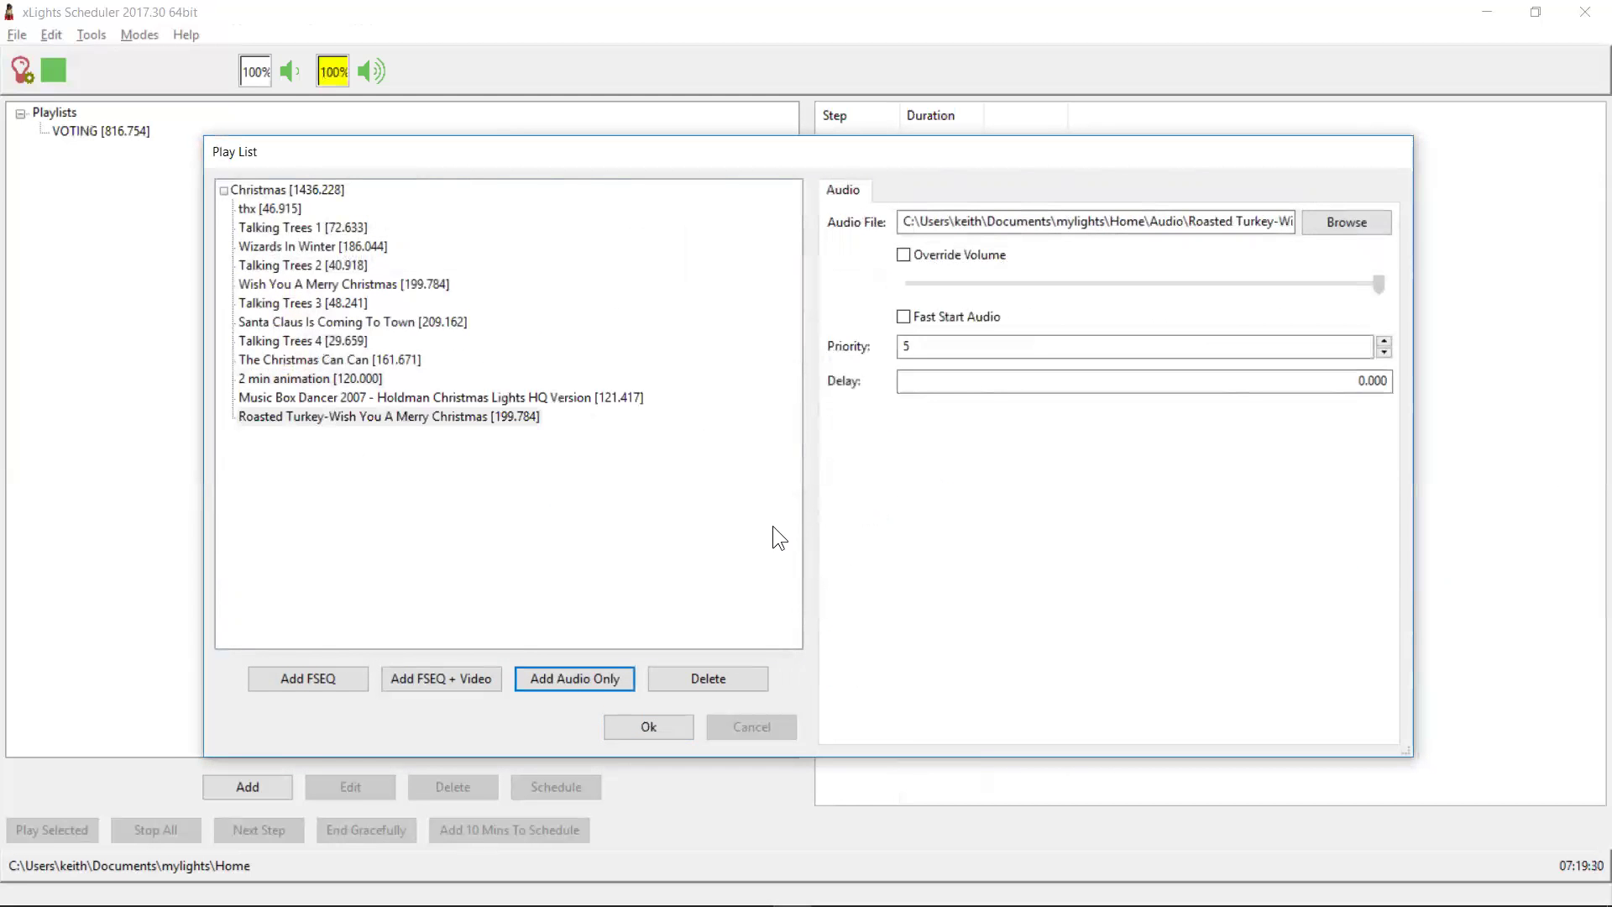
# Review the settings of the two audio-only steps and save the Christmas playlist.
pyautogui.click(614, 560)
pyautogui.click(401, 394)
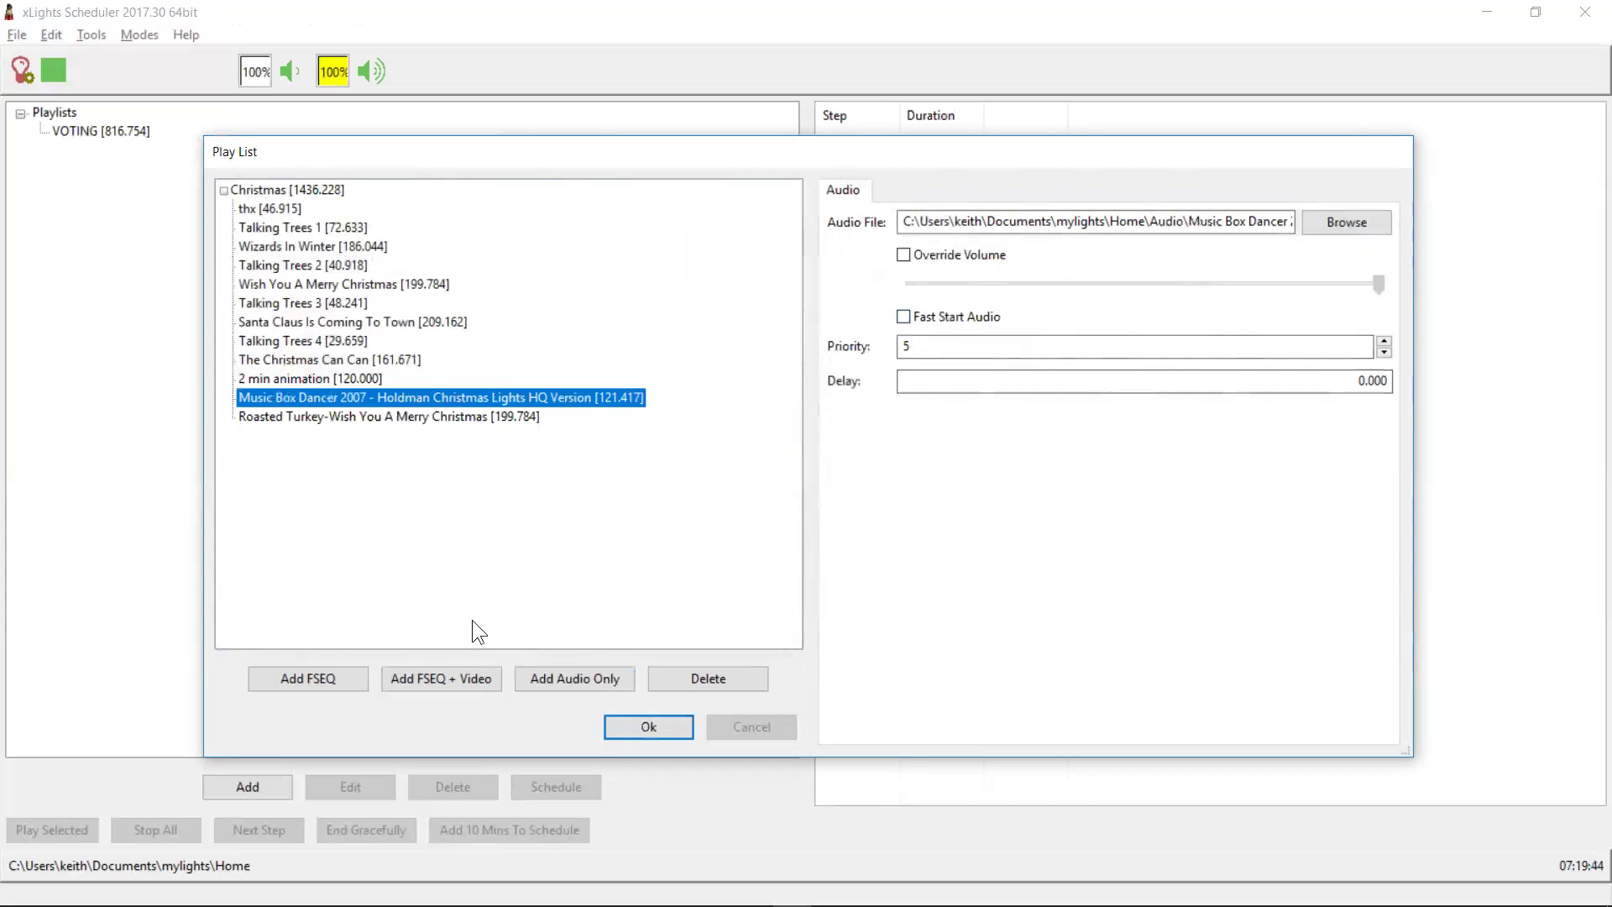
pyautogui.click(310, 416)
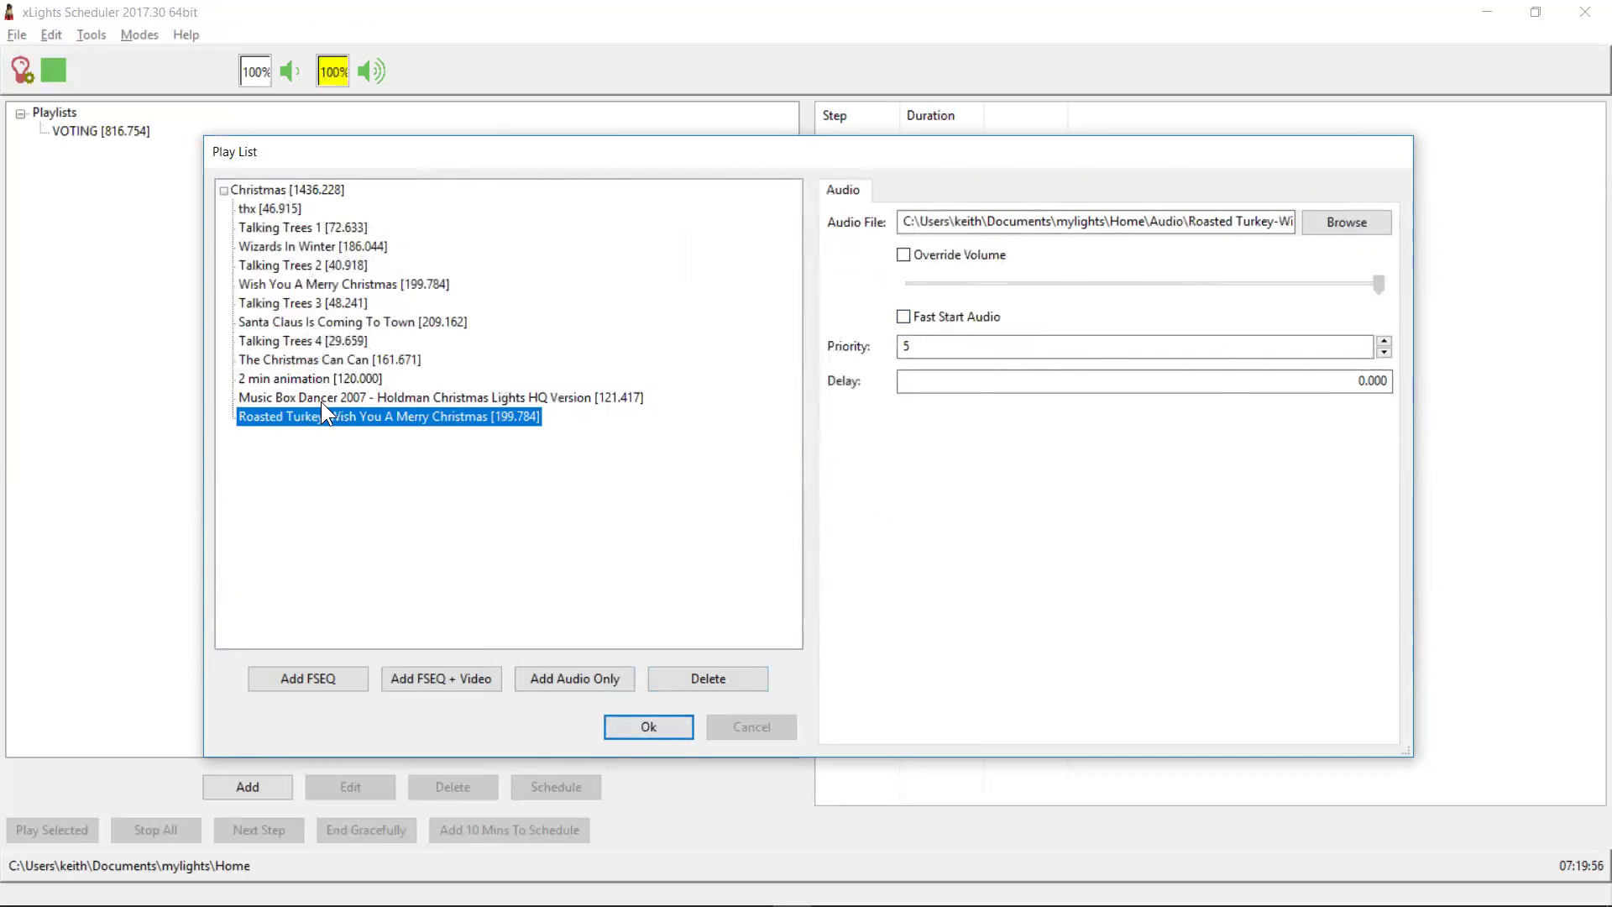
pyautogui.click(624, 730)
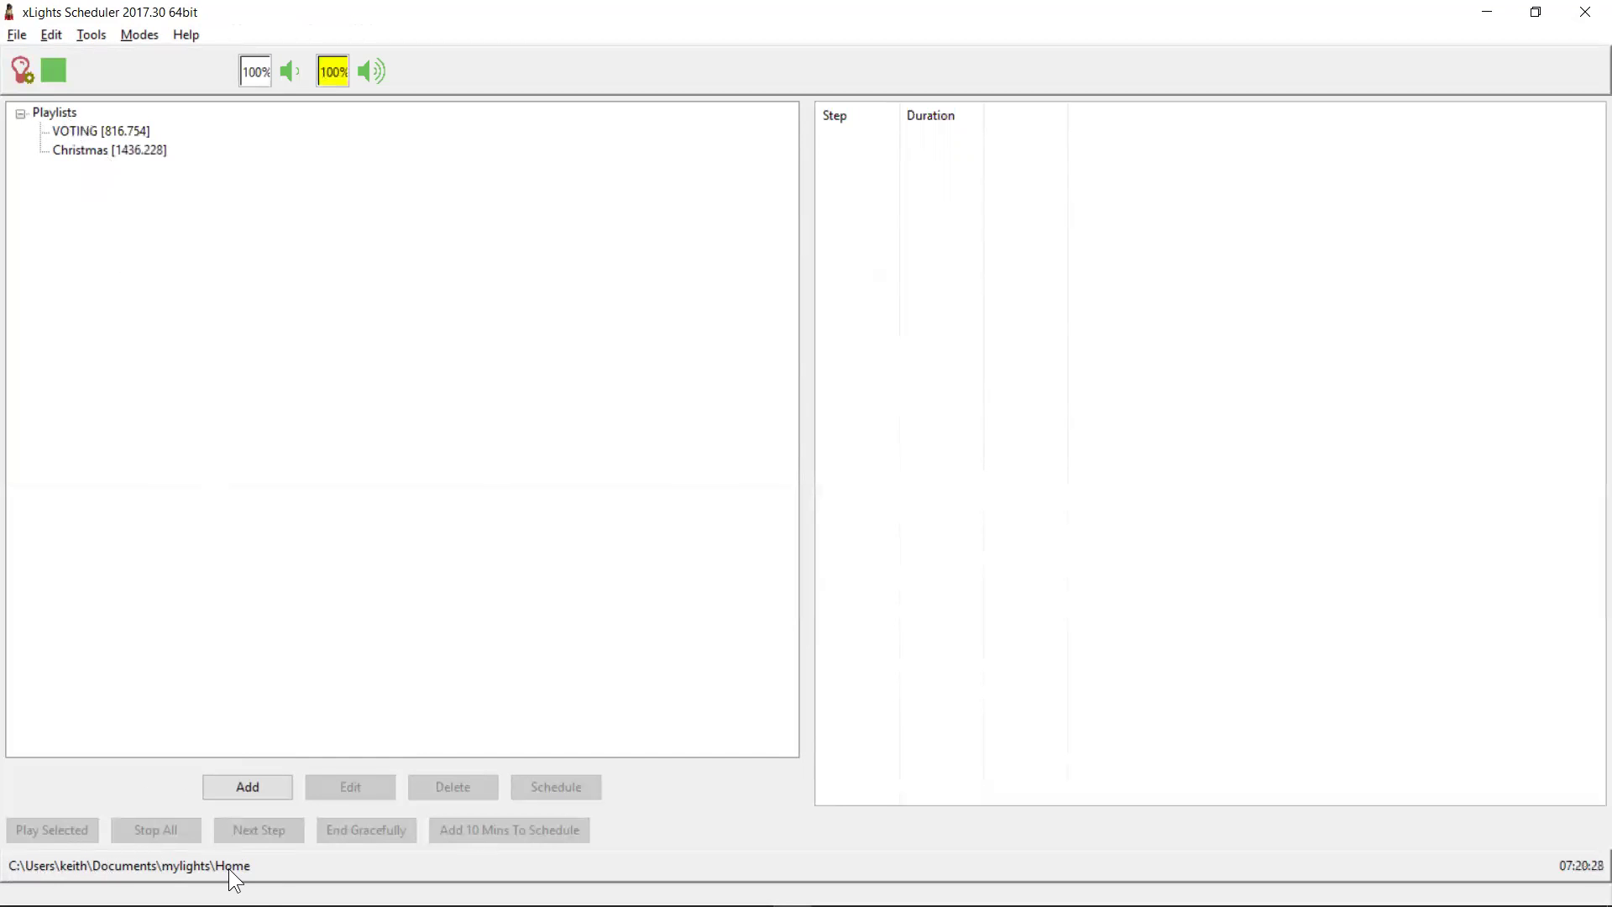
# Switch to xLights, examine the lighting networks and their channel ranges, and minimize it.
pyautogui.moveTo(231, 904)
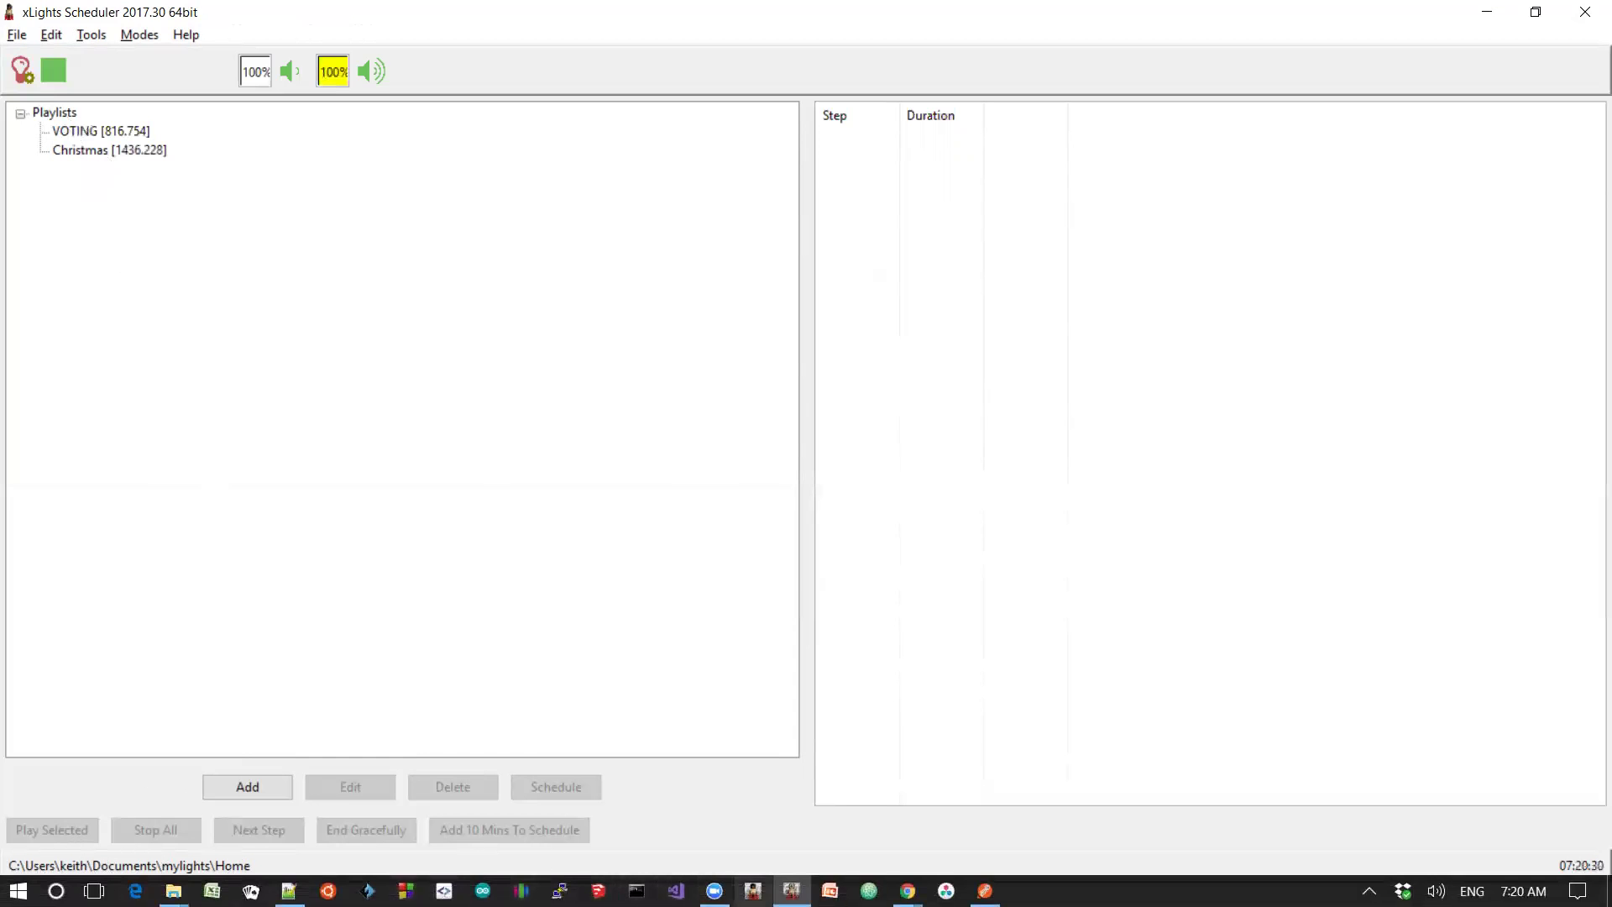
pyautogui.click(753, 891)
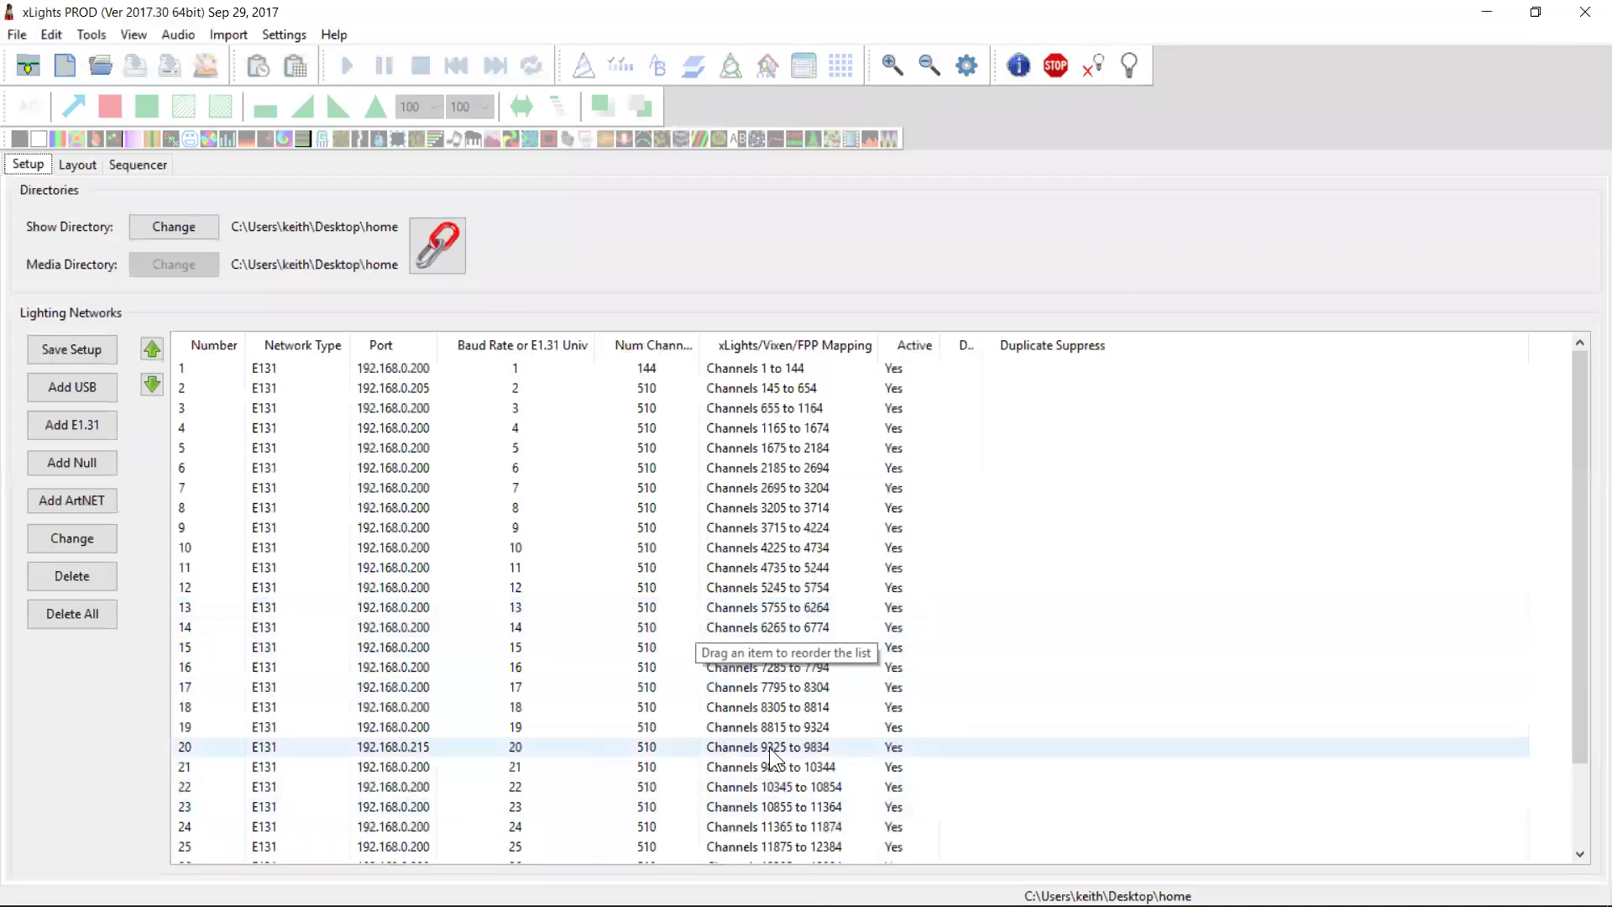
pyautogui.moveTo(1575, 660); pyautogui.dragTo(1570, 619)
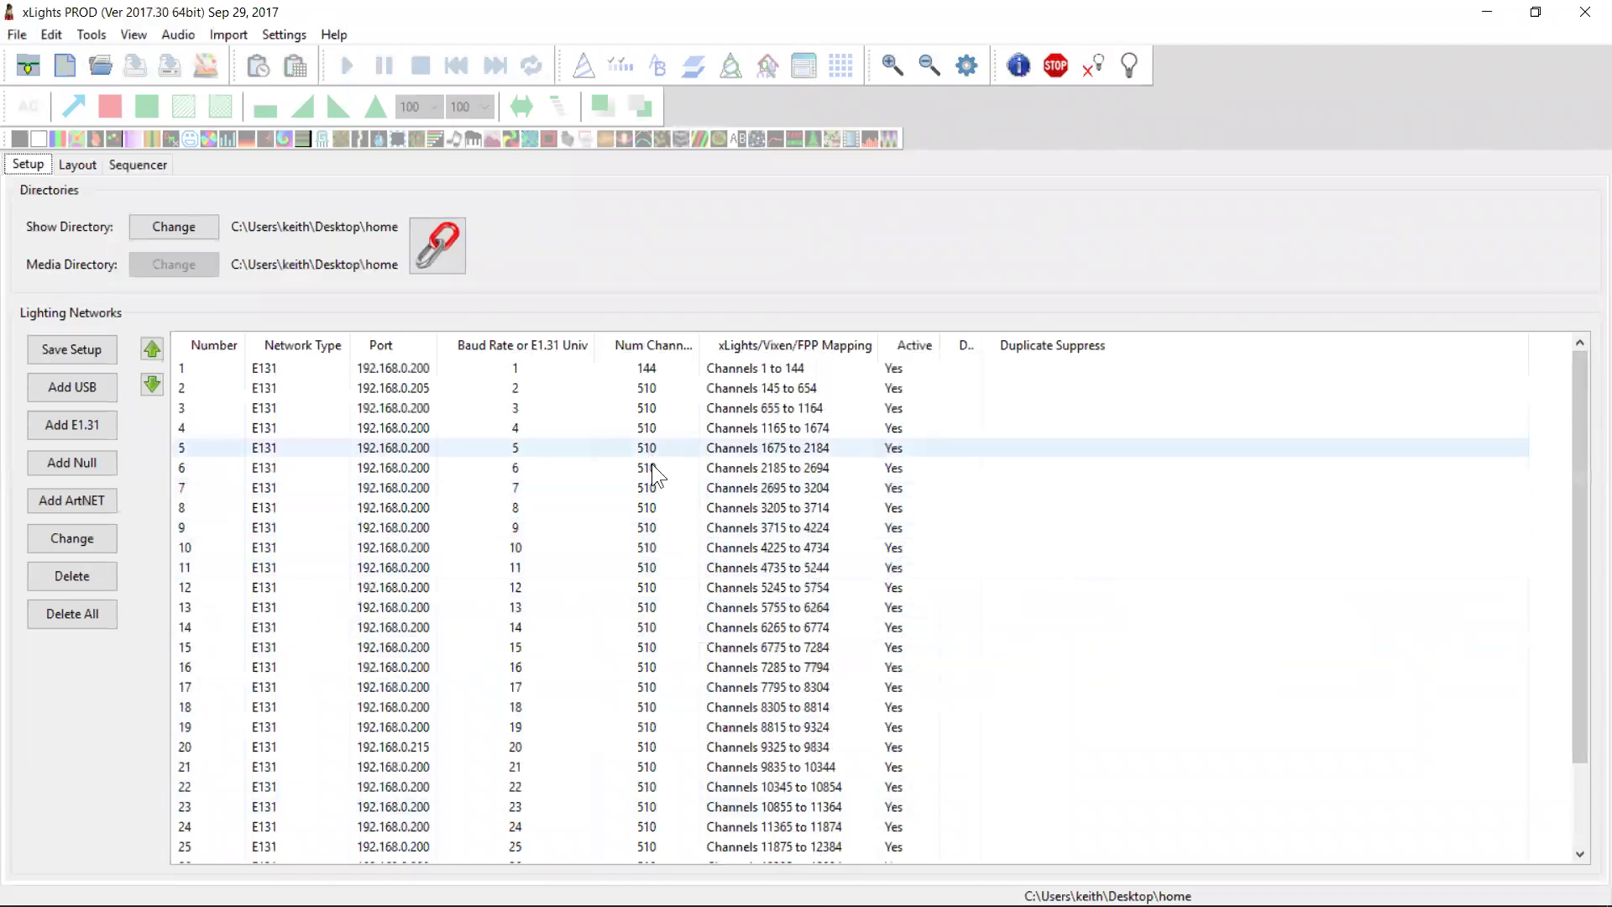
pyautogui.click(1487, 16)
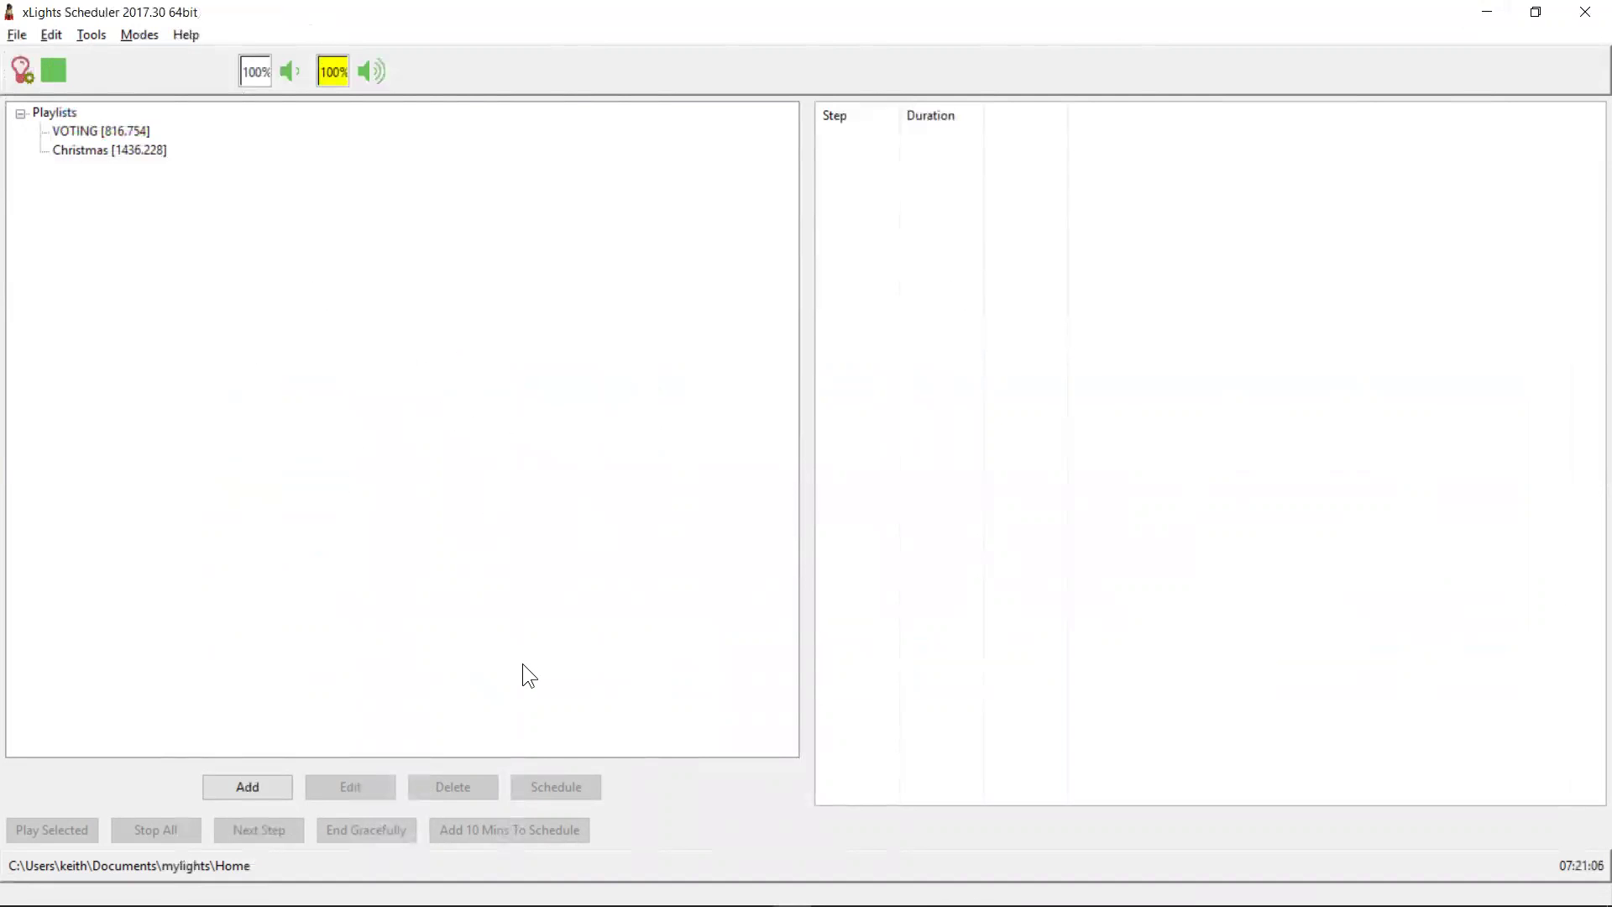
# Return to xLights, deactivate the first E131 network (universe 1), and minimize the window.
pyautogui.hotkey('alt', 'Tab')
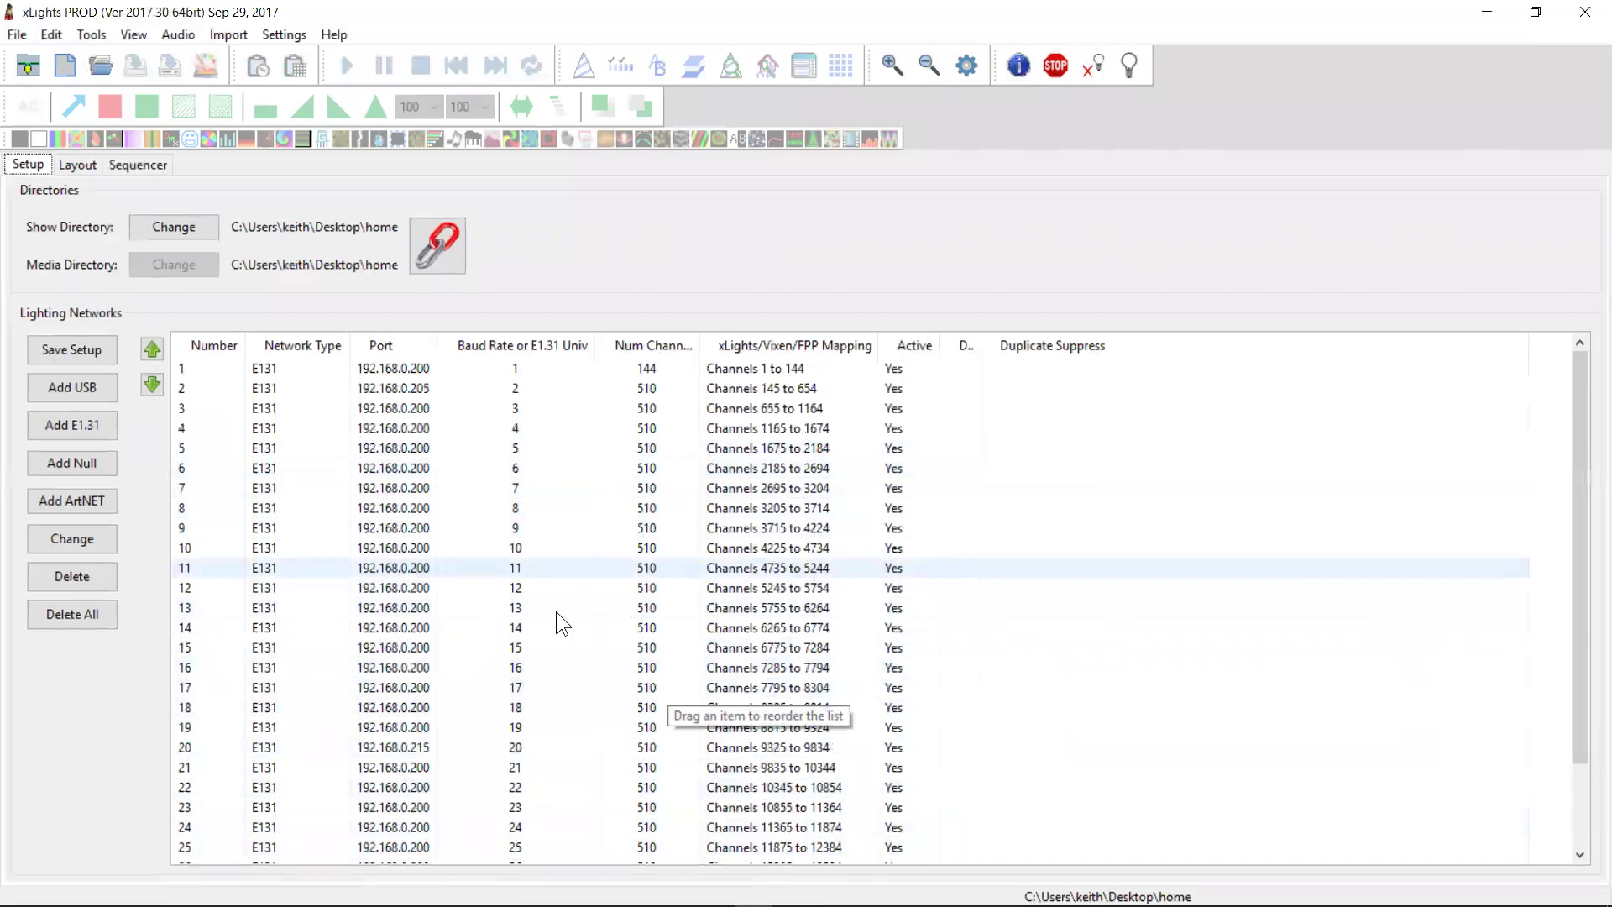
pyautogui.moveTo(1583, 702); pyautogui.dragTo(1592, 589)
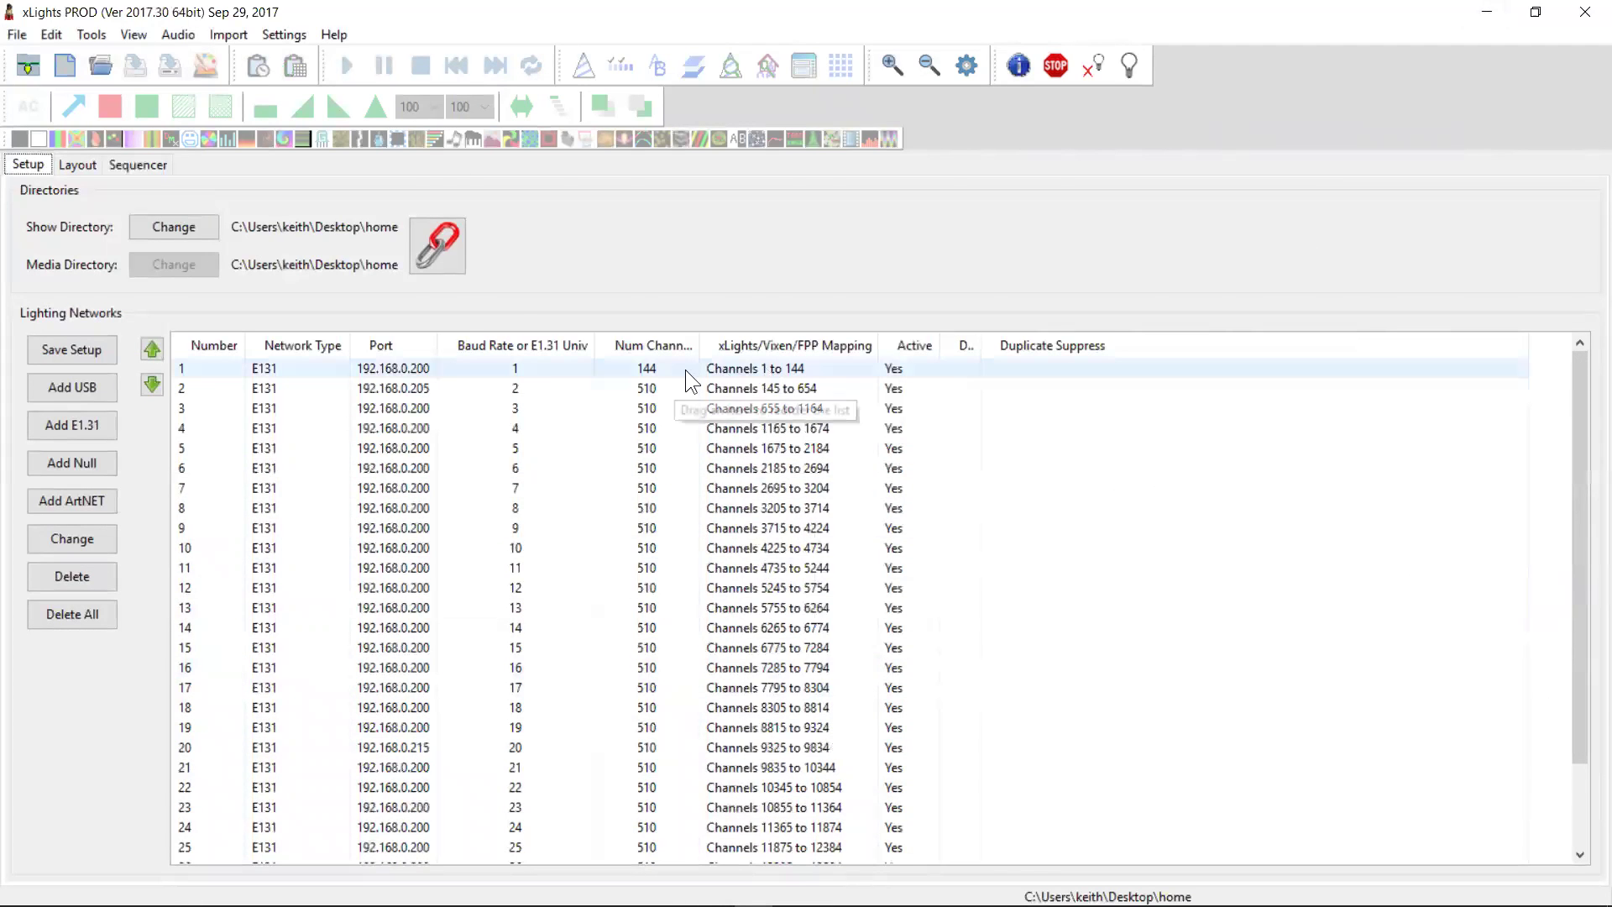
pyautogui.rightClick(408, 366)
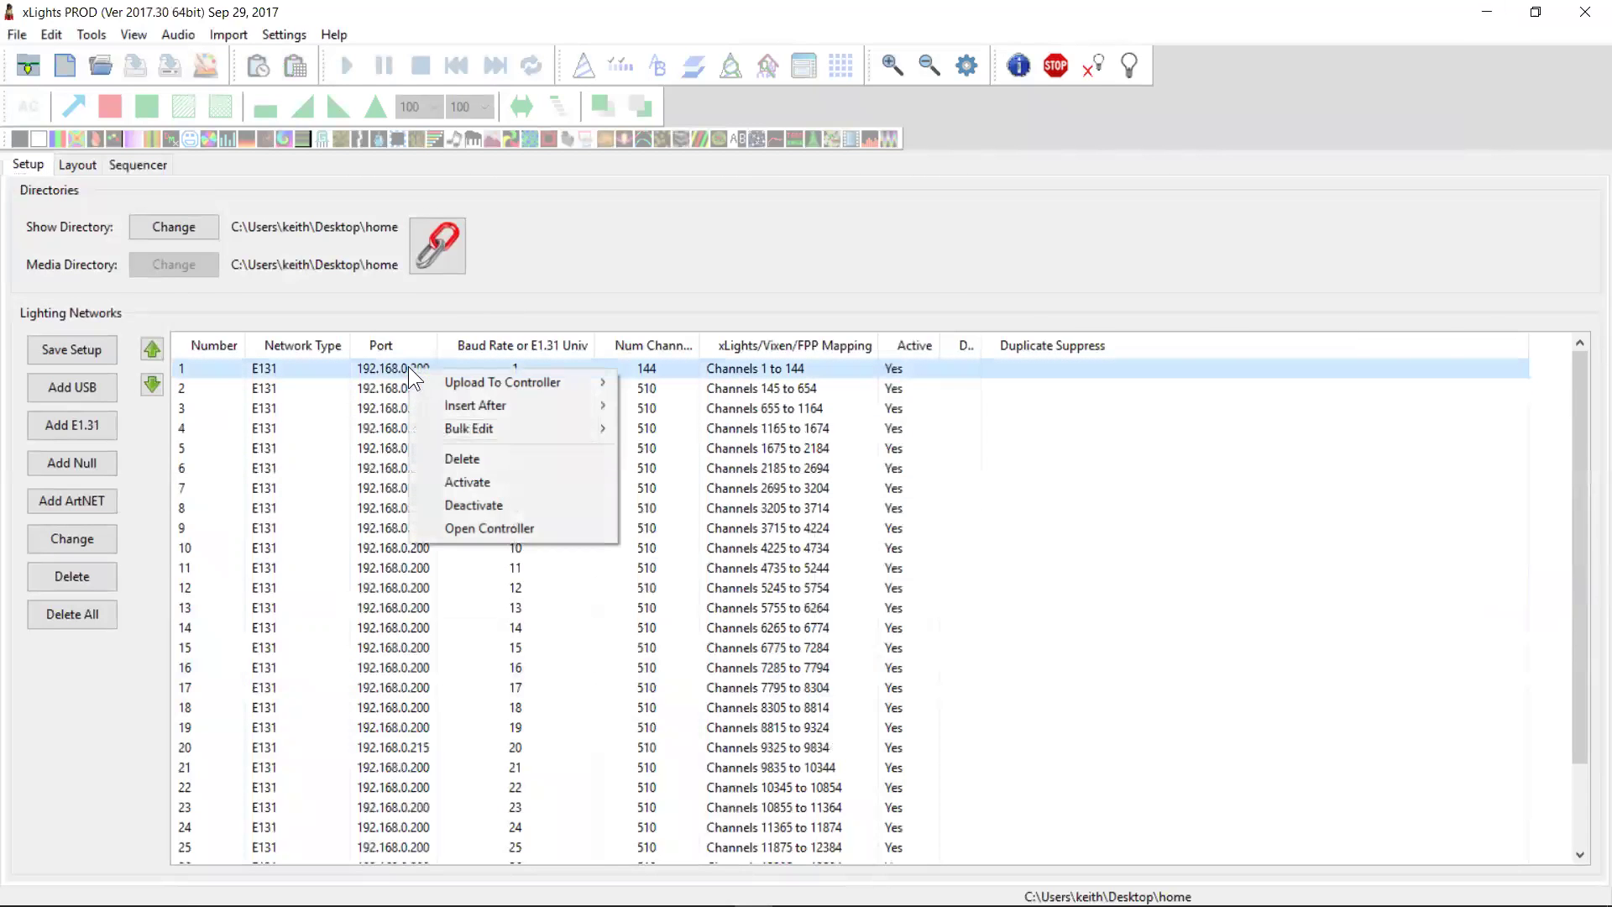
pyautogui.click(485, 505)
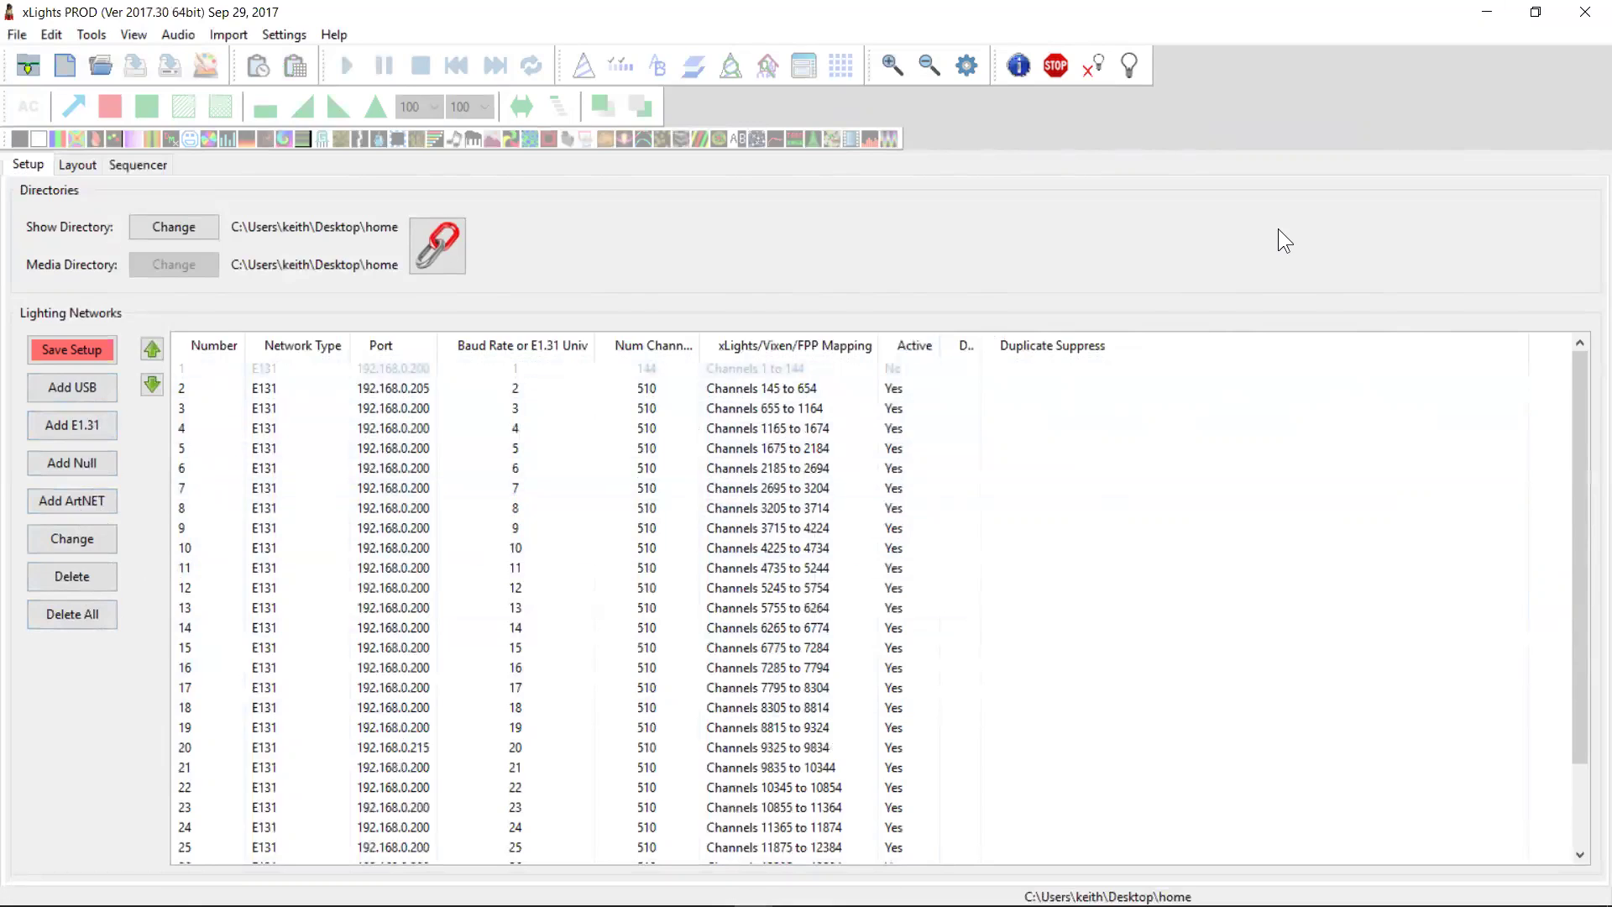
pyautogui.click(1487, 12)
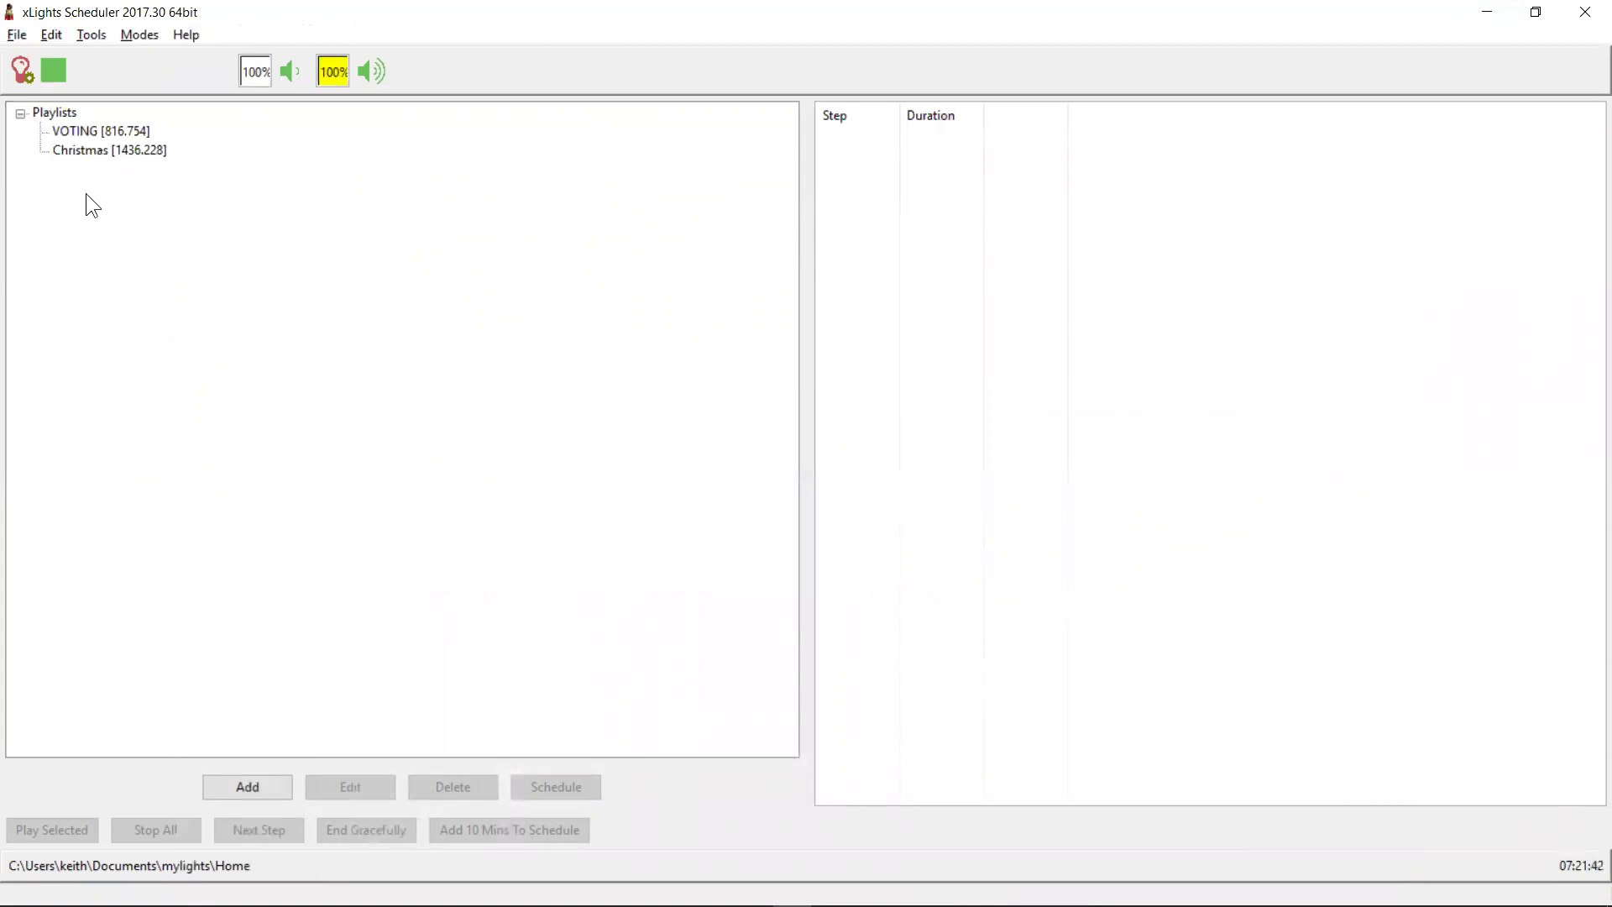
# Open a new schedule for the Christmas playlist and move its dialog clear of the playlist tree.
pyautogui.click(79, 151)
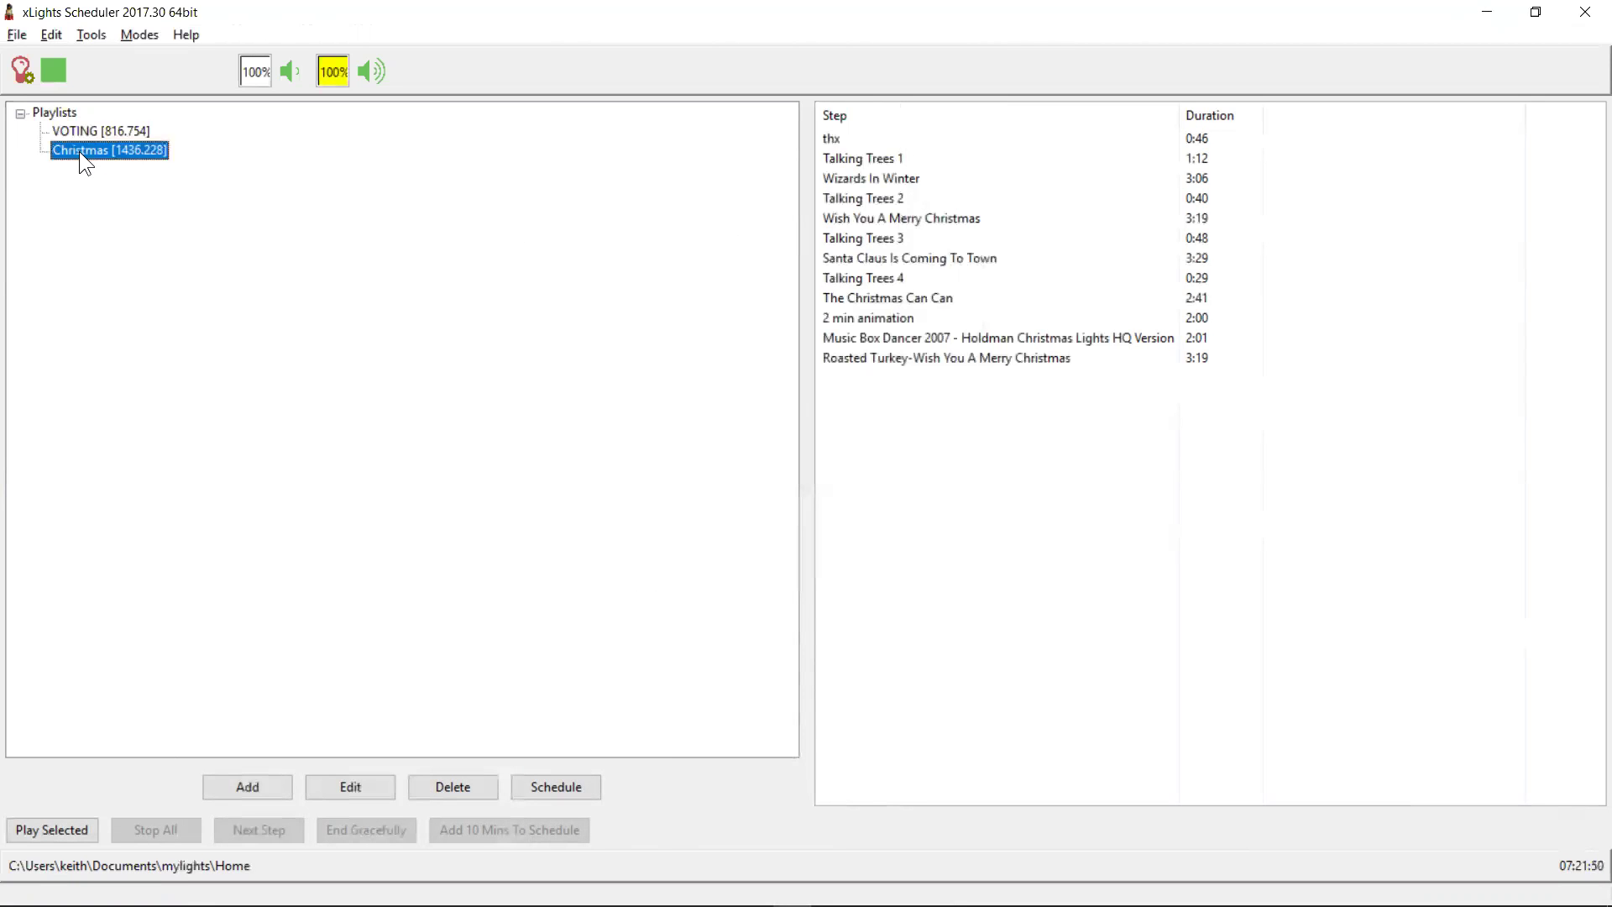
pyautogui.rightClick(79, 151)
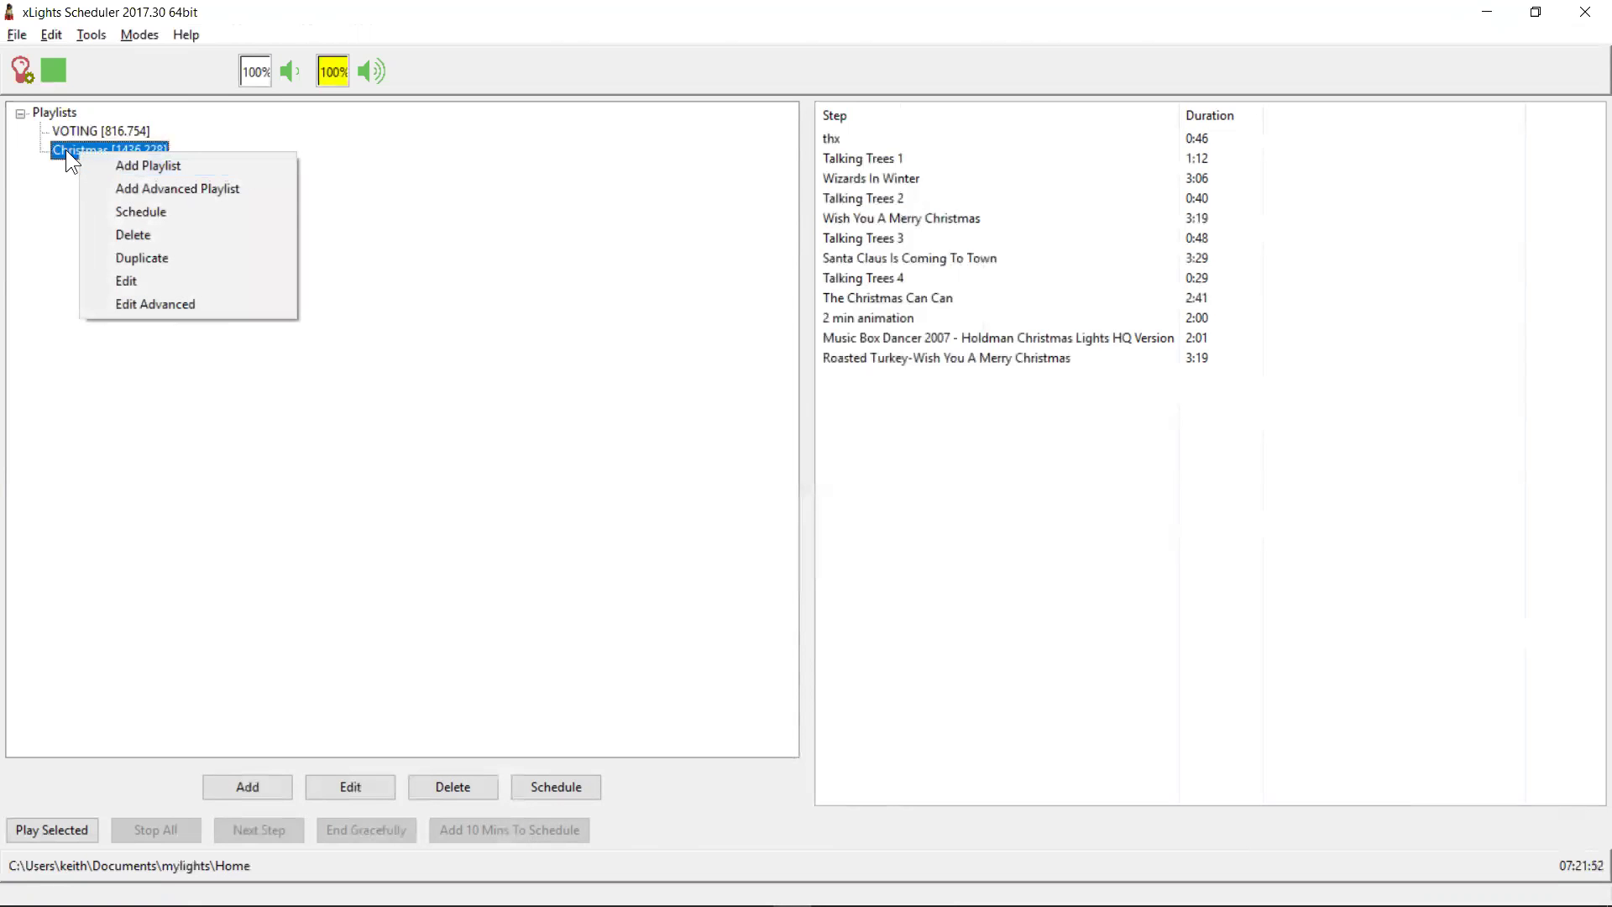
pyautogui.press('Escape')
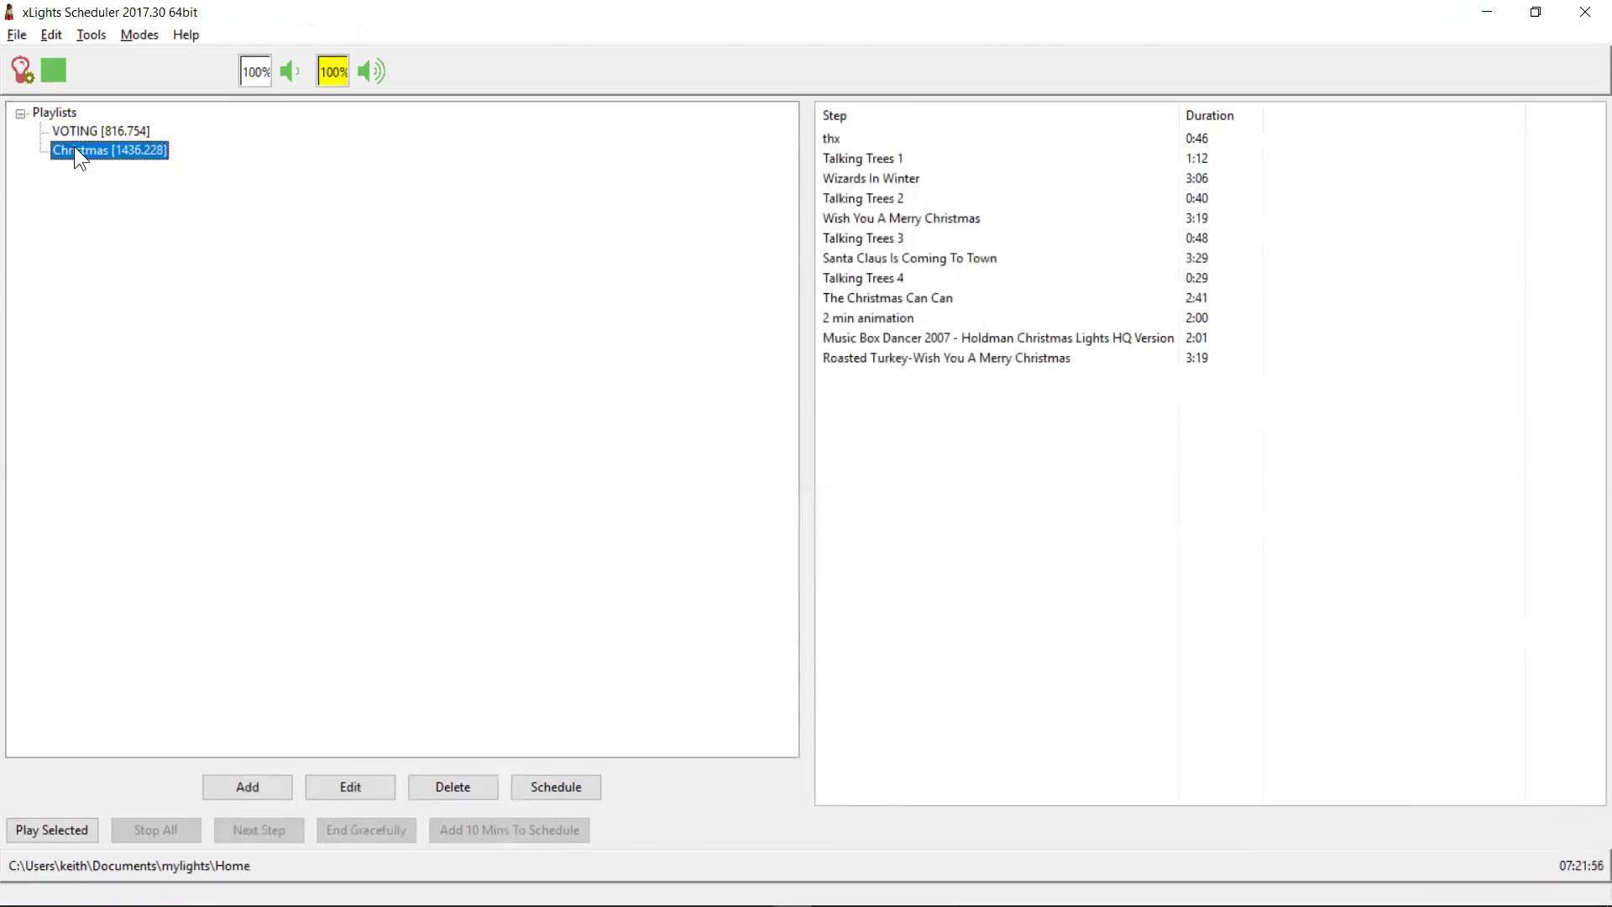
pyautogui.click(576, 786)
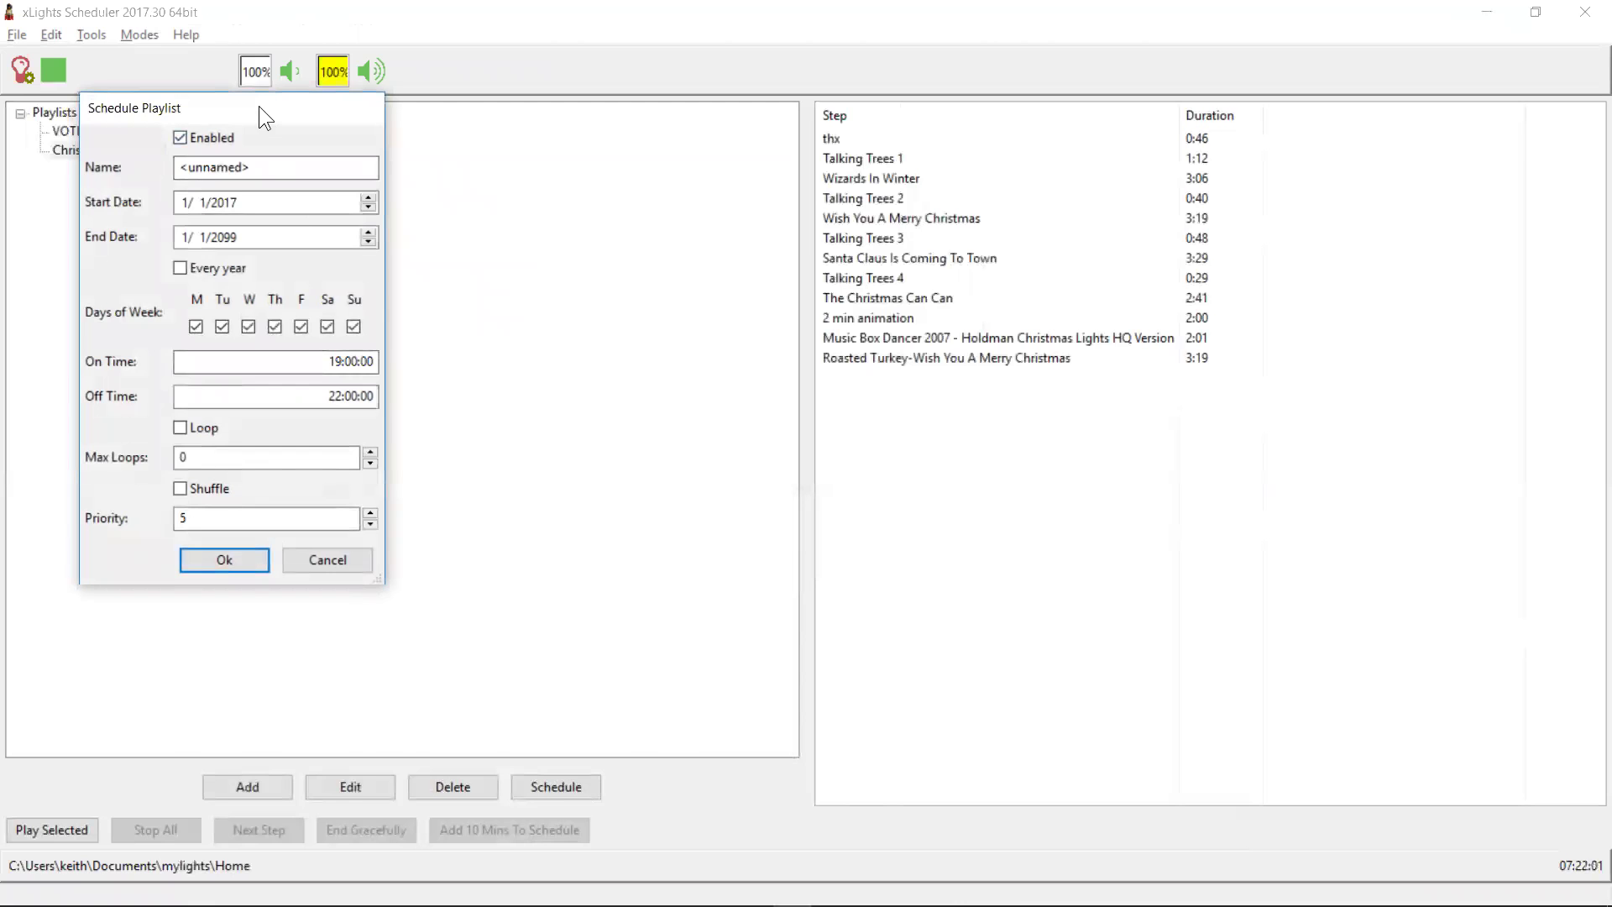
pyautogui.moveTo(259, 106); pyautogui.dragTo(550, 151)
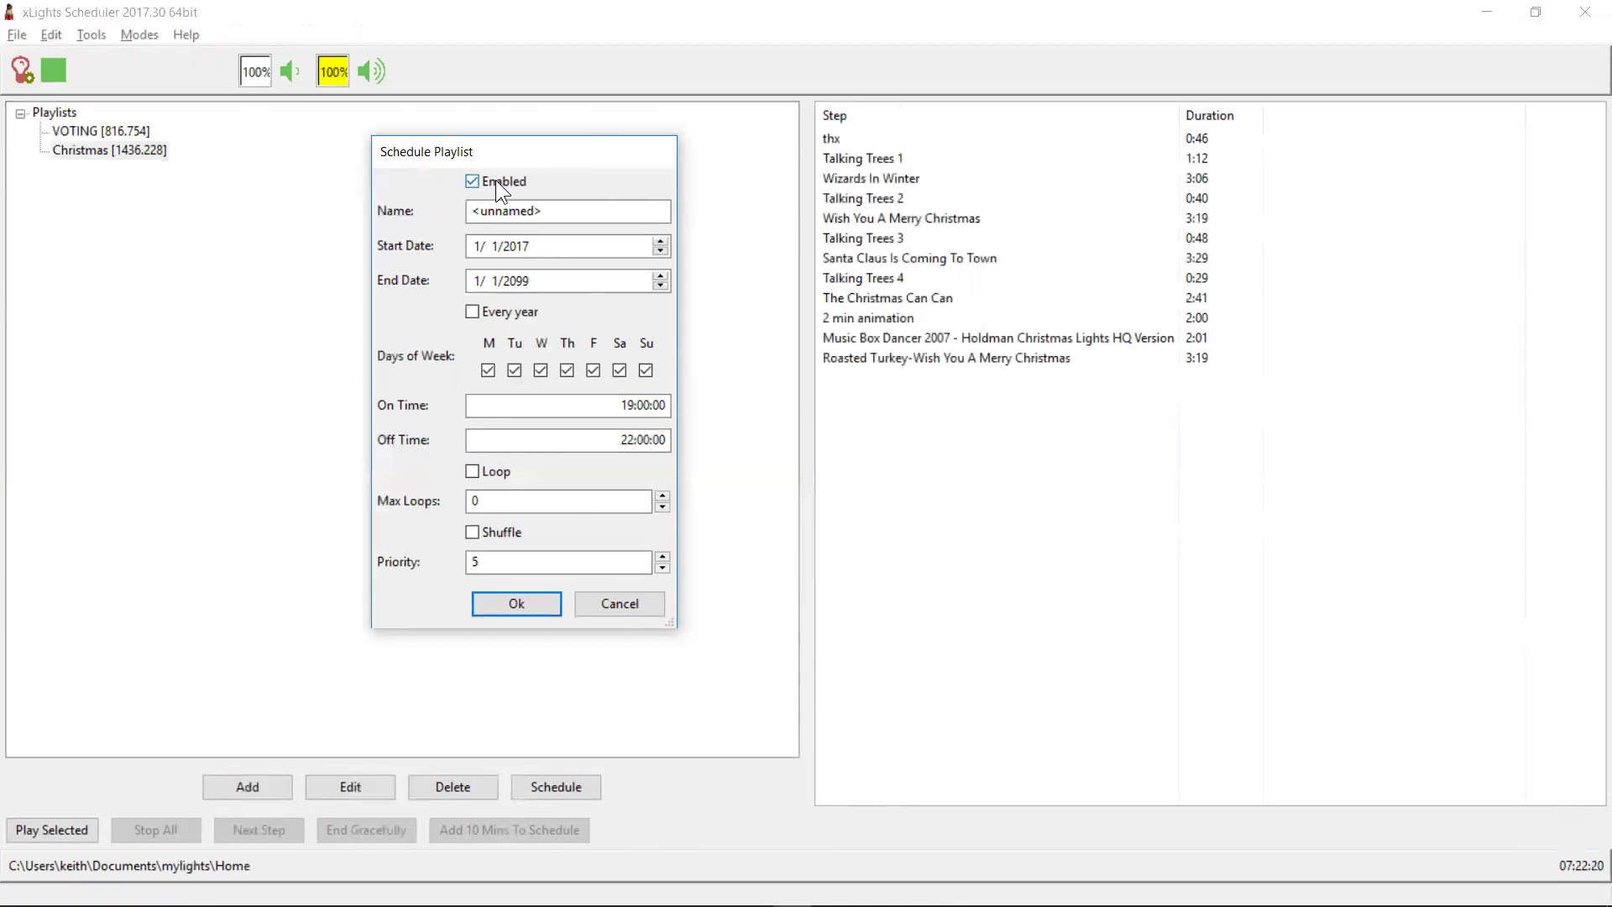
# Name the playlist schedule Weeknight.
pyautogui.click(549, 212)
pyautogui.moveTo(549, 212); pyautogui.dragTo(420, 207)
pyautogui.write('Weekngight')
pyautogui.press('Left')
pyautogui.press('Left')
pyautogui.press('Left')
pyautogui.press('Left')
pyautogui.press('BackSpace')
# Set the Weeknight schedule's start date to 12/1/2017 and its end date to 12/31/2017.
pyautogui.press('Tab')
pyautogui.press('Right')
pyautogui.write('12')
pyautogui.press('Tab')
pyautogui.press('Down')
pyautogui.press('Down')
pyautogui.press('Down')
pyautogui.press('Down')
pyautogui.press('Down')
pyautogui.press('Down')
pyautogui.press('Down')
pyautogui.write('12')
pyautogui.press('Right')
pyautogui.click(492, 245)
pyautogui.write('3')
pyautogui.press('Up')
pyautogui.press('Up')
pyautogui.press('Down')
pyautogui.press('Tab')
pyautogui.write('2017')
pyautogui.press('Tab')
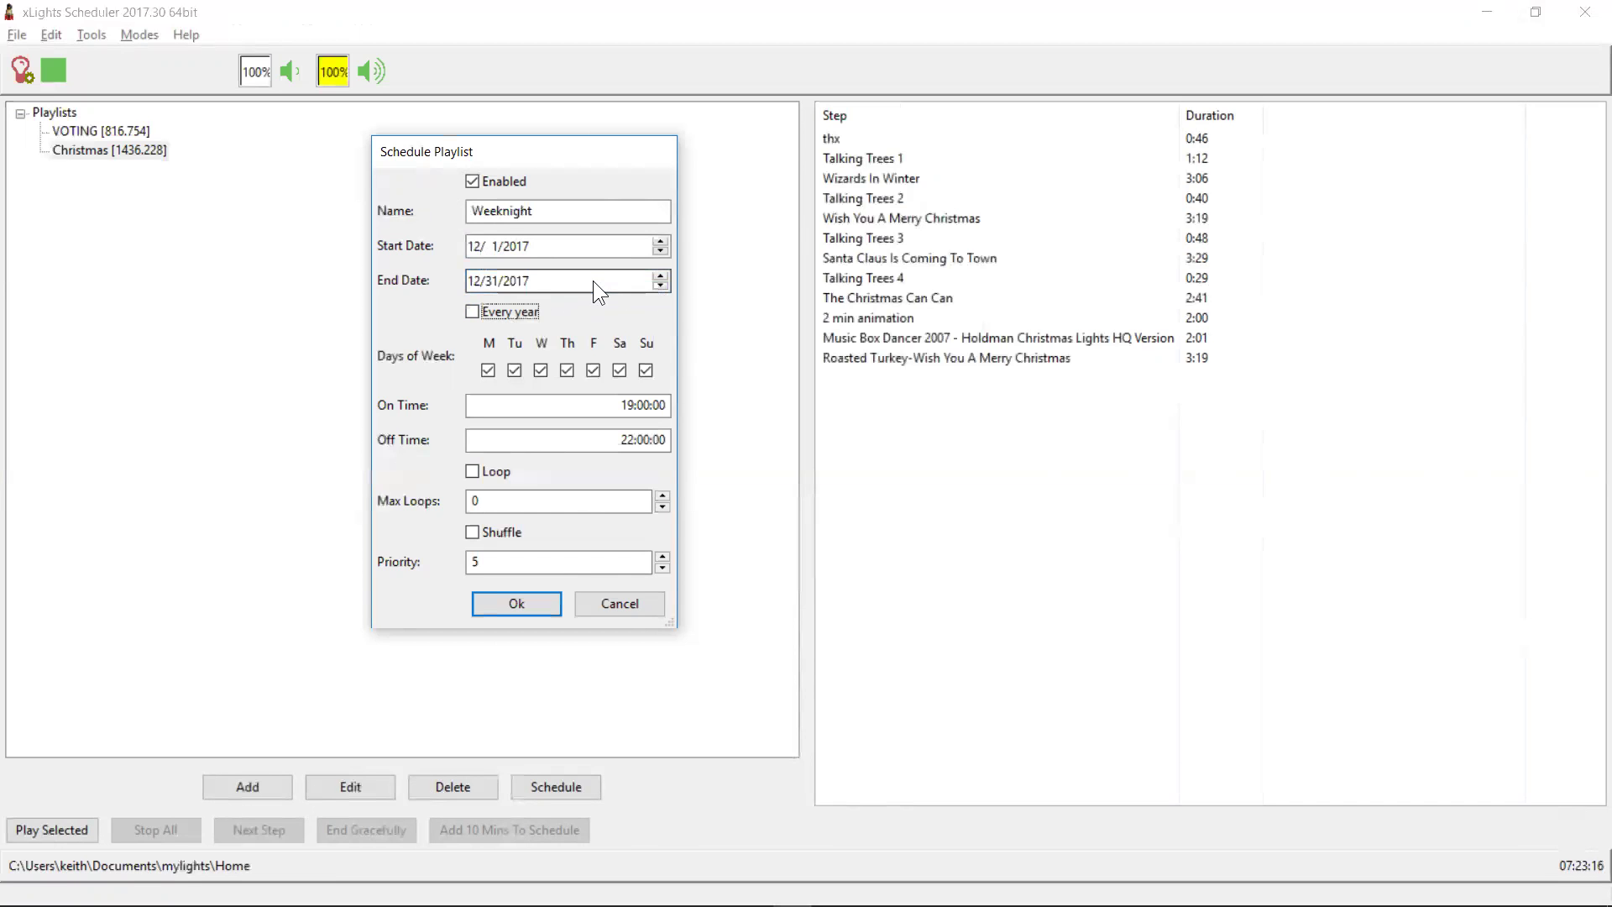
# Make the Weeknight schedule repeat every year and exclude Friday and Saturday.
pyautogui.click(473, 310)
pyautogui.click(618, 370)
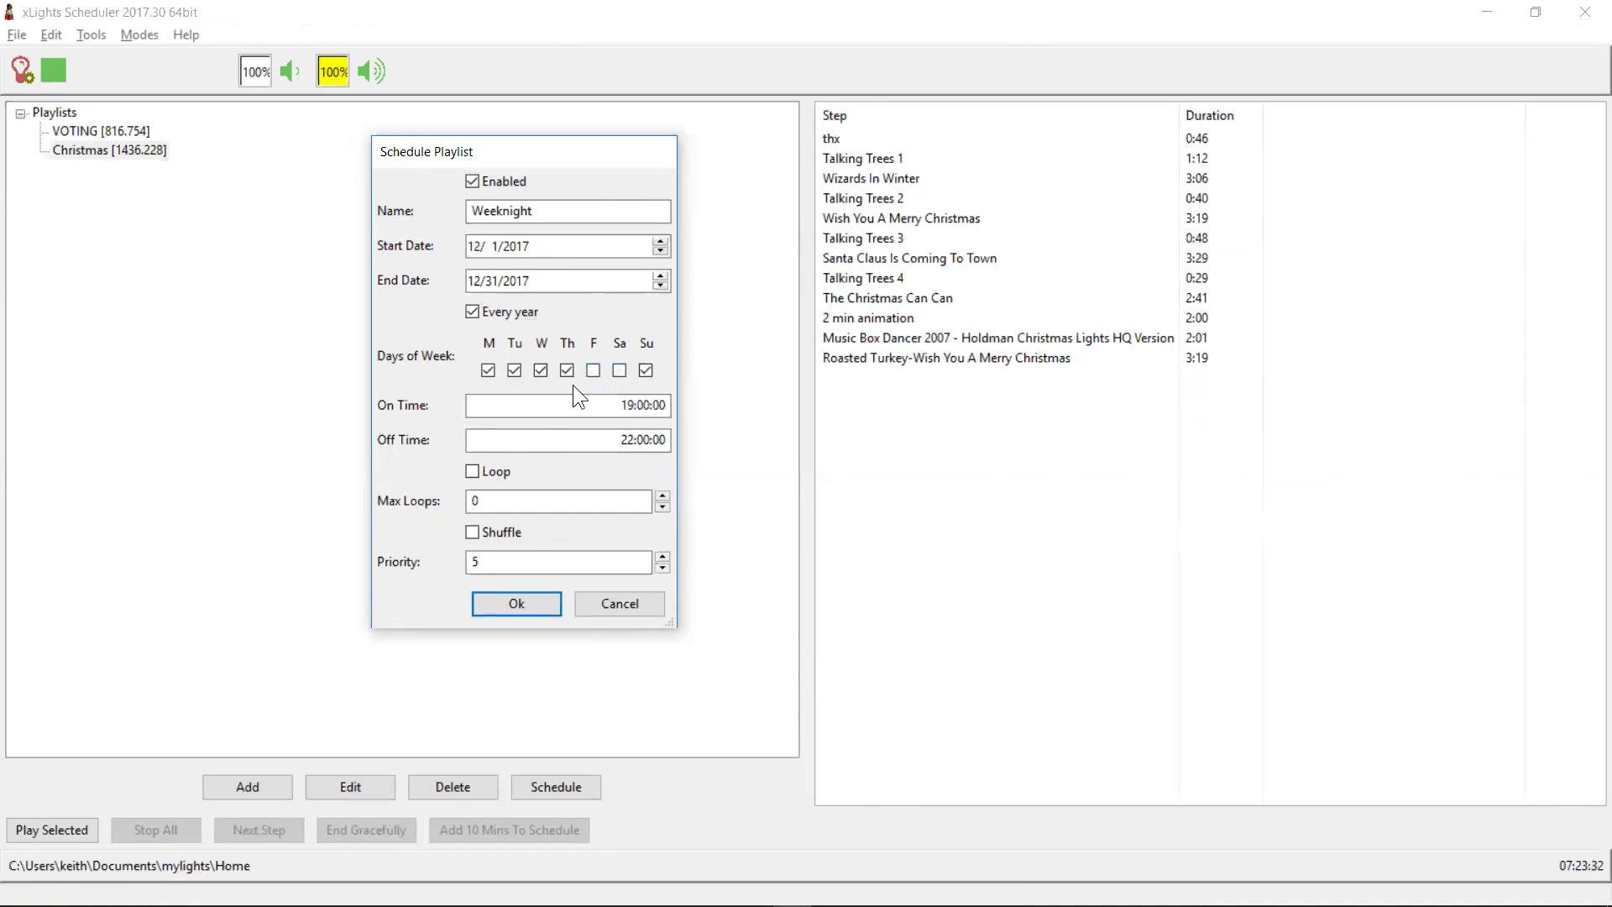
# Set the Weeknight schedule's off time to 01:00:00, enable looping, and accept the schedule.
pyautogui.click(624, 407)
pyautogui.press('Tab')
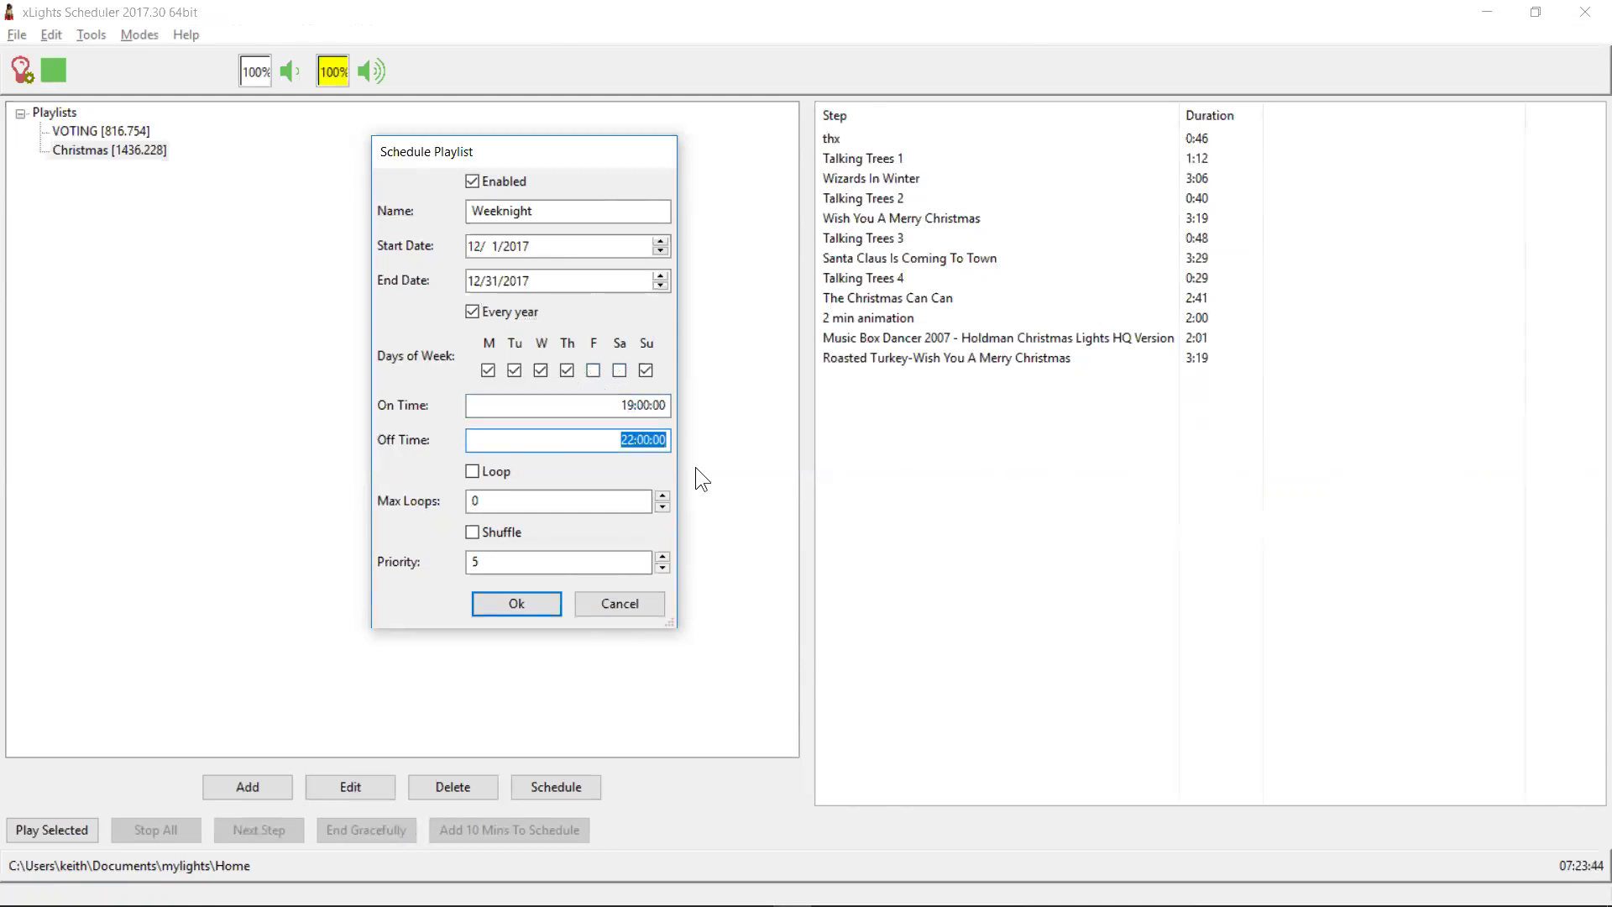
pyautogui.press('Right')
pyautogui.press('Left')
pyautogui.press('Left')
pyautogui.hotkey('shift', 'Left')
pyautogui.hotkey('shift', 'Left')
pyautogui.write('01')
pyautogui.press('Tab')
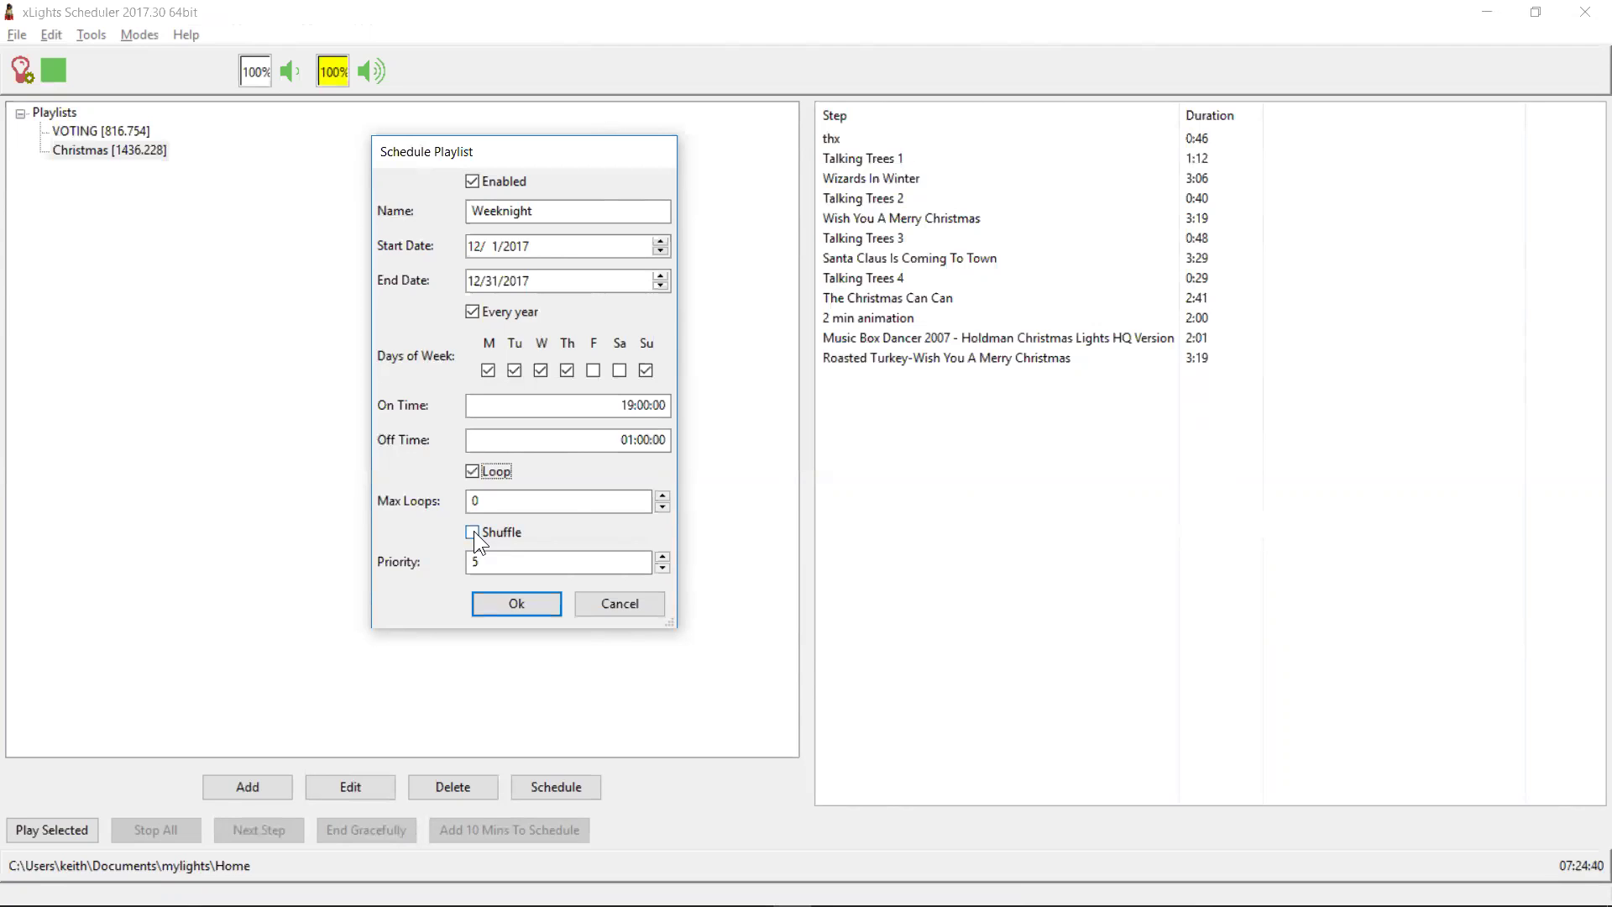
pyautogui.click(504, 565)
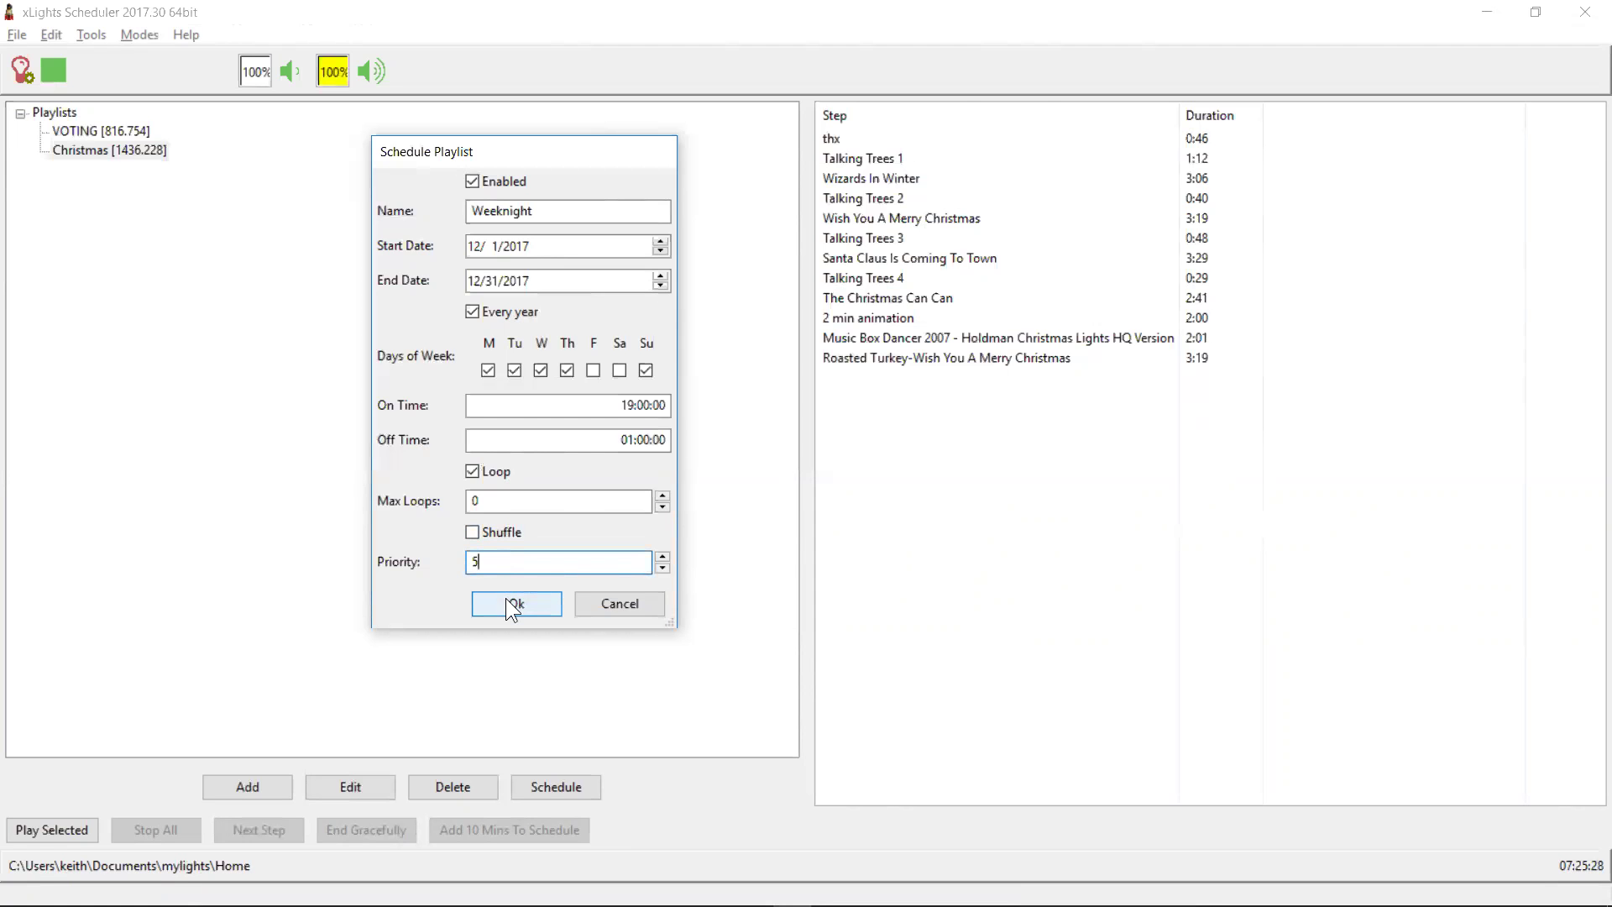
pyautogui.click(506, 600)
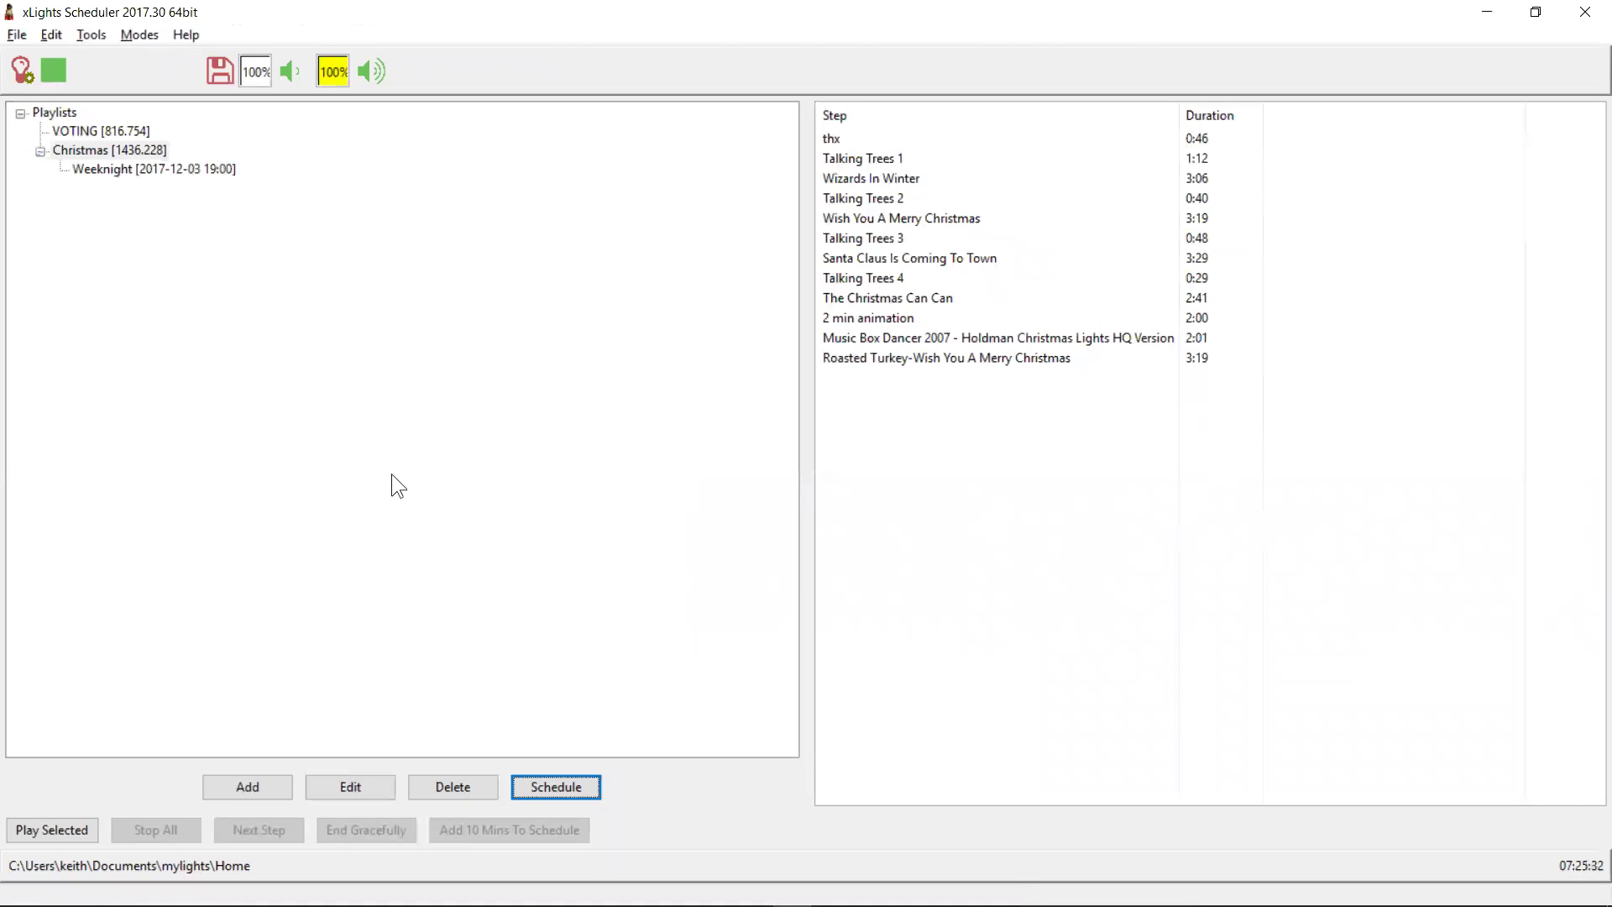
# Create another schedule for the Christmas playlist and name it Weekend.
pyautogui.click(566, 787)
pyautogui.click(262, 165)
pyautogui.moveTo(260, 163); pyautogui.dragTo(97, 166)
pyautogui.write('W')
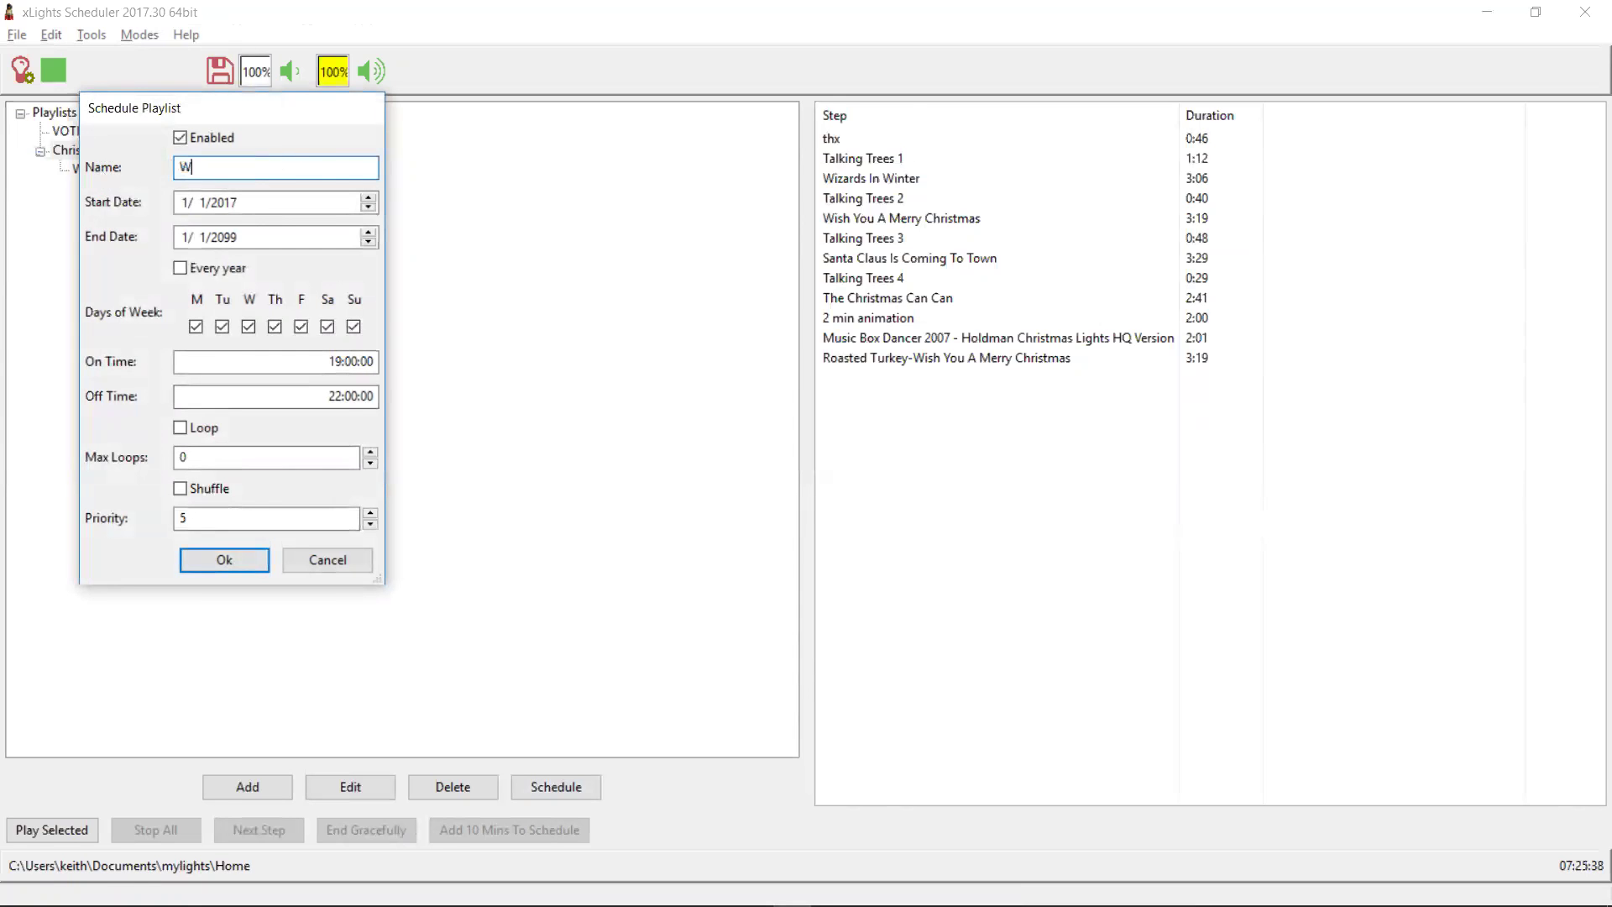
pyautogui.write('eekend')
pyautogui.press('Tab')
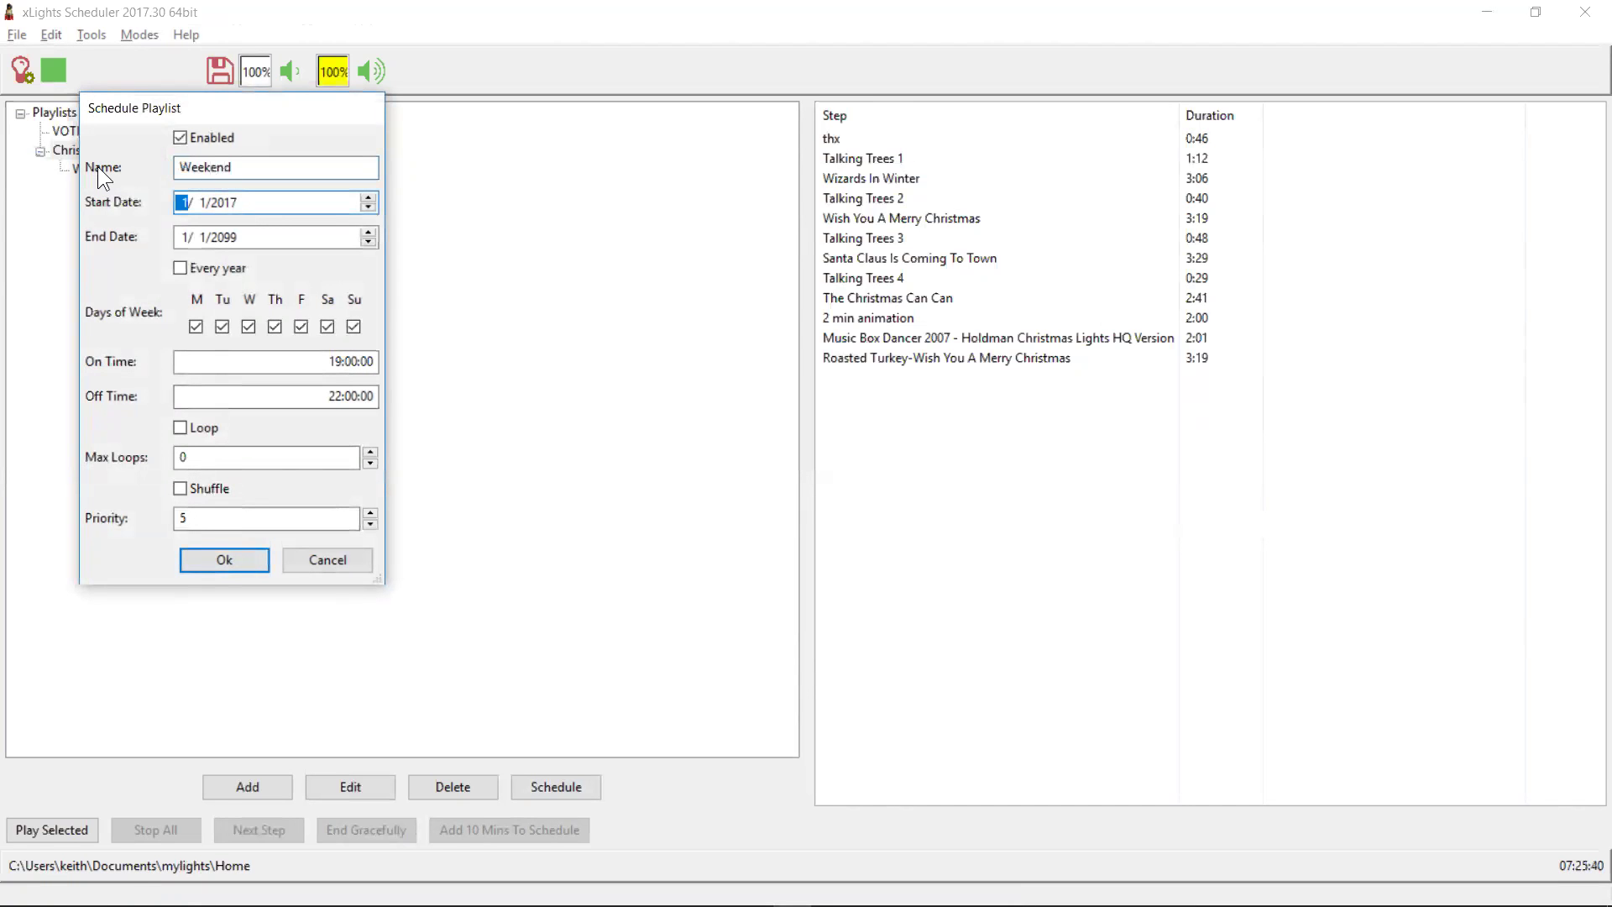
# Set the Weekend schedule's start date to 12/1/2017 and its end date to 12/31/2017.
pyautogui.write('12')
pyautogui.press('Tab')
pyautogui.hotkey('shift', 'Tab')
pyautogui.press('Right')
pyautogui.press('Tab')
pyautogui.write('12')
pyautogui.press('Right')
pyautogui.press('Right')
pyautogui.write('2017')
pyautogui.press('Tab')
# Make the Weekend schedule repeat every year on Fridays and Saturdays only.
pyautogui.click(180, 268)
pyautogui.click(222, 328)
pyautogui.click(273, 329)
# Set the Weekend schedule's off time to 03:00:00 and enable looping.
pyautogui.click(333, 396)
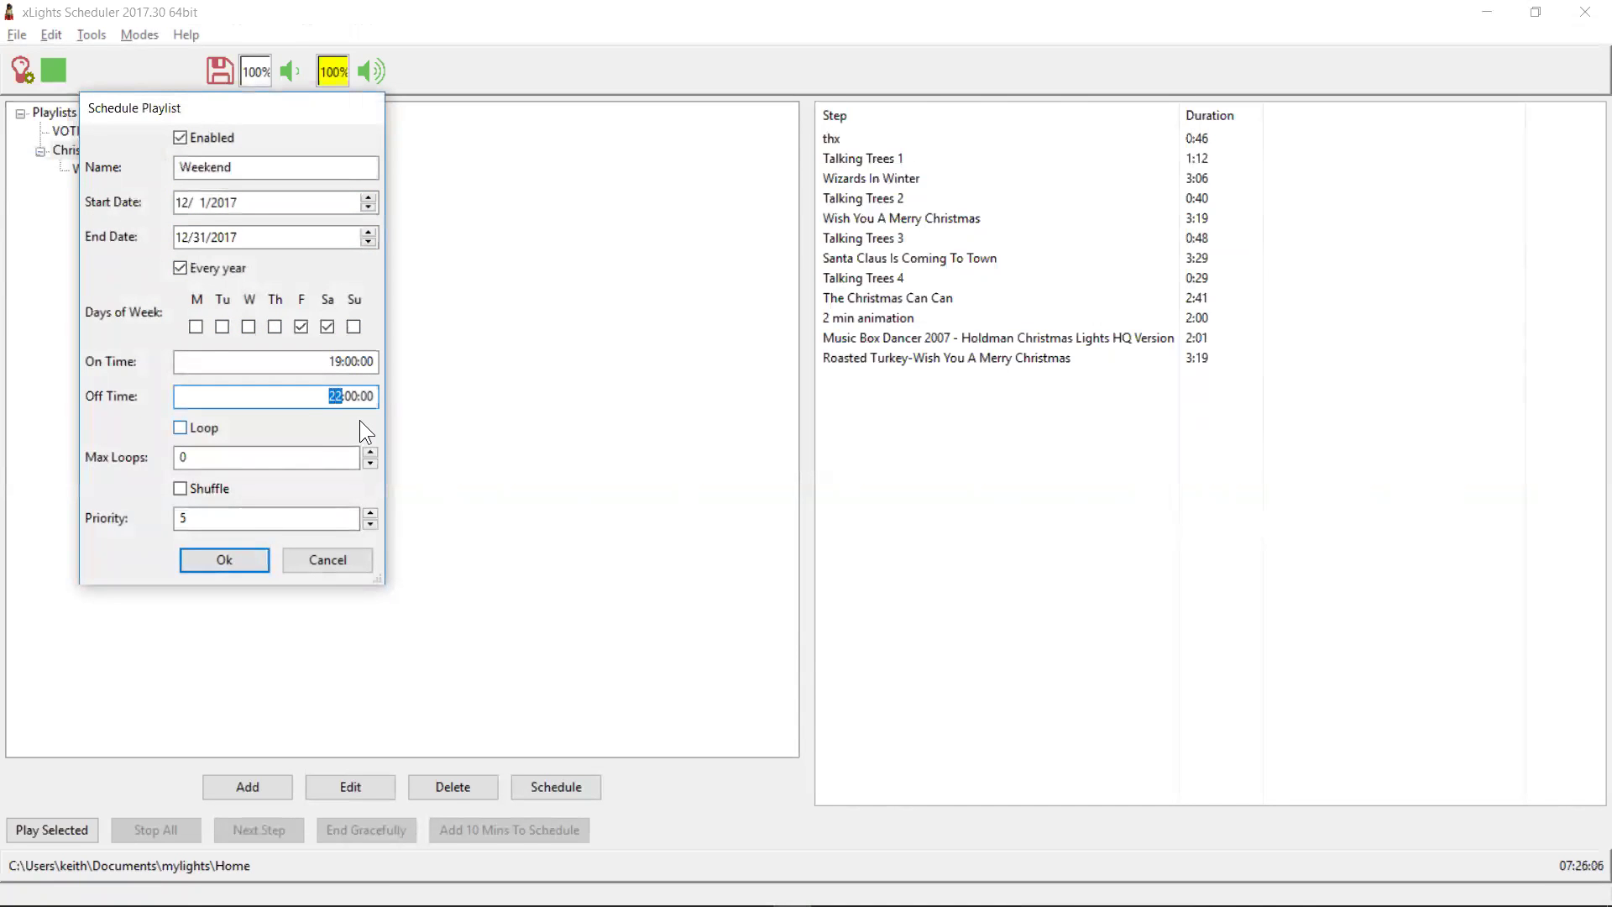
pyautogui.write('03')
pyautogui.press('Tab')
pyautogui.click(195, 429)
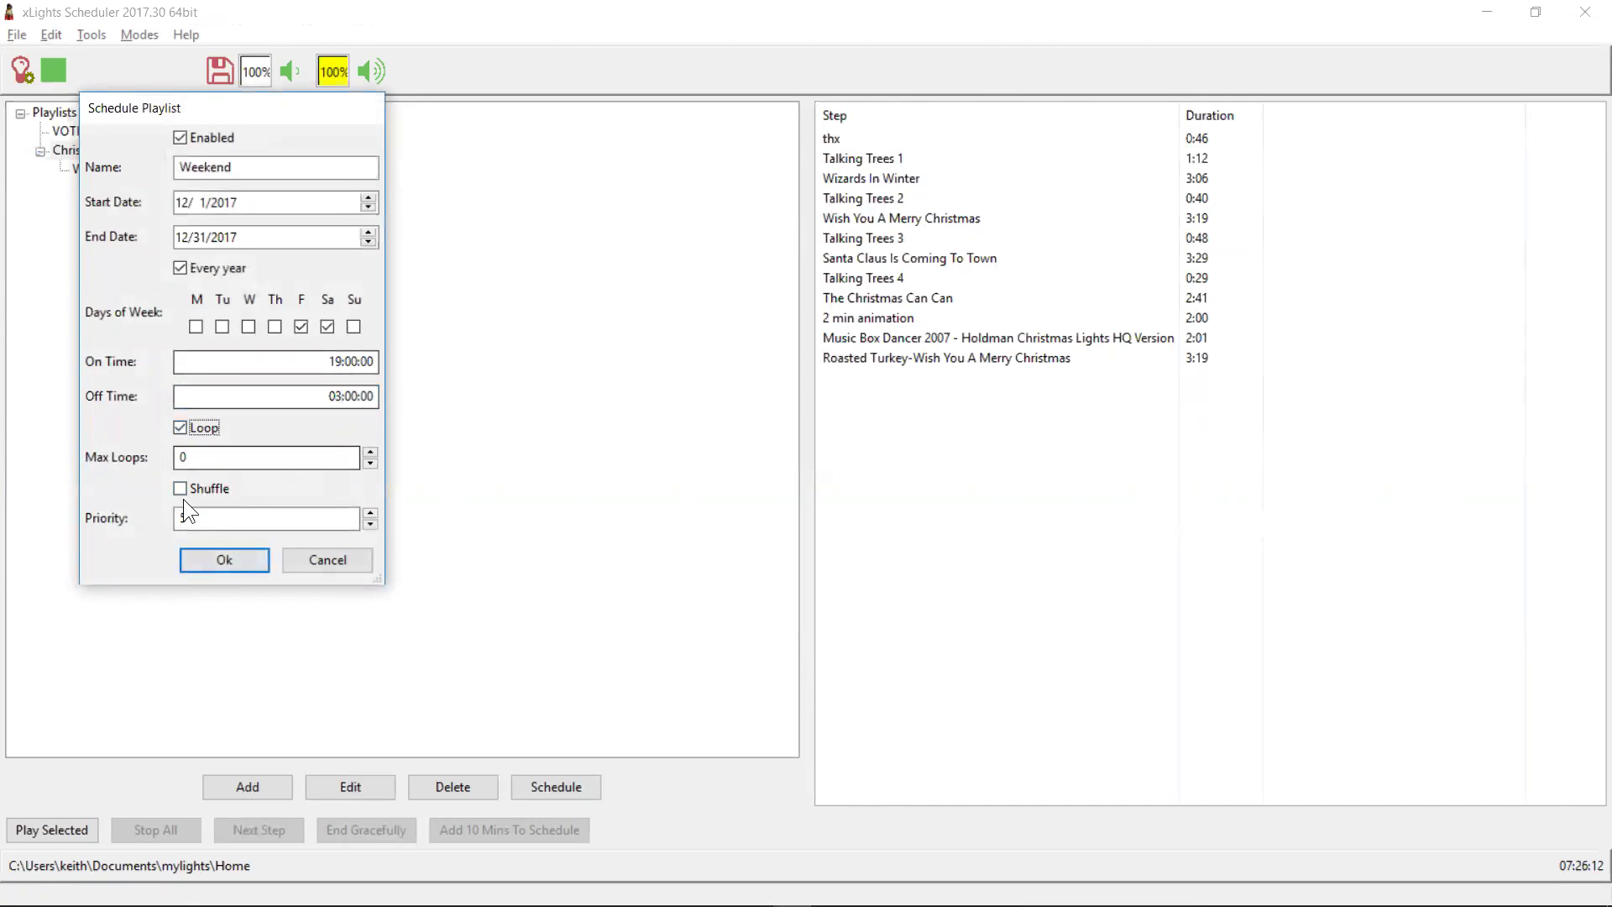
# Move the dialog clear of the playlist tree, change the Weekend off-time hour to 23, and accept the schedule.
pyautogui.moveTo(245, 106); pyautogui.dragTo(529, 132)
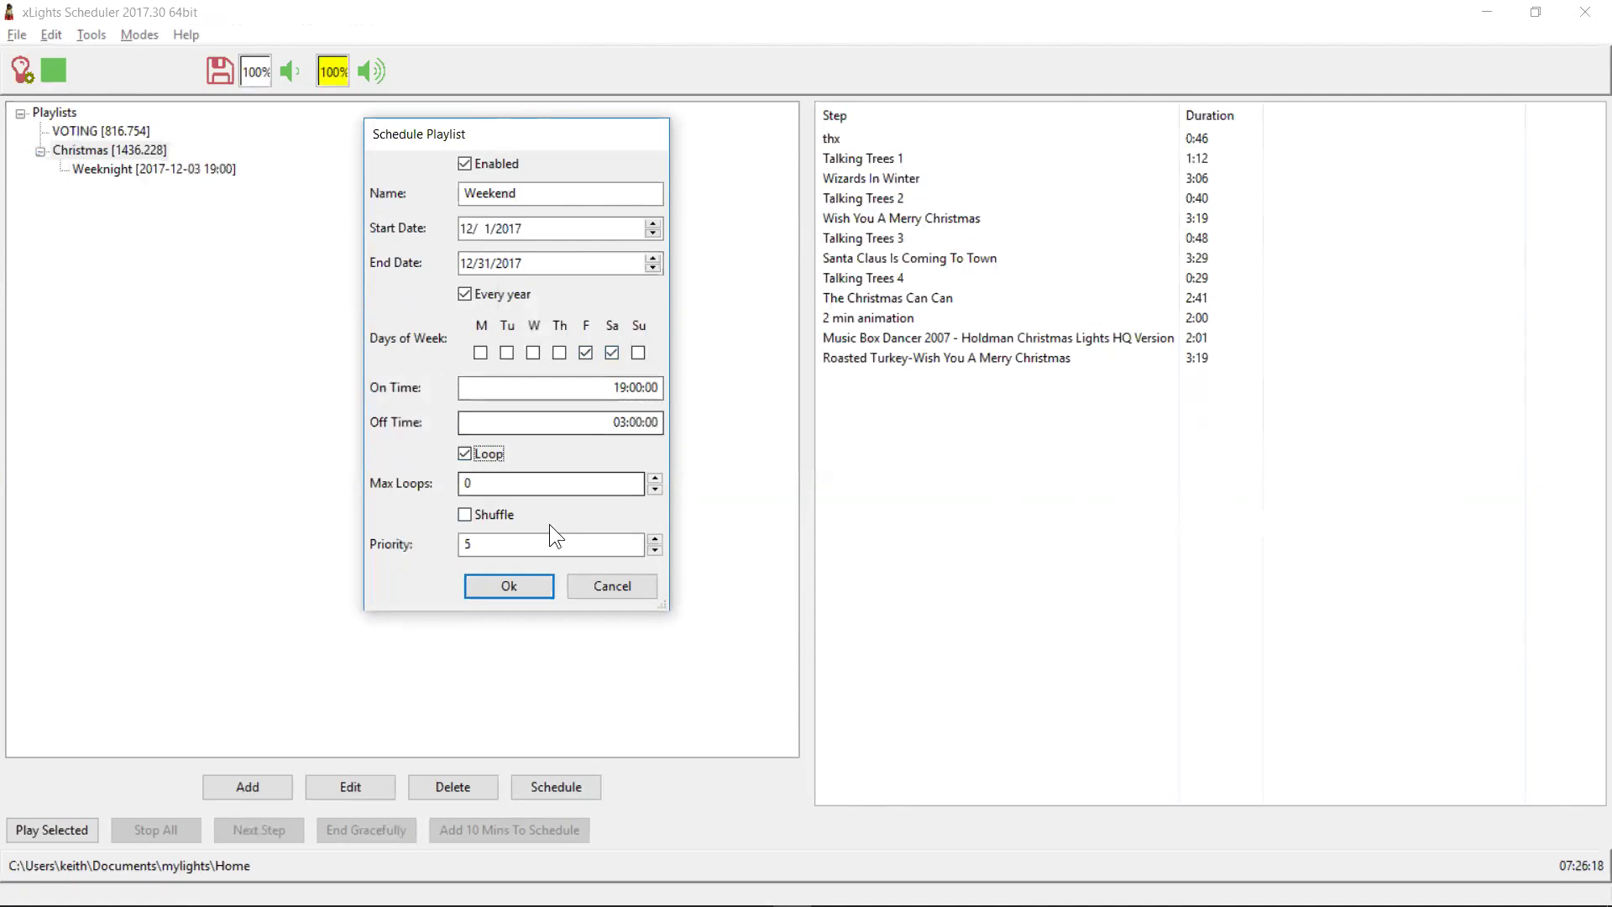
pyautogui.click(628, 423)
pyautogui.write('23')
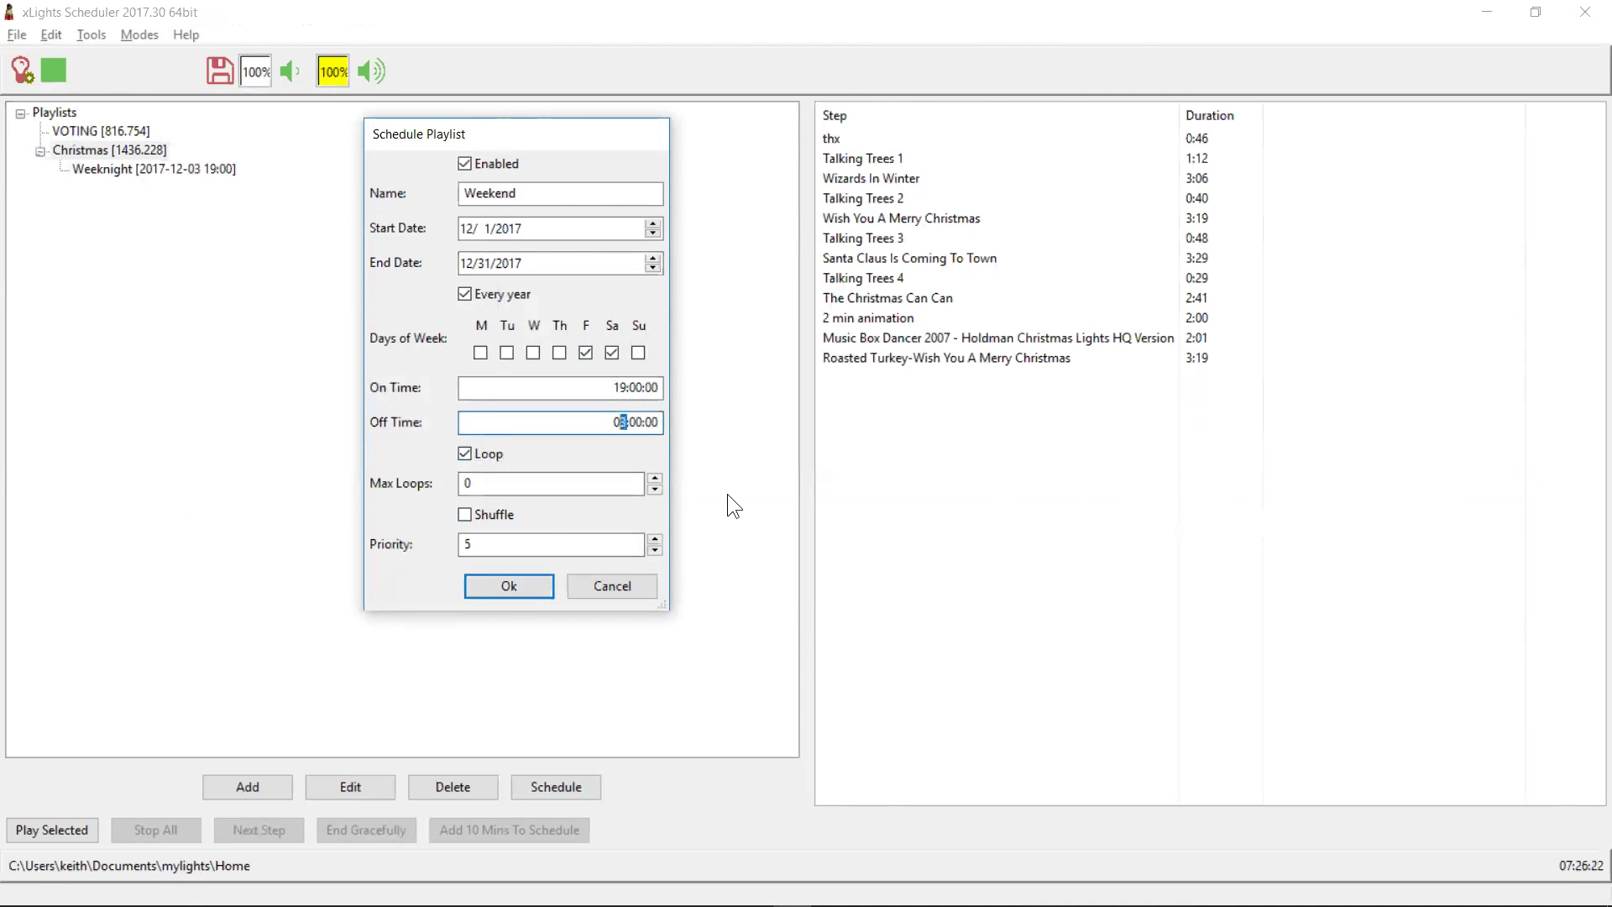
pyautogui.click(510, 585)
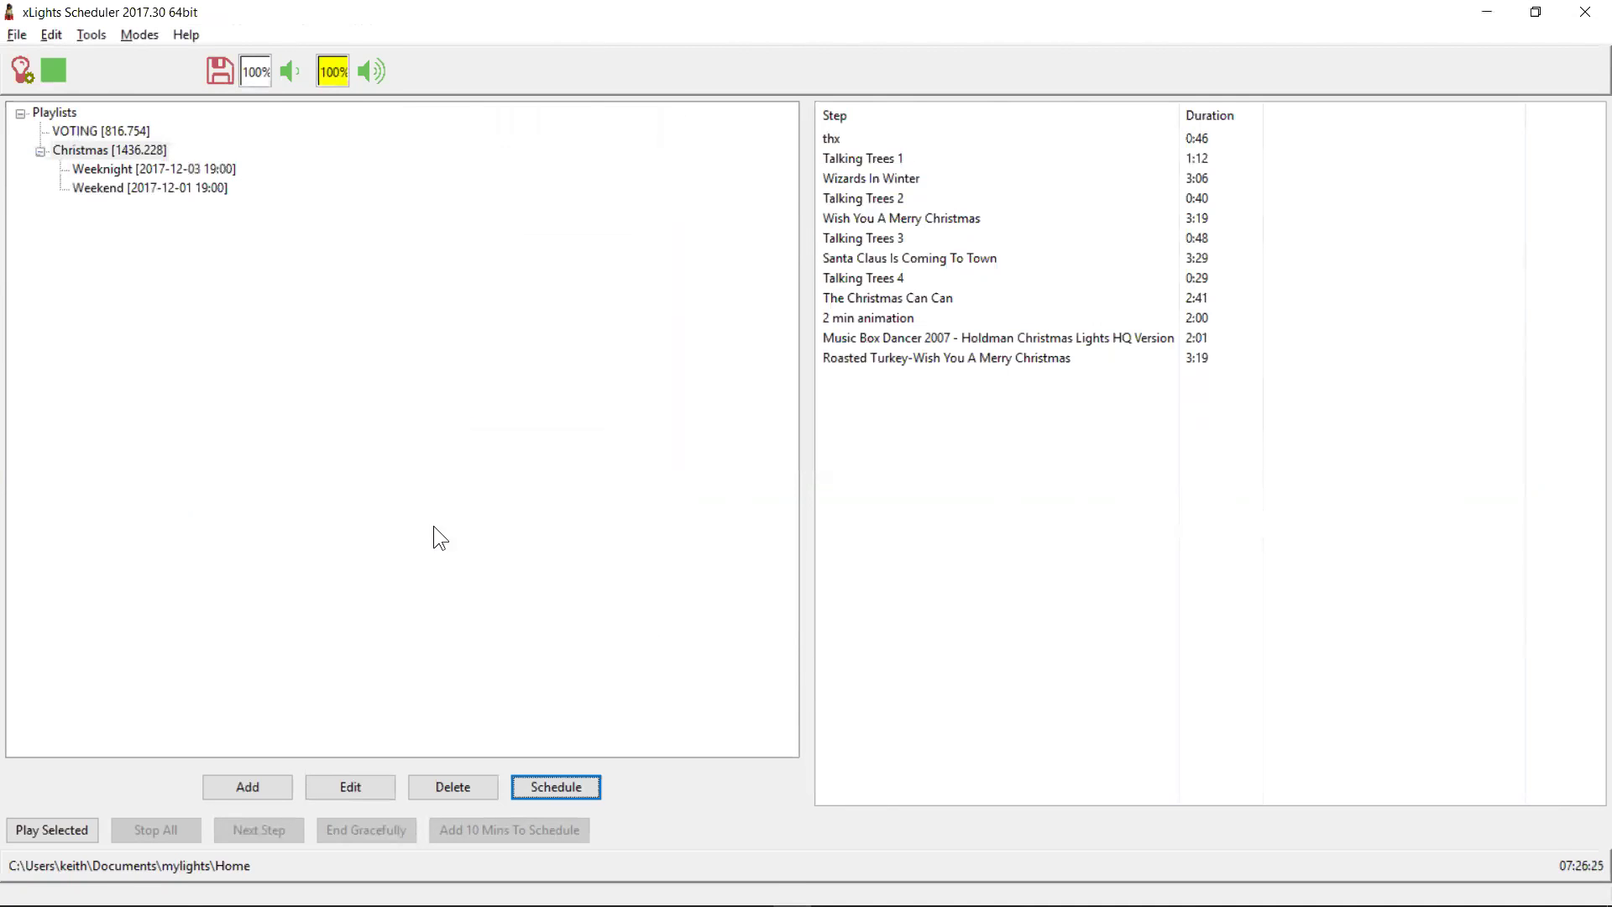
# Change the Weeknight schedule's off time to 22:00:00 and save the schedules.
pyautogui.doubleClick(157, 170)
pyautogui.click(337, 395)
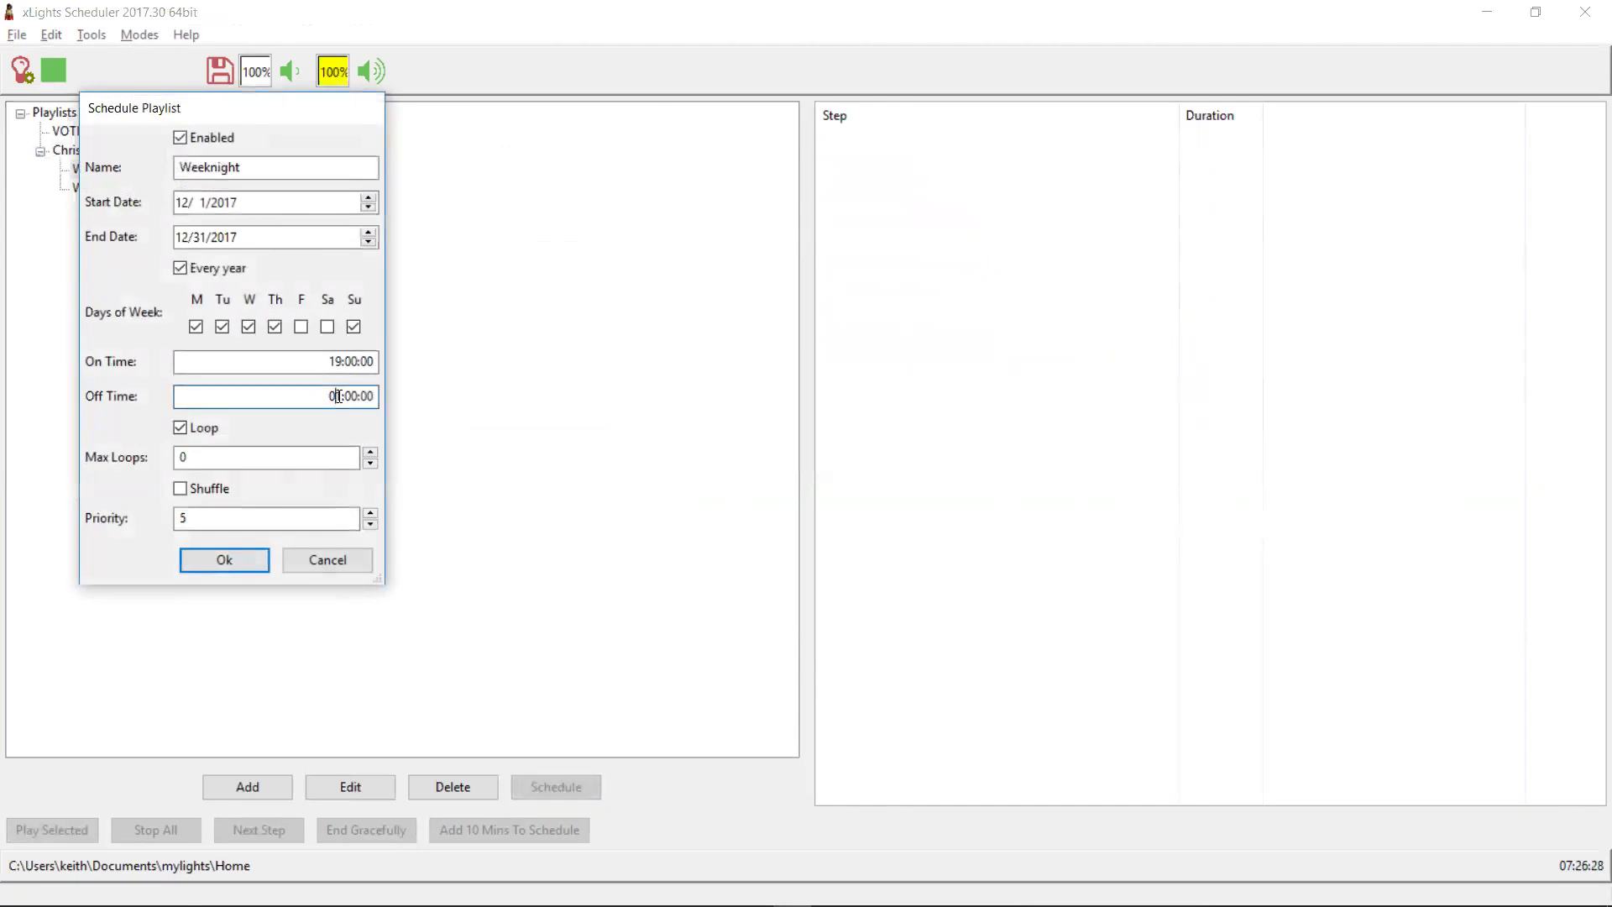
pyautogui.write('22')
pyautogui.press('Tab')
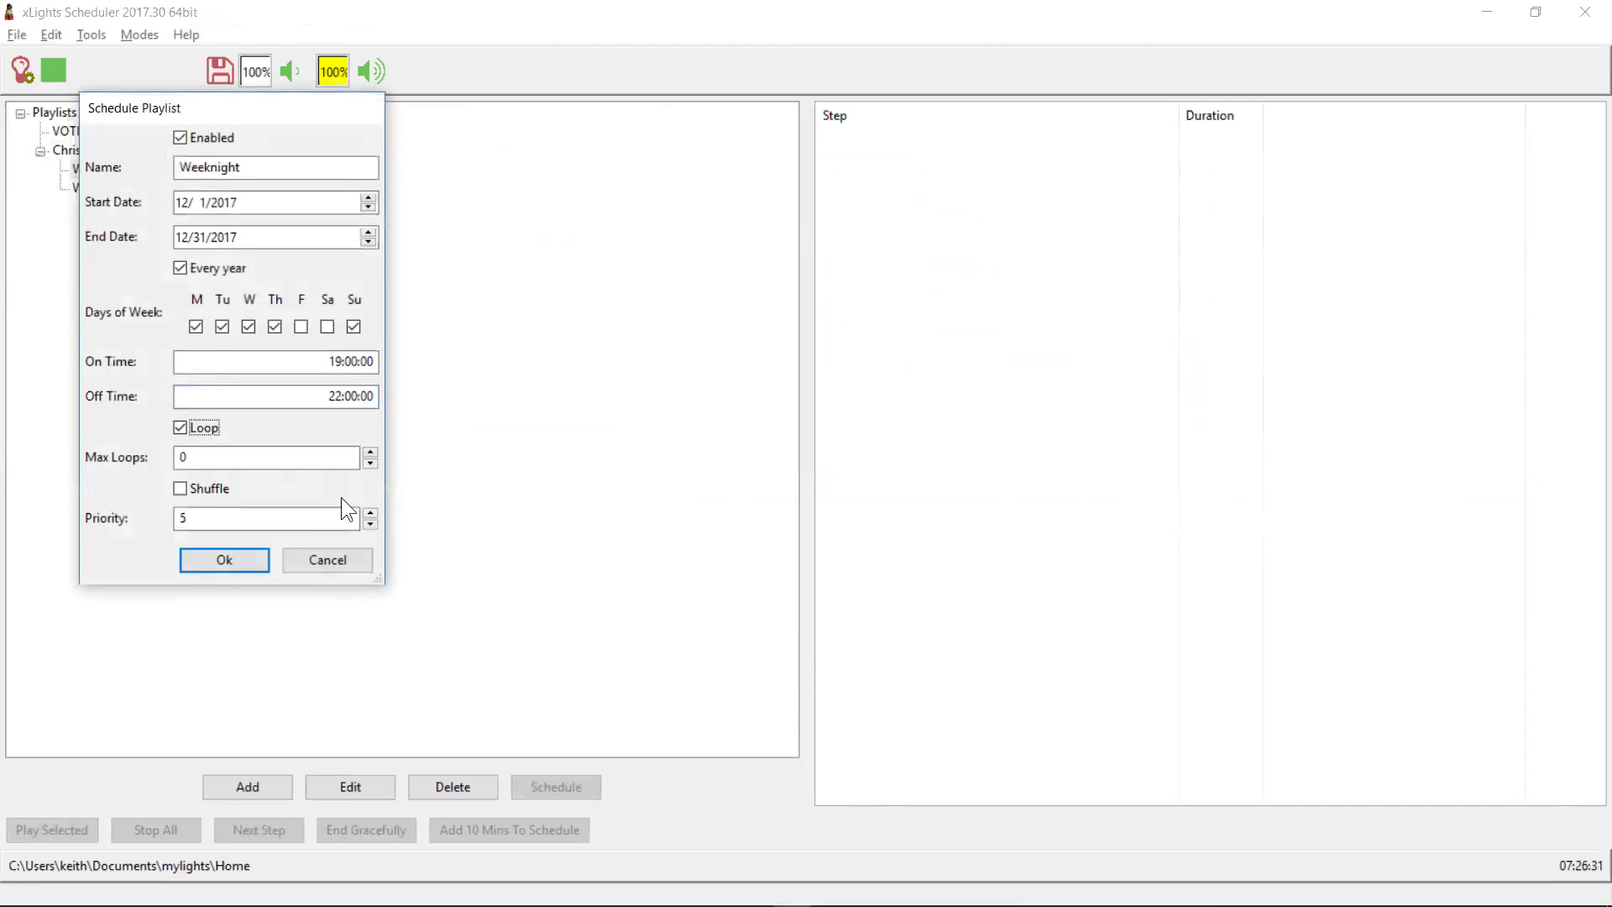
pyautogui.click(247, 560)
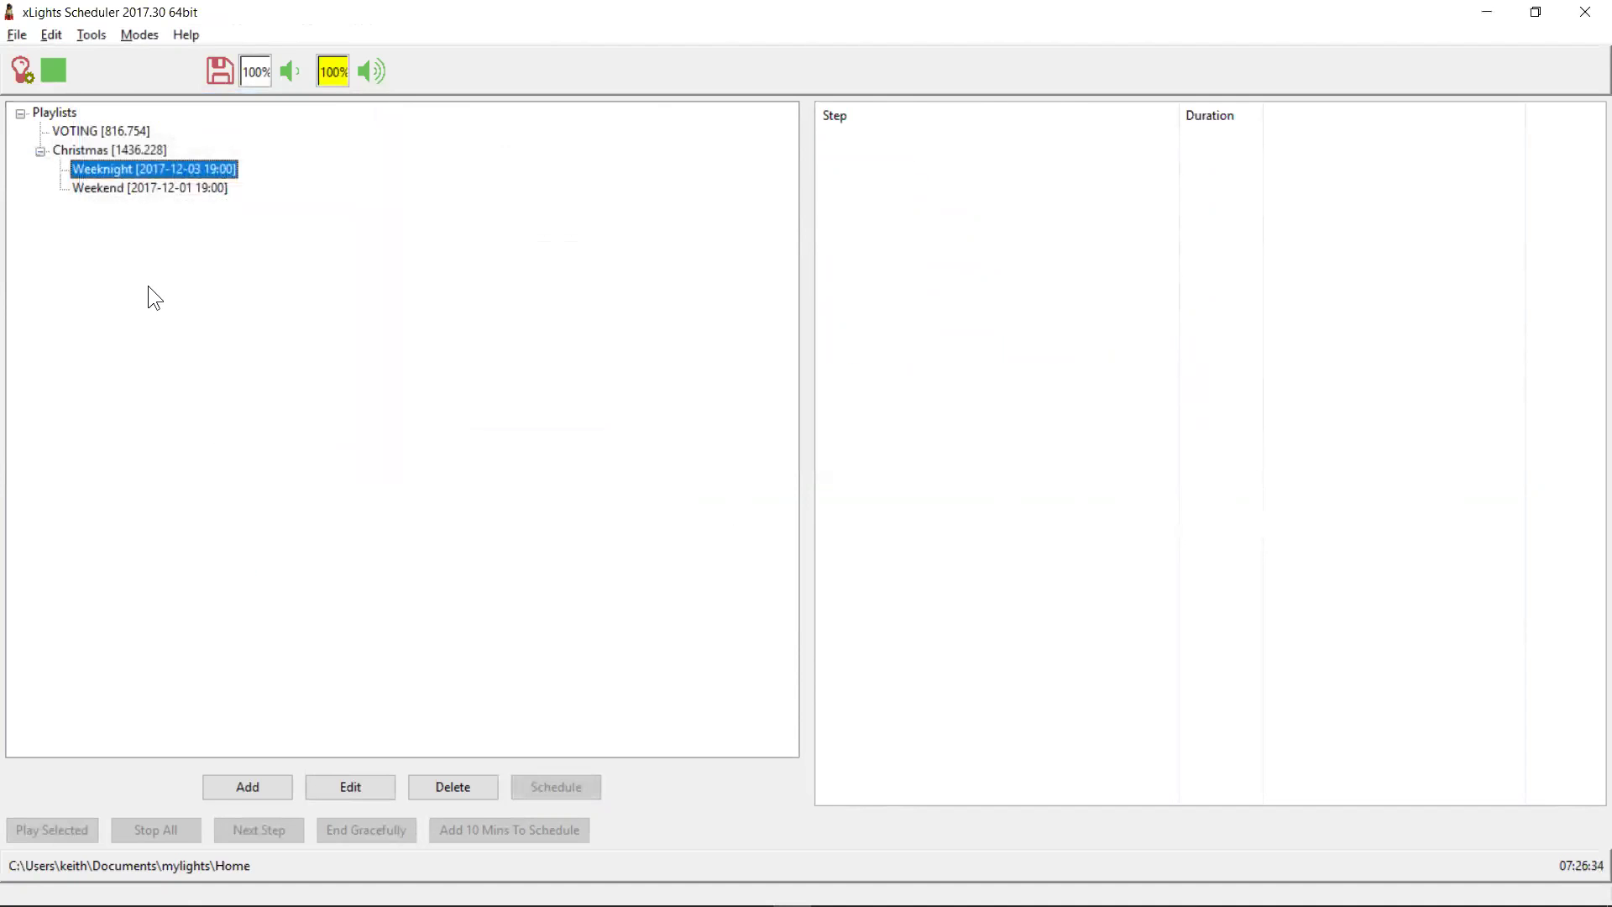
pyautogui.click(233, 60)
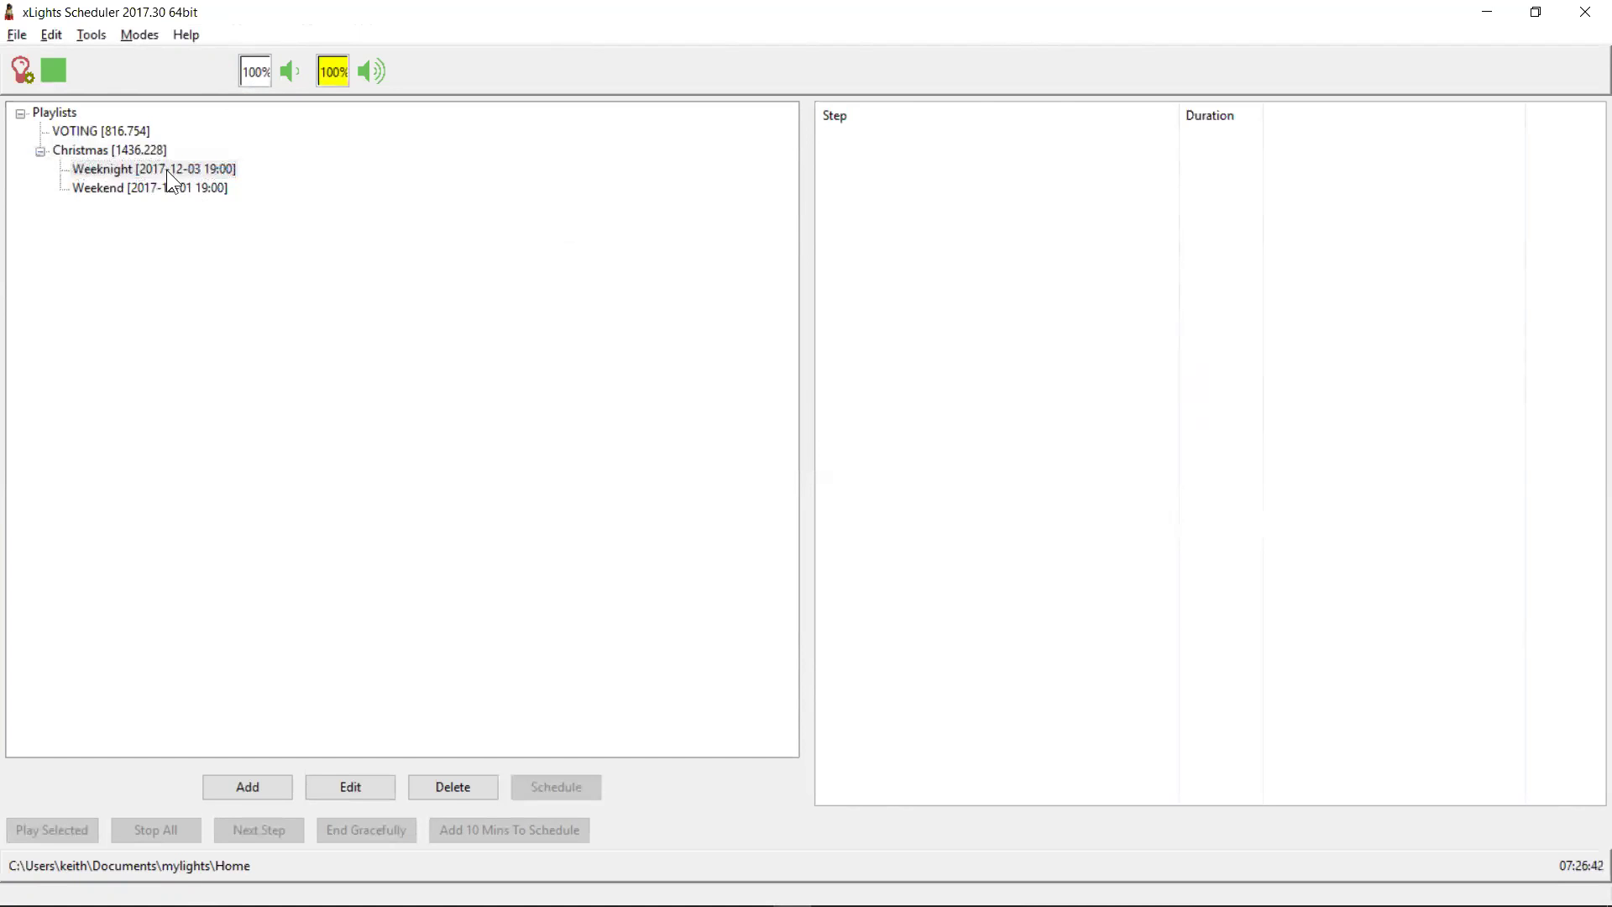
# Create a third schedule for the Christmas playlist and name it Christmas Eve.
pyautogui.click(107, 154)
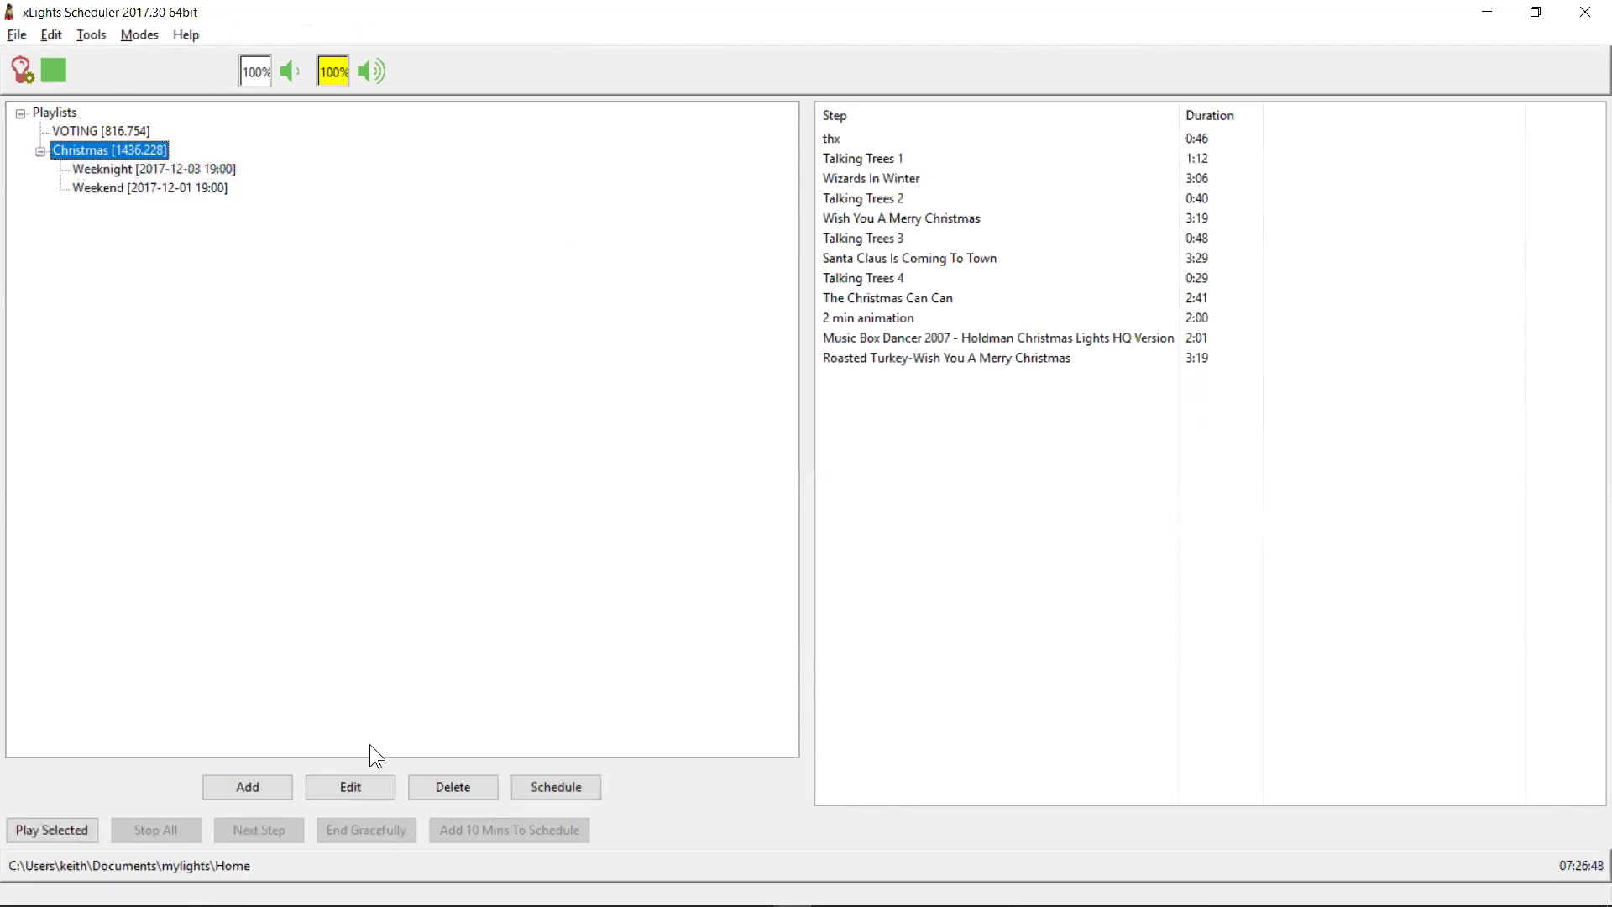
pyautogui.click(559, 785)
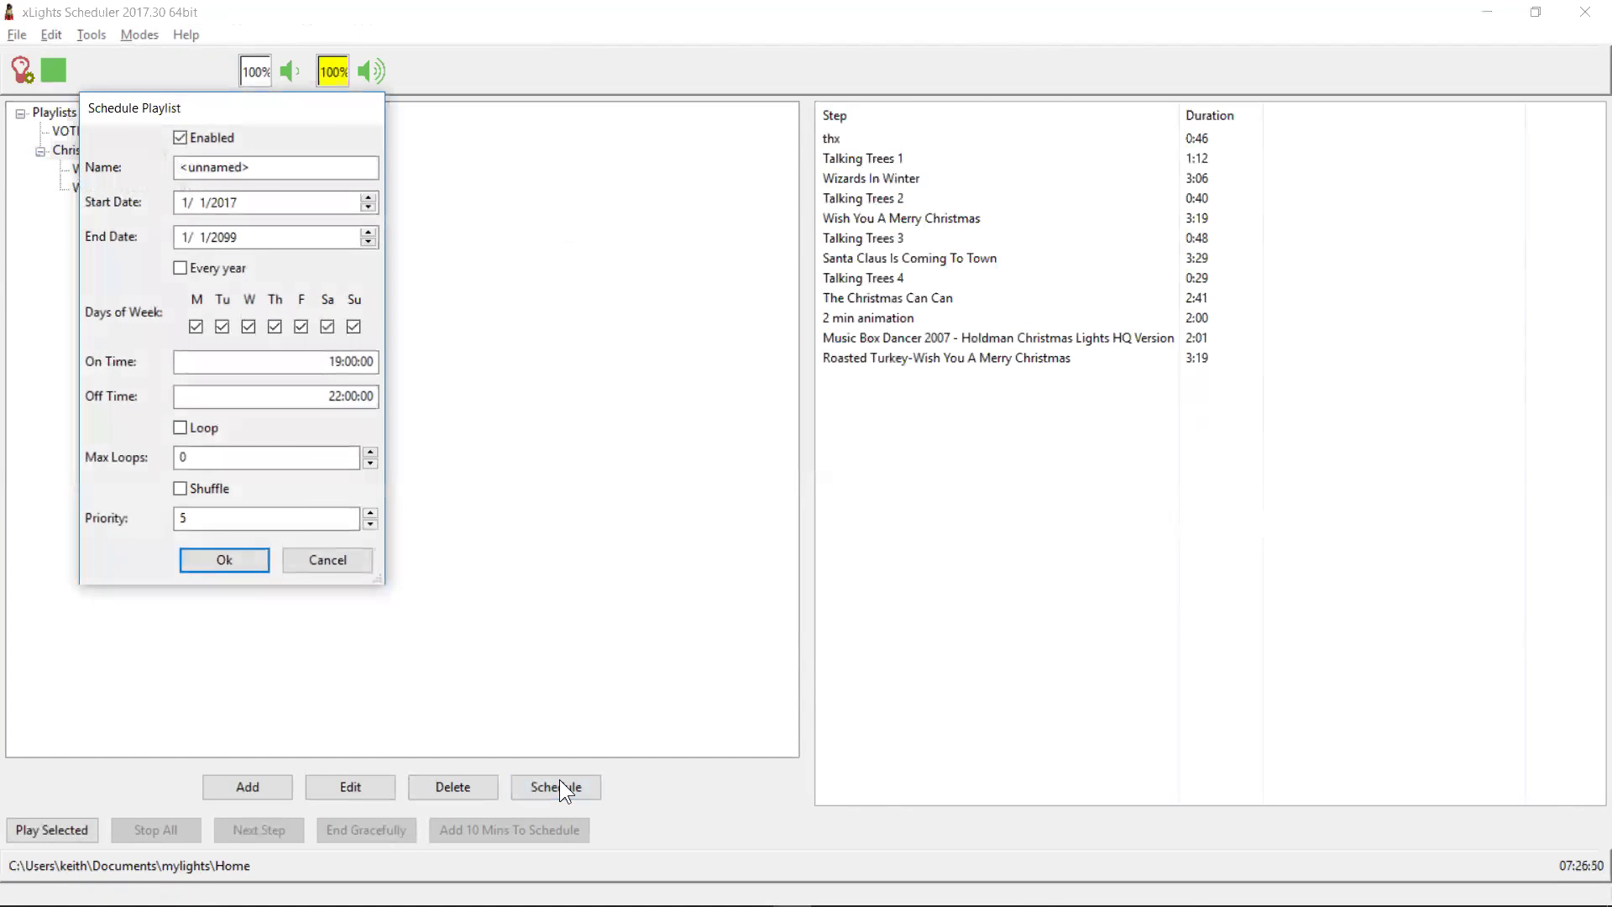
pyautogui.click(266, 167)
pyautogui.doubleClick(167, 172)
pyautogui.write('Christmas Eve')
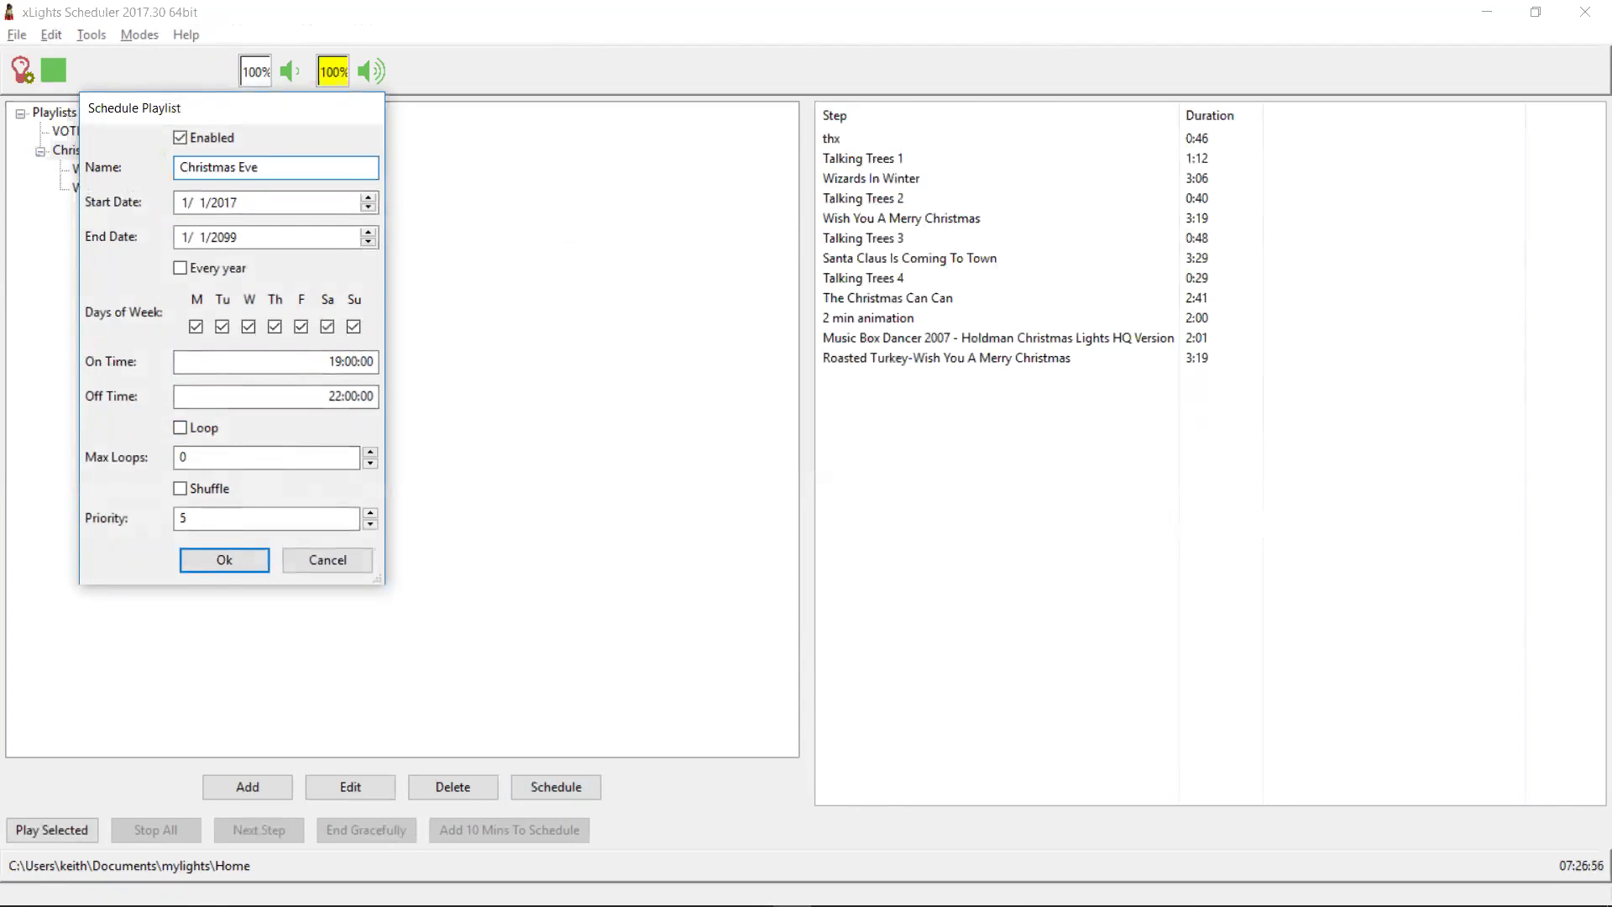
# Set the Christmas Eve schedule's start date to 12/24/2017 and its end month and day to 12/24.
pyautogui.press('Tab')
pyautogui.write('12')
pyautogui.write('24')
pyautogui.write('26')
pyautogui.press('Tab')
pyautogui.write('1231')
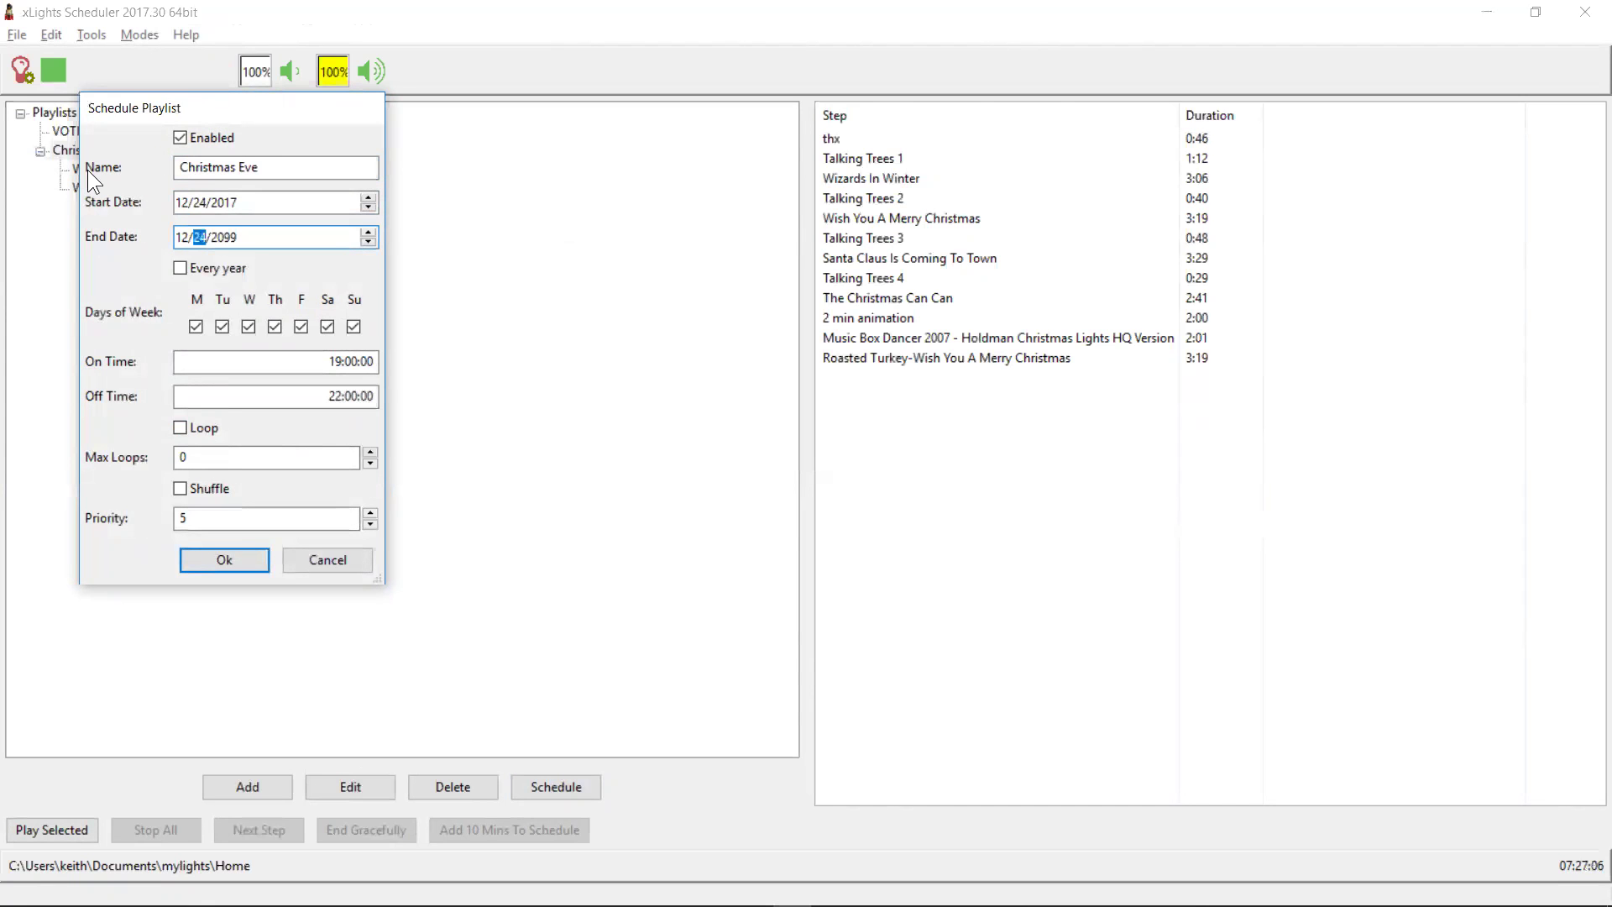
pyautogui.press('Tab')
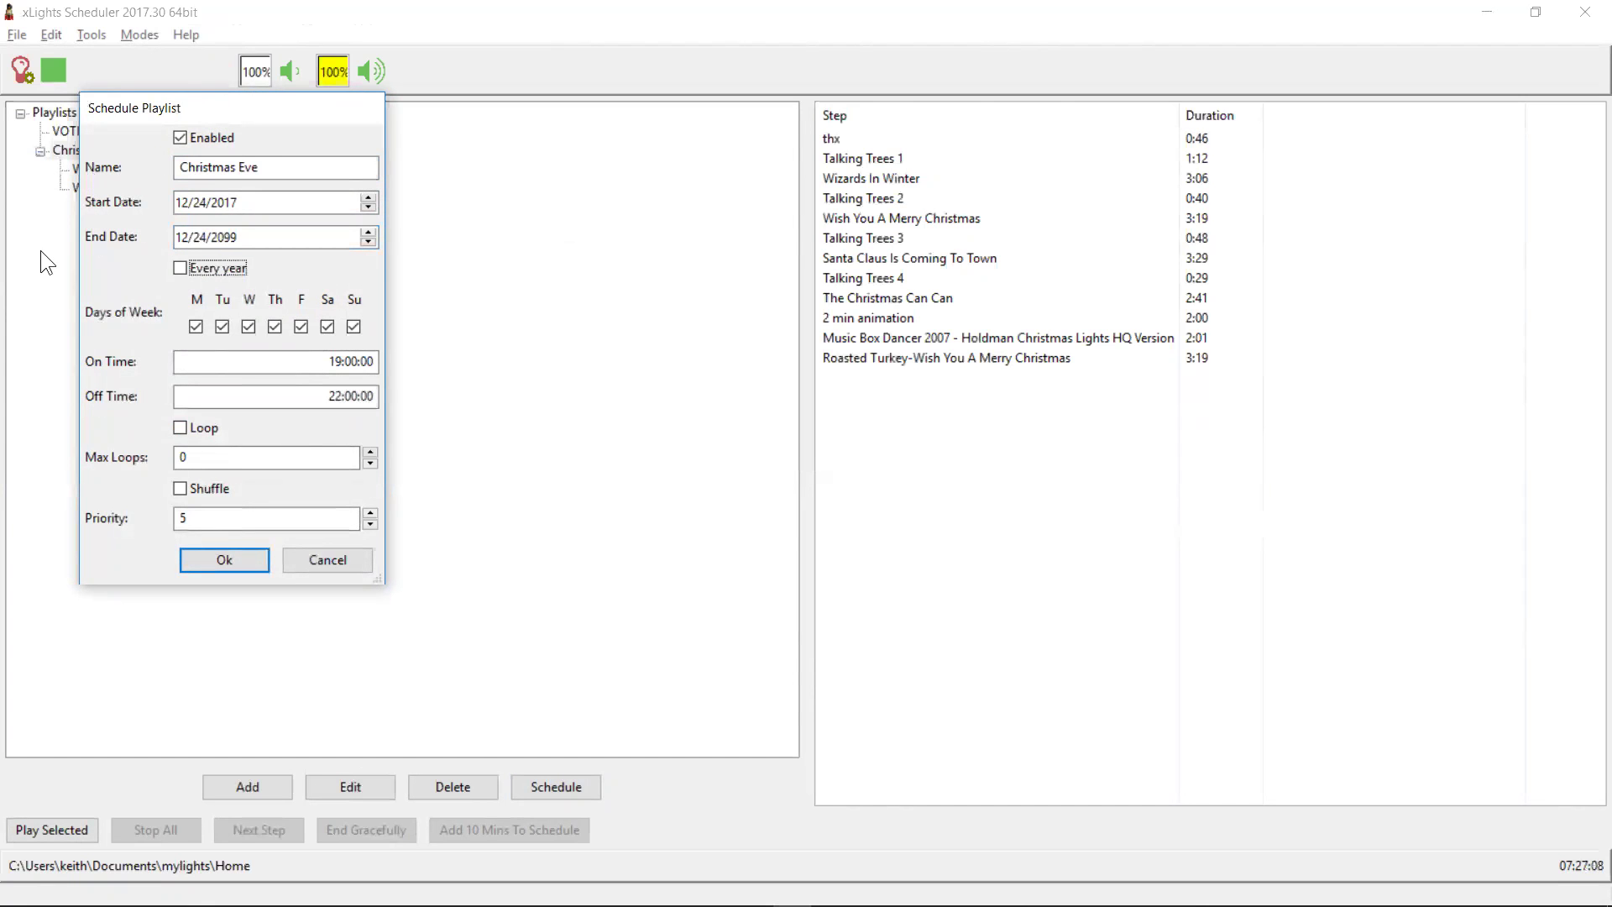
# Make the Christmas Eve schedule repeat every year and loop, with an off time of 02:00:00 and priority 6.
pyautogui.click(211, 271)
pyautogui.click(329, 391)
pyautogui.write('02')
pyautogui.press('Tab')
pyautogui.click(211, 427)
pyautogui.click(219, 520)
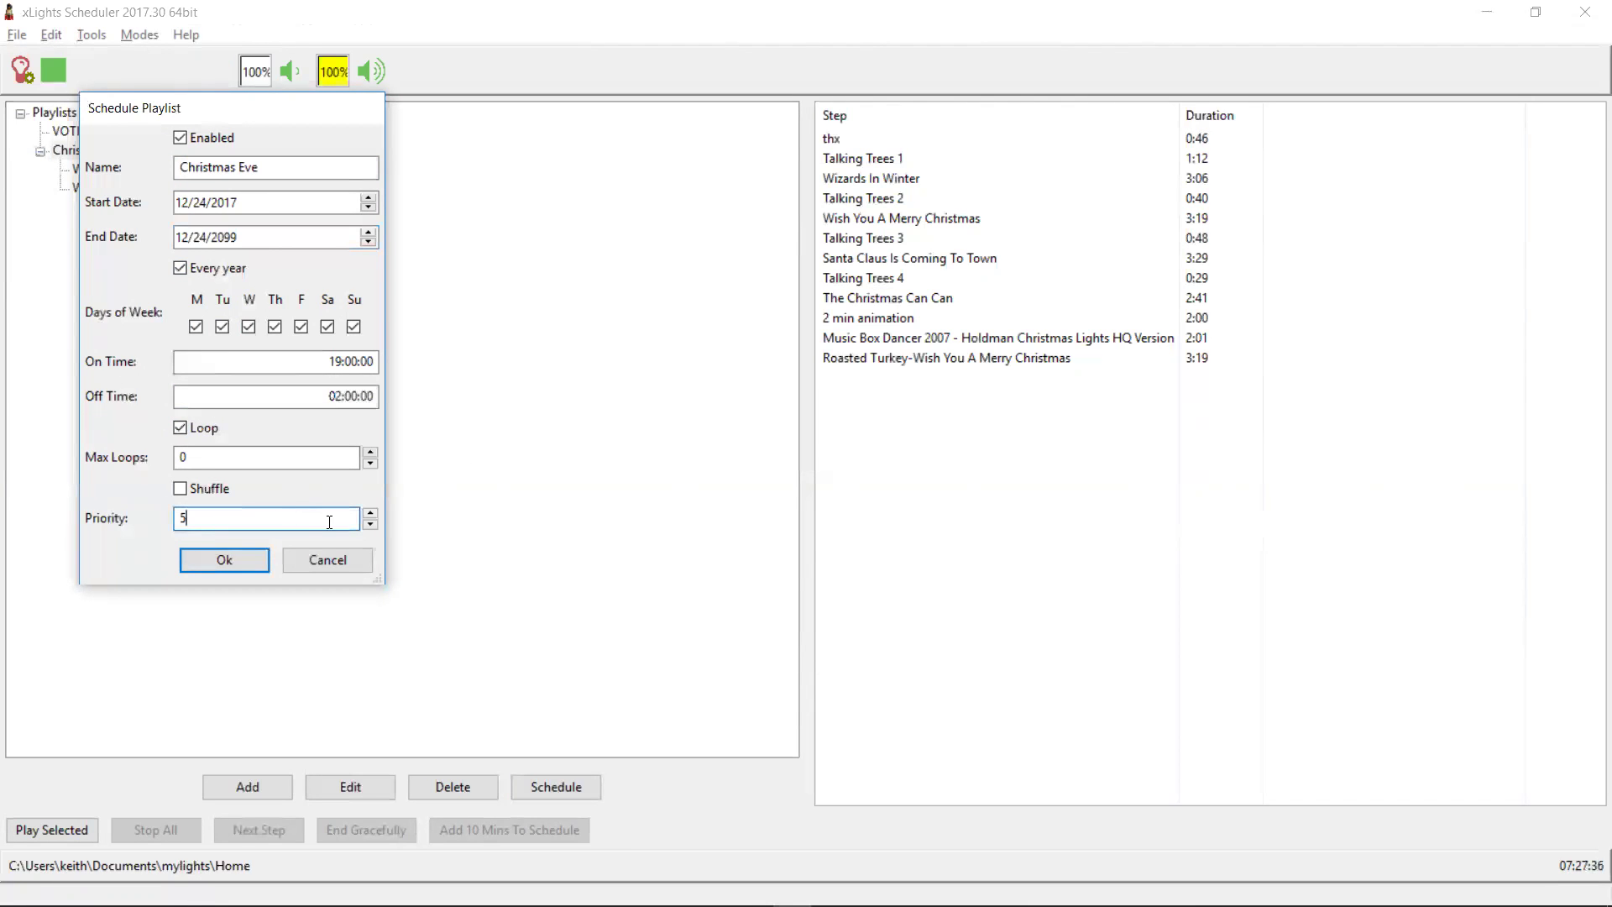
pyautogui.click(370, 514)
# Set the Christmas Eve schedule's end year to 2017, then accept and save the schedule.
pyautogui.click(241, 237)
pyautogui.write('2017')
pyautogui.press('Tab')
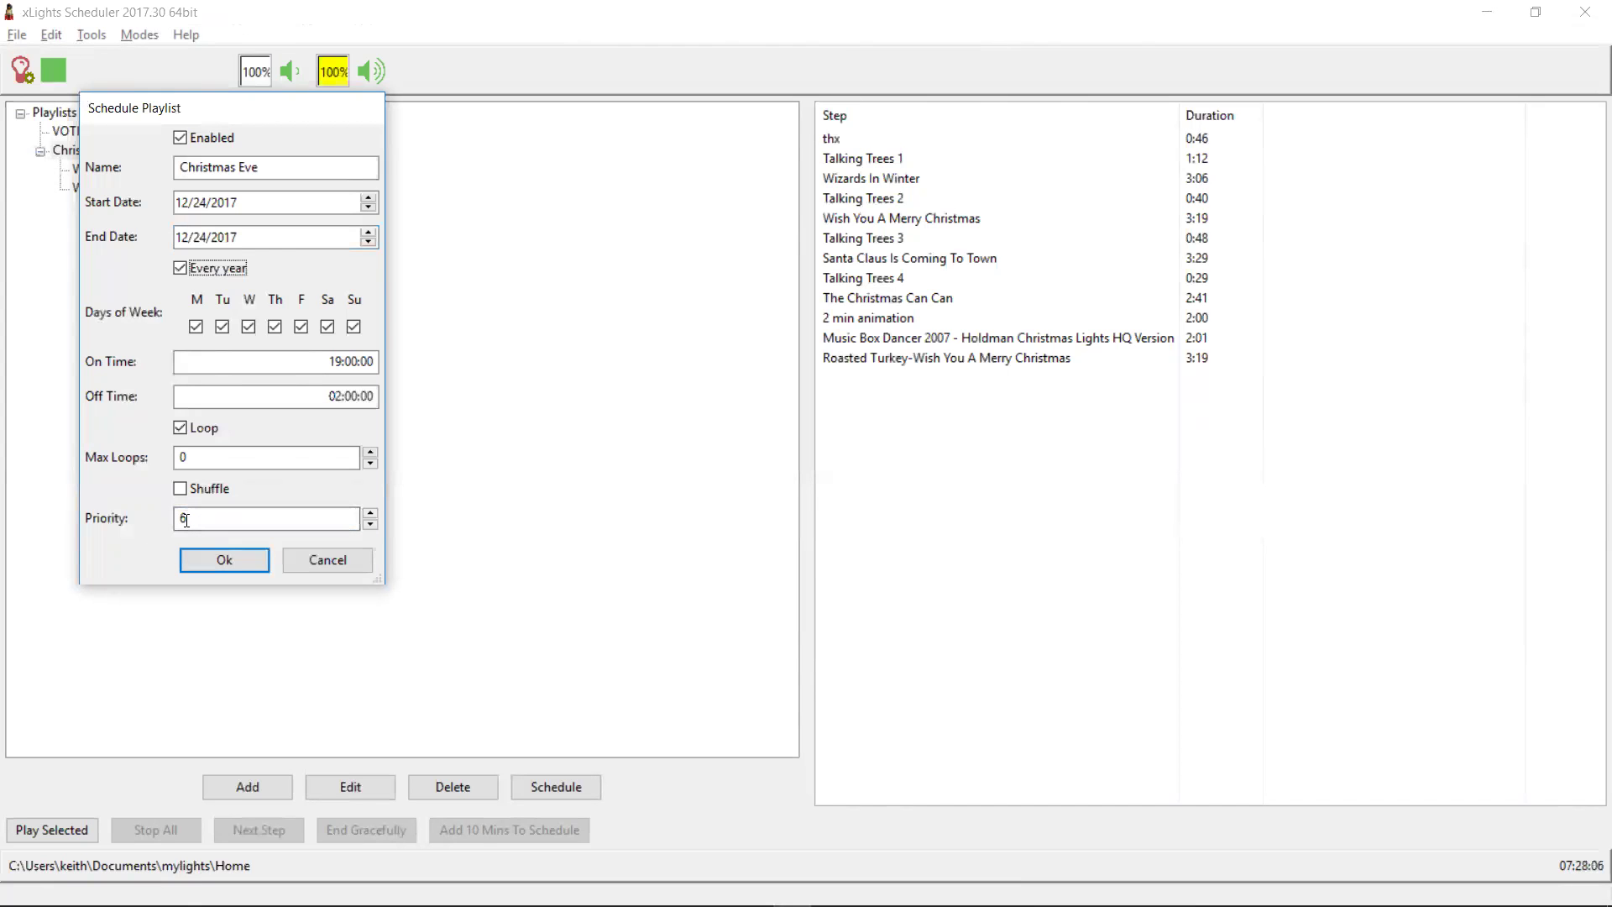
pyautogui.click(197, 555)
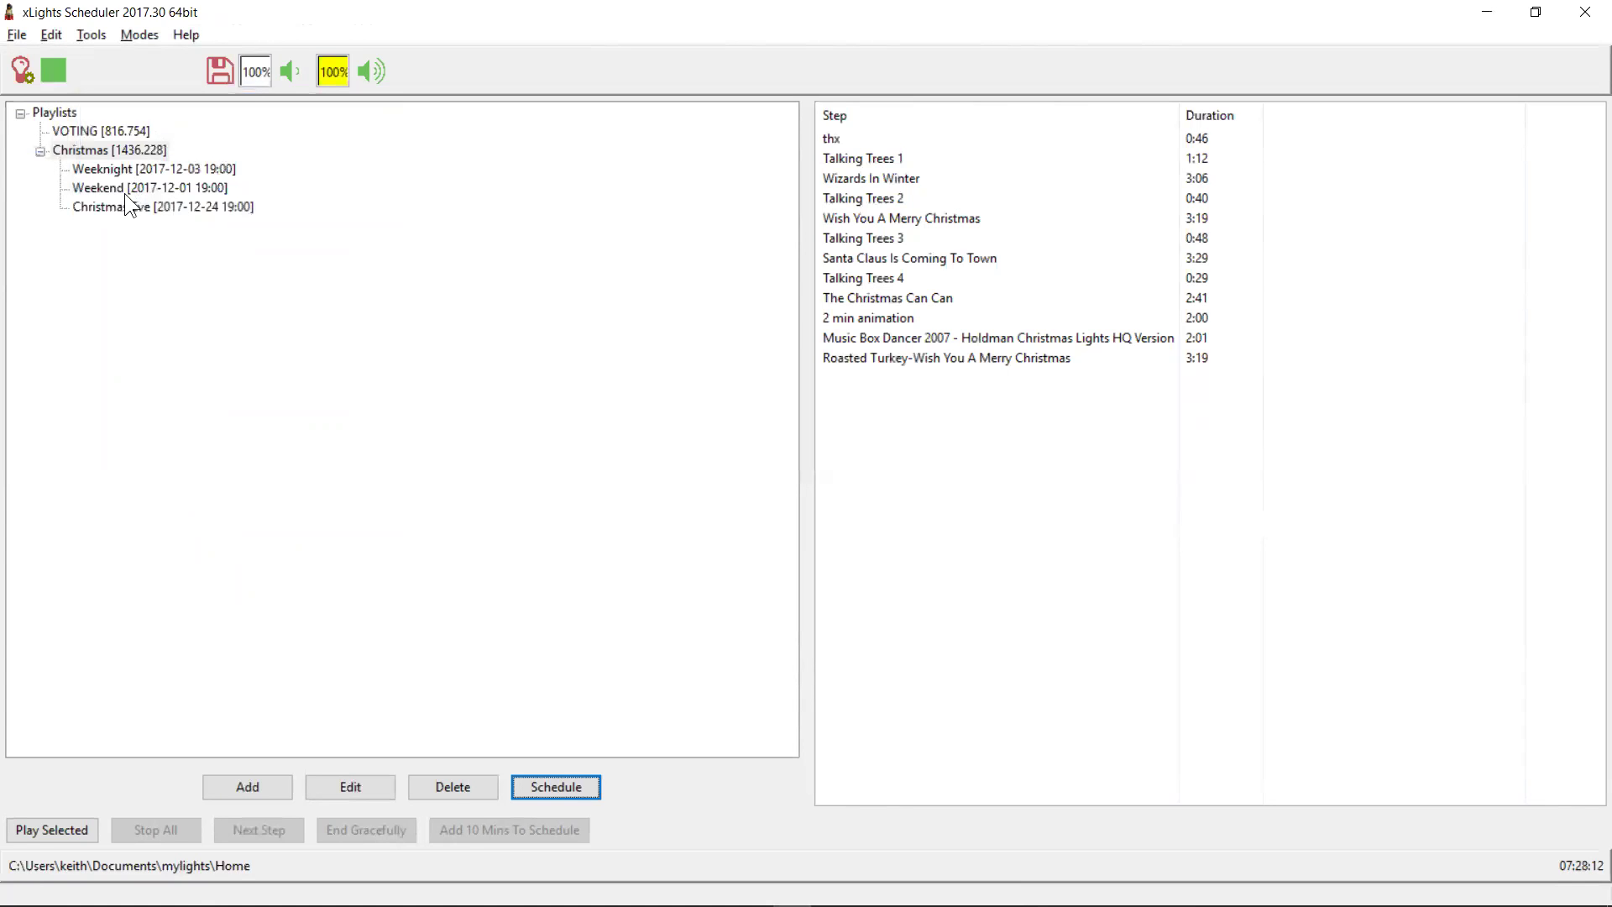
pyautogui.click(222, 72)
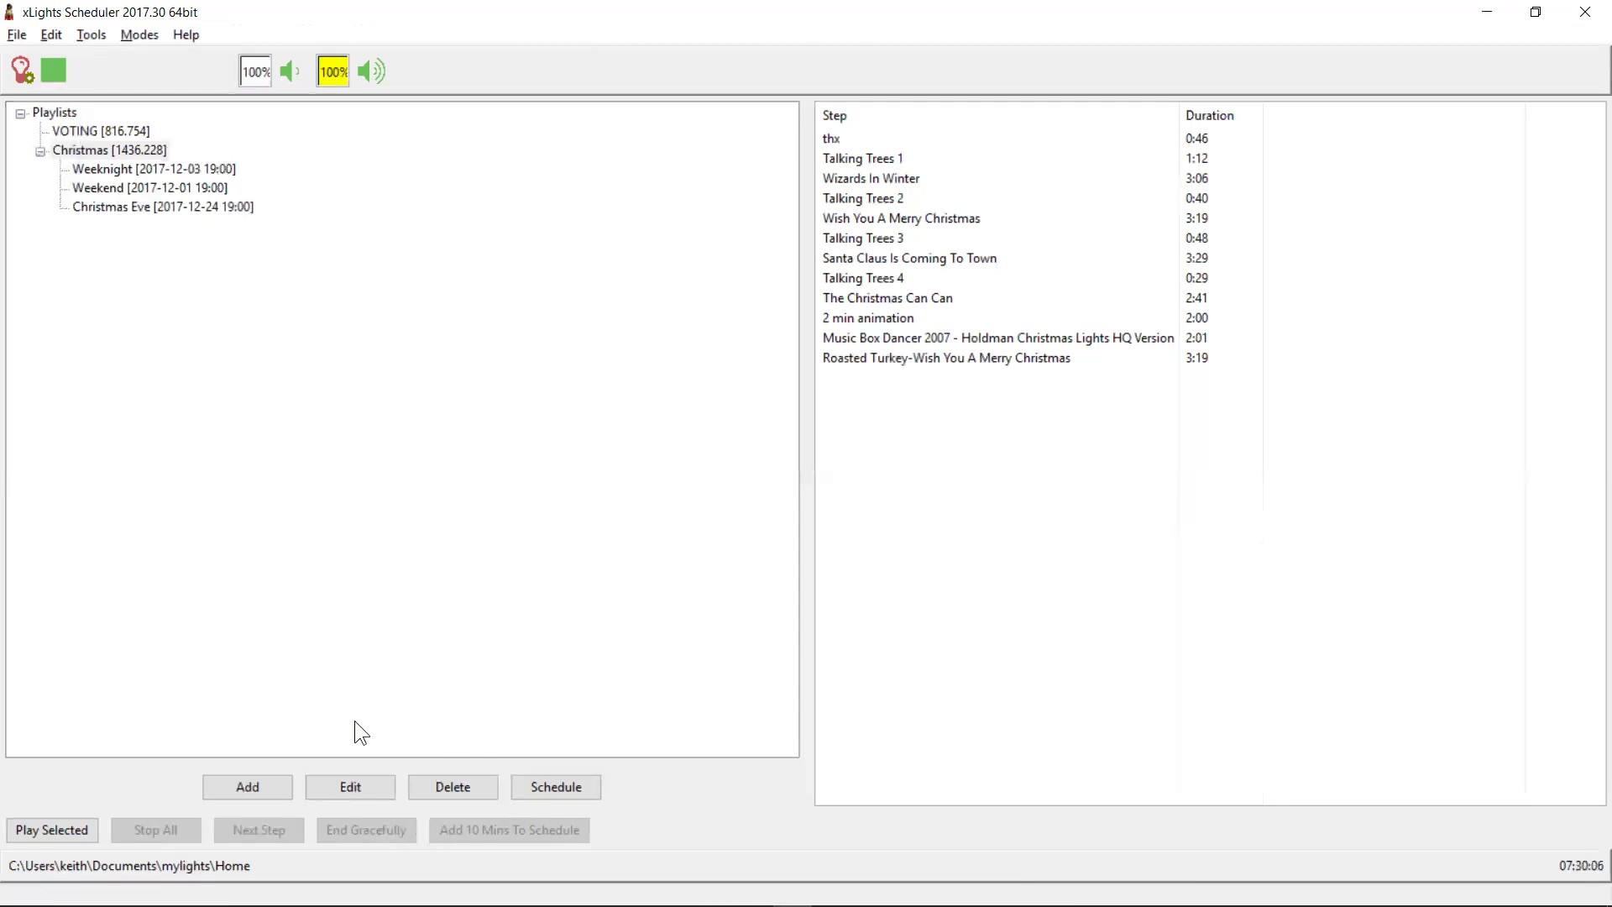
# Add a new playlist named Christmas Music.
pyautogui.click(270, 794)
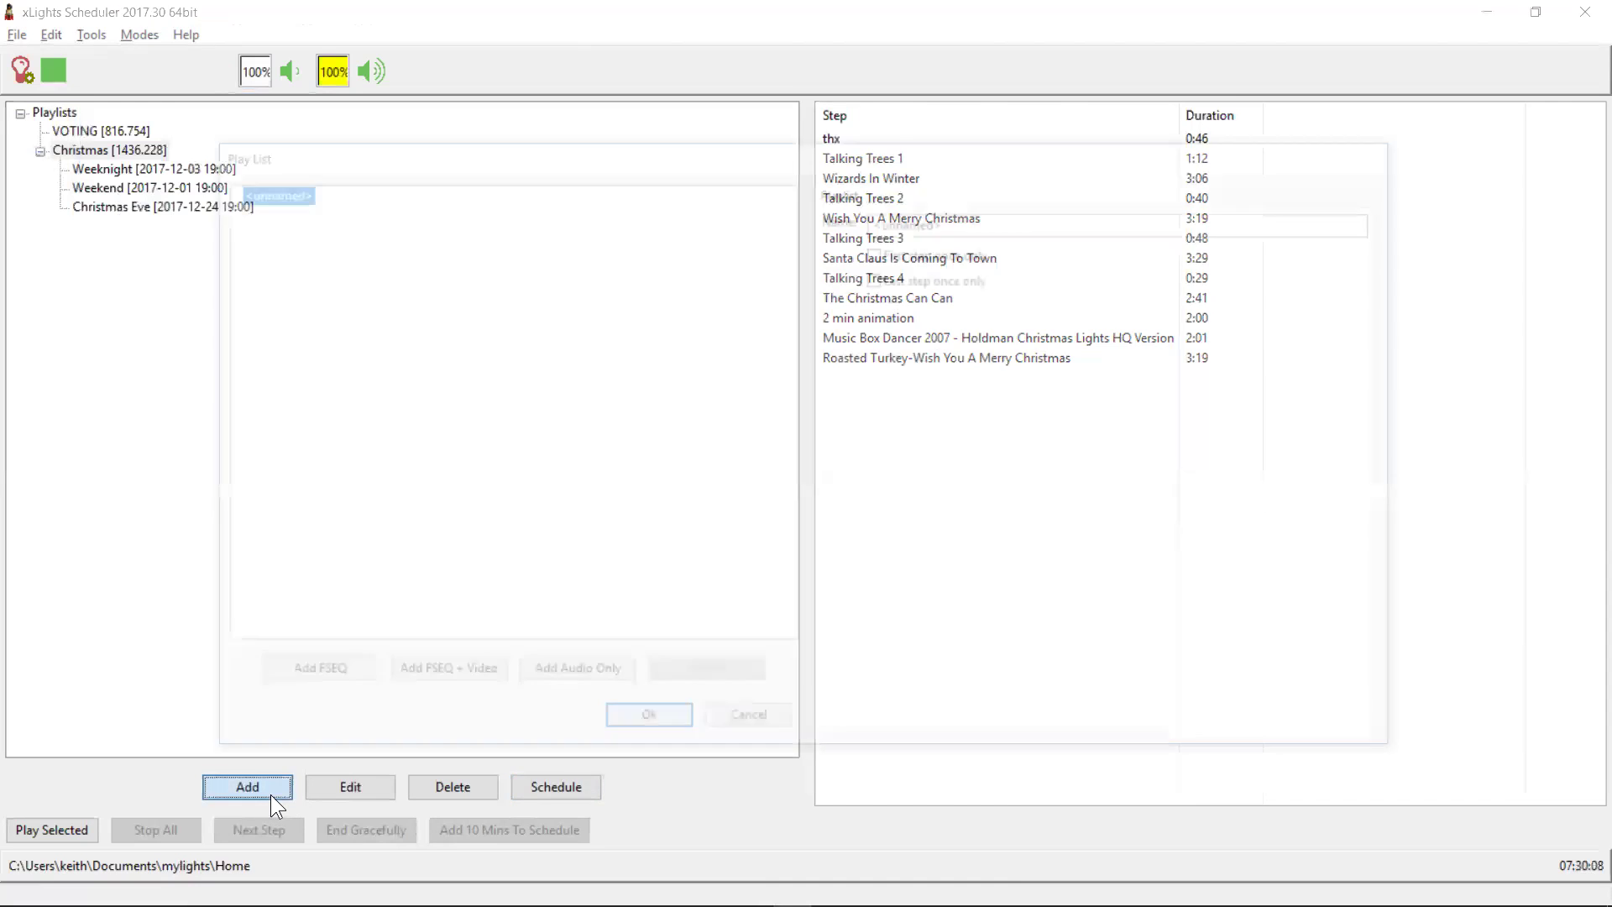
pyautogui.doubleClick(1026, 222)
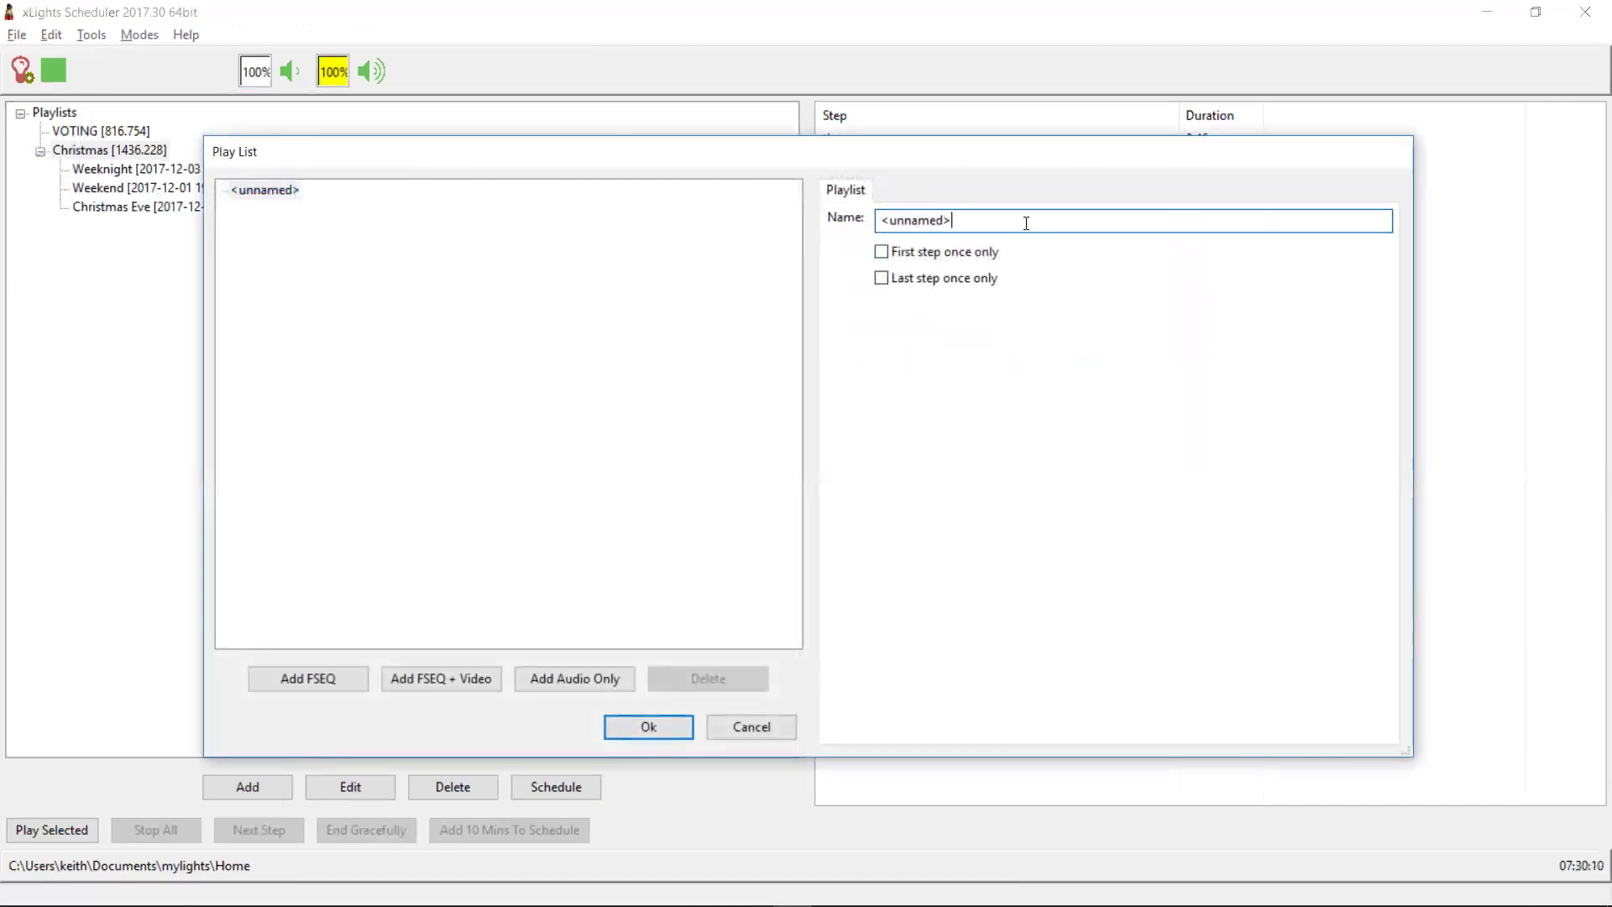
pyautogui.write('Christams')
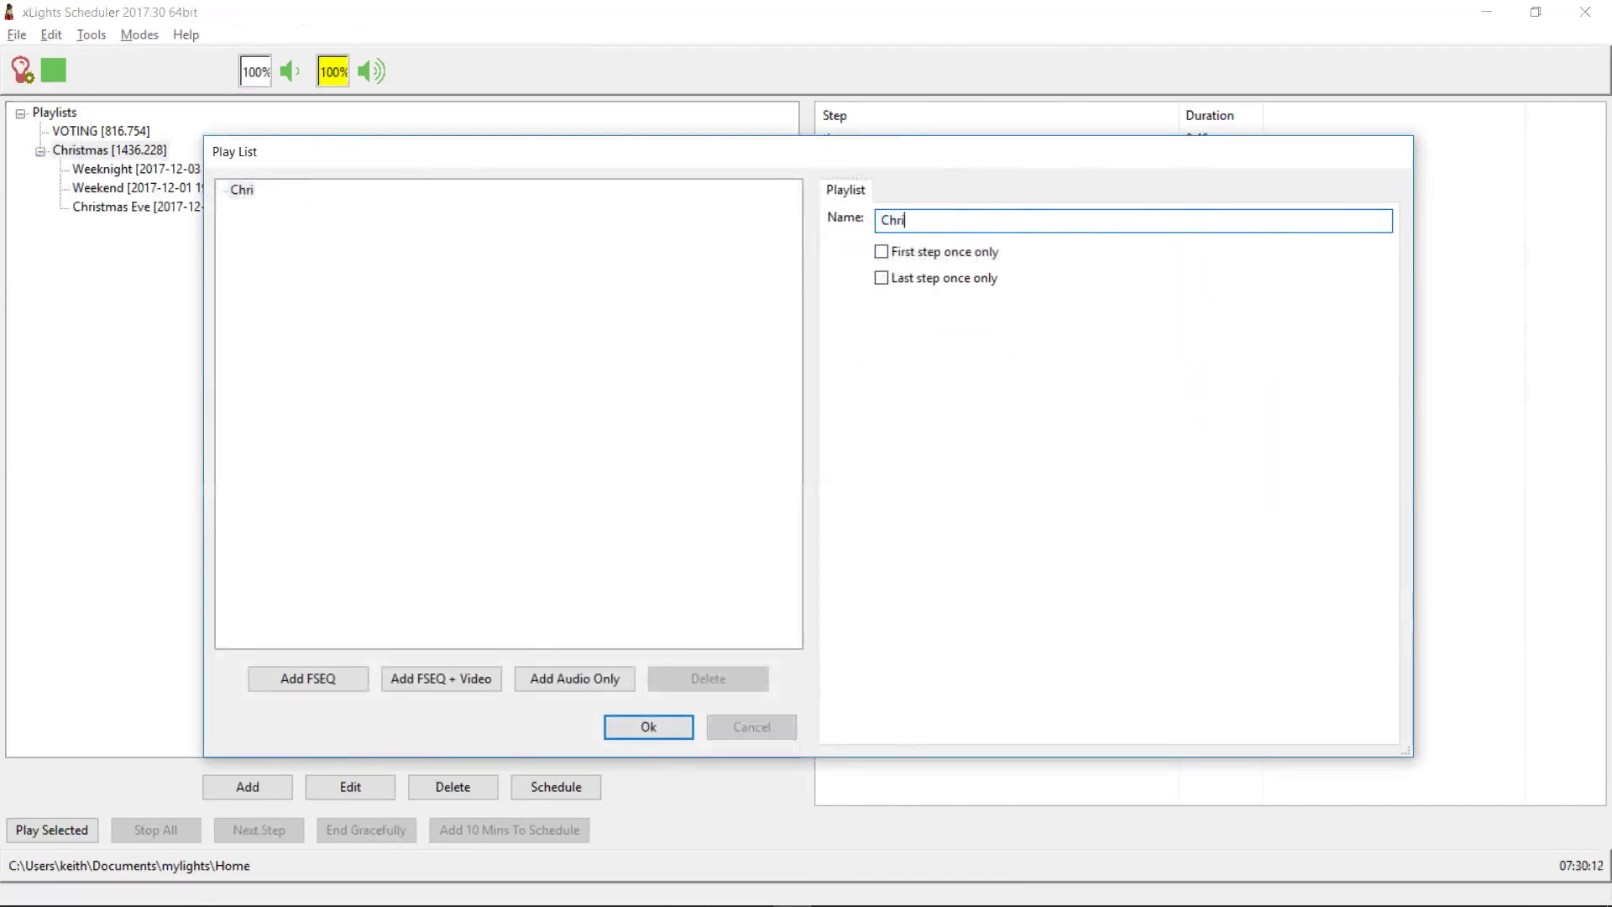
pyautogui.press('BackSpace')
pyautogui.press('BackSpace')
pyautogui.press('BackSpace')
pyautogui.write('mas Music')
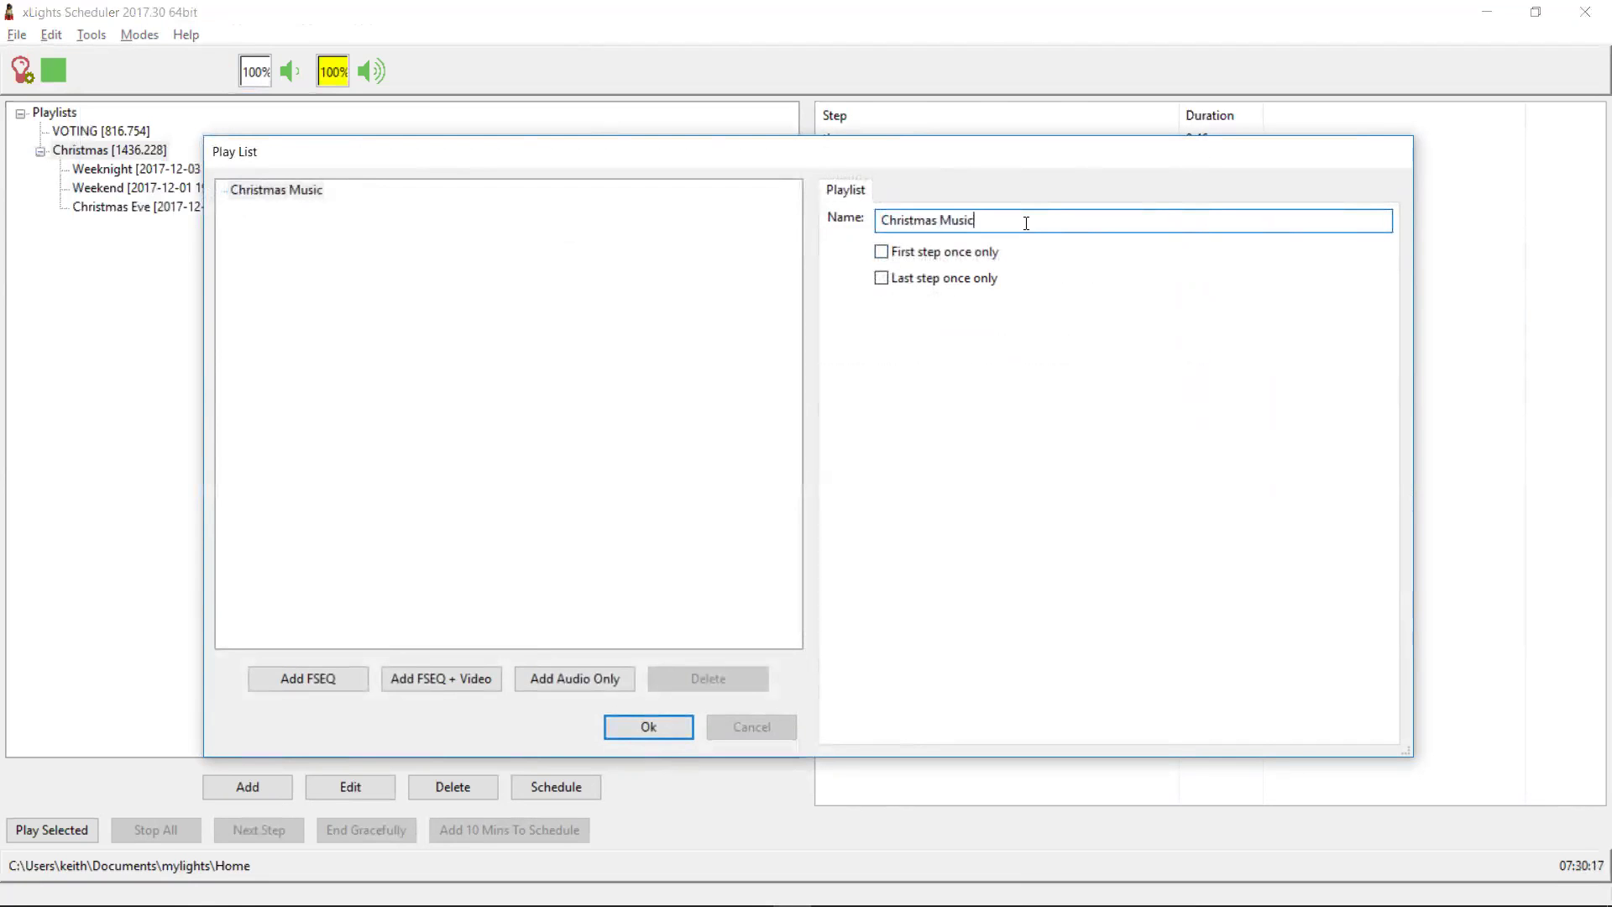
pyautogui.press('Tab')
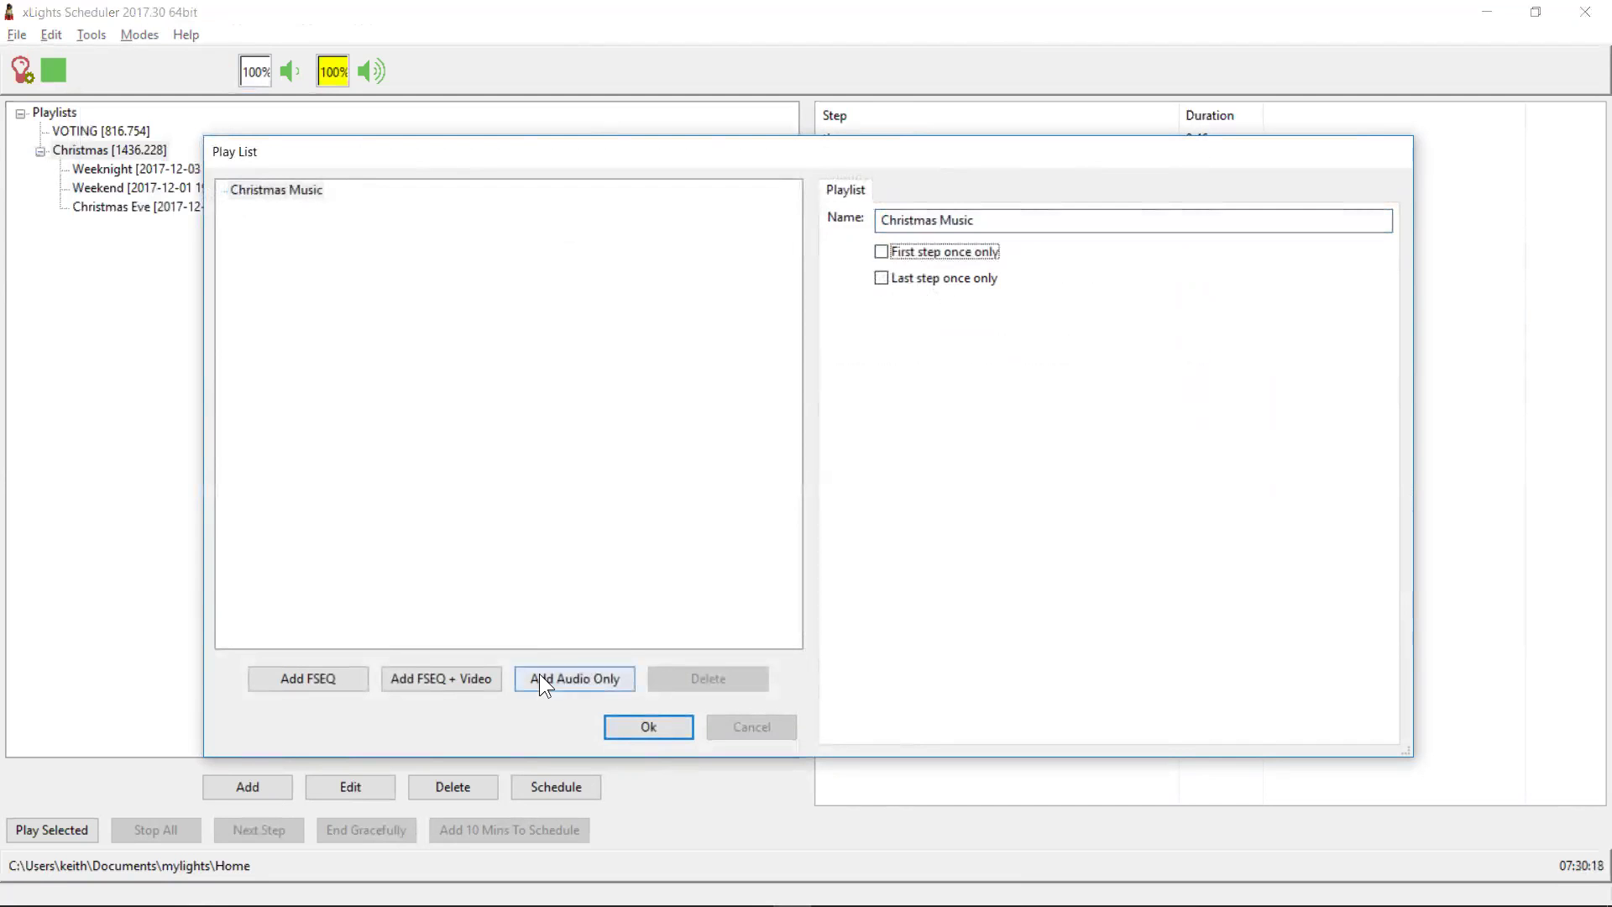
# Add the 14 audio files from THX_Intro_Robot_PIXAR through 01 - Christmas Every Day as audio-only steps and save the Christmas Music playlist.
pyautogui.click(564, 677)
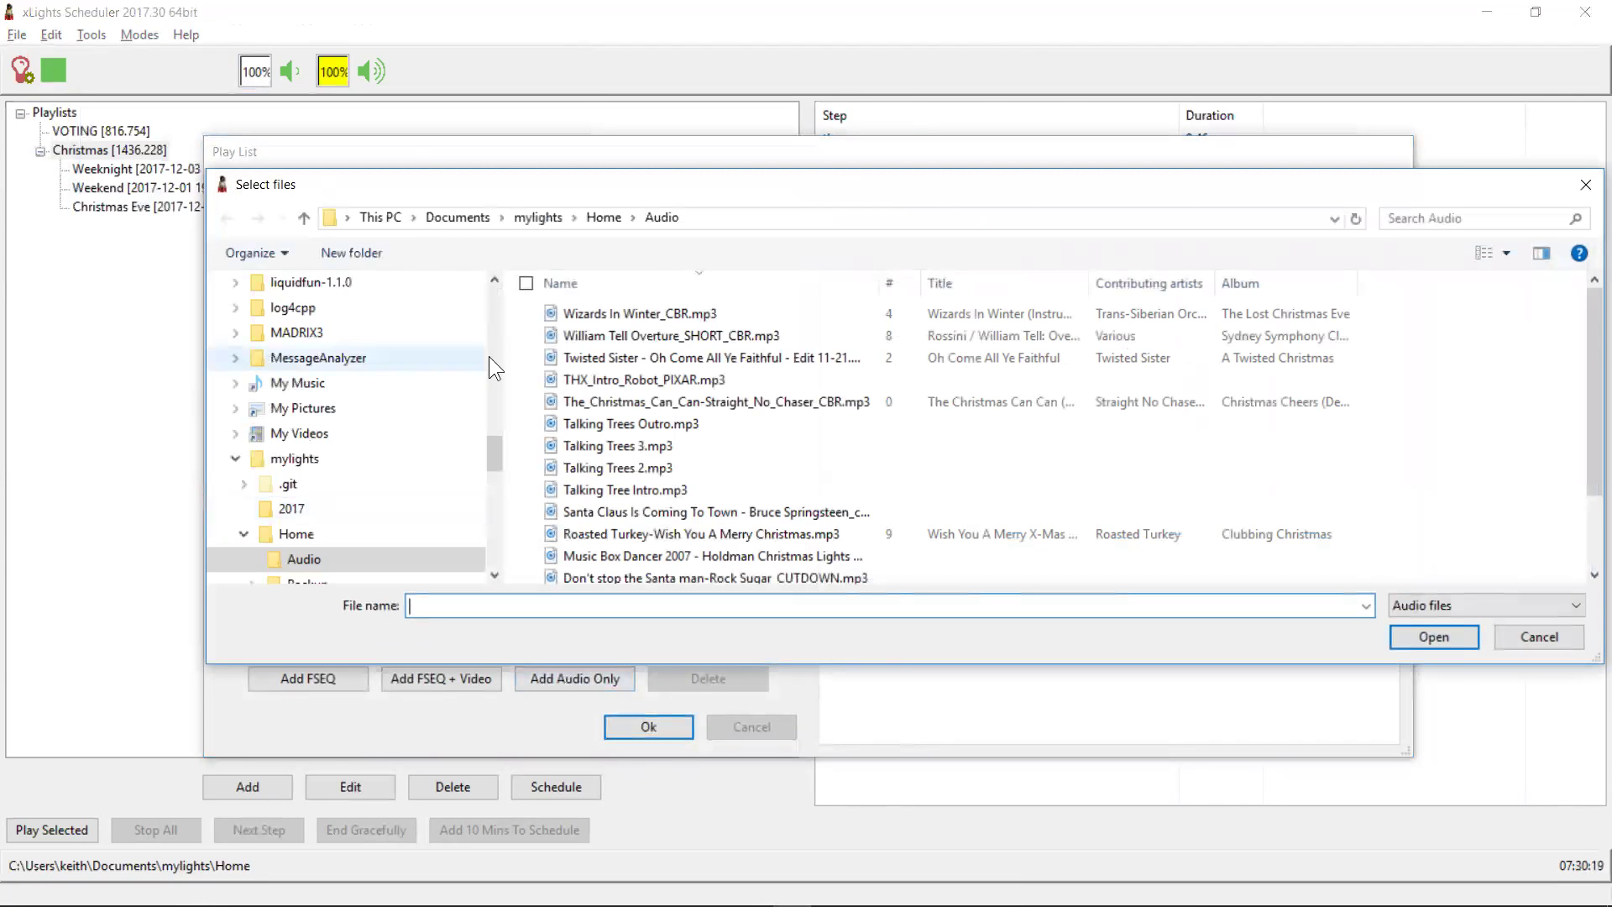
pyautogui.click(699, 381)
pyautogui.hotkey('shift', 'Down')
pyautogui.hotkey('shift', 'Down')
pyautogui.hotkey('shift', 'Down')
pyautogui.hotkey('shift', 'Down')
pyautogui.hotkey('shift', 'Down')
pyautogui.hotkey('shift', 'Down')
pyautogui.hotkey('shift', 'Down')
pyautogui.hotkey('shift', 'Down')
pyautogui.hotkey('shift', 'Down')
pyautogui.hotkey('shift', 'Down')
pyautogui.hotkey('shift', 'Down')
pyautogui.hotkey('shift', 'Down')
pyautogui.hotkey('shift', 'Down')
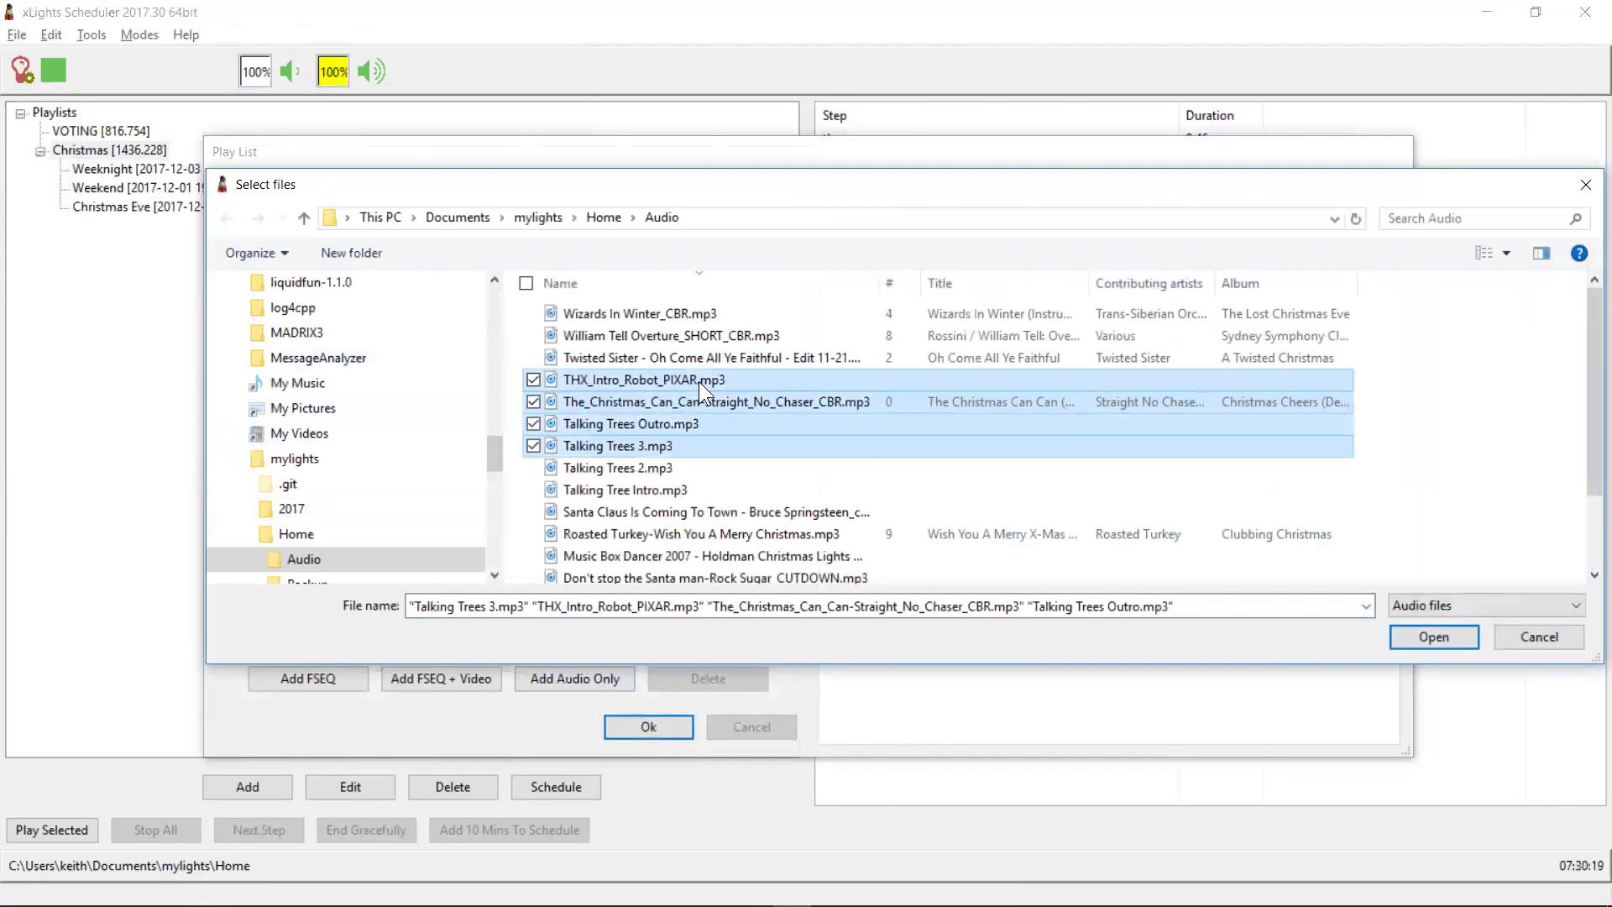
pyautogui.click(1427, 635)
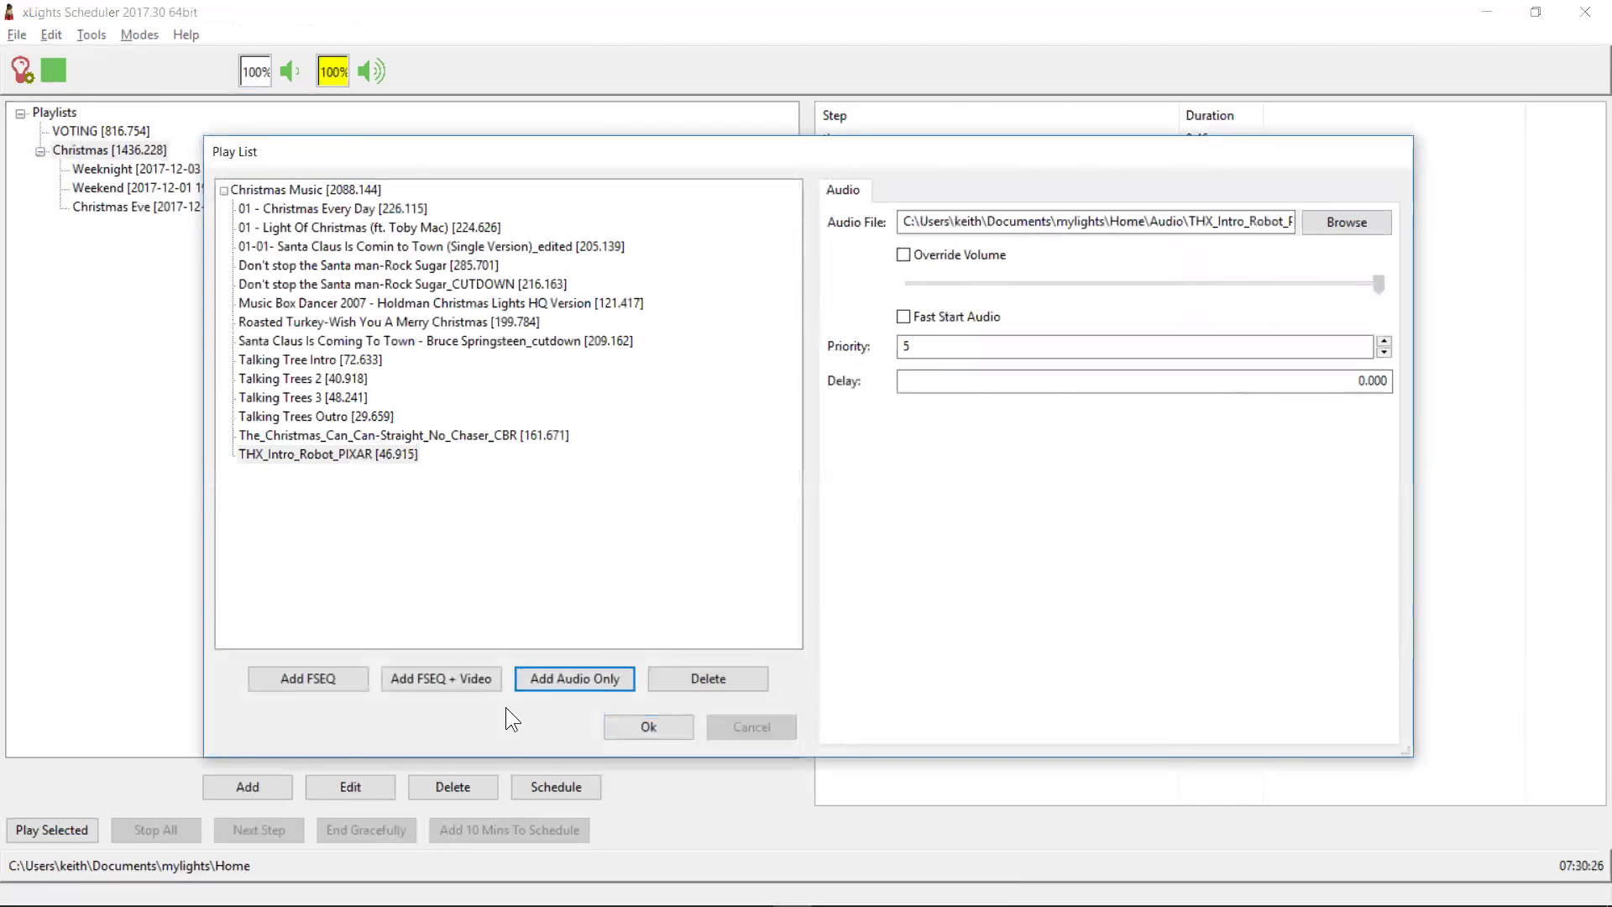
pyautogui.click(649, 726)
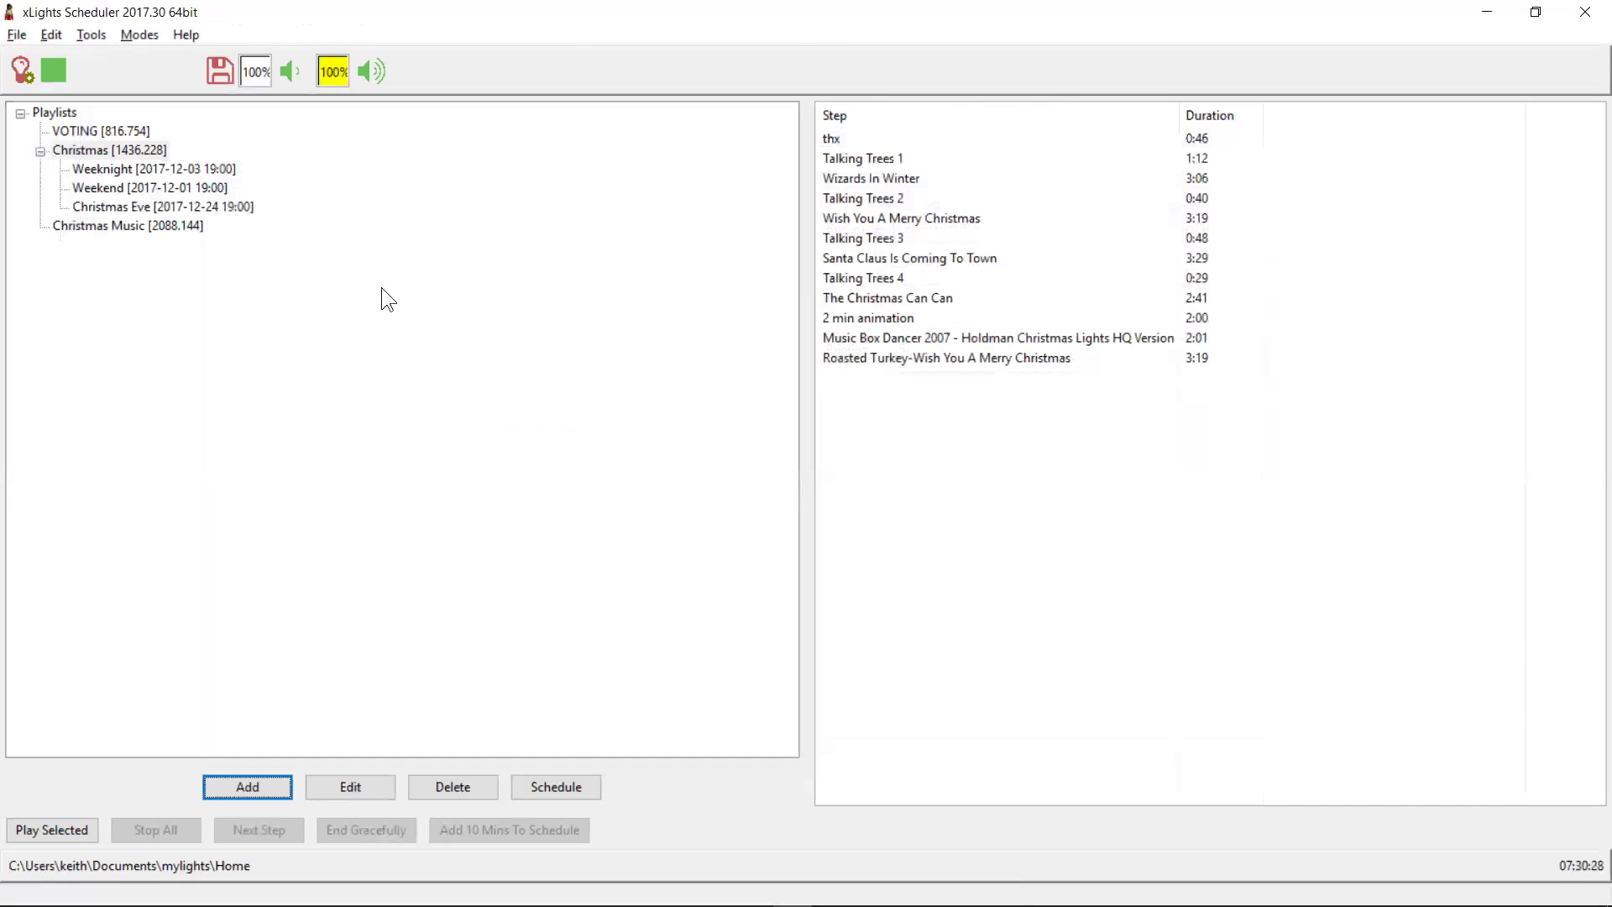
pyautogui.click(225, 77)
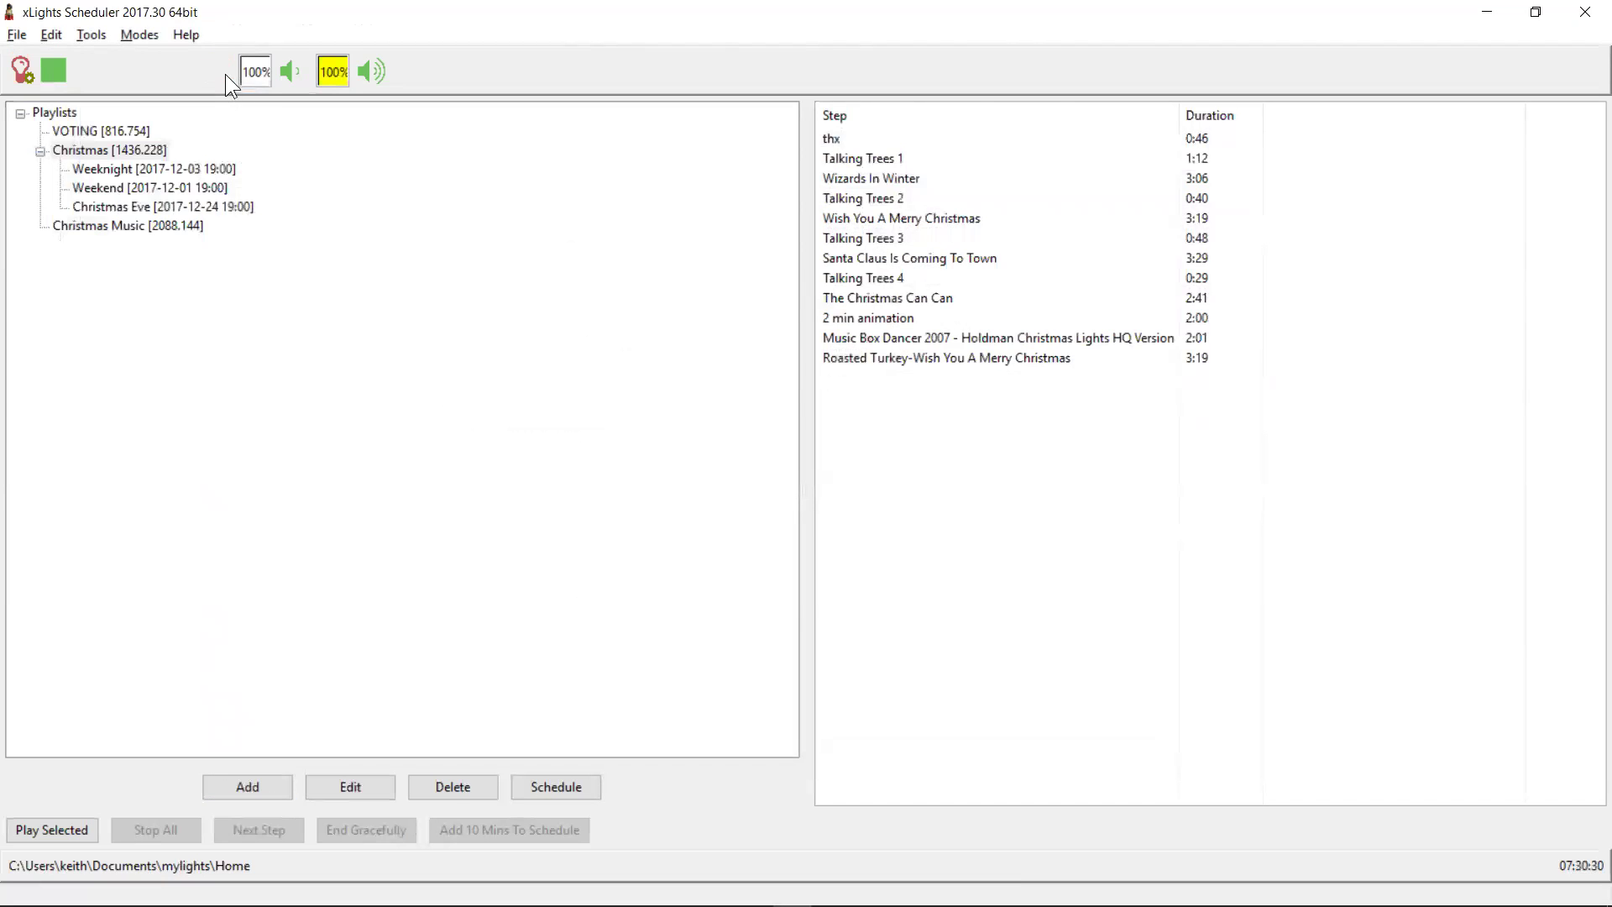
# Create a schedule named All The Time for the Christmas Music playlist.
pyautogui.click(142, 224)
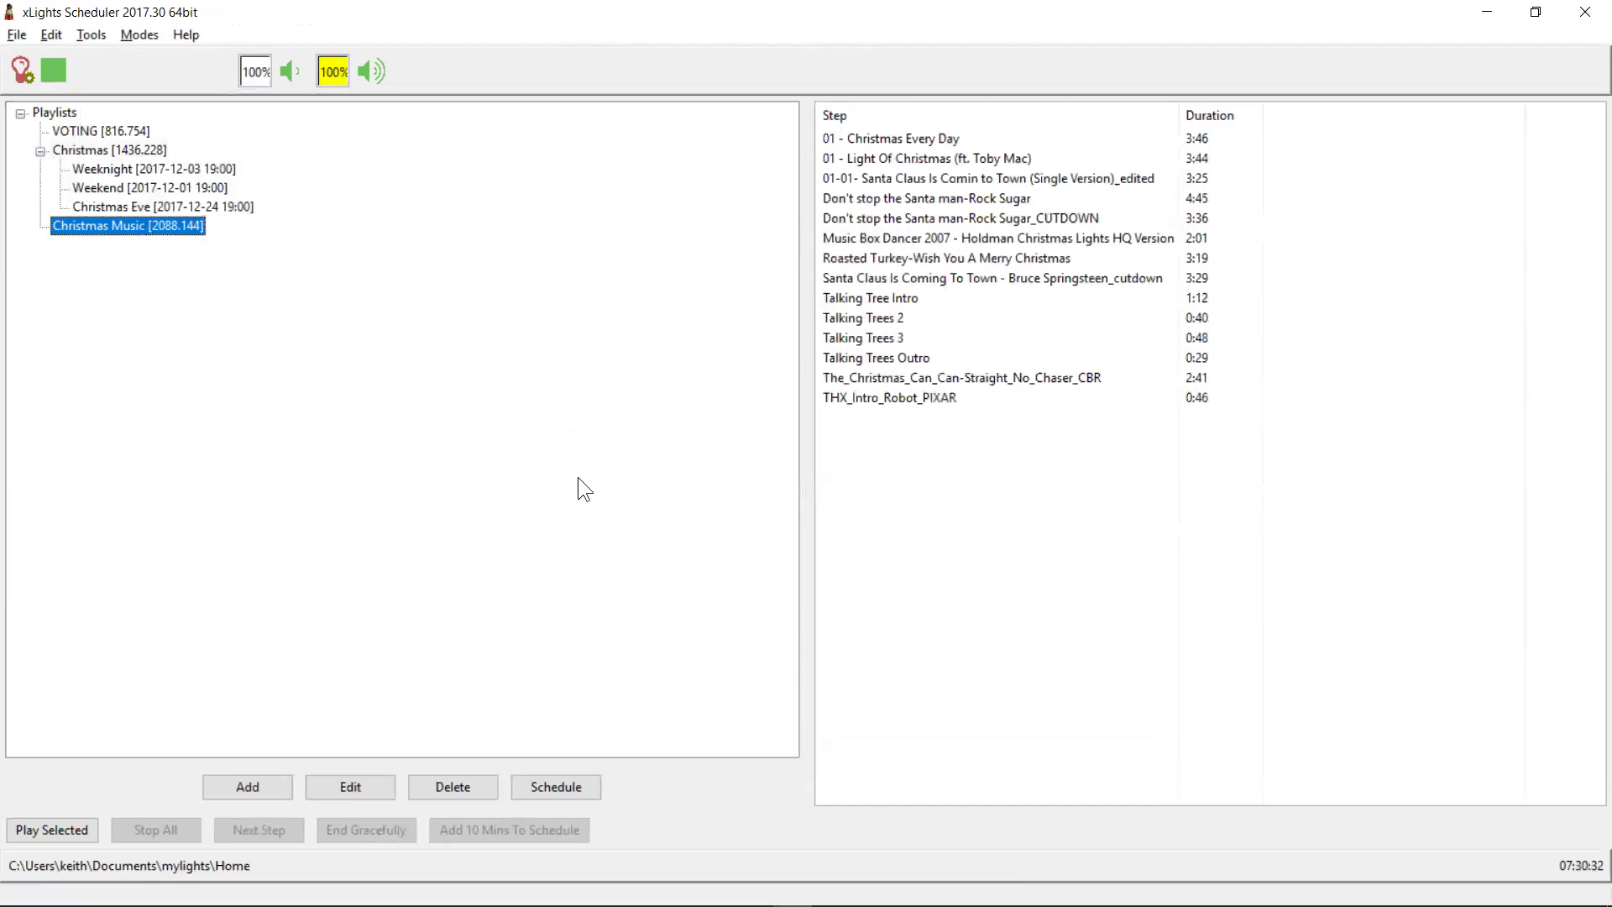
pyautogui.click(527, 786)
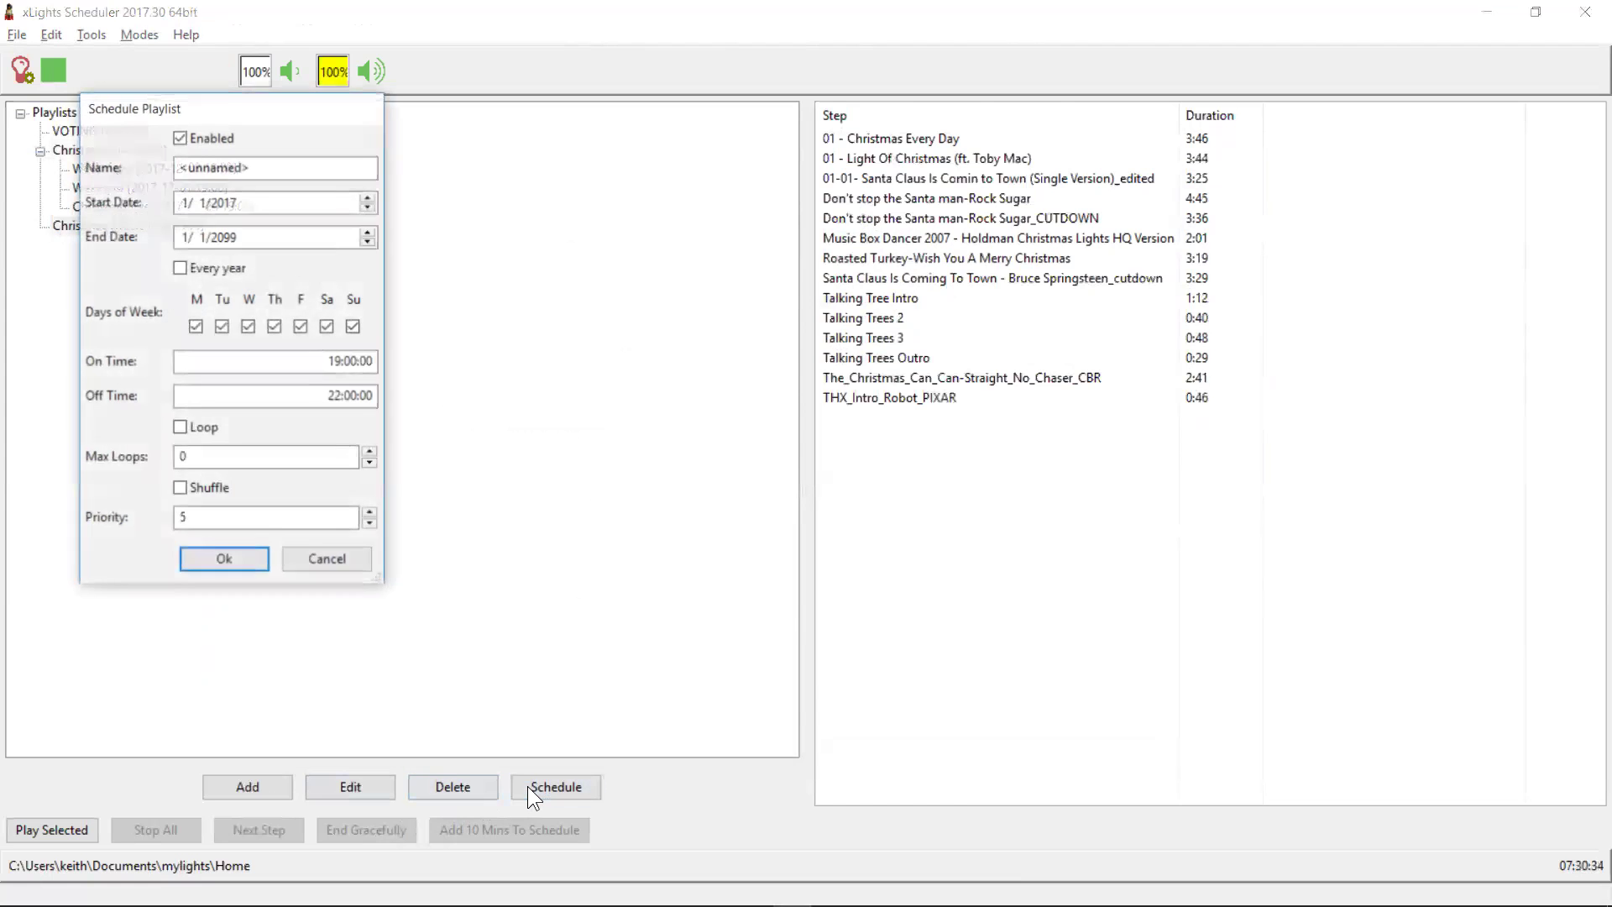
pyautogui.moveTo(255, 174); pyautogui.dragTo(95, 156)
pyautogui.write('All The')
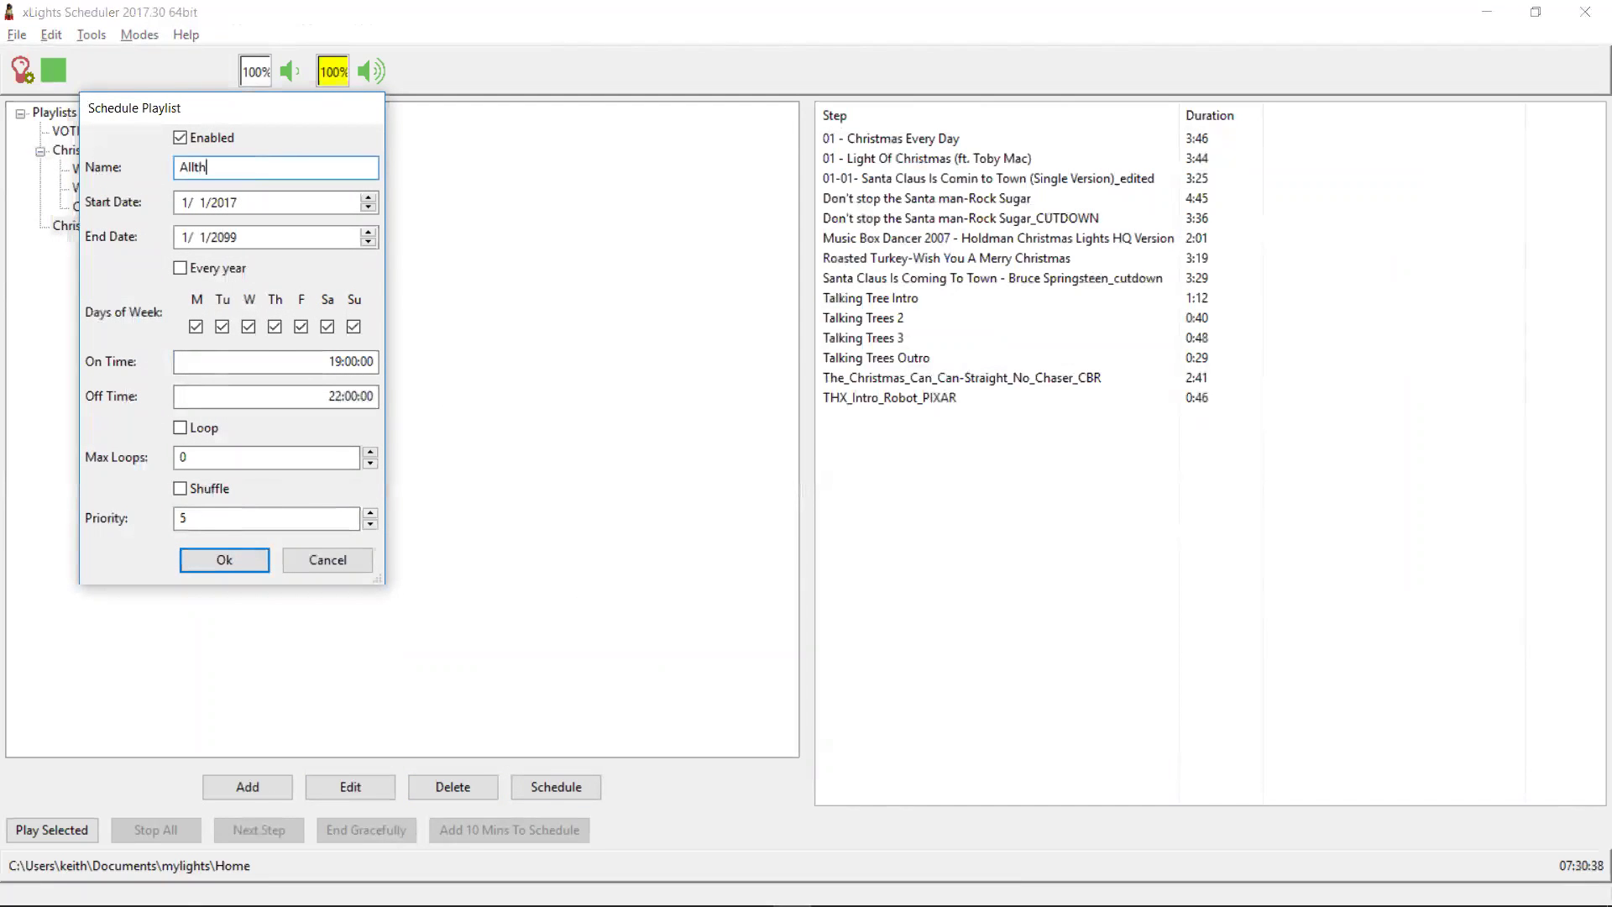
pyautogui.write(' Time')
# Set the All The Time schedule to start on 12/1/2017 and end on 12/31/2099.
pyautogui.press('Tab')
pyautogui.press('Tab')
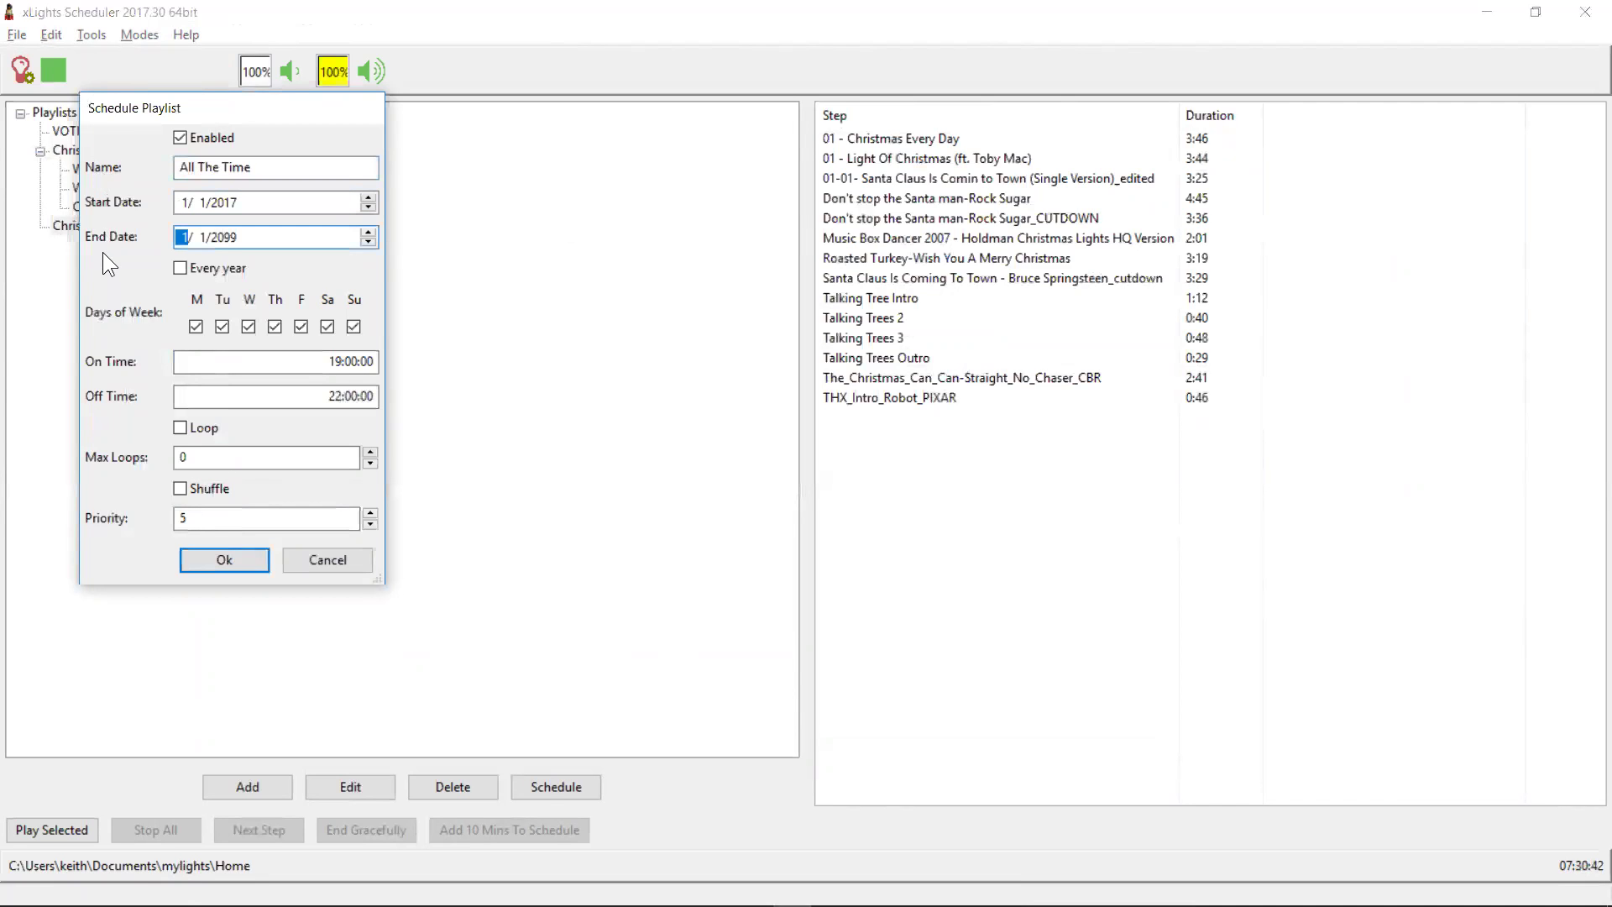
pyautogui.write('2')
pyautogui.hotkey('shift', 'Tab')
pyautogui.write('12')
pyautogui.press('Tab')
pyautogui.write('12')
pyautogui.press('Right')
pyautogui.write('31')
pyautogui.press('Tab')
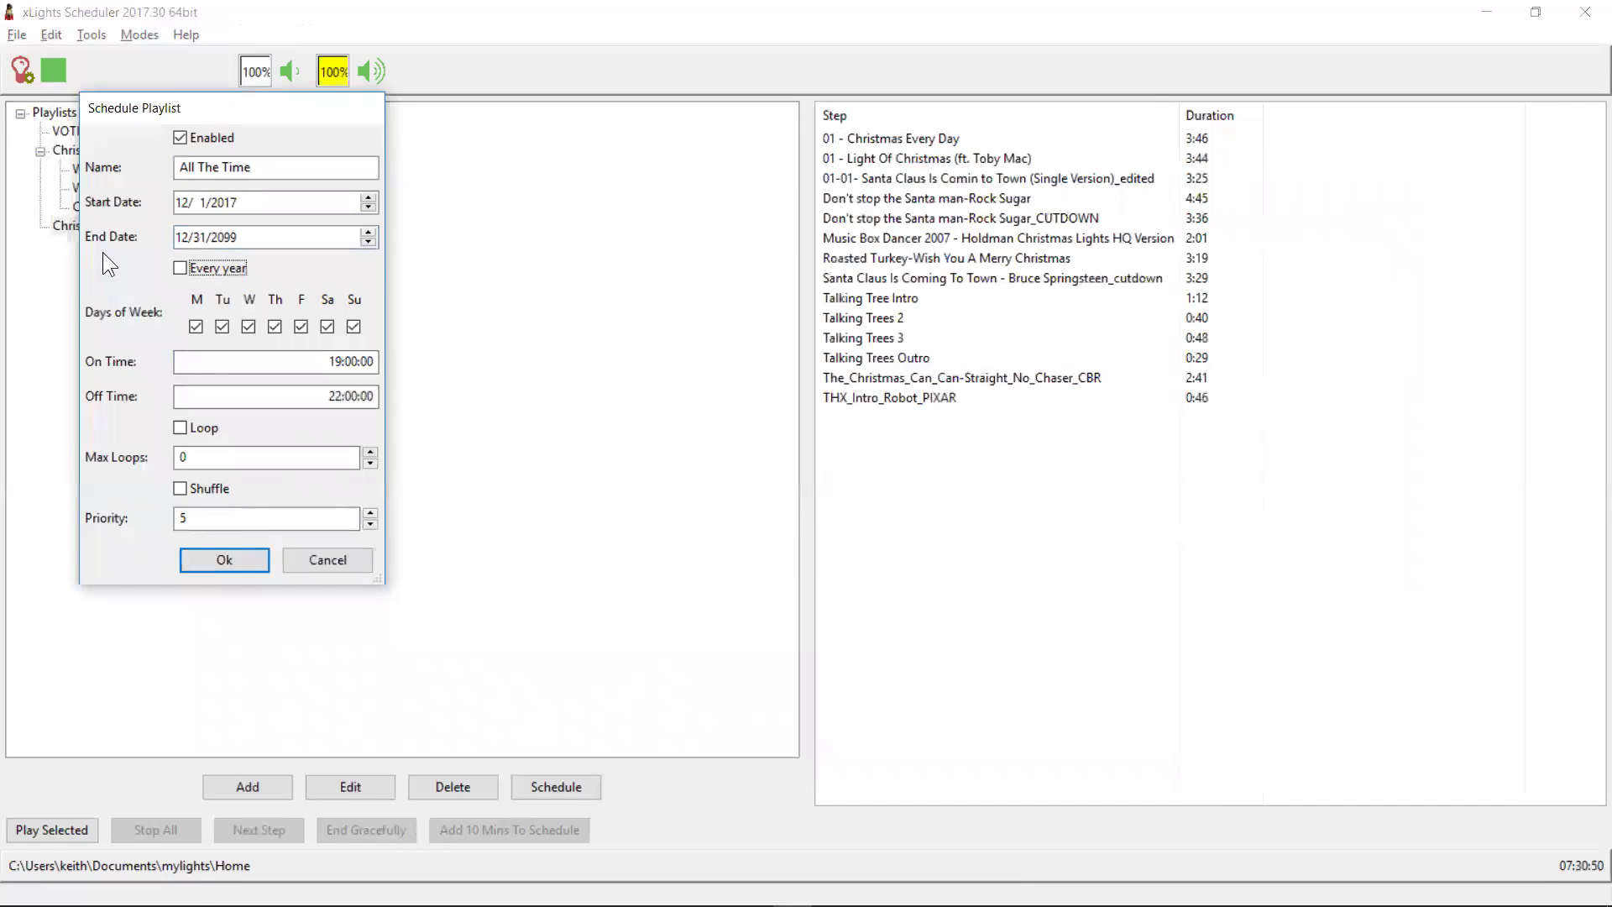
# Make the All The Time schedule repeat every year and set its on time to 00:00:00.
pyautogui.click(186, 267)
pyautogui.click(345, 361)
pyautogui.press('Left')
pyautogui.press('Left')
pyautogui.press('Left')
pyautogui.hotkey('shift', 'Right')
pyautogui.hotkey('shift', 'Right')
pyautogui.write('00')
# Set the All The Time schedule's off time to 00:00:00.
pyautogui.press('Tab')
pyautogui.press('Right')
pyautogui.press('Left')
pyautogui.press('Left')
pyautogui.press('Left')
pyautogui.press('Left')
pyautogui.press('Left')
pyautogui.press('Left')
pyautogui.press('Left')
pyautogui.press('Left')
pyautogui.hotkey('shift', 'Right')
pyautogui.hotkey('shift', 'Right')
pyautogui.write('00')
pyautogui.press('Tab')
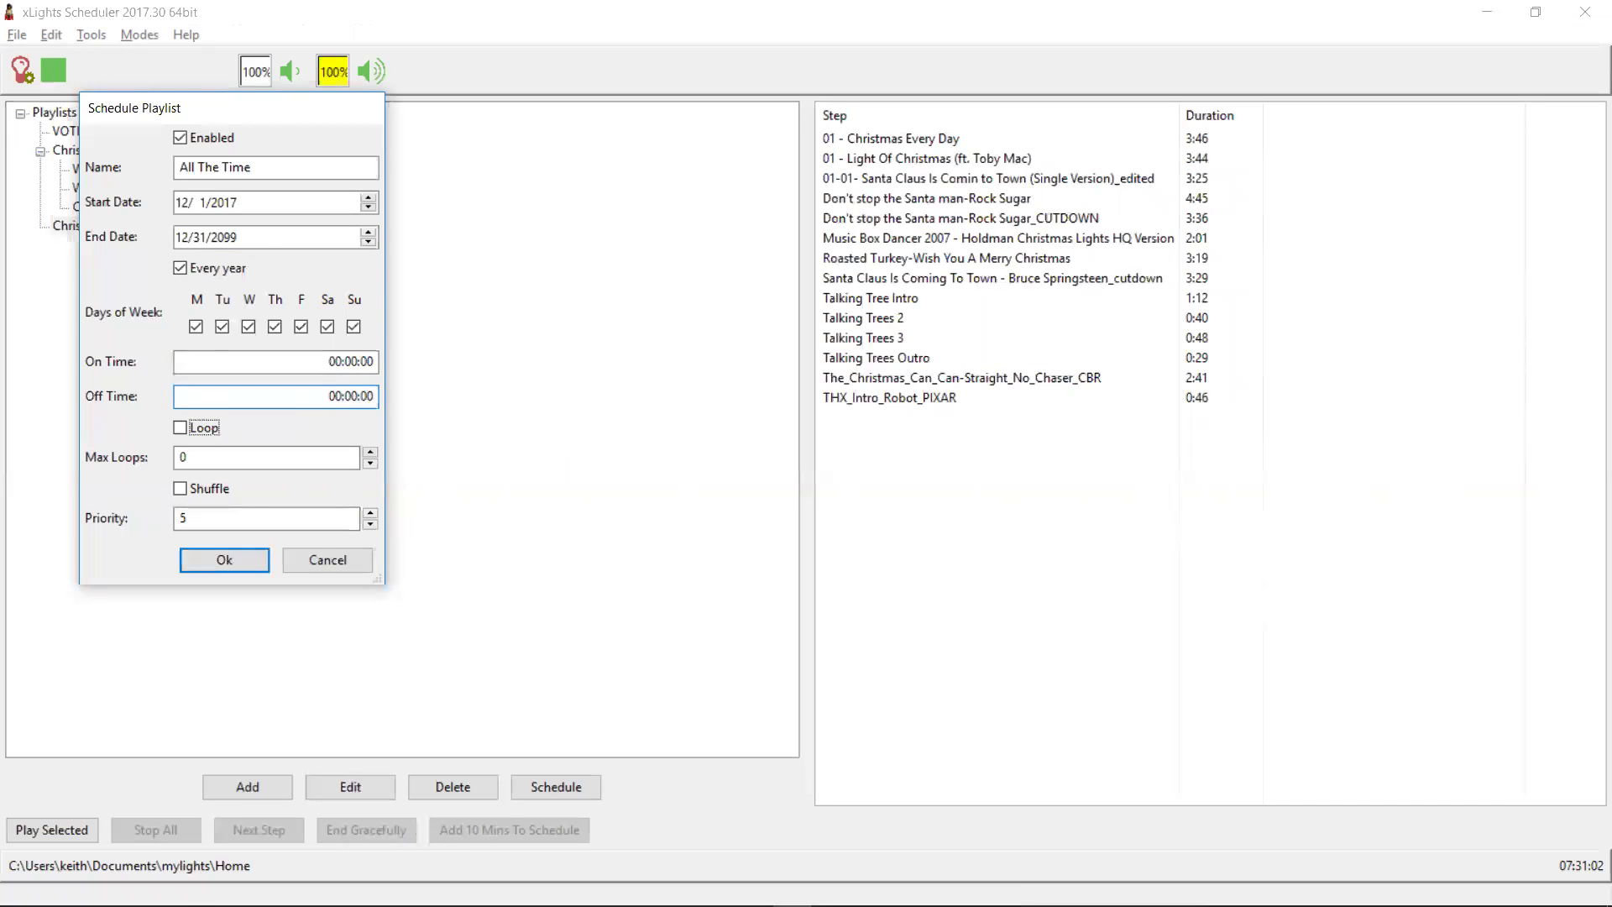
# Loop the All The Time schedule with a priority below 5, then accept and save it.
pyautogui.click(204, 428)
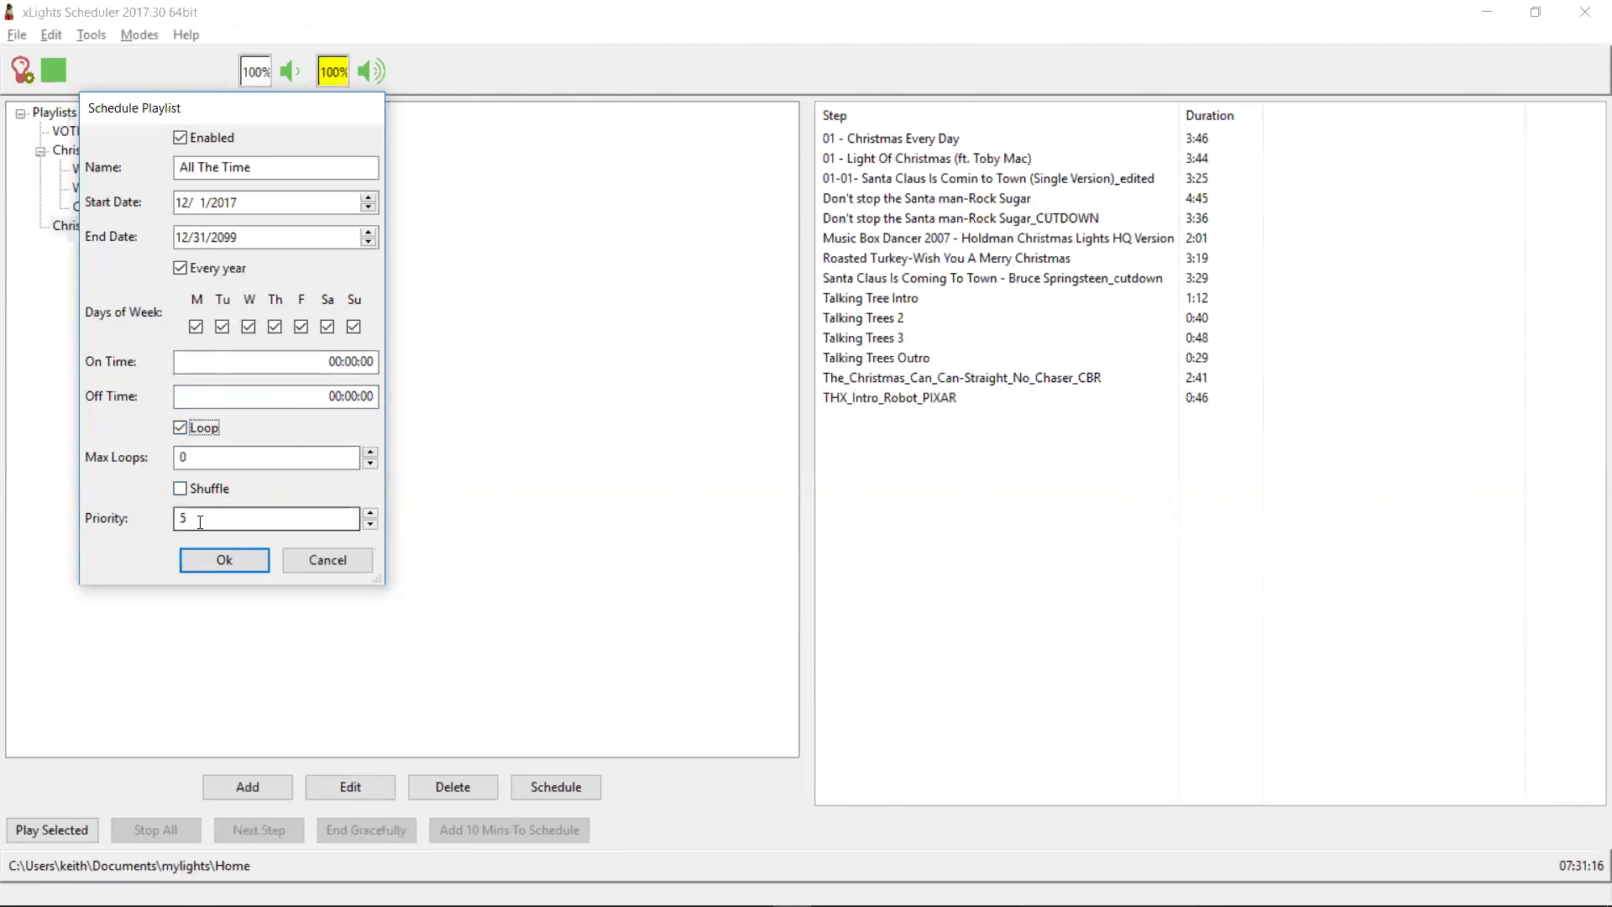
pyautogui.click(369, 525)
pyautogui.click(369, 526)
pyautogui.click(370, 525)
pyautogui.click(225, 559)
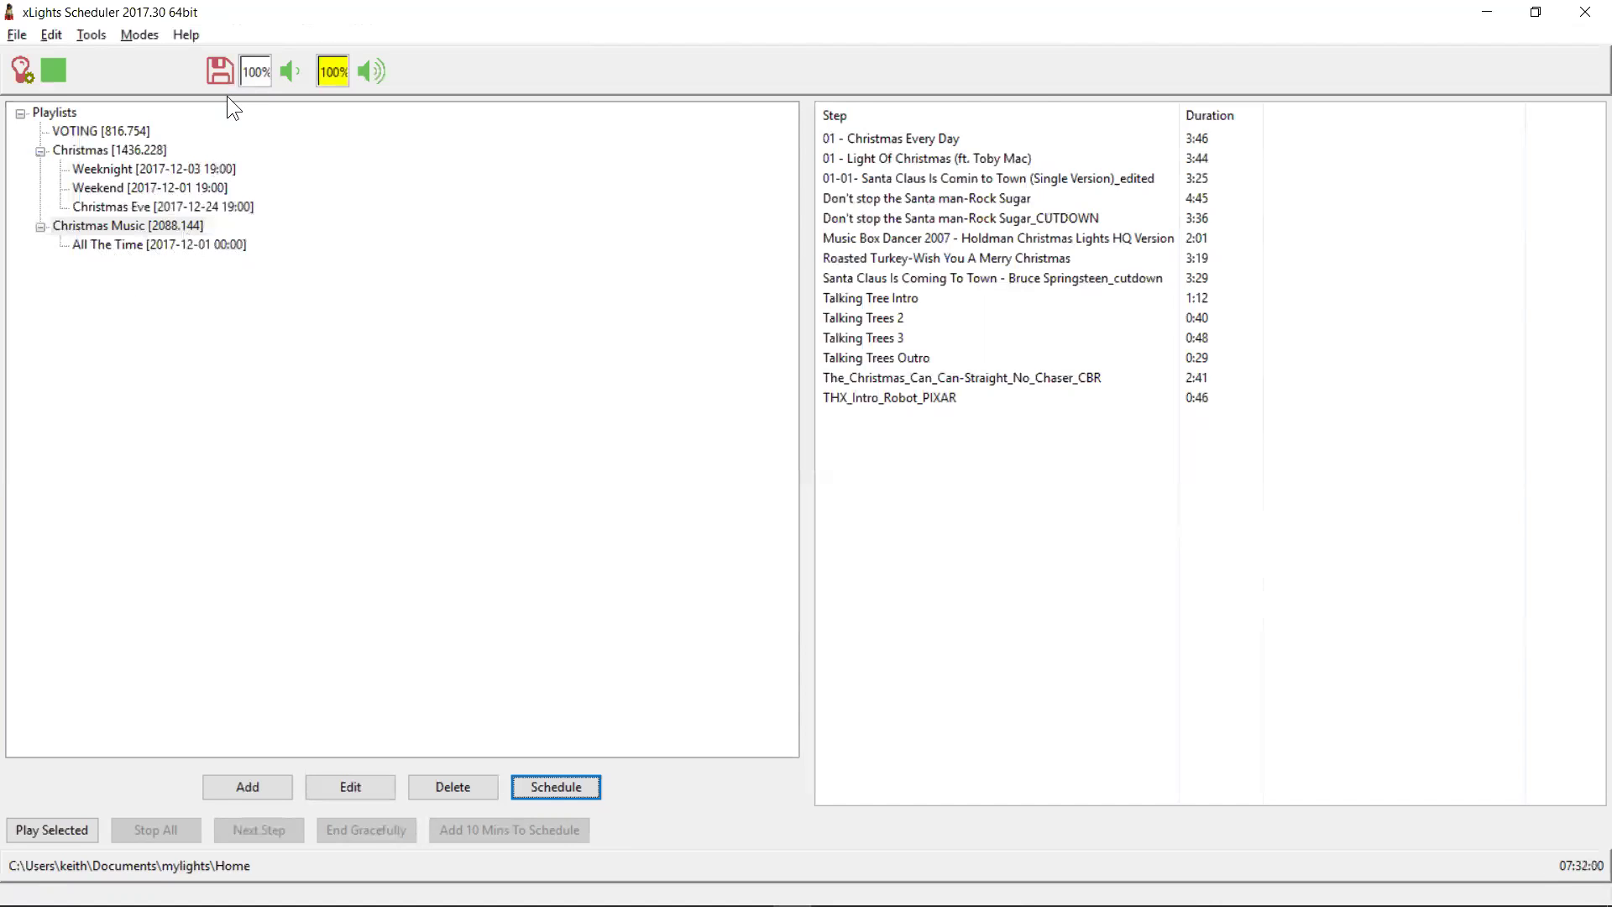
pyautogui.click(219, 72)
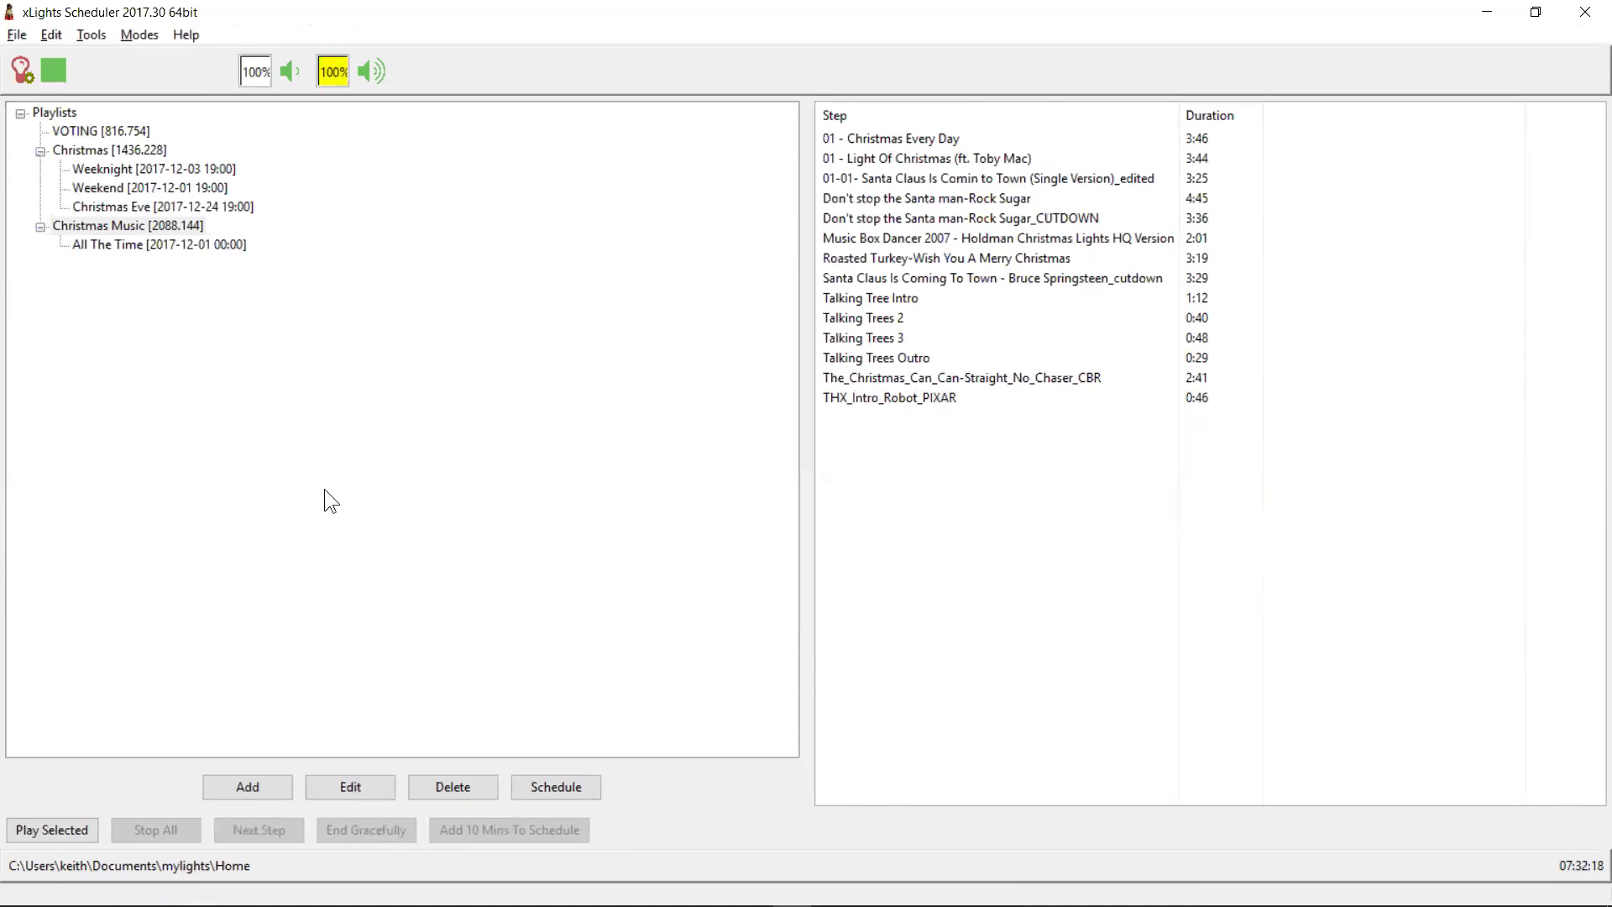
# Try lowering the playback volume and bring it back up to 100%.
pyautogui.click(289, 70)
pyautogui.click(288, 70)
pyautogui.click(289, 71)
pyautogui.click(371, 72)
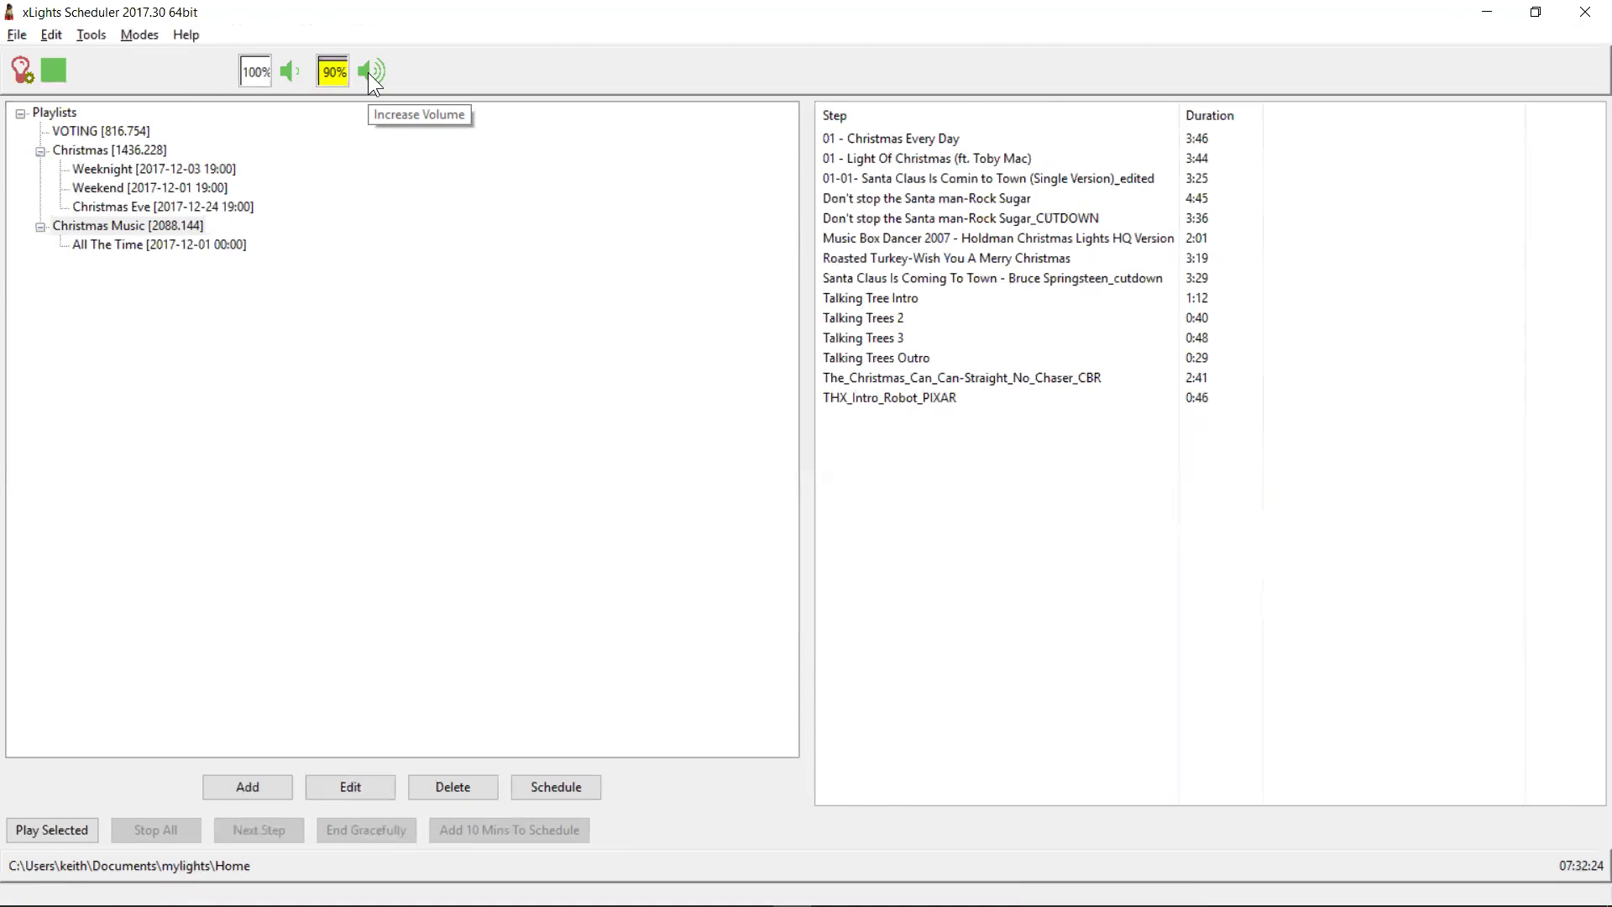
pyautogui.click(334, 72)
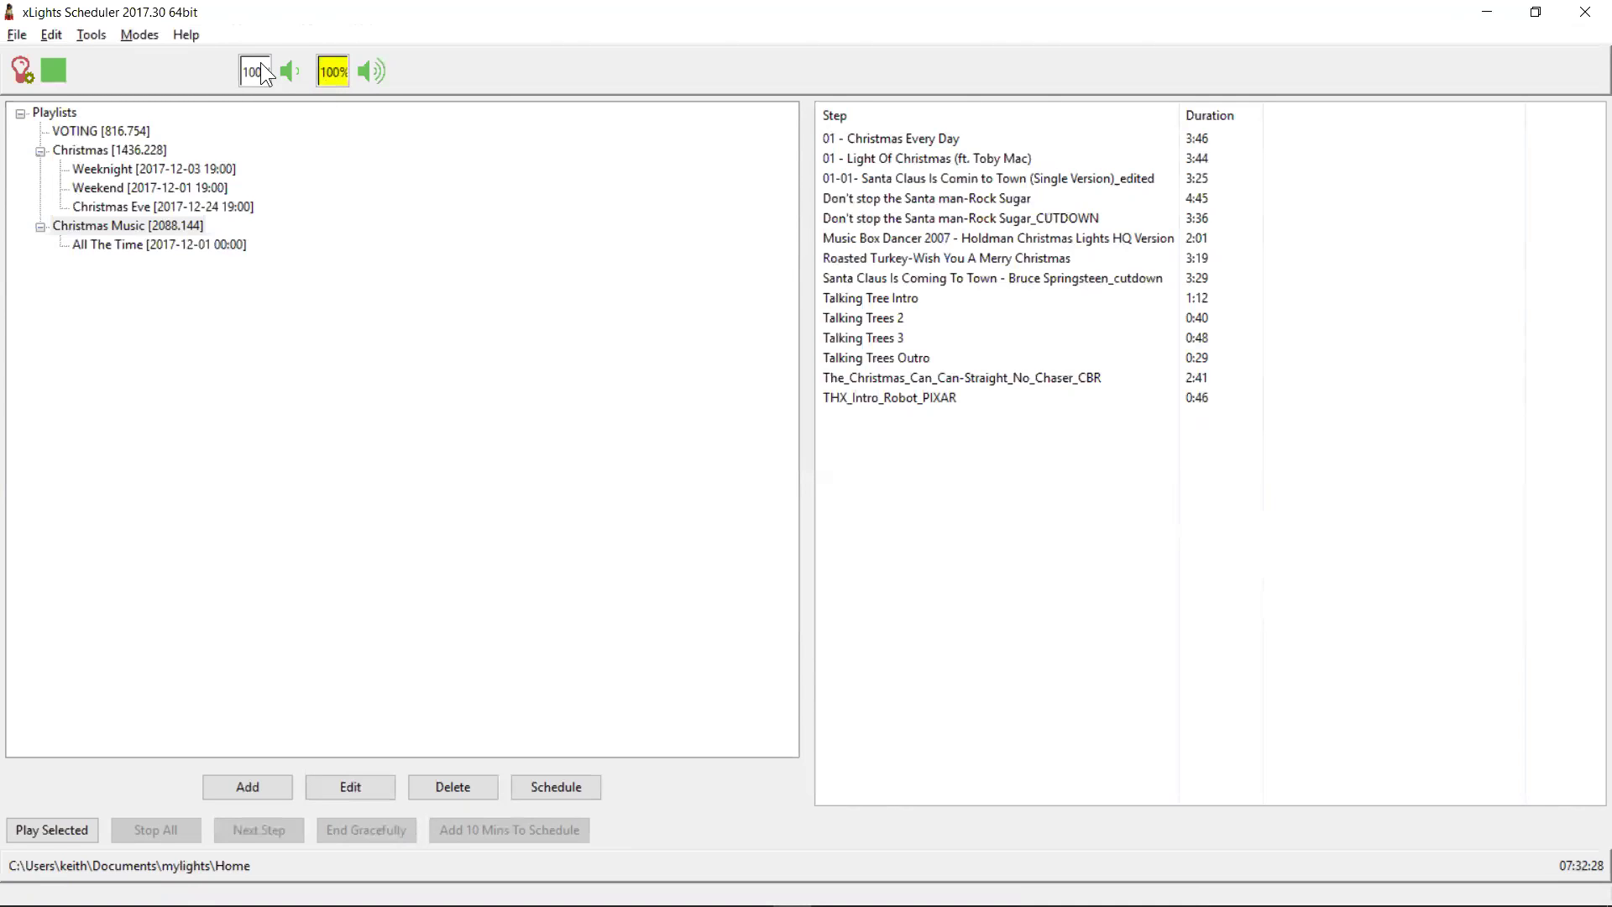
pyautogui.click(283, 72)
pyautogui.click(284, 73)
pyautogui.click(339, 72)
pyautogui.click(372, 73)
pyautogui.click(372, 72)
pyautogui.click(372, 72)
pyautogui.click(372, 72)
# Play the Christmas playlist manually as a test and stop all playback.
pyautogui.click(102, 151)
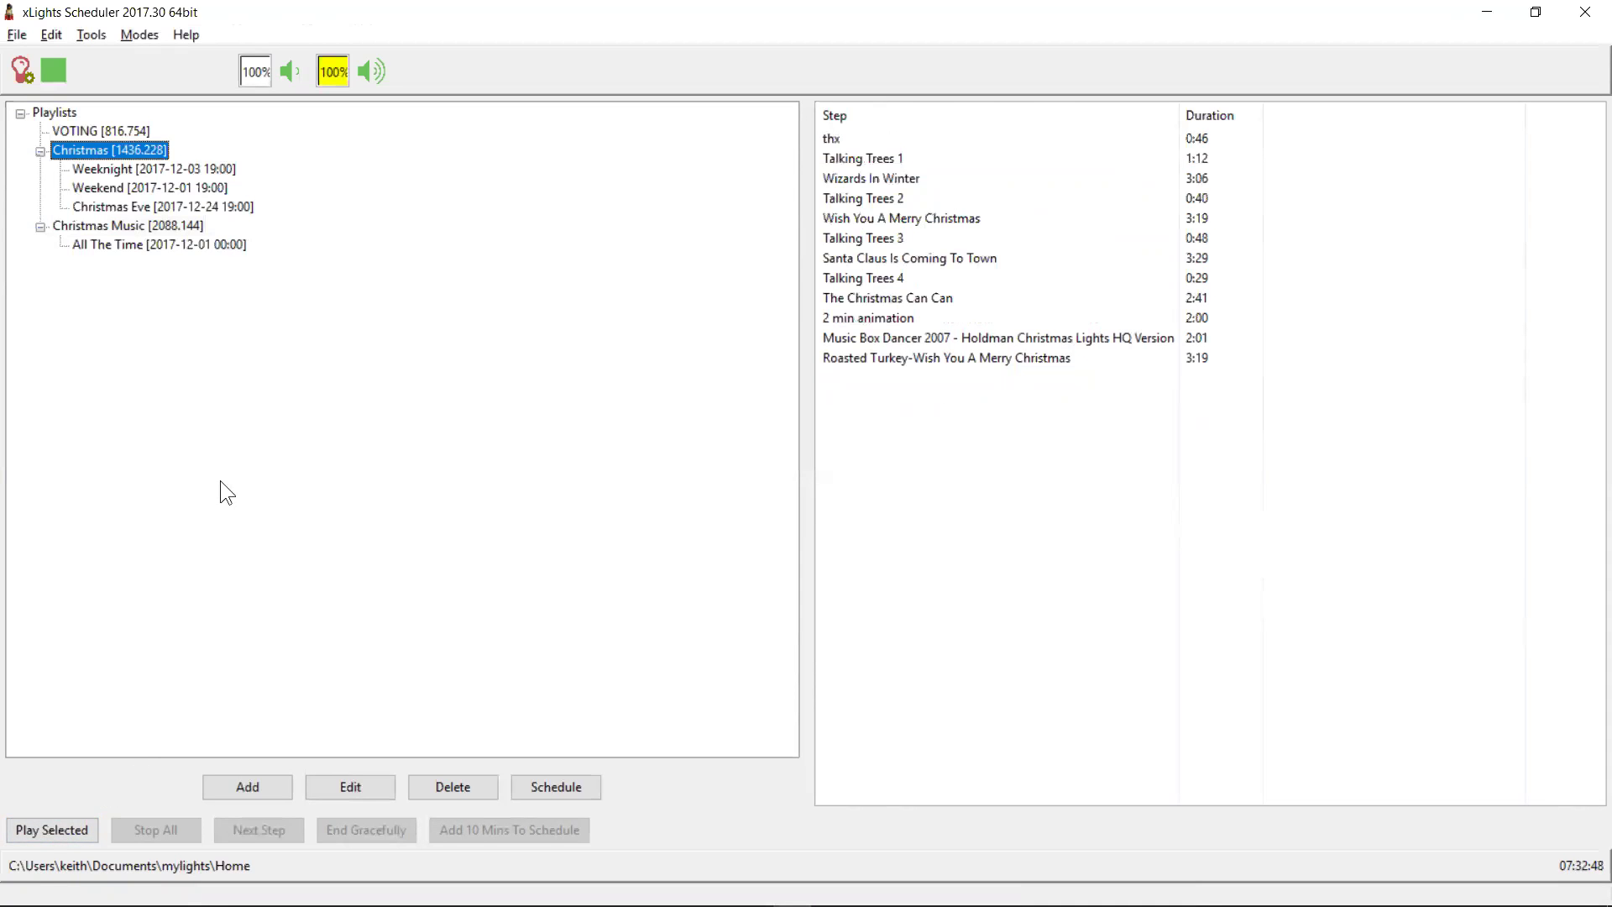
pyautogui.click(132, 170)
pyautogui.click(959, 282)
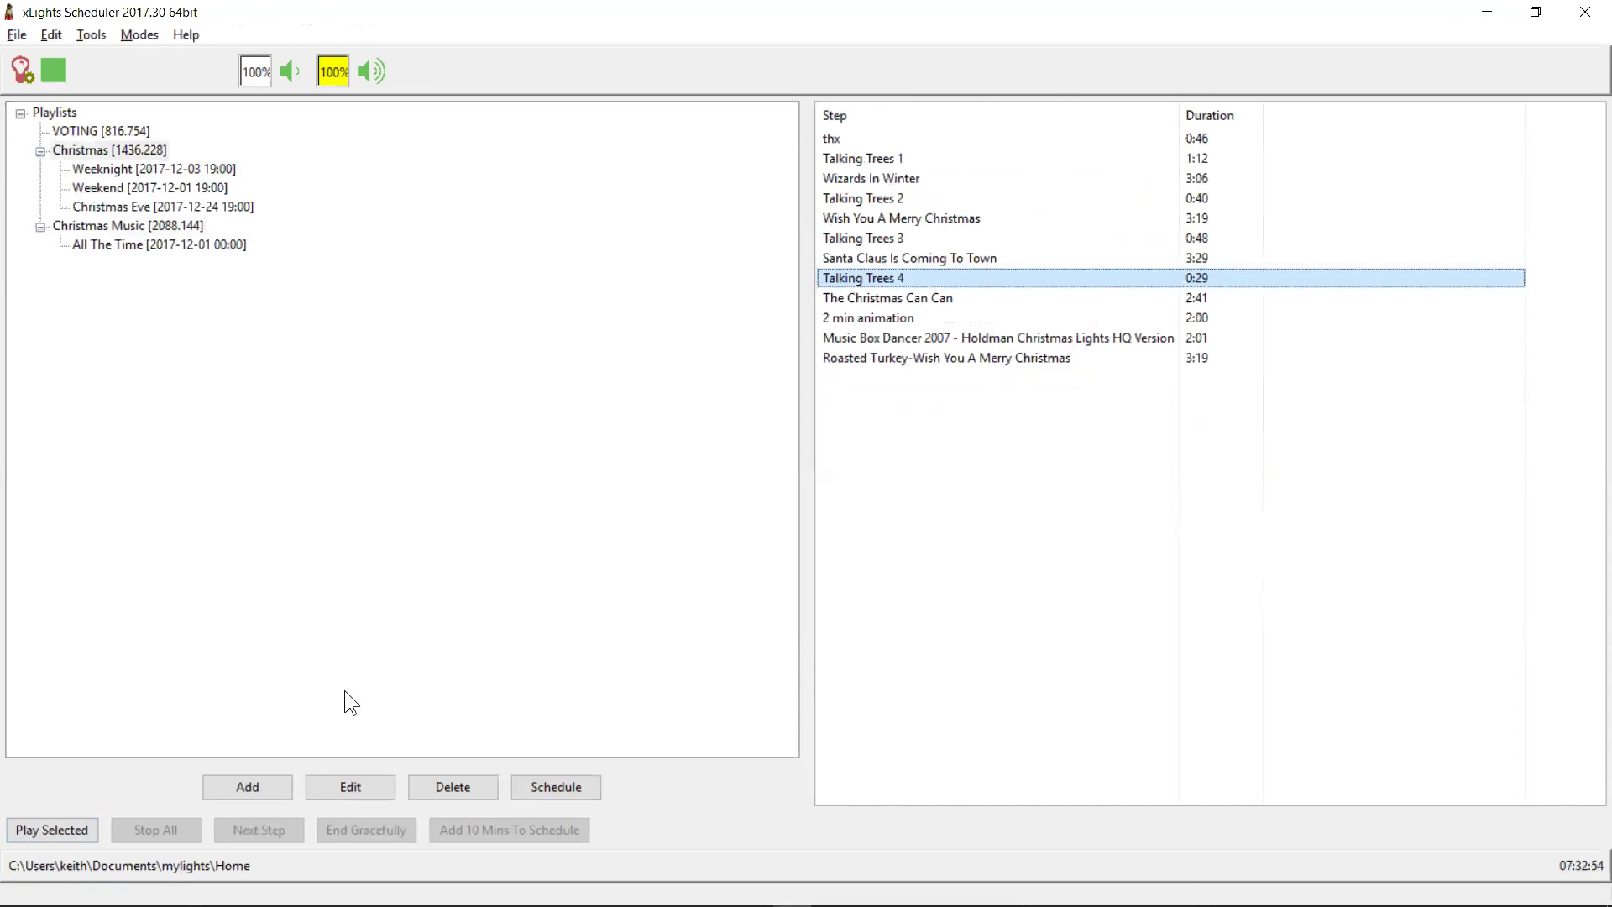
pyautogui.click(65, 830)
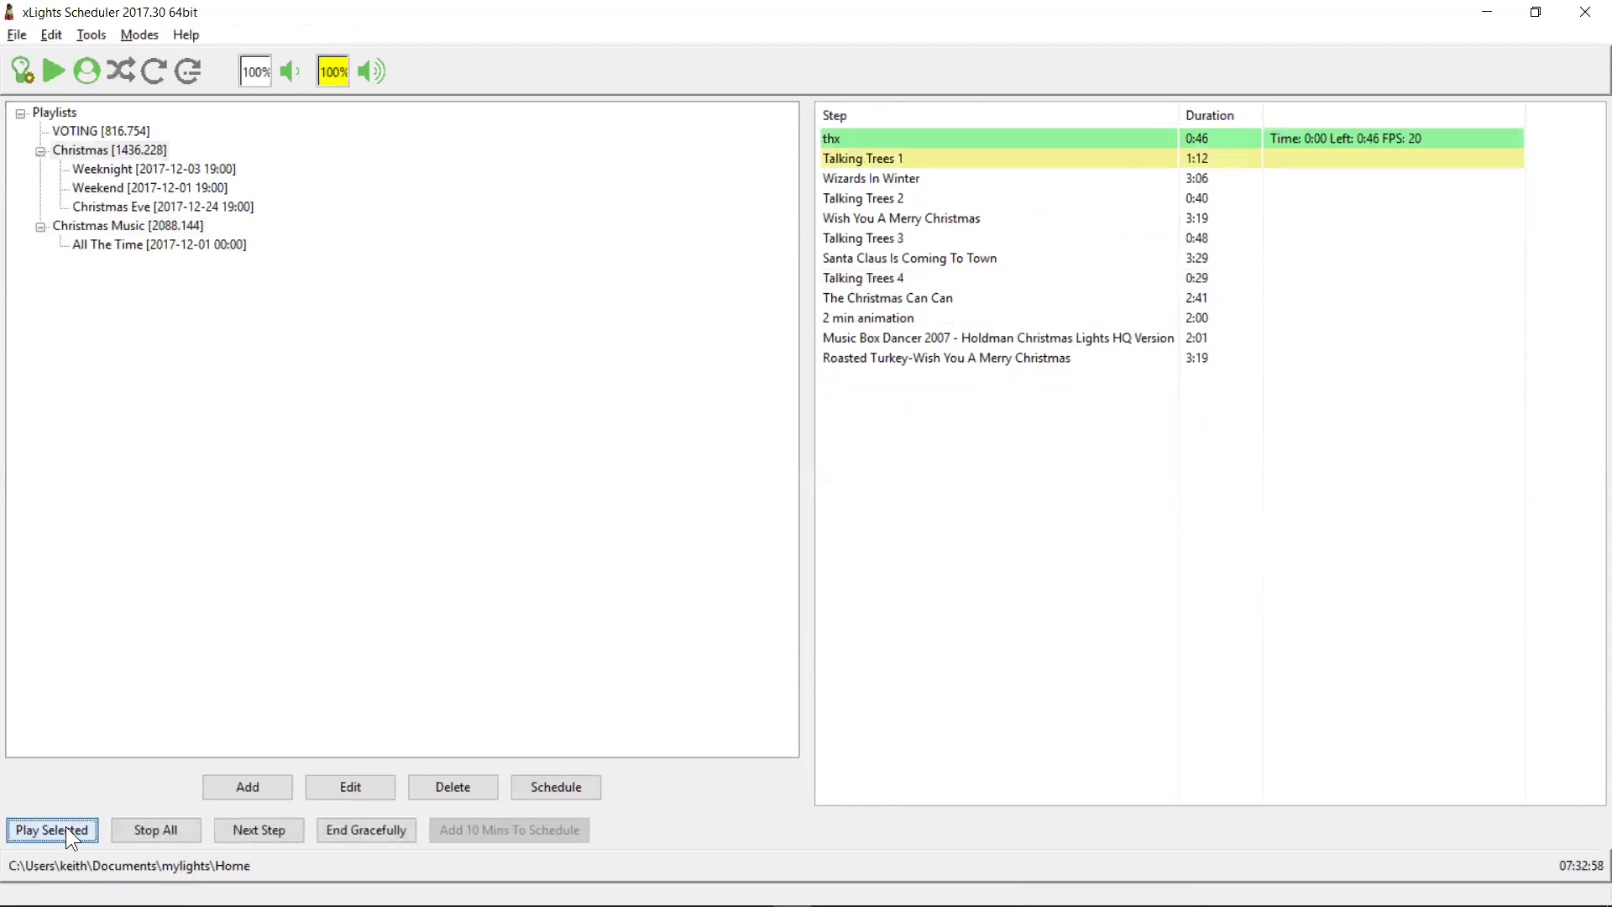
pyautogui.click(163, 831)
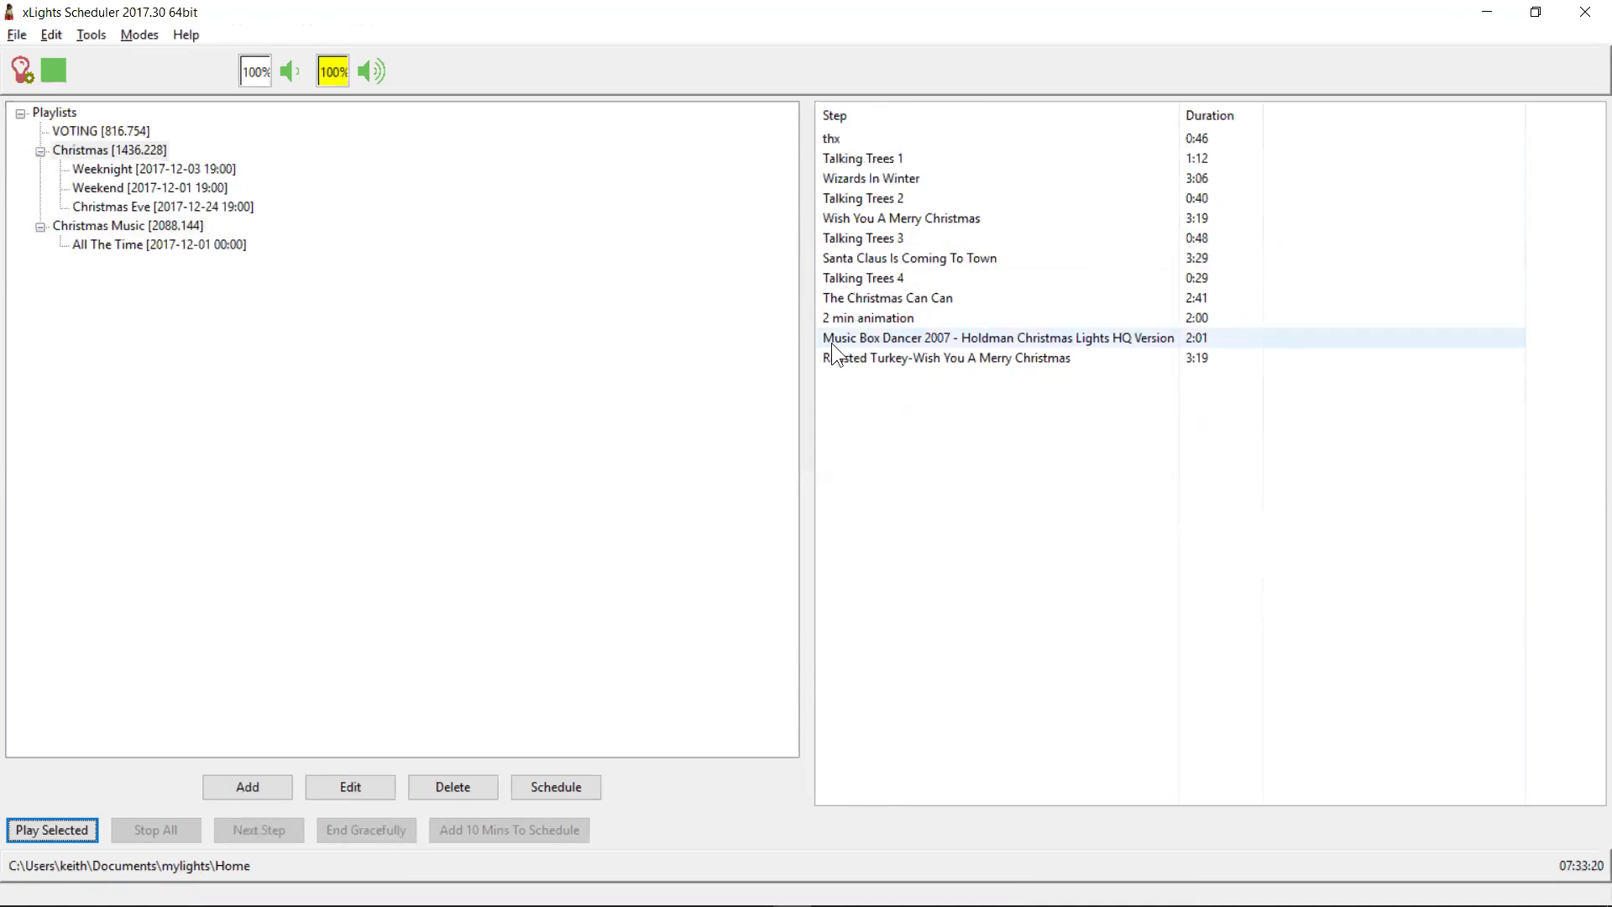
# Add a new custom button labelled Play Wizards in the scheduler's options.
pyautogui.click(887, 176)
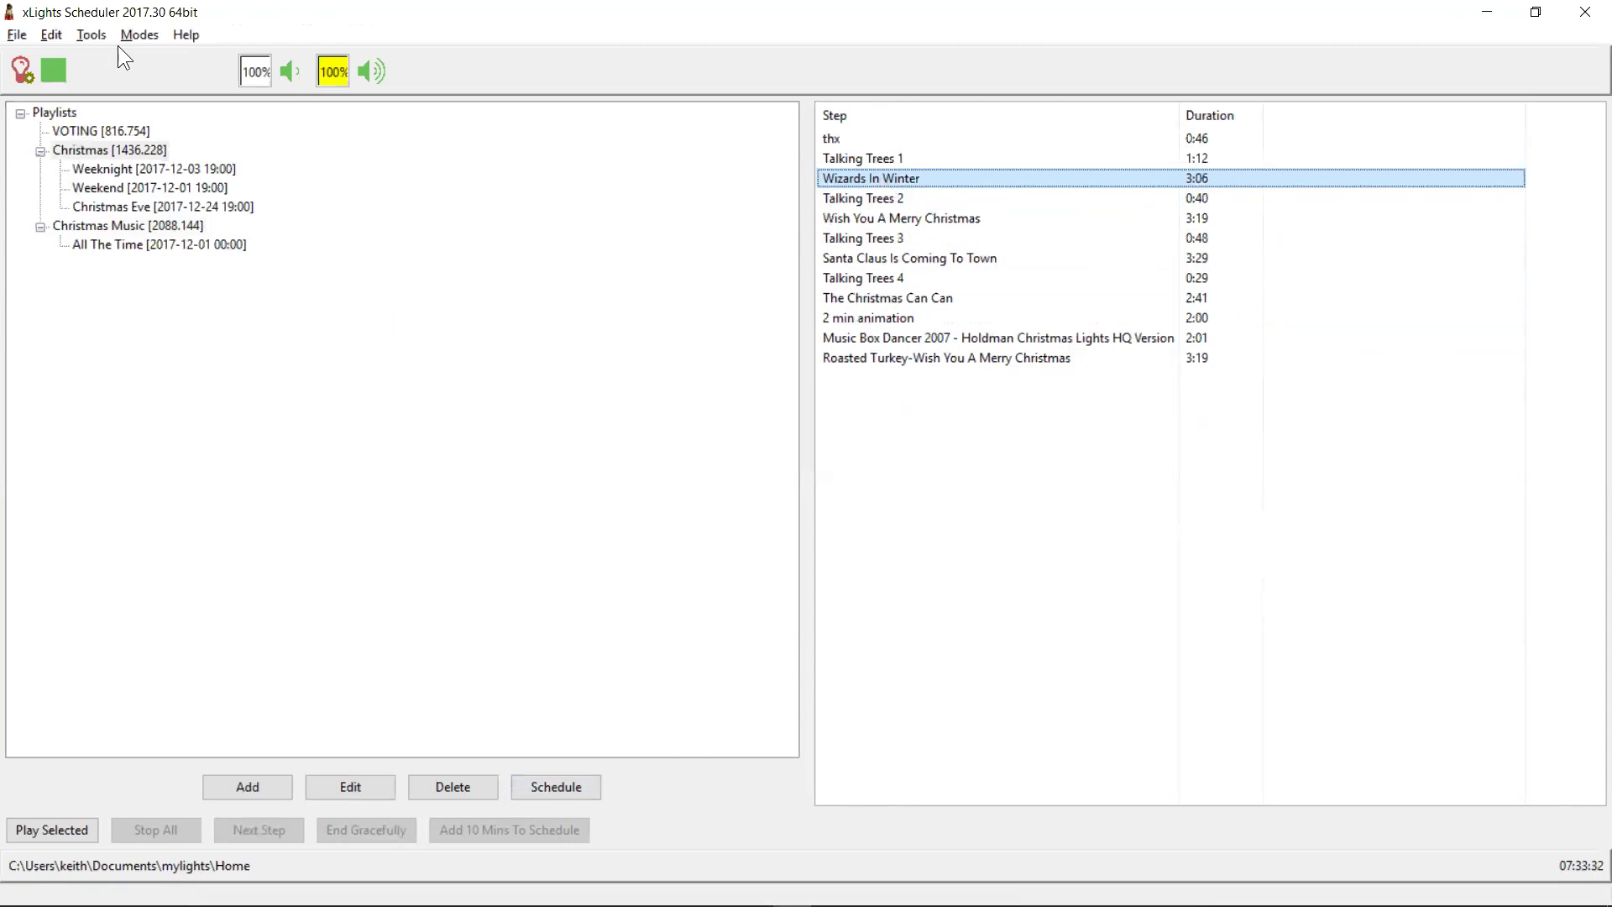
pyautogui.click(51, 34)
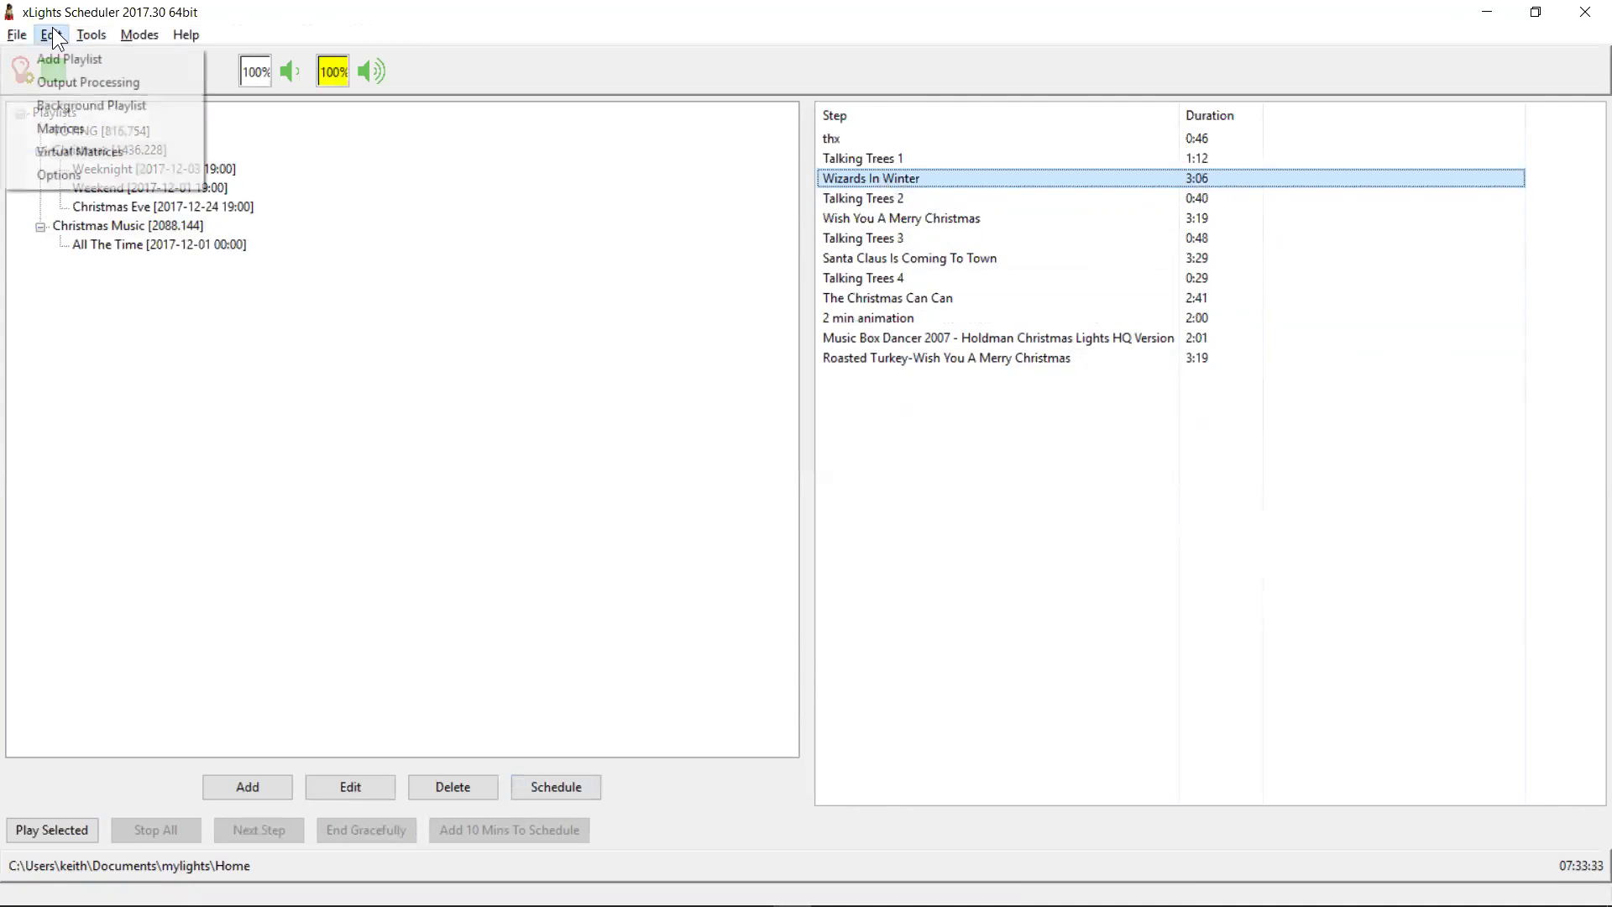
pyautogui.click(76, 173)
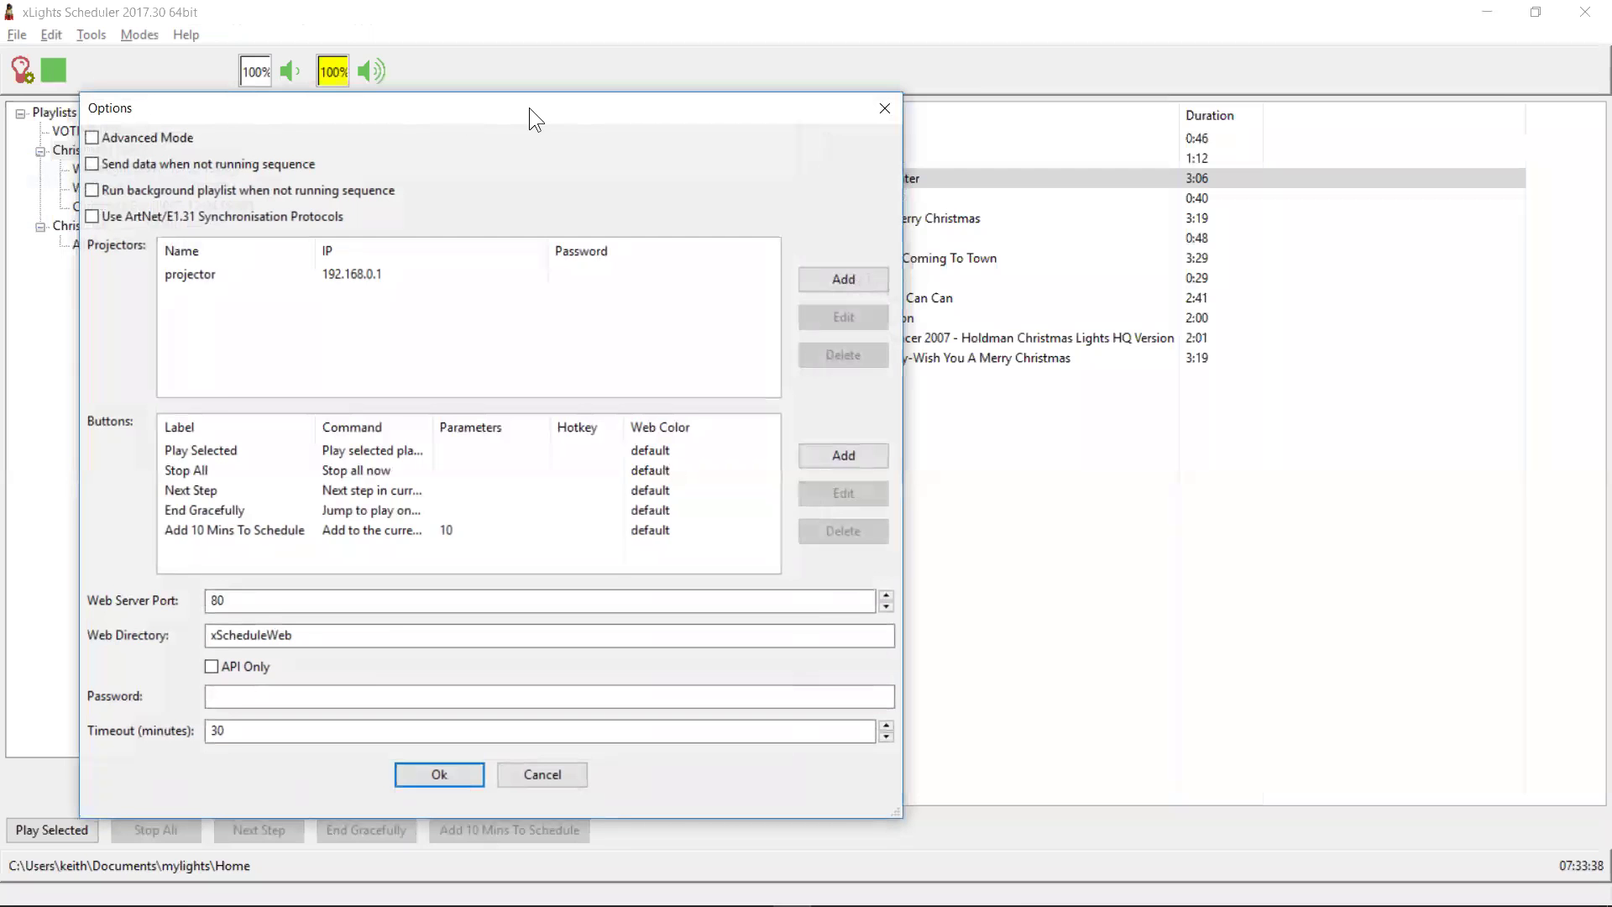
pyautogui.moveTo(528, 107); pyautogui.dragTo(989, 92)
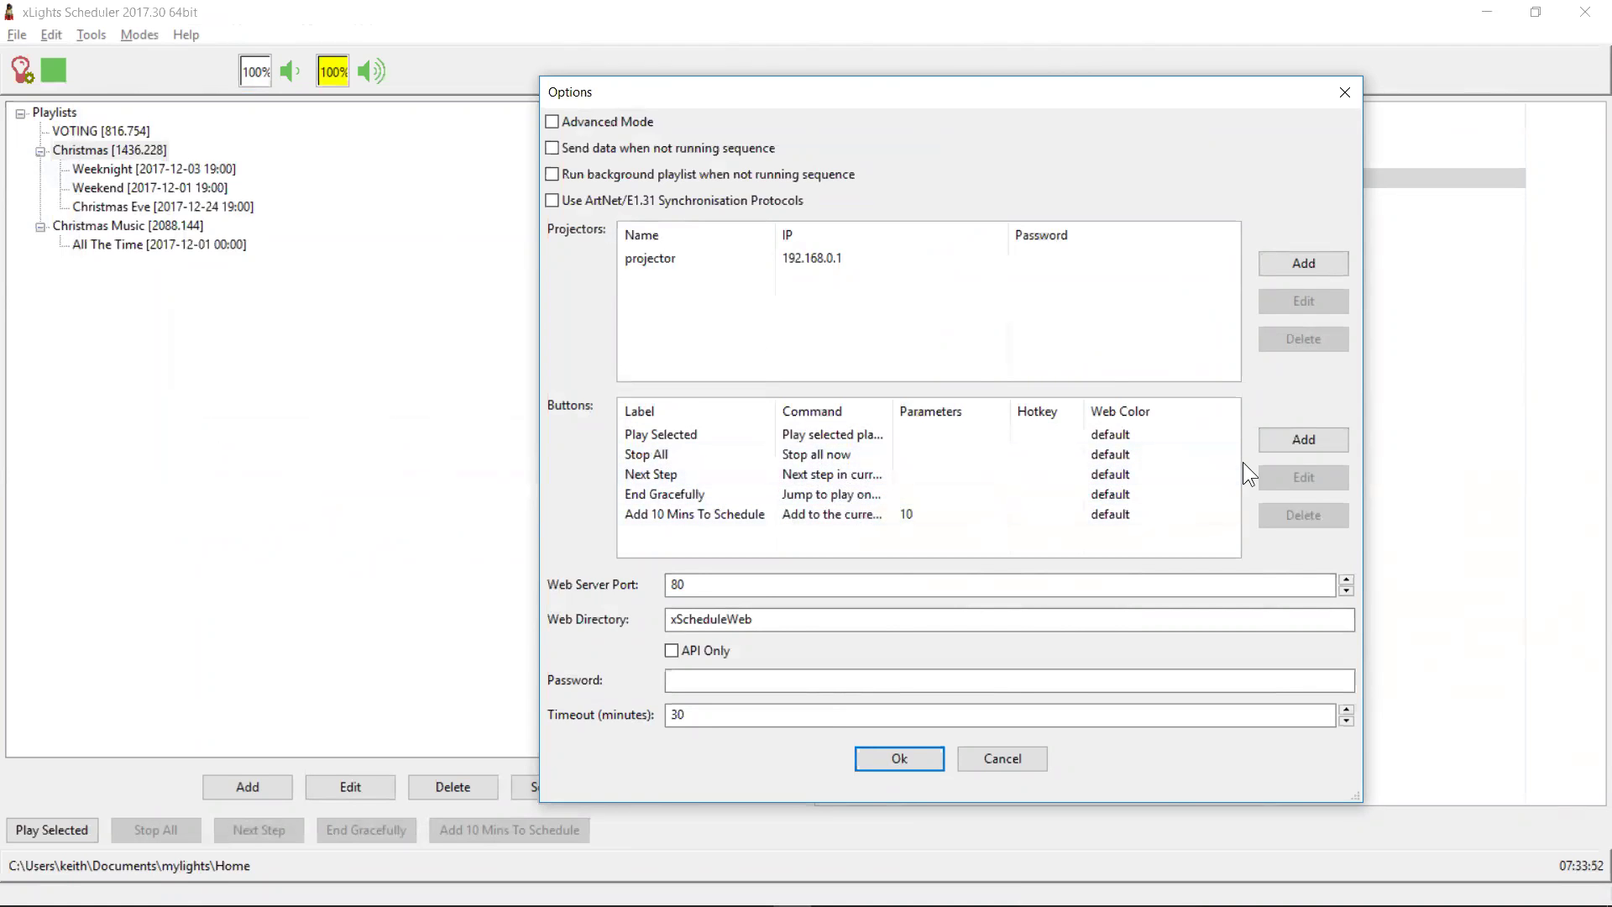
pyautogui.click(1293, 442)
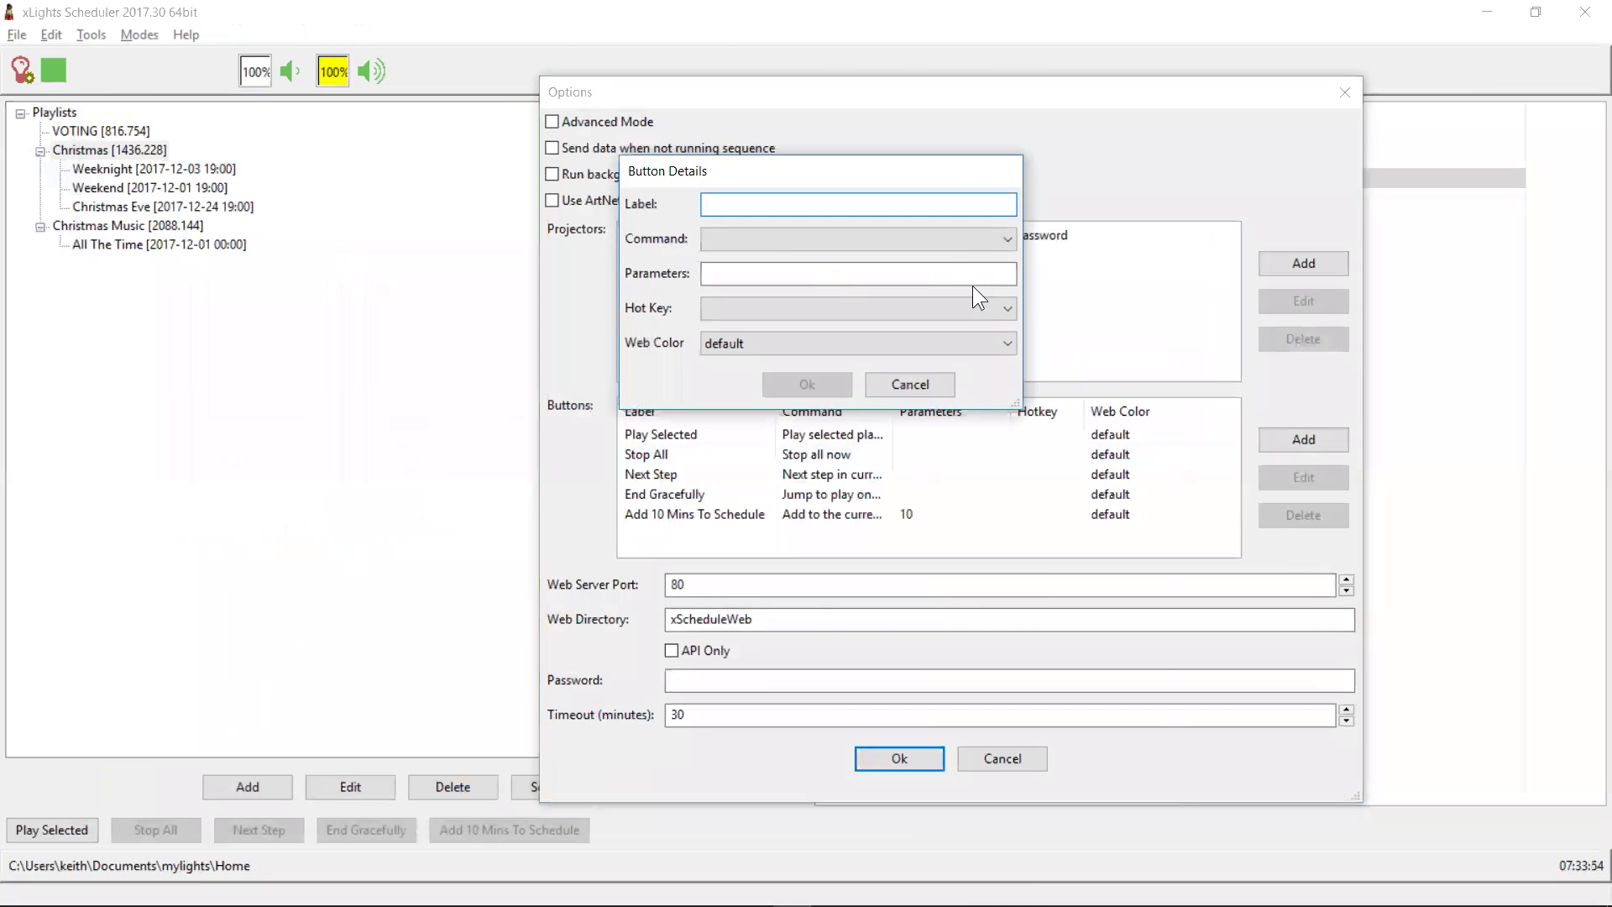
pyautogui.write('Play Wizards')
pyautogui.press('Tab')
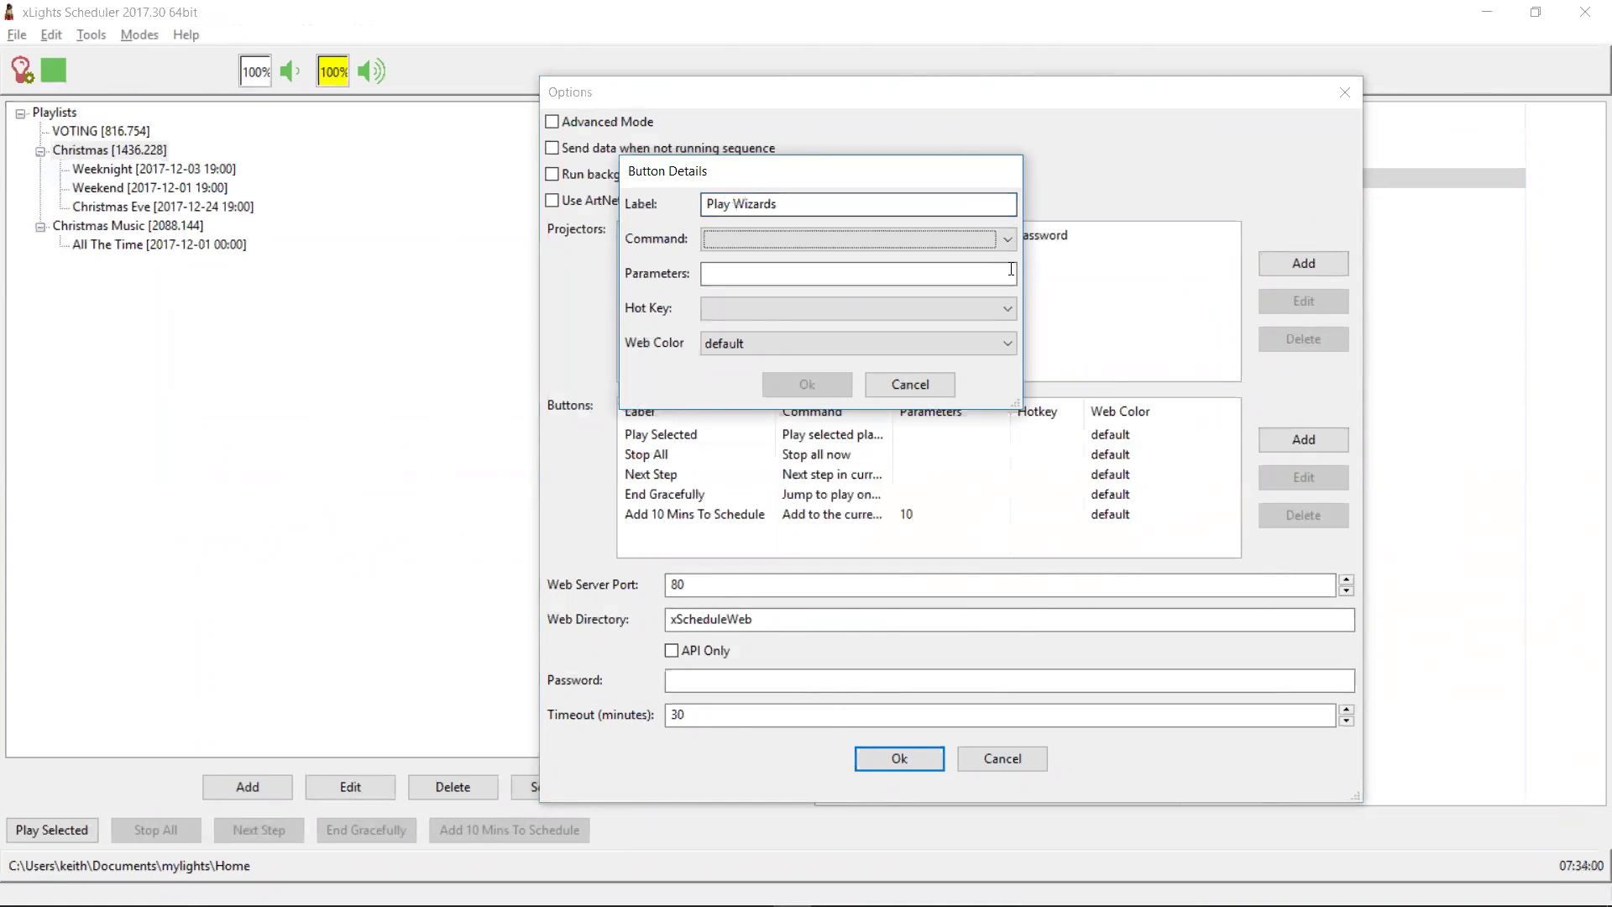
# Assign the command "Play specified playlist step once only" to the Play Wizards button.
pyautogui.click(1007, 240)
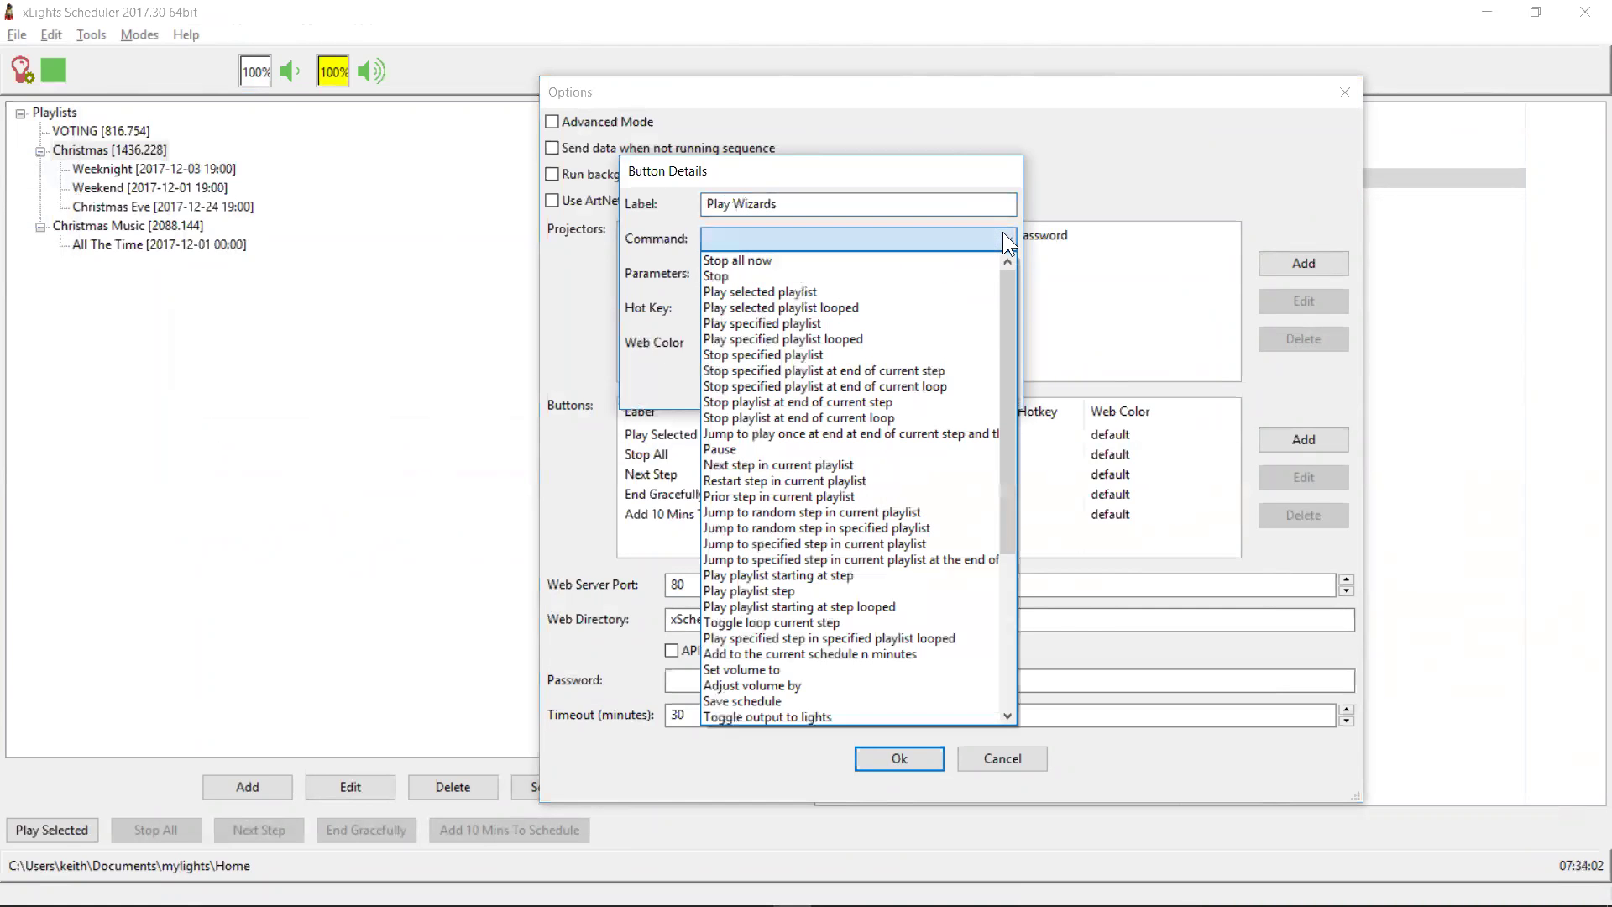
pyautogui.moveTo(1006, 289); pyautogui.dragTo(1027, 247)
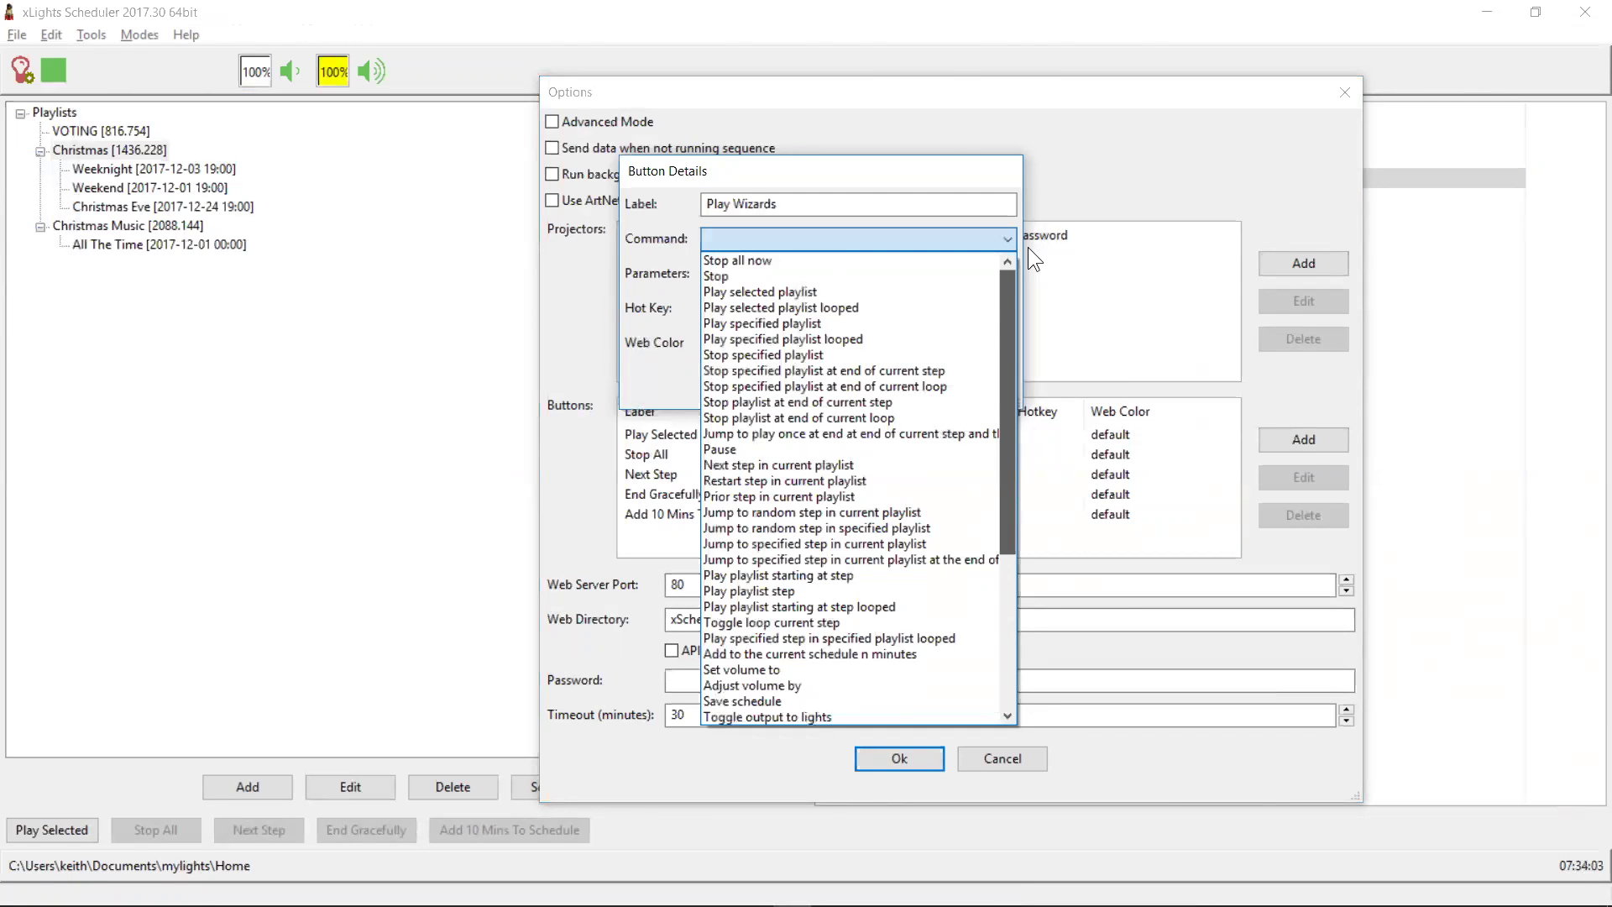
pyautogui.moveTo(1026, 255); pyautogui.dragTo(1012, 450)
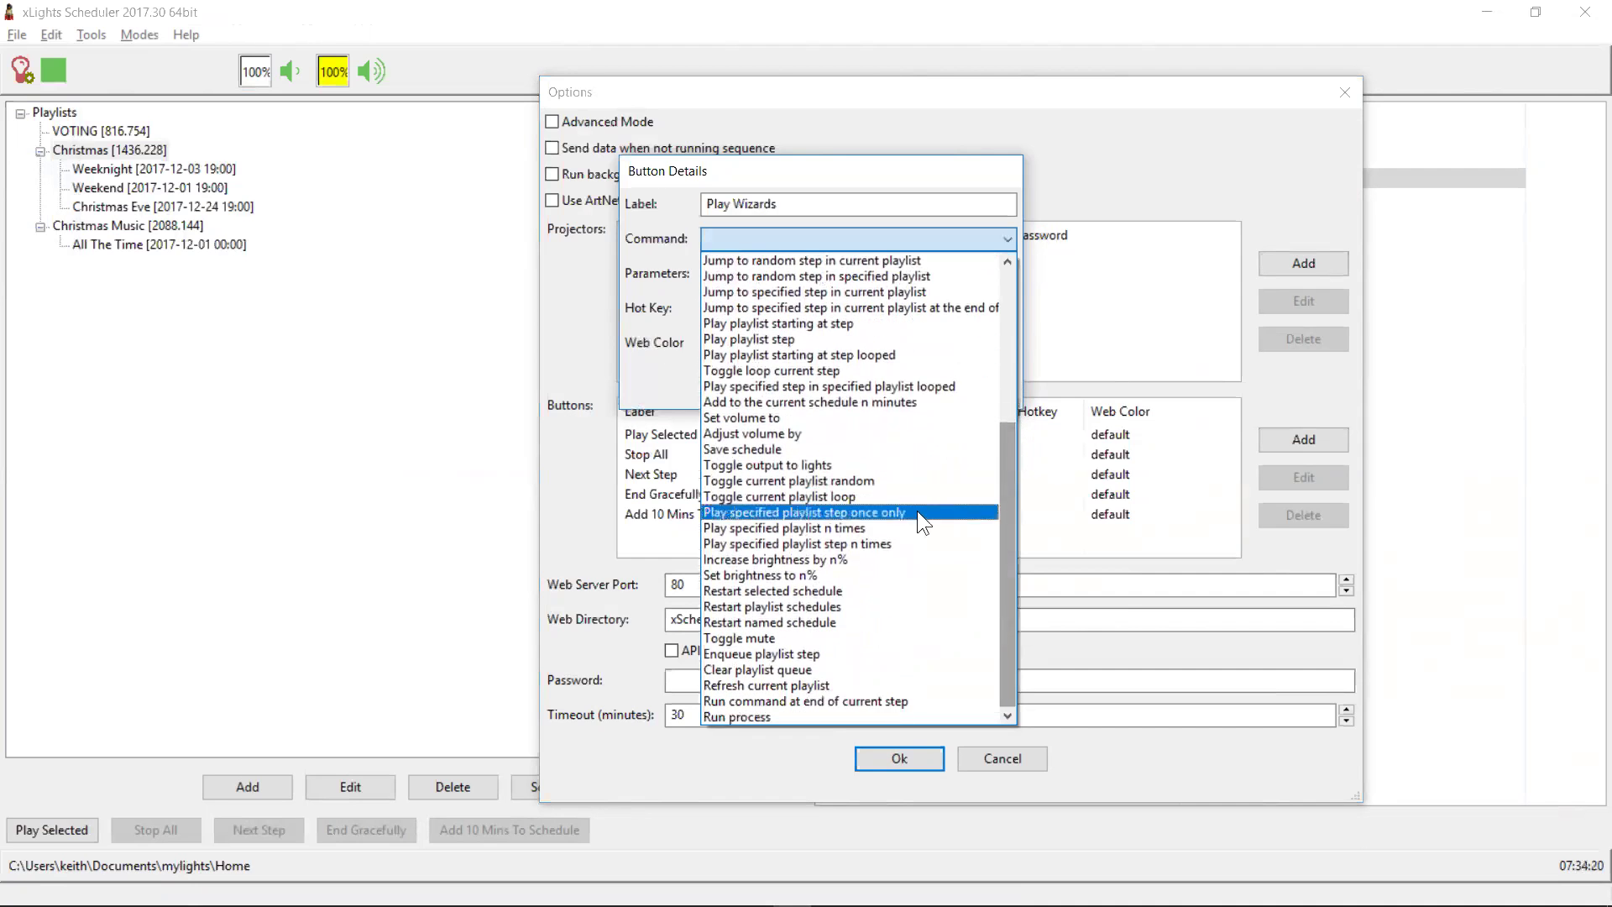
pyautogui.click(841, 509)
pyautogui.click(725, 275)
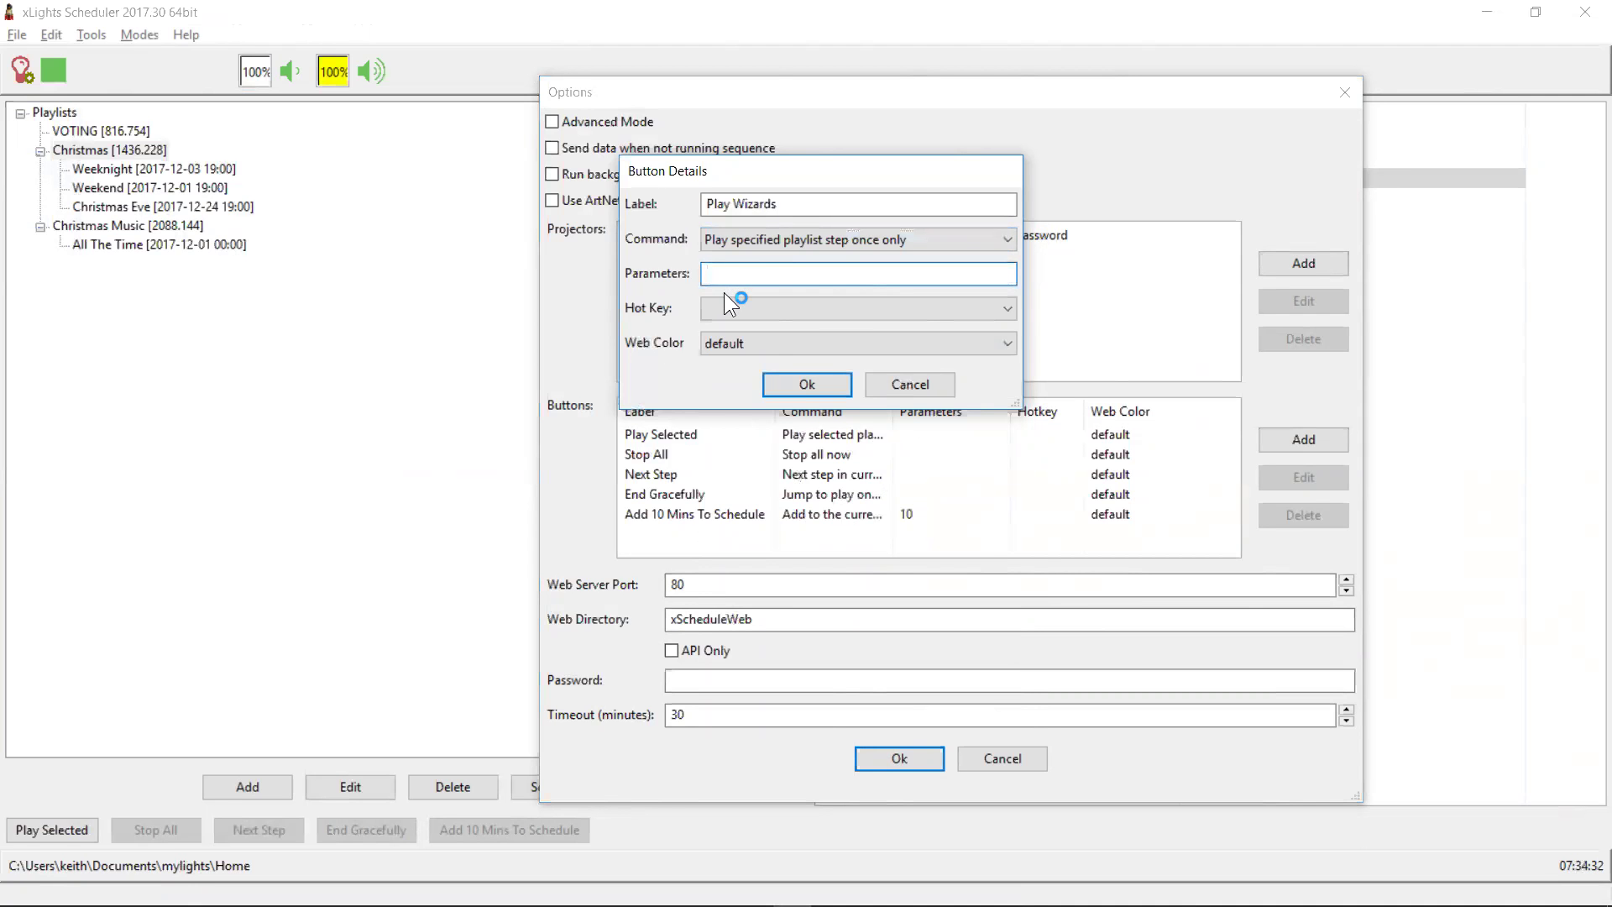
# Switch to Chrome and bring up the smeighan/xLights repository on GitHub.
pyautogui.hotkey('alt', 'Tab')
pyautogui.hotkey('alt', 'Tab')
pyautogui.hotkey('alt', 'Tab')
pyautogui.hotkey('alt', 'Tab')
pyautogui.hotkey('alt', 'Tab')
pyautogui.hotkey('alt', 'Tab')
pyautogui.hotkey('alt', 'Tab')
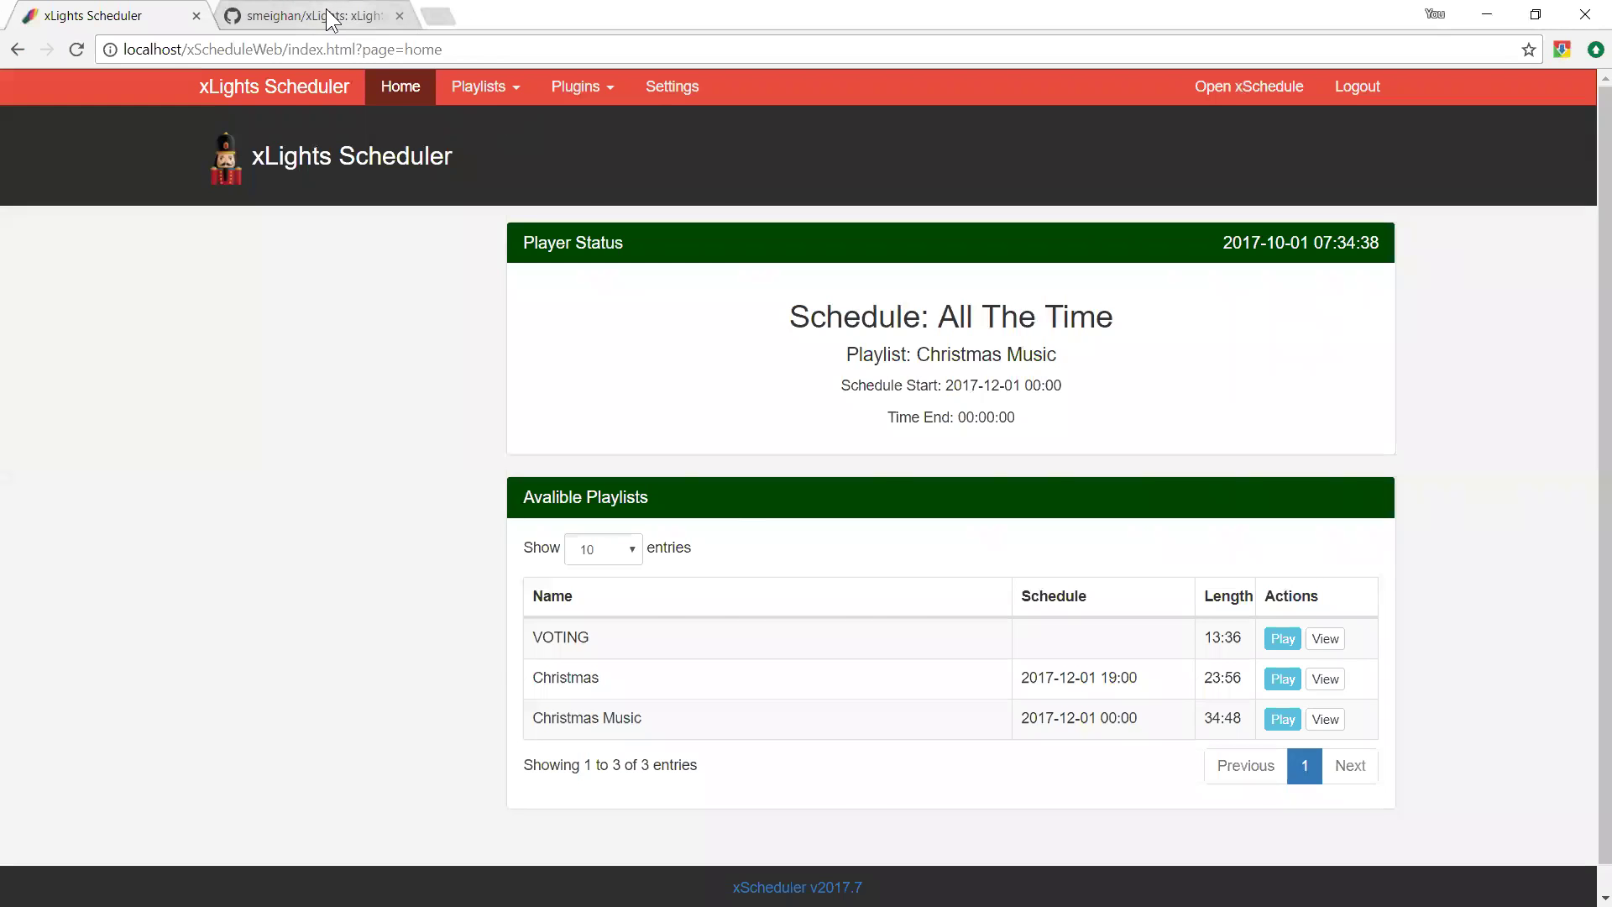
pyautogui.click(331, 21)
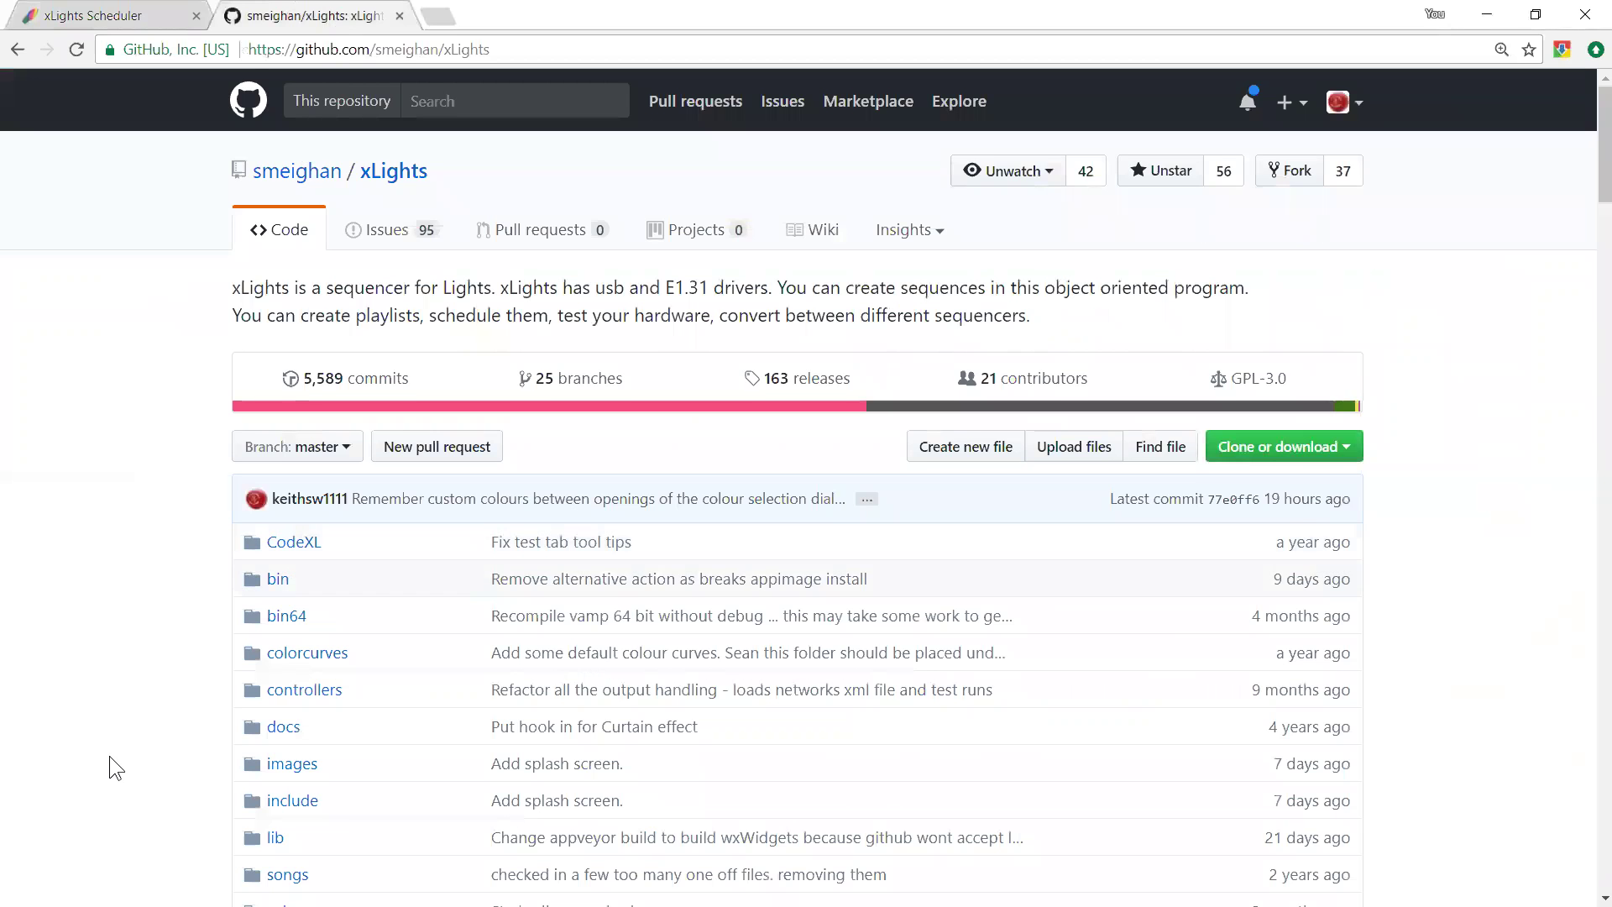
# Open API Documentation.txt from the repository's xSchedule folder.
pyautogui.scroll(-2, 109, 755)
pyautogui.scroll(1, 109, 755)
pyautogui.scroll(-5, 109, 767)
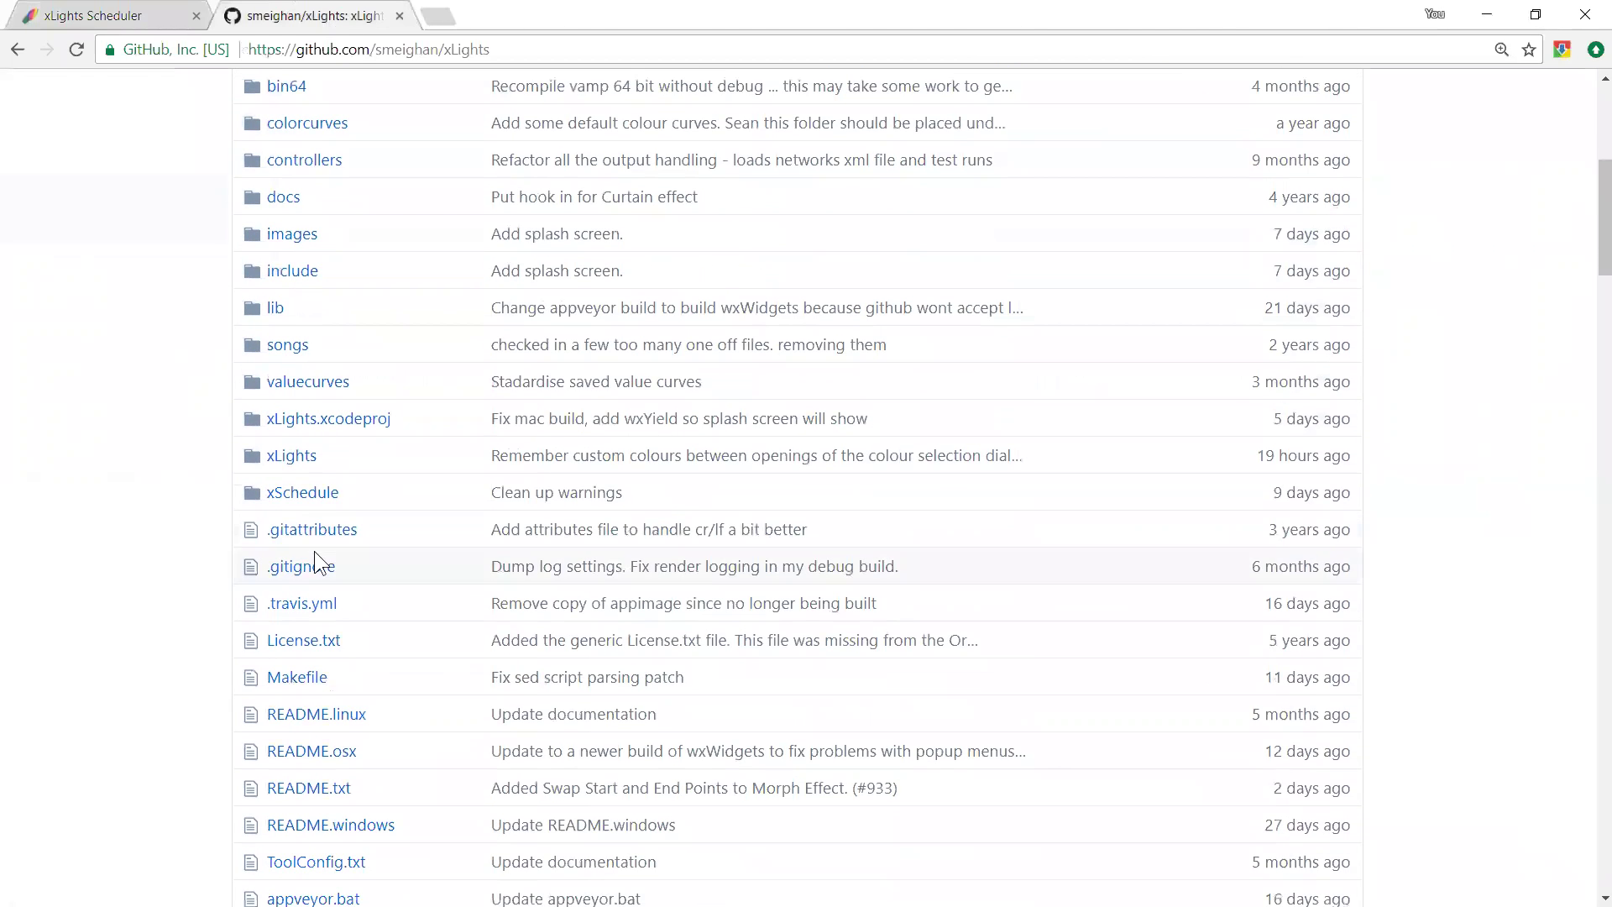
pyautogui.click(312, 495)
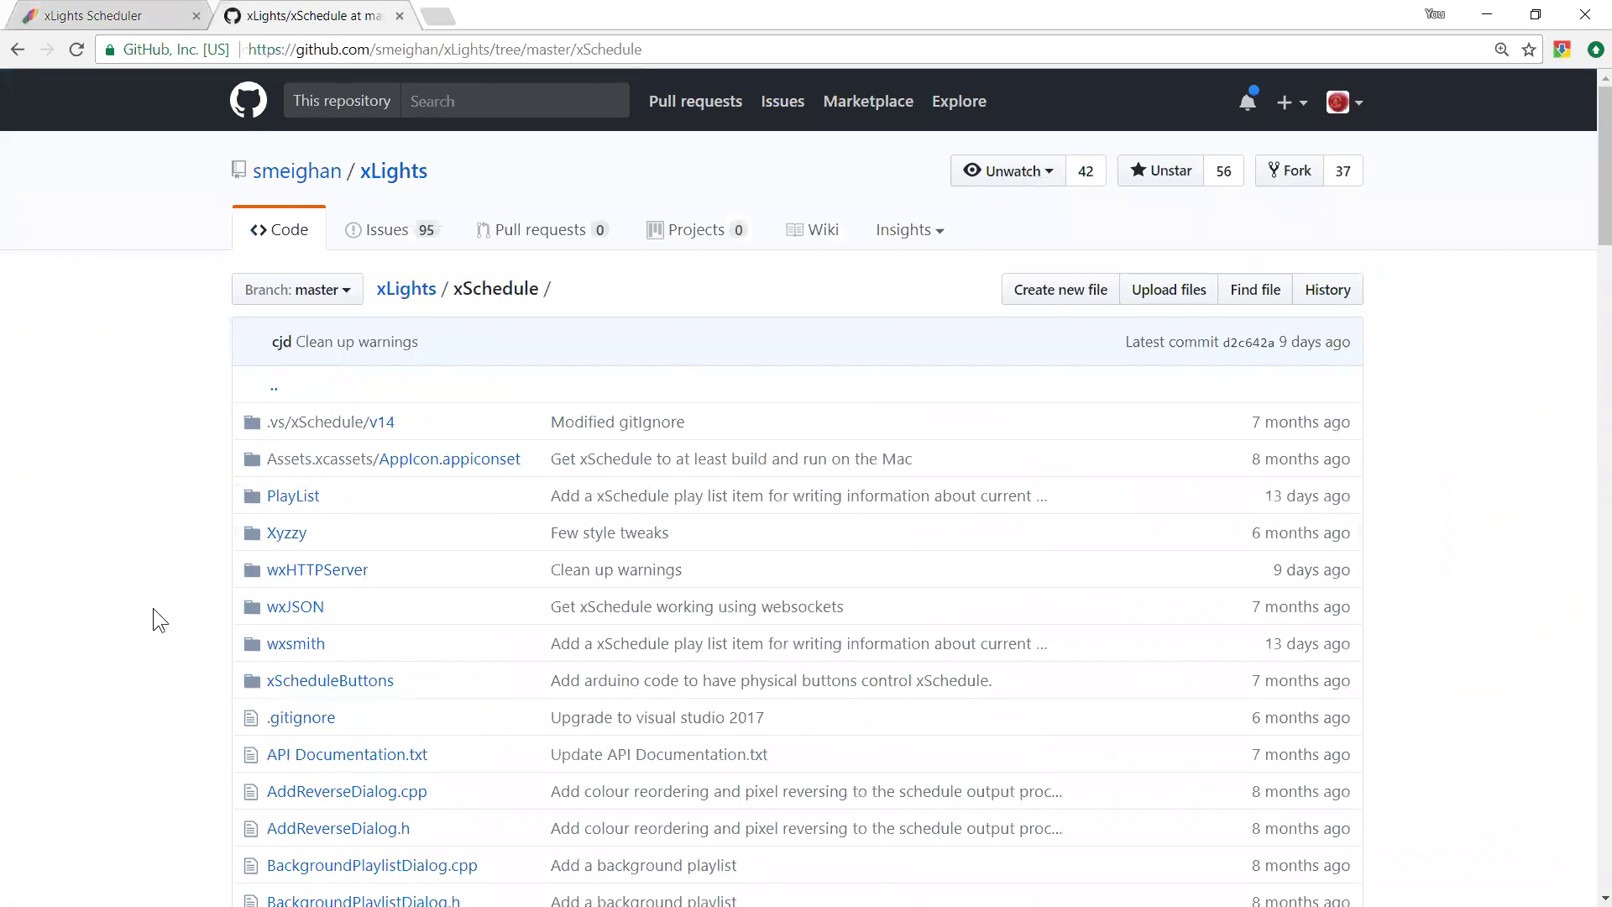
pyautogui.scroll(-1, 153, 608)
pyautogui.scroll(-3, 153, 608)
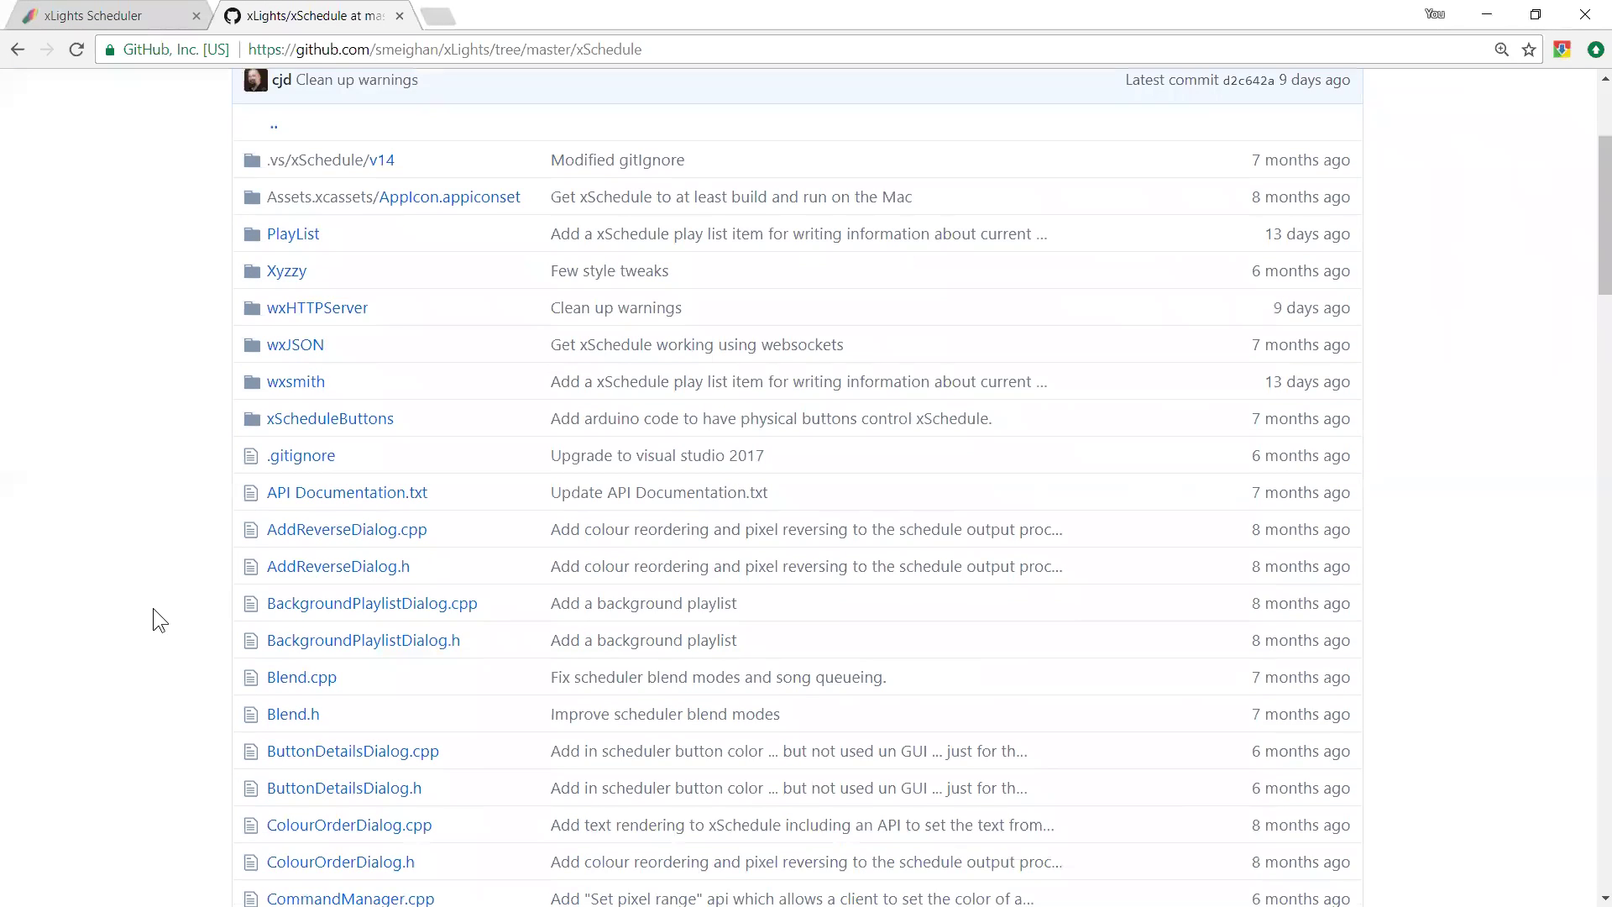
pyautogui.click(323, 460)
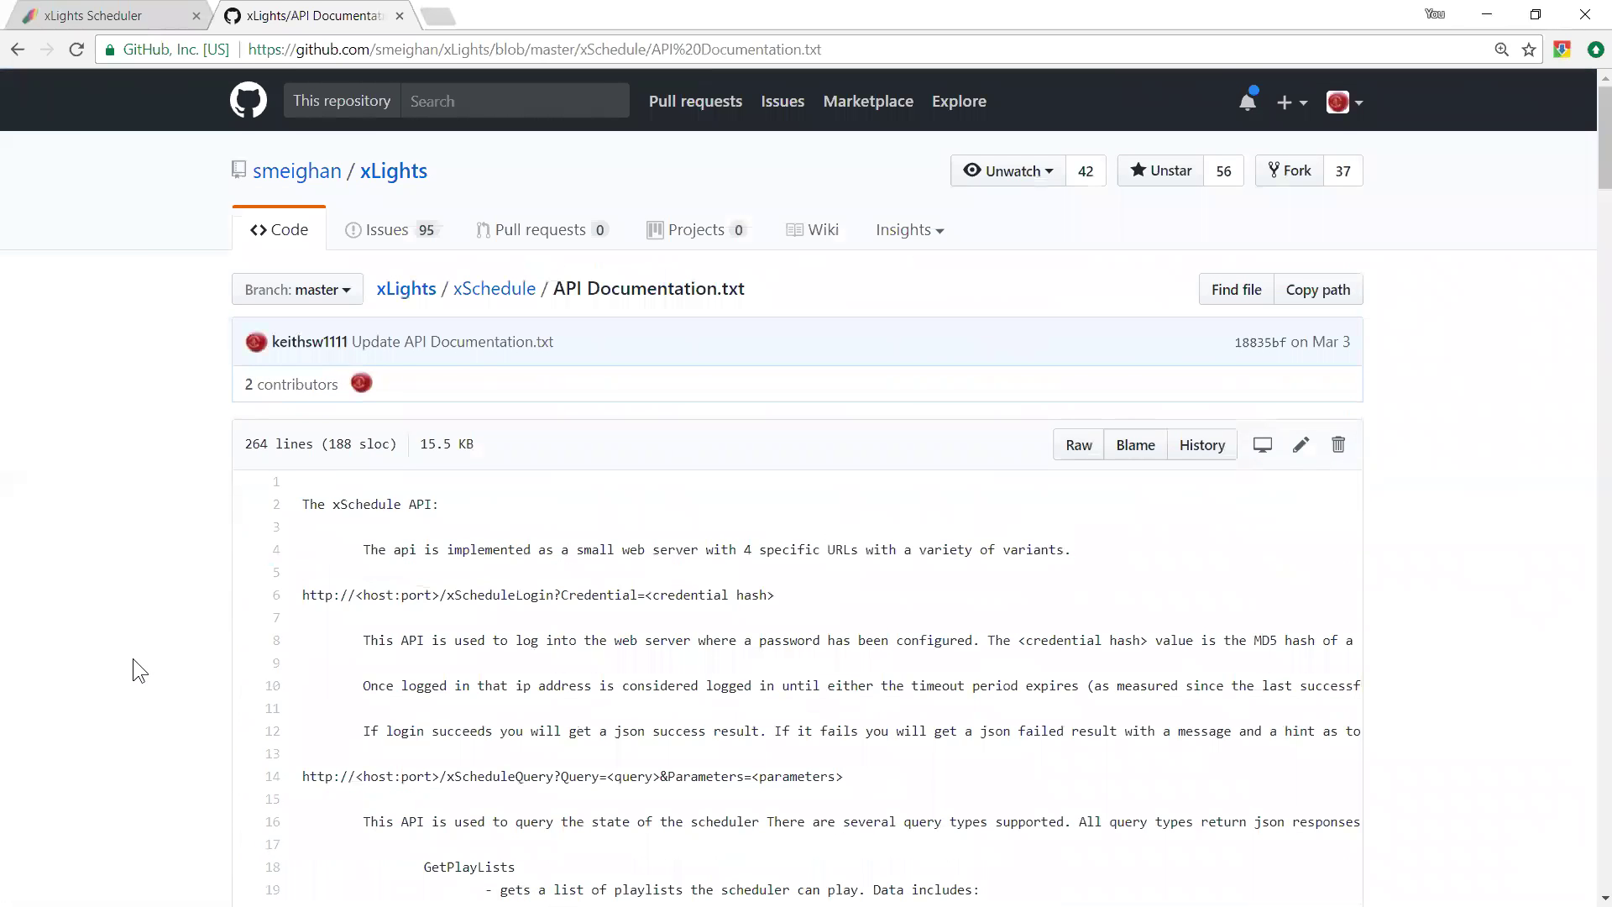
# Search the API documentation for "Play specifie" and examine the parameters of the "Play specified playlist step once only" command.
pyautogui.scroll(-3, 133, 659)
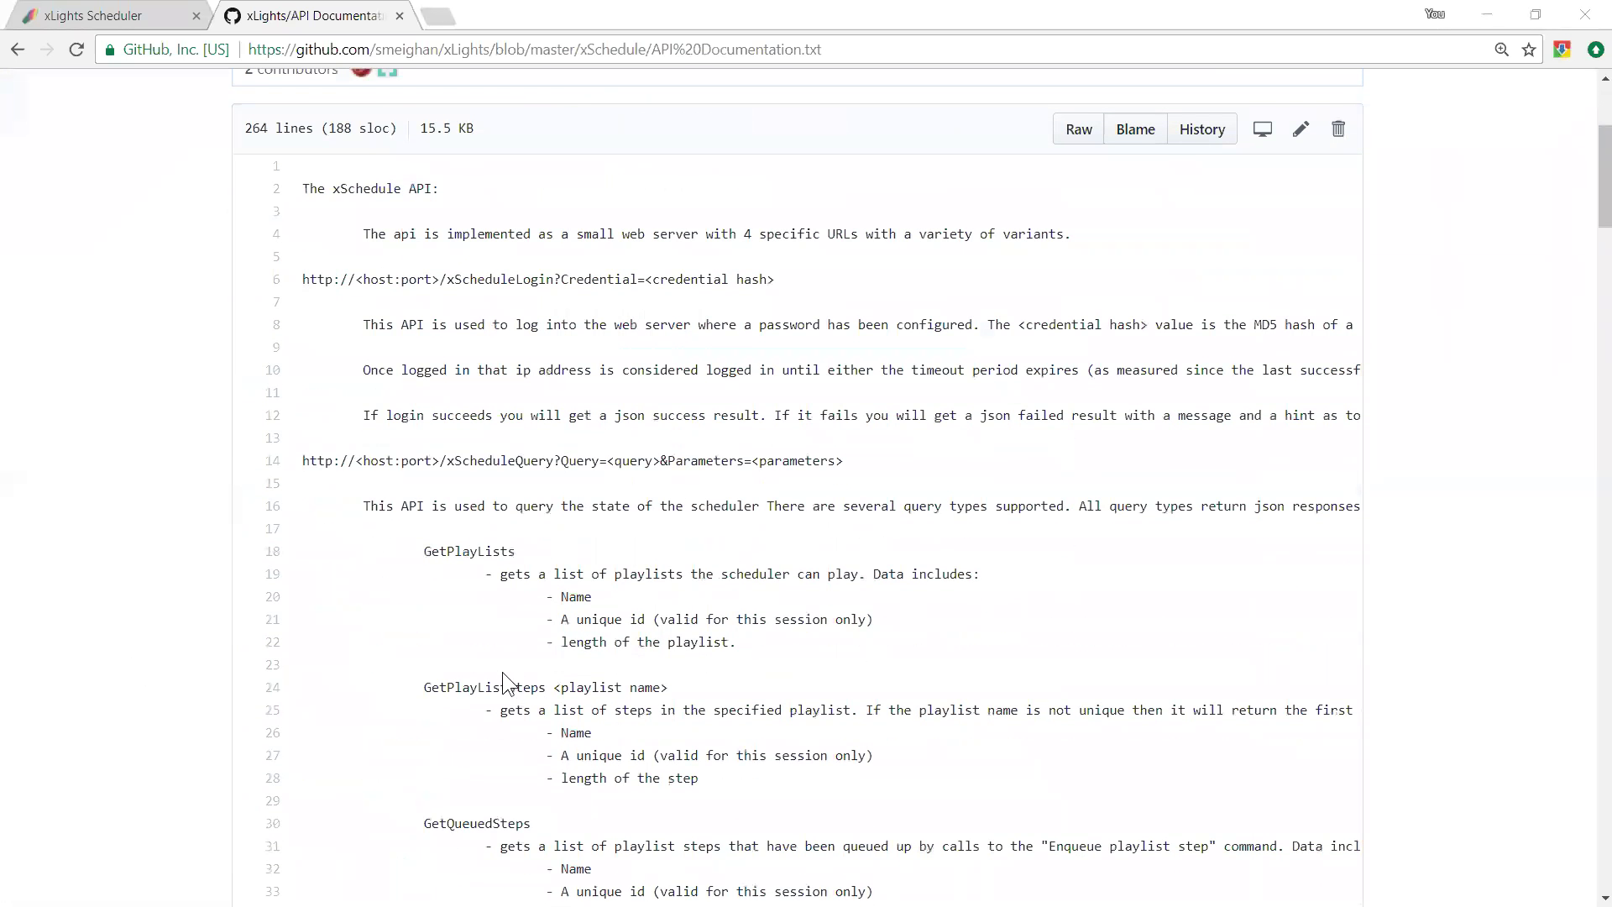
pyautogui.hotkey('alt', 'Tab')
pyautogui.hotkey('alt', 'Tab')
pyautogui.hotkey('ctrl', 'f')
pyautogui.write('Play')
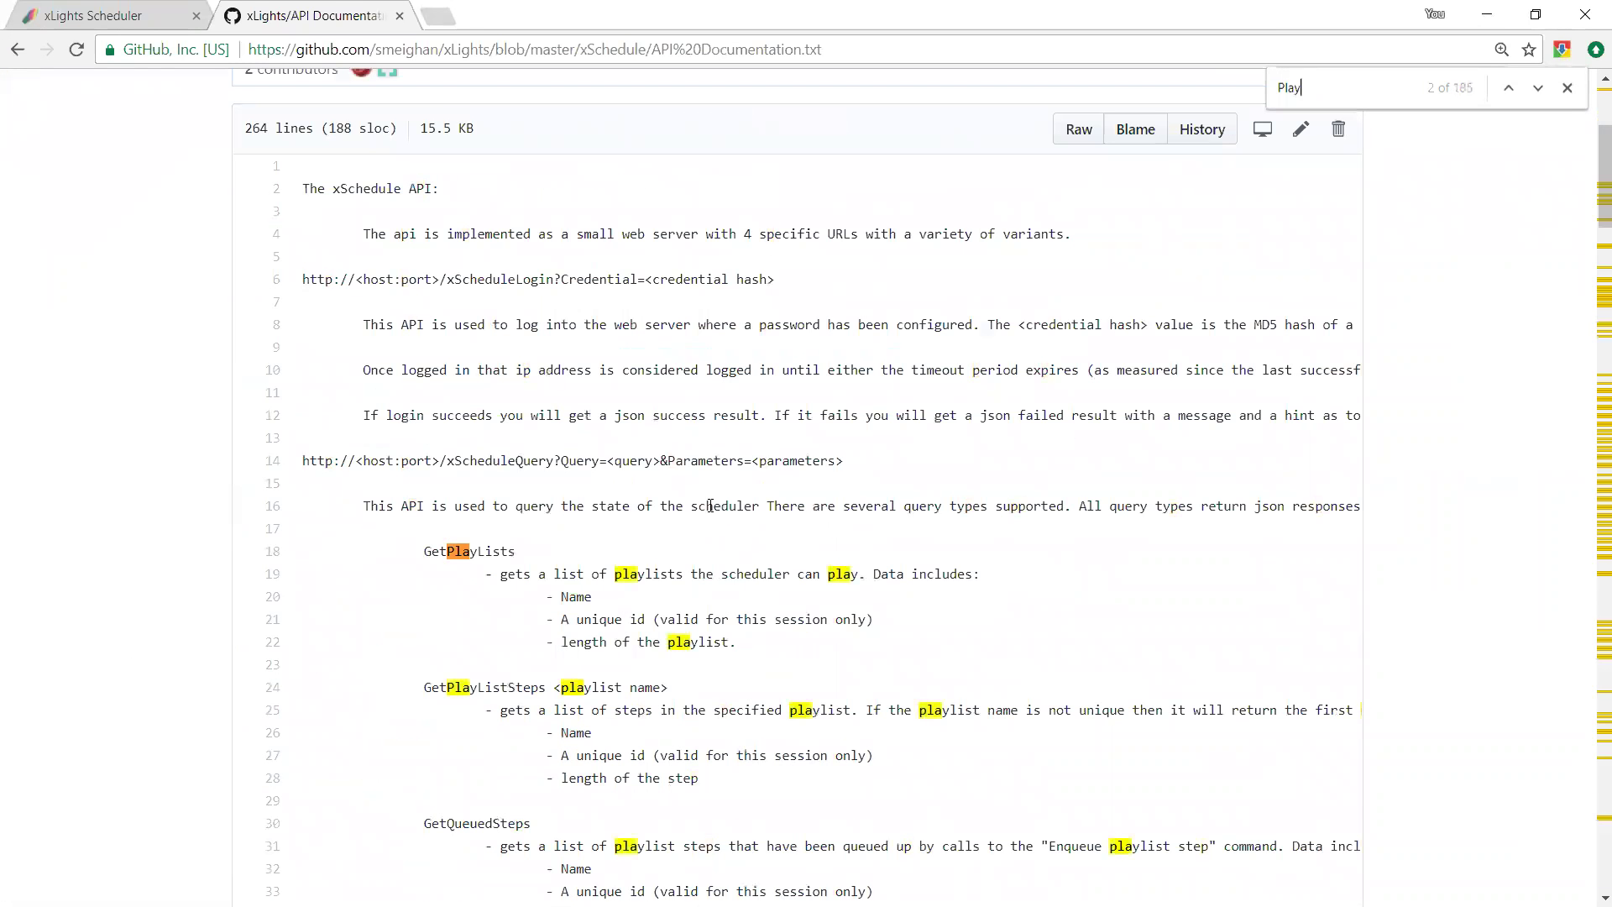
pyautogui.write(' specifie')
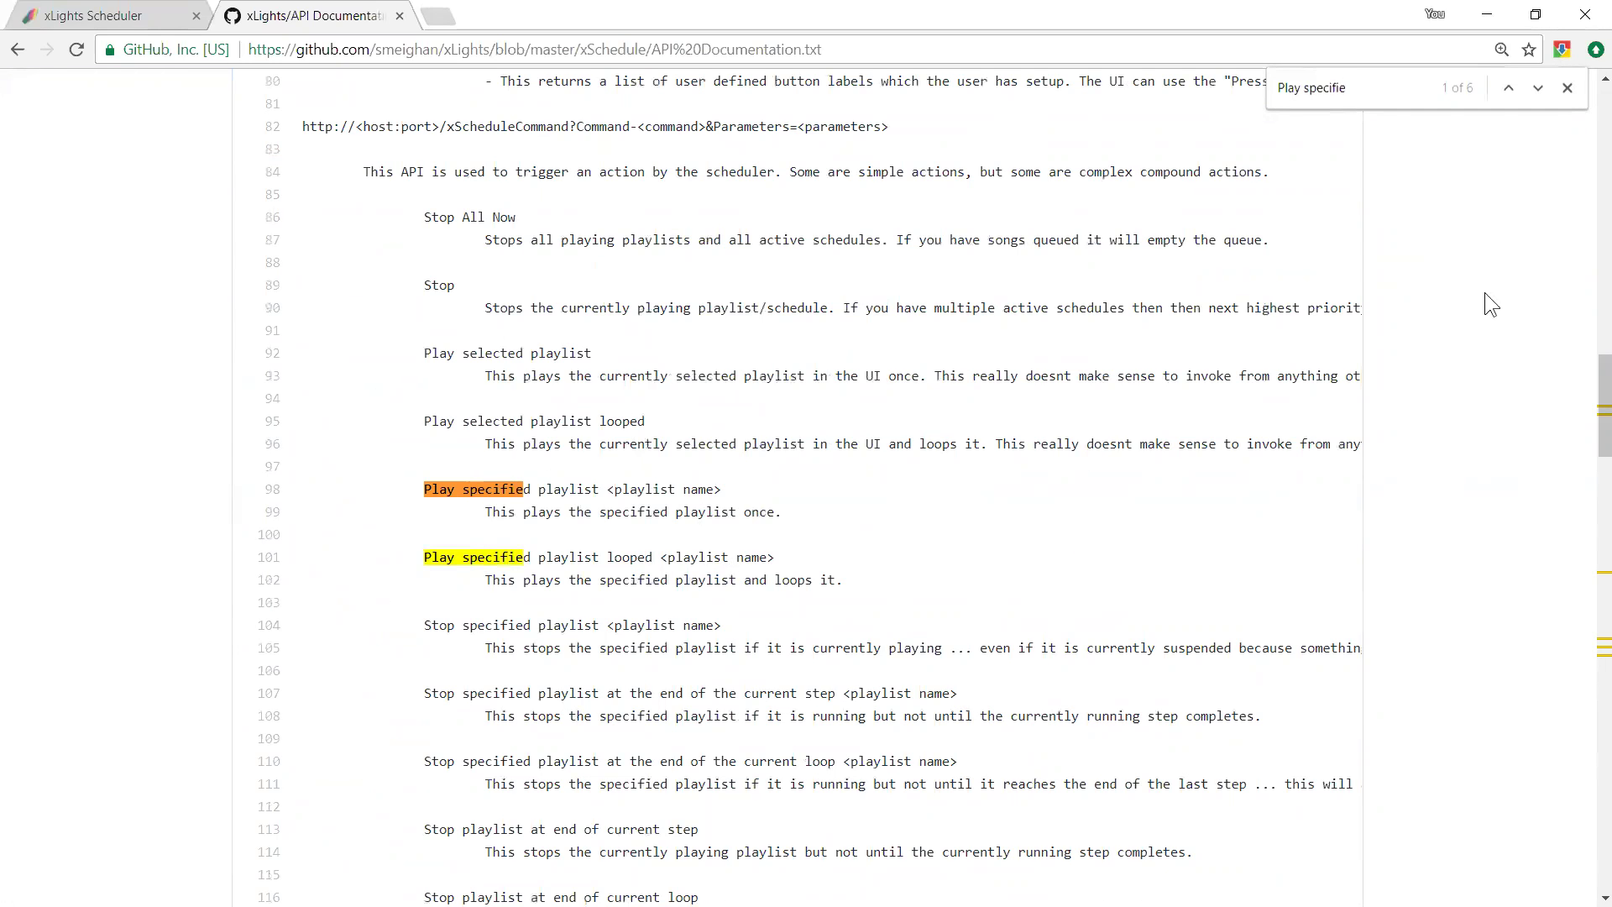
pyautogui.click(1538, 84)
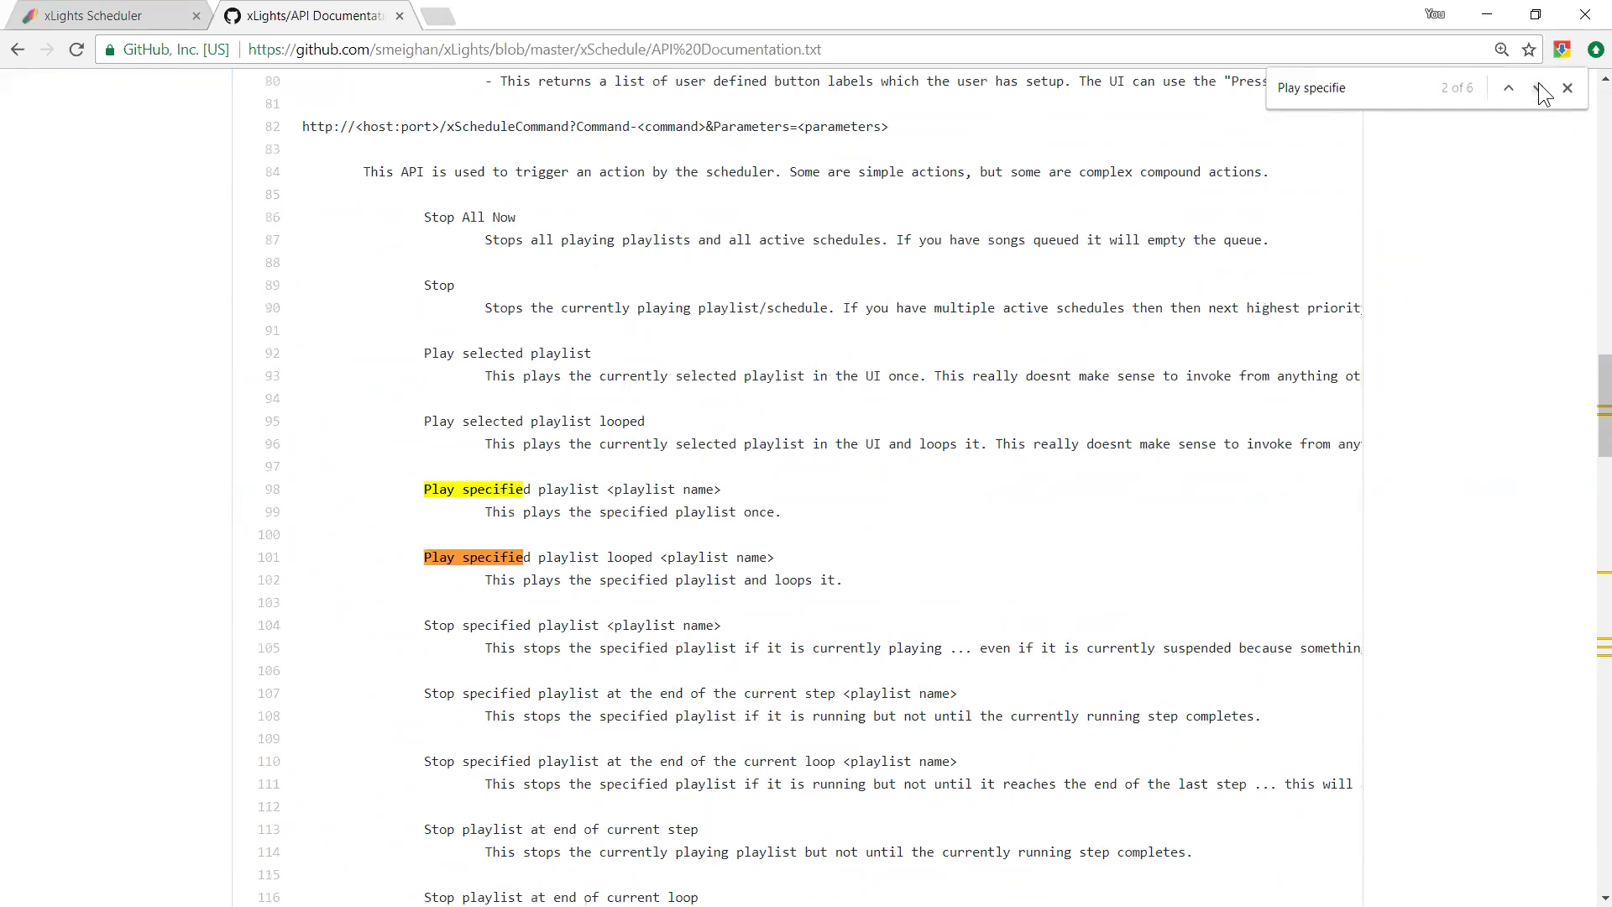
pyautogui.click(1538, 84)
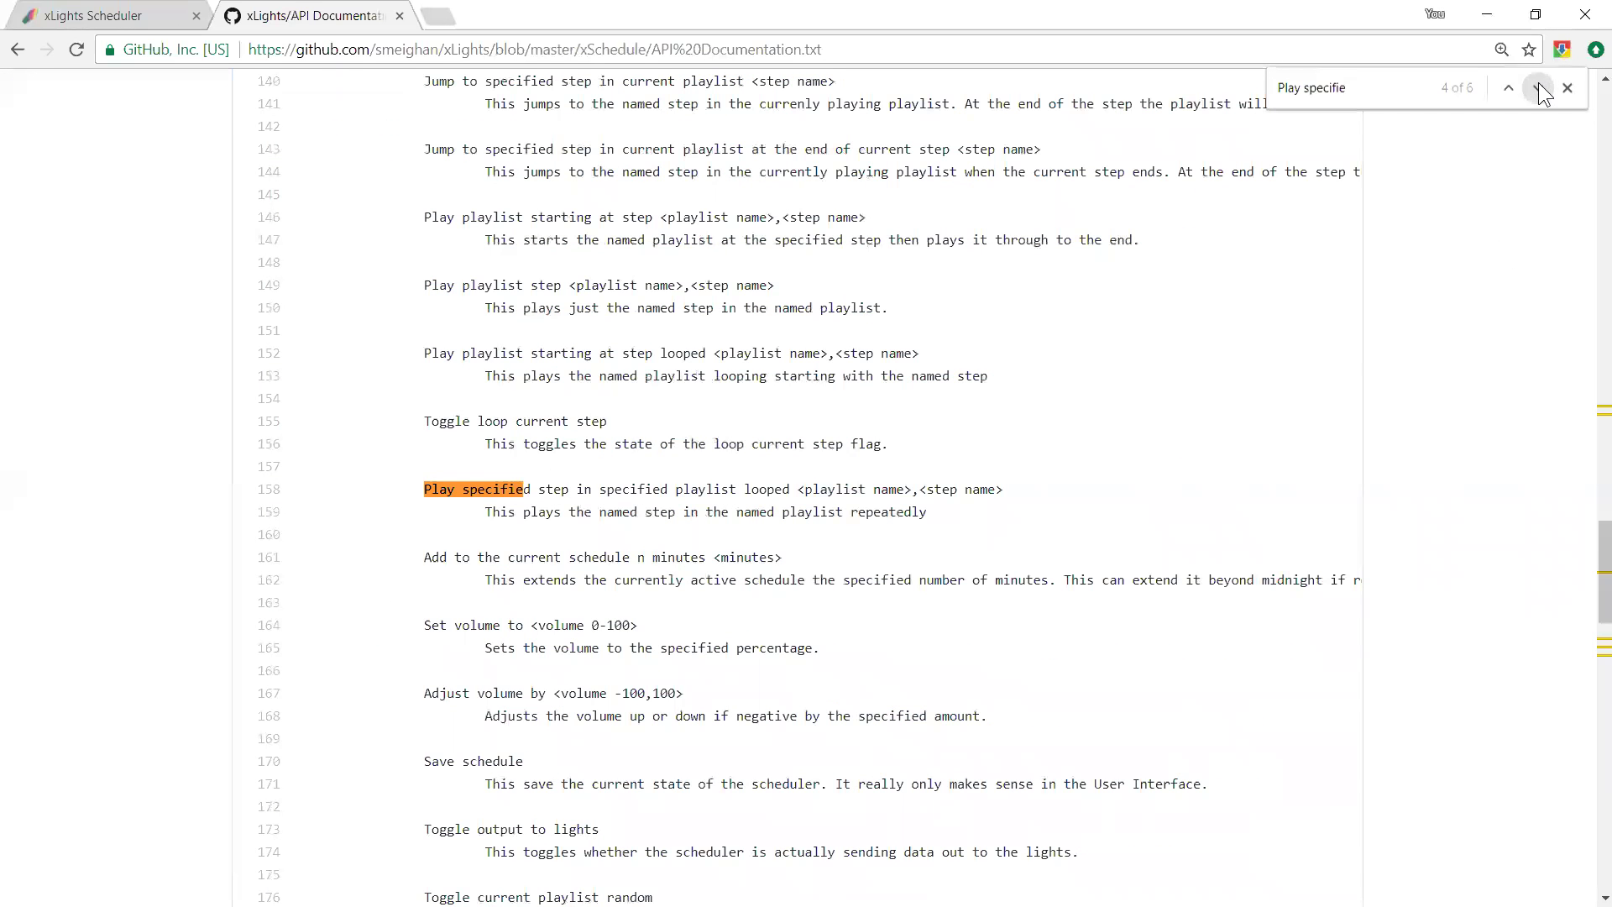
pyautogui.click(1538, 84)
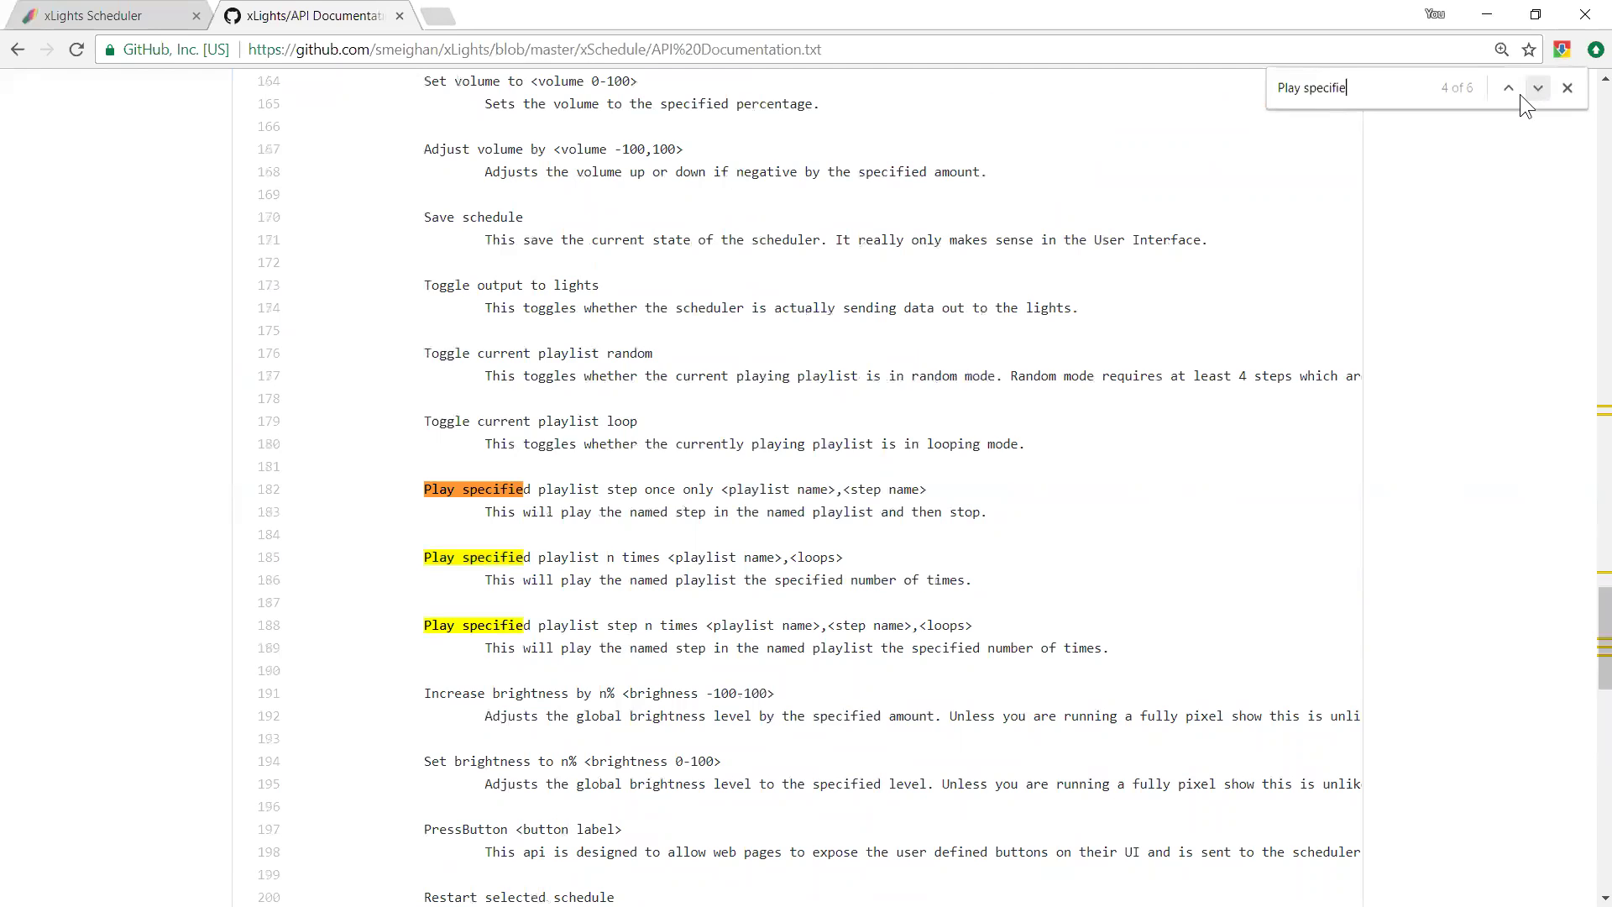
pyautogui.moveTo(717, 495); pyautogui.dragTo(925, 492)
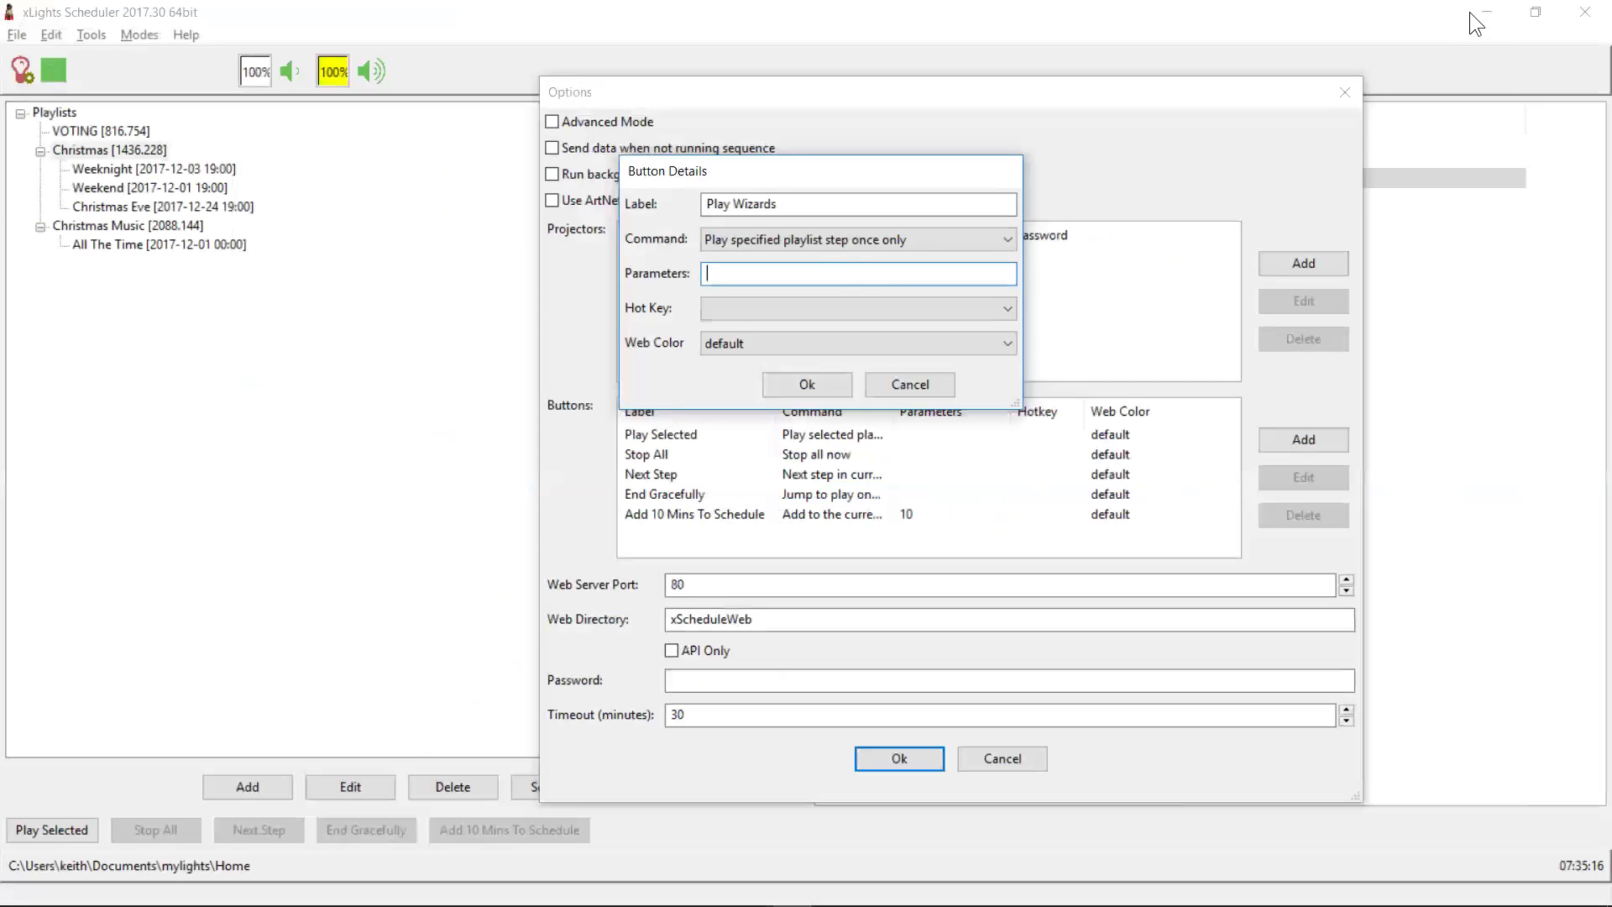
# Back in xLights Scheduler, set the Play Wizards button's parameters to "Christmas,Wizards of Winter" and save the options.
pyautogui.click(1484, 15)
pyautogui.write('Christmas, Wizards of Winter')
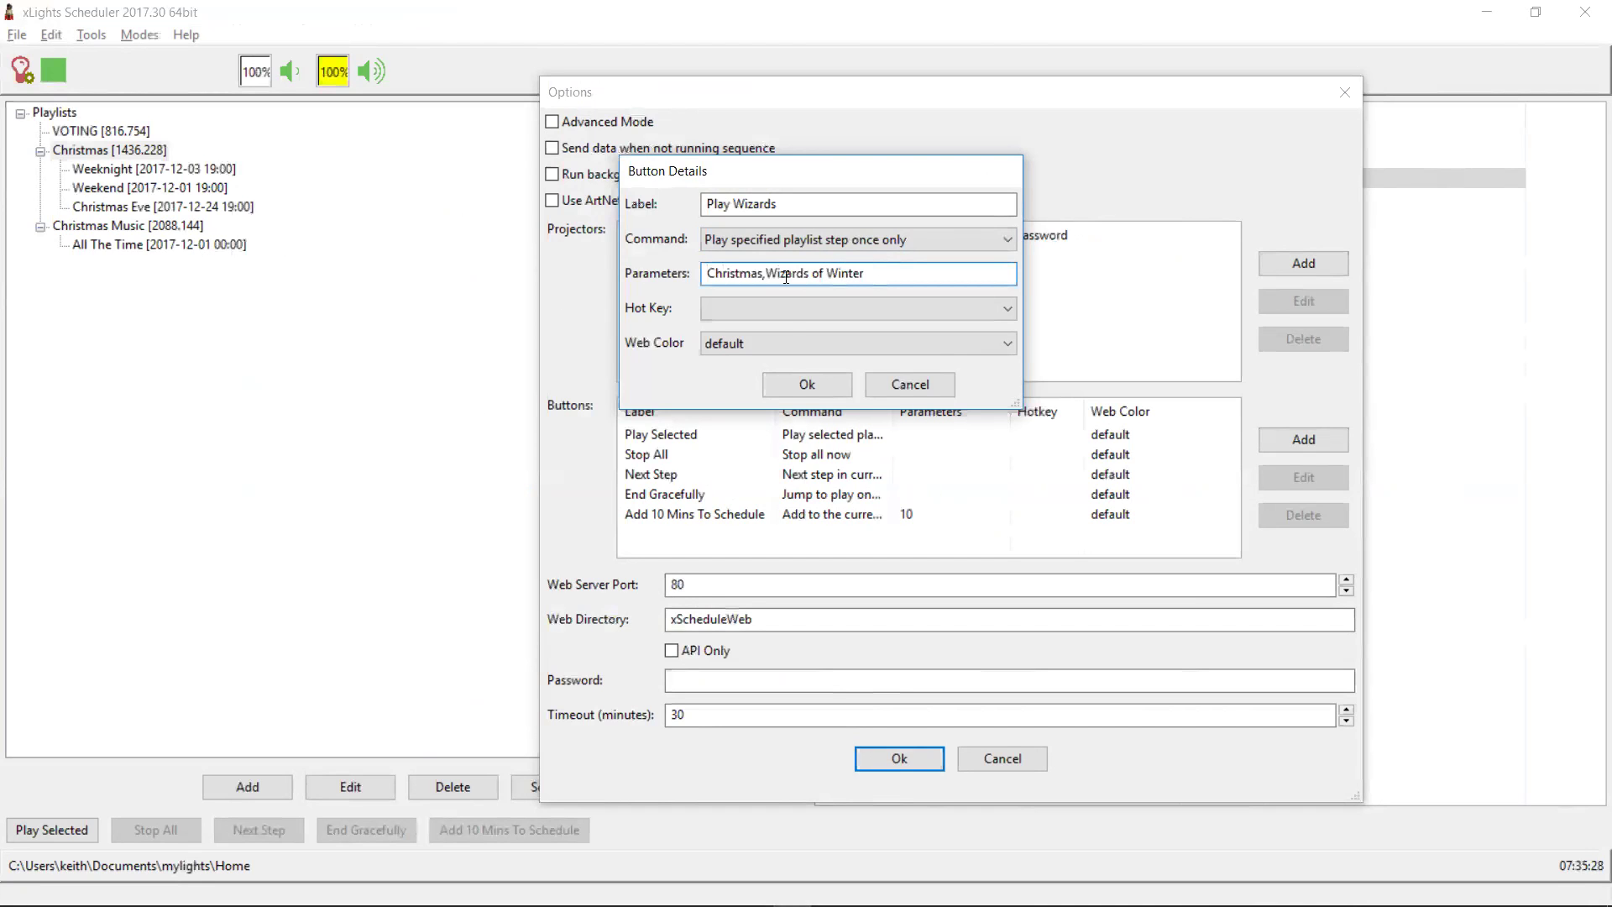
pyautogui.click(789, 383)
pyautogui.click(876, 759)
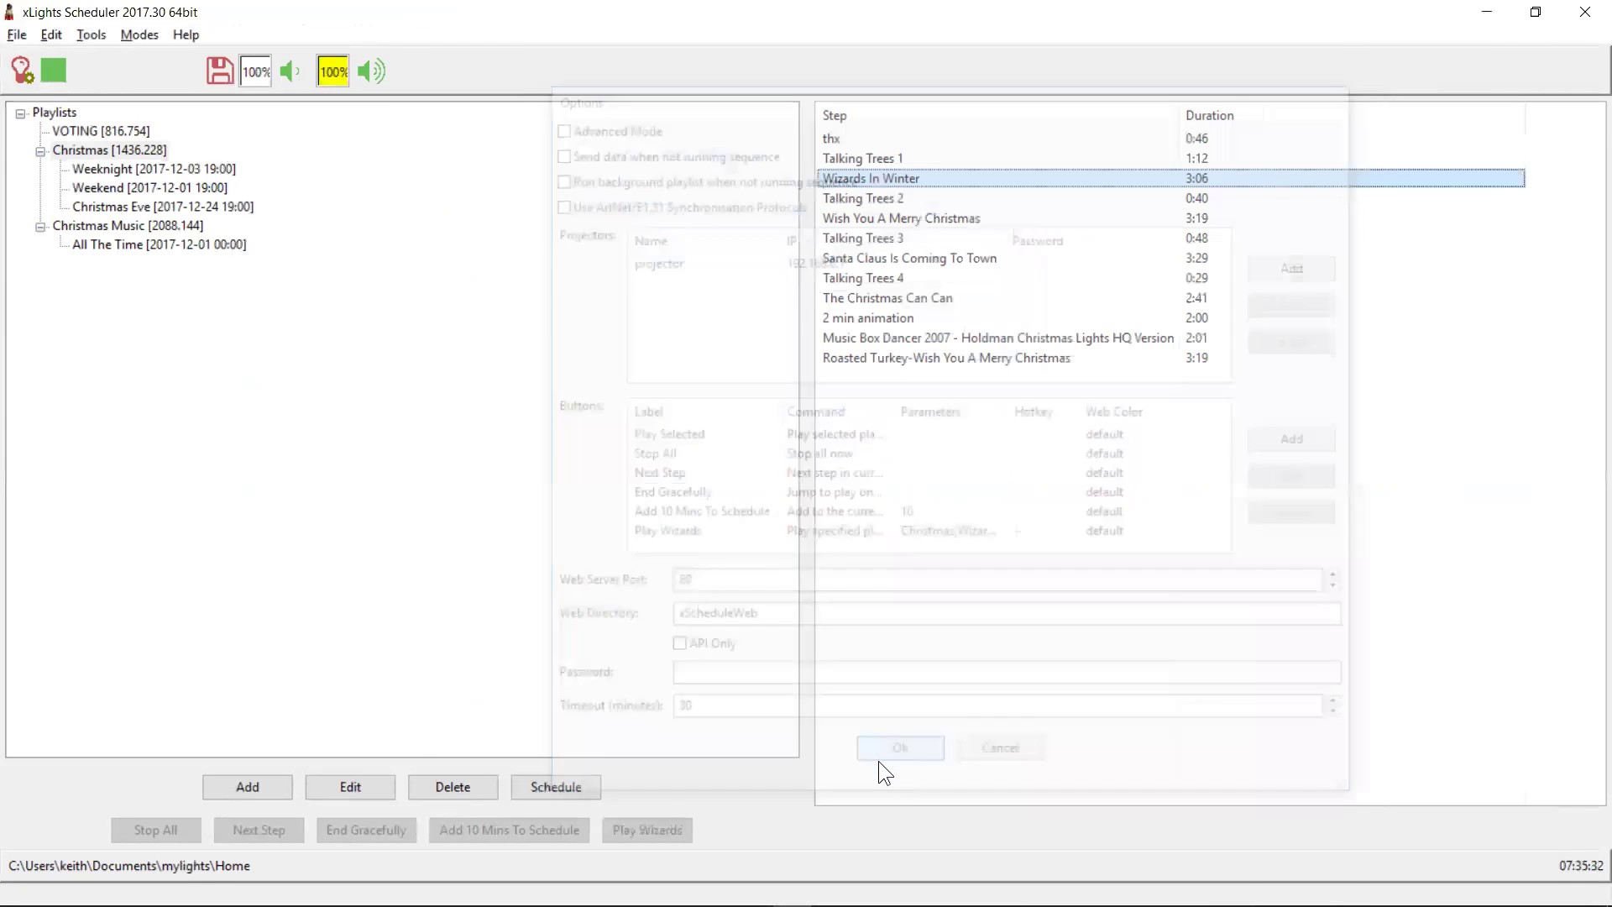
# Correct the Play Wizards button's parameters to "Christmas,Wizards In Winter" and save the options.
pyautogui.click(55, 35)
pyautogui.click(57, 172)
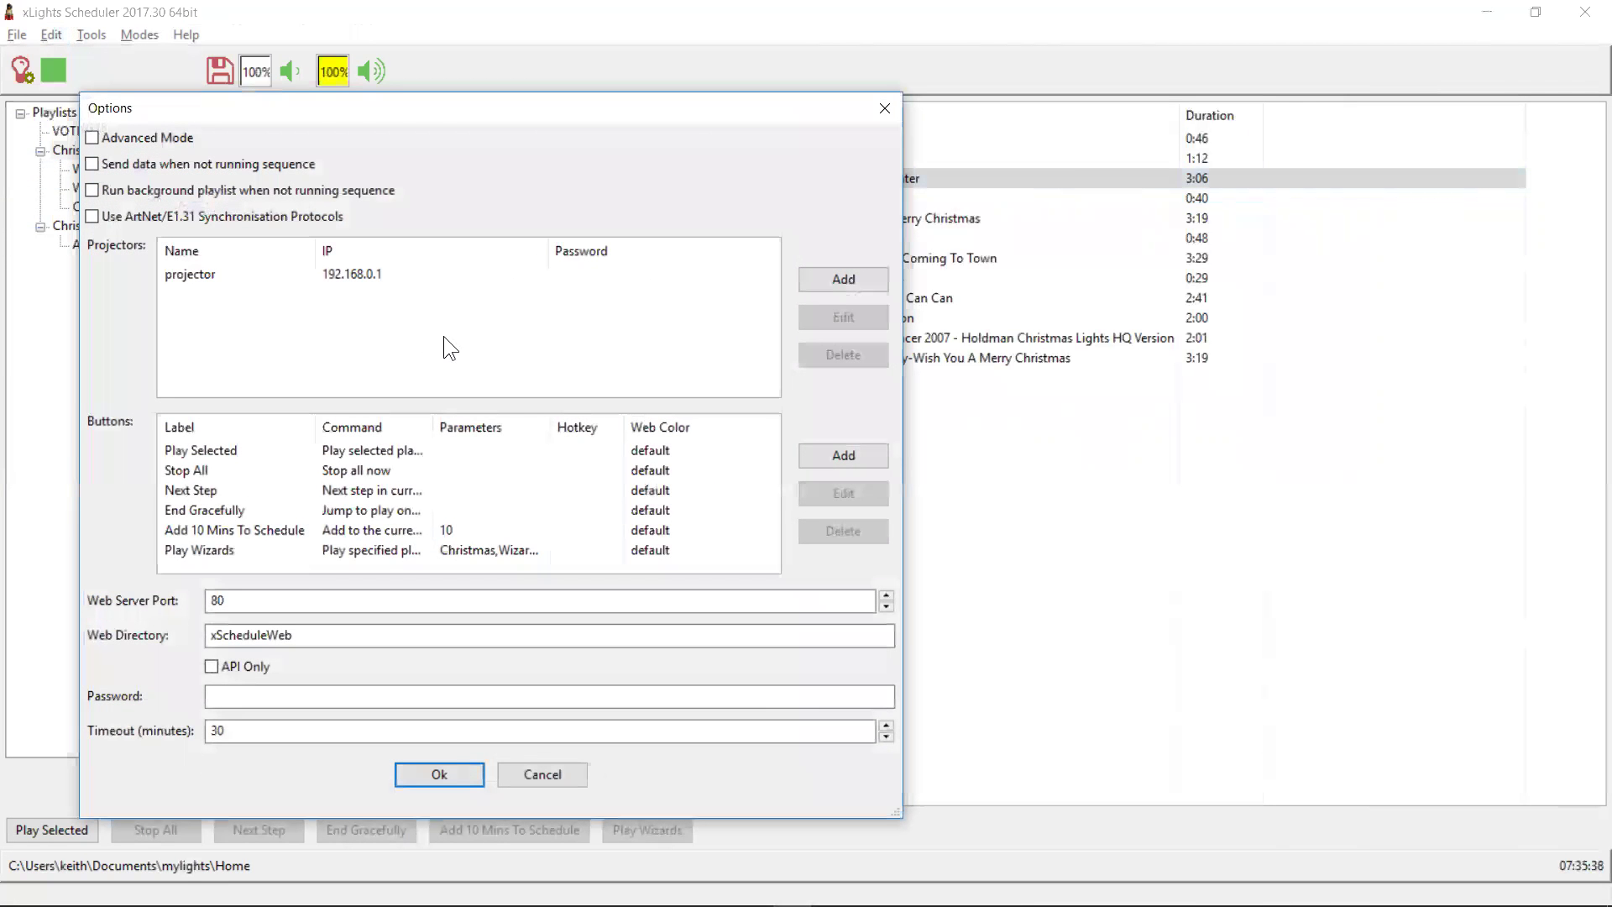
pyautogui.click(380, 549)
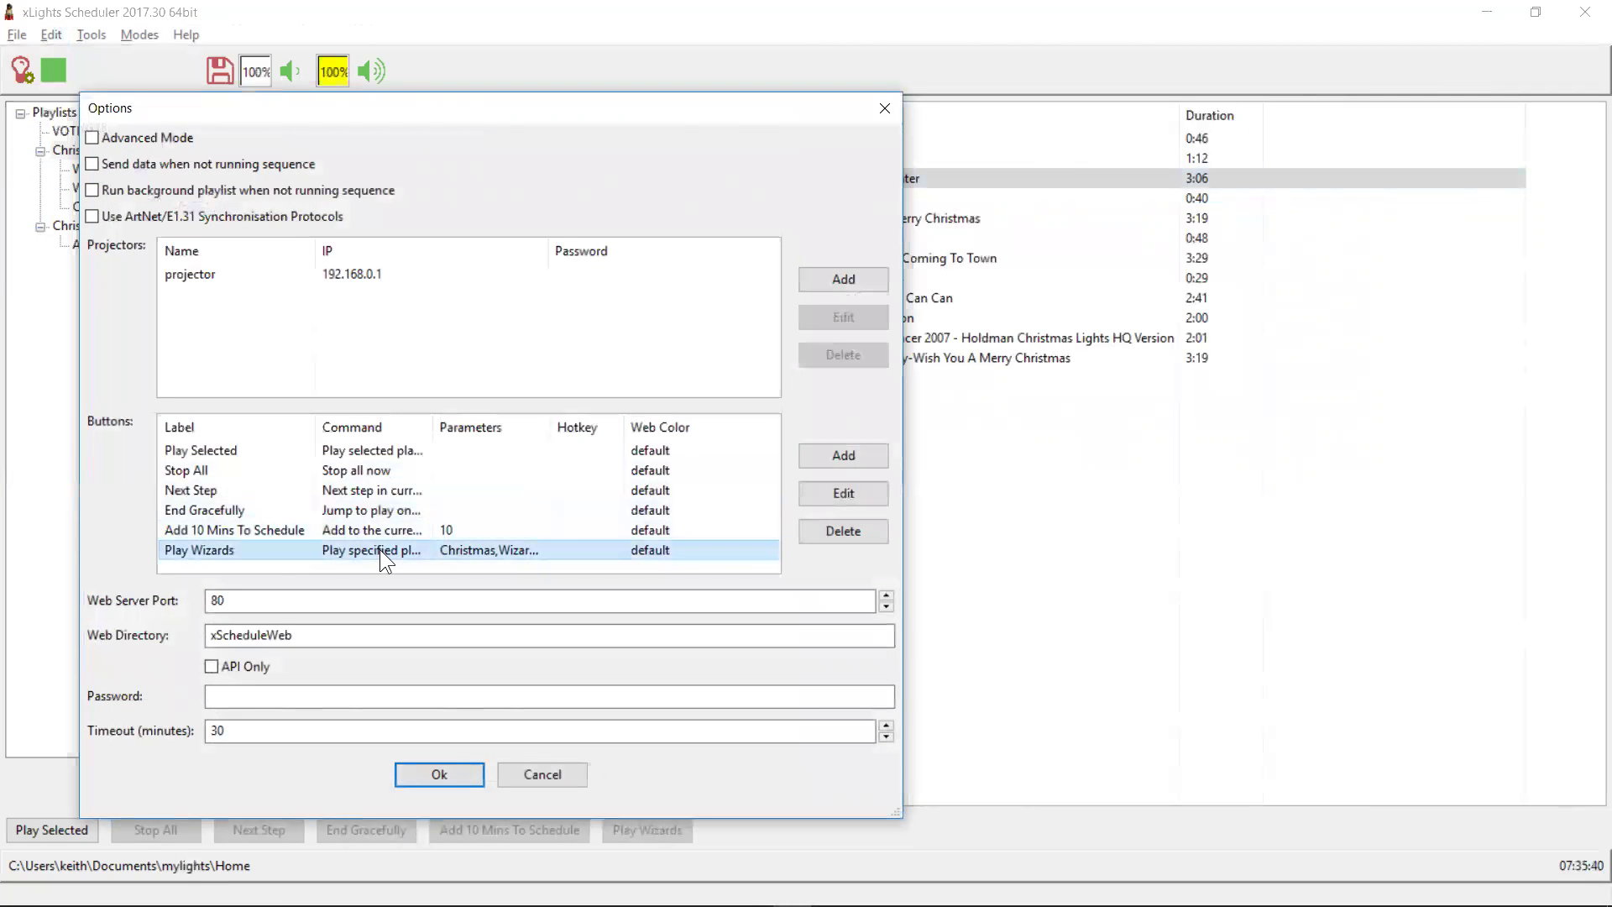
pyautogui.doubleClick(379, 549)
pyautogui.click(366, 289)
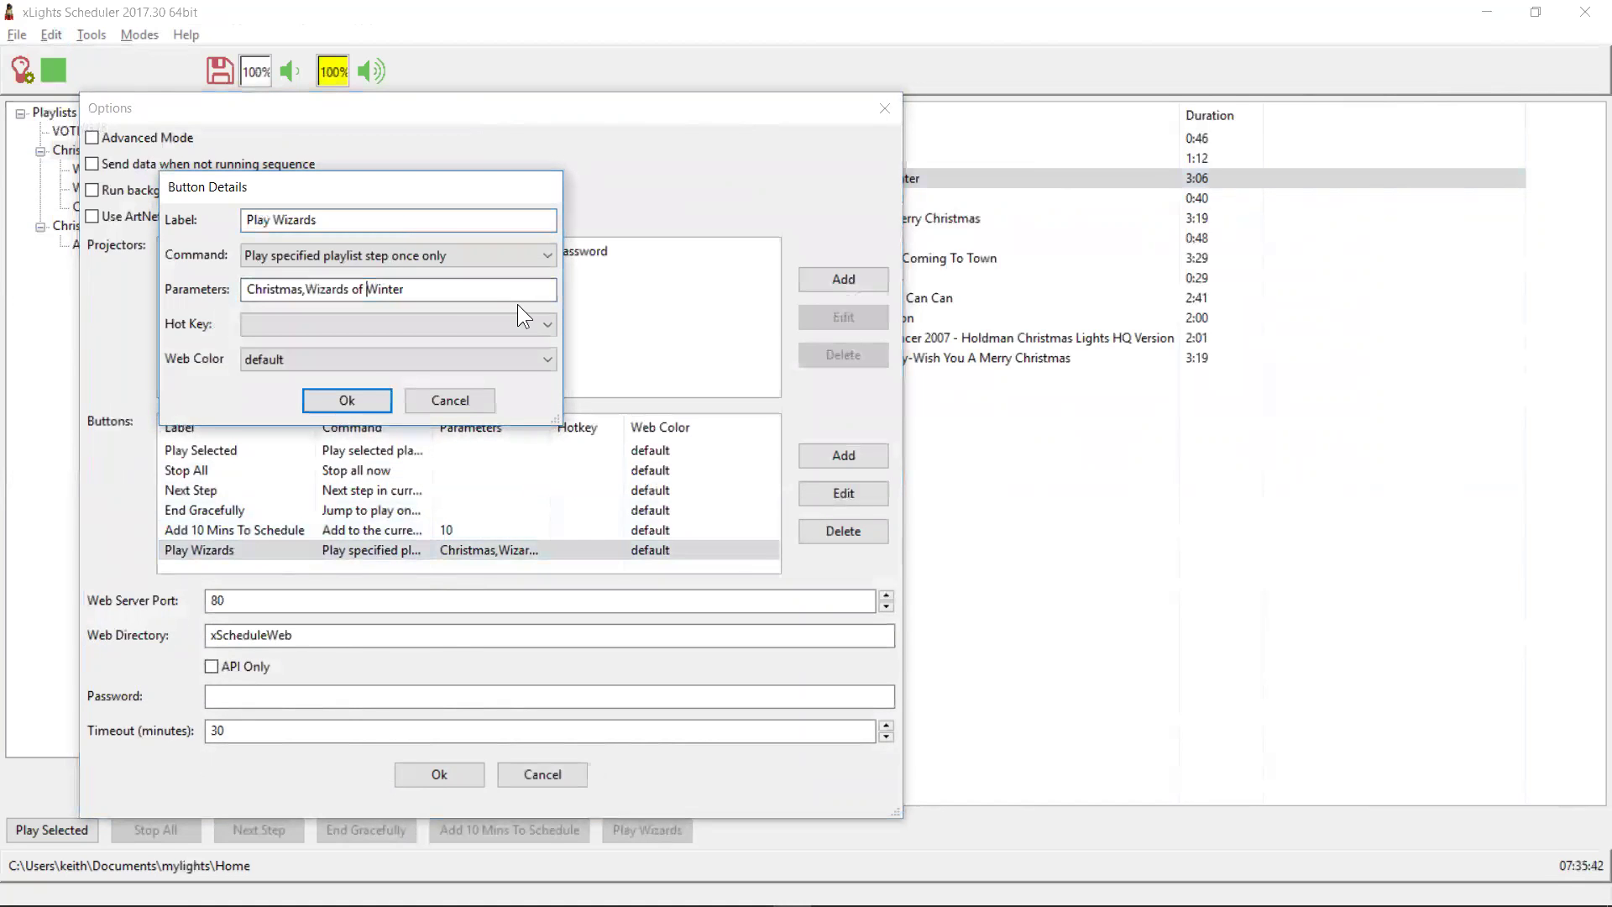
pyautogui.hotkey('ctrl', 'shift', 'Left')
pyautogui.press('BackSpace')
pyautogui.write('In')
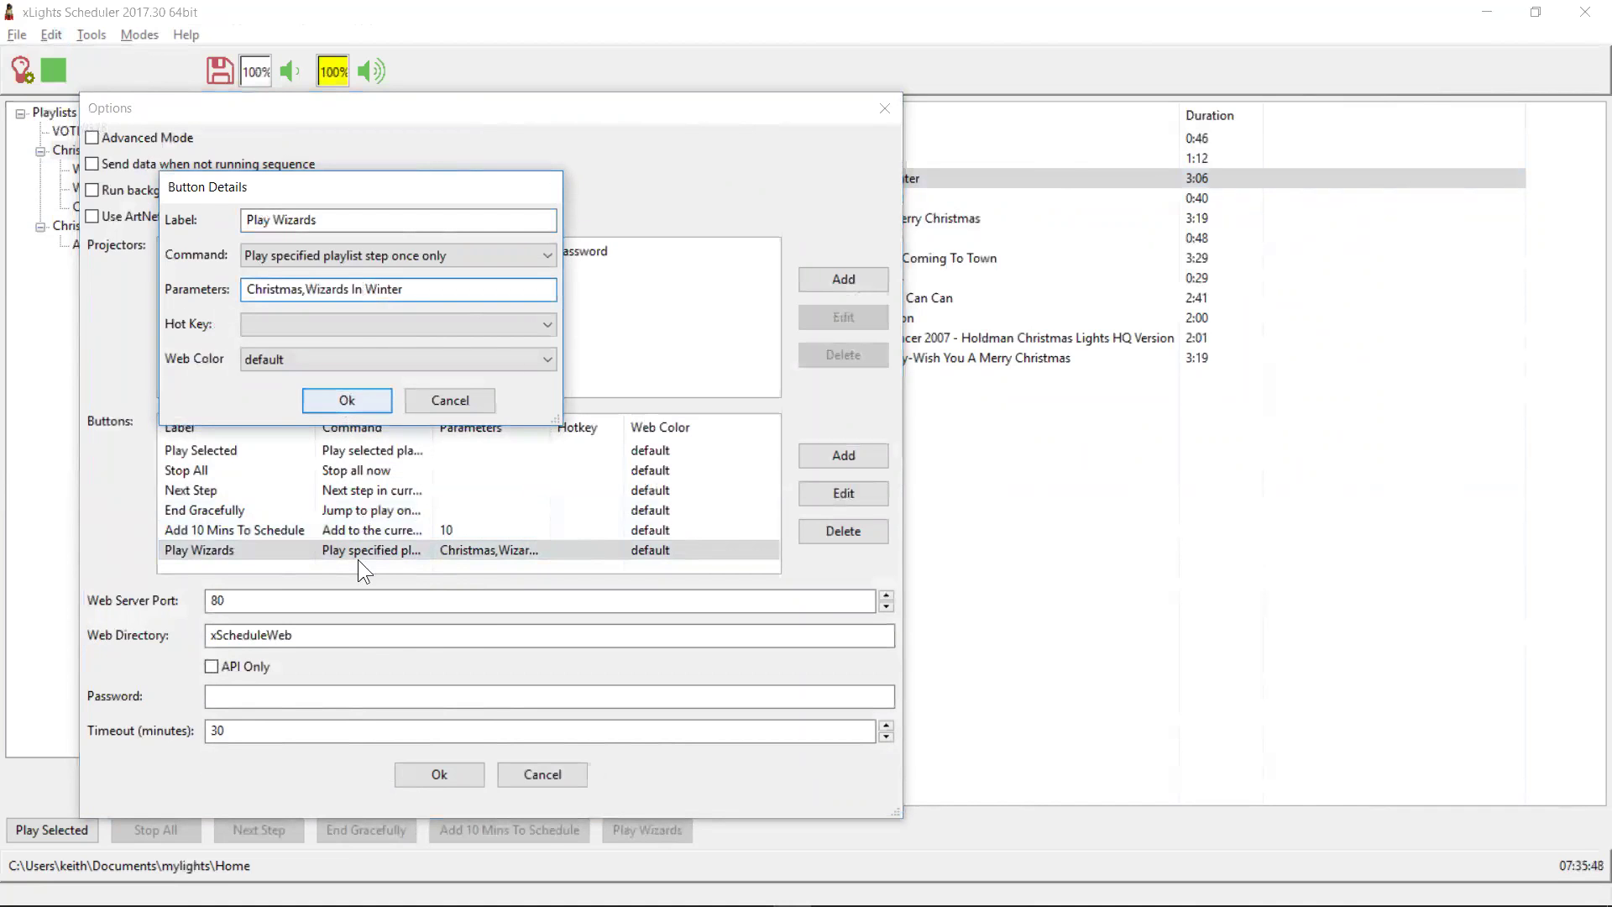
pyautogui.click(331, 361)
pyautogui.click(327, 394)
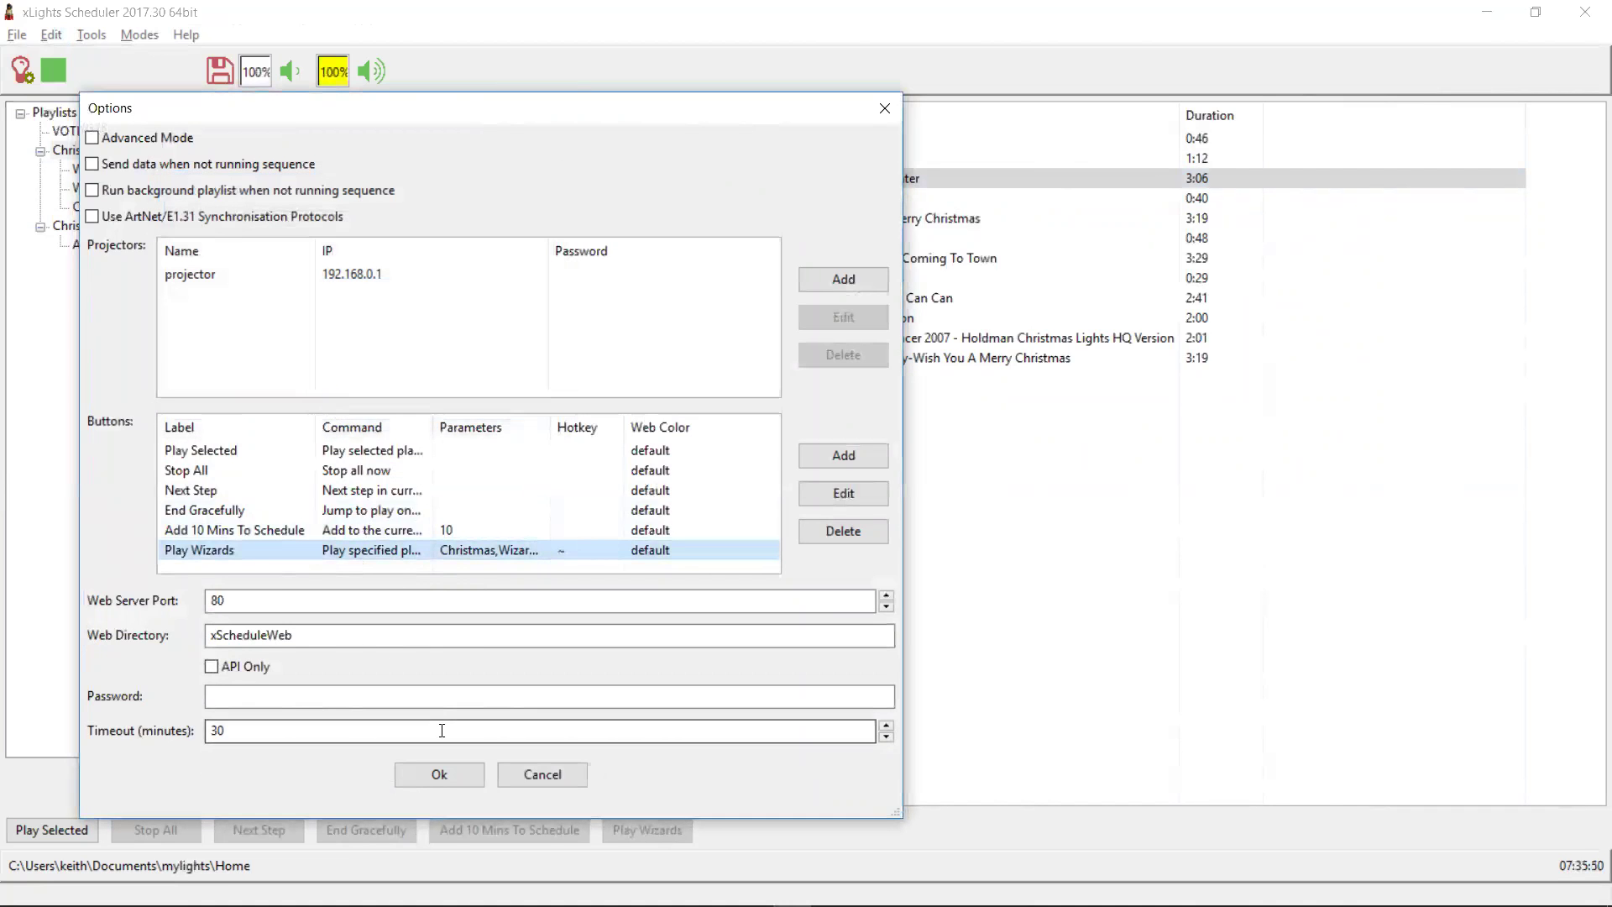
pyautogui.click(446, 772)
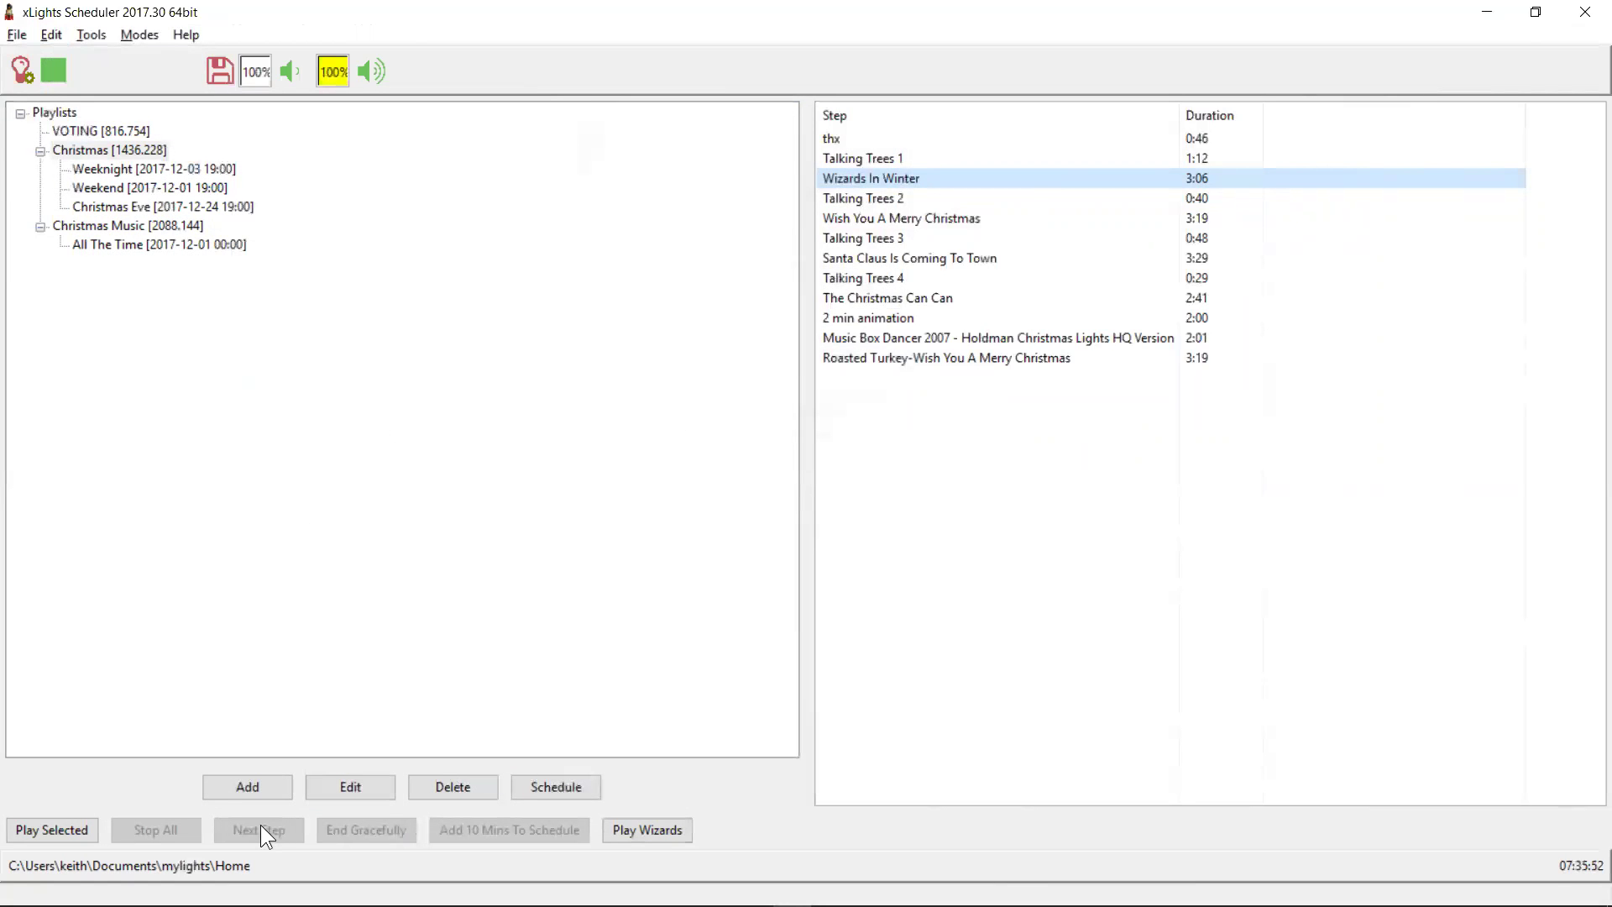
# Test the Play Wizards button and stop all playback.
pyautogui.click(669, 831)
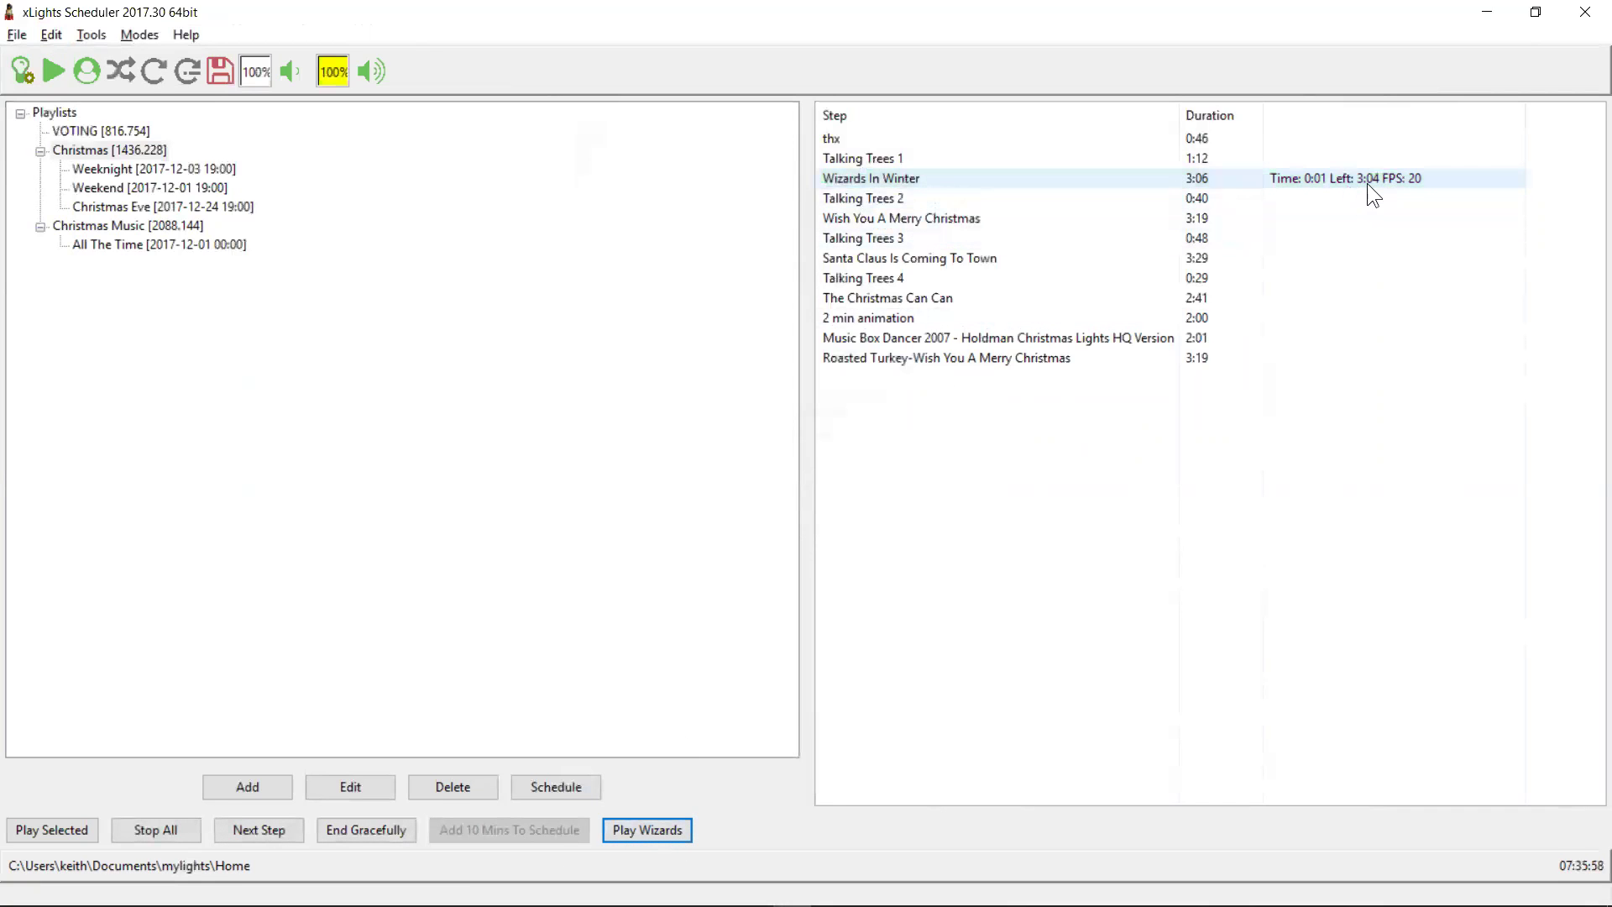
pyautogui.click(156, 831)
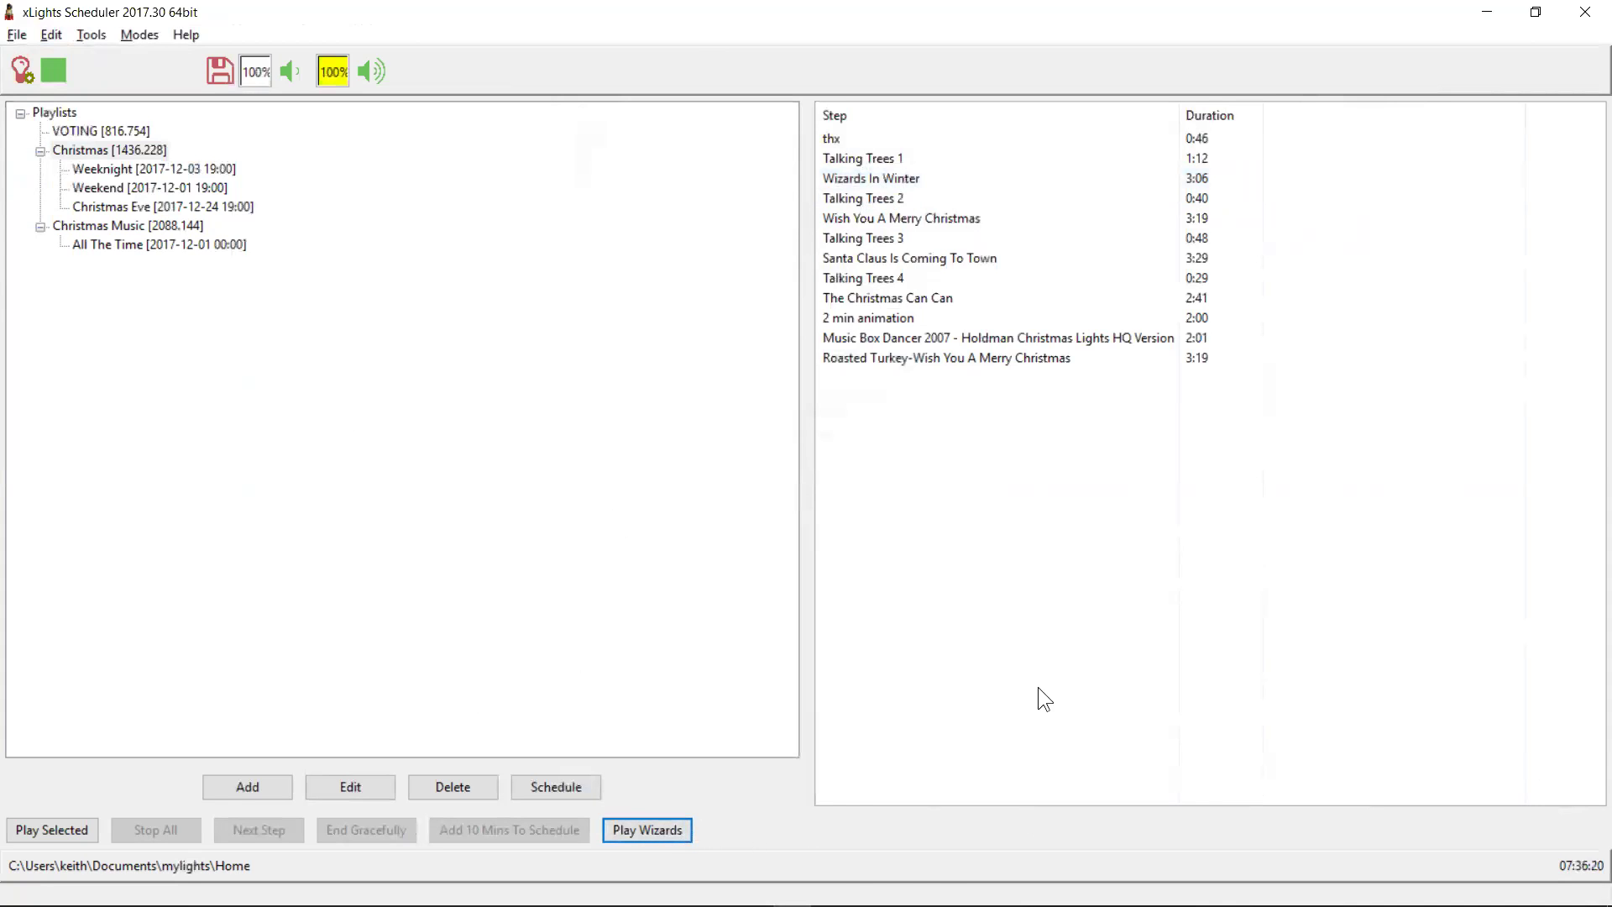
pyautogui.click(685, 819)
# Add a new custom button labelled Mute in the scheduler's options.
pyautogui.click(83, 36)
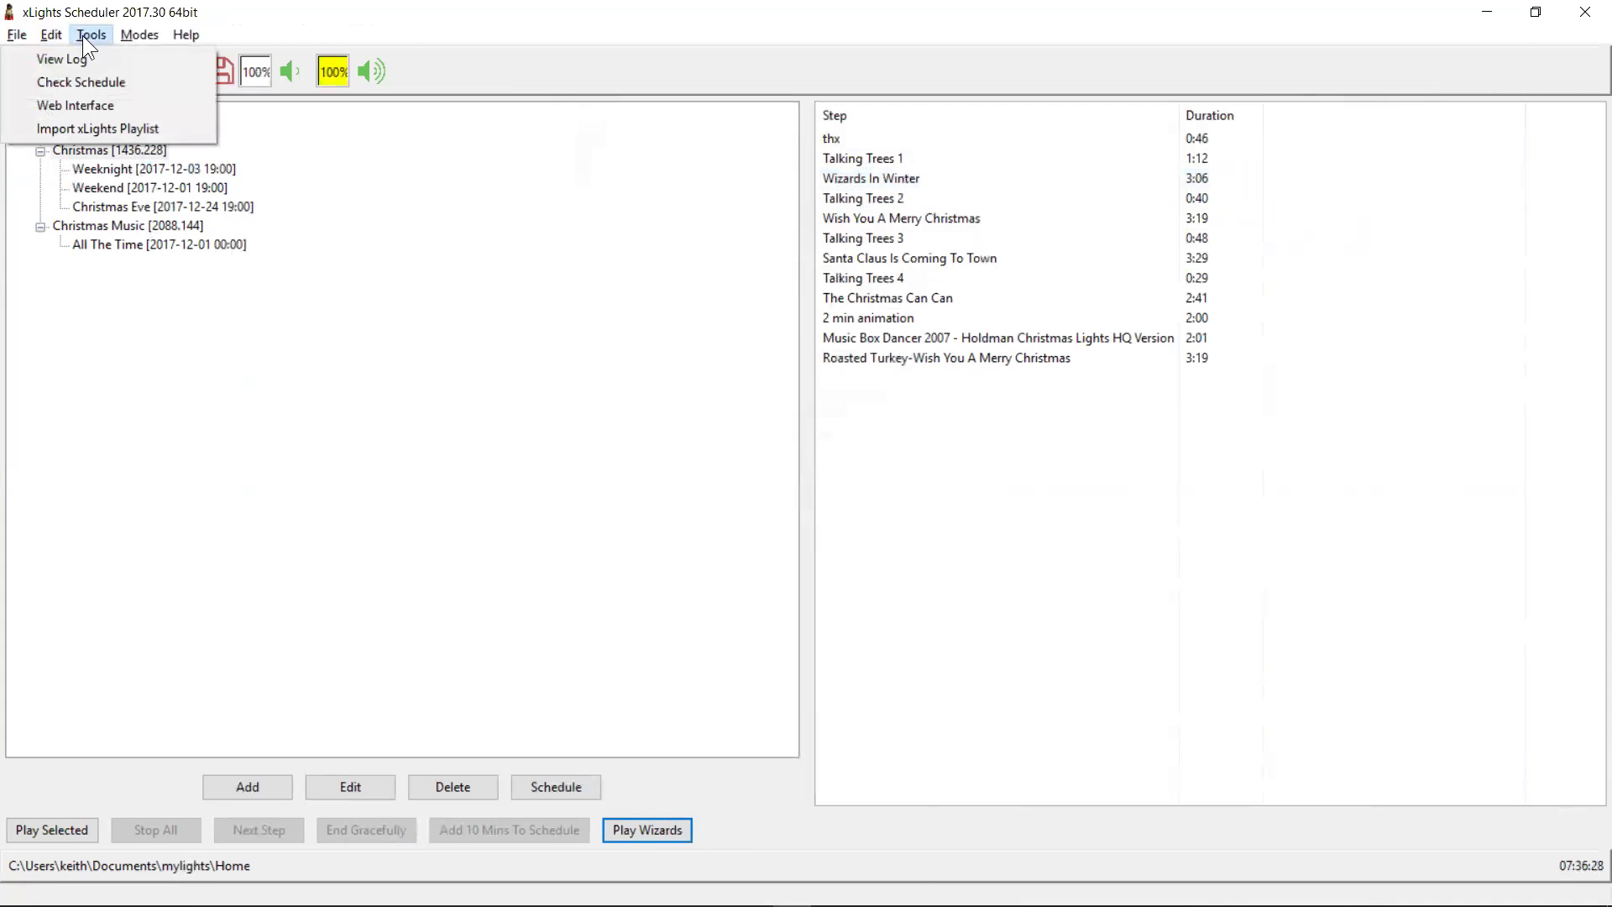
pyautogui.moveTo(59, 40)
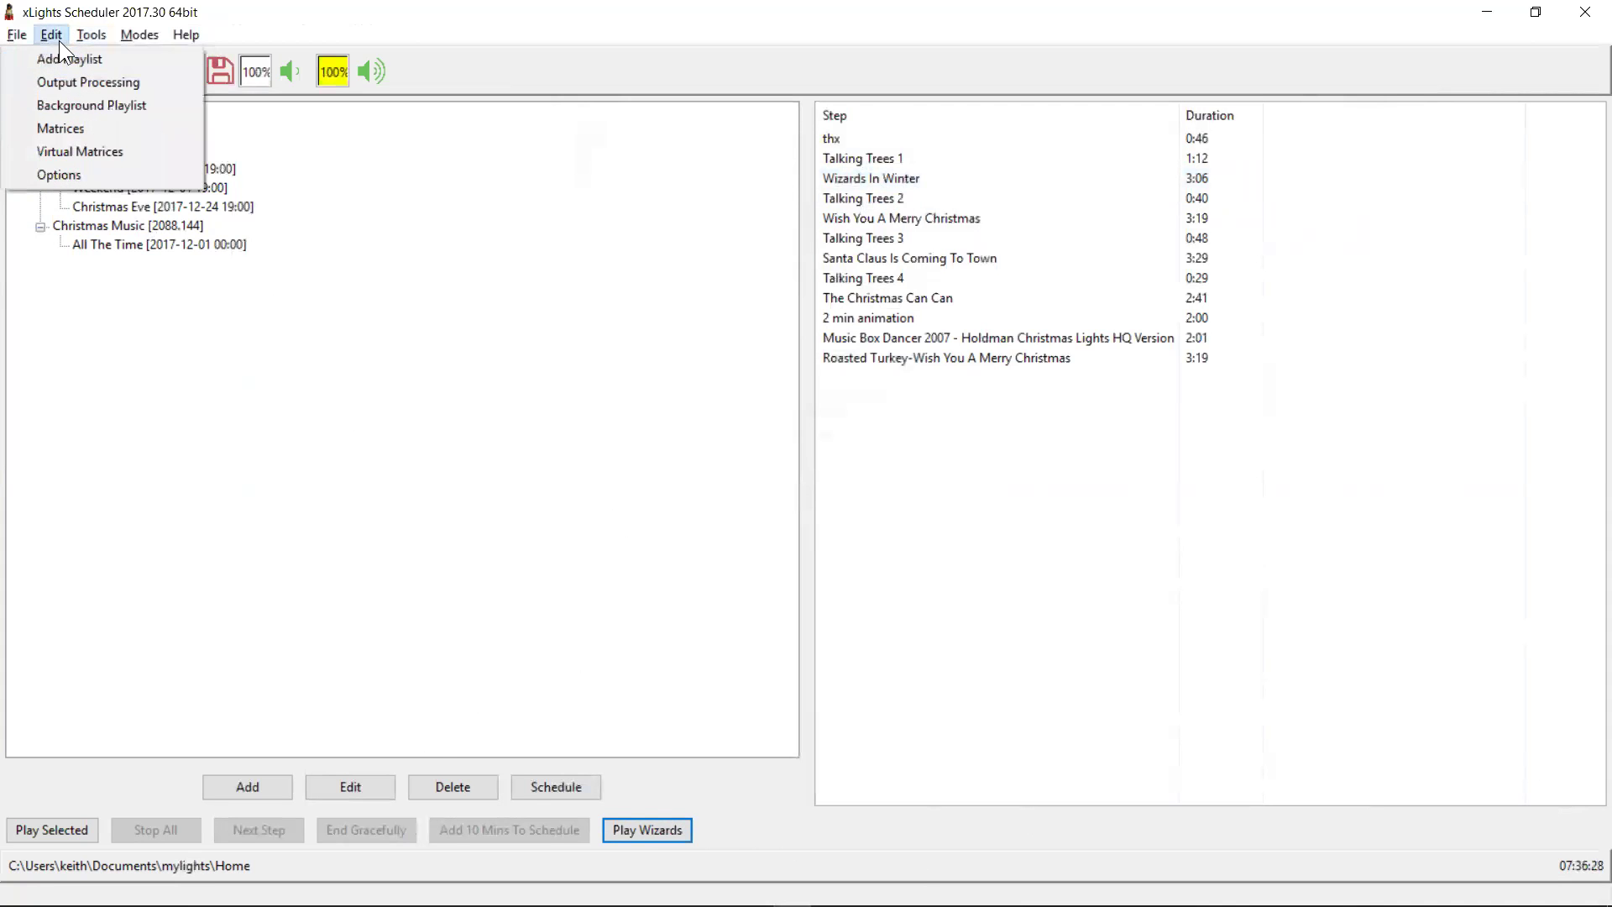
pyautogui.click(72, 176)
pyautogui.click(826, 458)
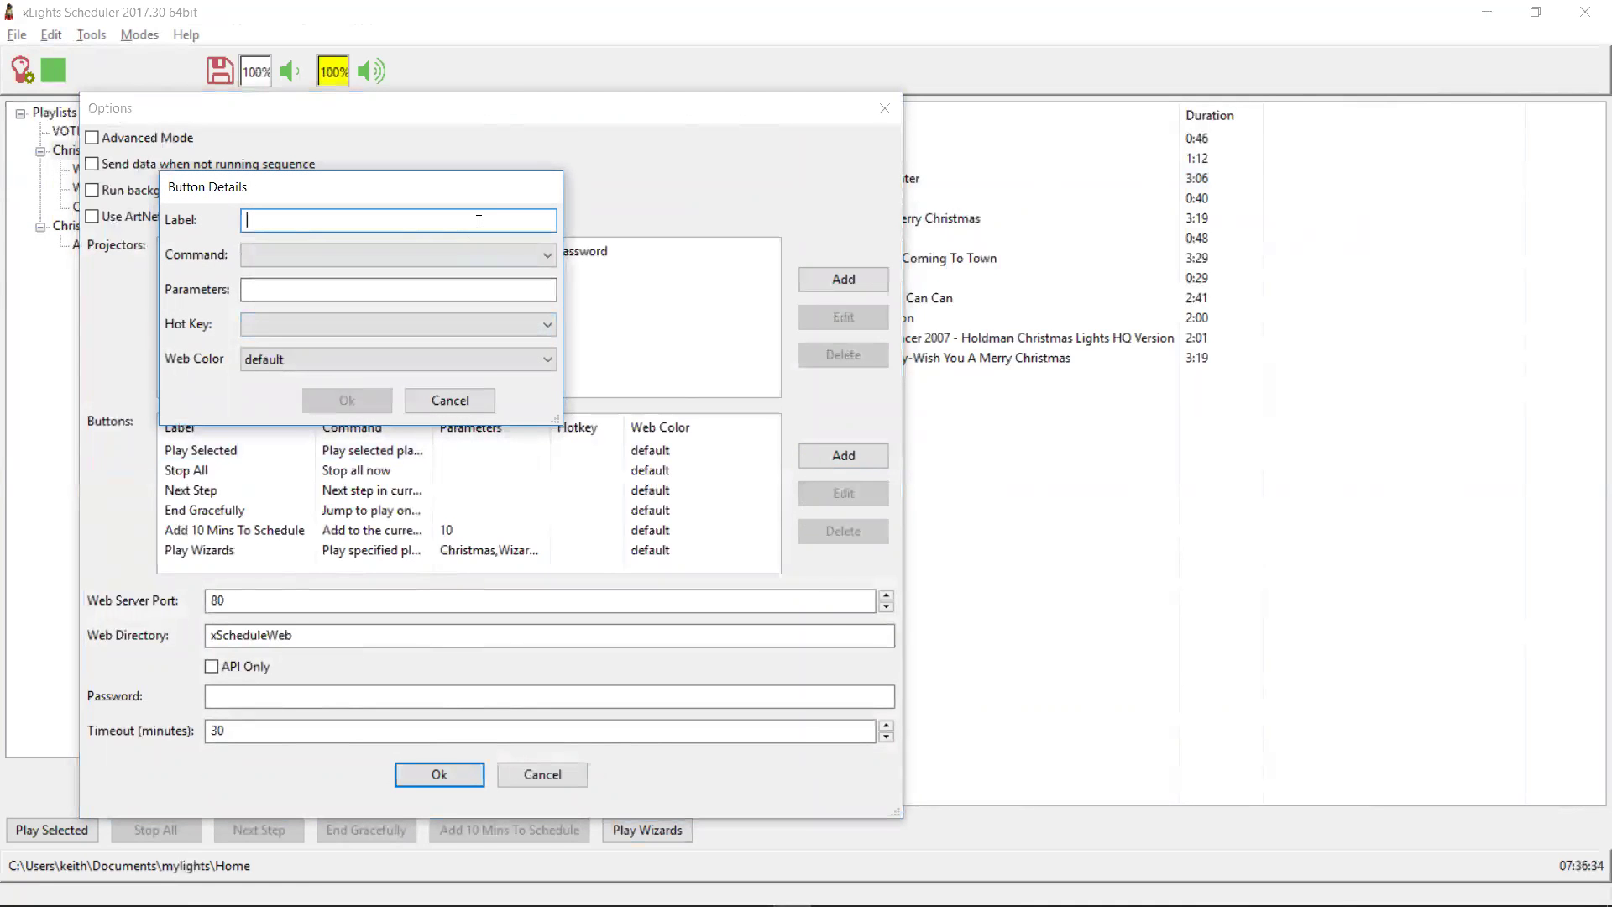
pyautogui.write('Mute')
# Assign the command "Set volume to" with parameter 0 to the Mute button.
pyautogui.click(539, 258)
pyautogui.moveTo(546, 403); pyautogui.dragTo(537, 649)
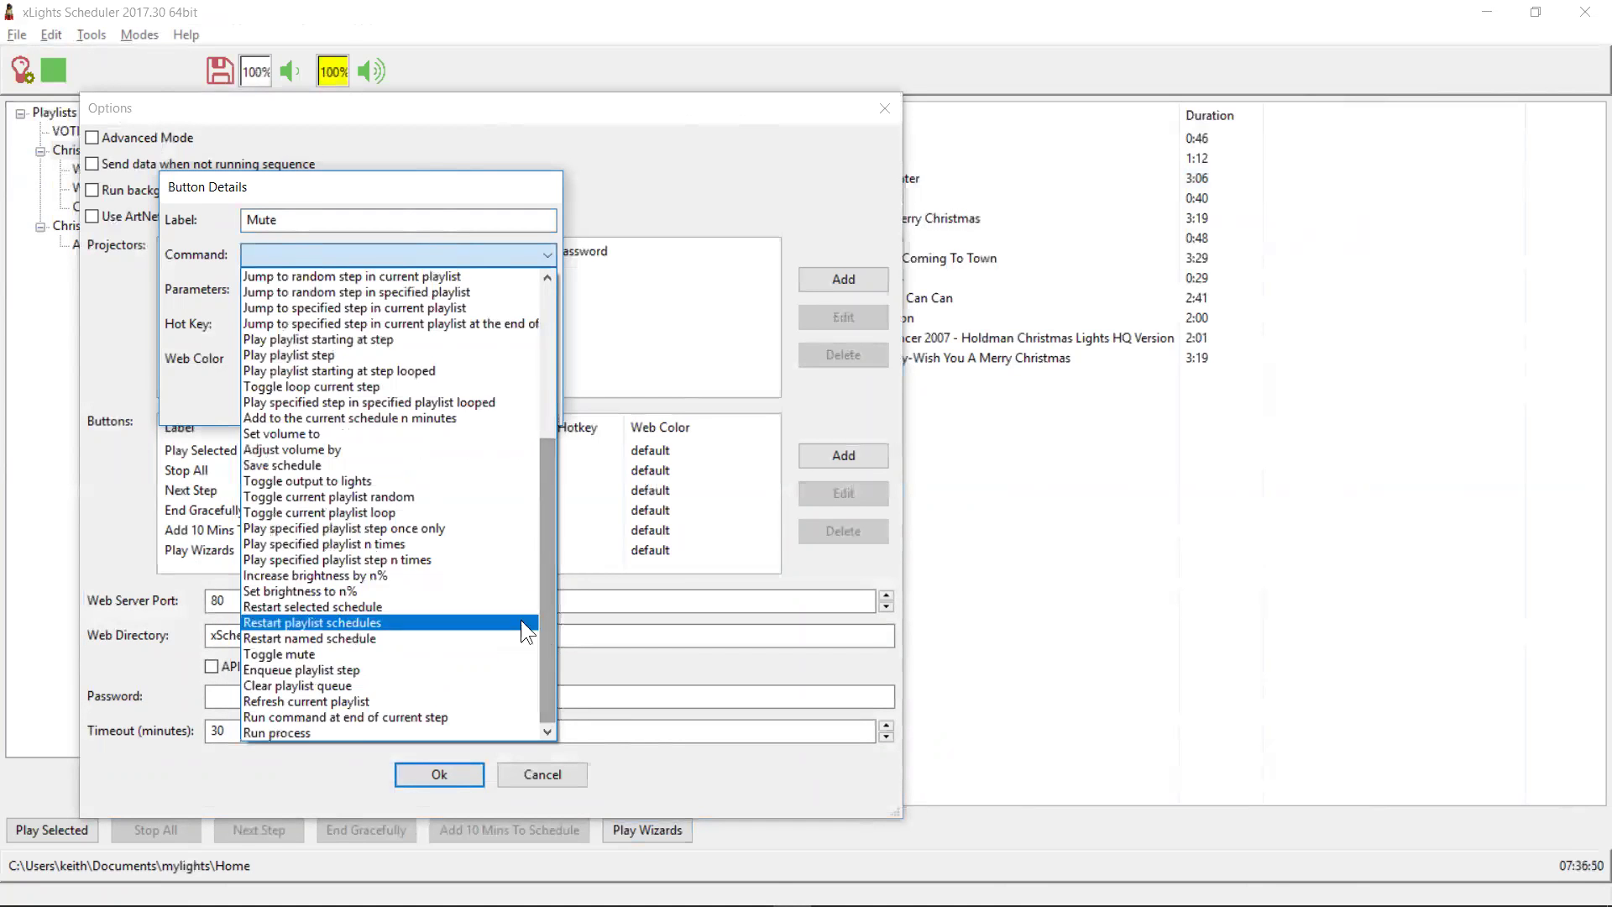
pyautogui.click(312, 431)
pyautogui.press('Tab')
pyautogui.write('0')
pyautogui.click(348, 400)
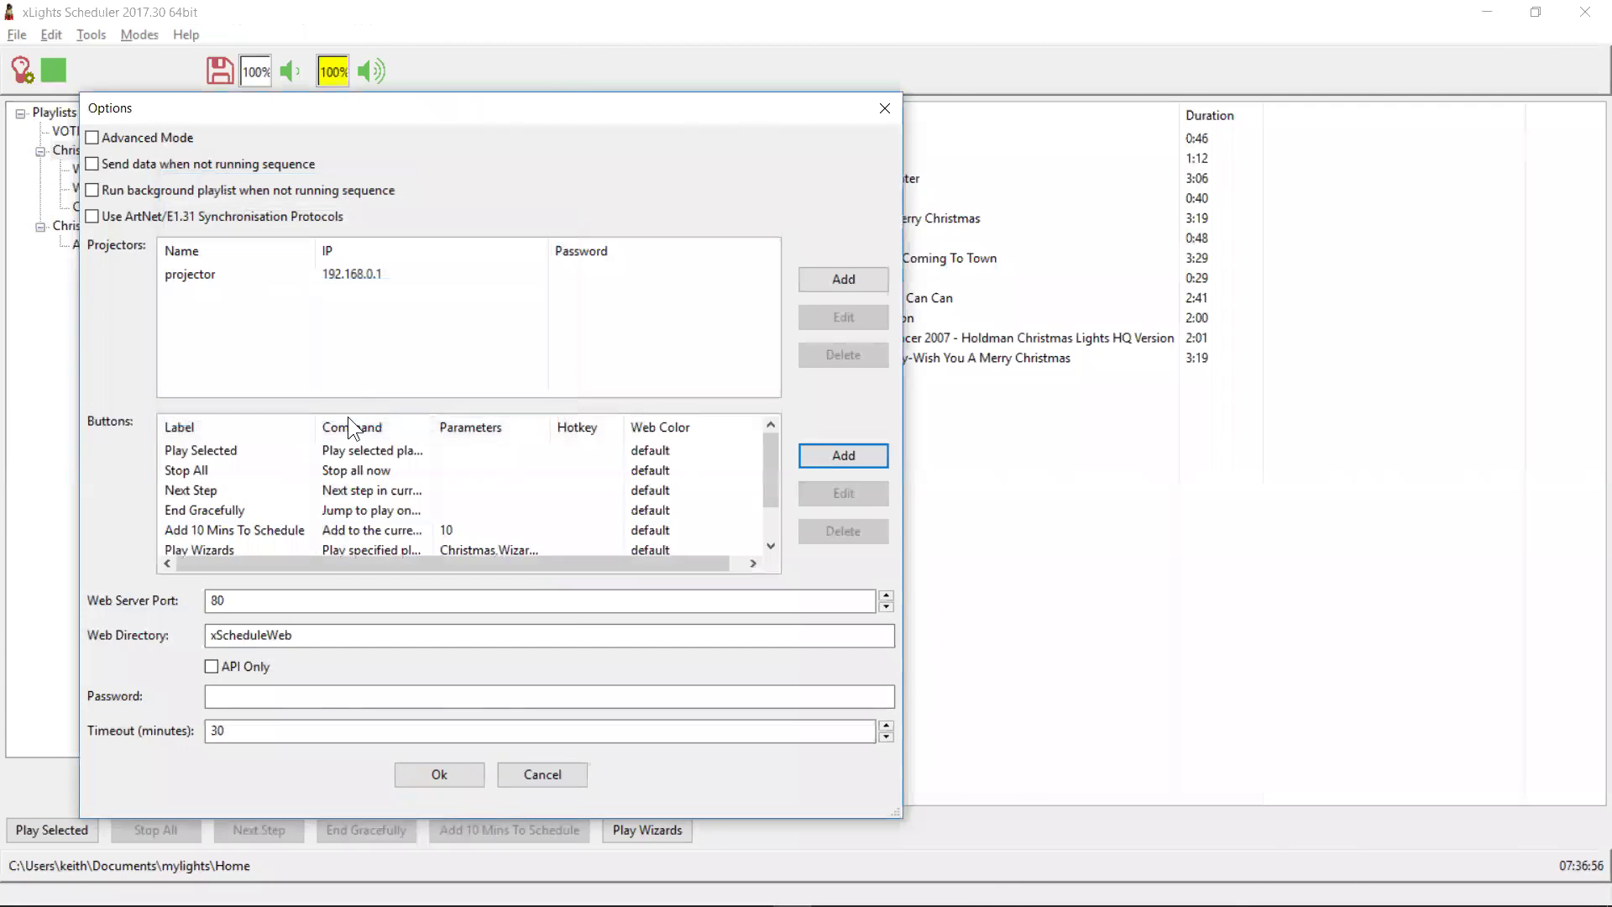
# Add an Unmute button that uses "Set volume to" with parameter 100, and save the schedule.
pyautogui.click(771, 514)
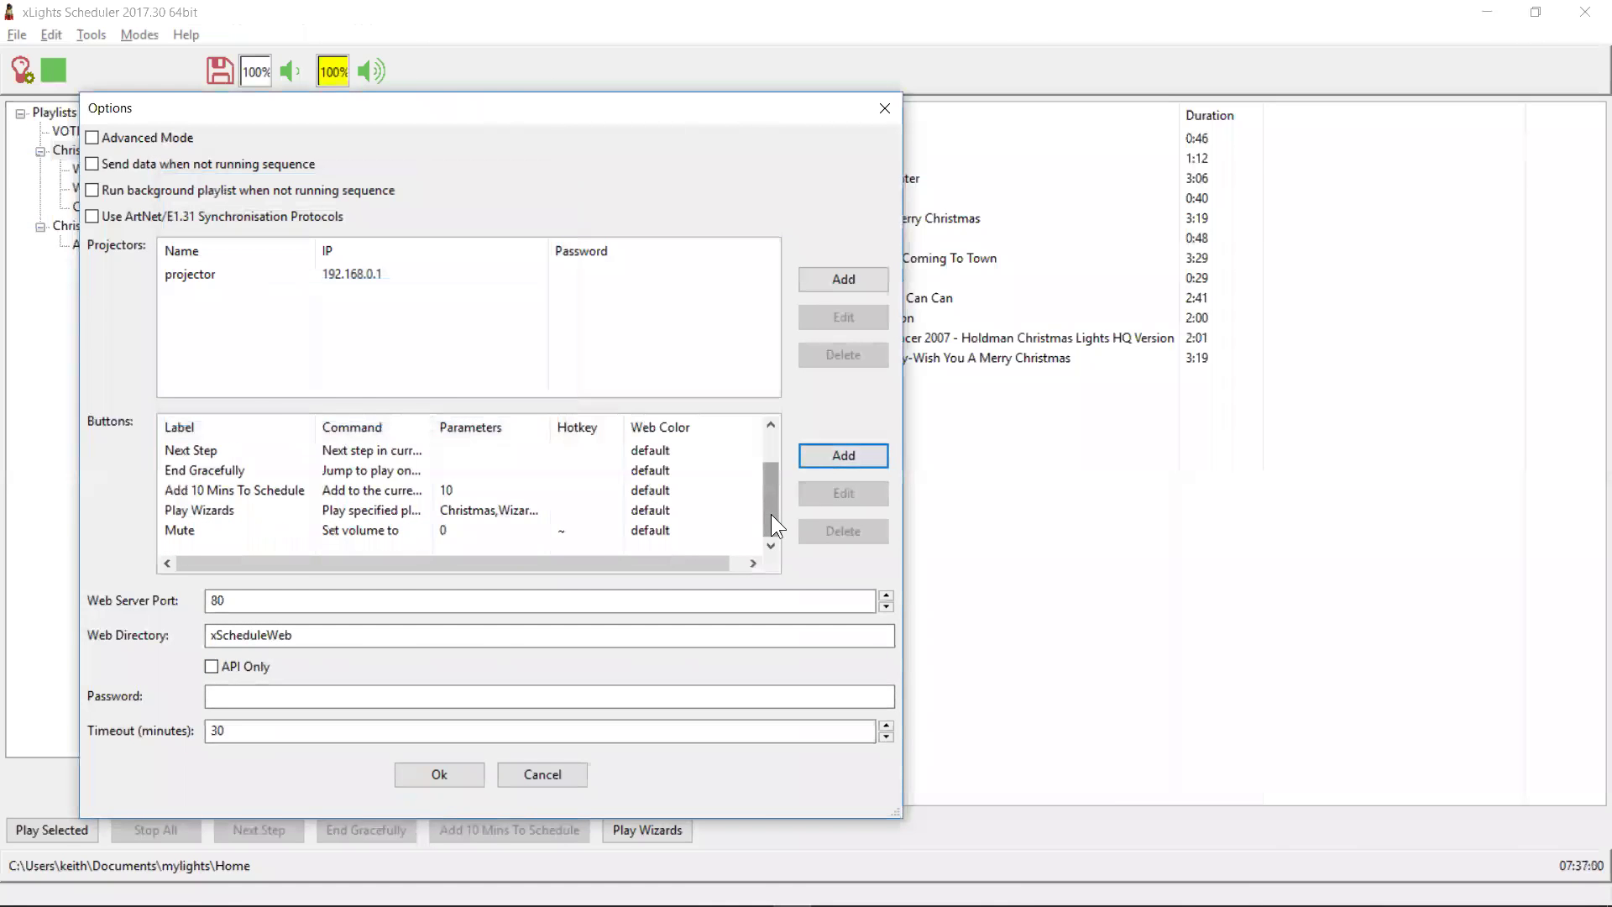
pyautogui.click(837, 459)
pyautogui.write('Unmute')
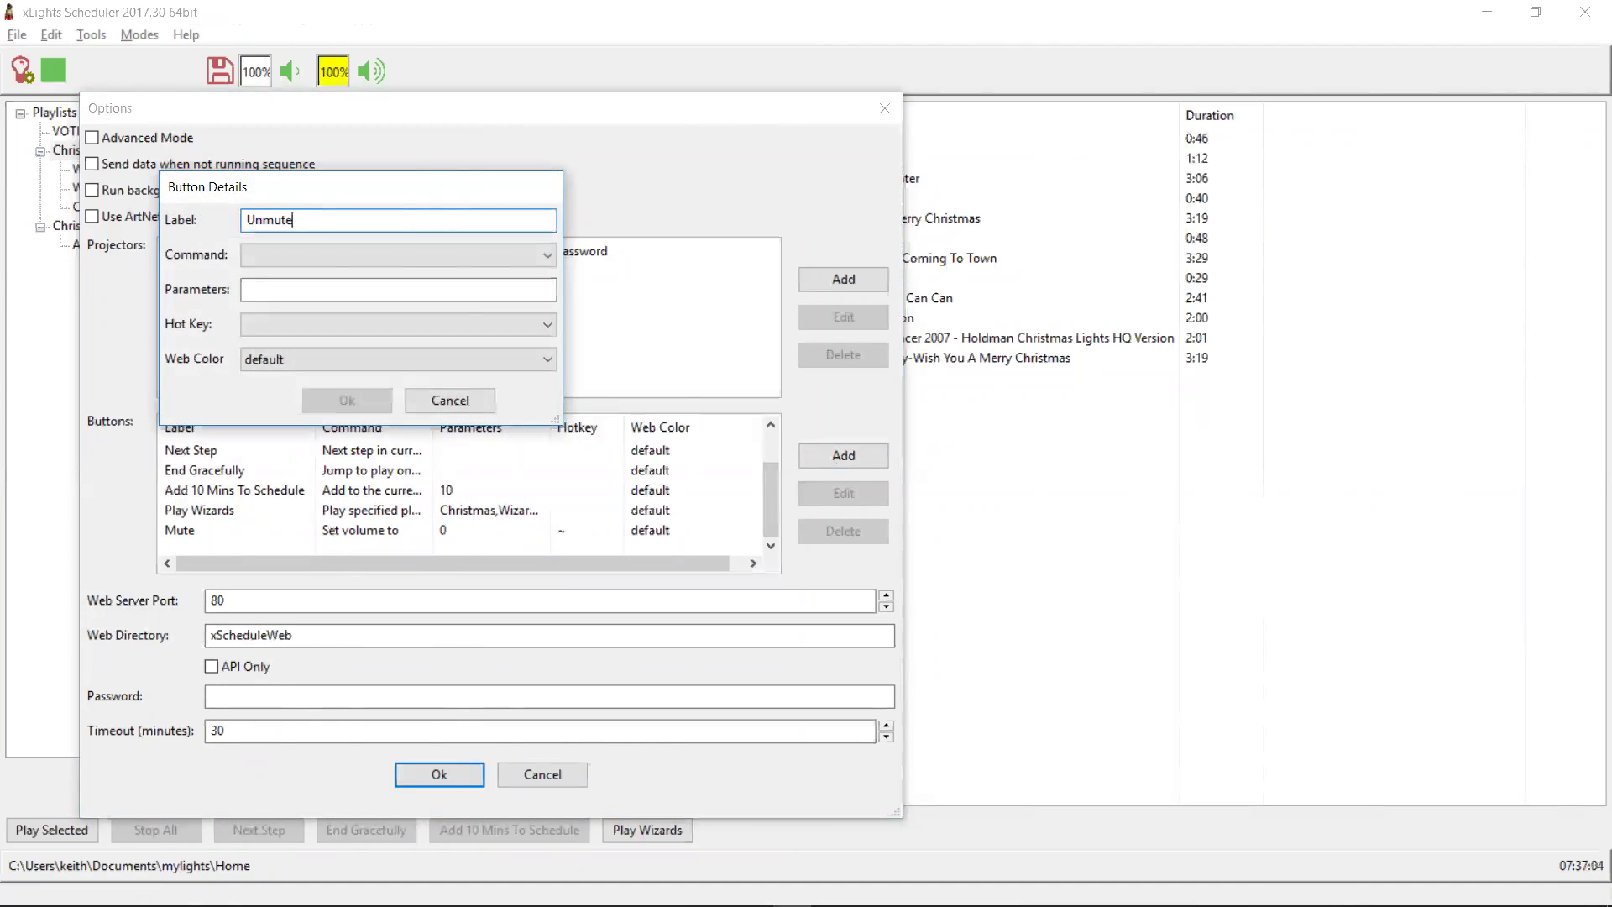
pyautogui.click(544, 256)
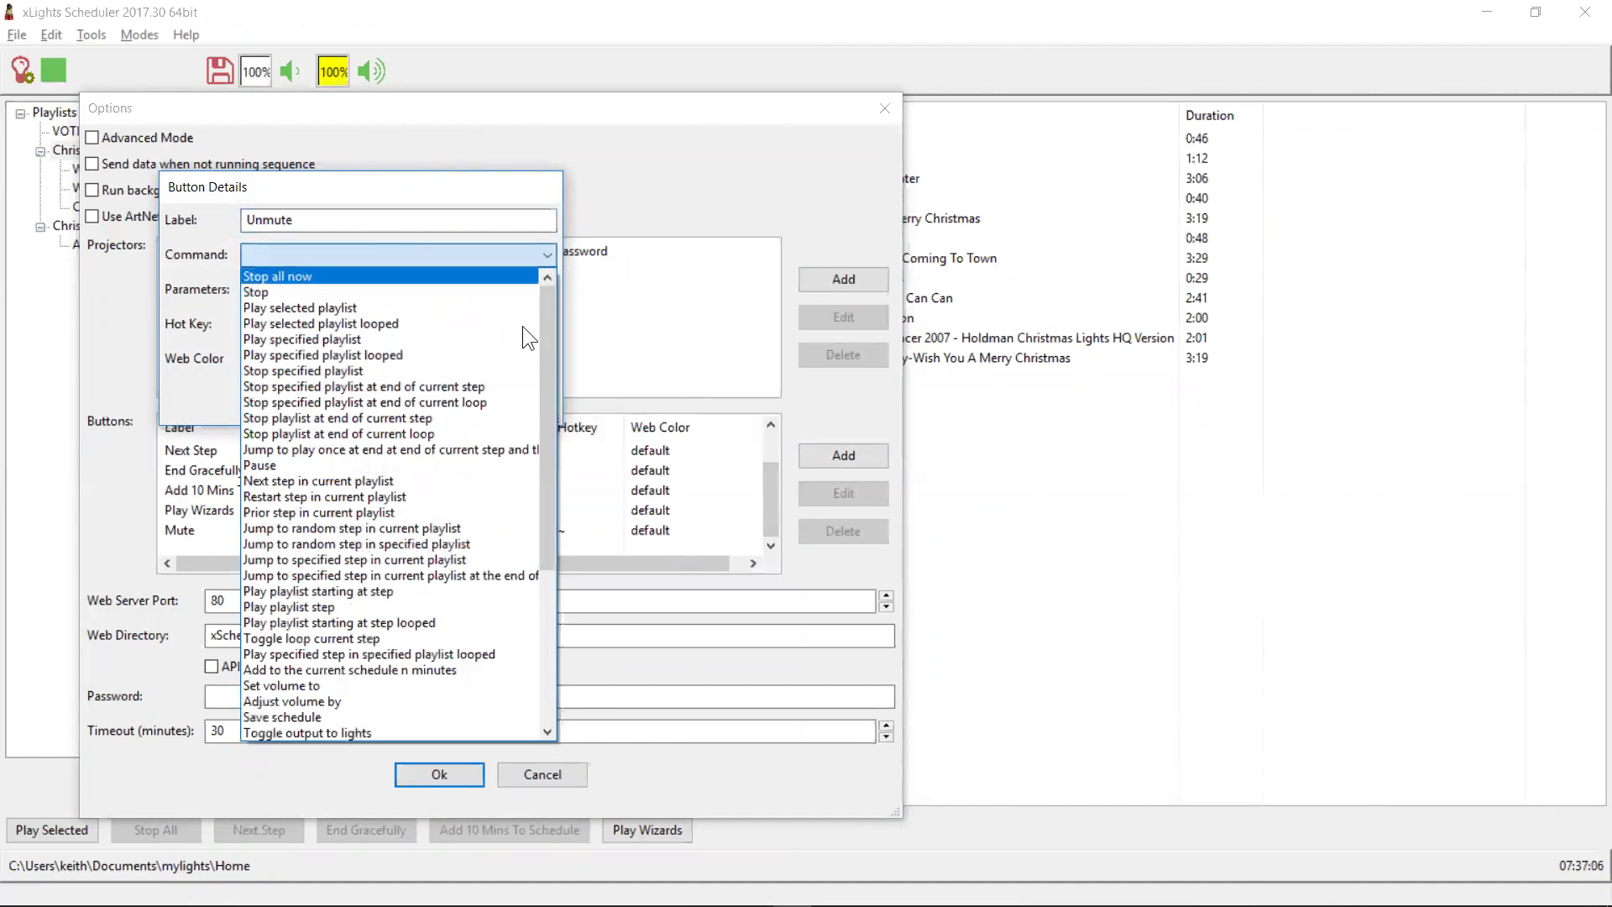
pyautogui.click(374, 685)
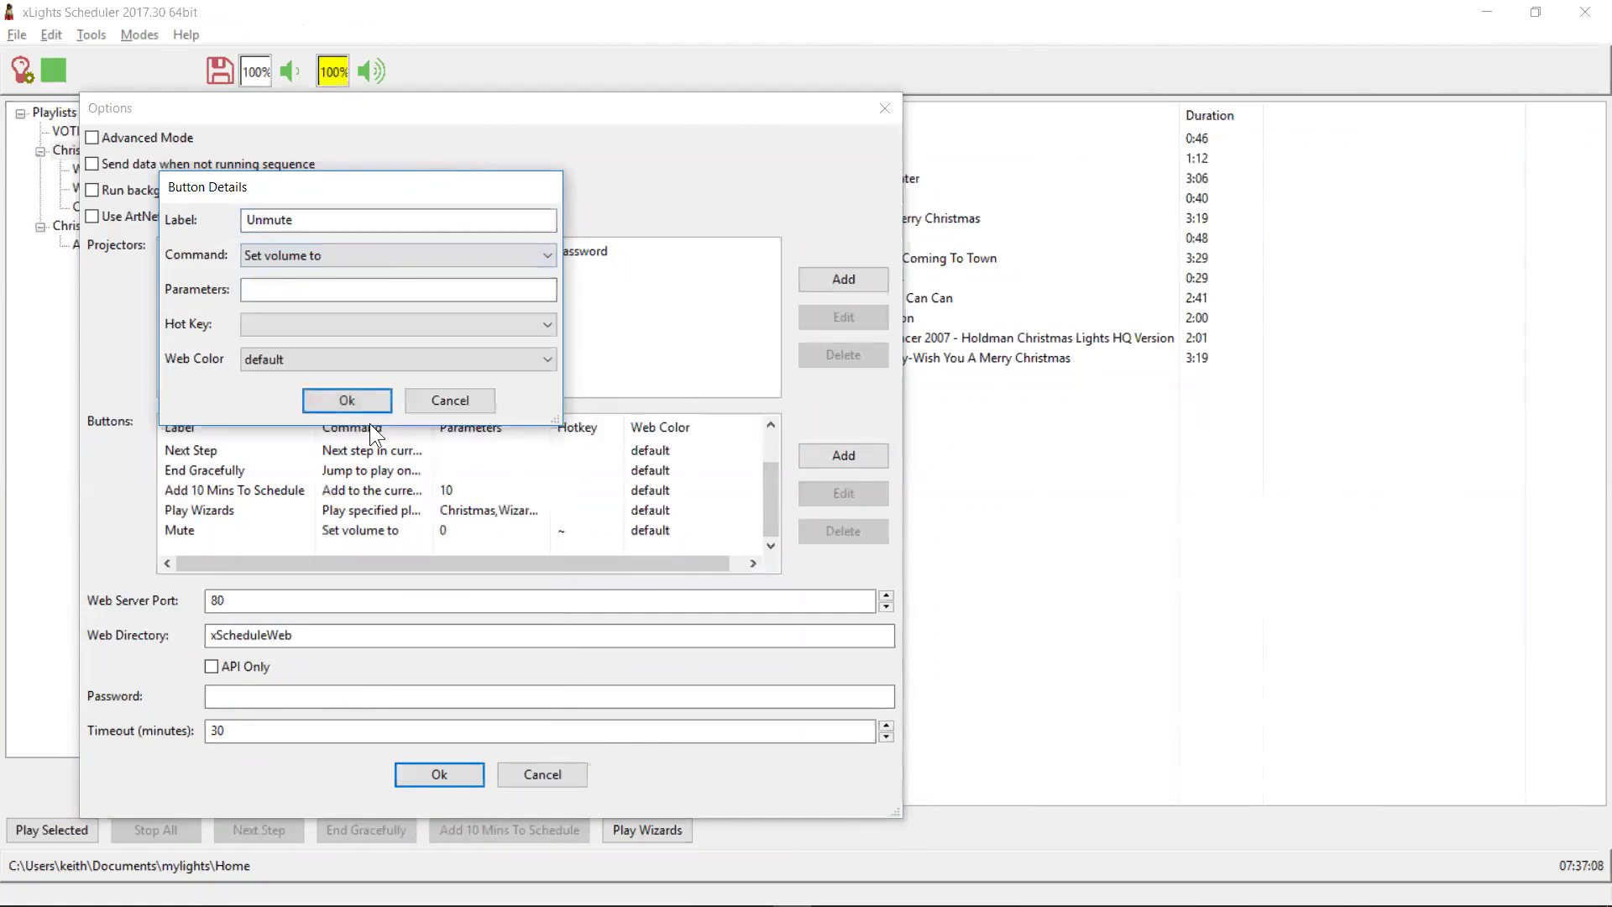
pyautogui.click(329, 288)
pyautogui.write('100')
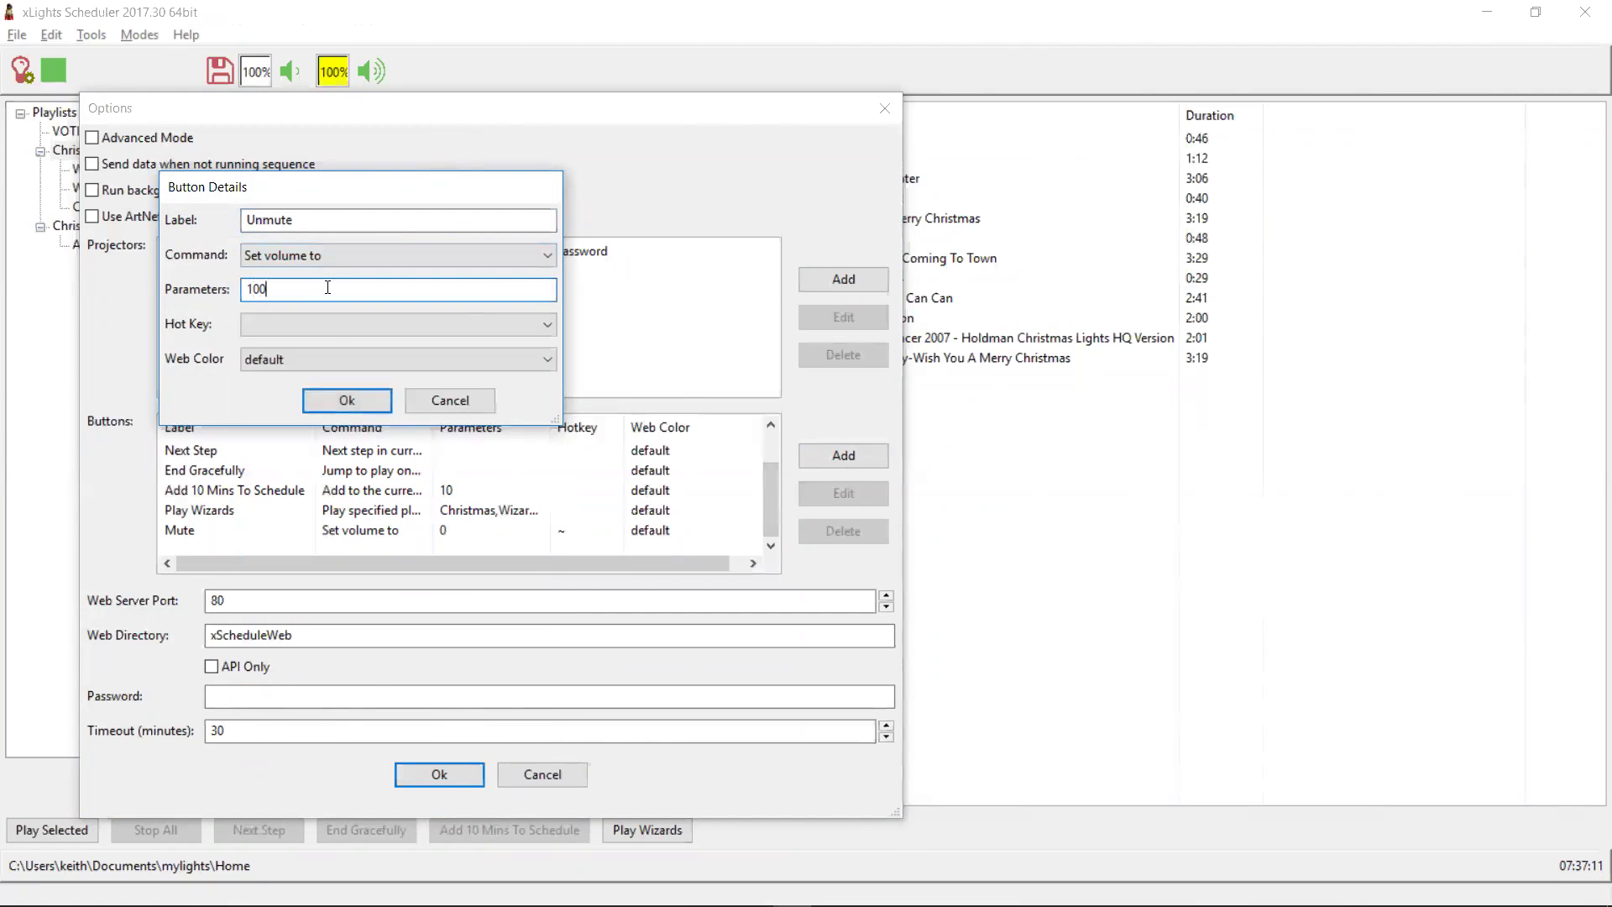
pyautogui.click(348, 397)
pyautogui.click(462, 770)
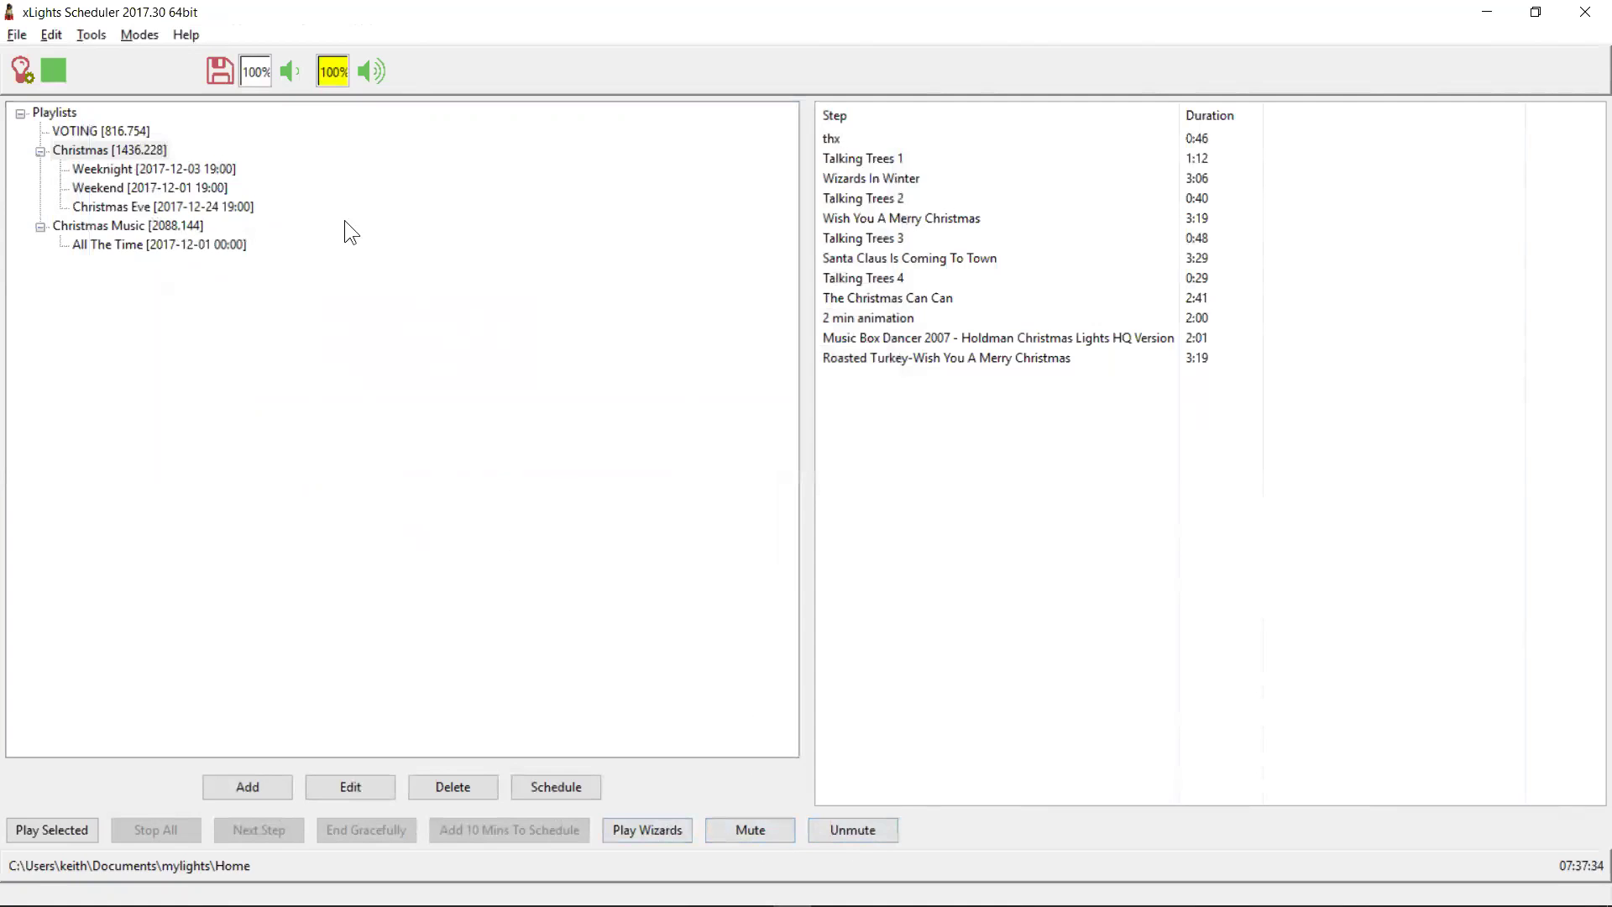
pyautogui.click(221, 74)
# Open the scheduler's web interface and look through the custom buttons on its Buttons plugin page.
pyautogui.click(52, 36)
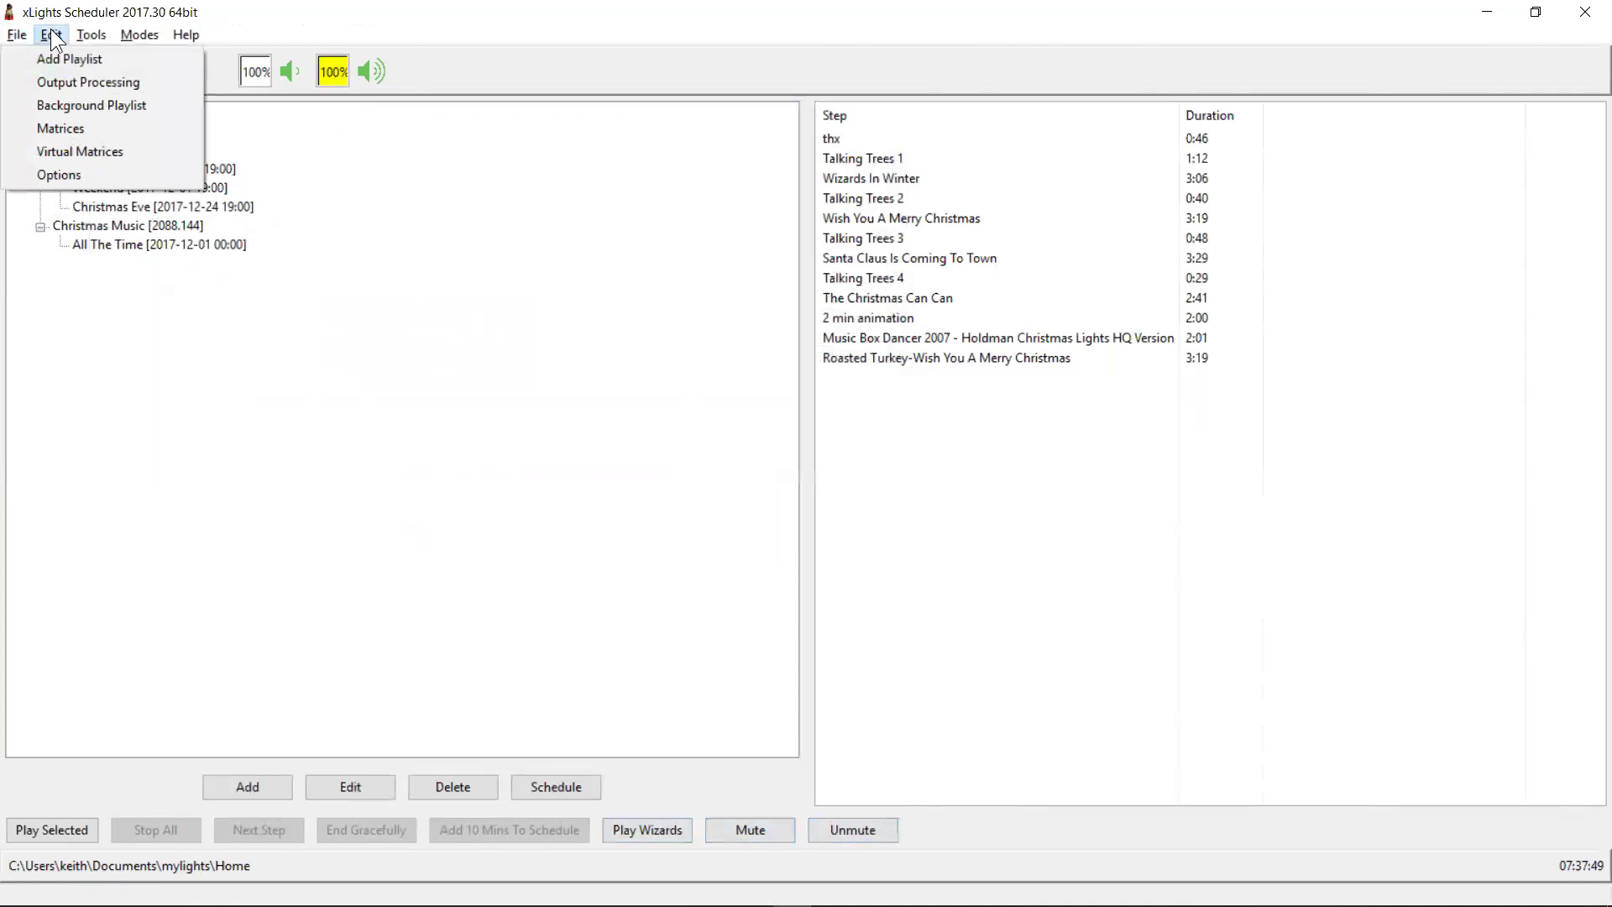
pyautogui.moveTo(79, 31)
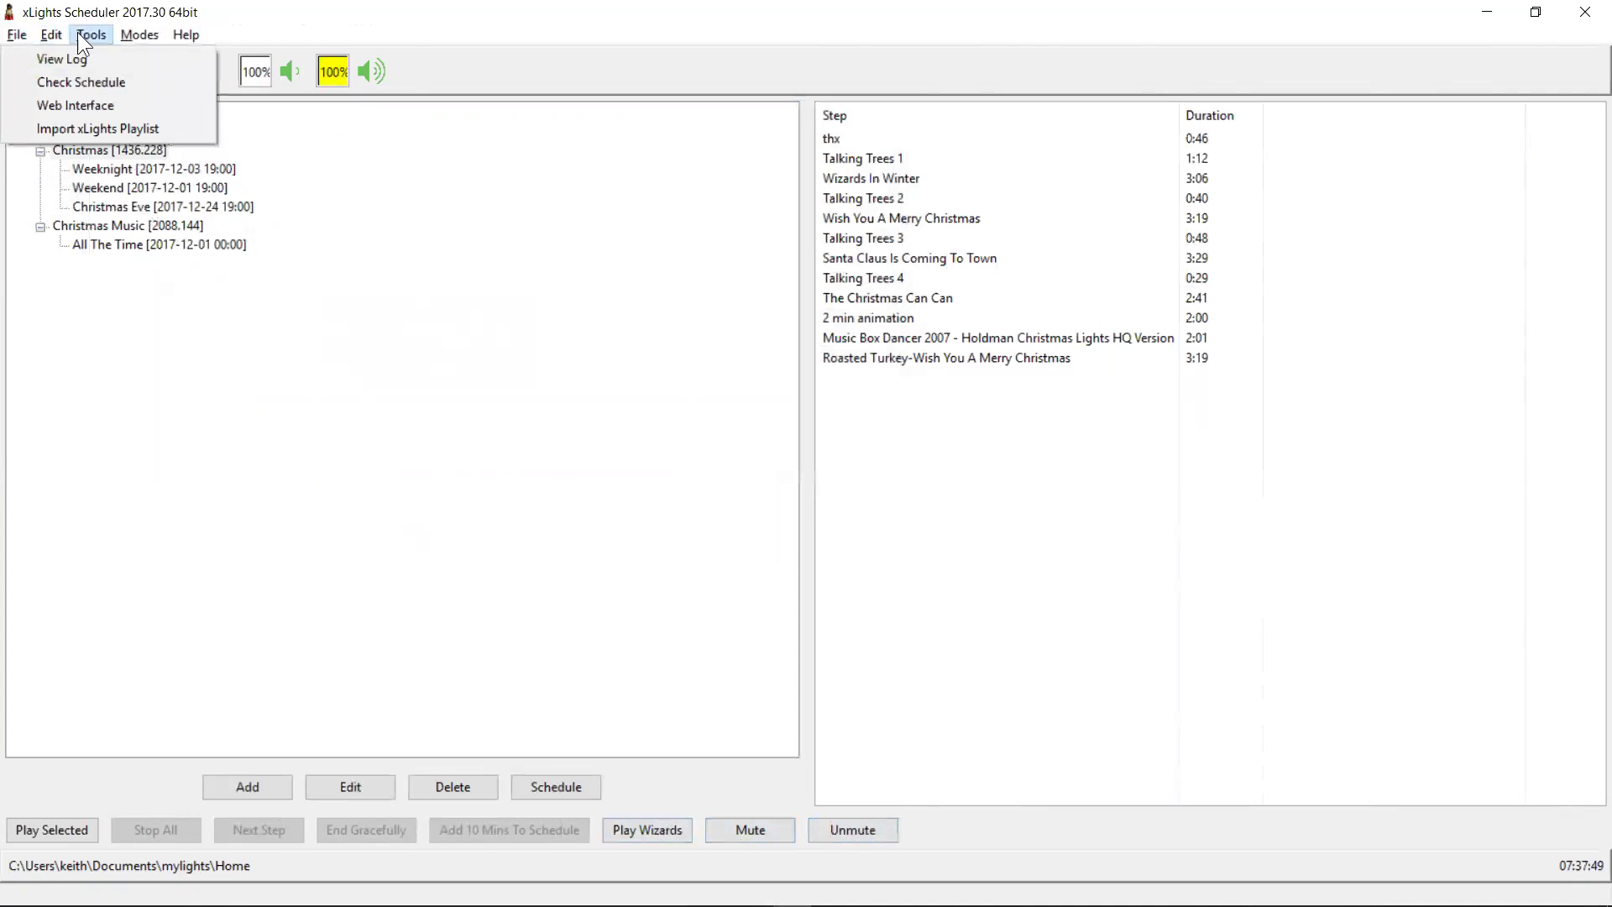
pyautogui.click(81, 99)
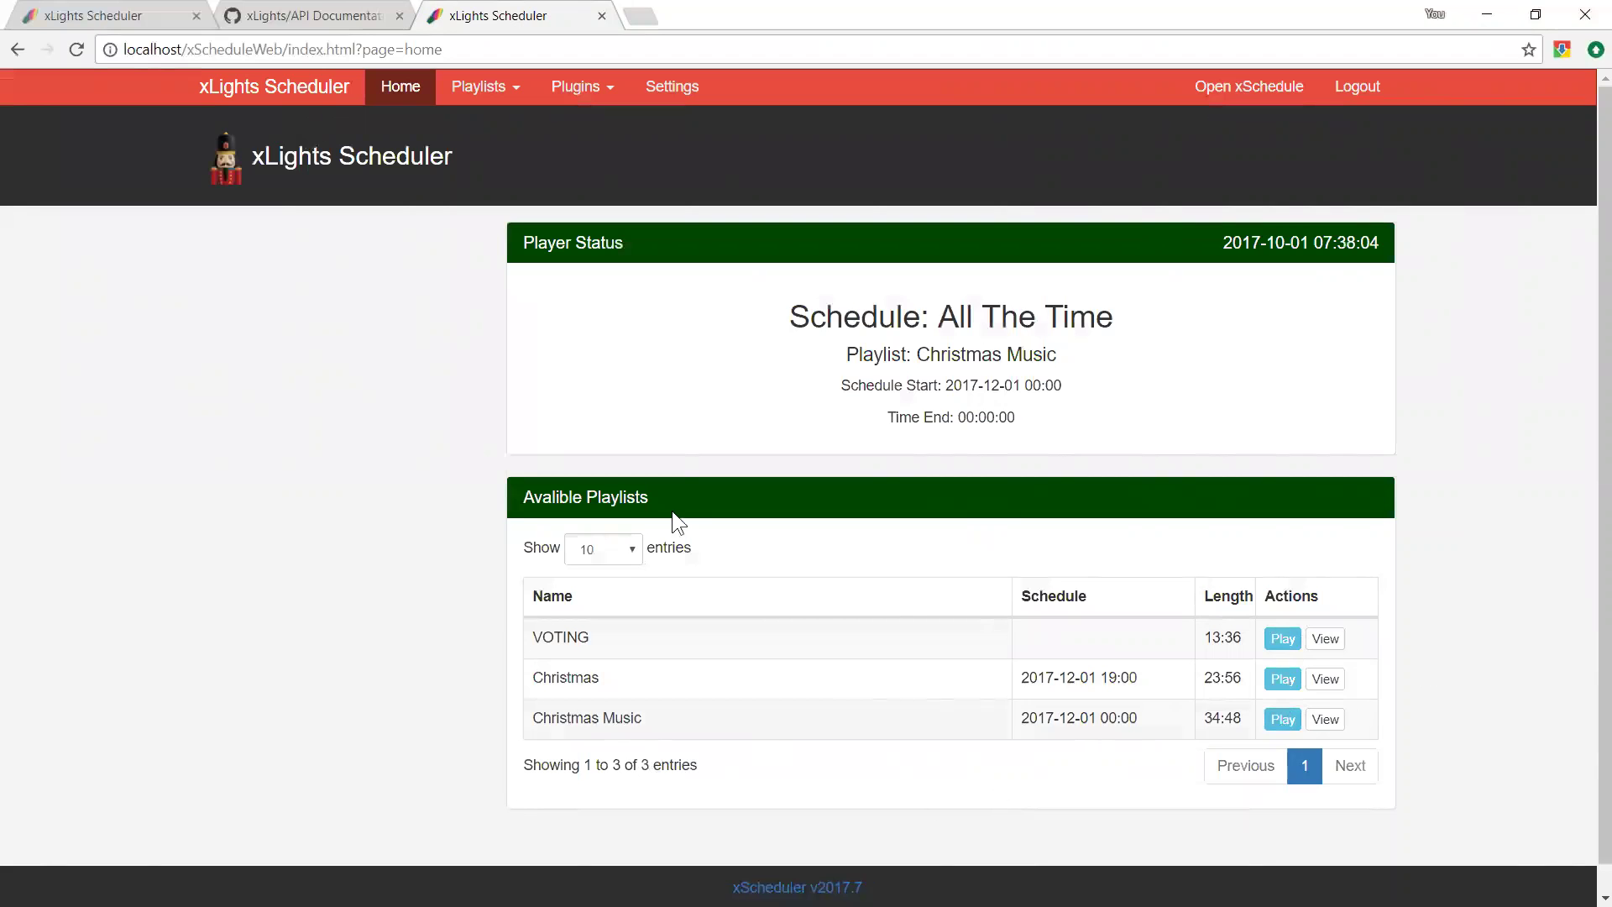
pyautogui.click(610, 95)
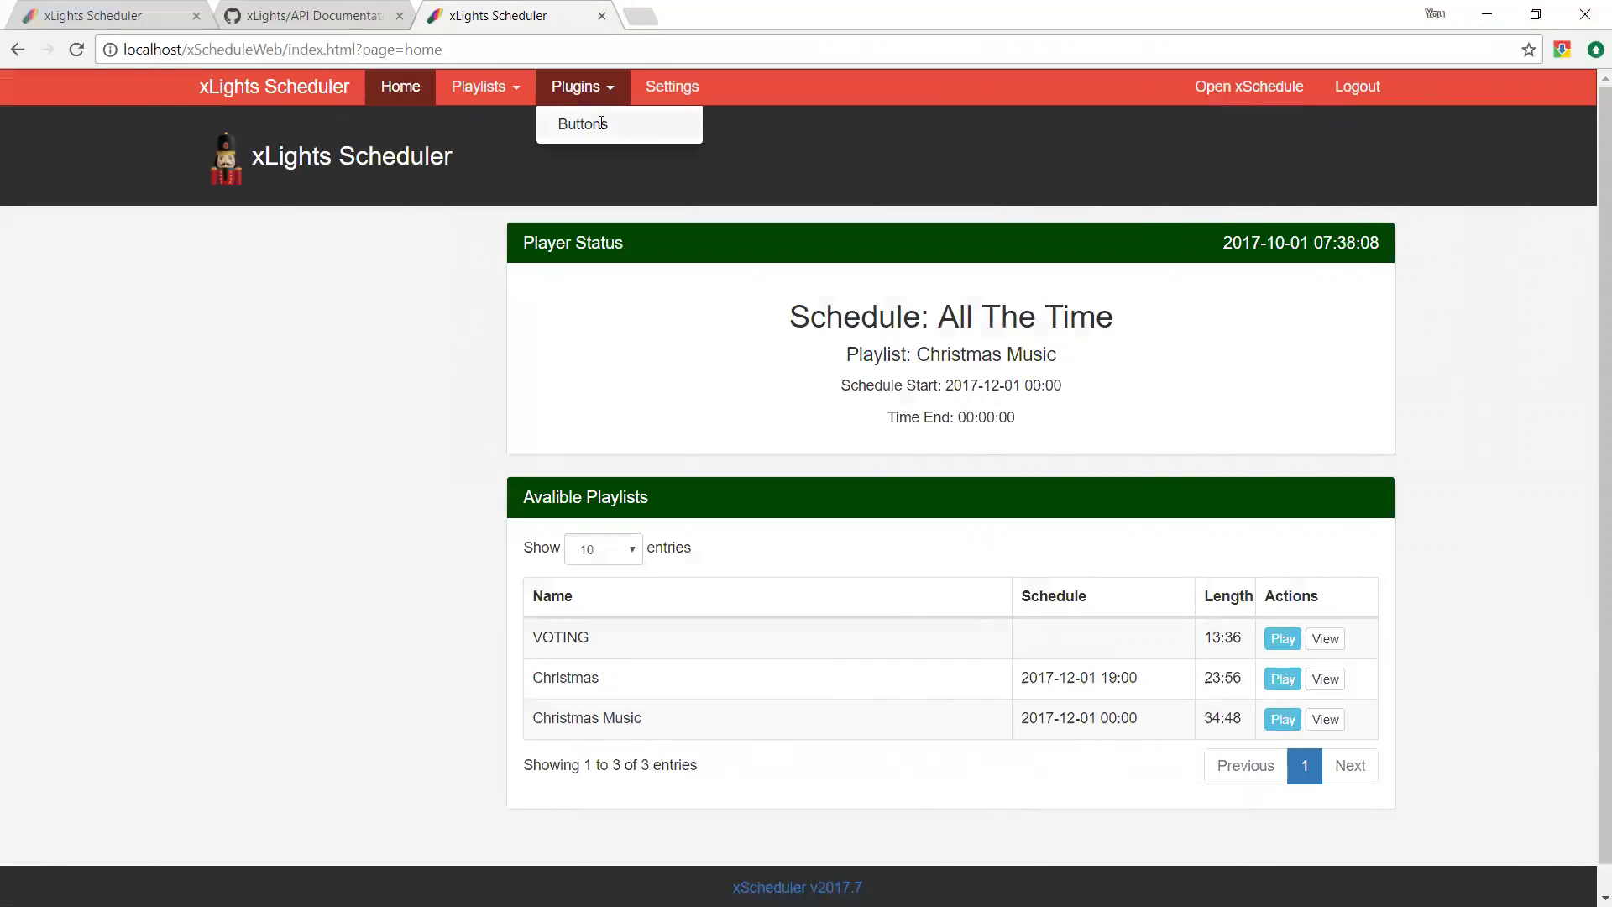
pyautogui.click(601, 124)
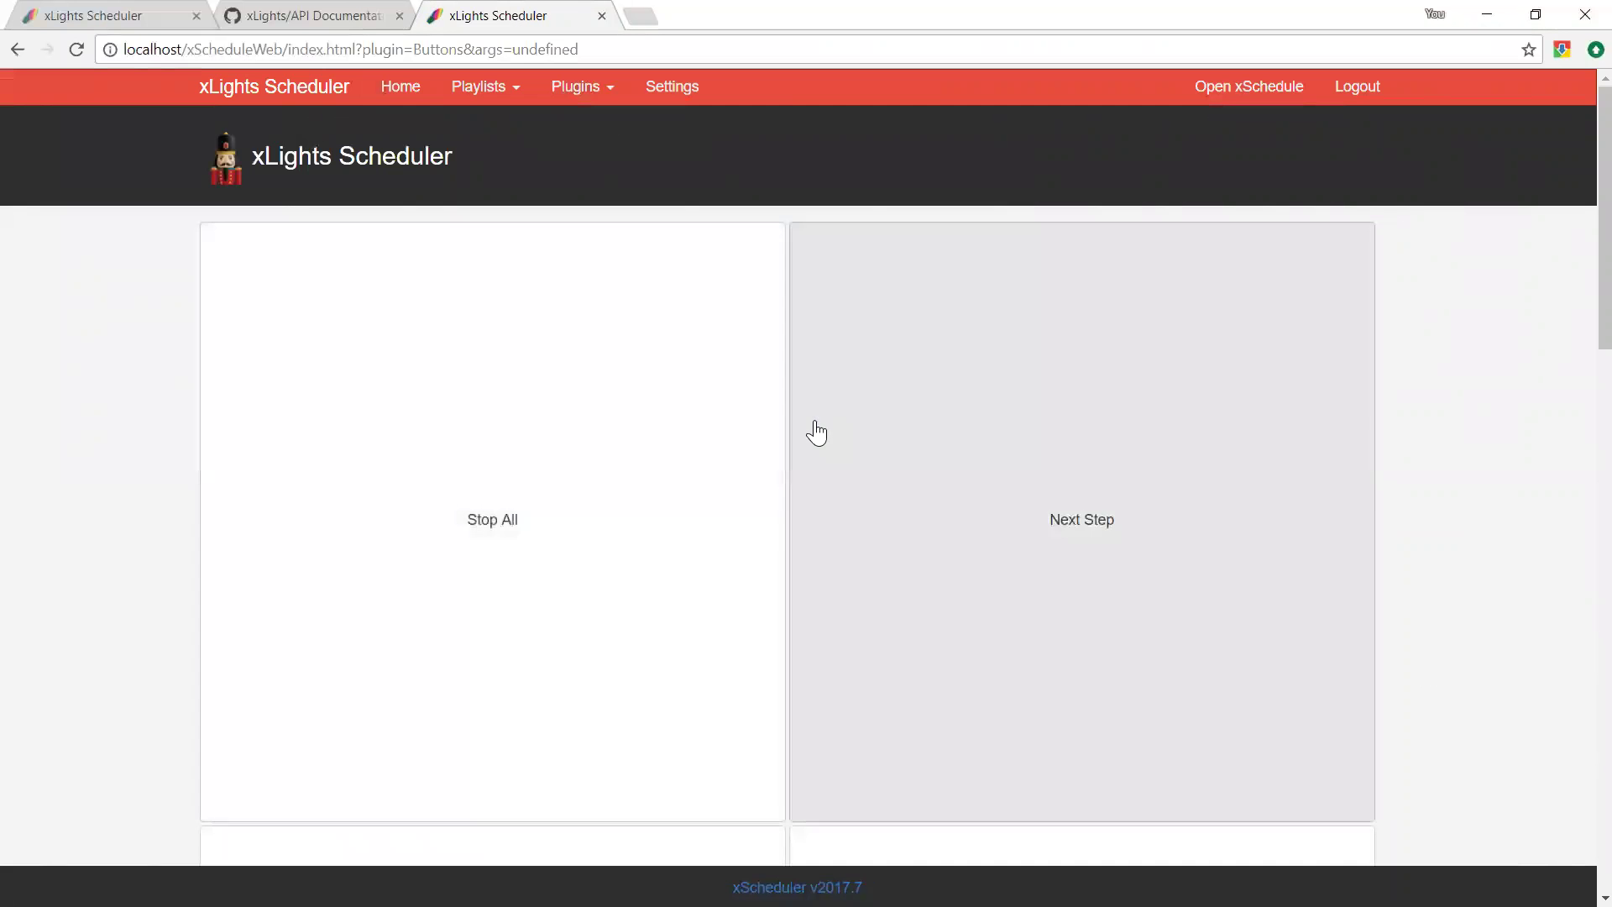
pyautogui.moveTo(1600, 235)
pyautogui.mouseDown()
pyautogui.moveTo(1589, 799)
pyautogui.moveTo(1591, 216)
pyautogui.mouseUp()
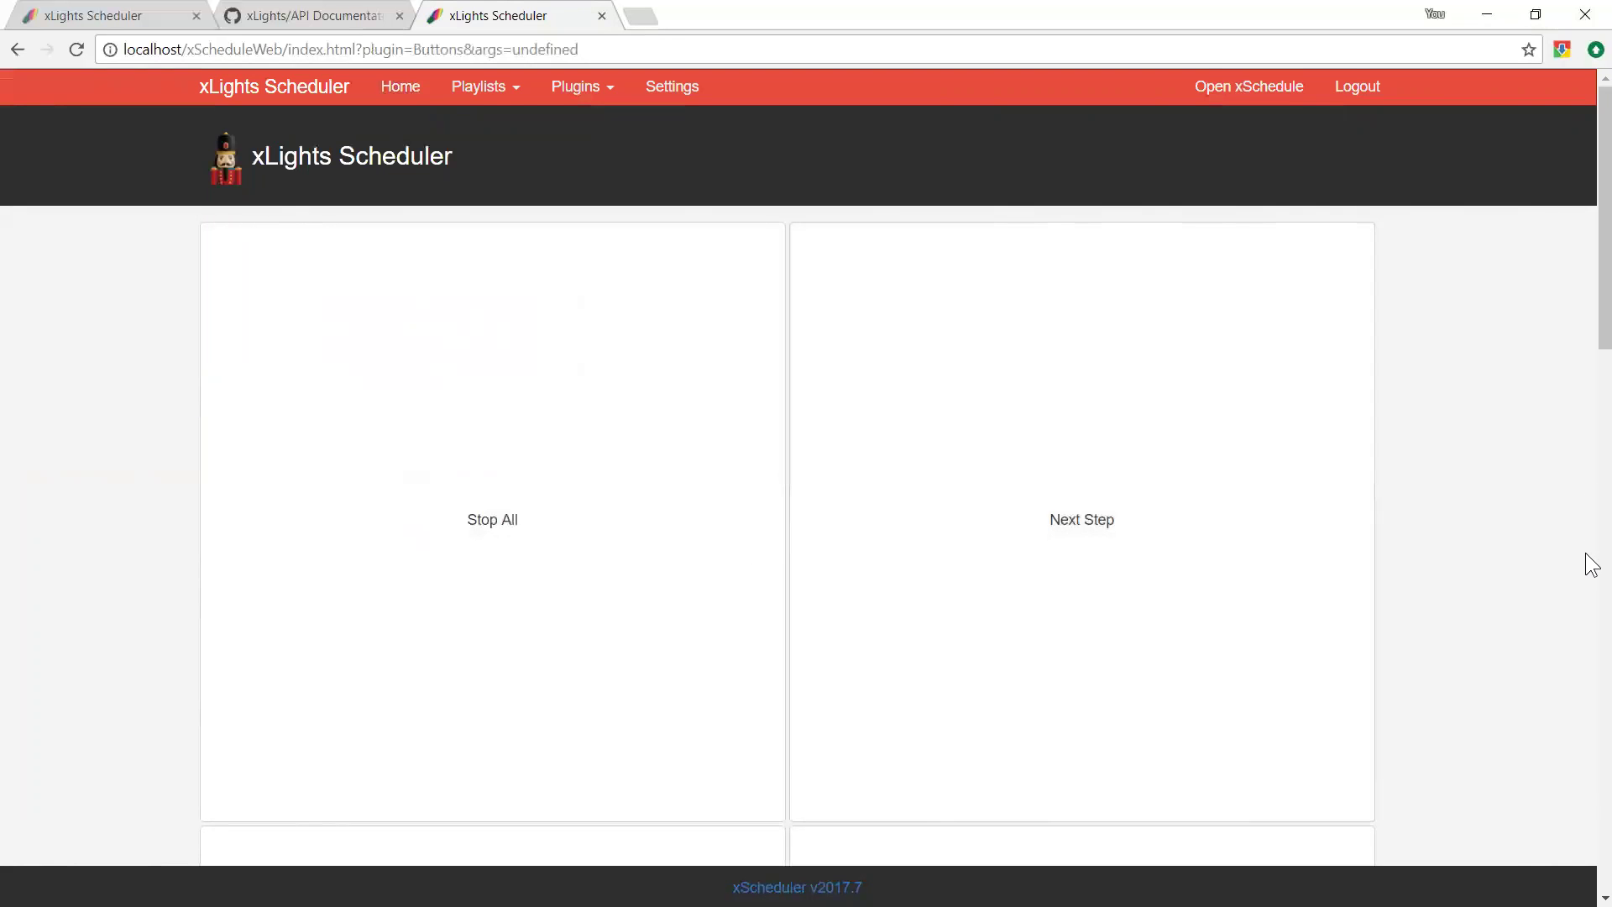
pyautogui.scroll(-18, 1593, 564)
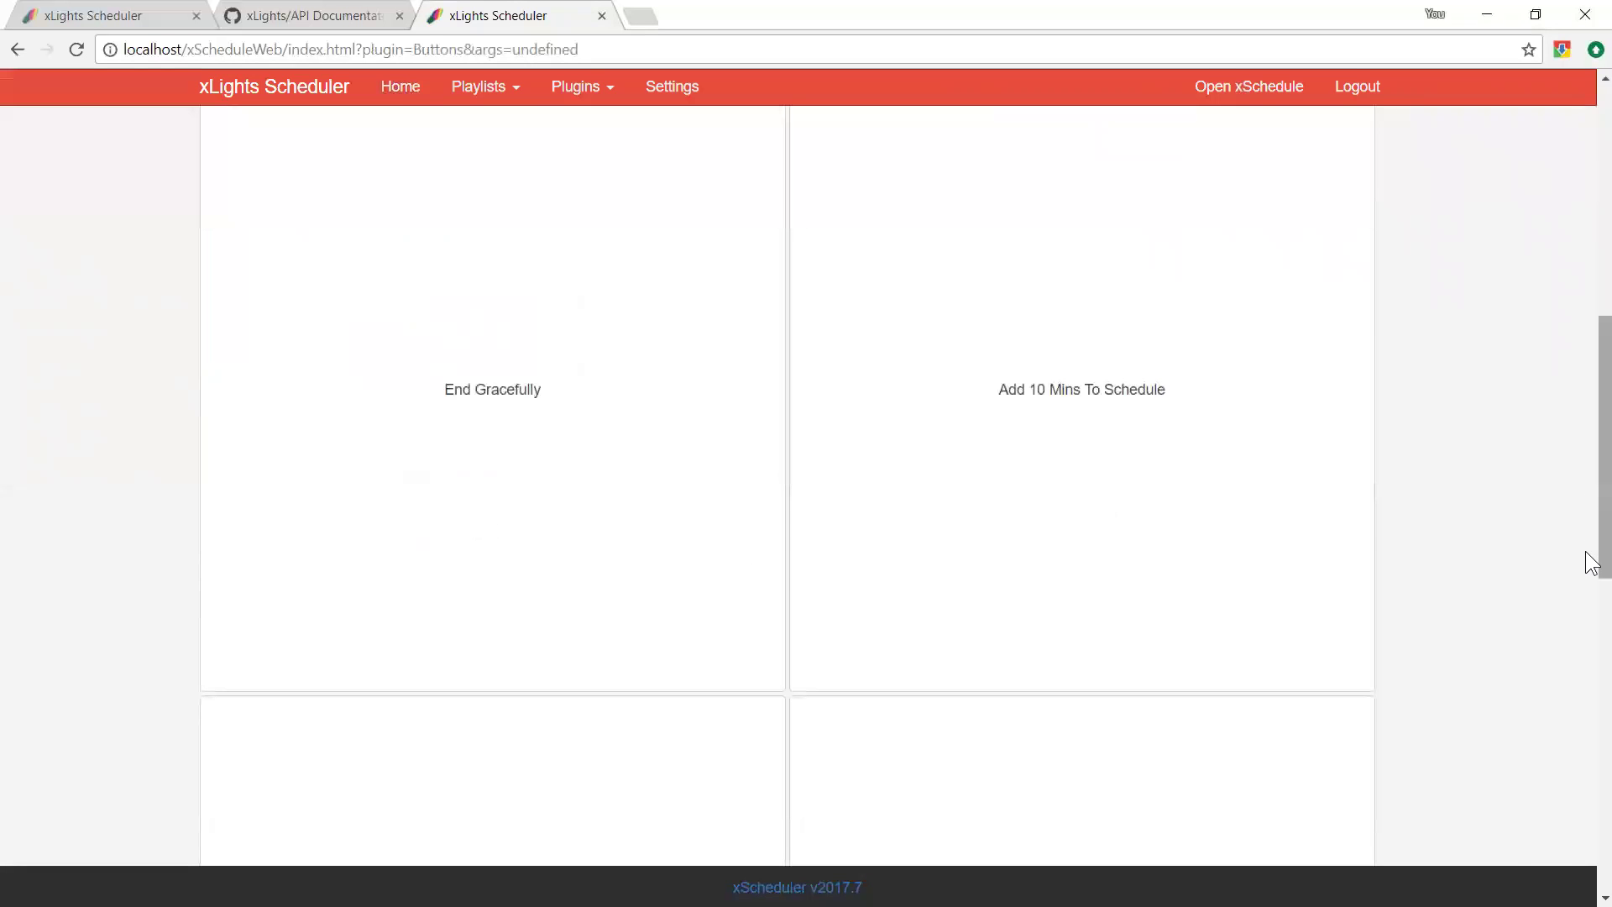
# Return to the web interface's home page, play Talking Trees 4 from the Christmas playlist, and stop playback.
pyautogui.scroll(18, 1587, 845)
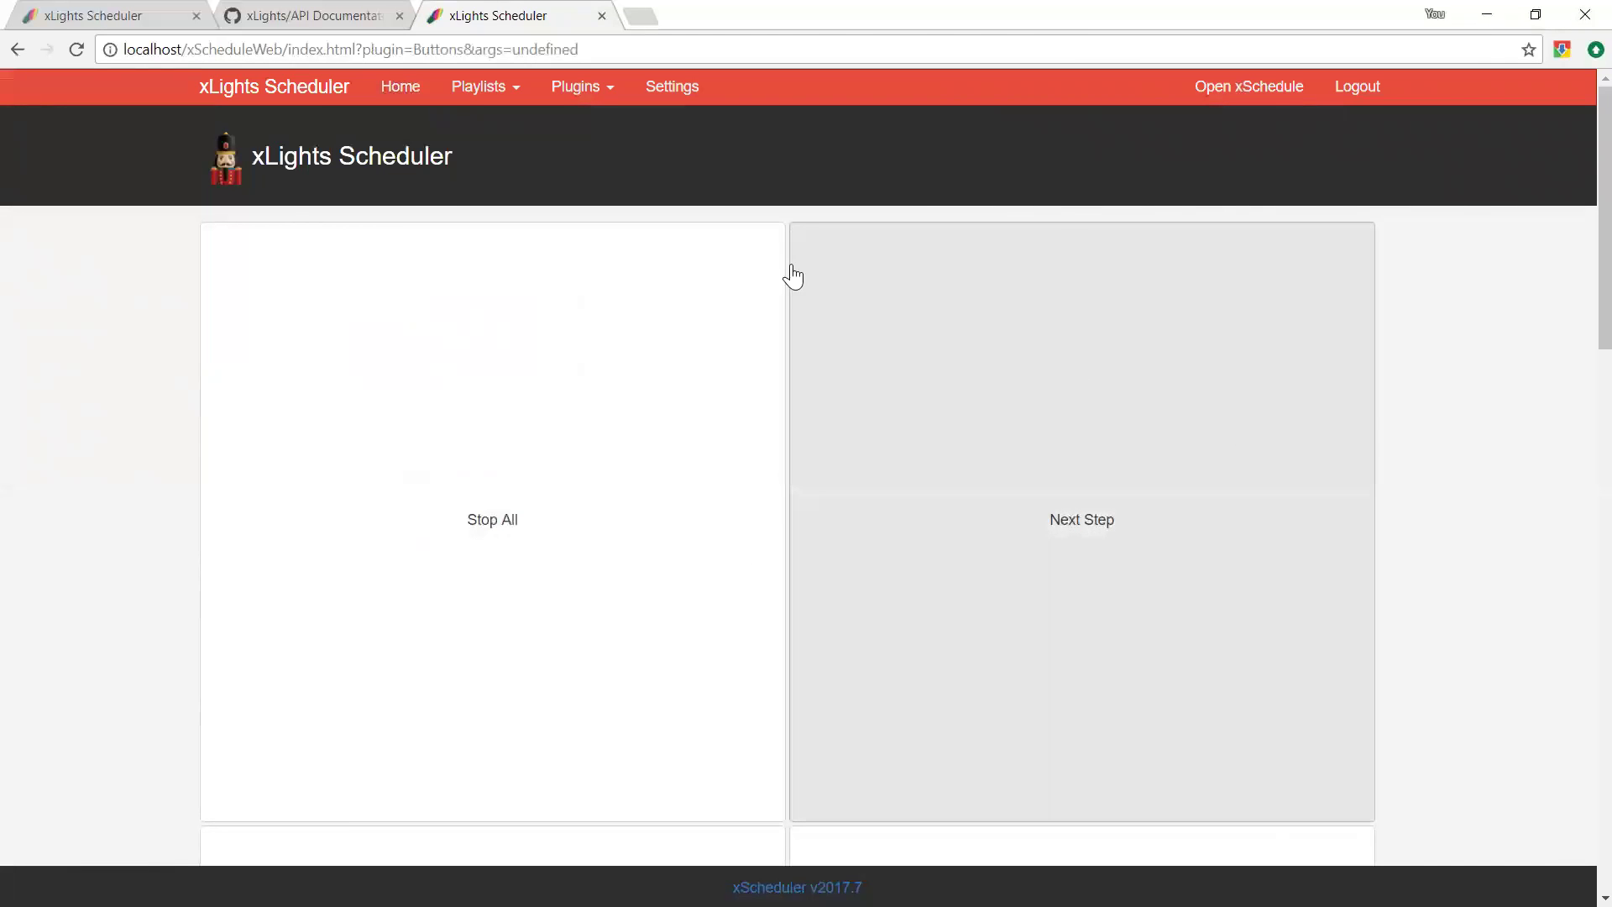
pyautogui.click(403, 87)
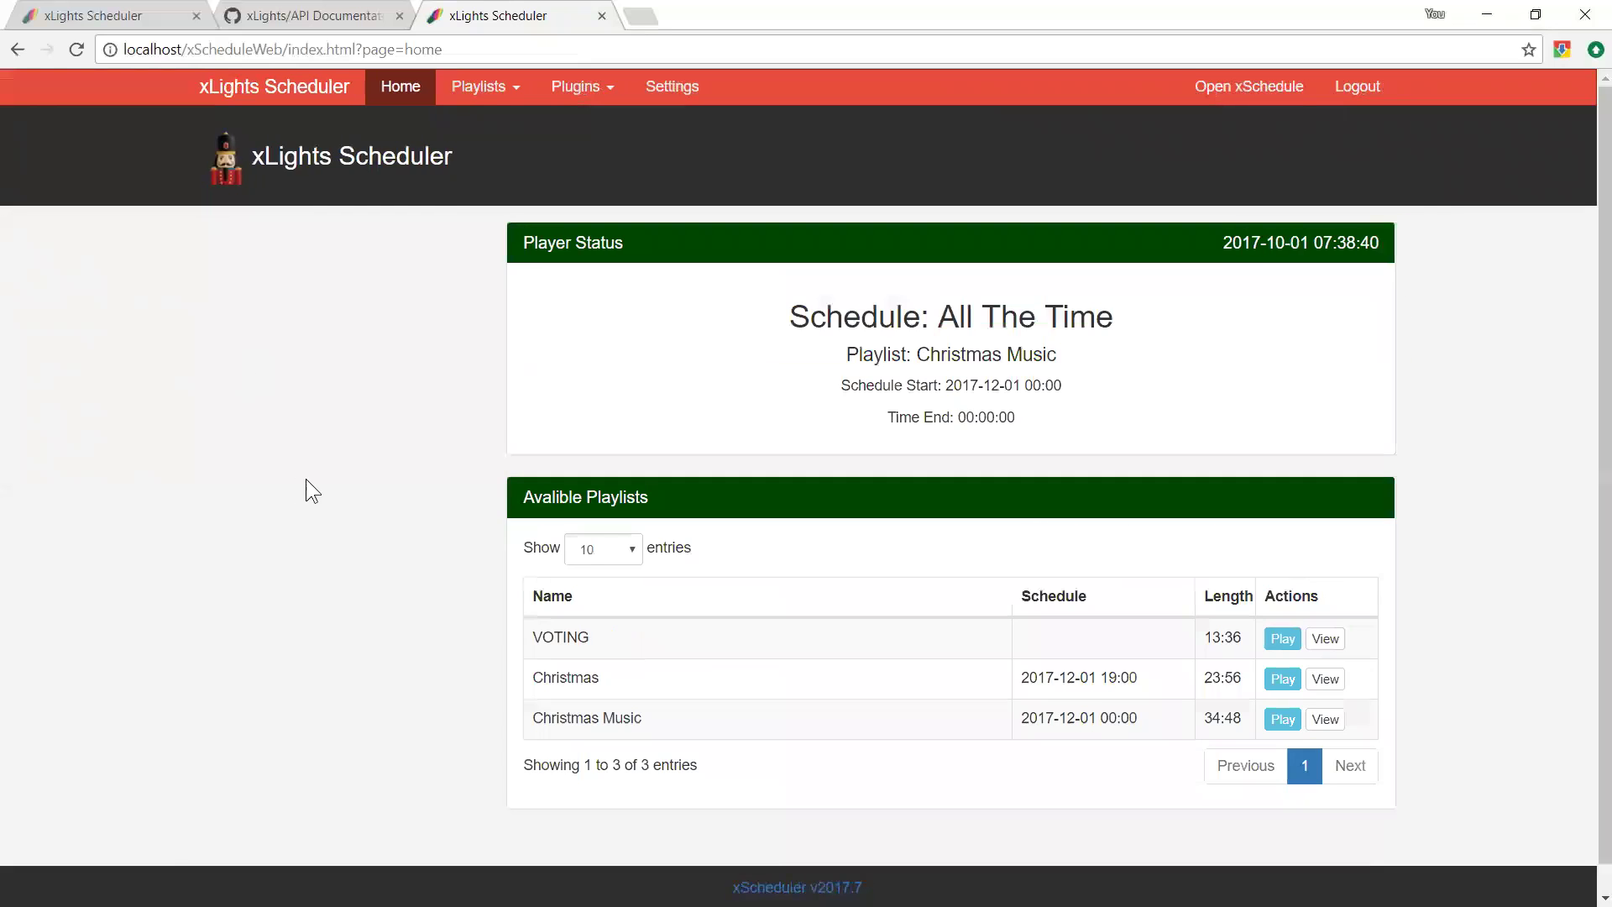
pyautogui.scroll(-2, 1590, 721)
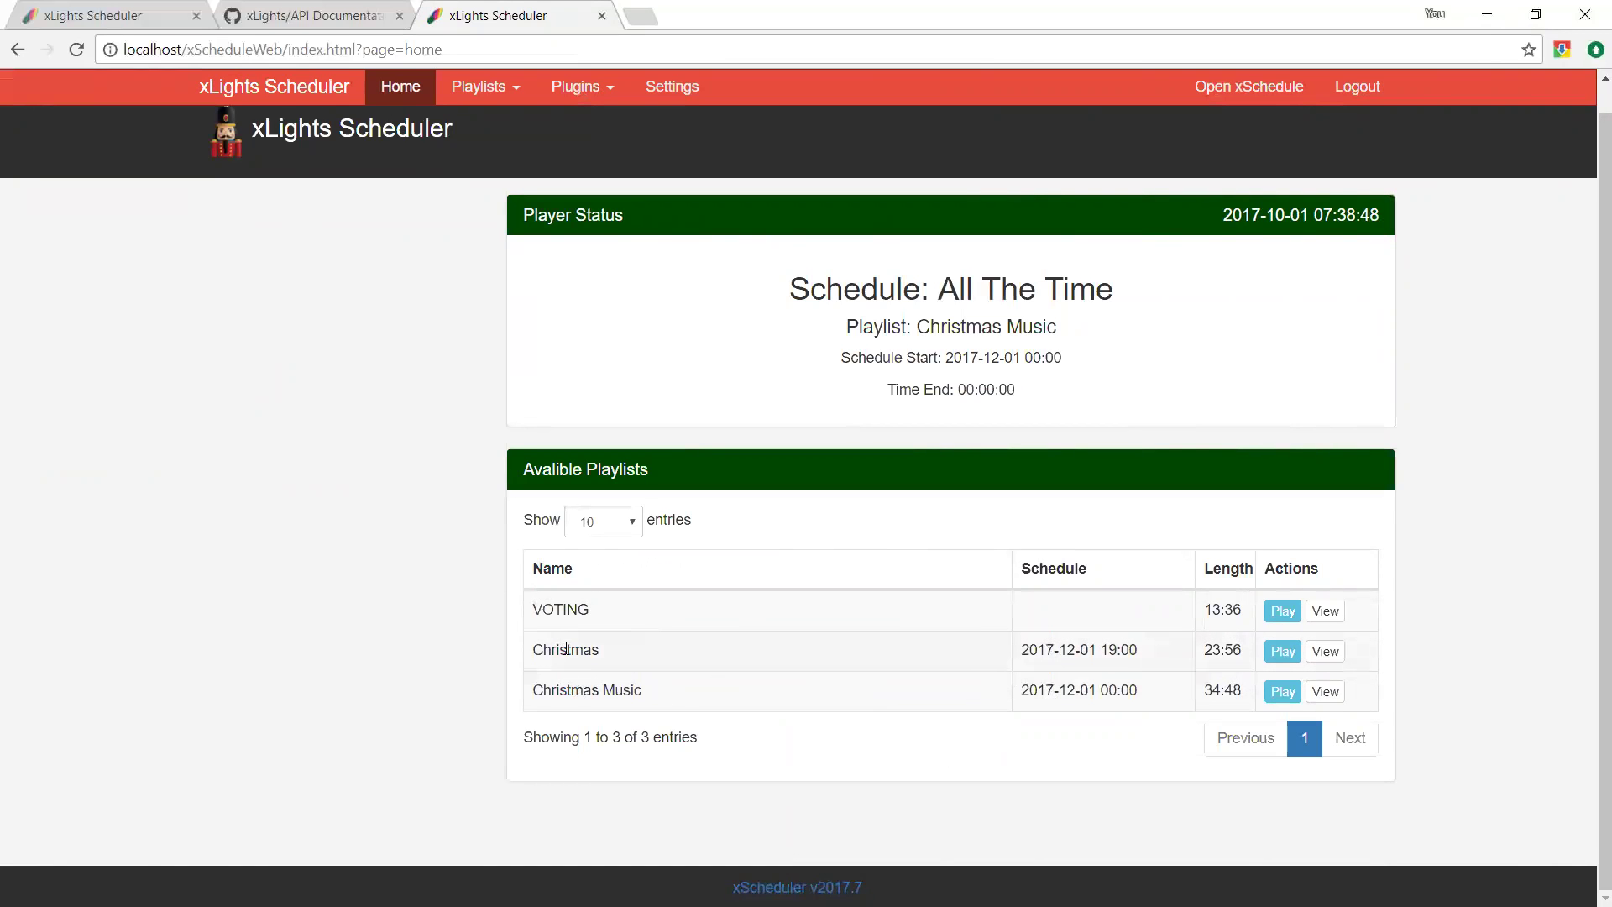
pyautogui.click(1323, 651)
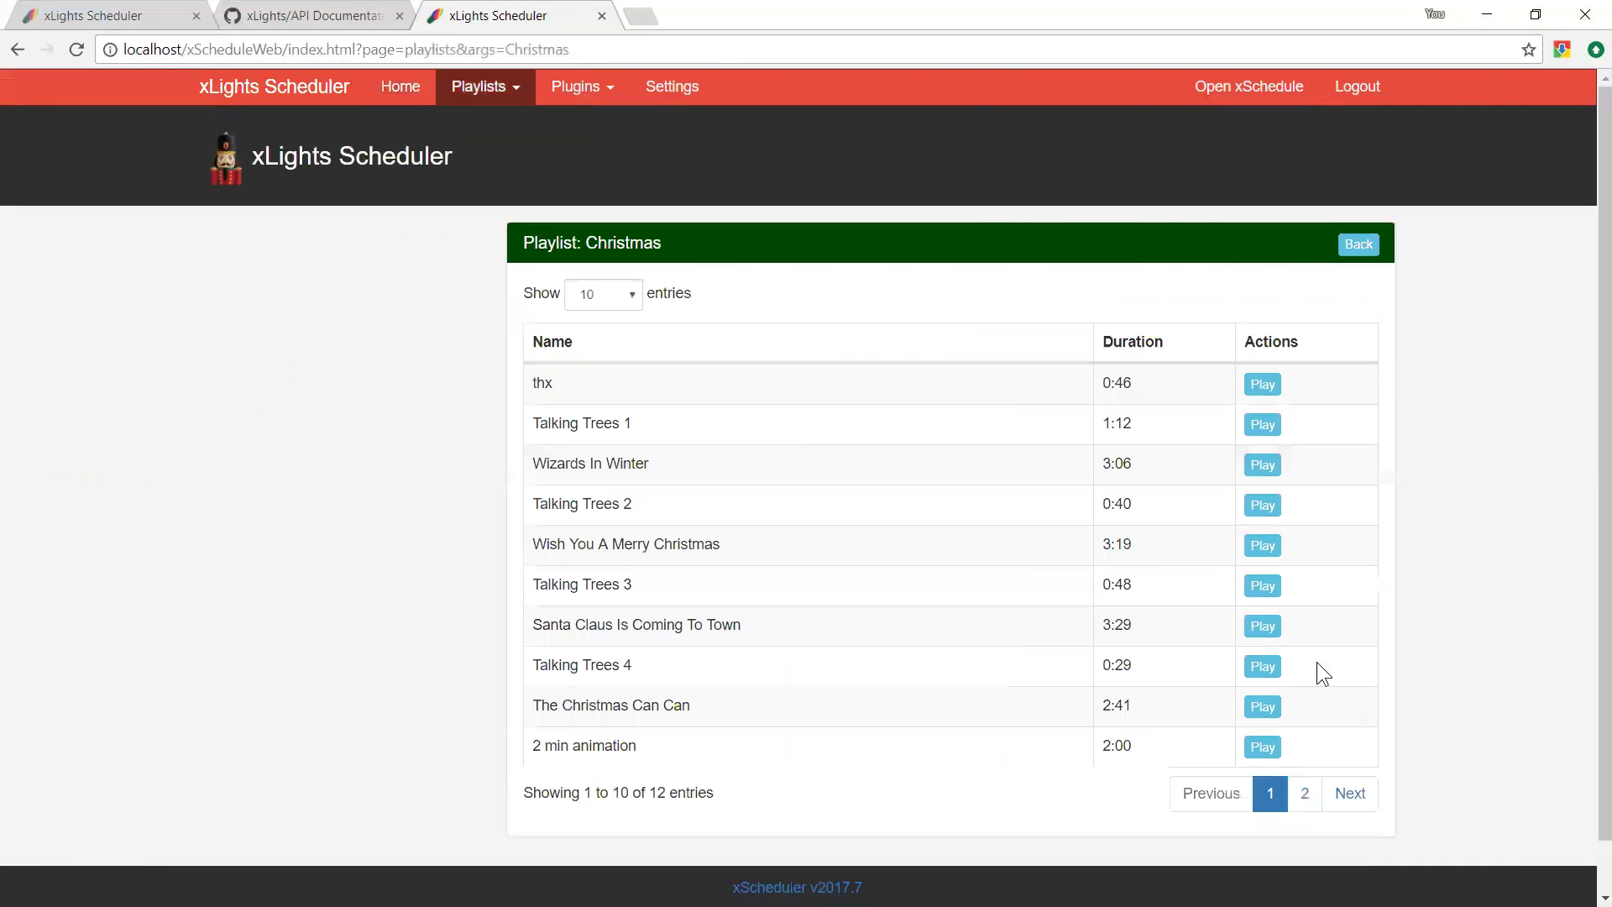
pyautogui.click(1265, 668)
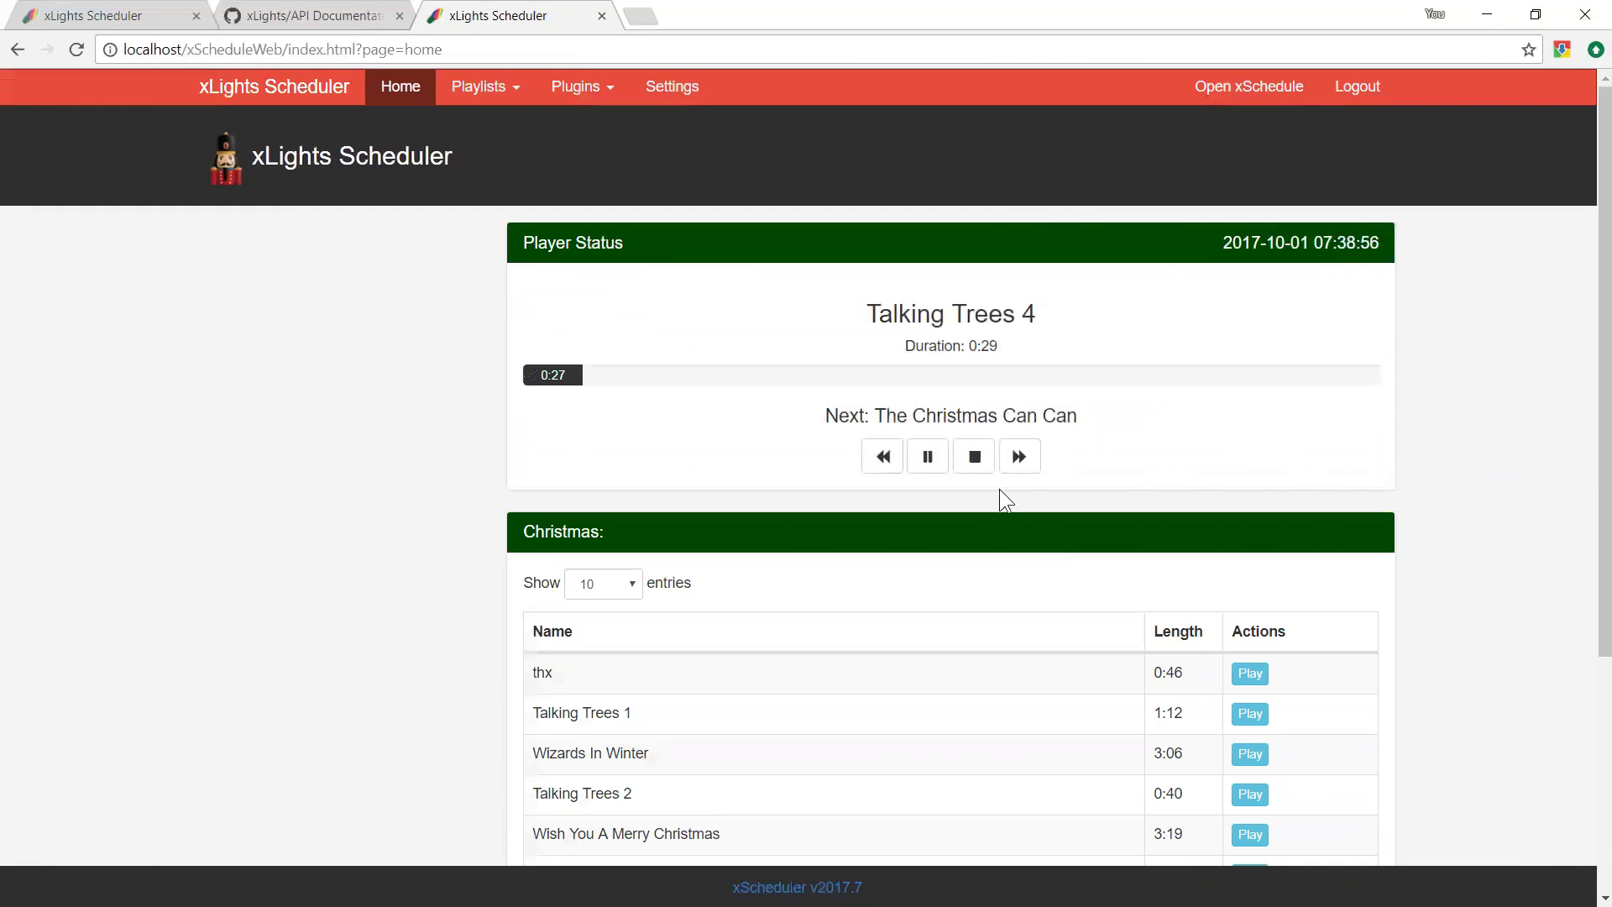
pyautogui.click(973, 457)
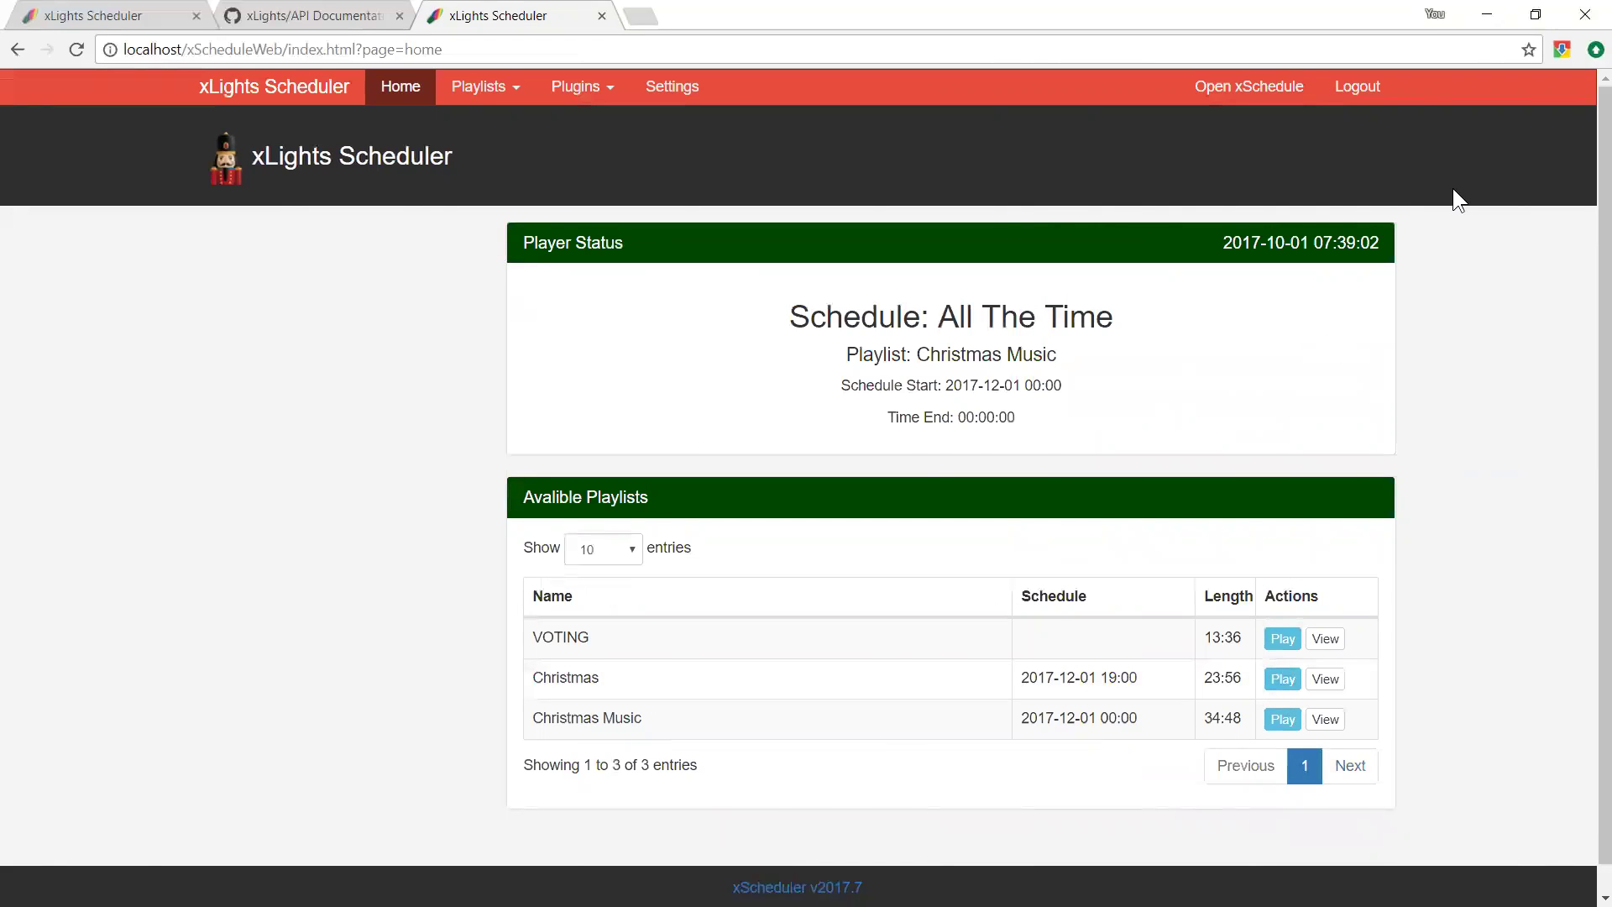
# Open the game dialog behind the xScheduler version link in the web interface's footer, look at its fields, and close it.
pyautogui.click(1487, 13)
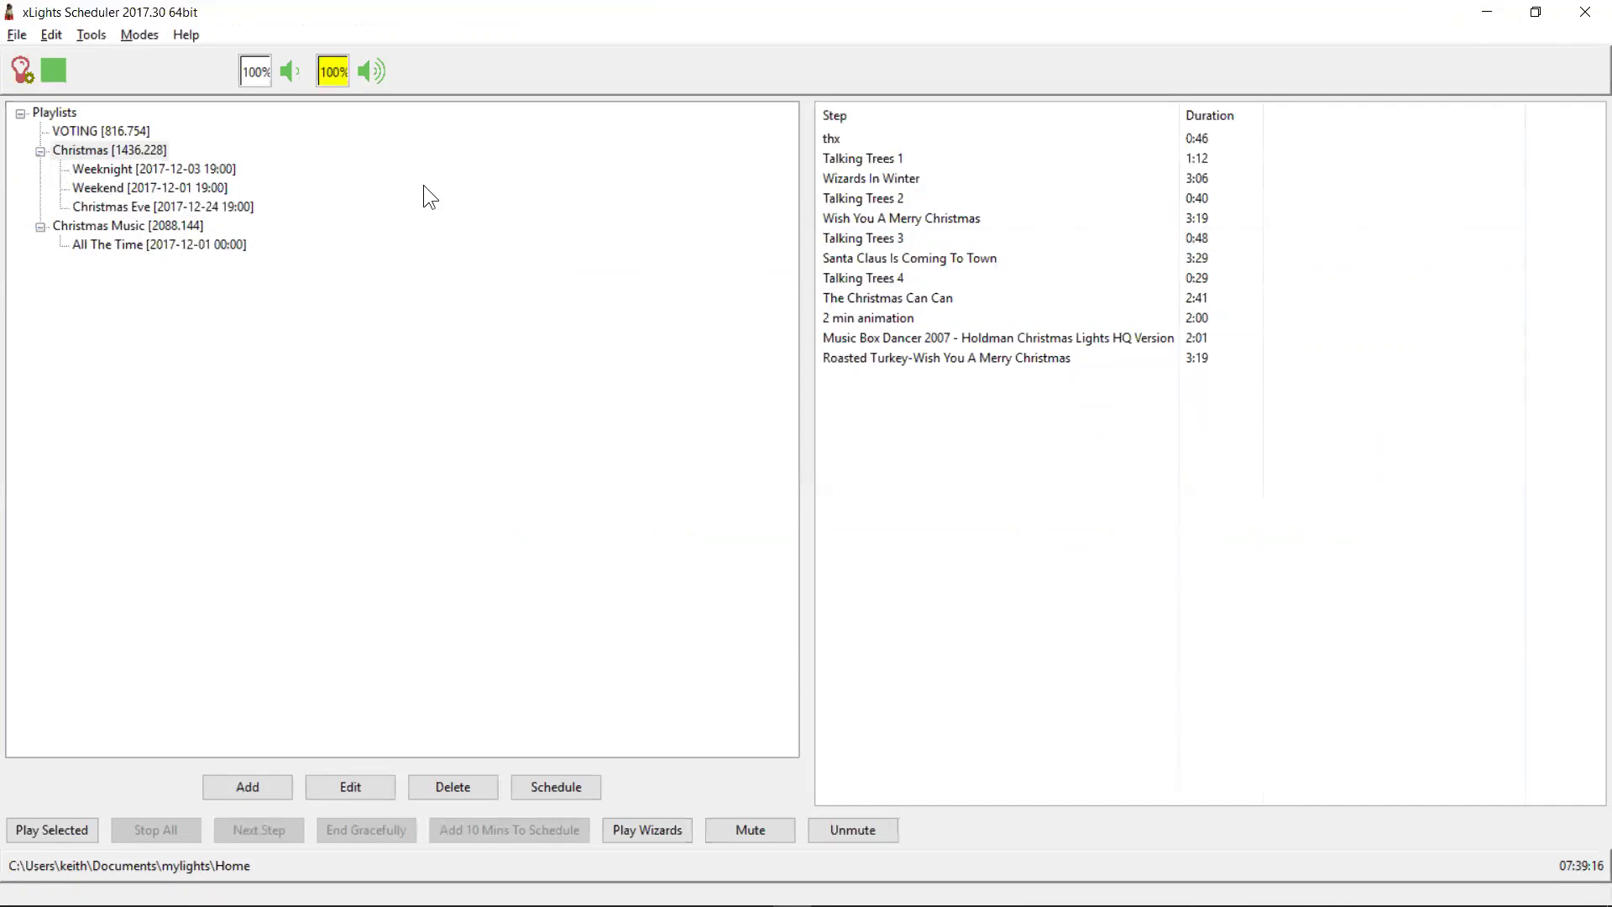
pyautogui.moveTo(672, 891)
pyautogui.hotkey('alt', 'Tab')
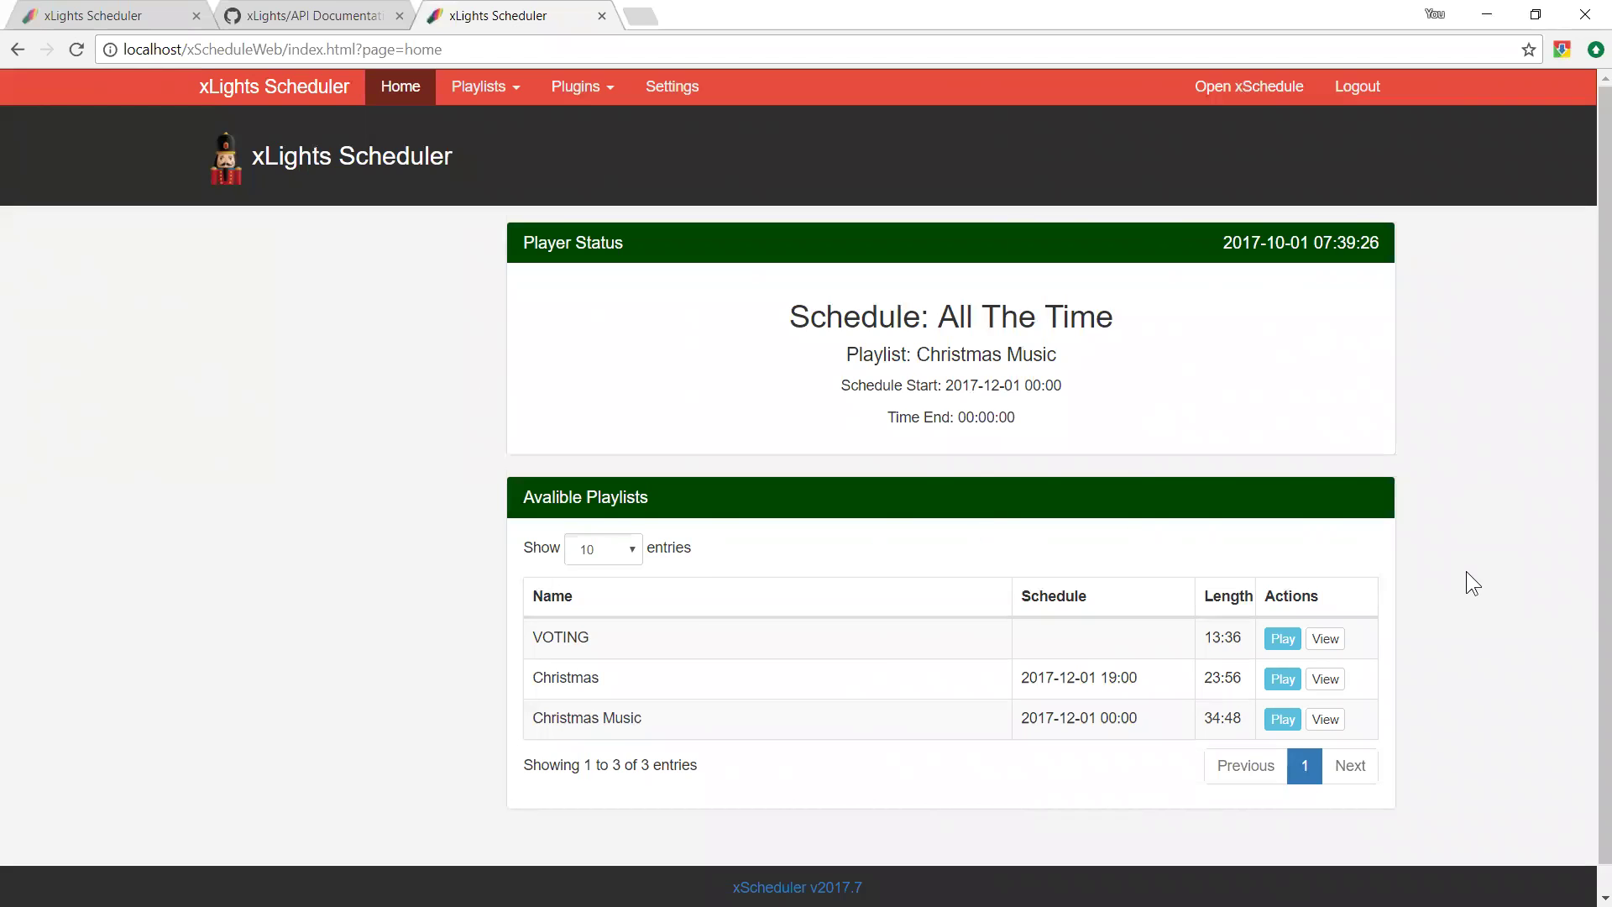
pyautogui.moveTo(1592, 629); pyautogui.dragTo(1591, 680)
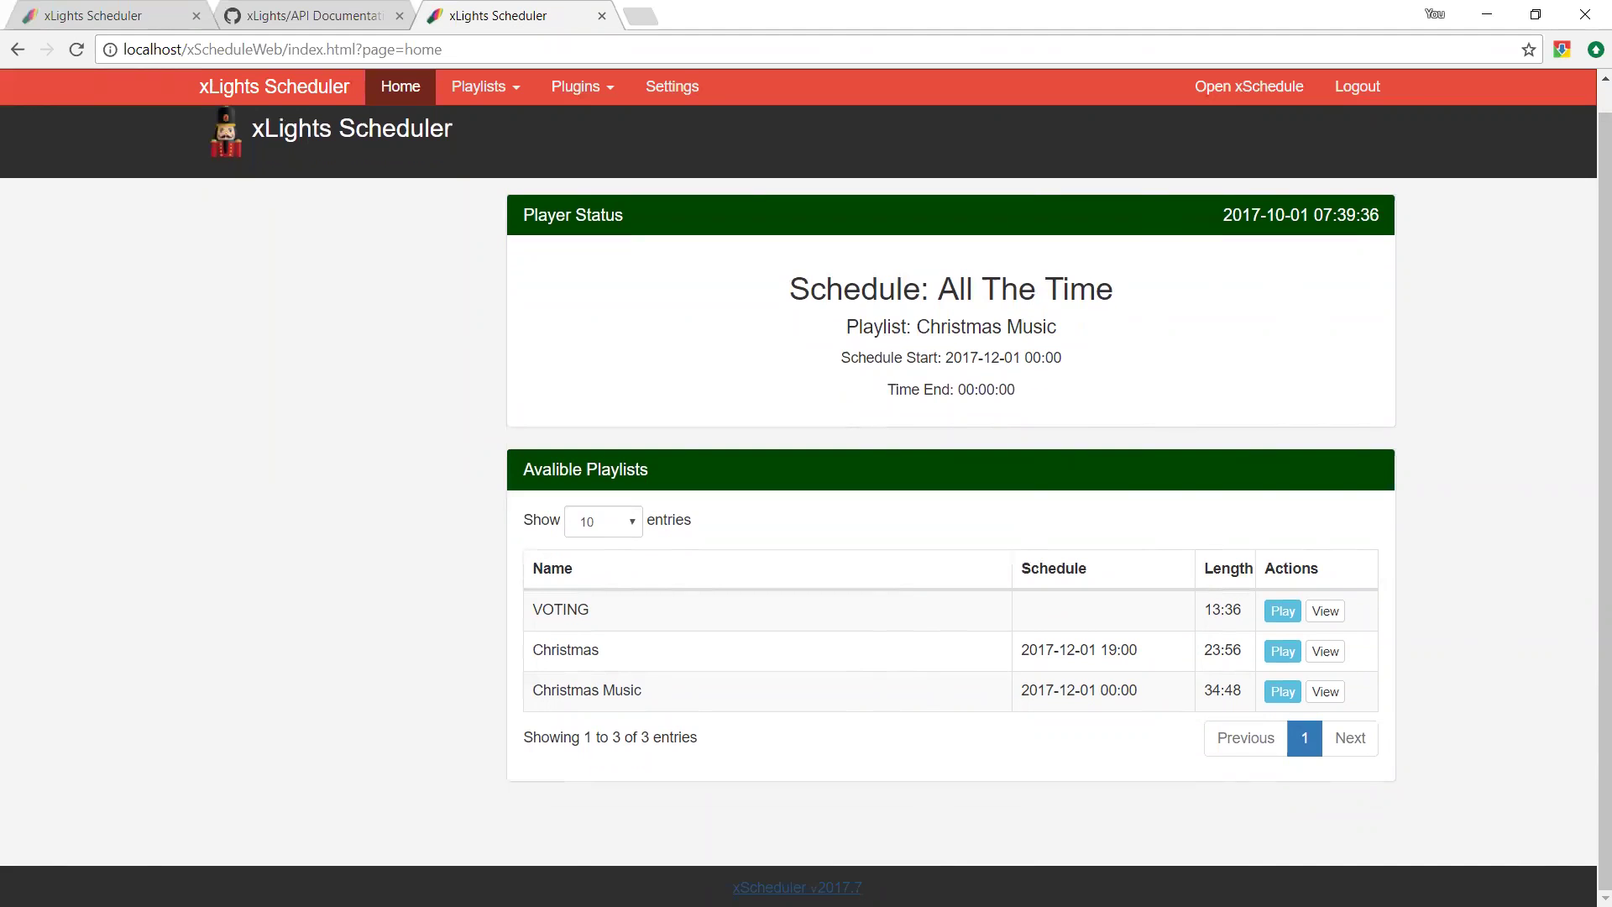
pyautogui.click(797, 887)
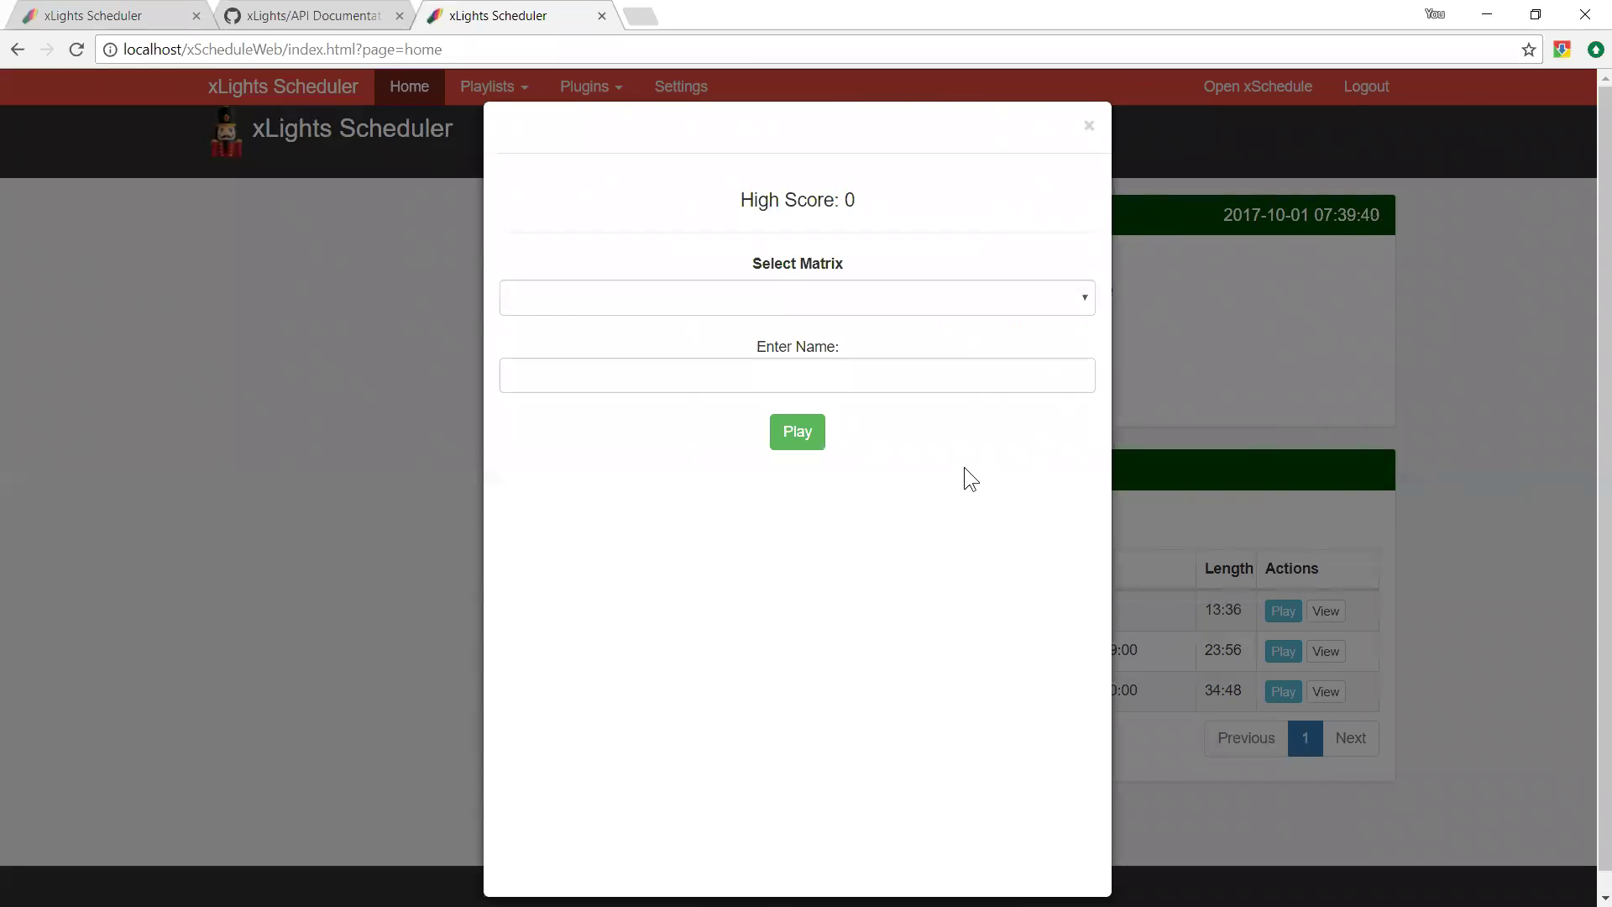
pyautogui.click(1088, 126)
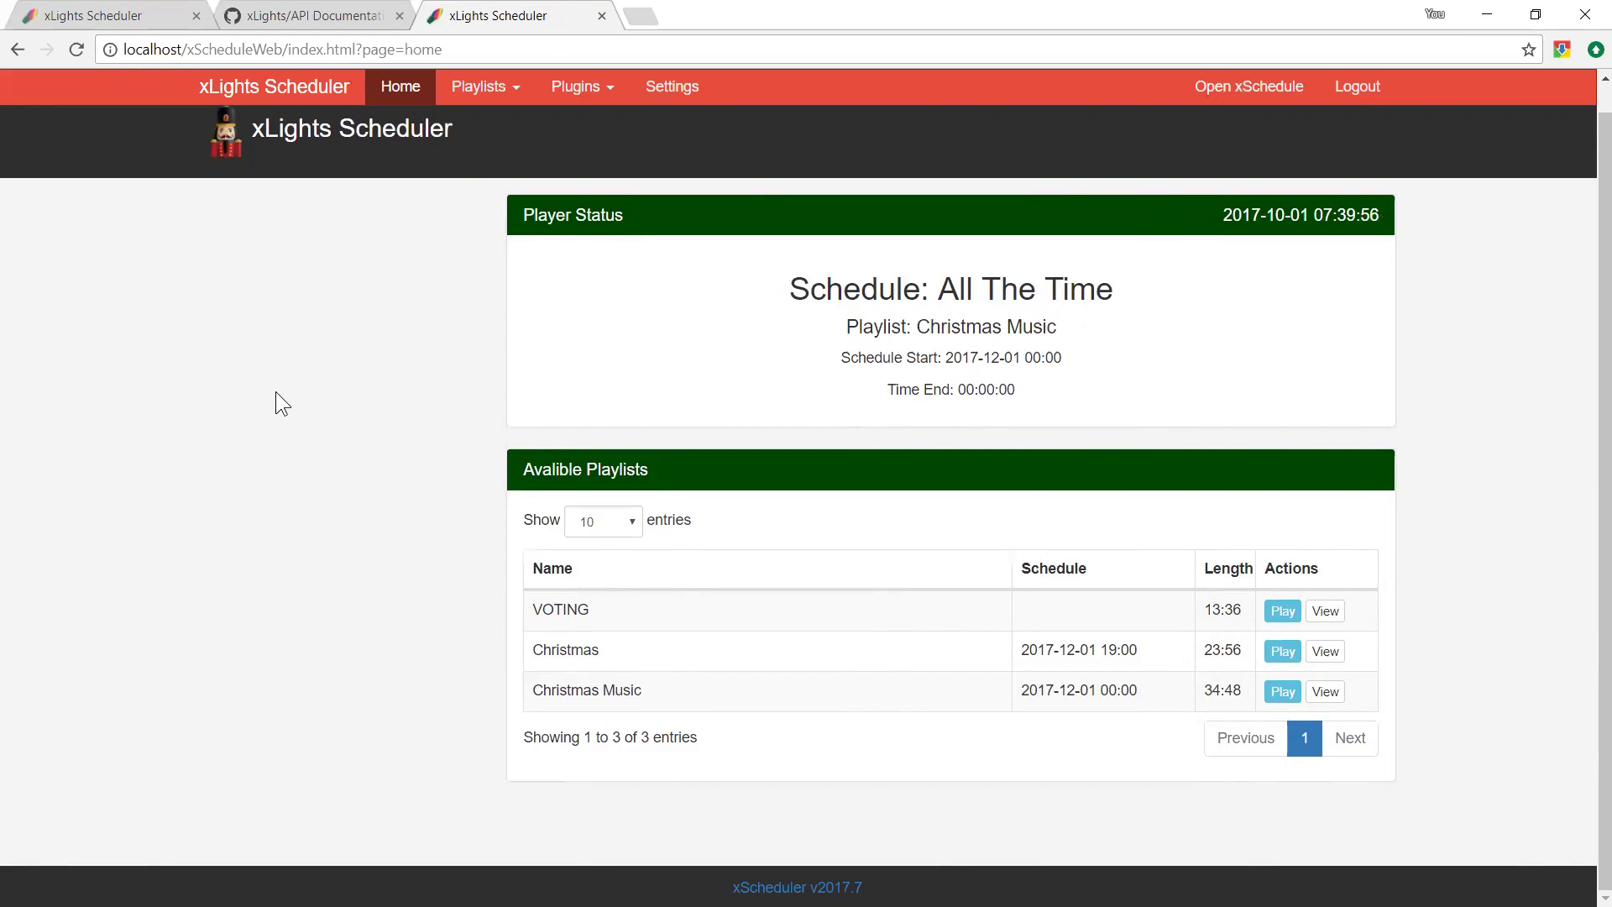
# Switch to the xLights Scheduler desktop program, set its mode to Standalone, and change it back to FPP Master.
pyautogui.hotkey('alt', 'Tab')
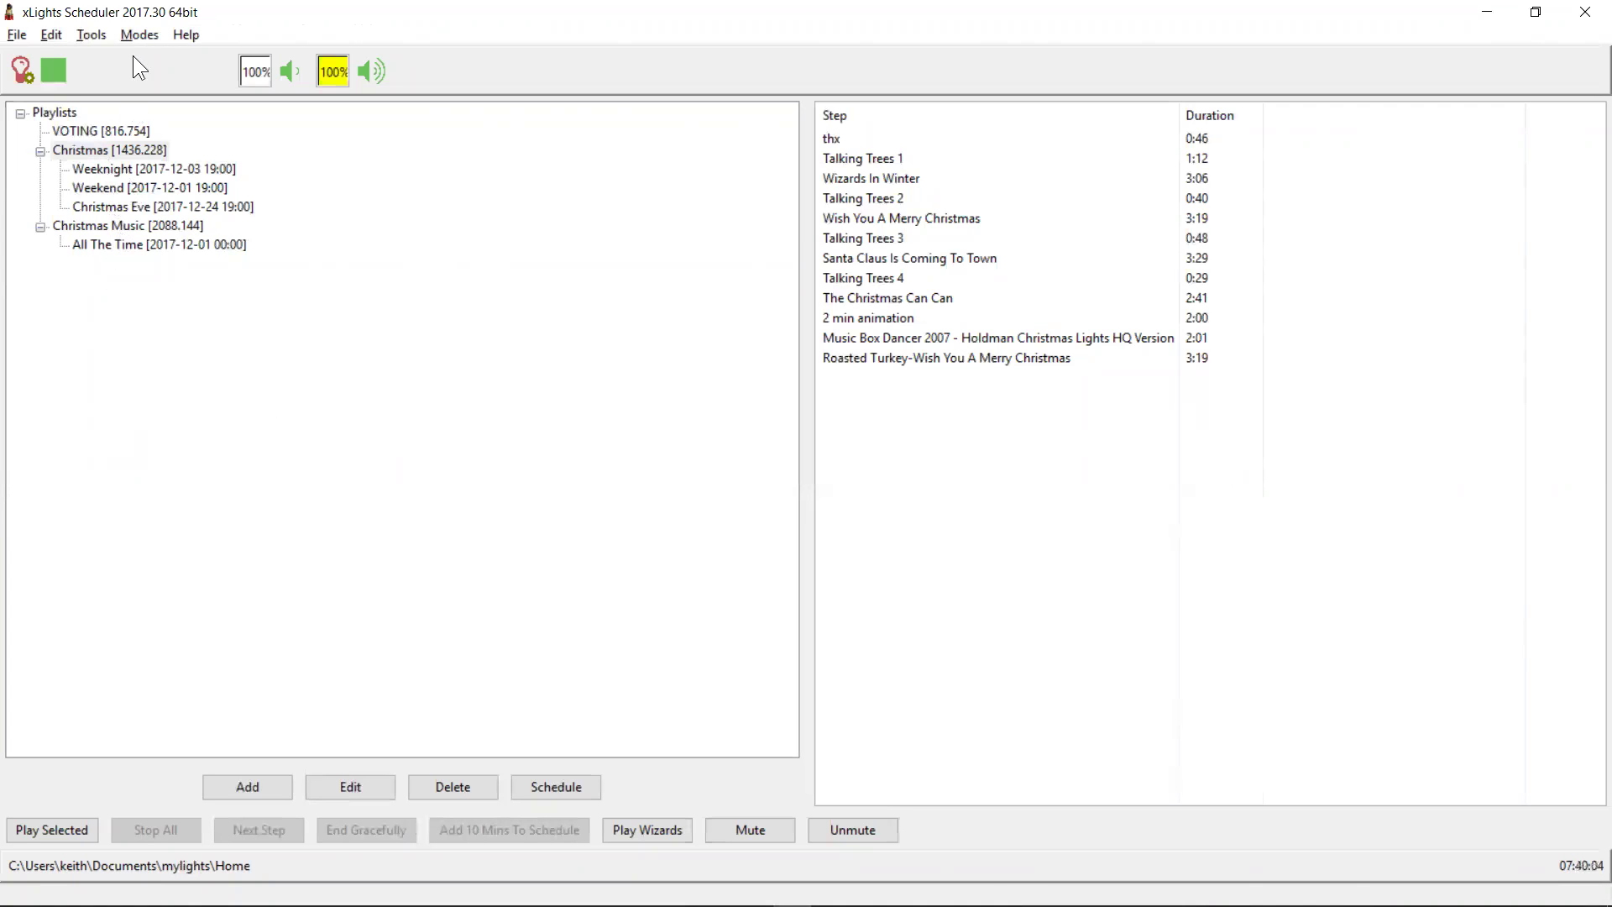
pyautogui.click(140, 36)
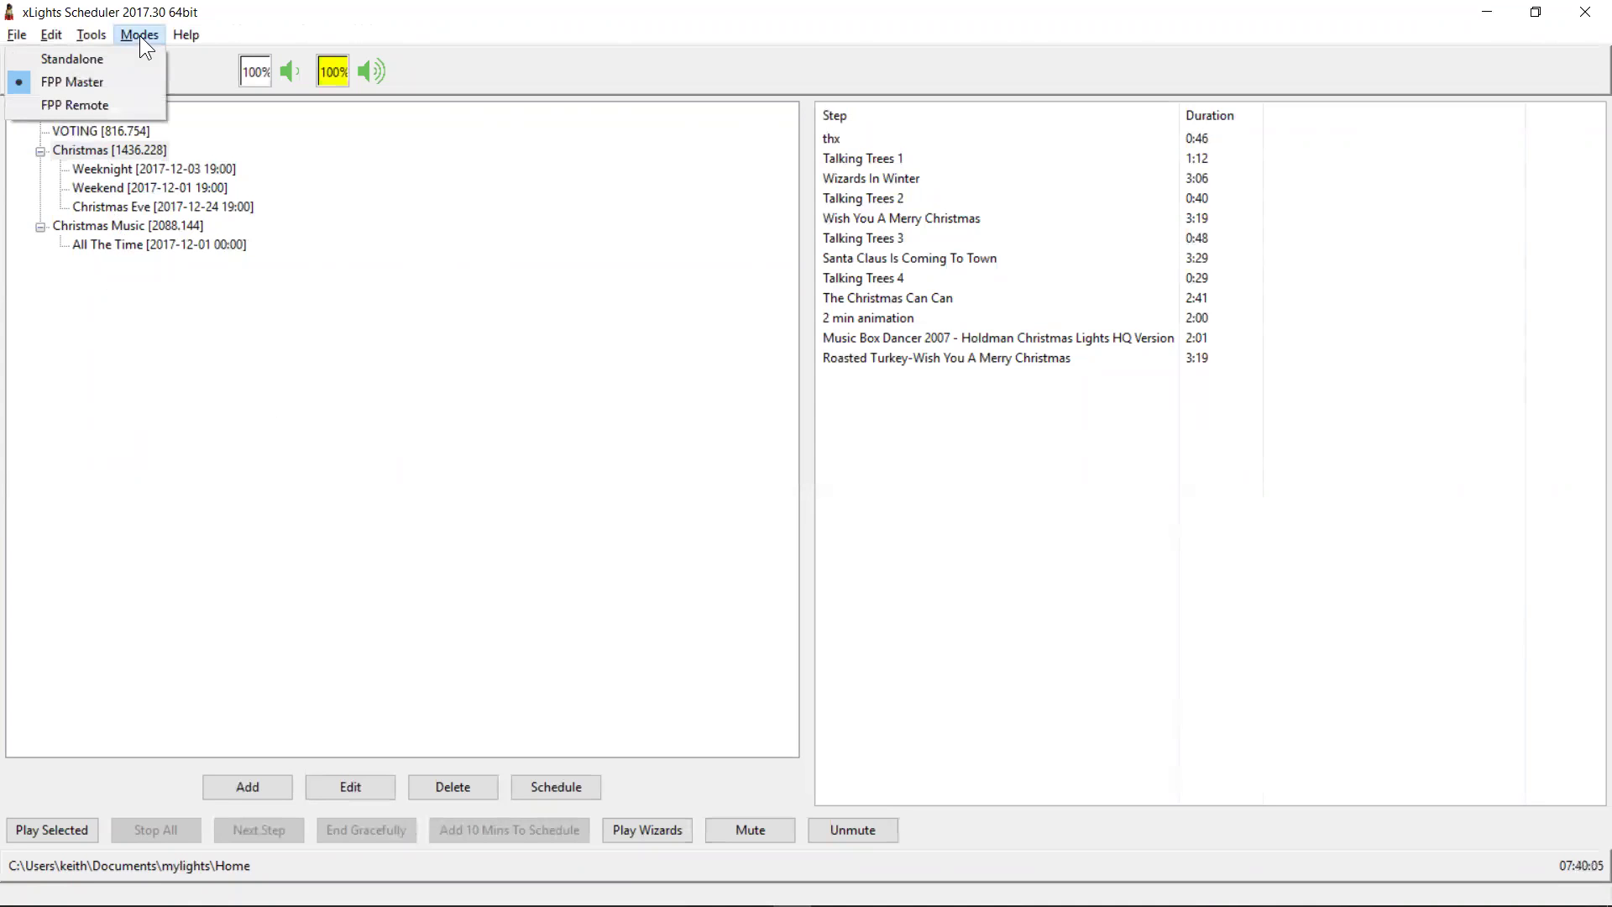
pyautogui.click(108, 55)
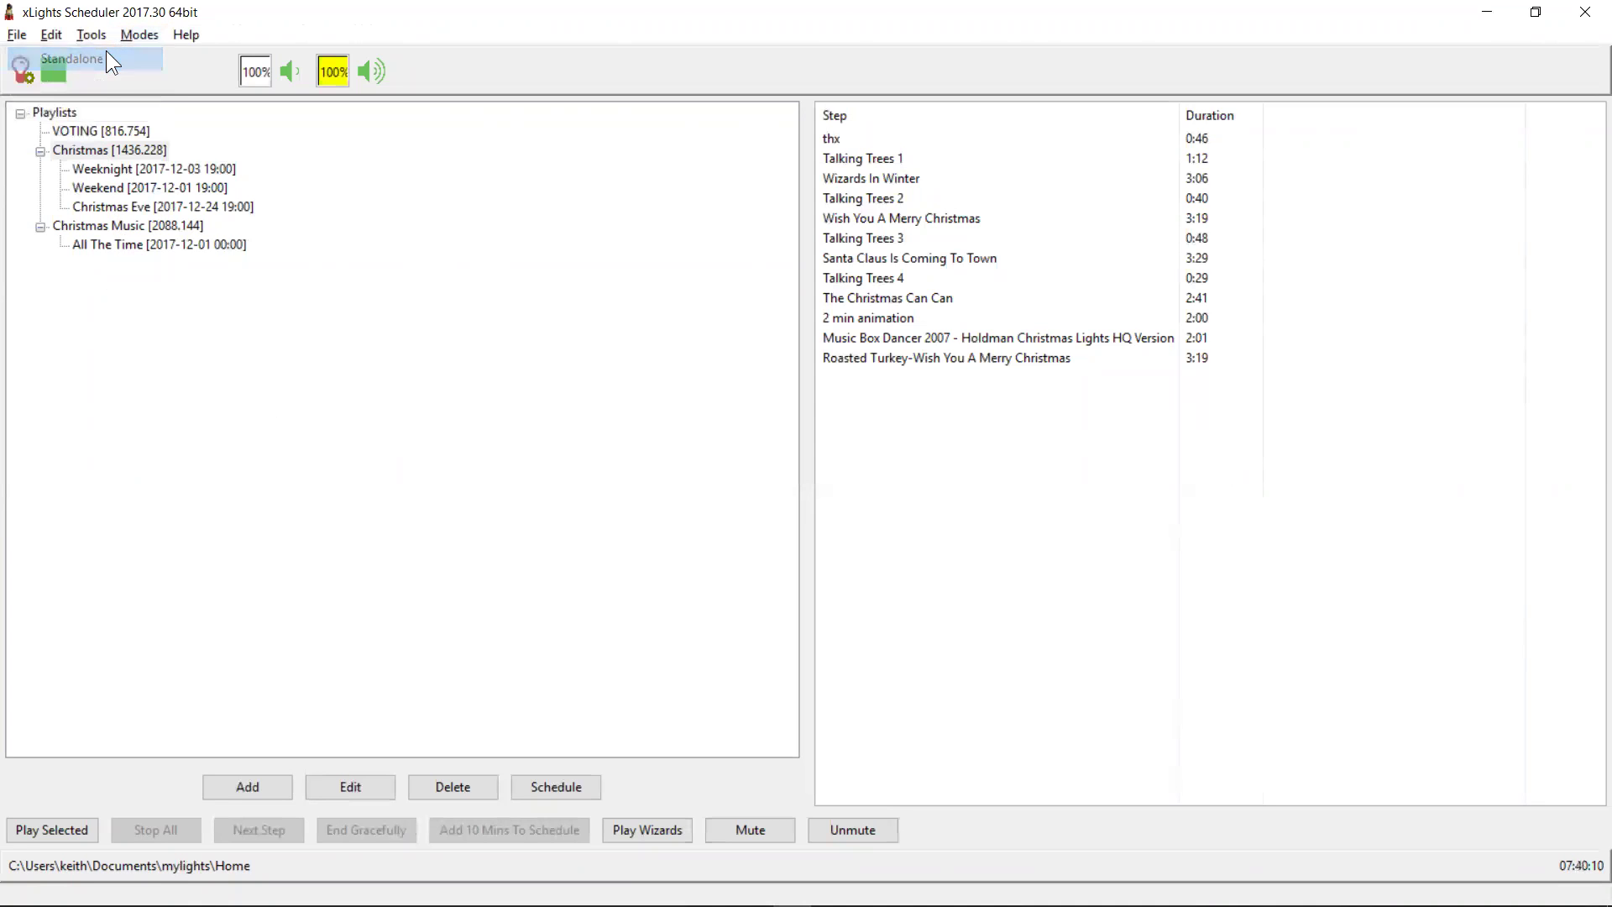
pyautogui.click(143, 36)
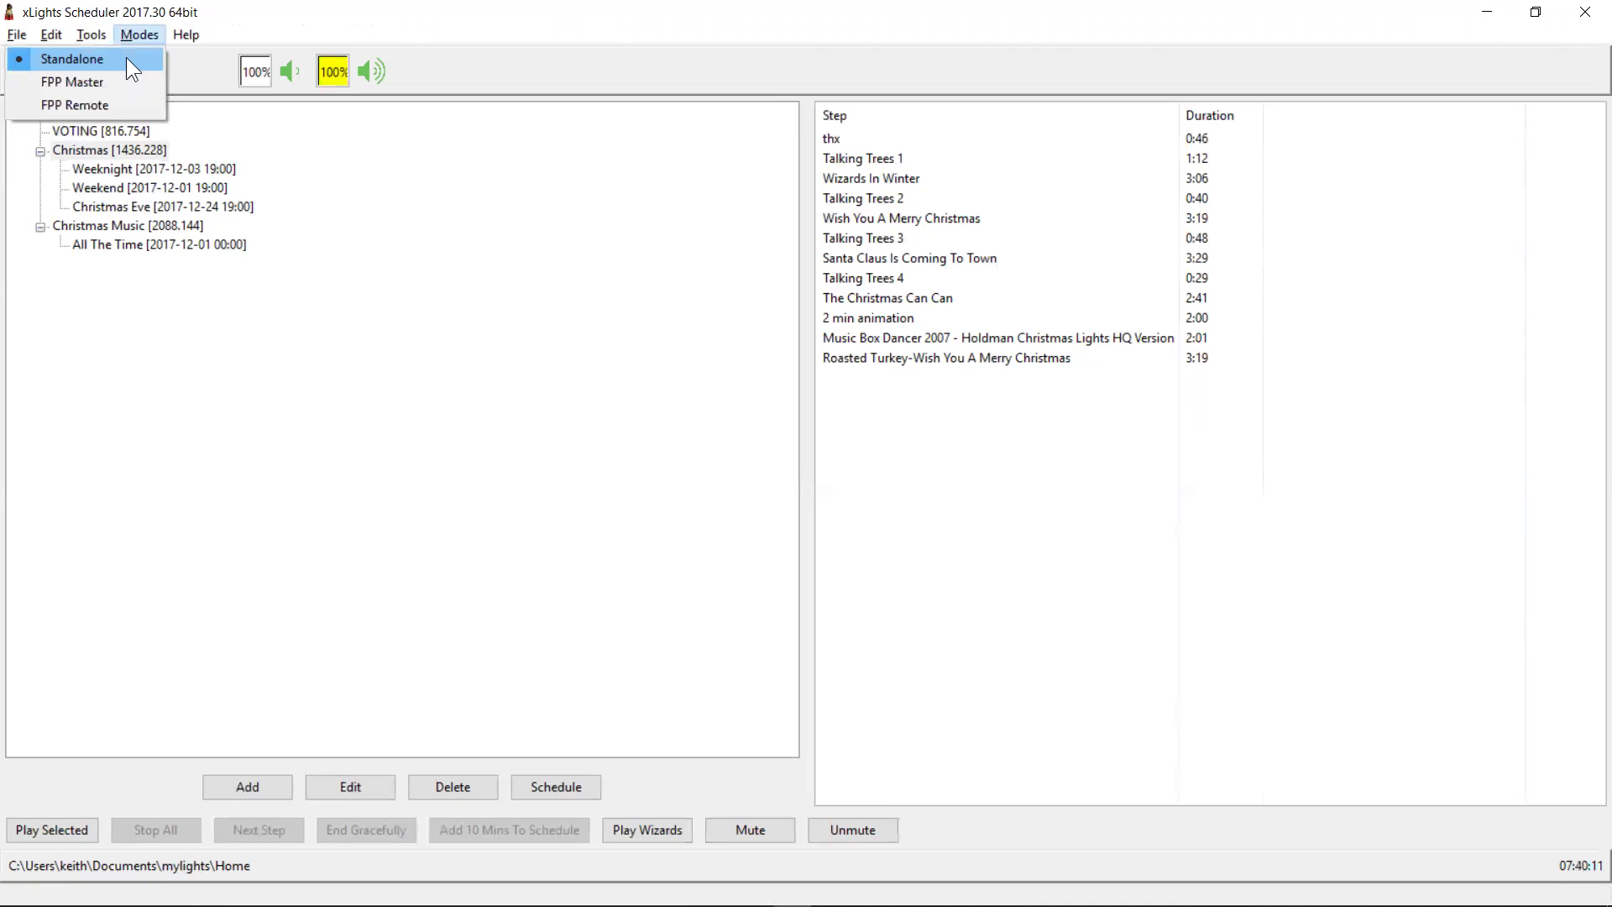
pyautogui.click(79, 82)
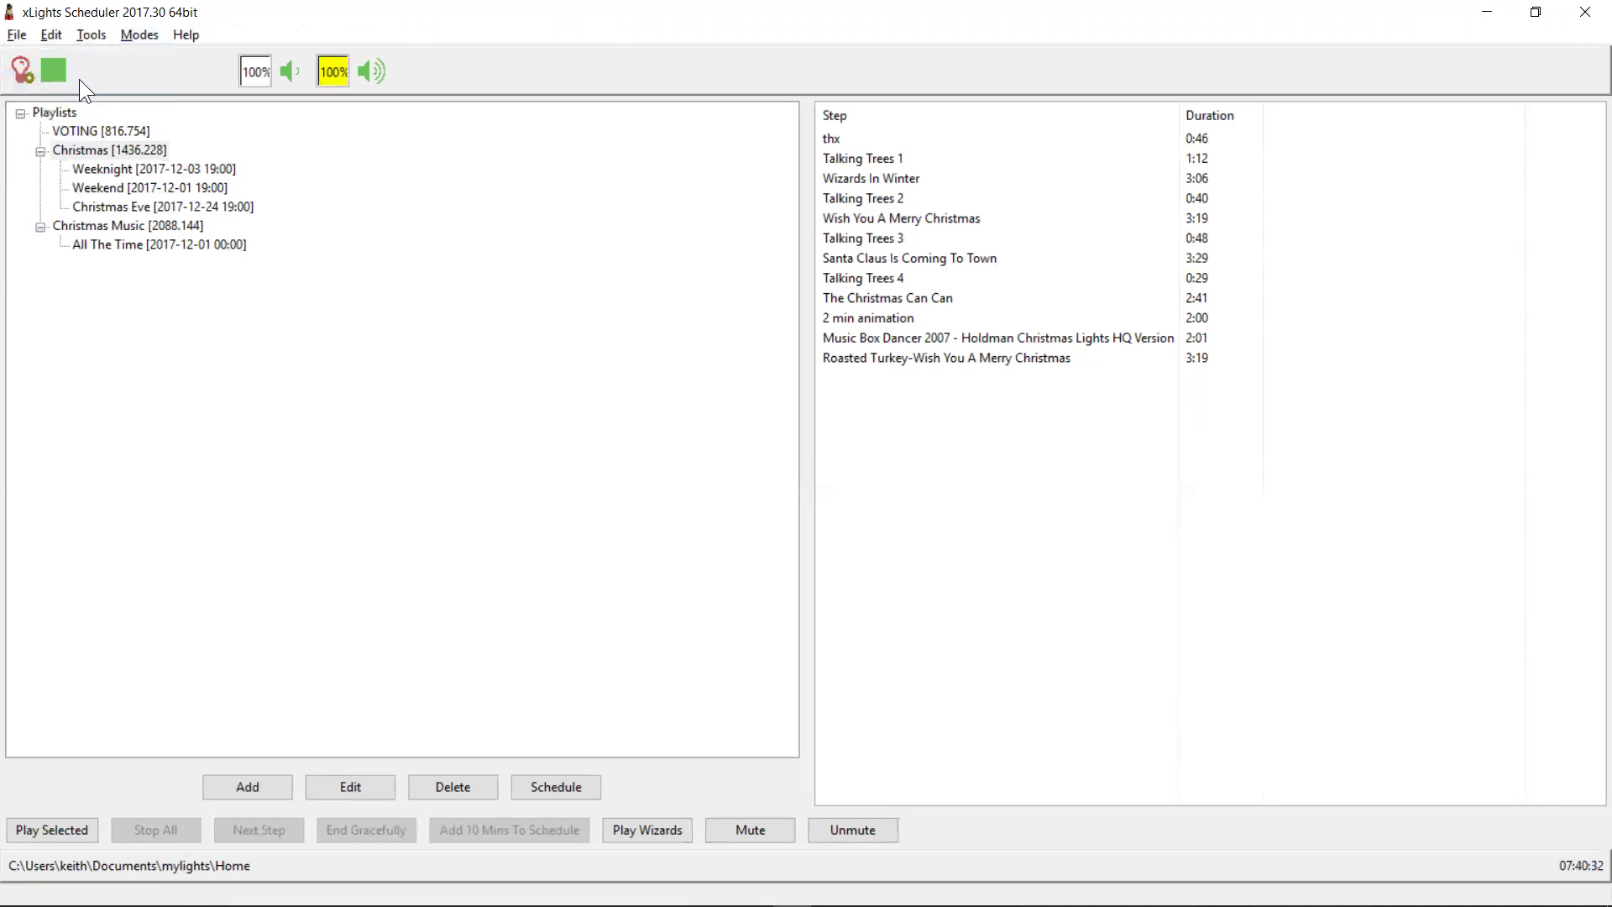
pyautogui.click(131, 36)
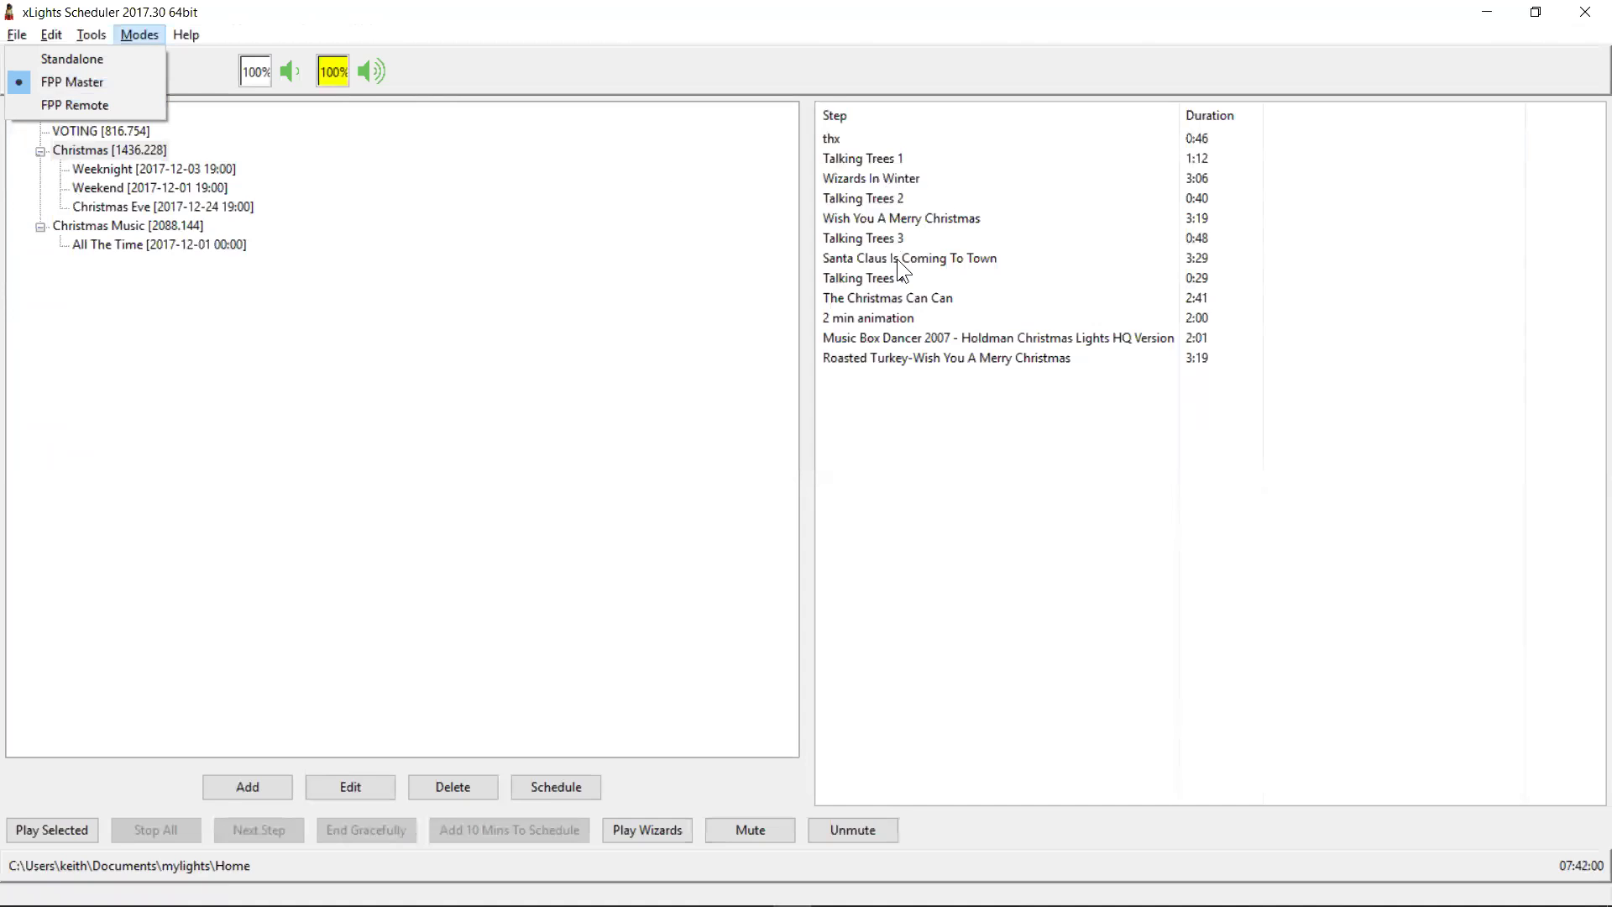
pyautogui.click(131, 39)
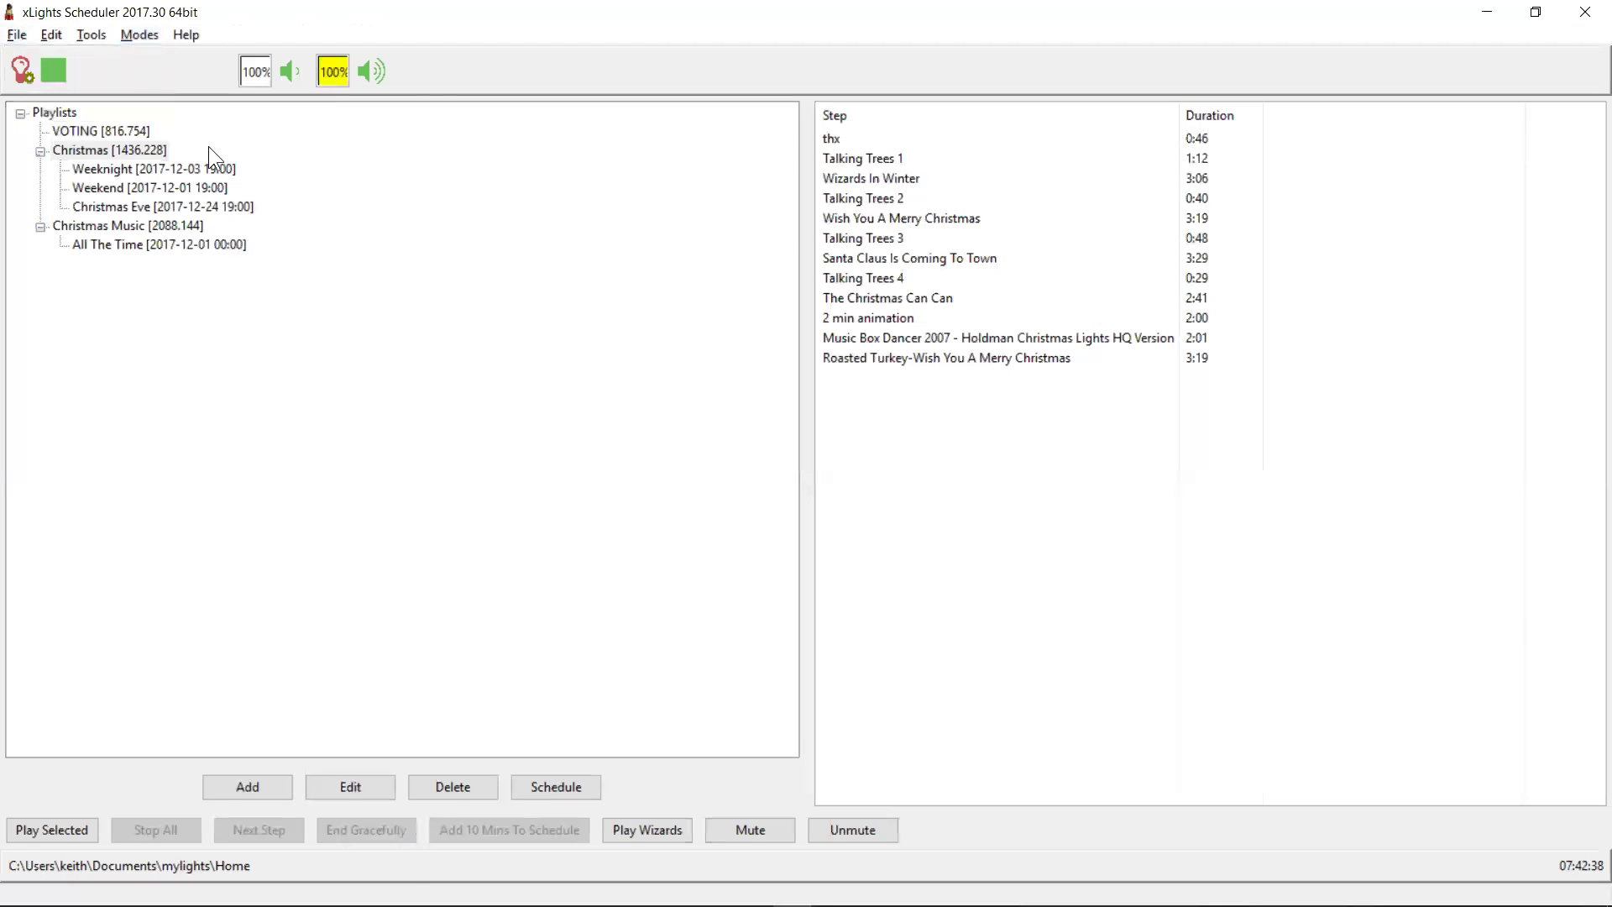
pyautogui.click(81, 34)
pyautogui.click(83, 34)
pyautogui.click(826, 827)
pyautogui.click(785, 831)
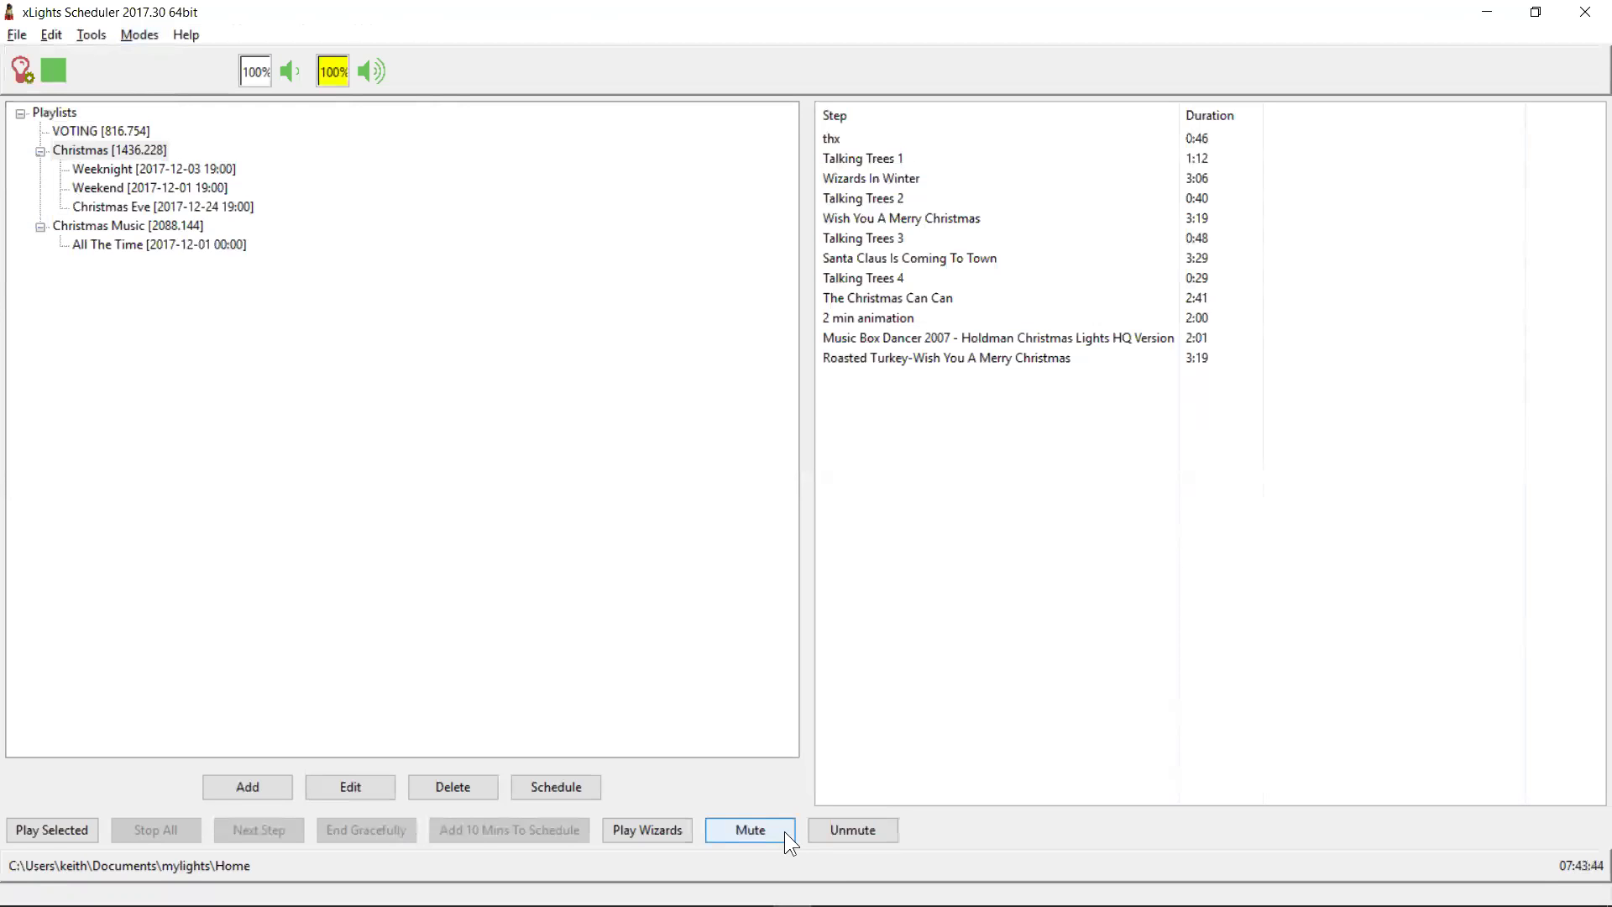
pyautogui.moveTo(755, 895)
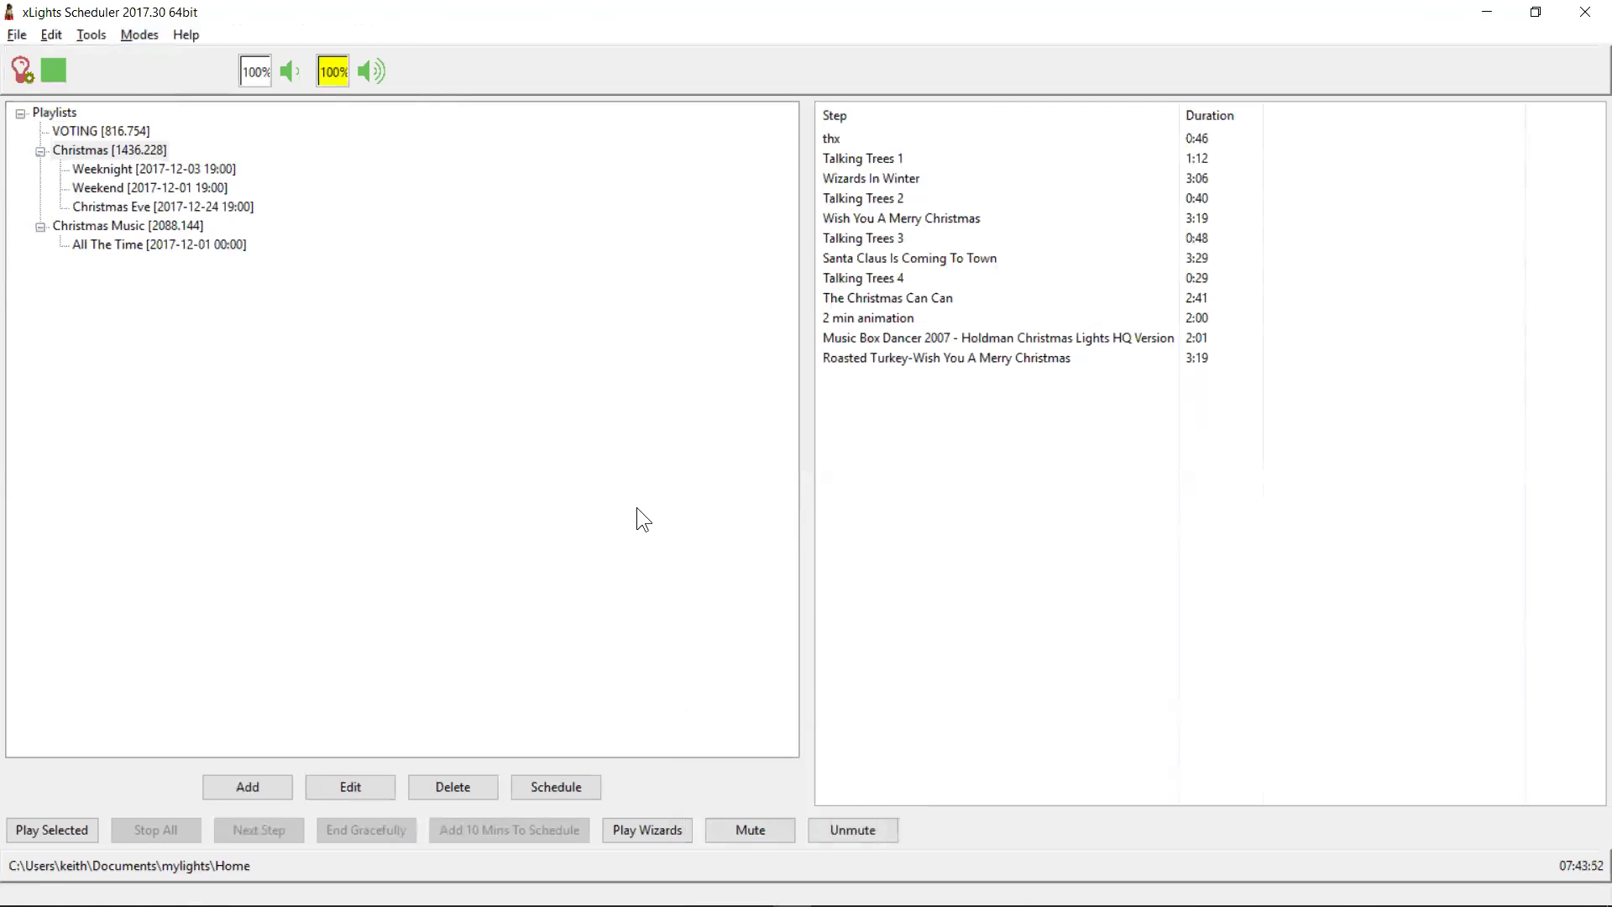
pyautogui.hotkey('alt', 'Tab')
pyautogui.hotkey('alt', 'Tab')
pyautogui.hotkey('alt', 'Tab')
pyautogui.hotkey('alt', 'Tab')
pyautogui.hotkey('alt', 'Tab')
pyautogui.hotkey('alt', 'Tab')
pyautogui.hotkey('alt', 'Tab')
pyautogui.hotkey('alt', 'Tab')
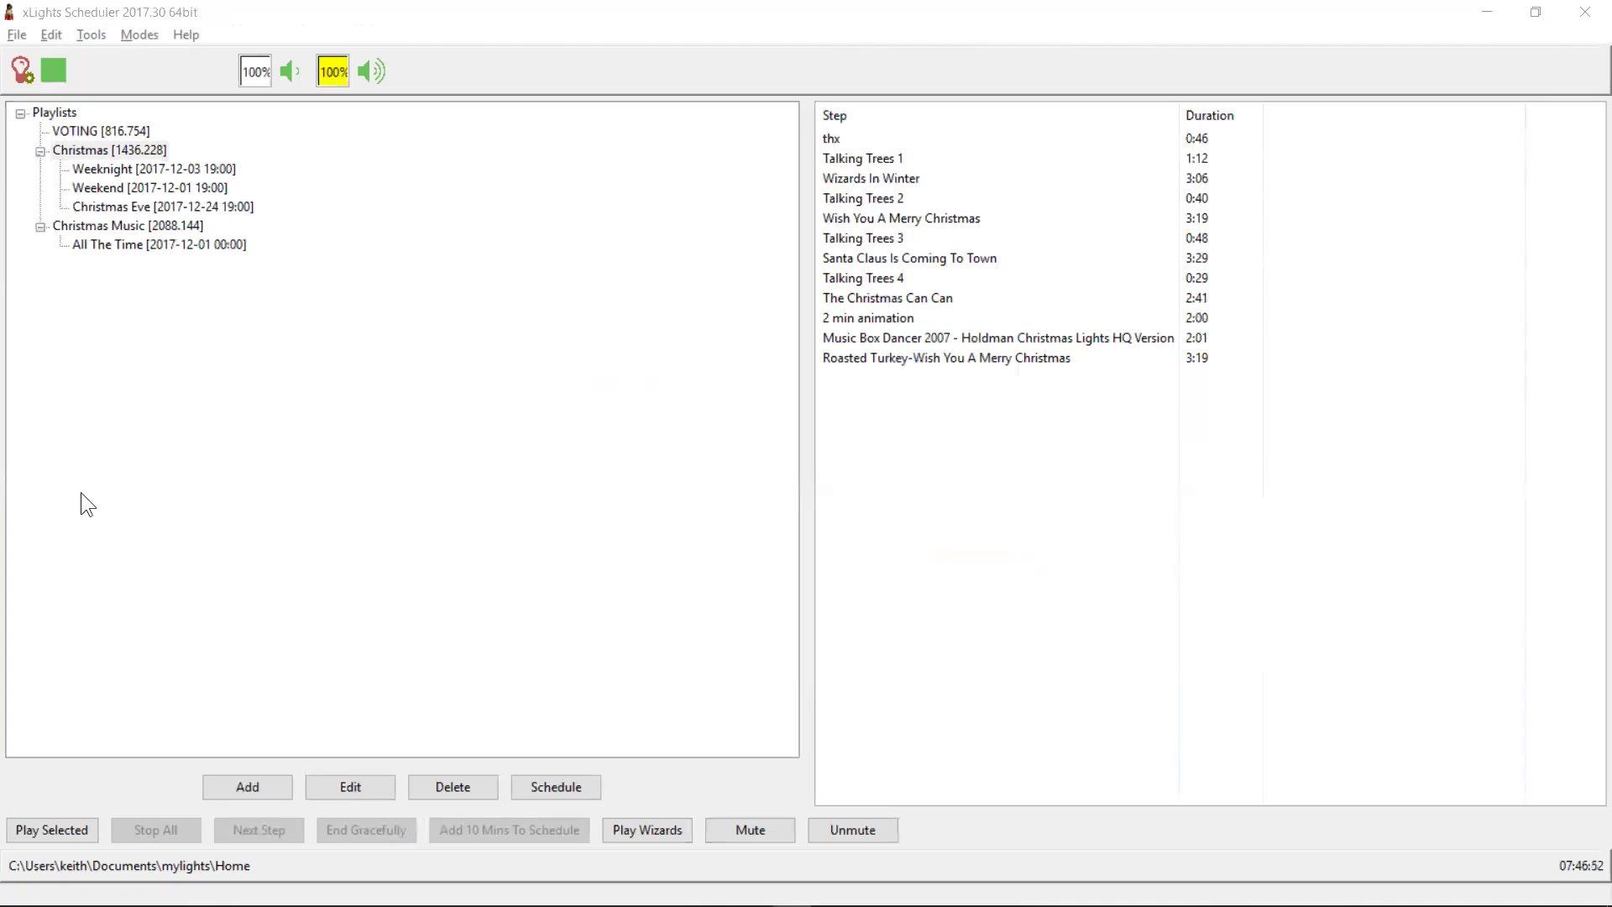
# Open the Christmas playlist for editing and enable "First step once only" and "Last step once only" for it.
pyautogui.doubleClick(143, 150)
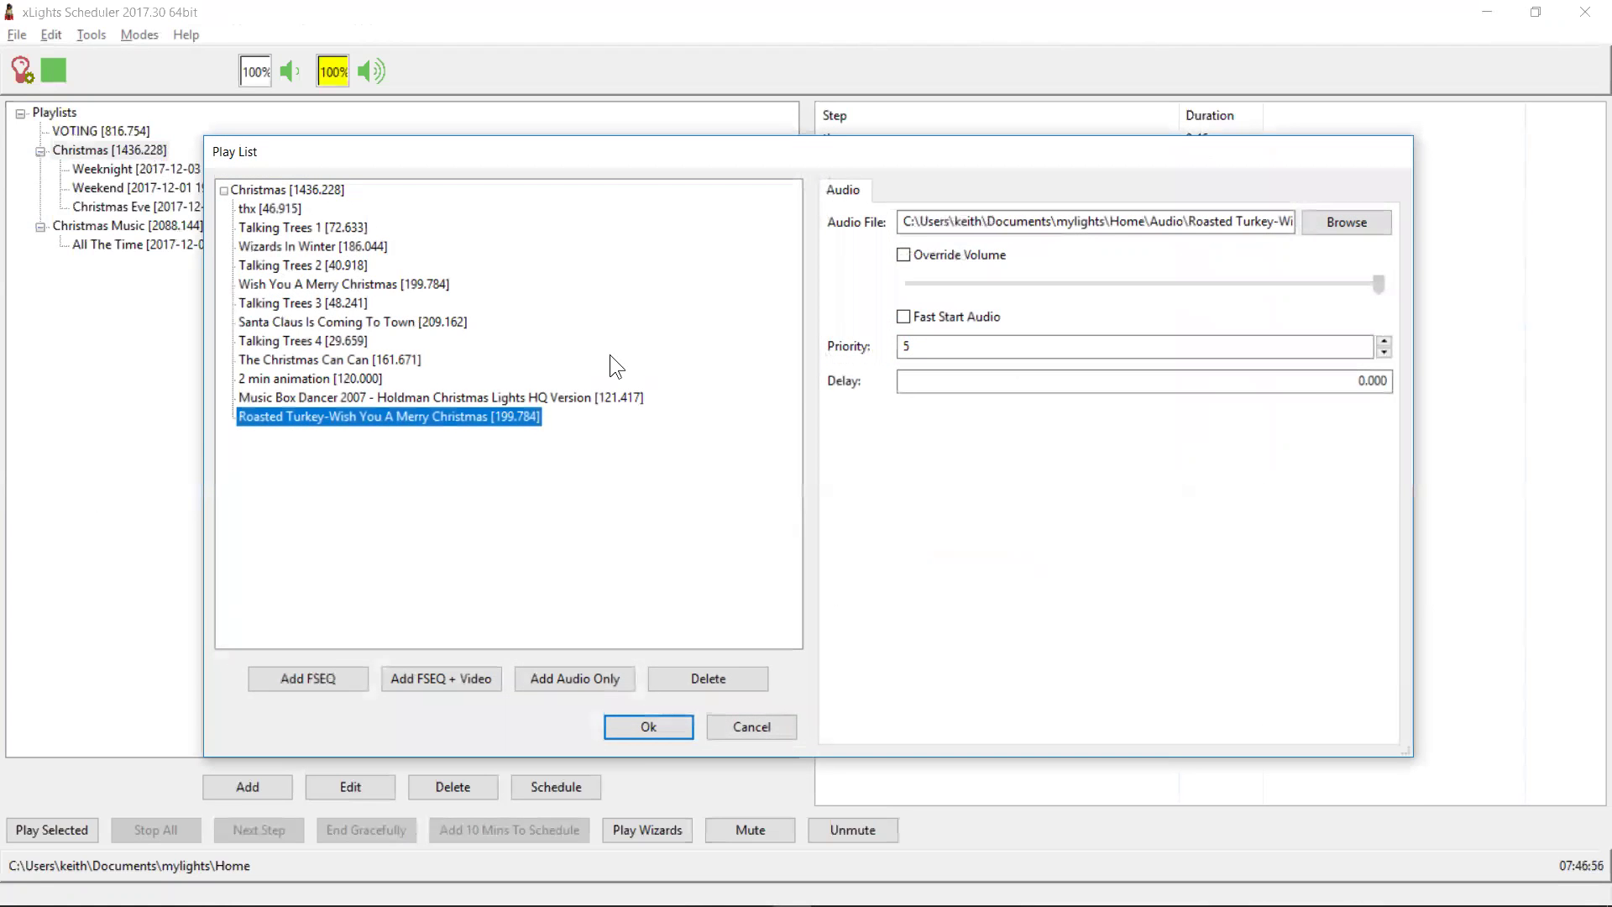
pyautogui.click(274, 191)
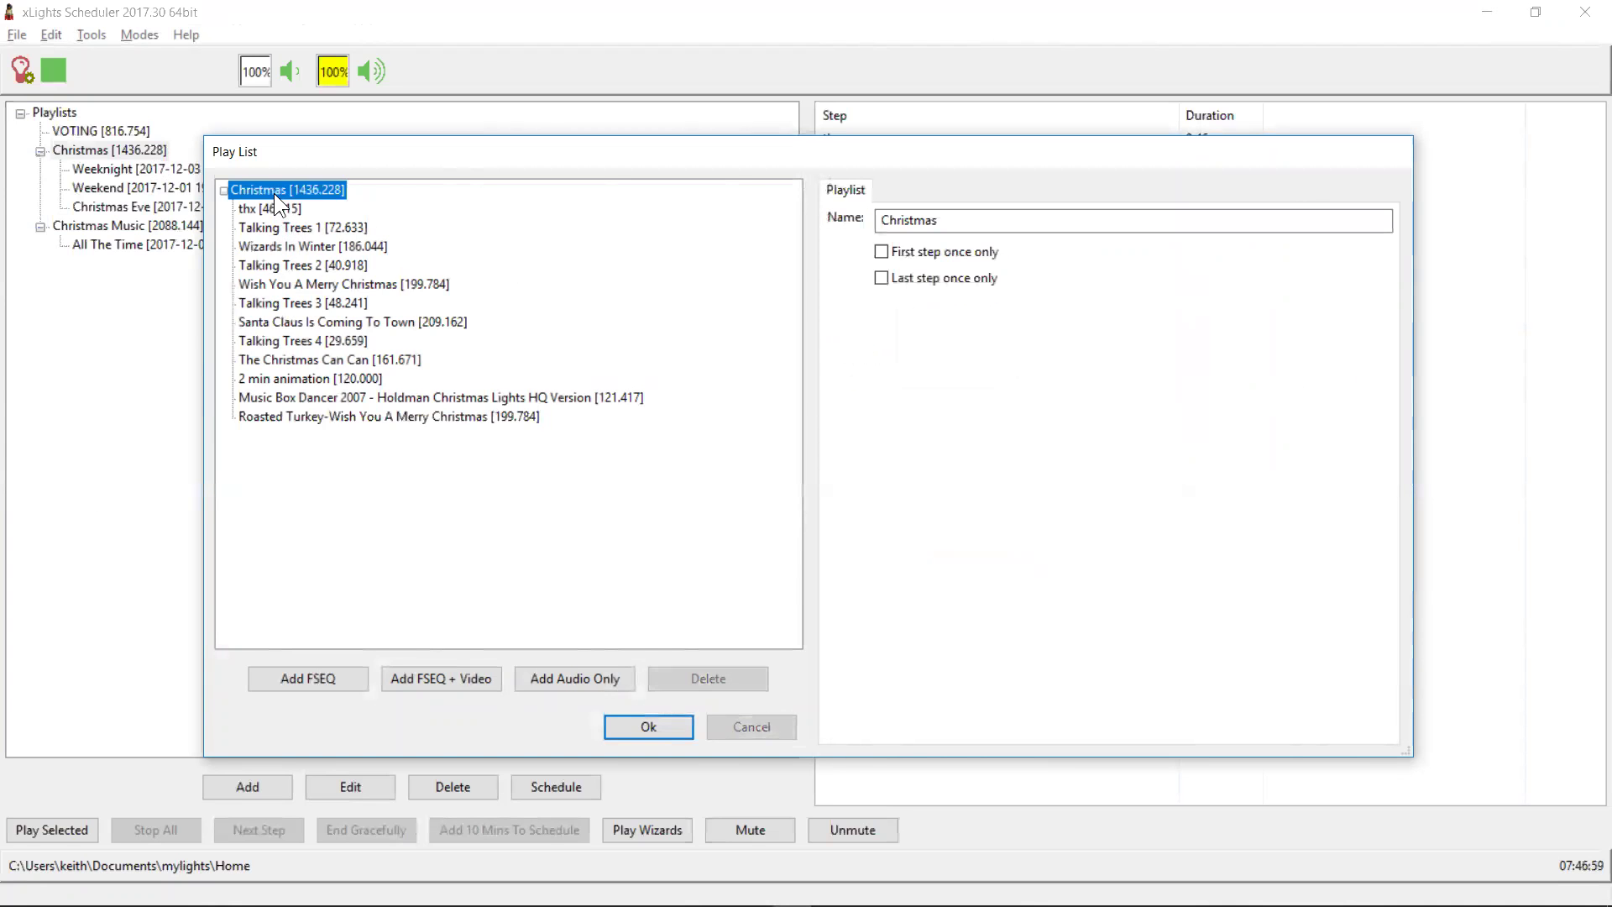
pyautogui.click(881, 254)
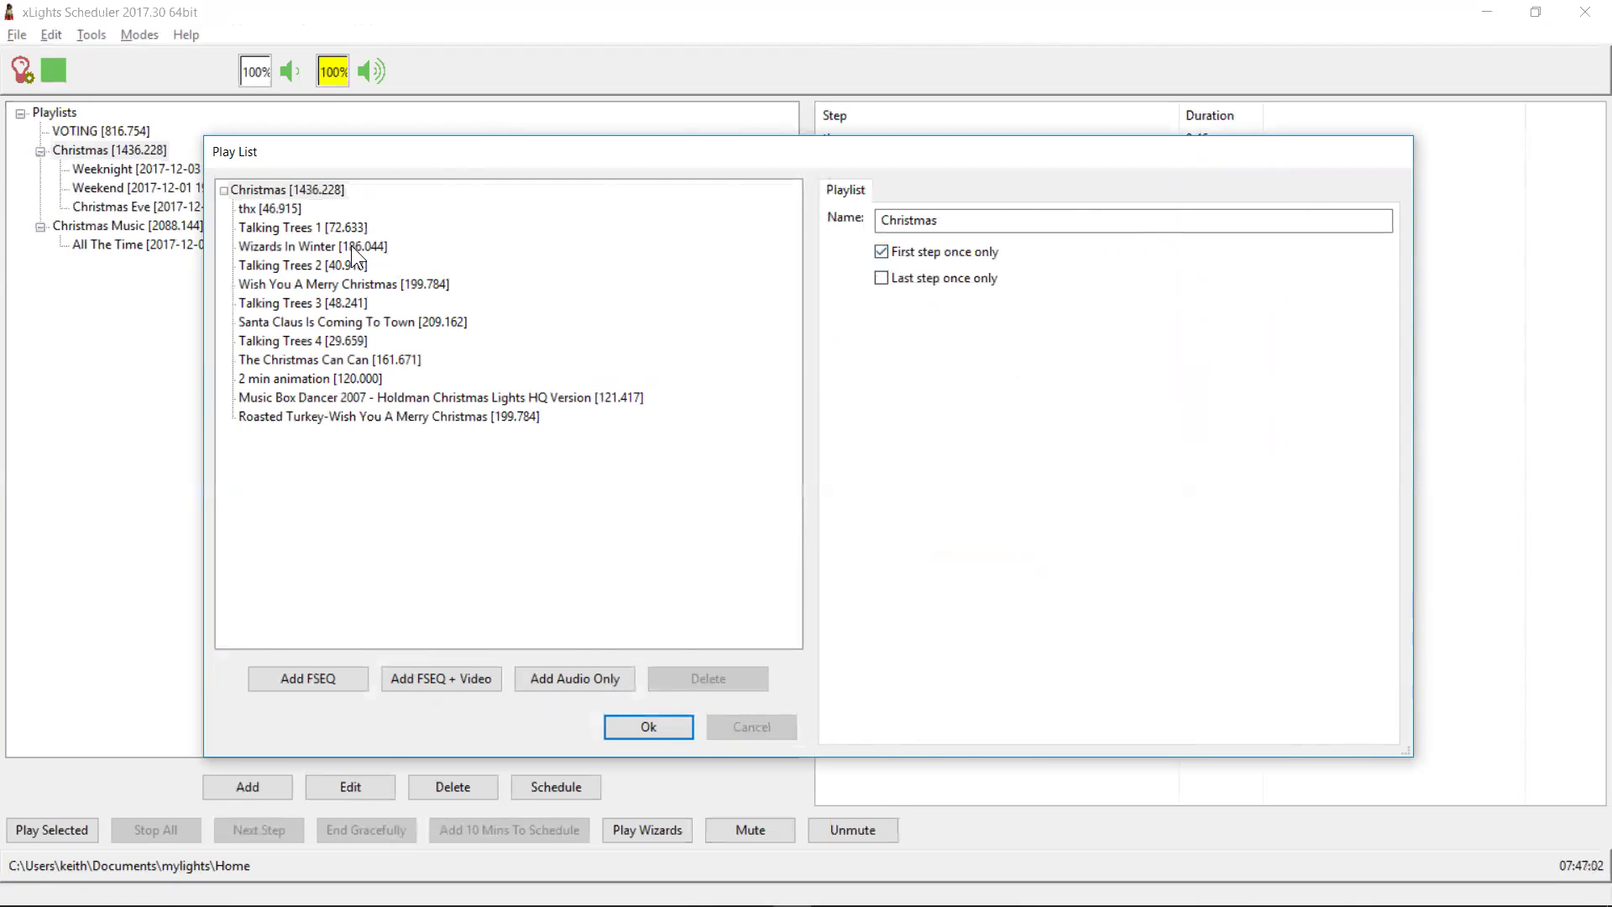
pyautogui.click(272, 212)
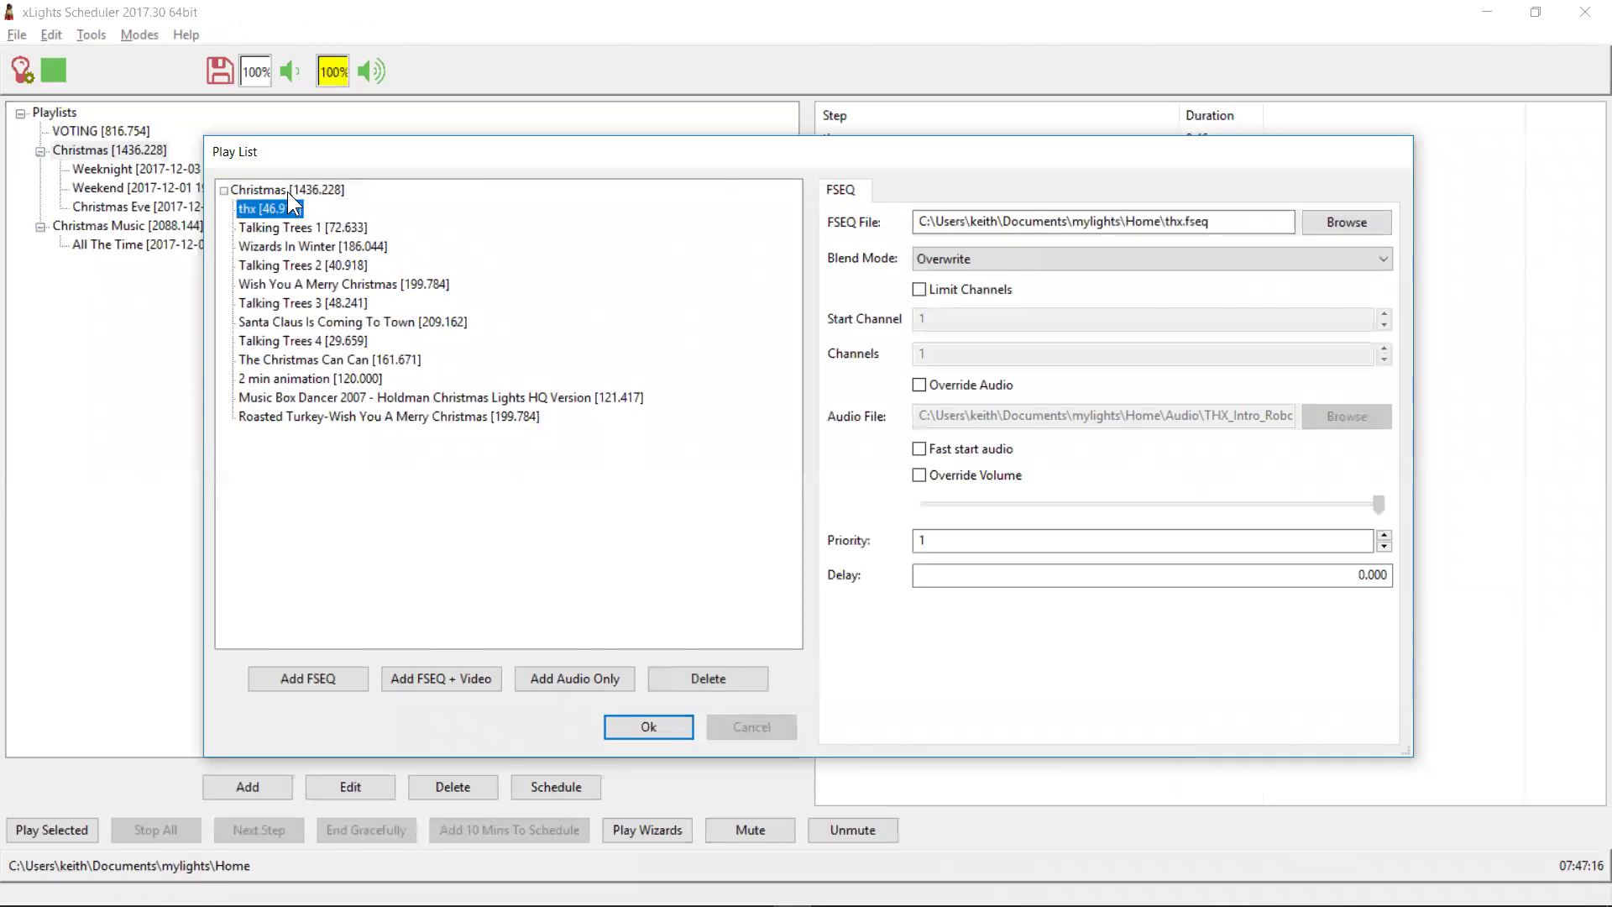
pyautogui.click(289, 191)
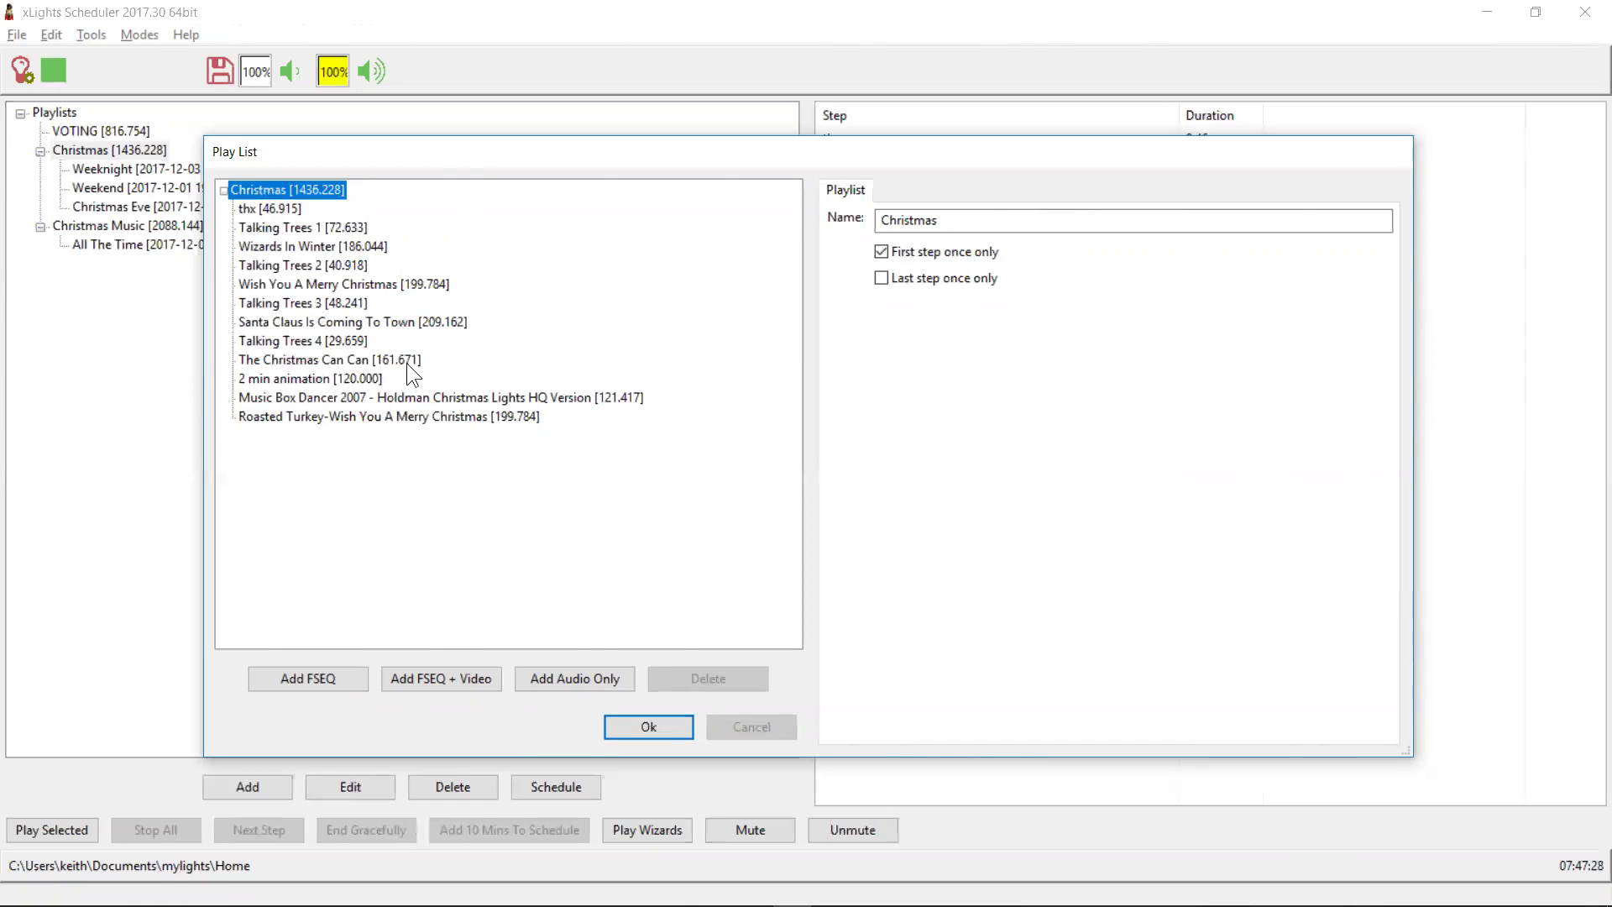
pyautogui.click(948, 282)
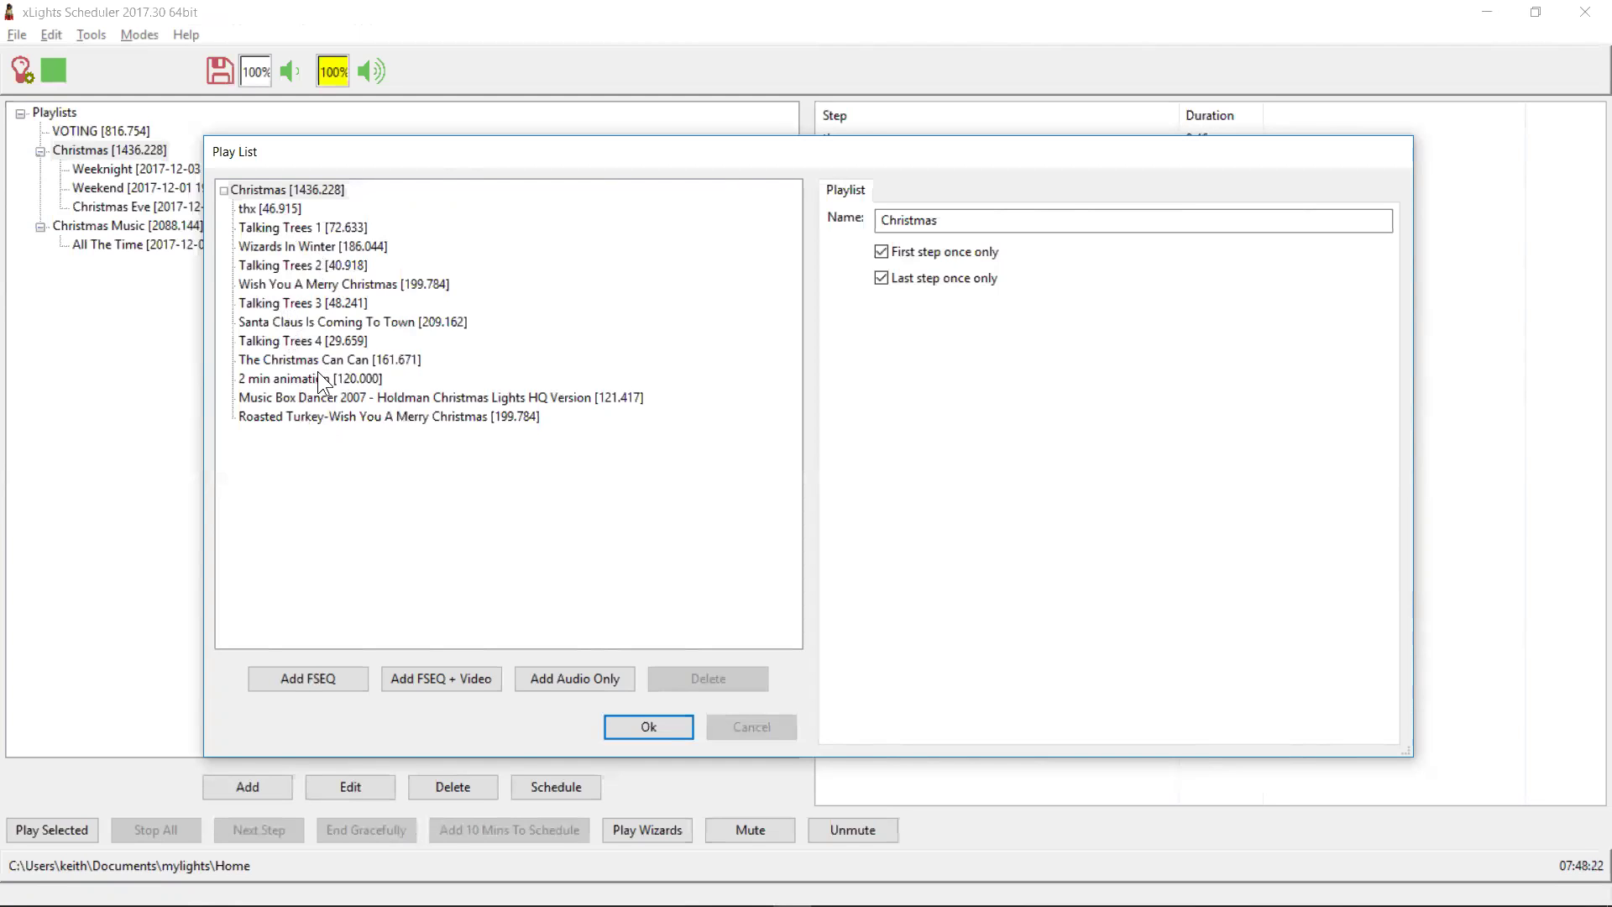
# Disable both "Last step once only" and "First step once only" for the Christmas playlist, accept it, and save the schedule.
pyautogui.click(882, 278)
pyautogui.click(880, 252)
pyautogui.click(640, 725)
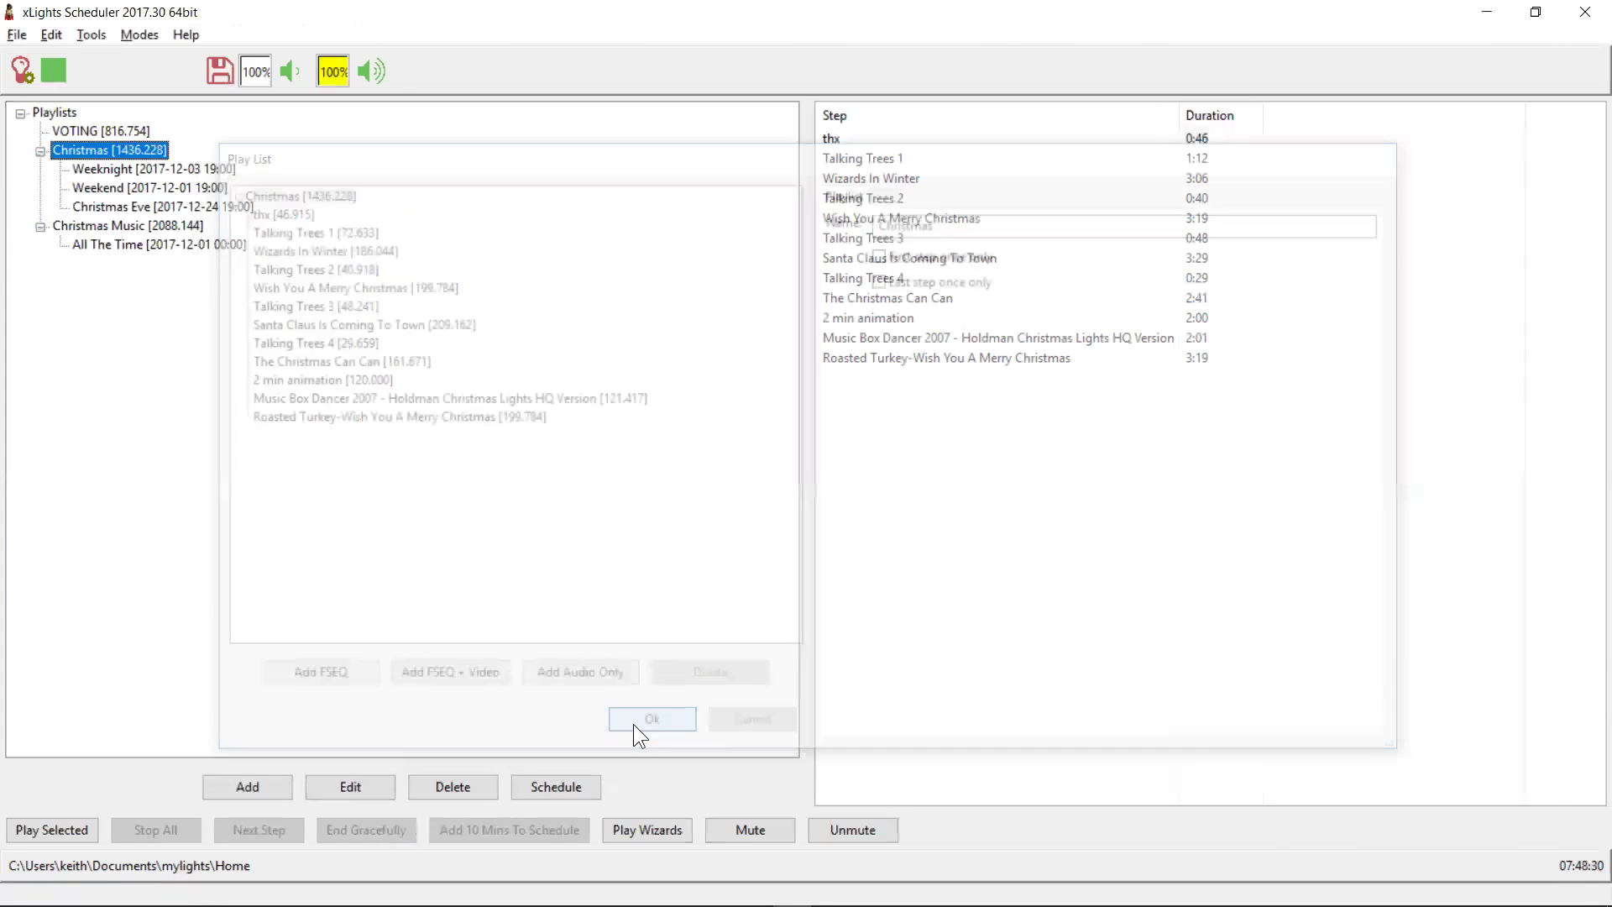
pyautogui.click(217, 67)
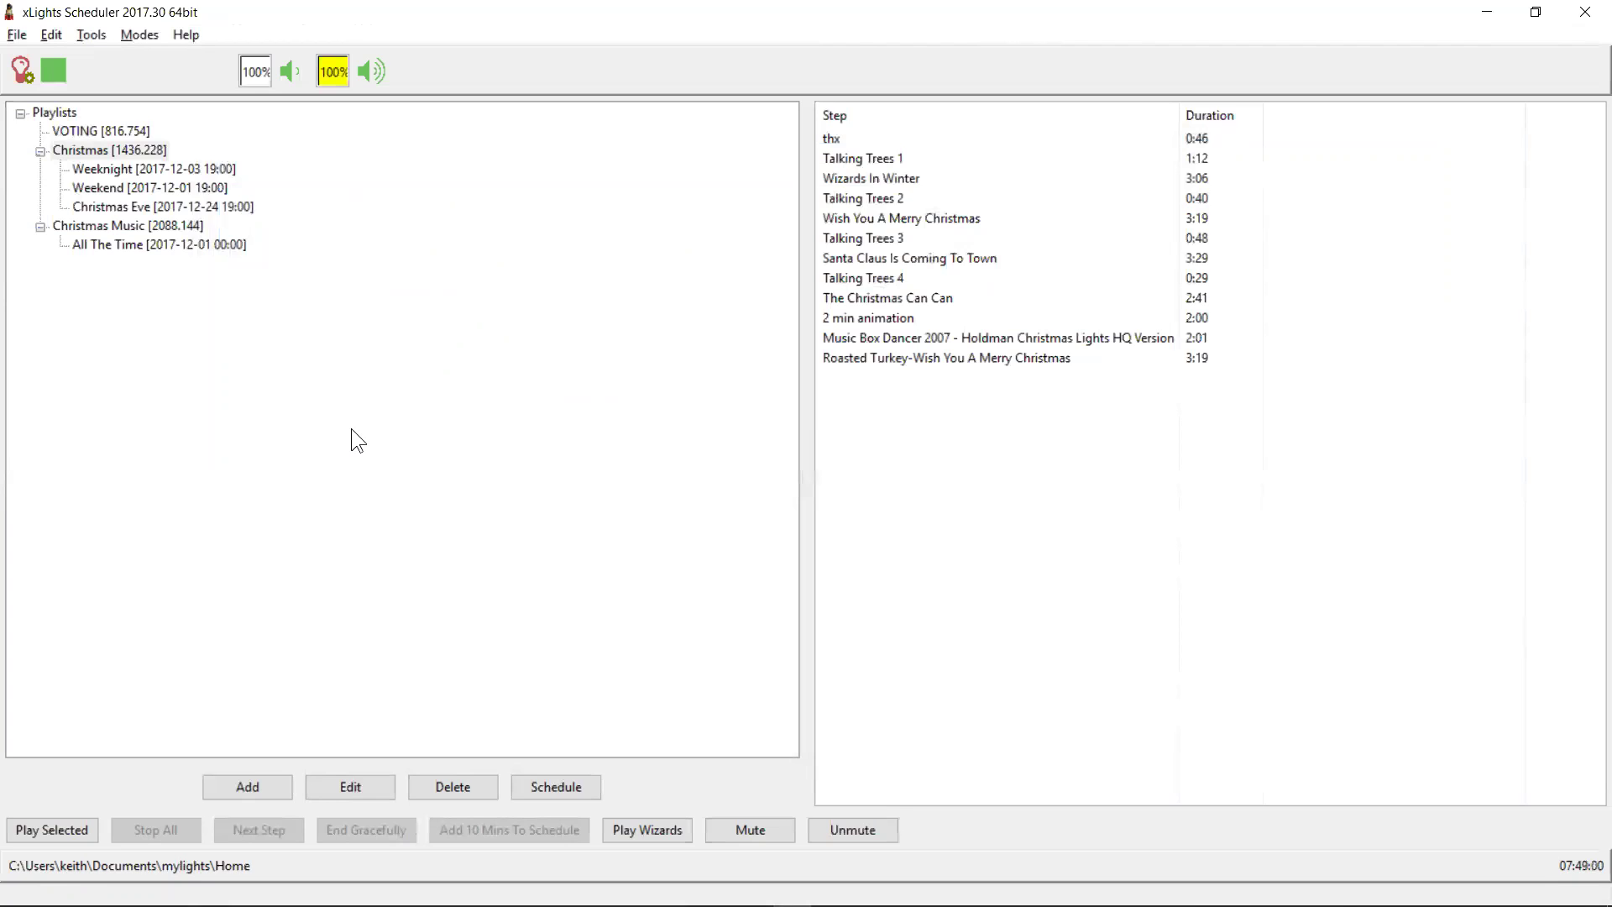
# Start a new custom button in the scheduler options and look through the commands it can run.
pyautogui.click(625, 827)
pyautogui.click(50, 36)
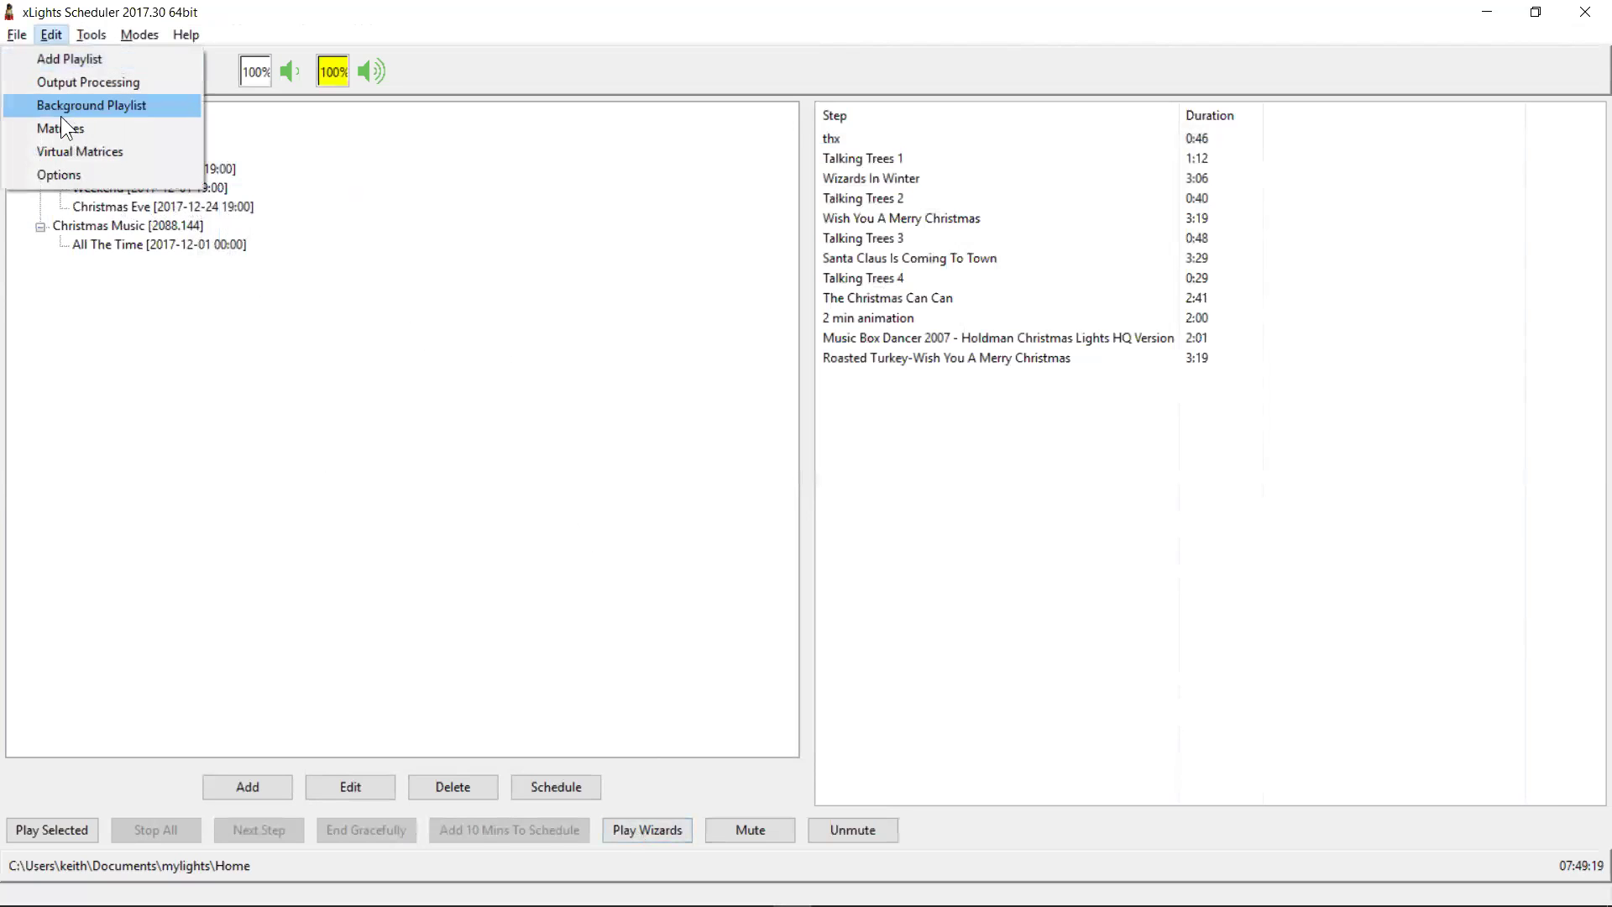
pyautogui.click(64, 170)
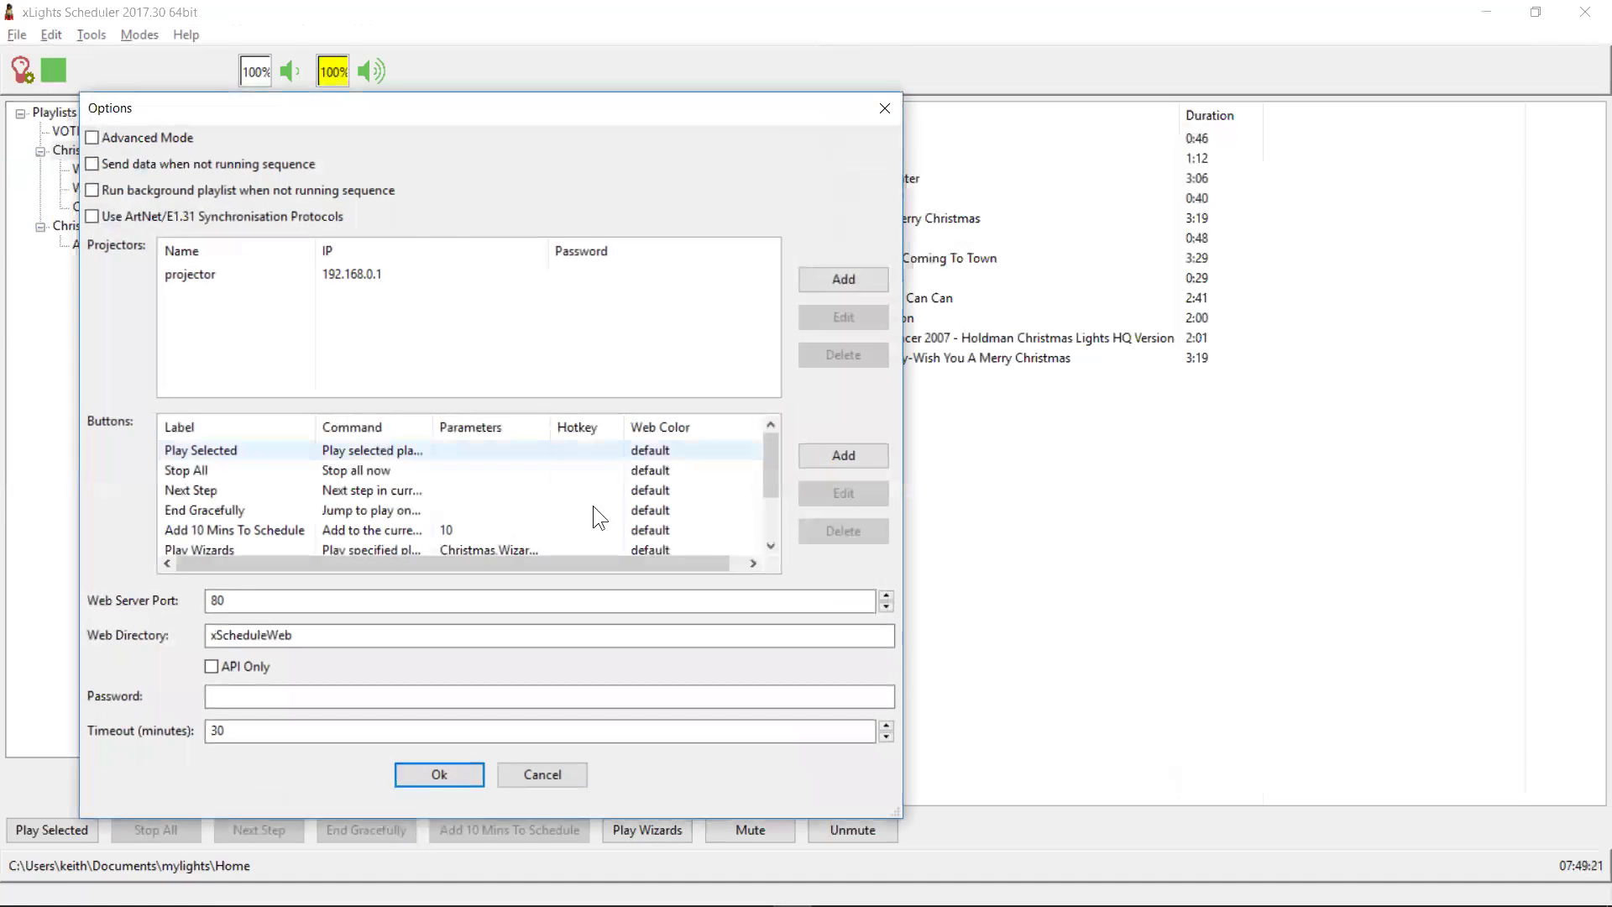
pyautogui.click(850, 448)
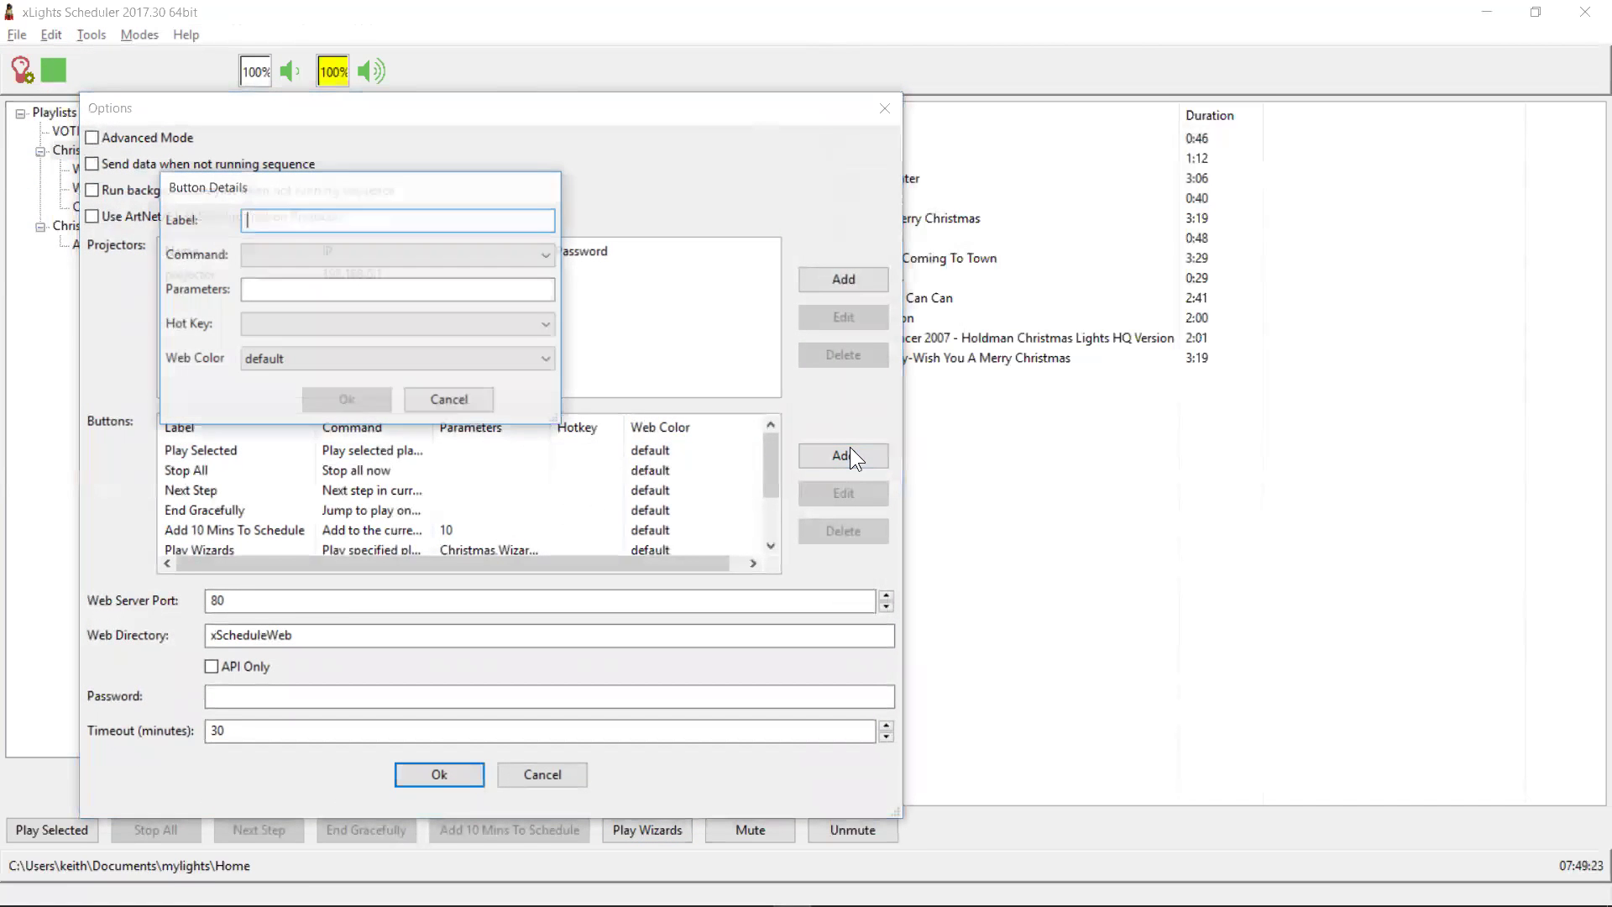
pyautogui.click(547, 253)
pyautogui.moveTo(553, 334)
pyautogui.mouseDown()
pyautogui.moveTo(554, 493)
pyautogui.moveTo(550, 321)
pyautogui.mouseUp()
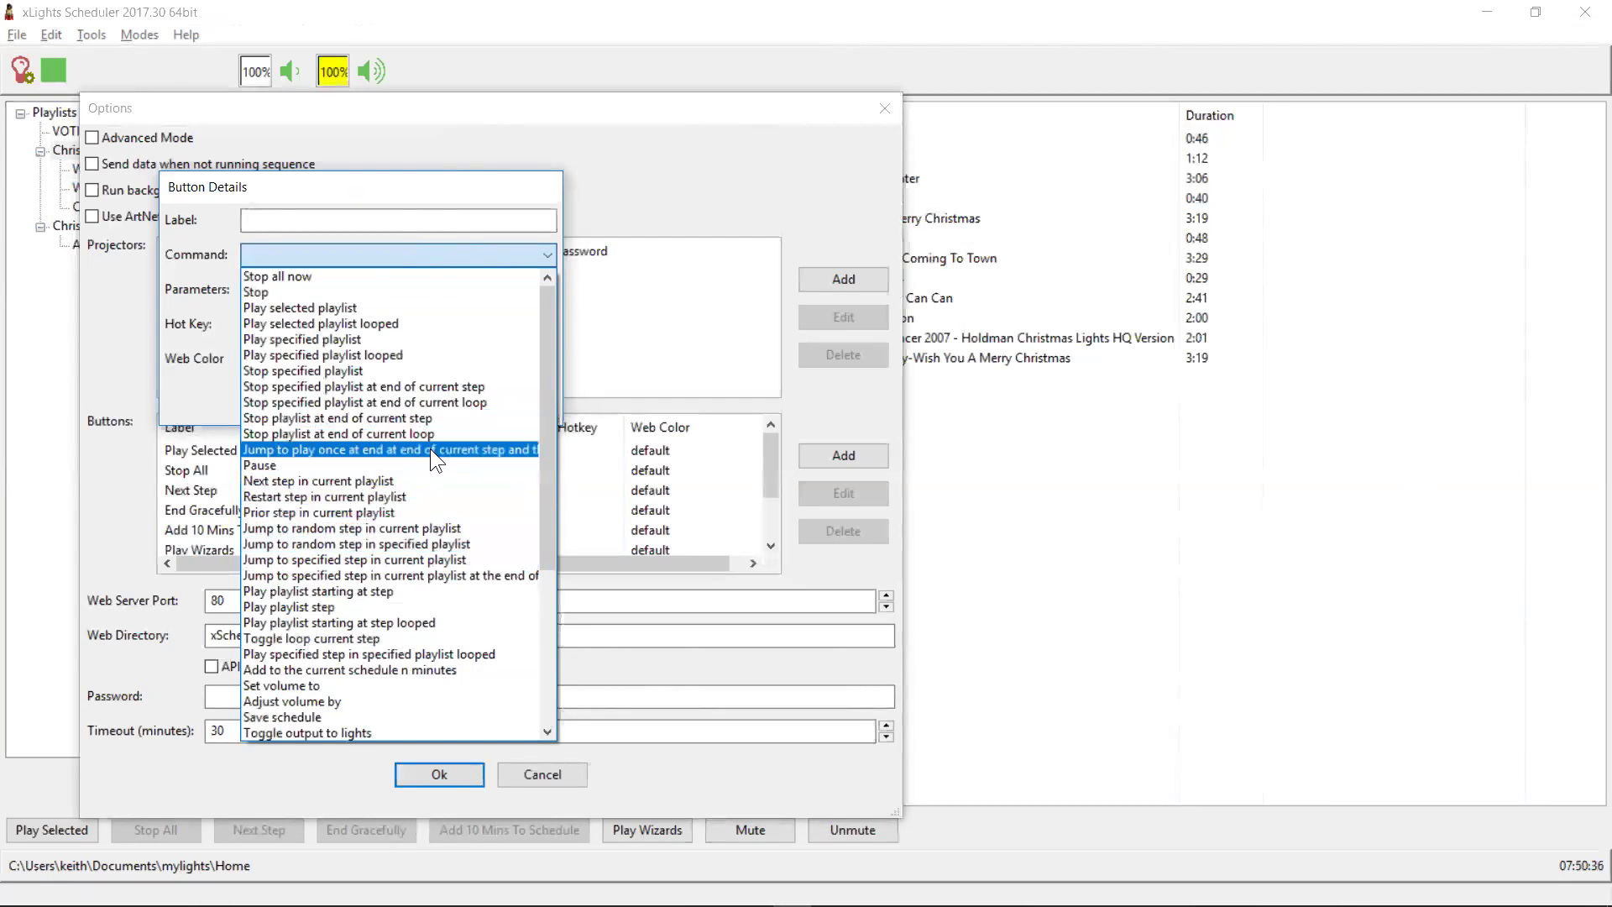
pyautogui.hotkey('alt', 'Tab')
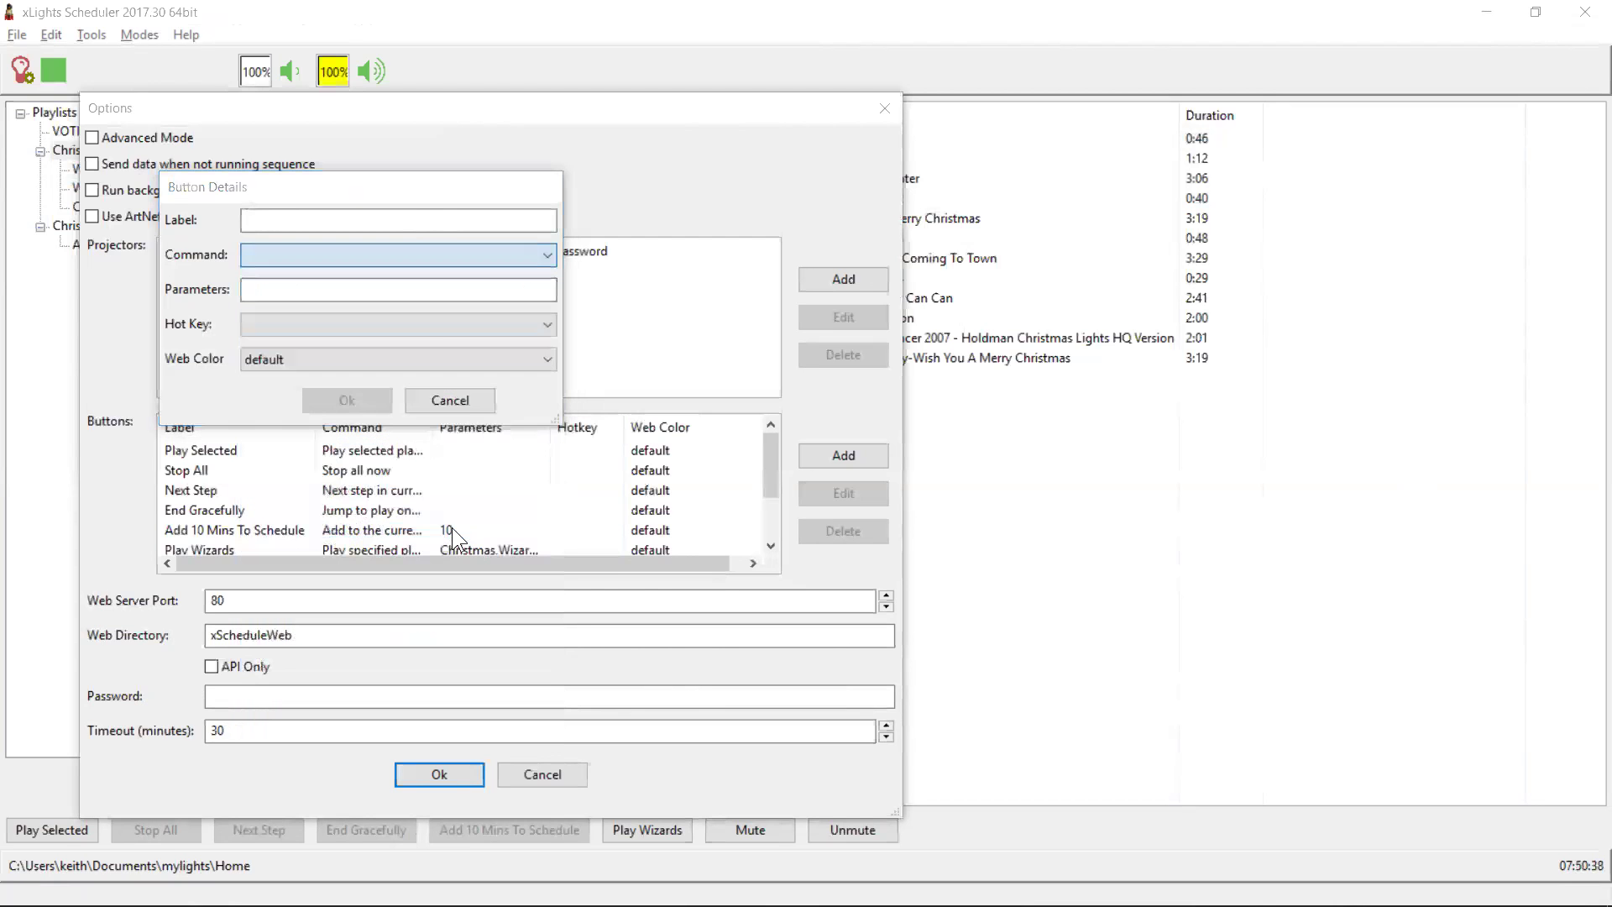
# Set the new button's command to jump to a specified step in the current playlist at the end of the current one, with parameter Wizards In Winter.
pyautogui.click(427, 258)
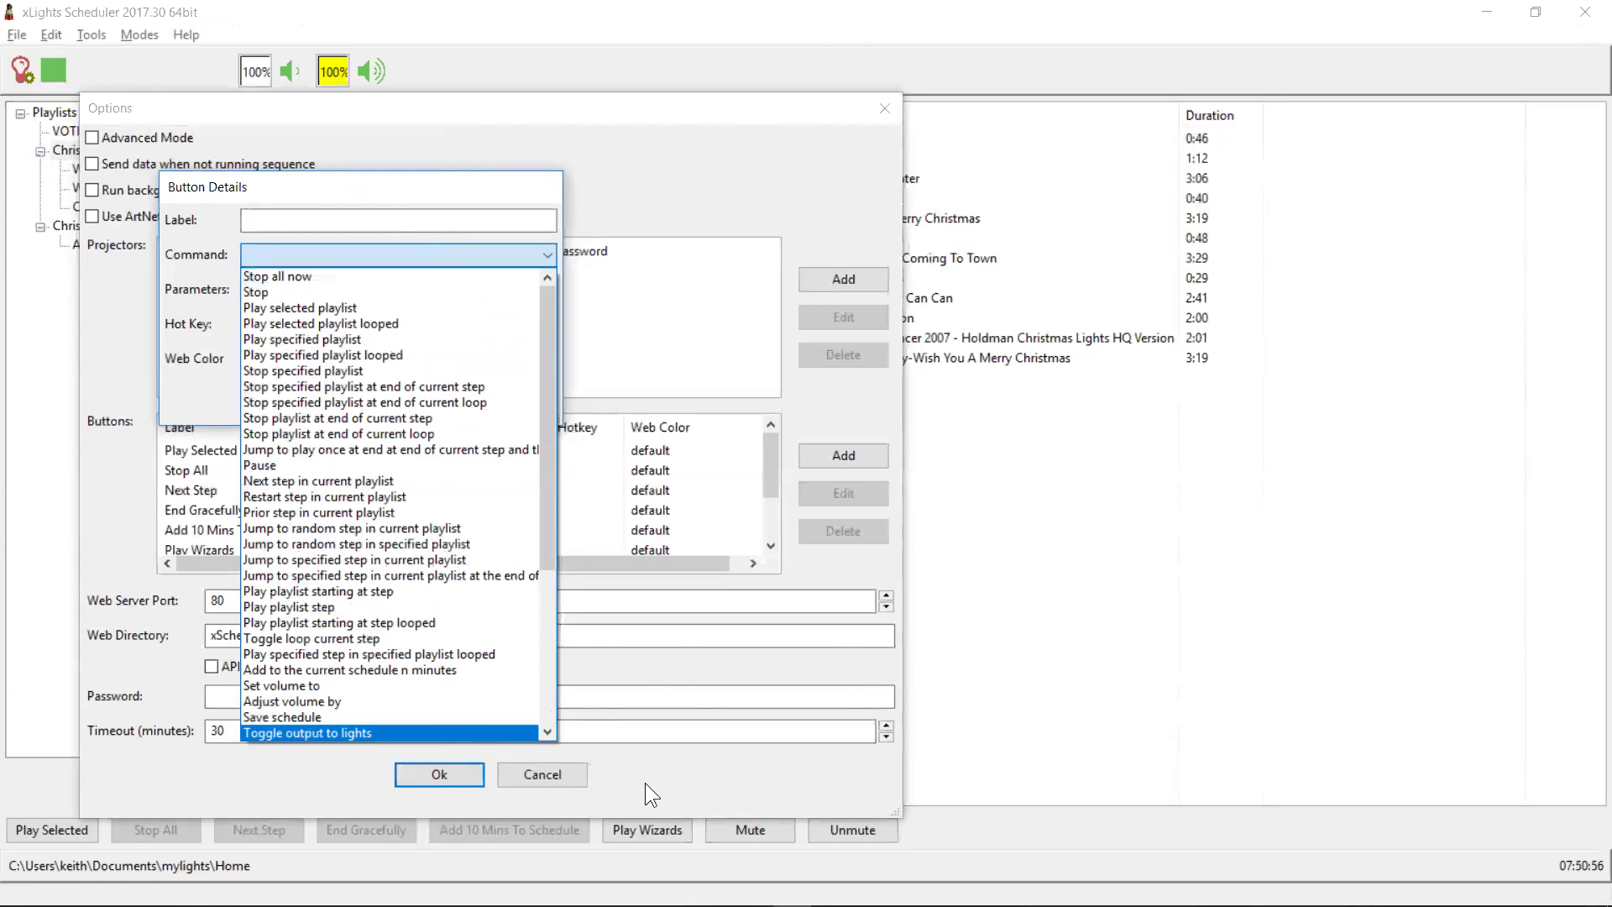
pyautogui.click(482, 576)
pyautogui.click(363, 288)
pyautogui.write('Wizards In Winter')
pyautogui.press('Tab')
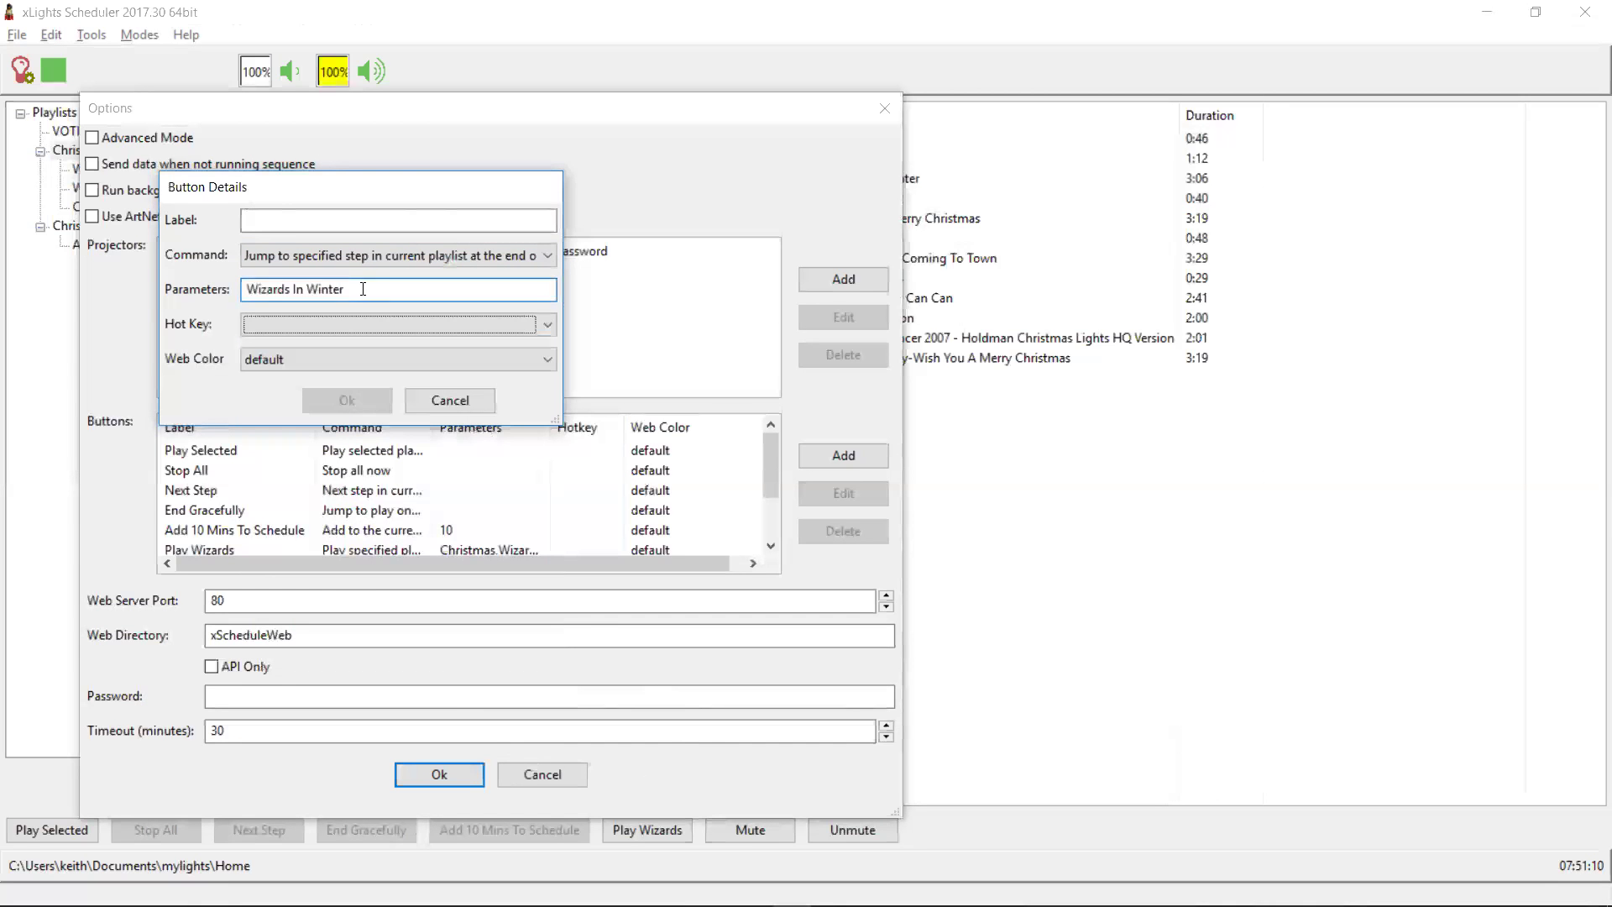
pyautogui.click(354, 291)
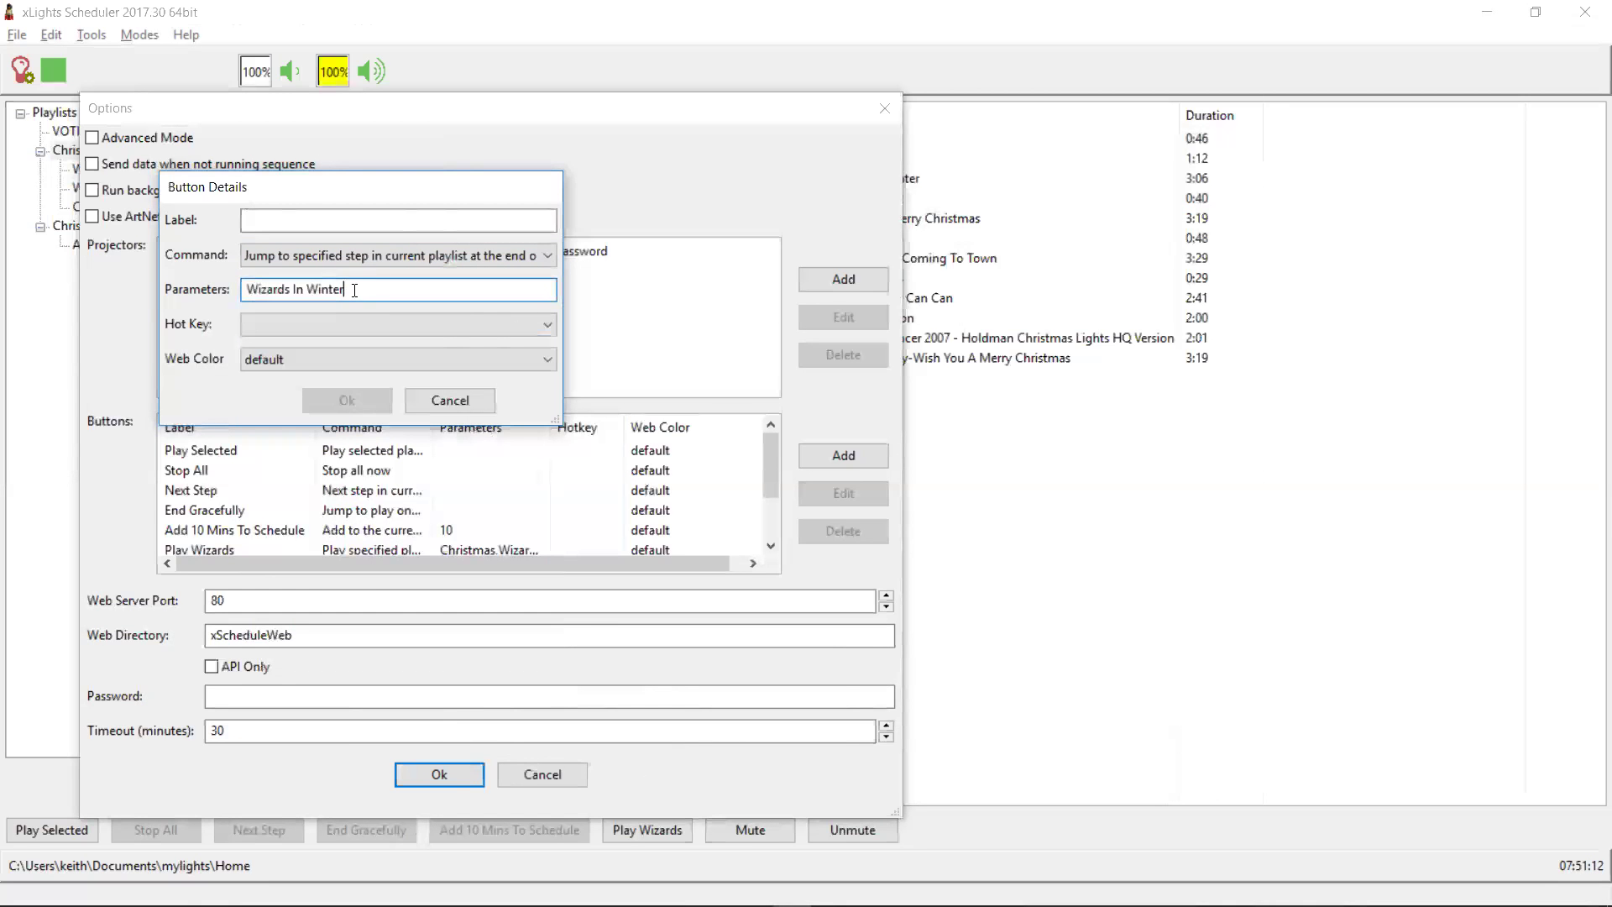
pyautogui.hotkey('ctrl', 'Left')
pyautogui.hotkey('ctrl', 'Left')
pyautogui.hotkey('ctrl', 'Left')
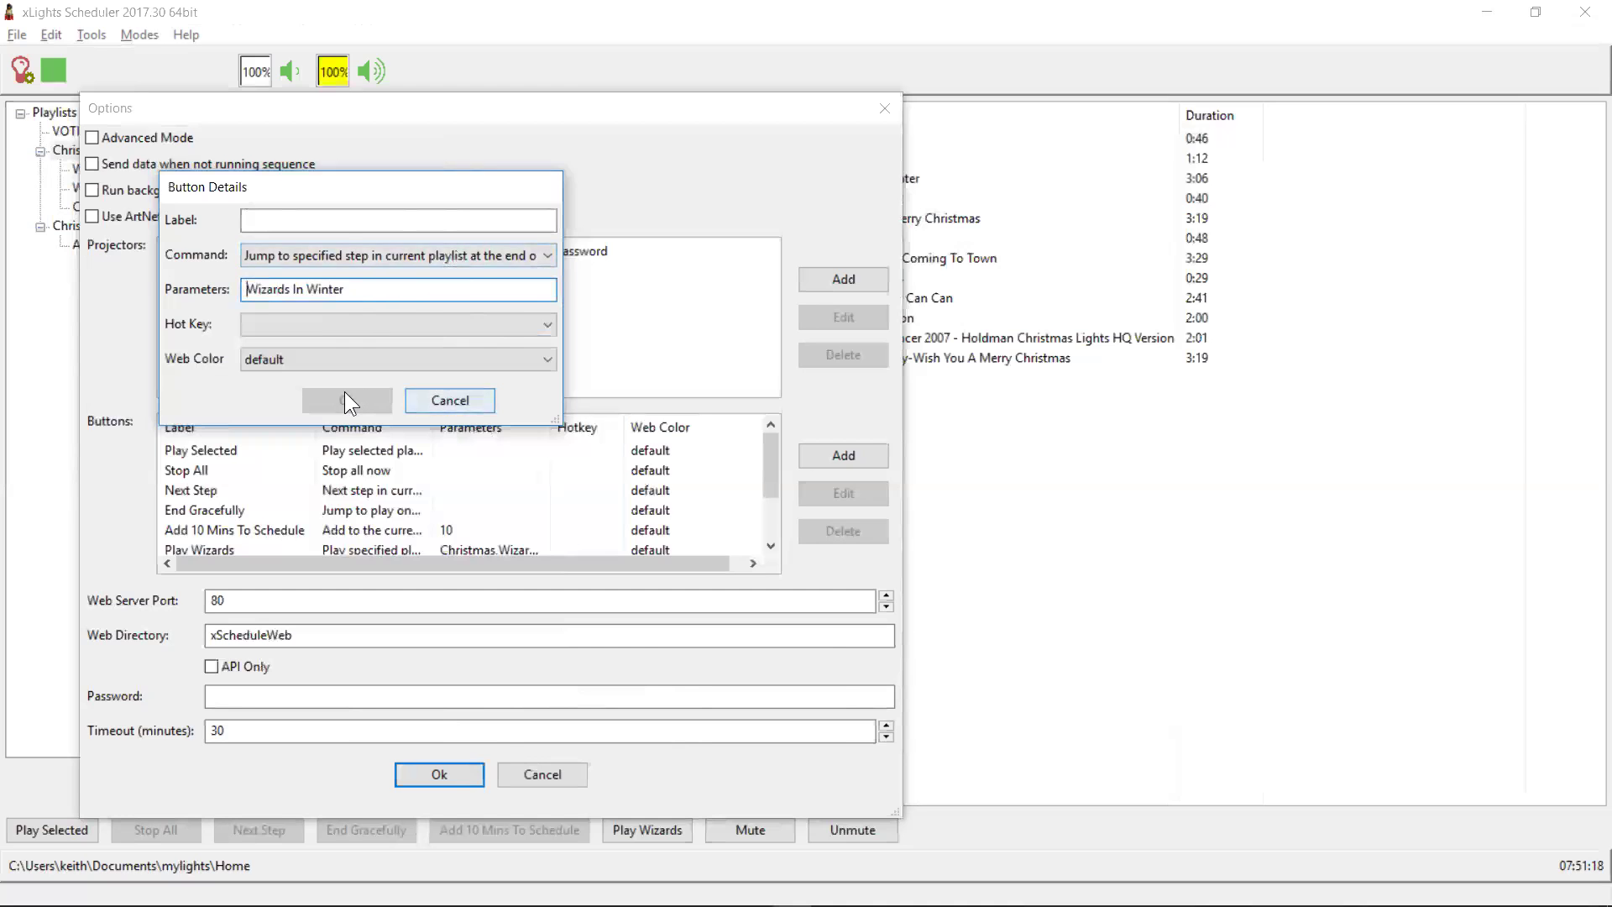
# Label the new button Wizards, accept it along with the options, and select the Christmas playlist.
pyautogui.click(339, 220)
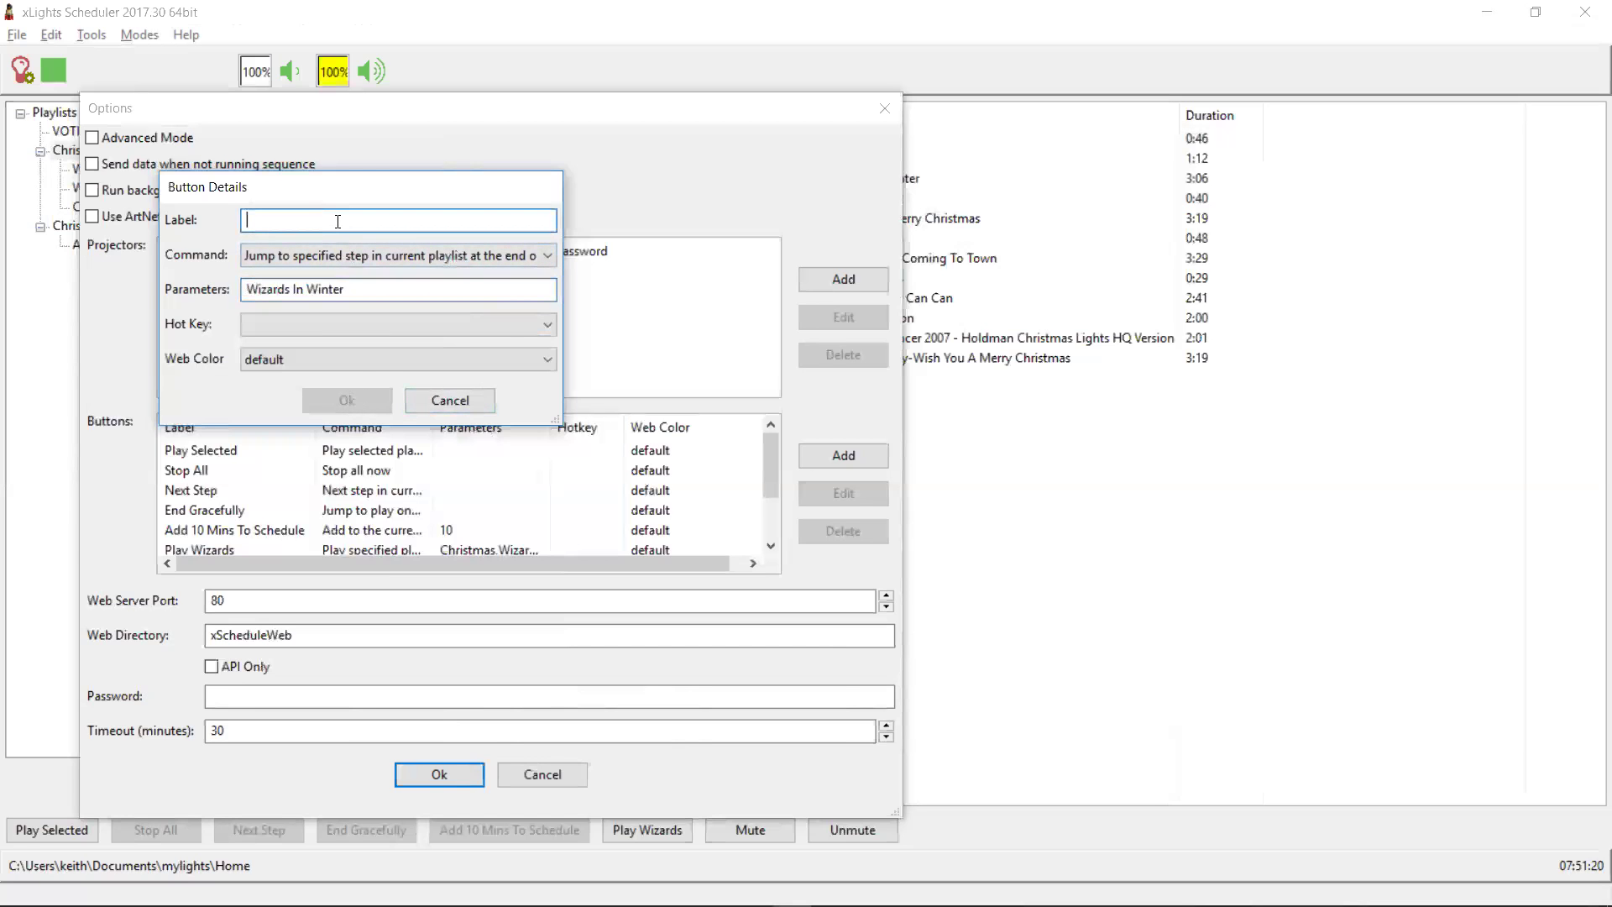
pyautogui.write('Wizards')
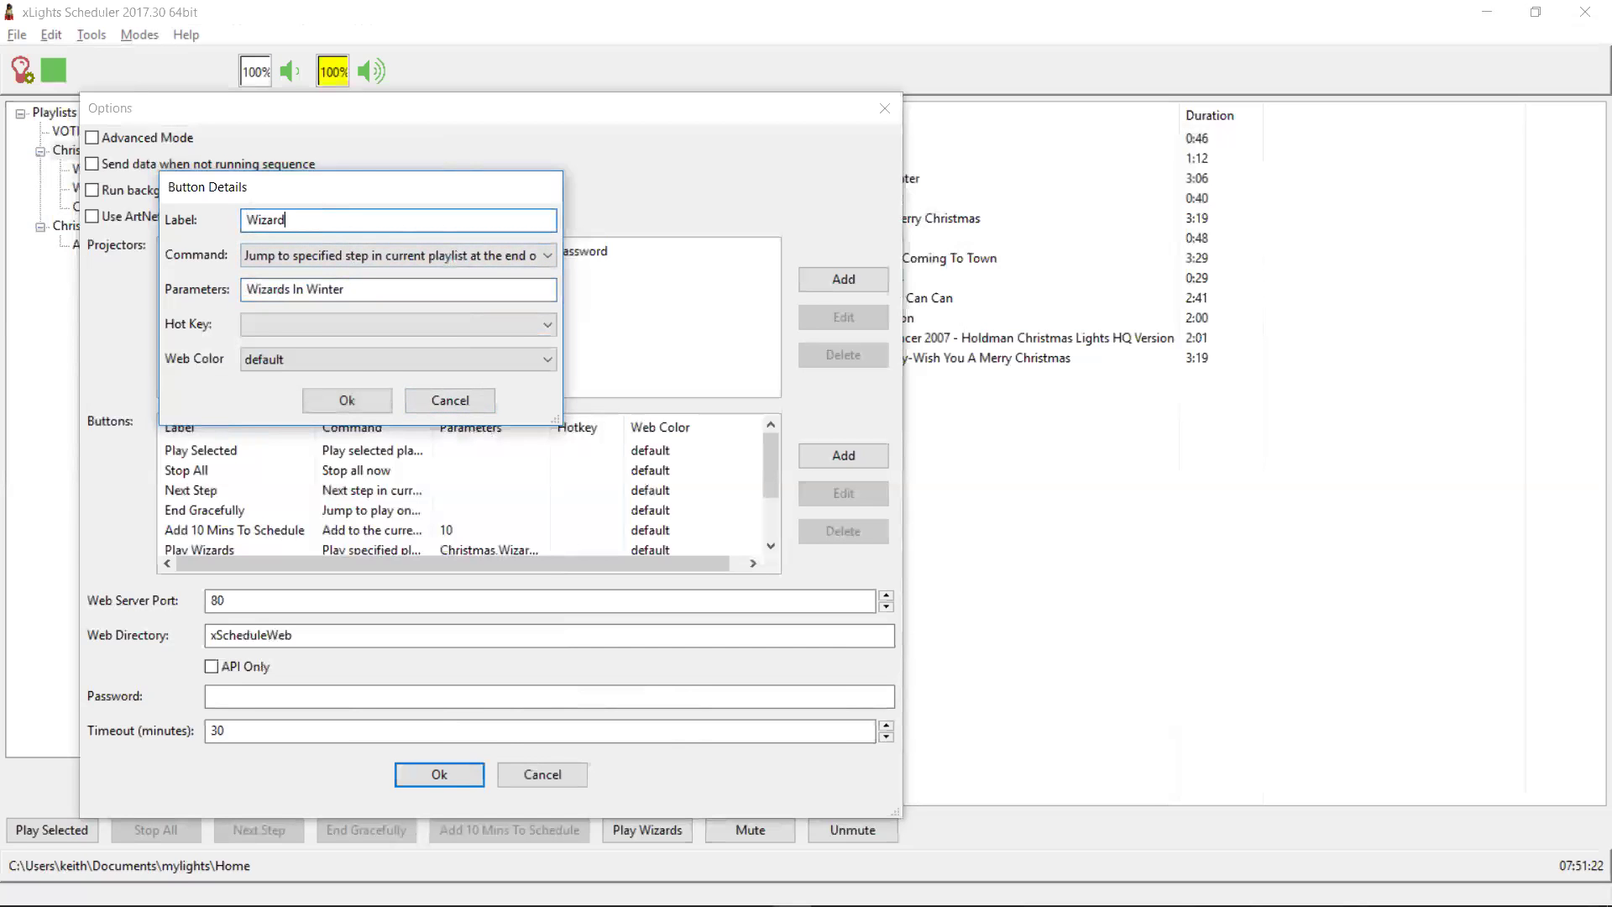
pyautogui.click(336, 393)
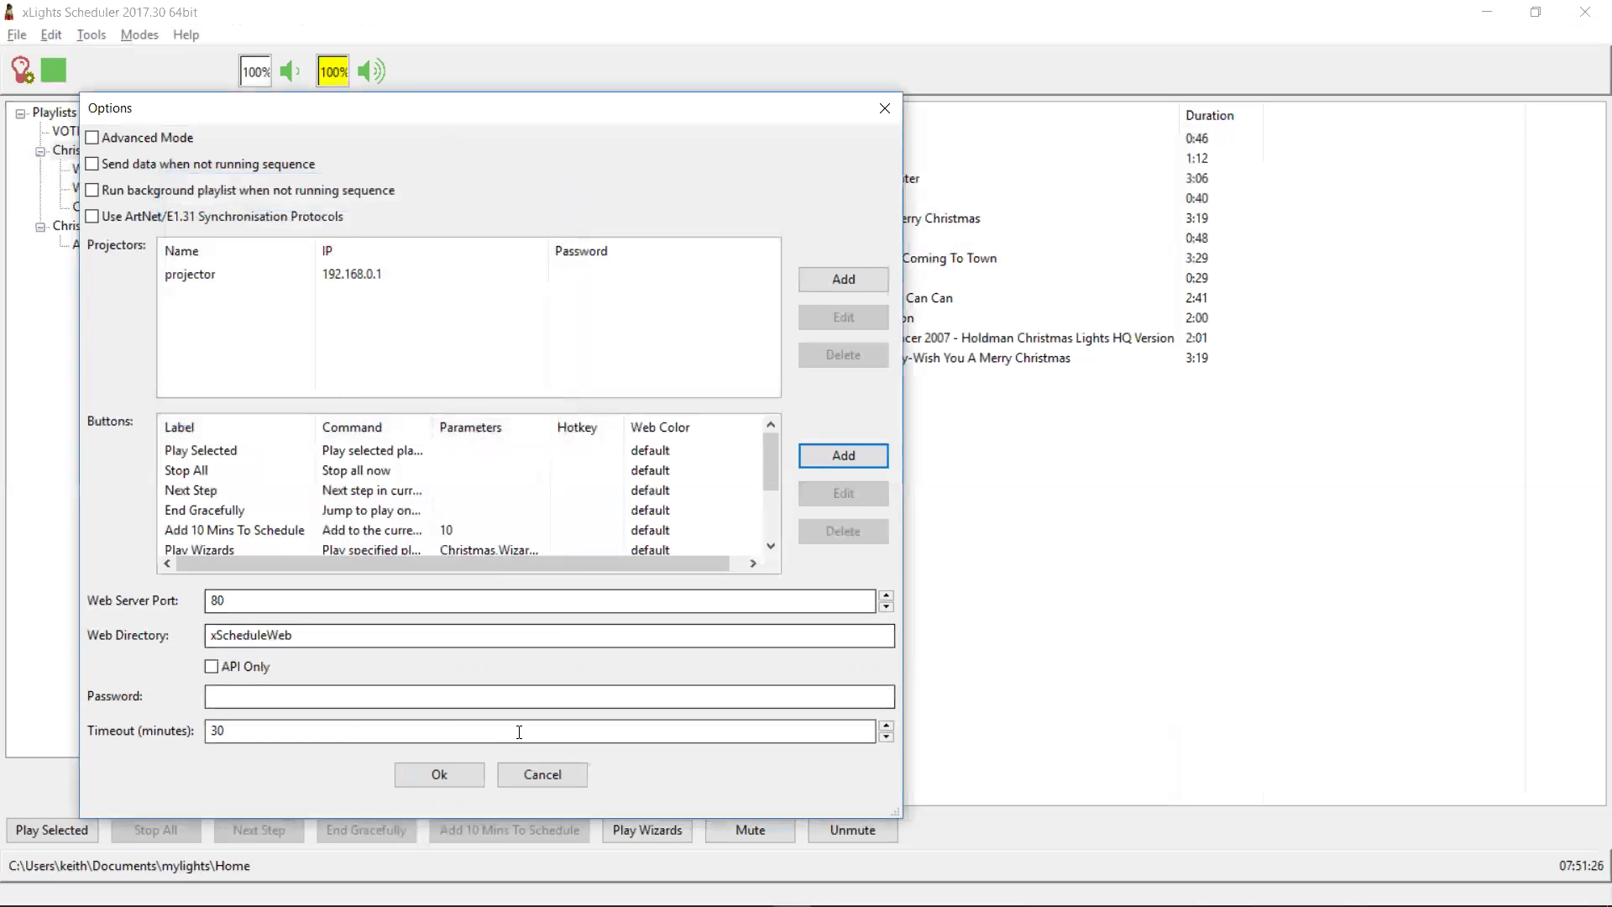
pyautogui.click(442, 766)
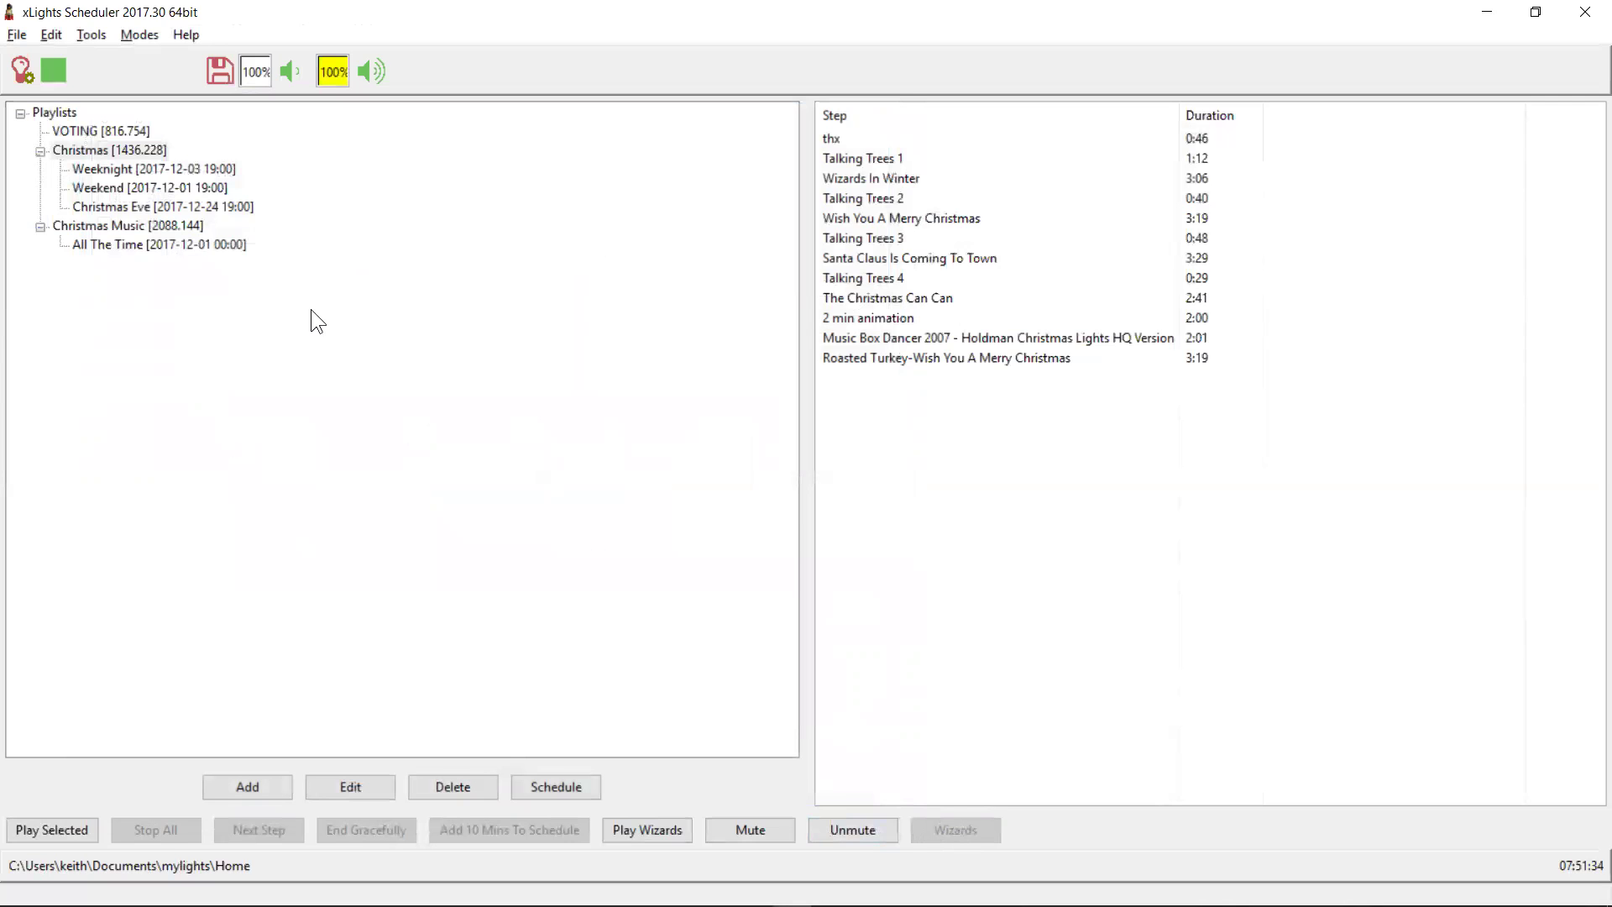
pyautogui.click(59, 150)
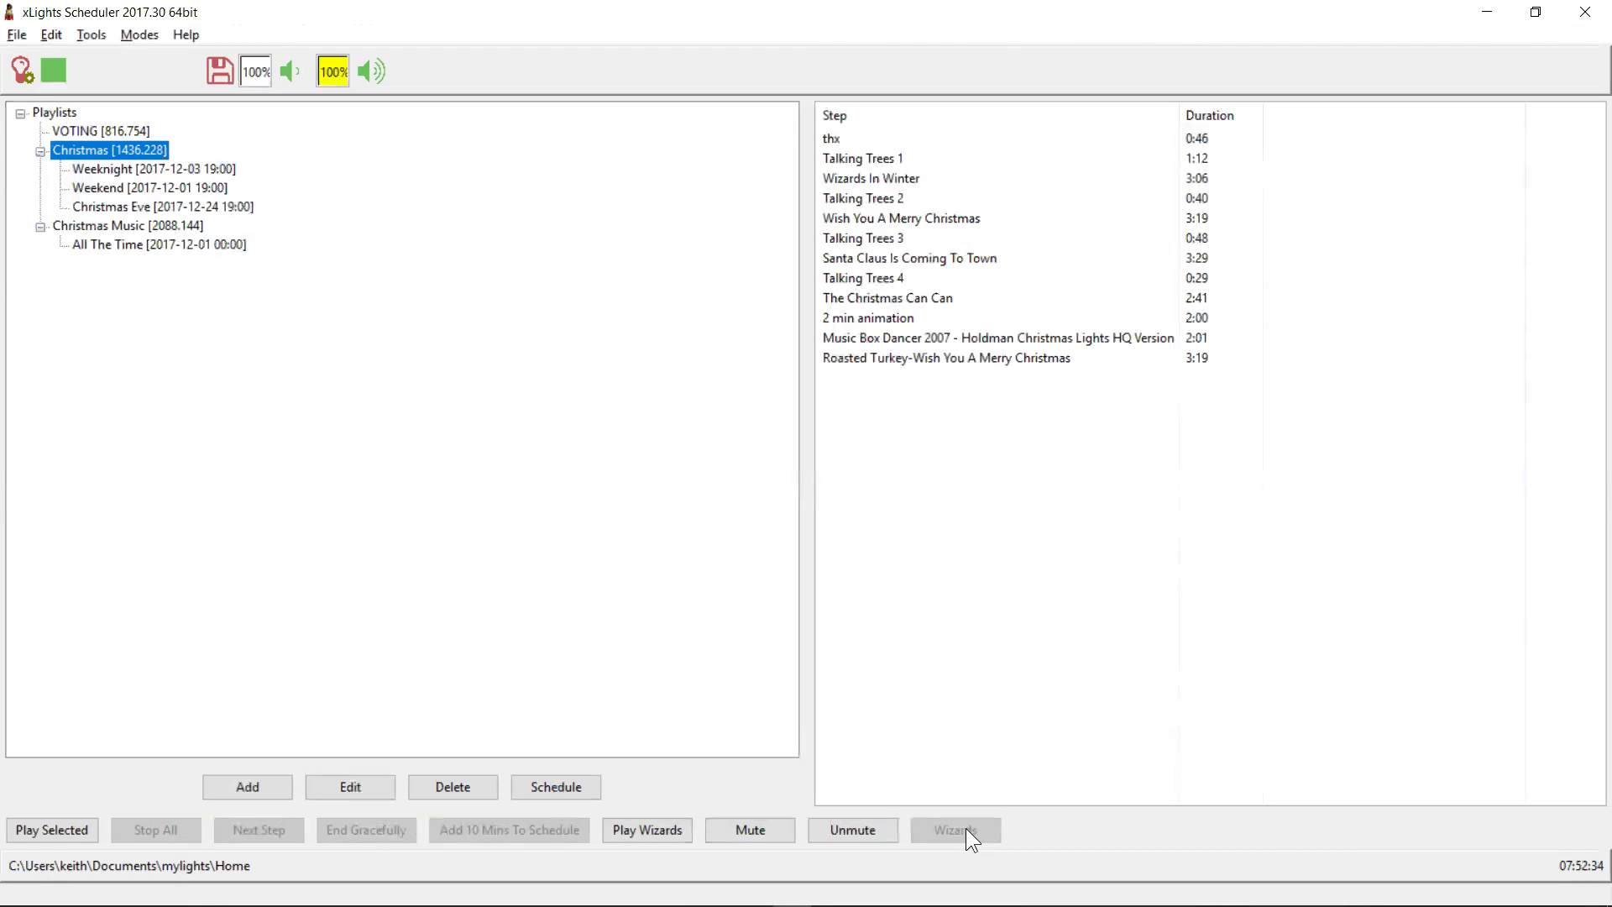
pyautogui.hotkey('alt', 'Tab')
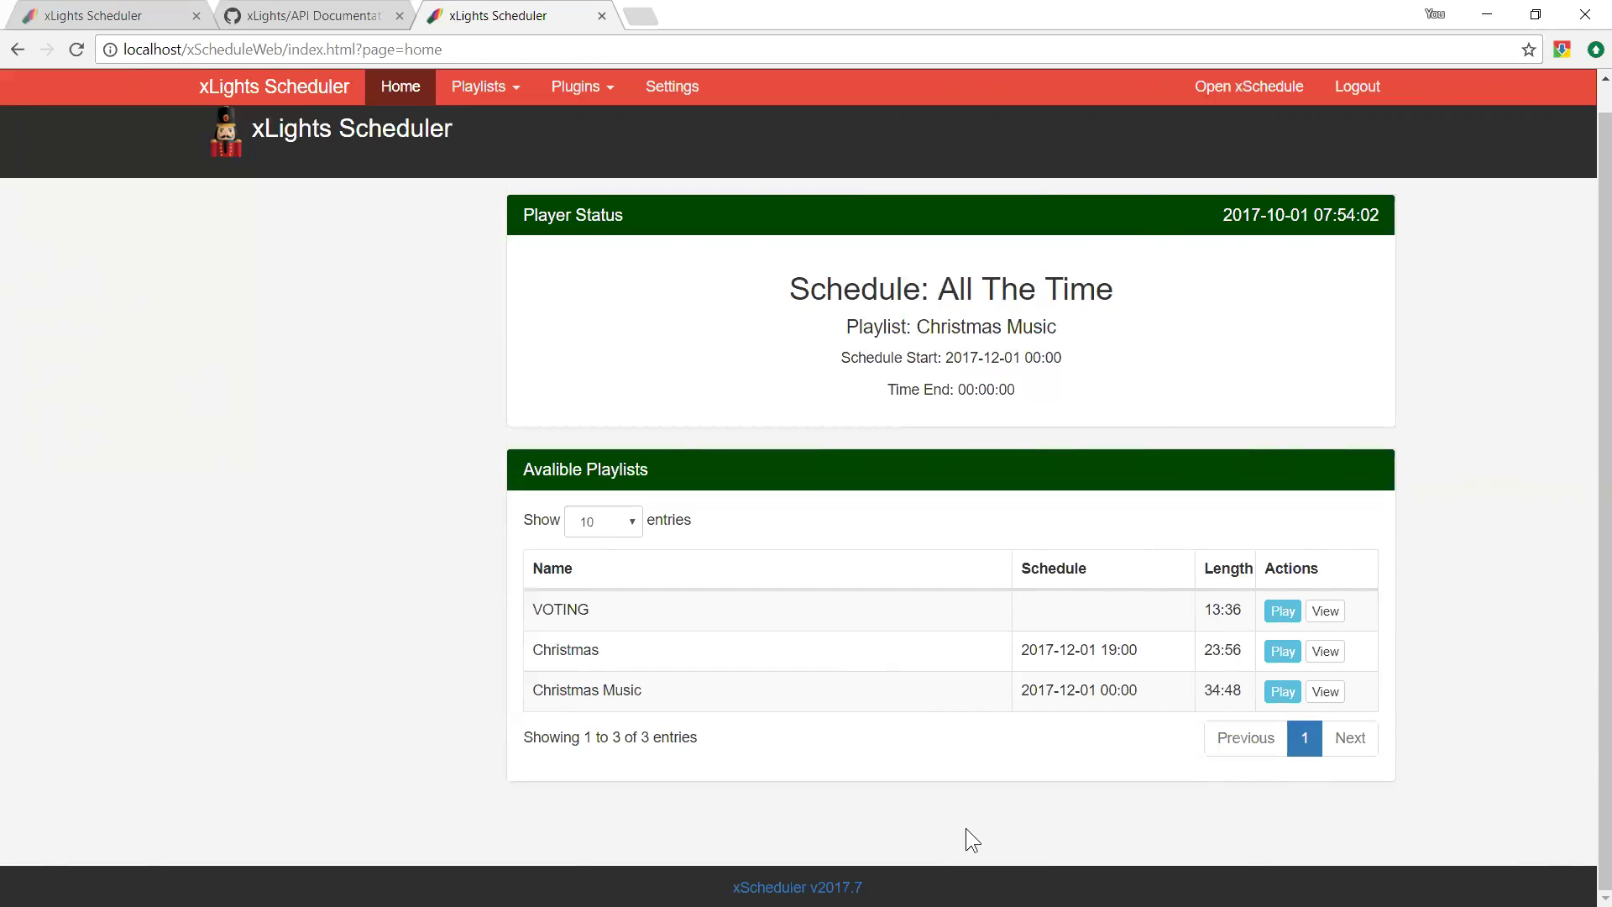
pyautogui.hotkey('alt', 'Tab')
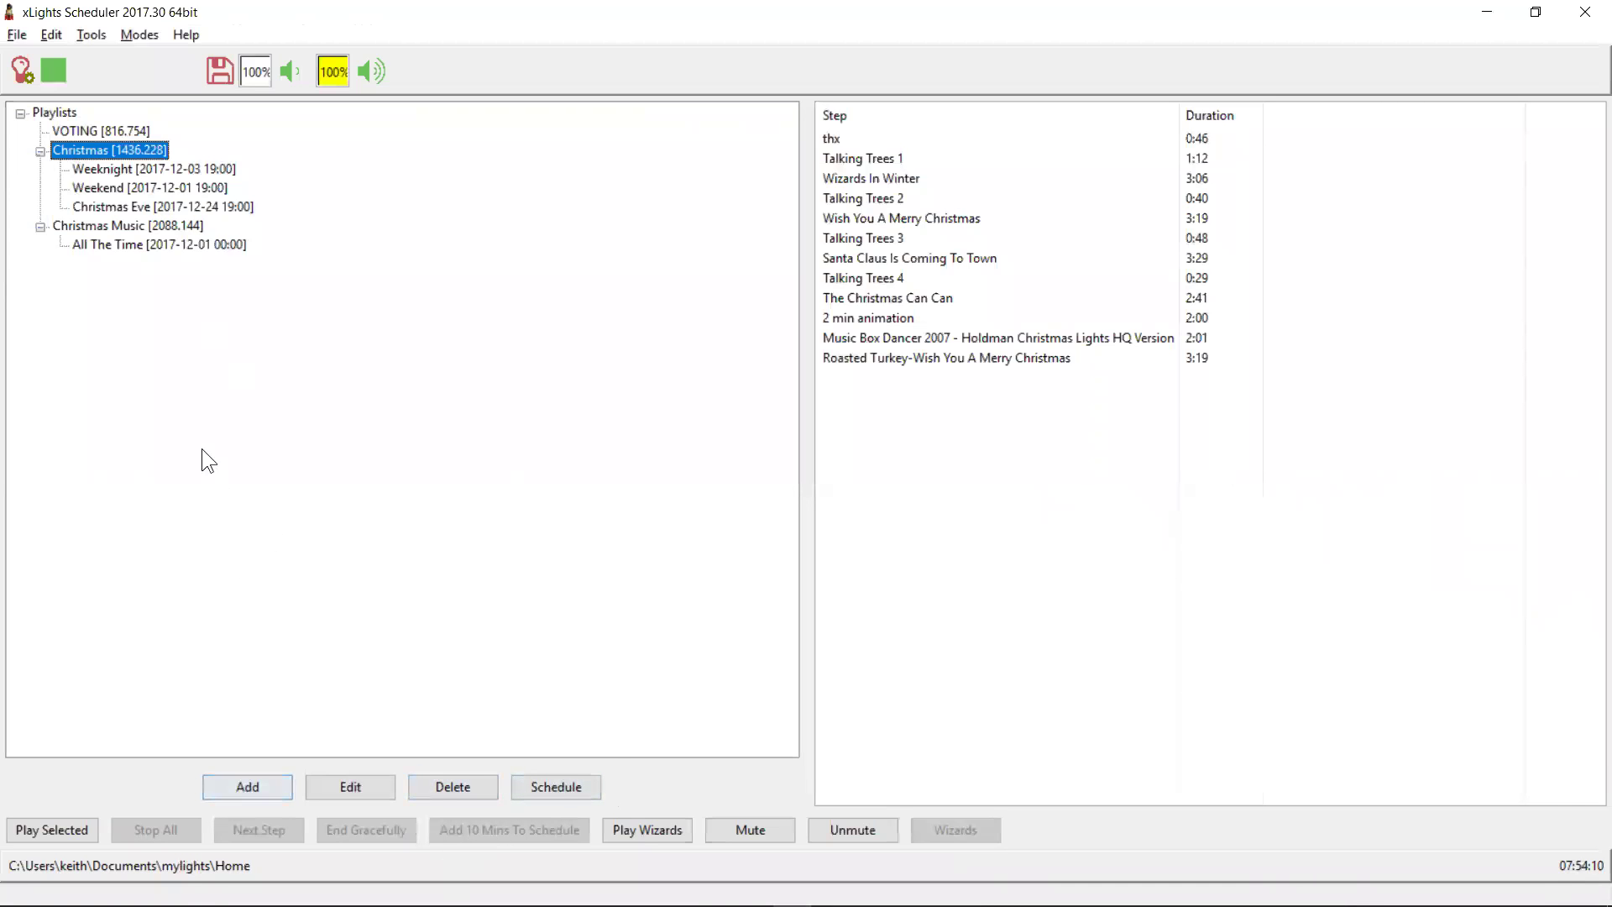
# Create a new advanced playlist named dhfgsd.
pyautogui.click(69, 109)
pyautogui.rightClick(70, 110)
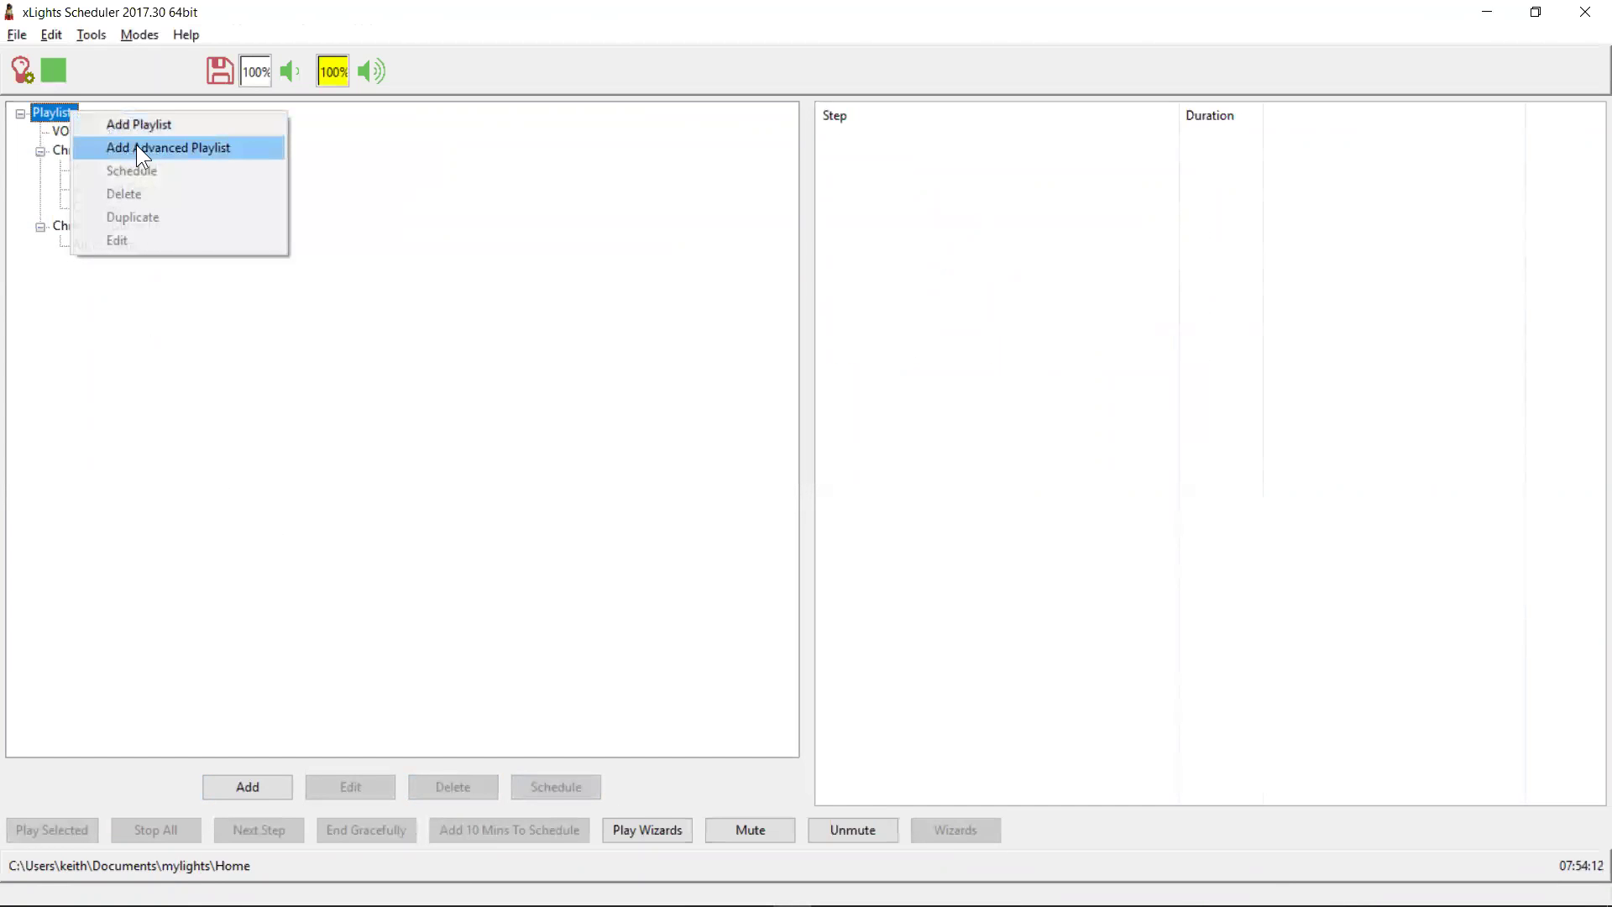
pyautogui.click(136, 148)
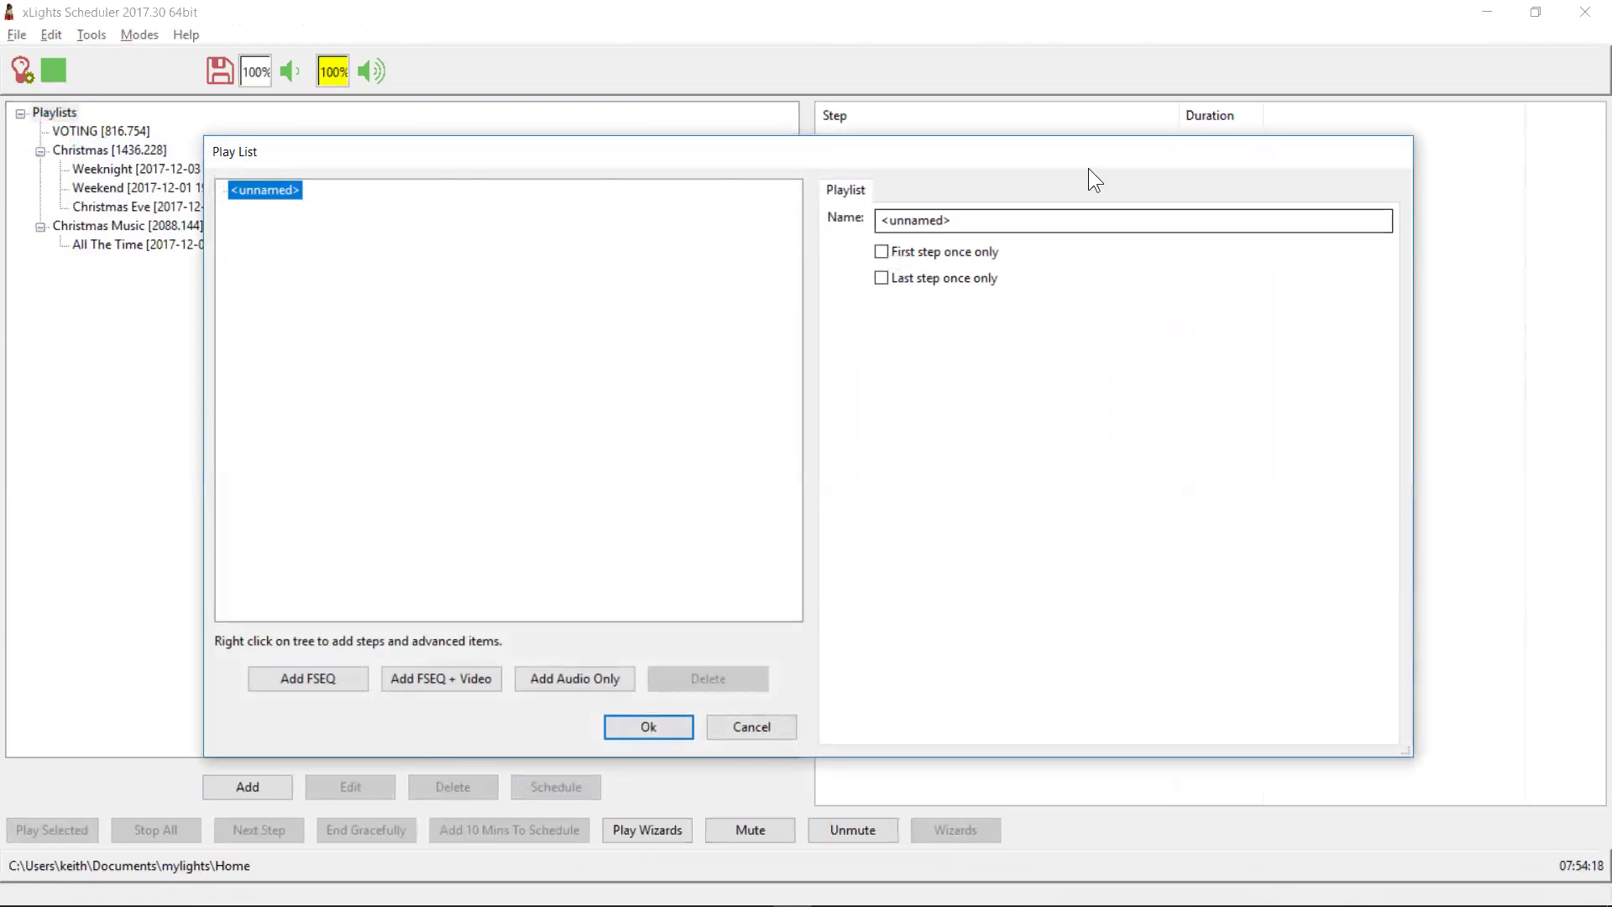
pyautogui.click(1002, 213)
pyautogui.write('dhfgsd')
pyautogui.press('Return')
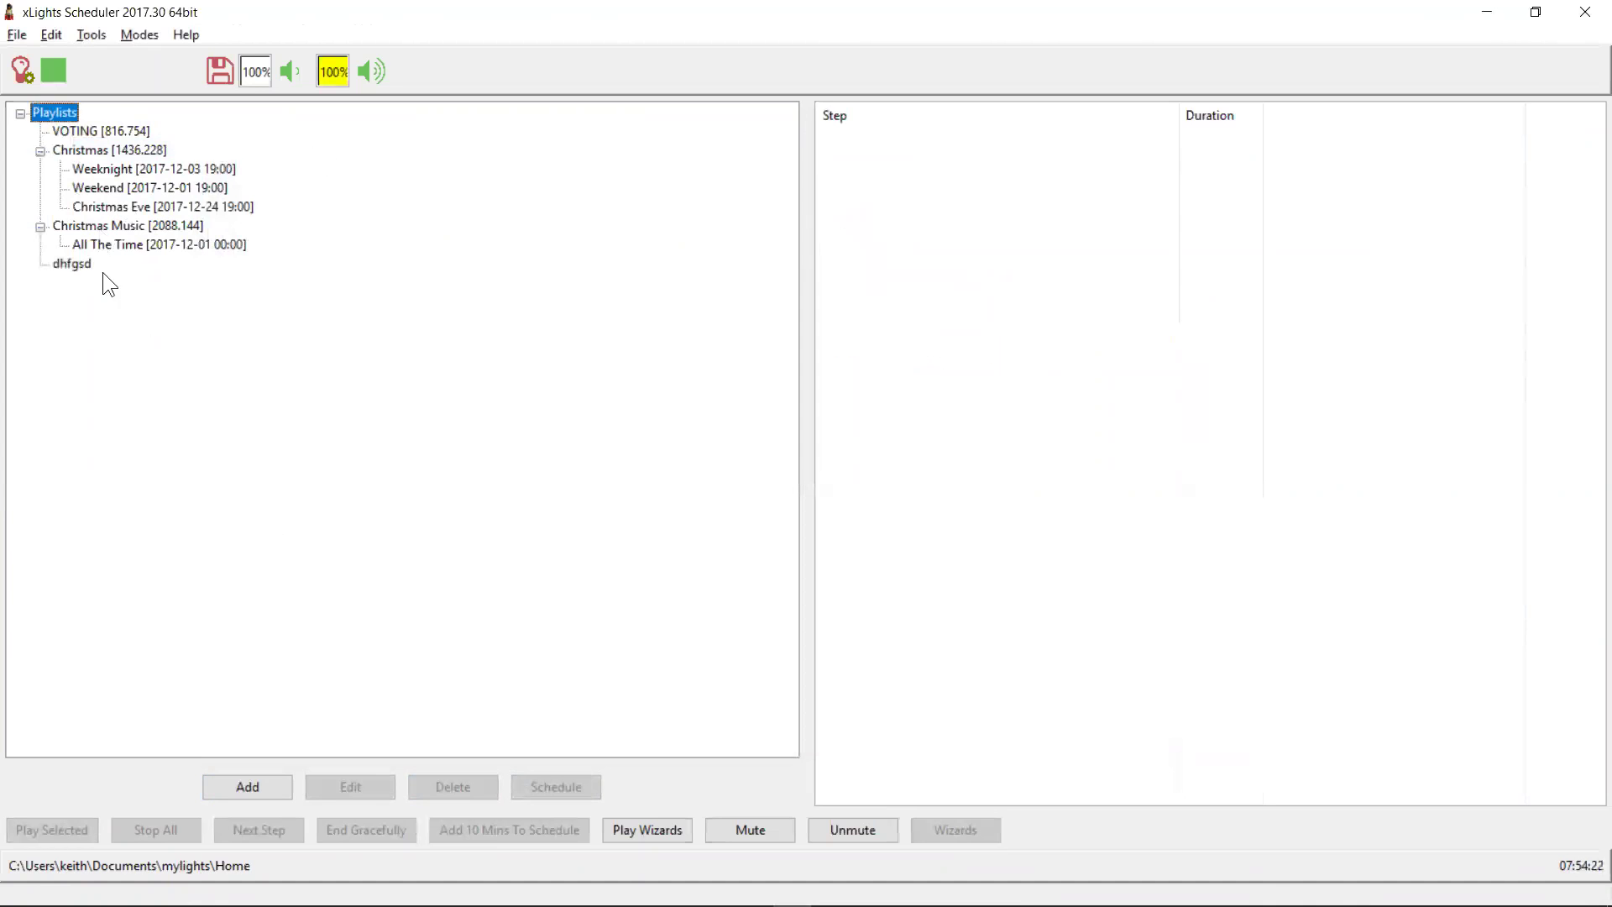
# Add the six consecutive FSEQ files from _vctest.fseq through 30 sec animation 4.fseq in the Home folder to the dhfgsd playlist.
pyautogui.doubleClick(81, 266)
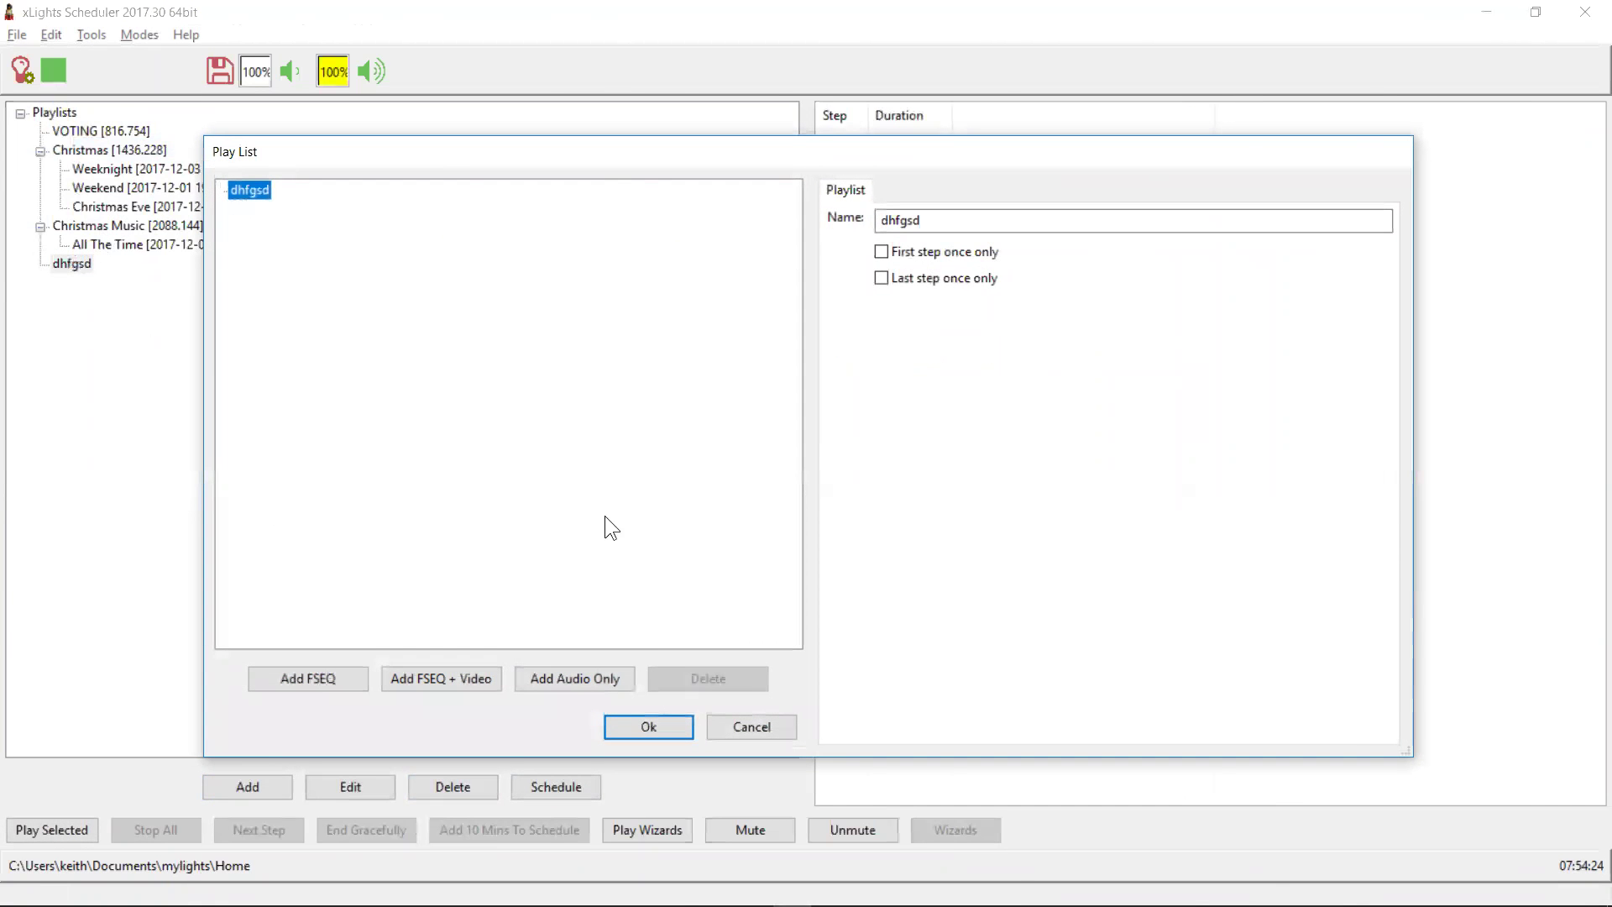
pyautogui.click(339, 685)
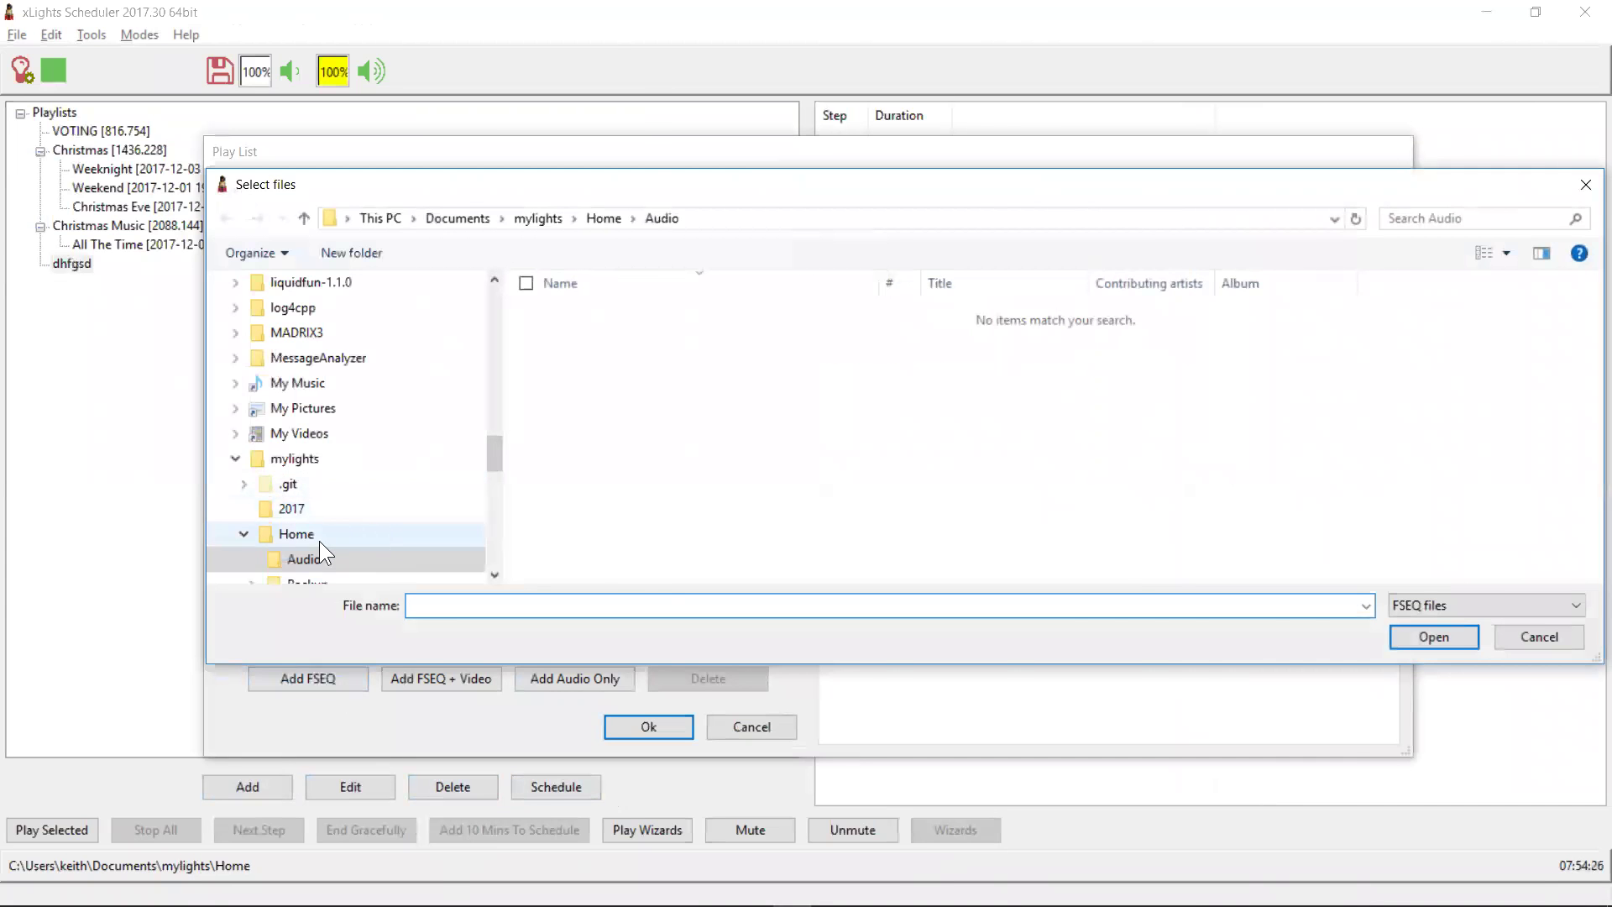
pyautogui.click(319, 542)
pyautogui.click(619, 549)
pyautogui.hotkey('shift', 'Down')
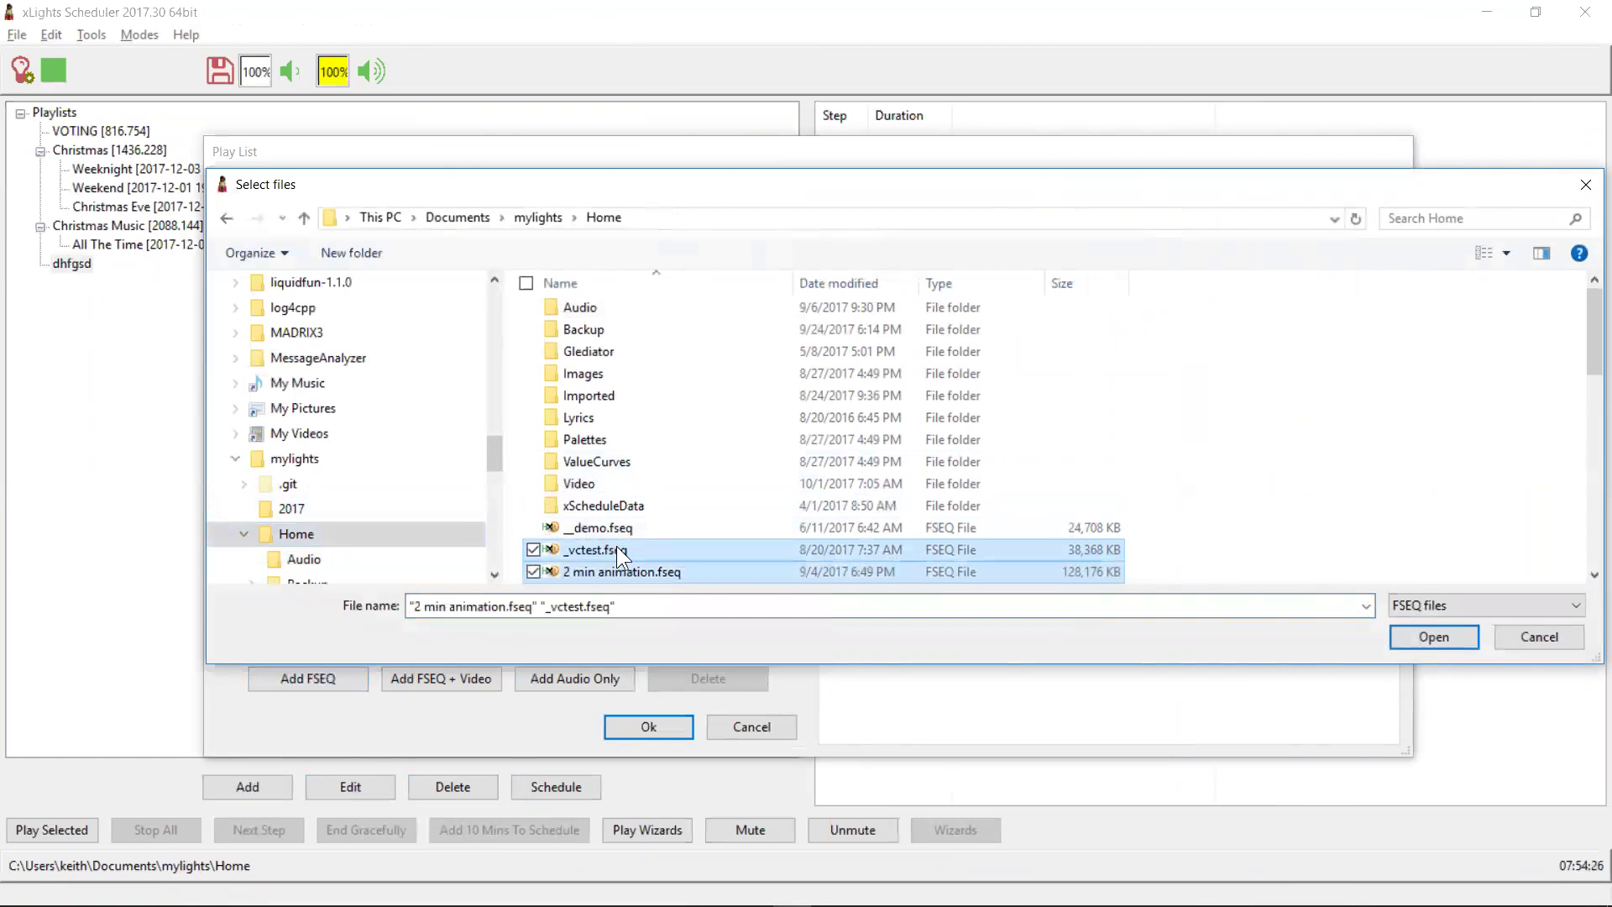
pyautogui.hotkey('shift', 'Down')
pyautogui.hotkey('shift', 'Down')
pyautogui.hotkey('shift', 'Down')
pyautogui.hotkey('shift', 'Down')
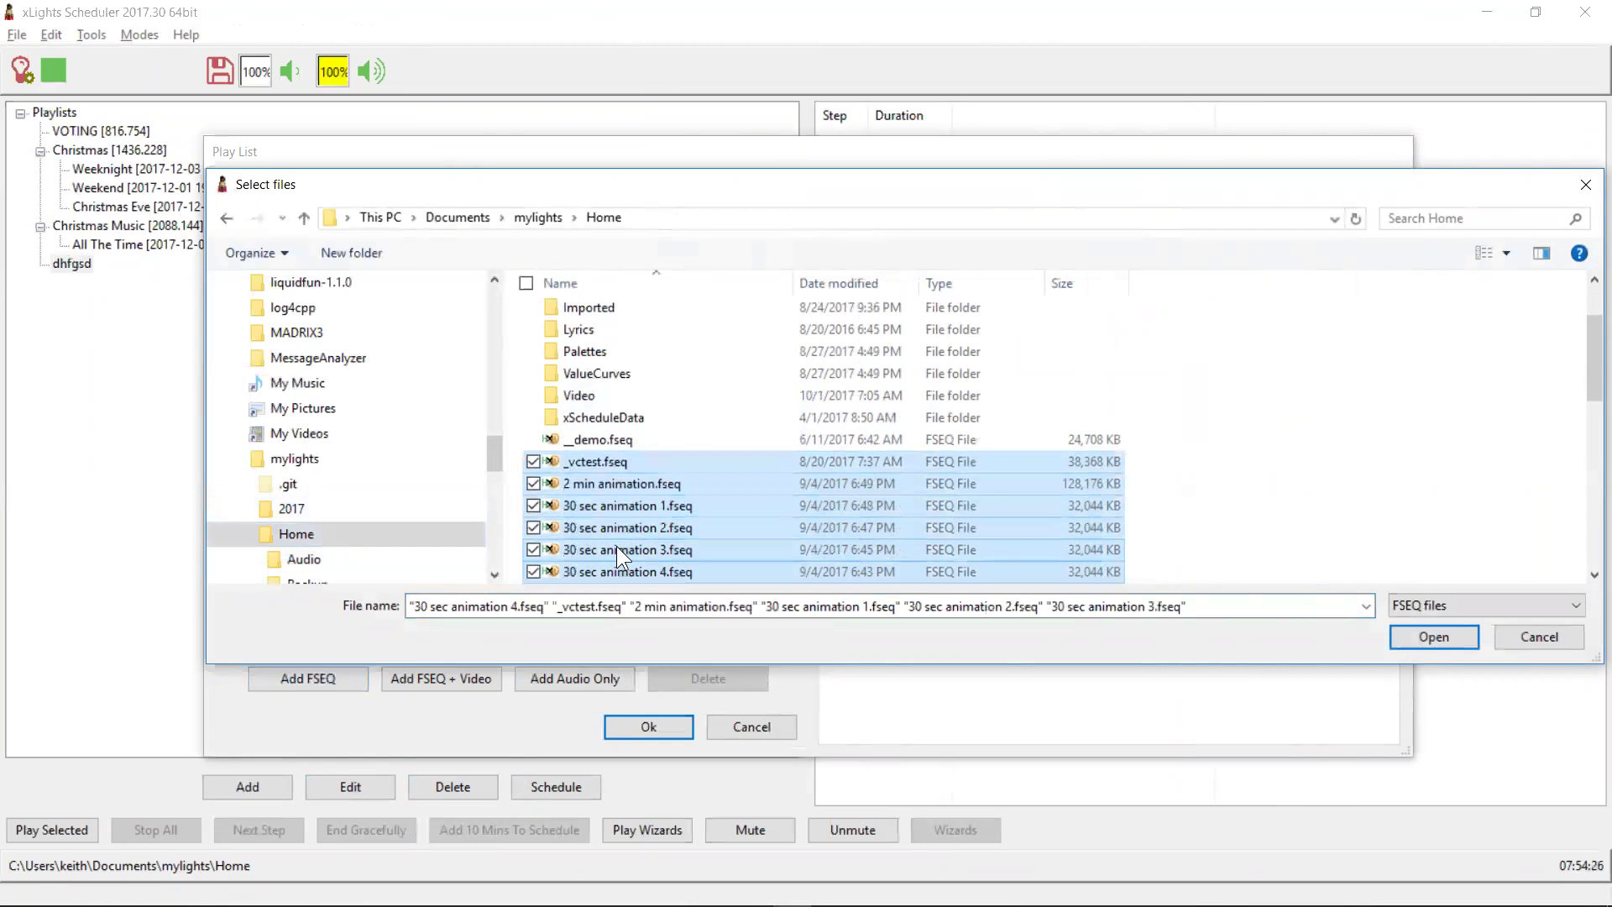
pyautogui.click(1453, 630)
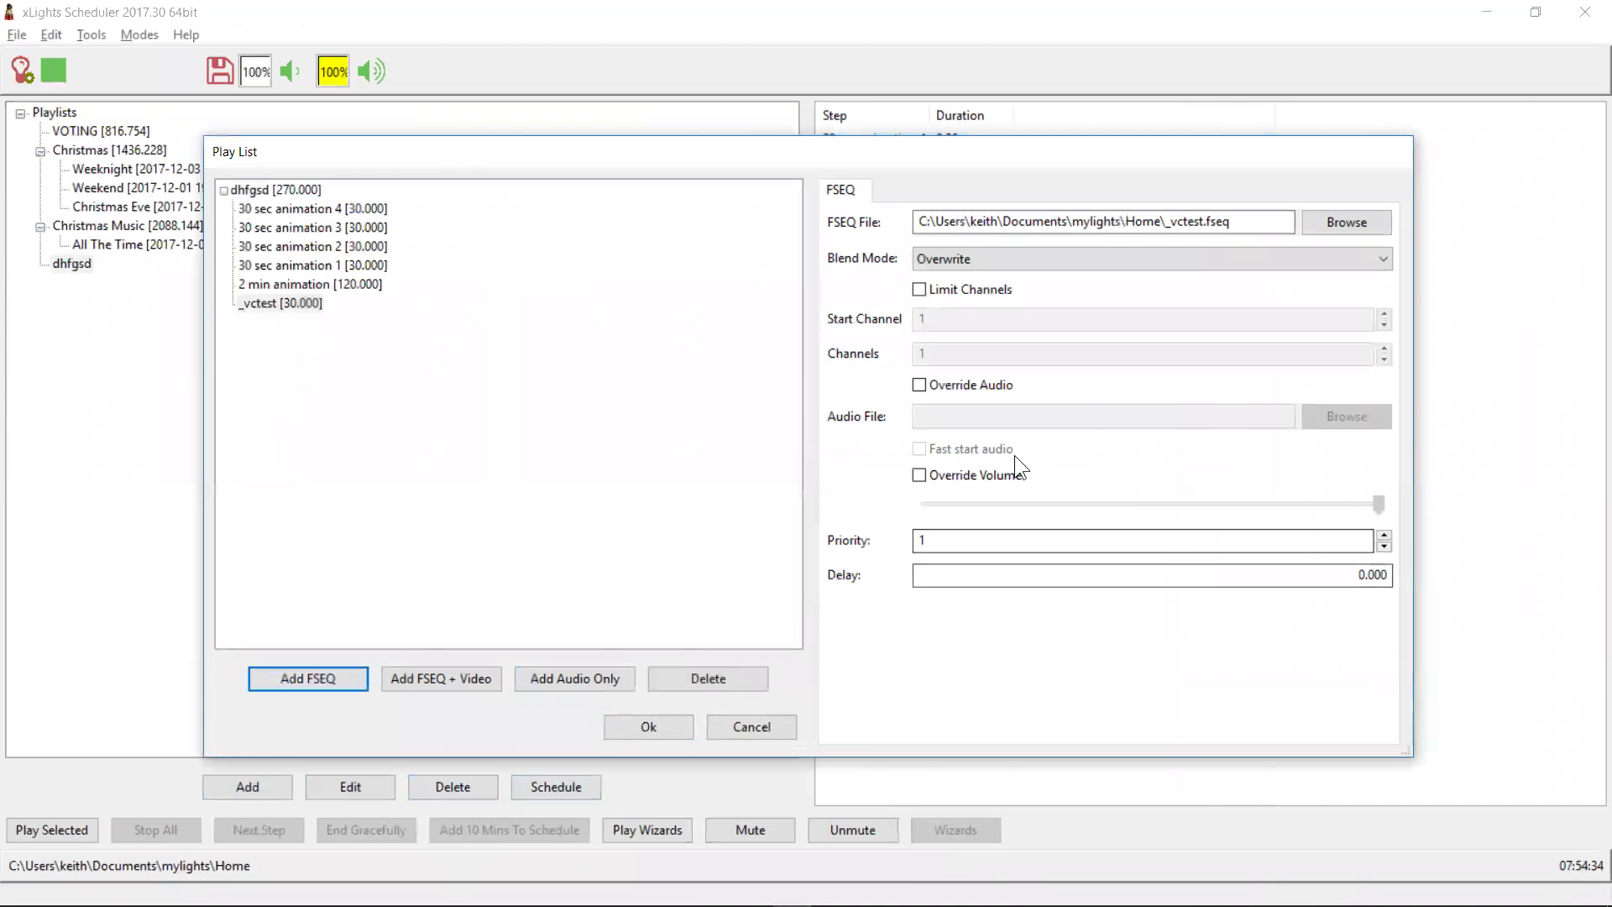
# Set the dhfgsd playlist to play its last step once only and accept the playlist changes.
pyautogui.click(298, 303)
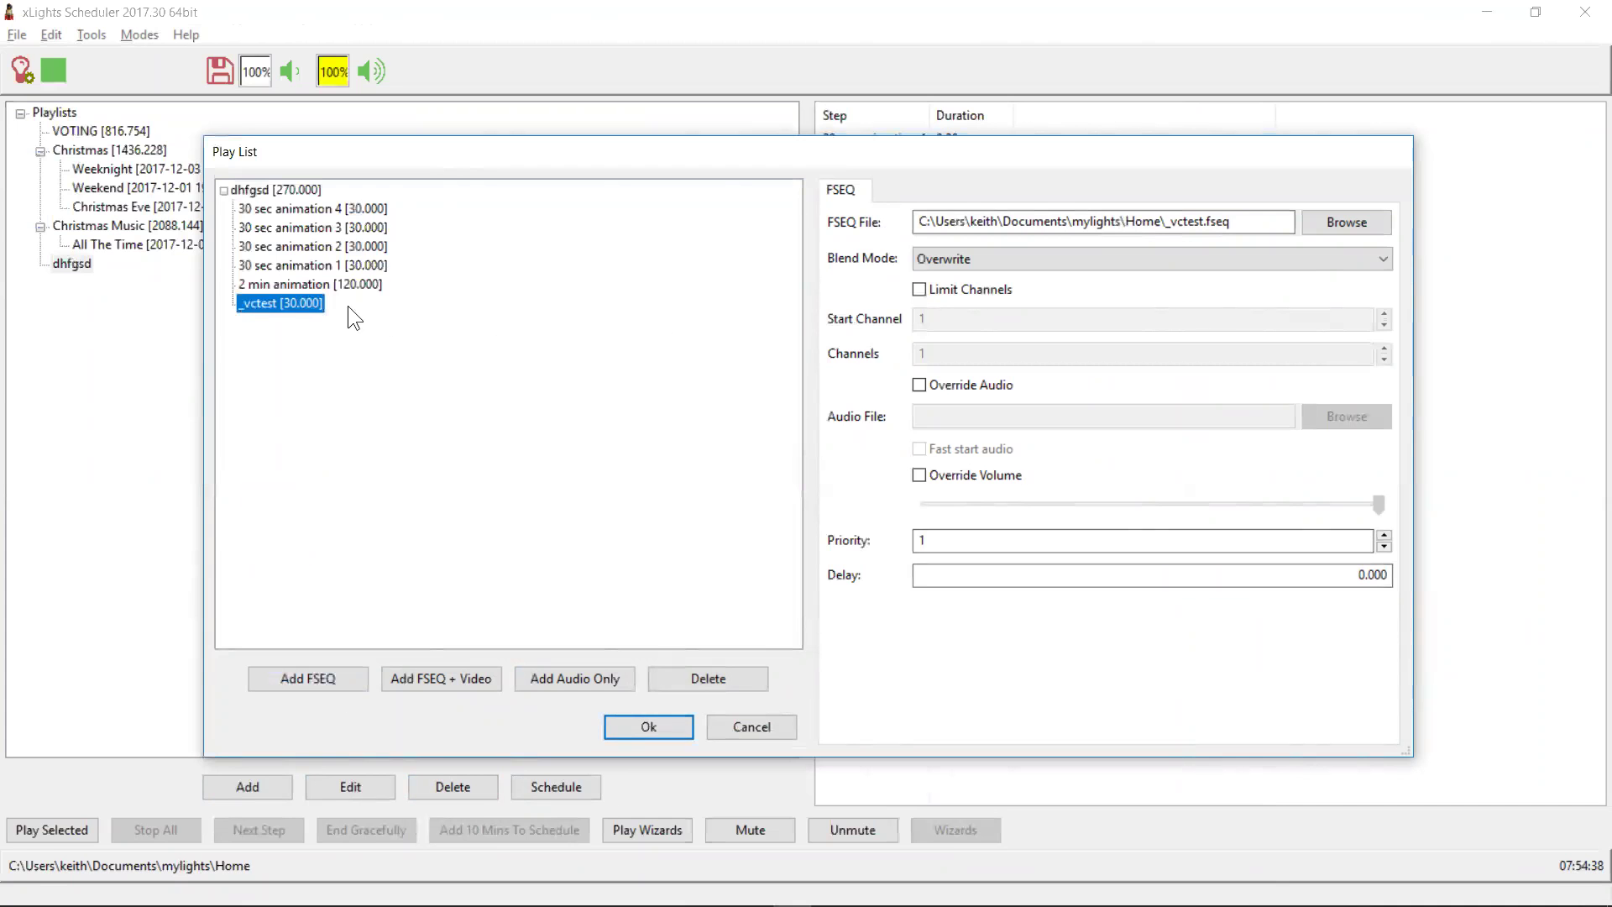
pyautogui.click(256, 191)
pyautogui.click(912, 277)
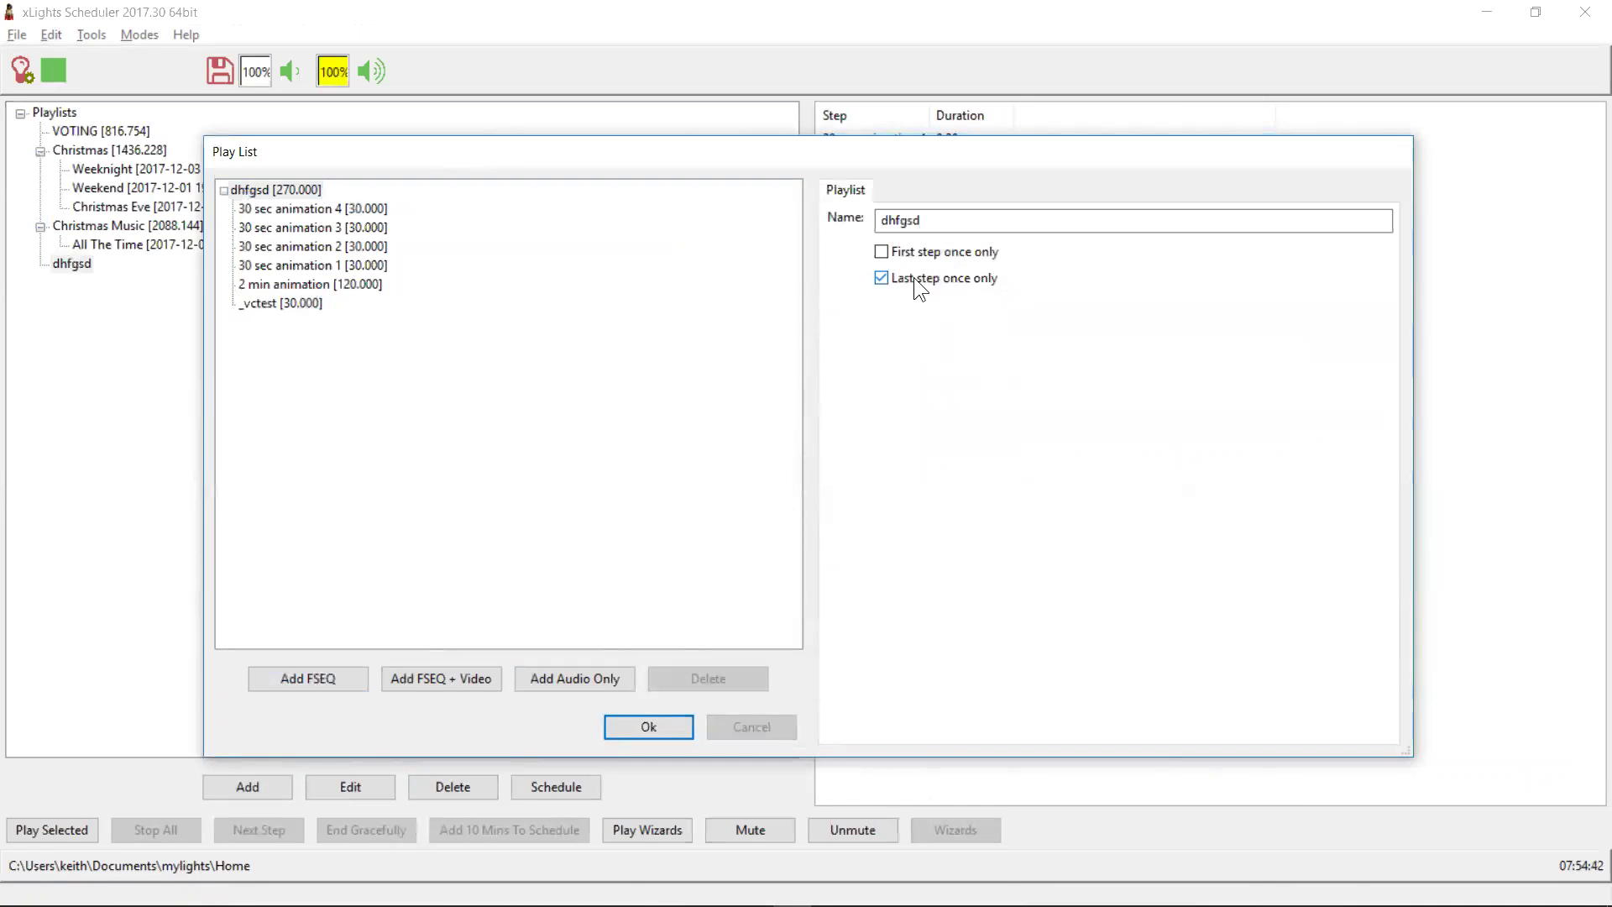
pyautogui.click(289, 302)
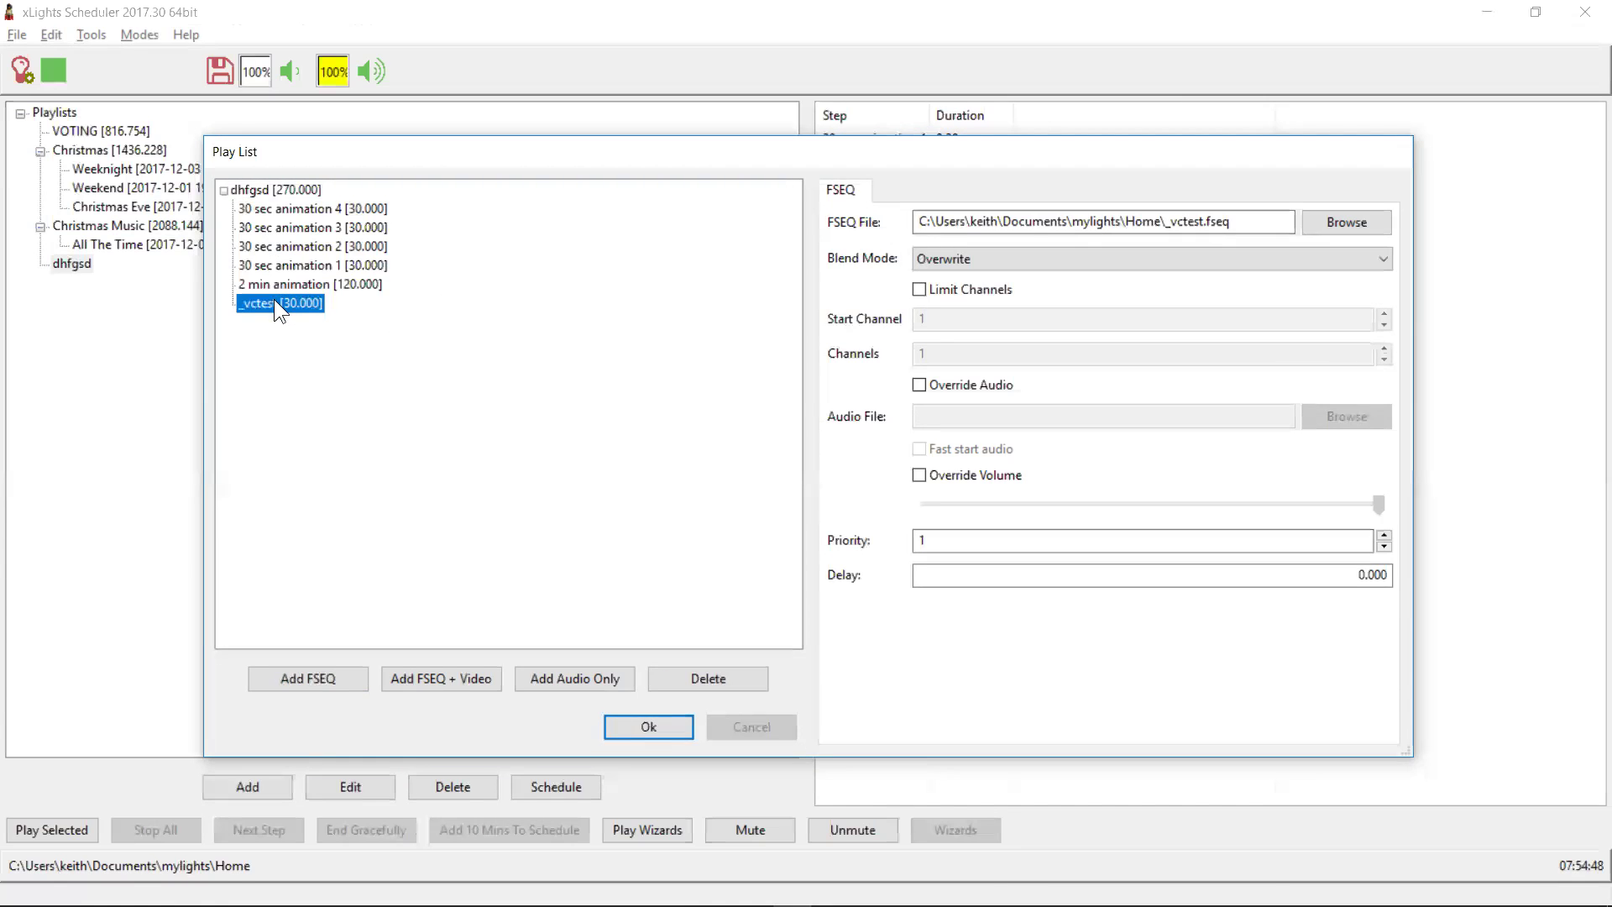
pyautogui.click(660, 729)
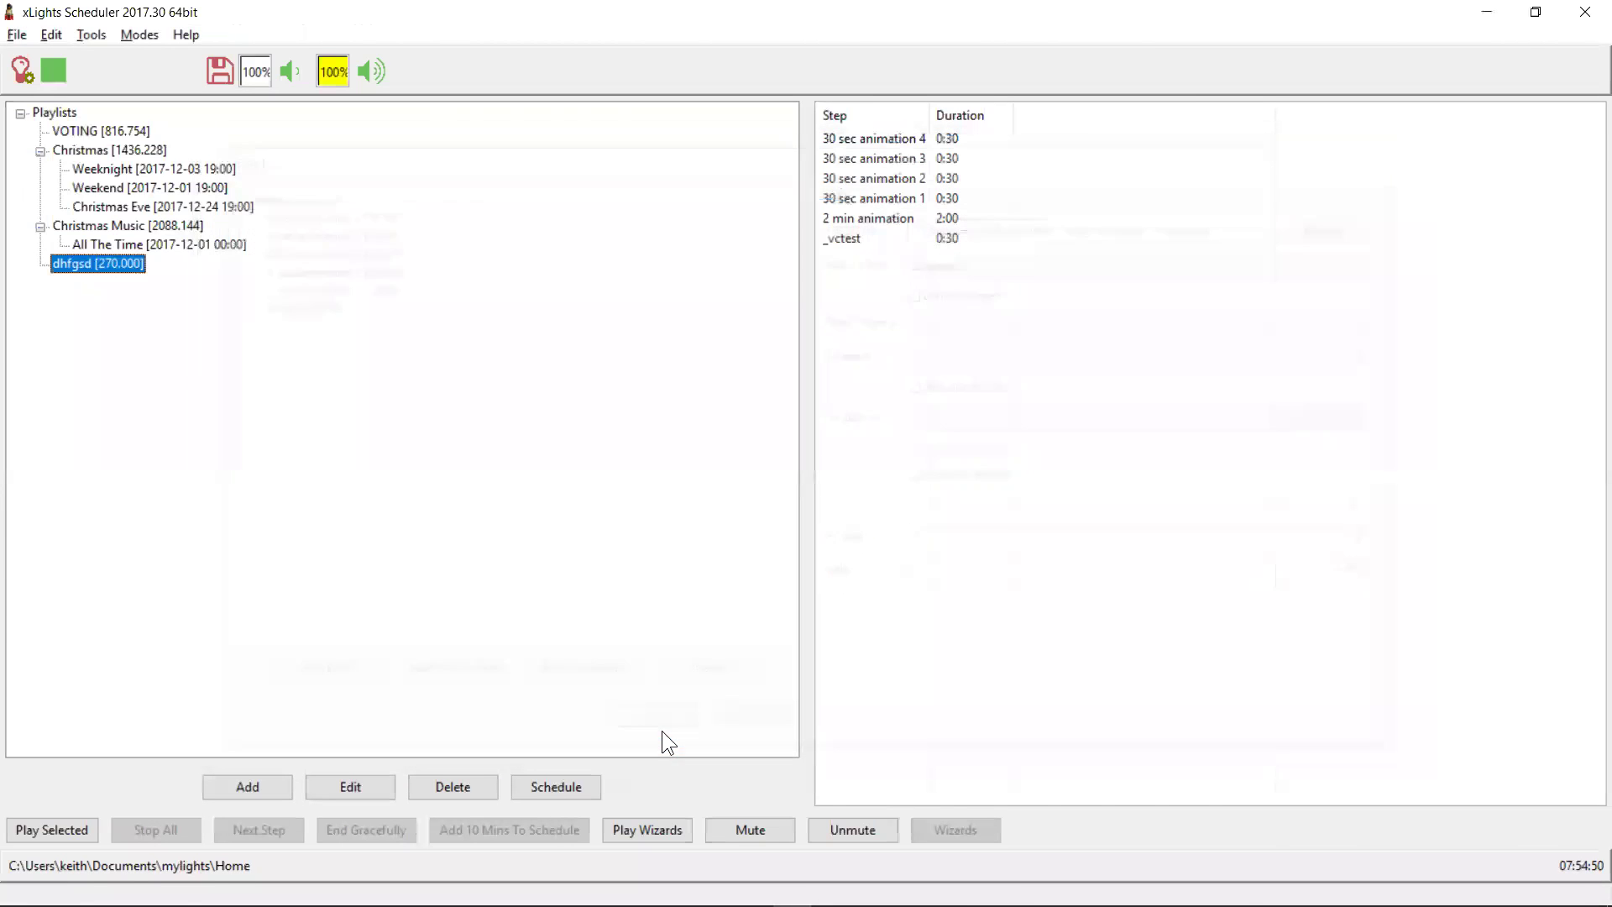
# Open dhfgsd for advanced editing and add an audio item to the _vctest step using the Talking Trees 3 file from the Audio folder.
pyautogui.rightClick(101, 266)
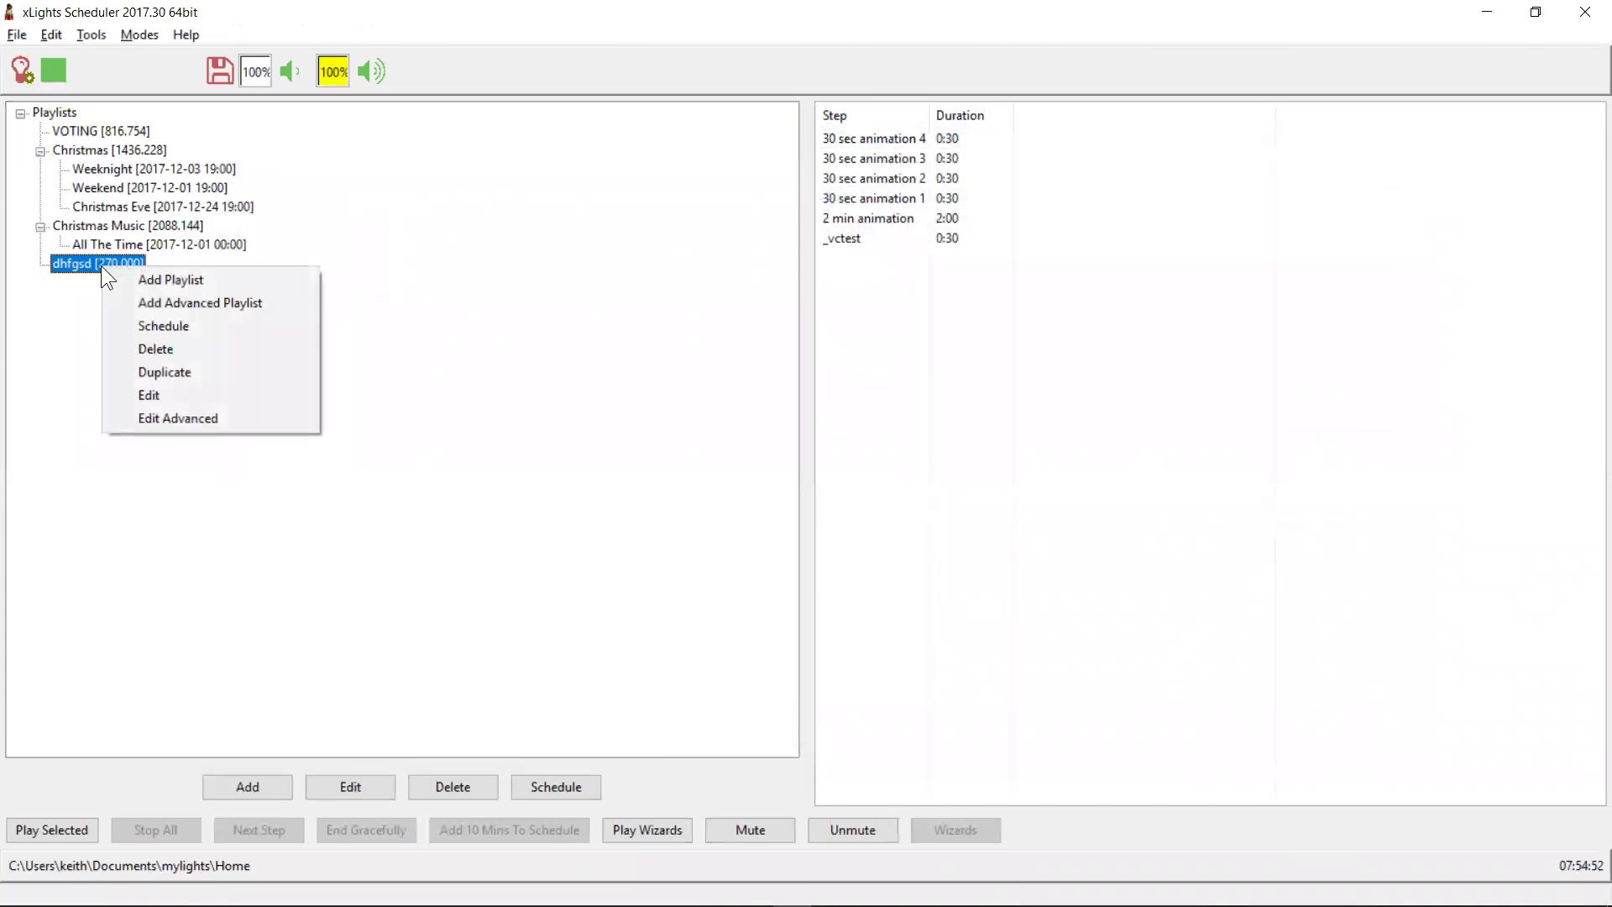
pyautogui.click(186, 422)
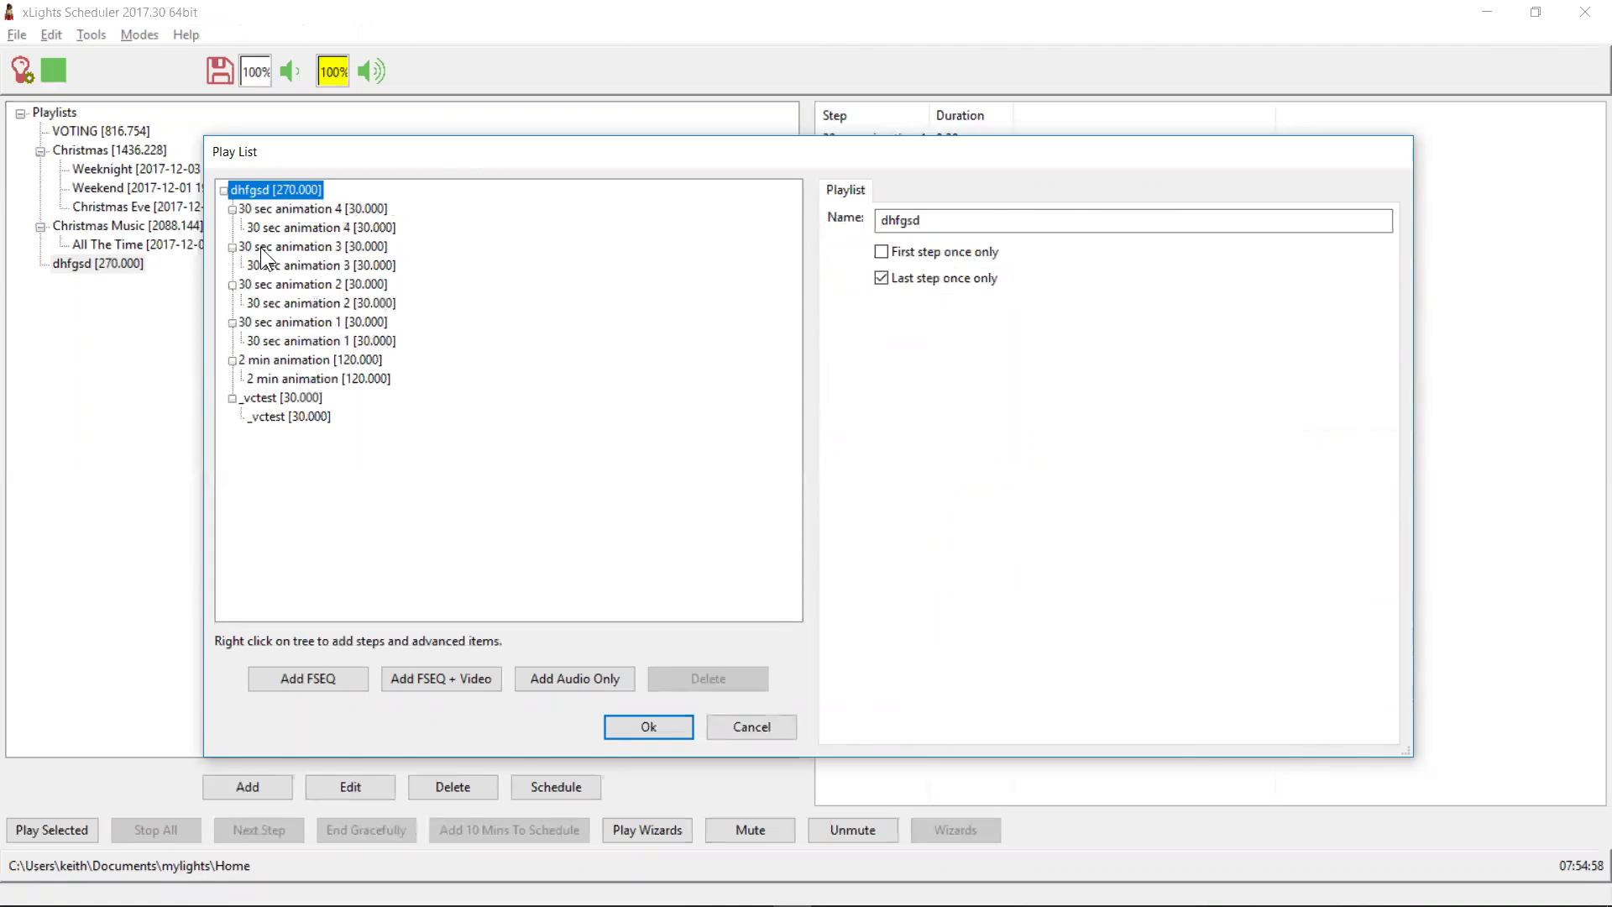
pyautogui.click(309, 392)
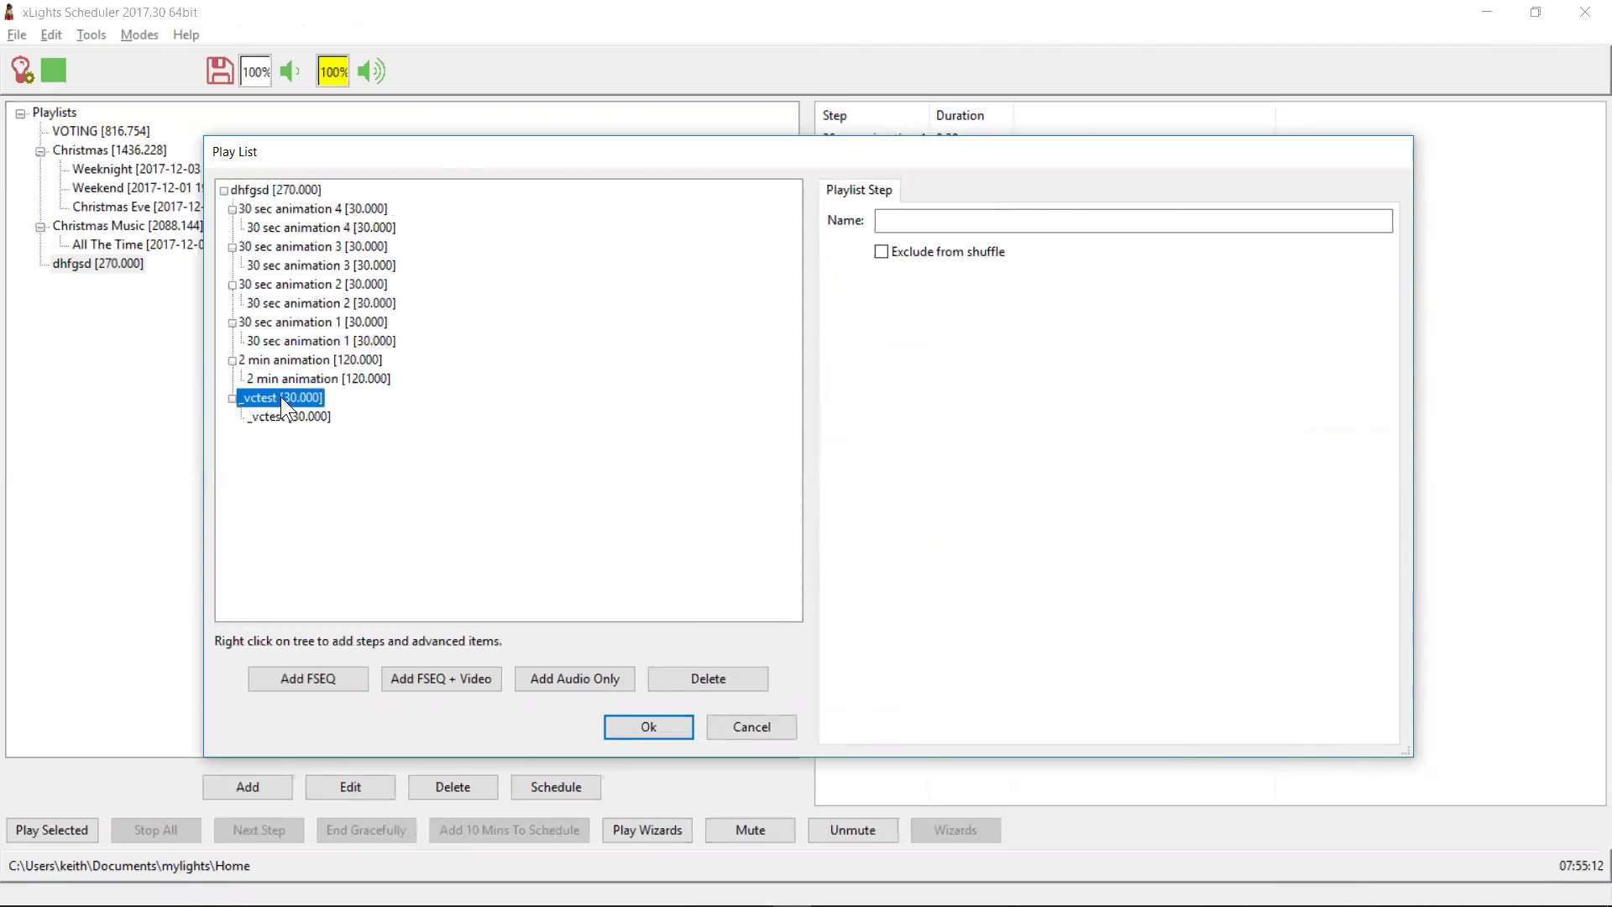
pyautogui.rightClick(282, 396)
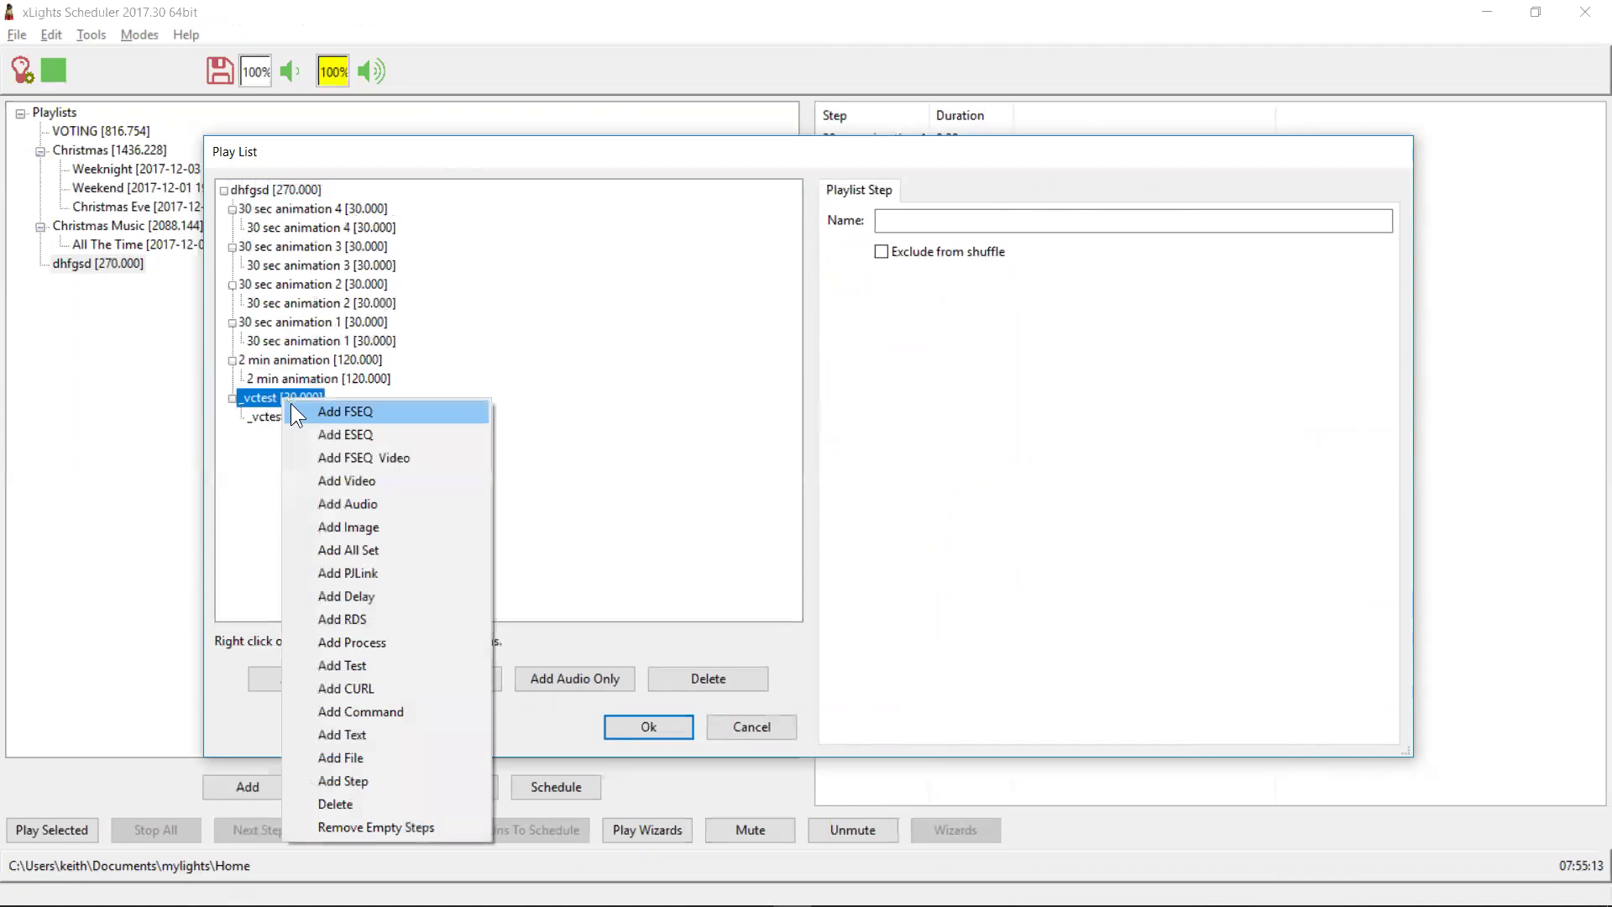
pyautogui.click(353, 503)
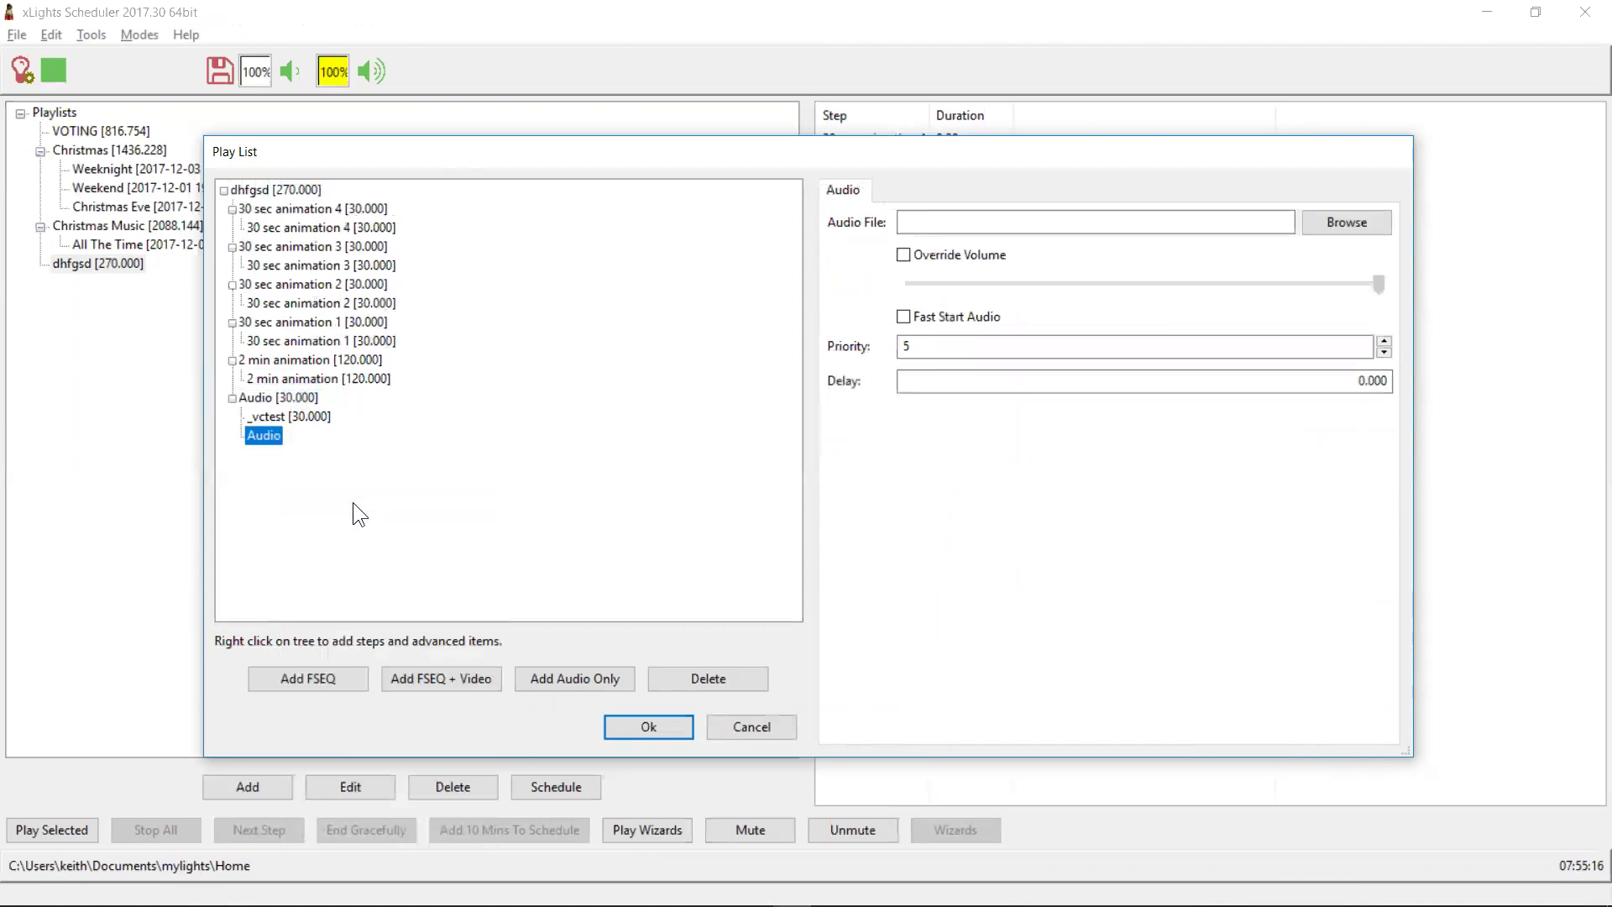
pyautogui.click(1325, 225)
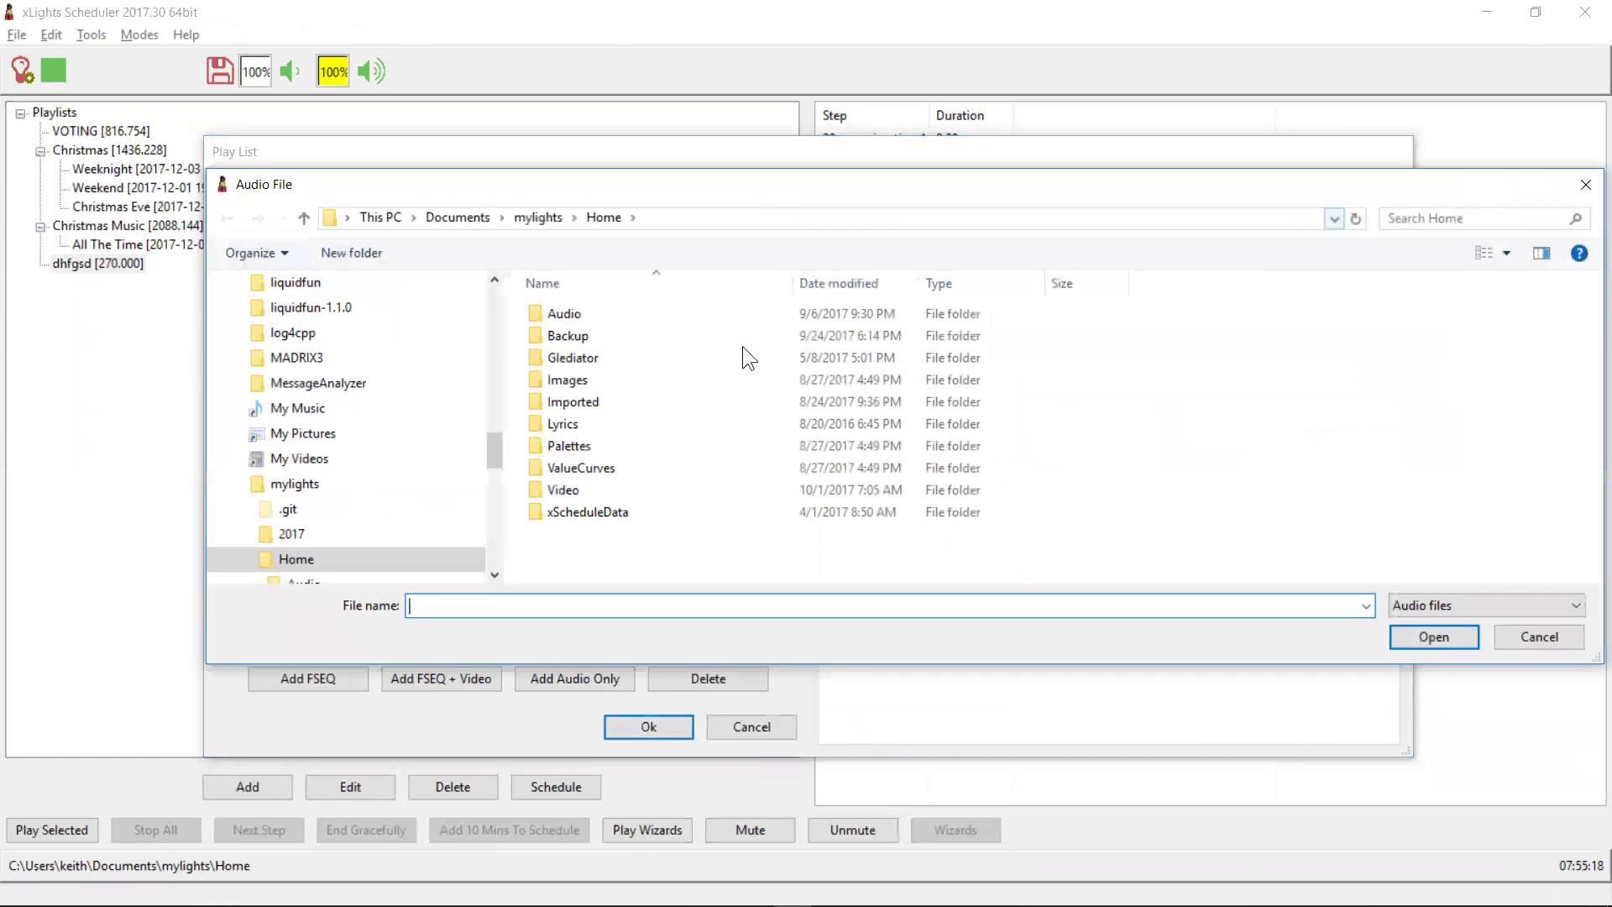
pyautogui.doubleClick(606, 318)
pyautogui.doubleClick(600, 447)
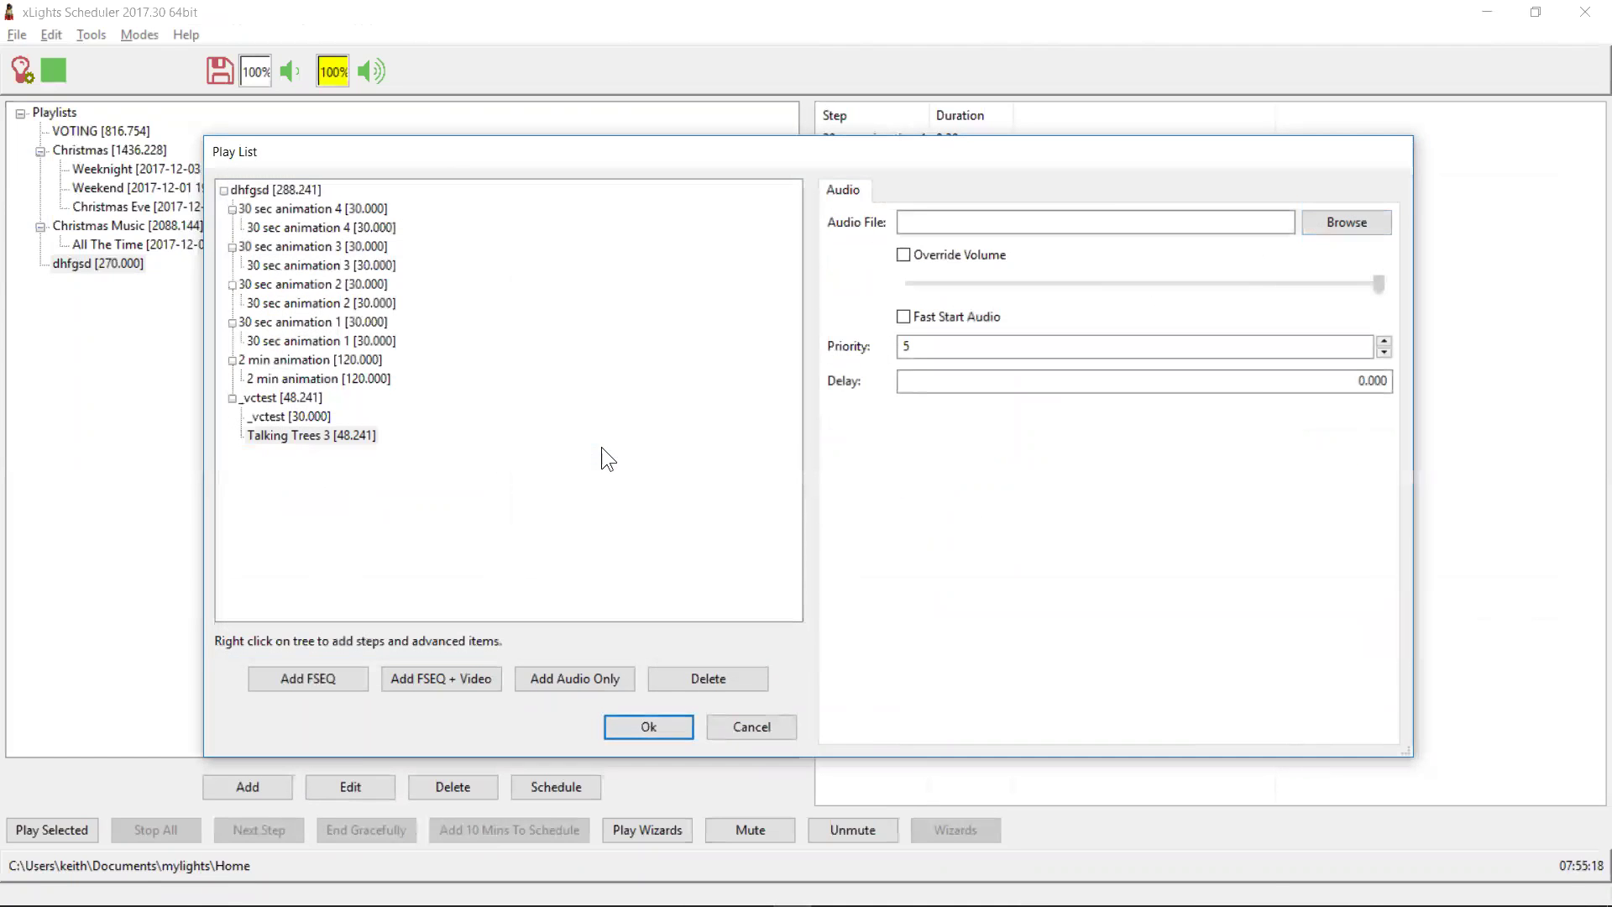
# Set the delay of the _vctest FSEQ item to 49 seconds.
pyautogui.click(310, 433)
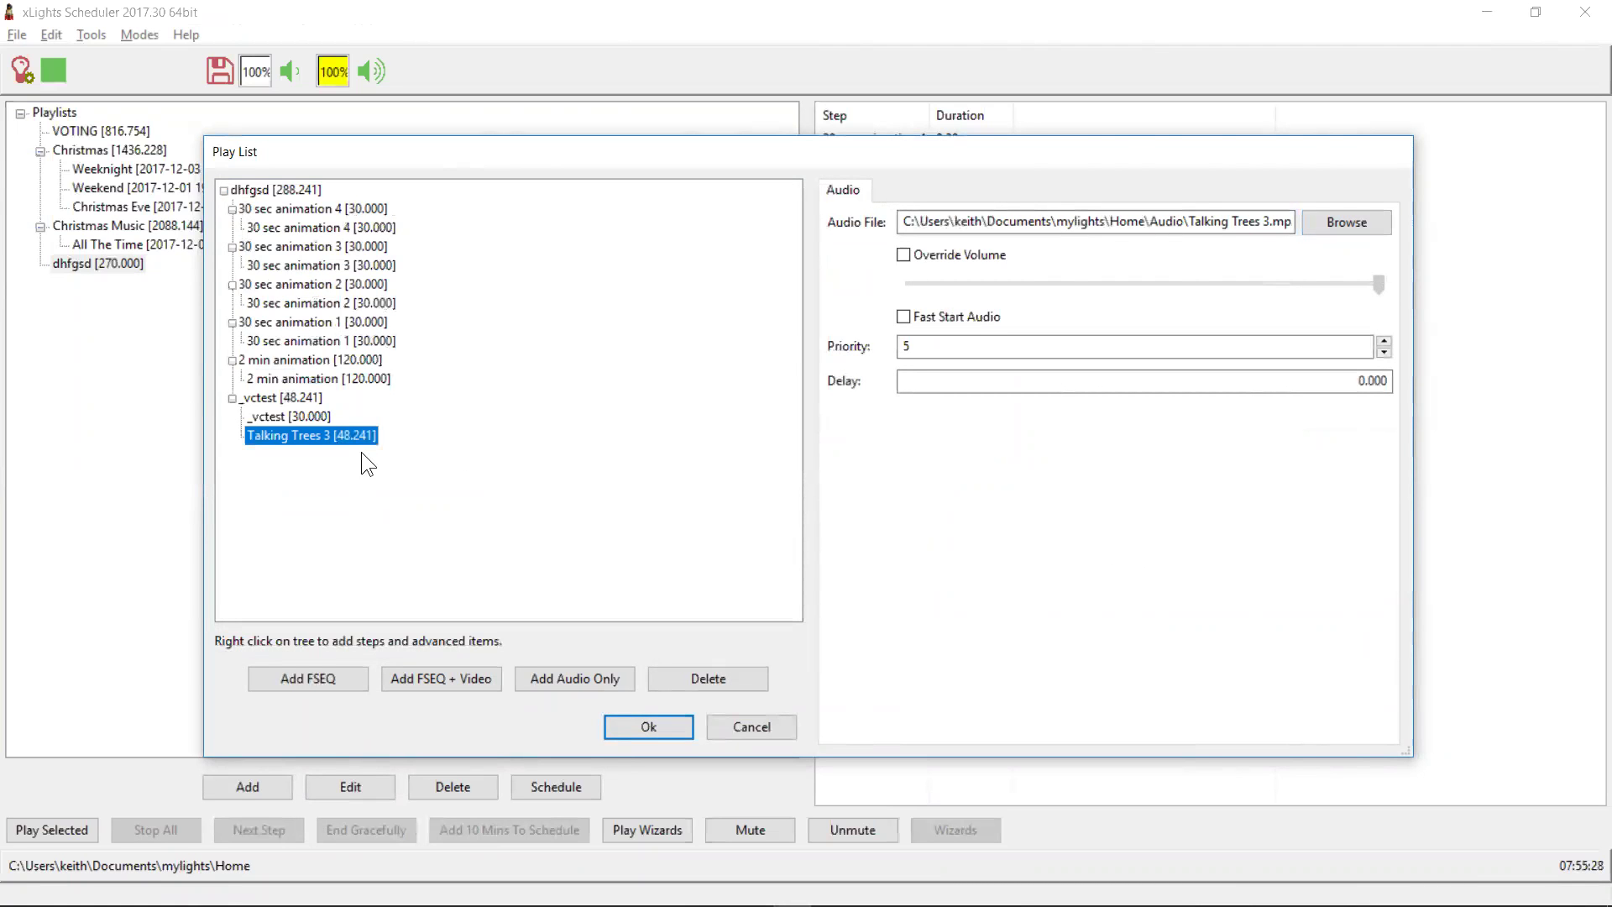
pyautogui.click(287, 413)
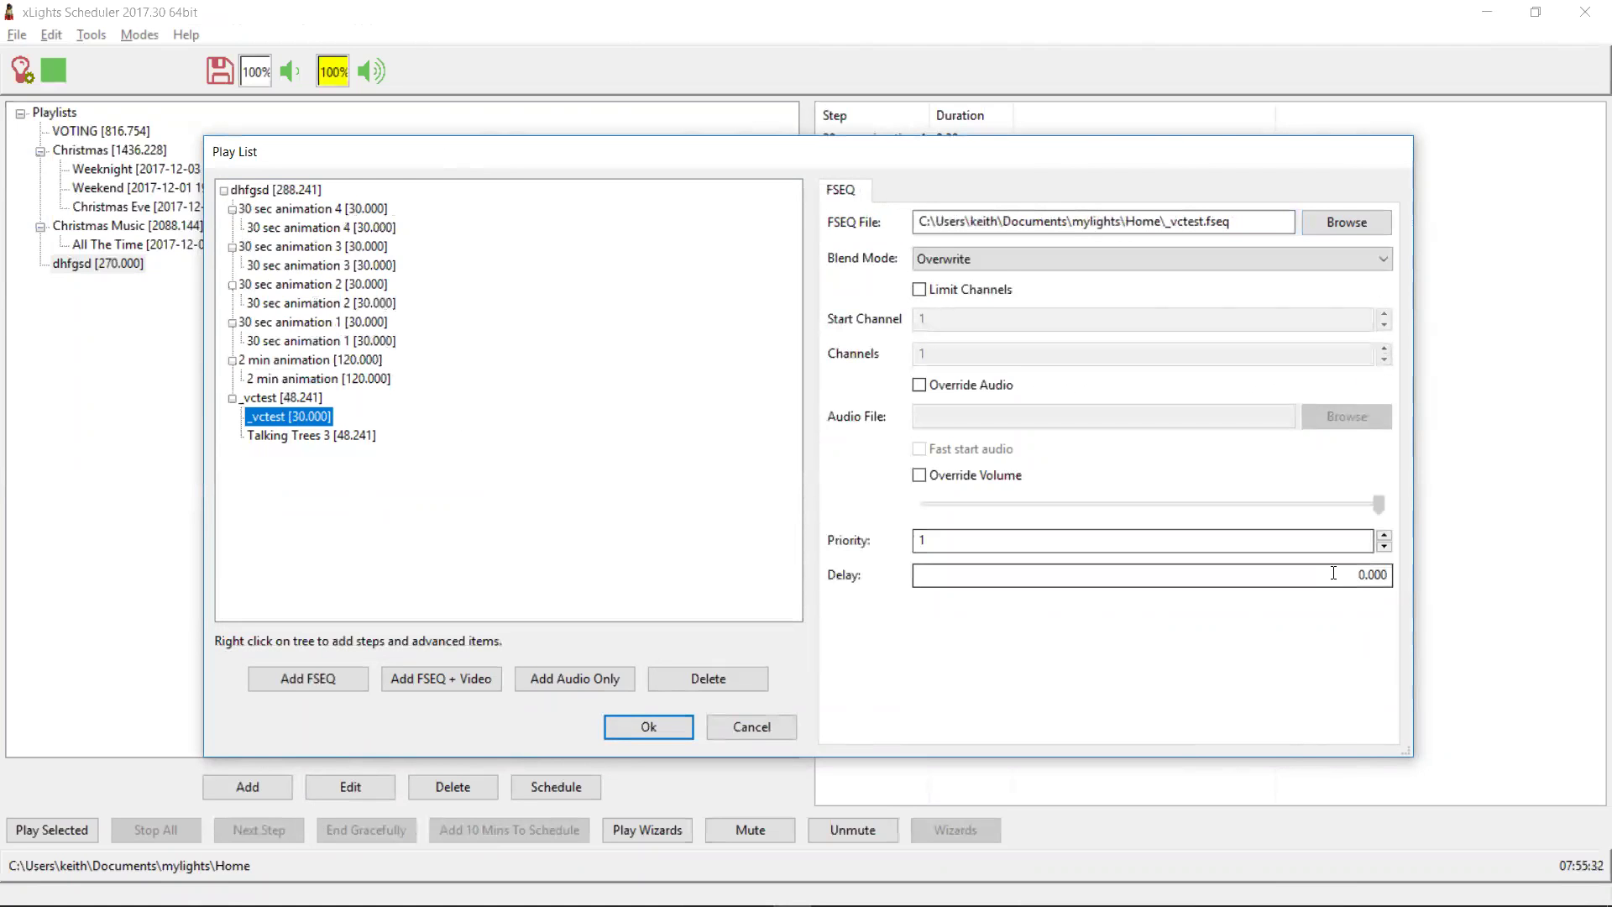
pyautogui.click(1334, 573)
pyautogui.hotkey('shift', 'Right')
pyautogui.write('49')
pyautogui.press('Tab')
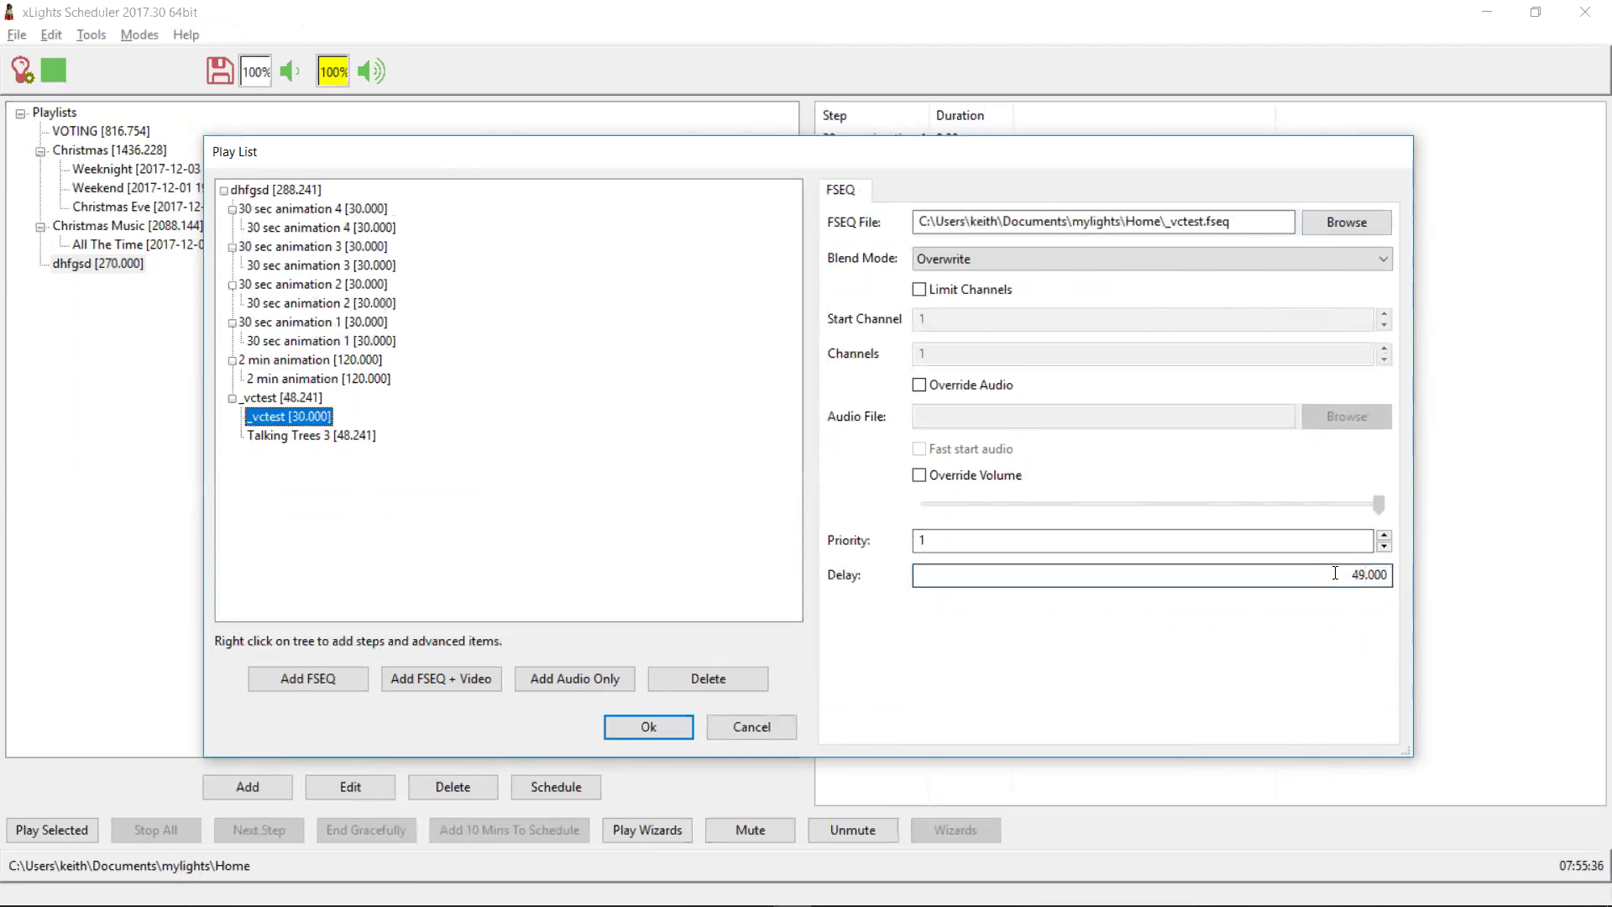
# Review the Talking Trees 3 and _vctest items, accept the playlist edits and save the schedule.
pyautogui.click(298, 433)
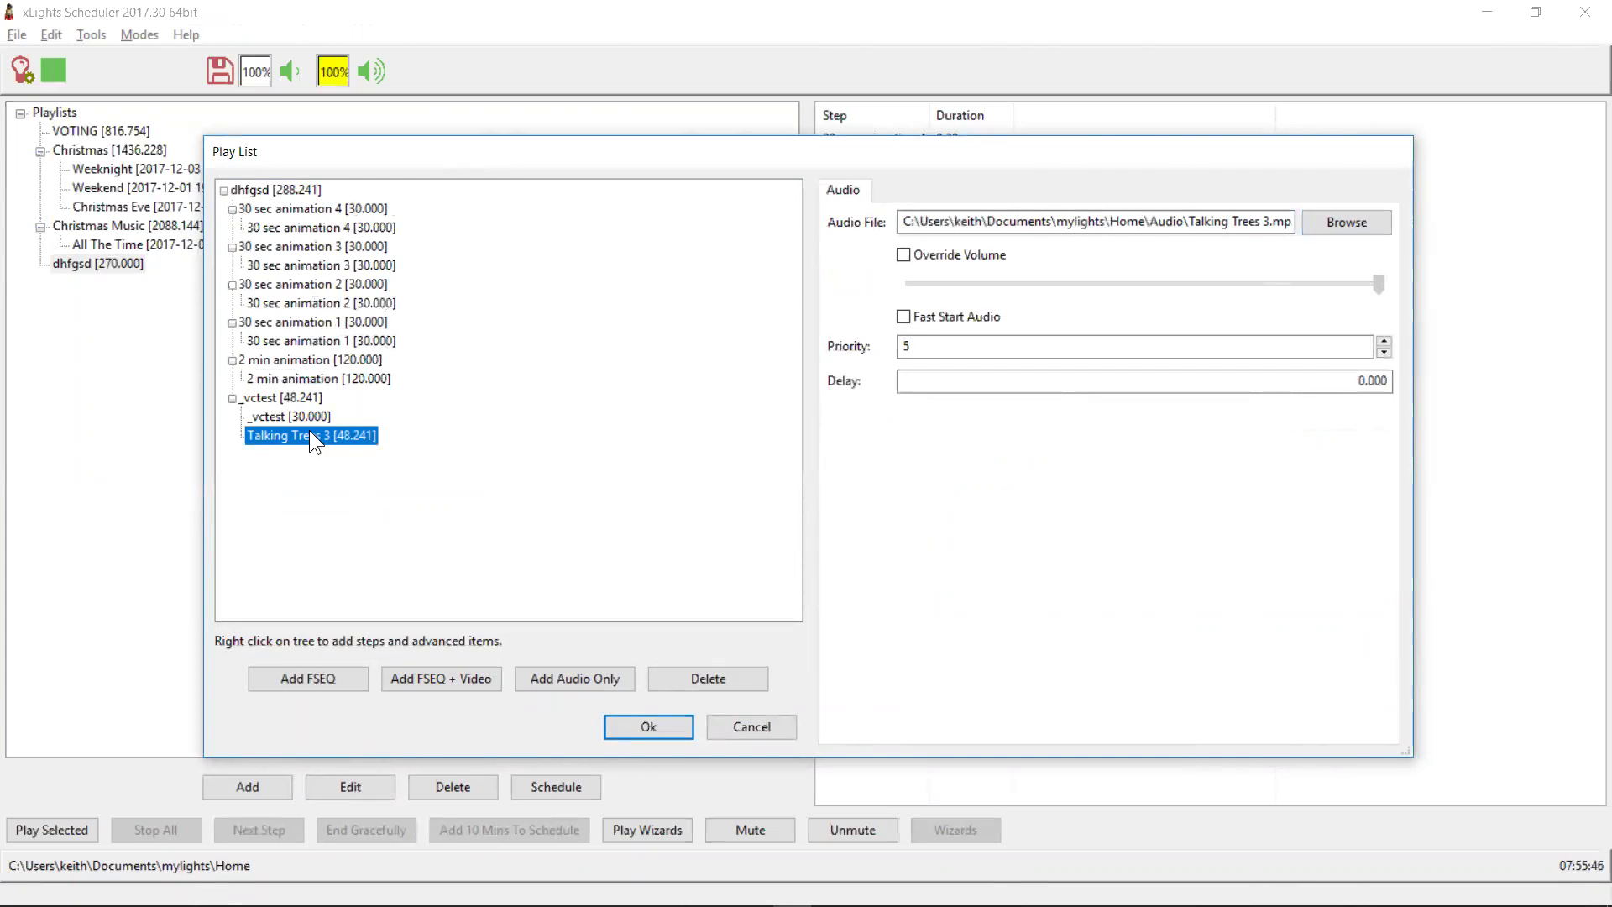
pyautogui.click(298, 412)
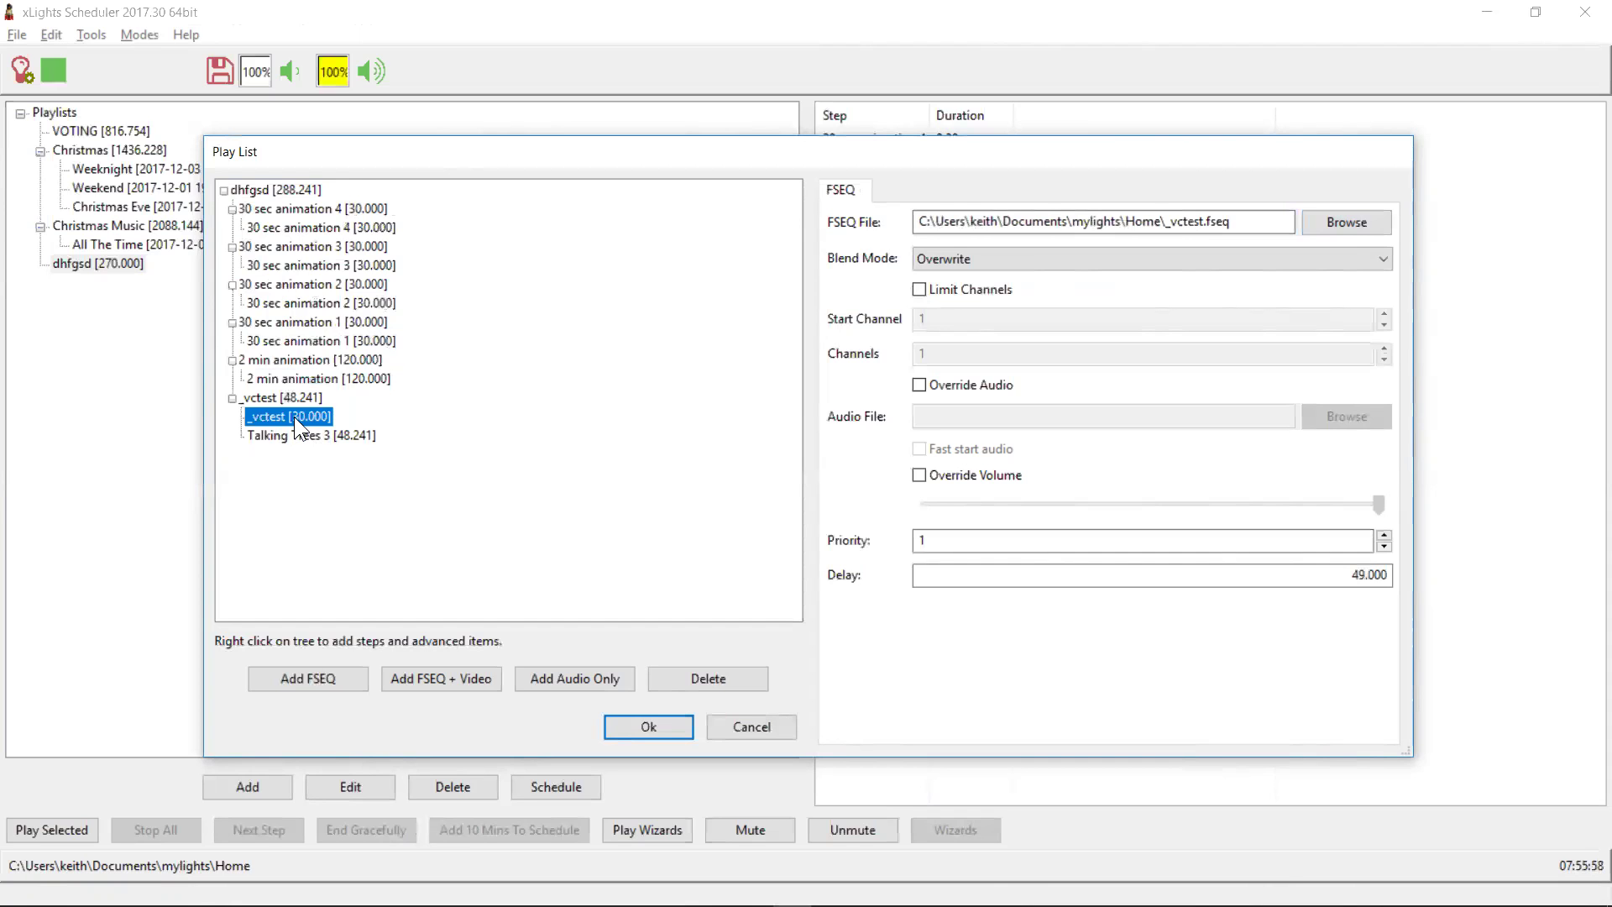
pyautogui.moveTo(298, 433); pyautogui.dragTo(276, 397)
pyautogui.click(651, 720)
pyautogui.click(221, 72)
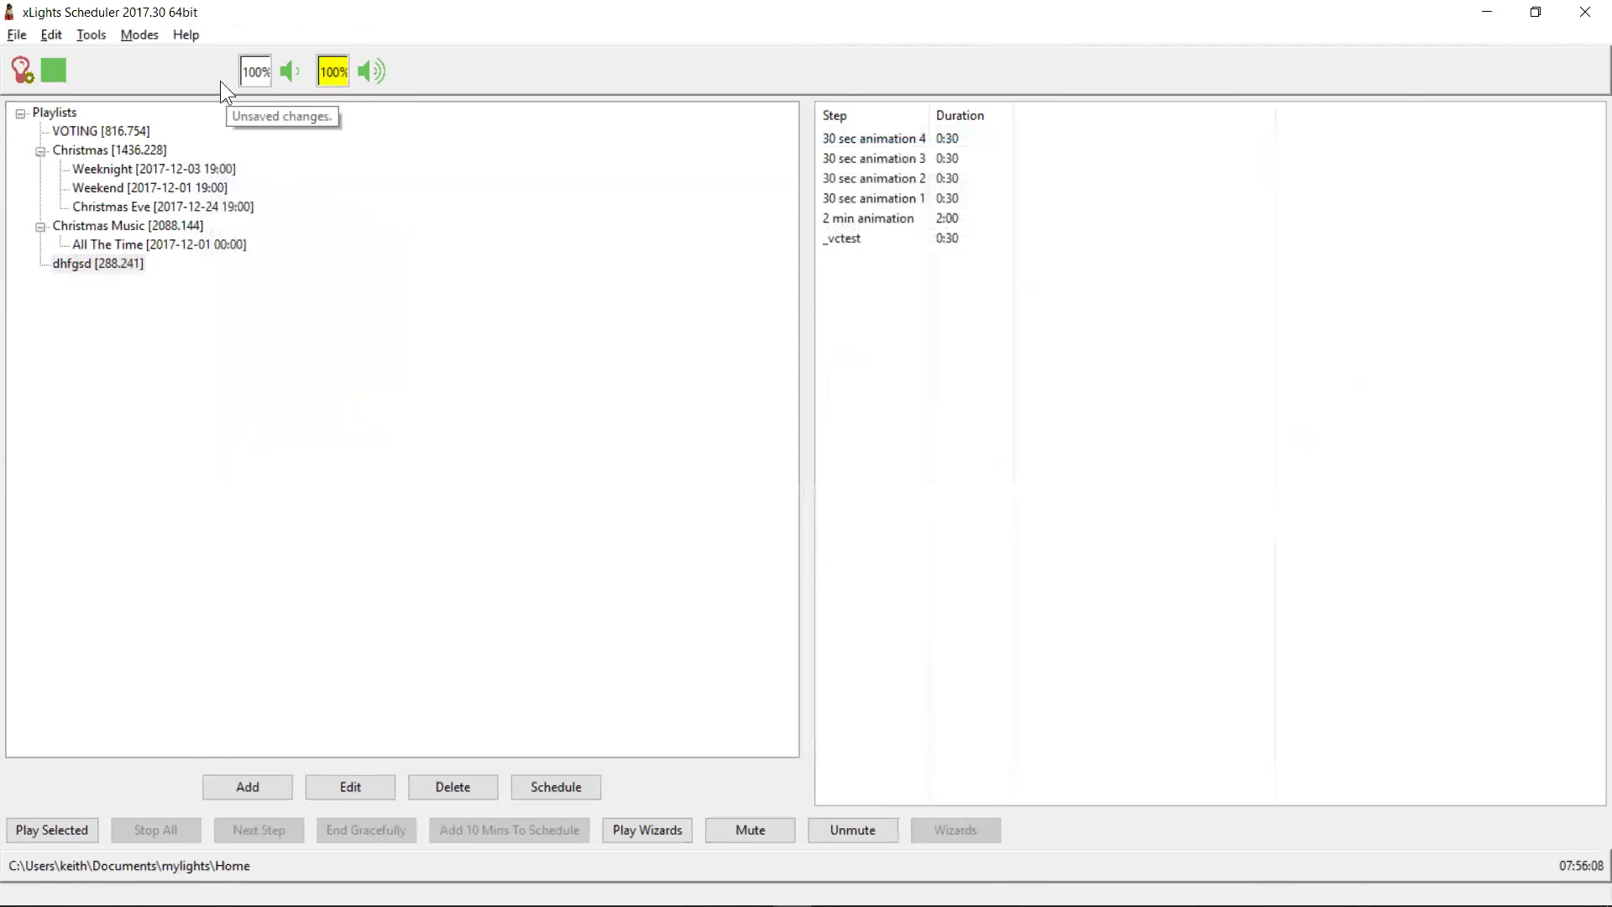
# Reopen the dhfgsd playlist and examine the timing settings of the _vctest step, its FSEQ item and the Talking Trees 3 audio item.
pyautogui.click(112, 256)
pyautogui.doubleClick(105, 261)
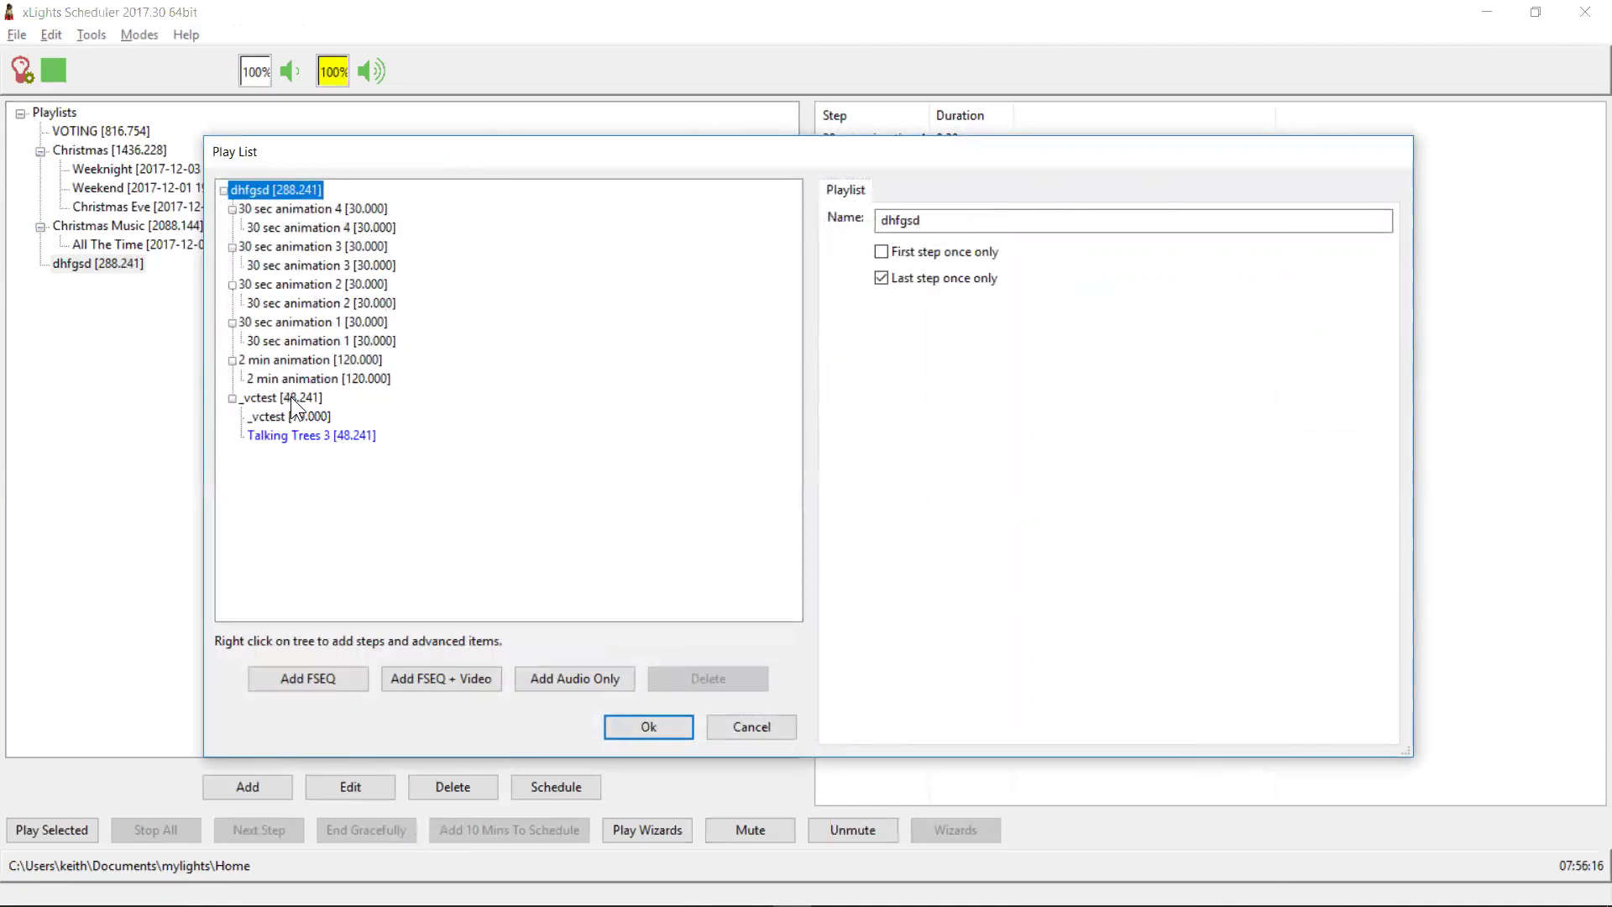
pyautogui.click(274, 417)
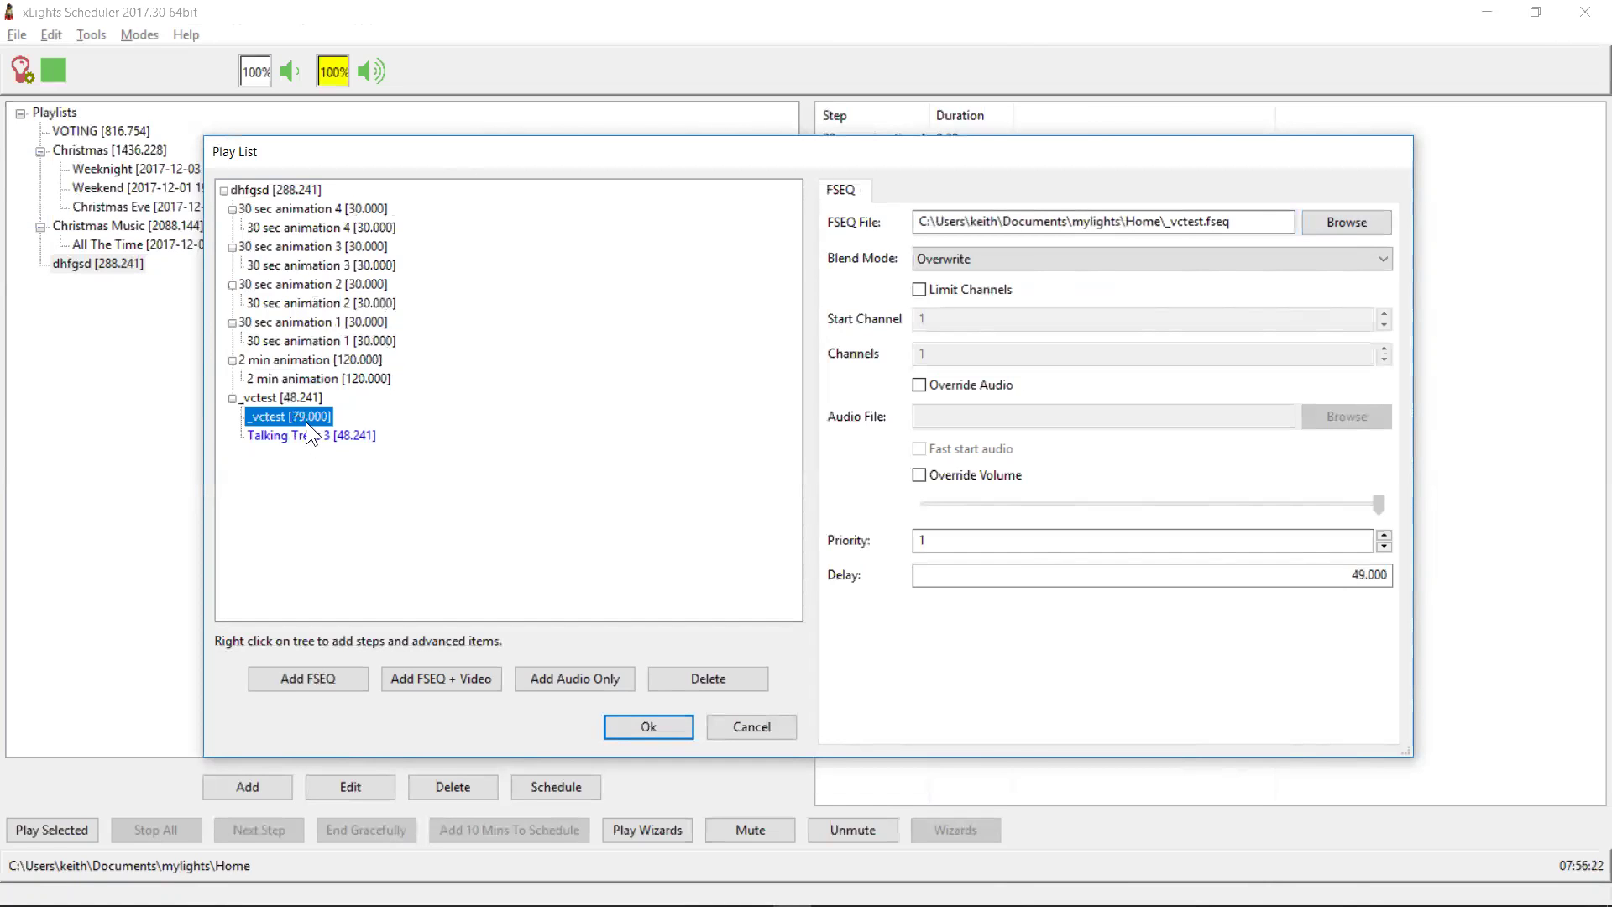
pyautogui.click(271, 397)
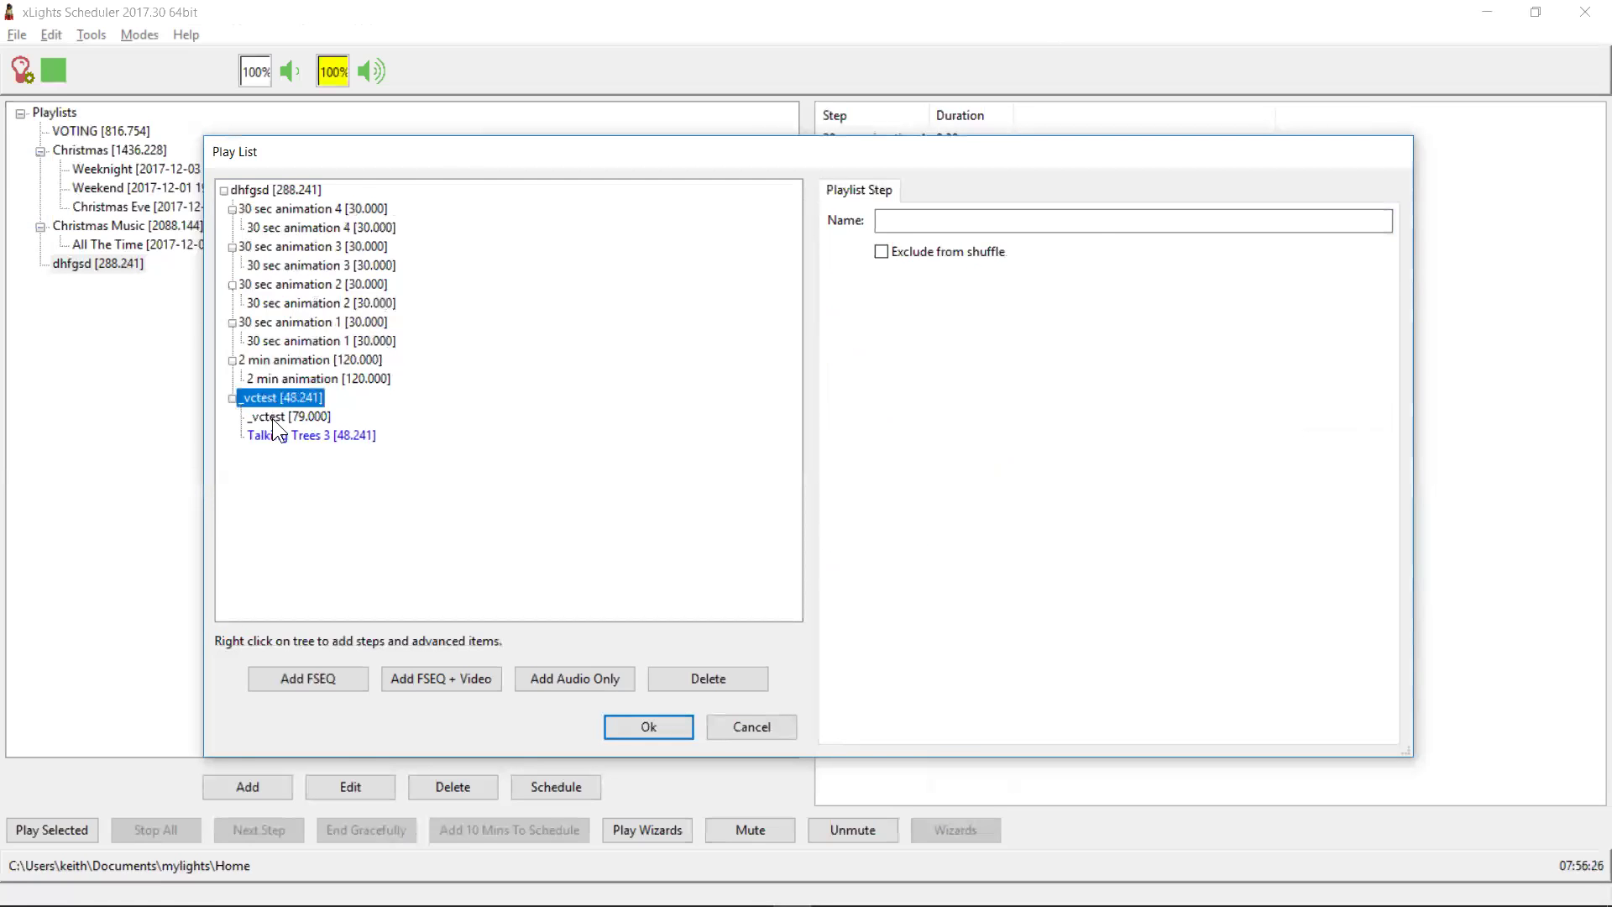
pyautogui.click(272, 418)
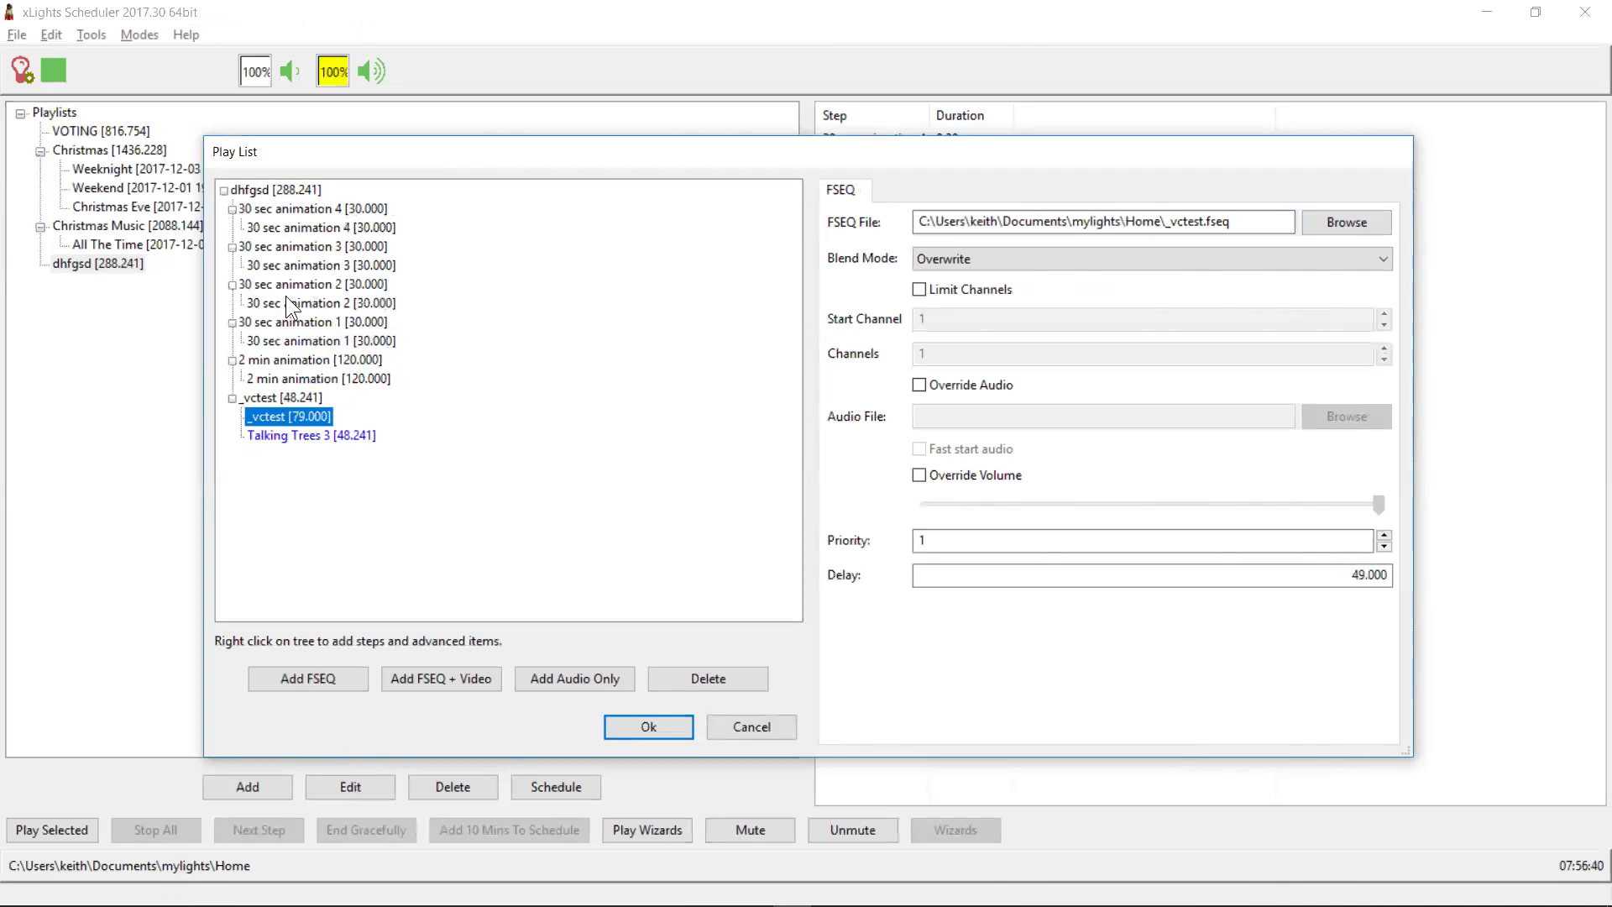
pyautogui.click(279, 394)
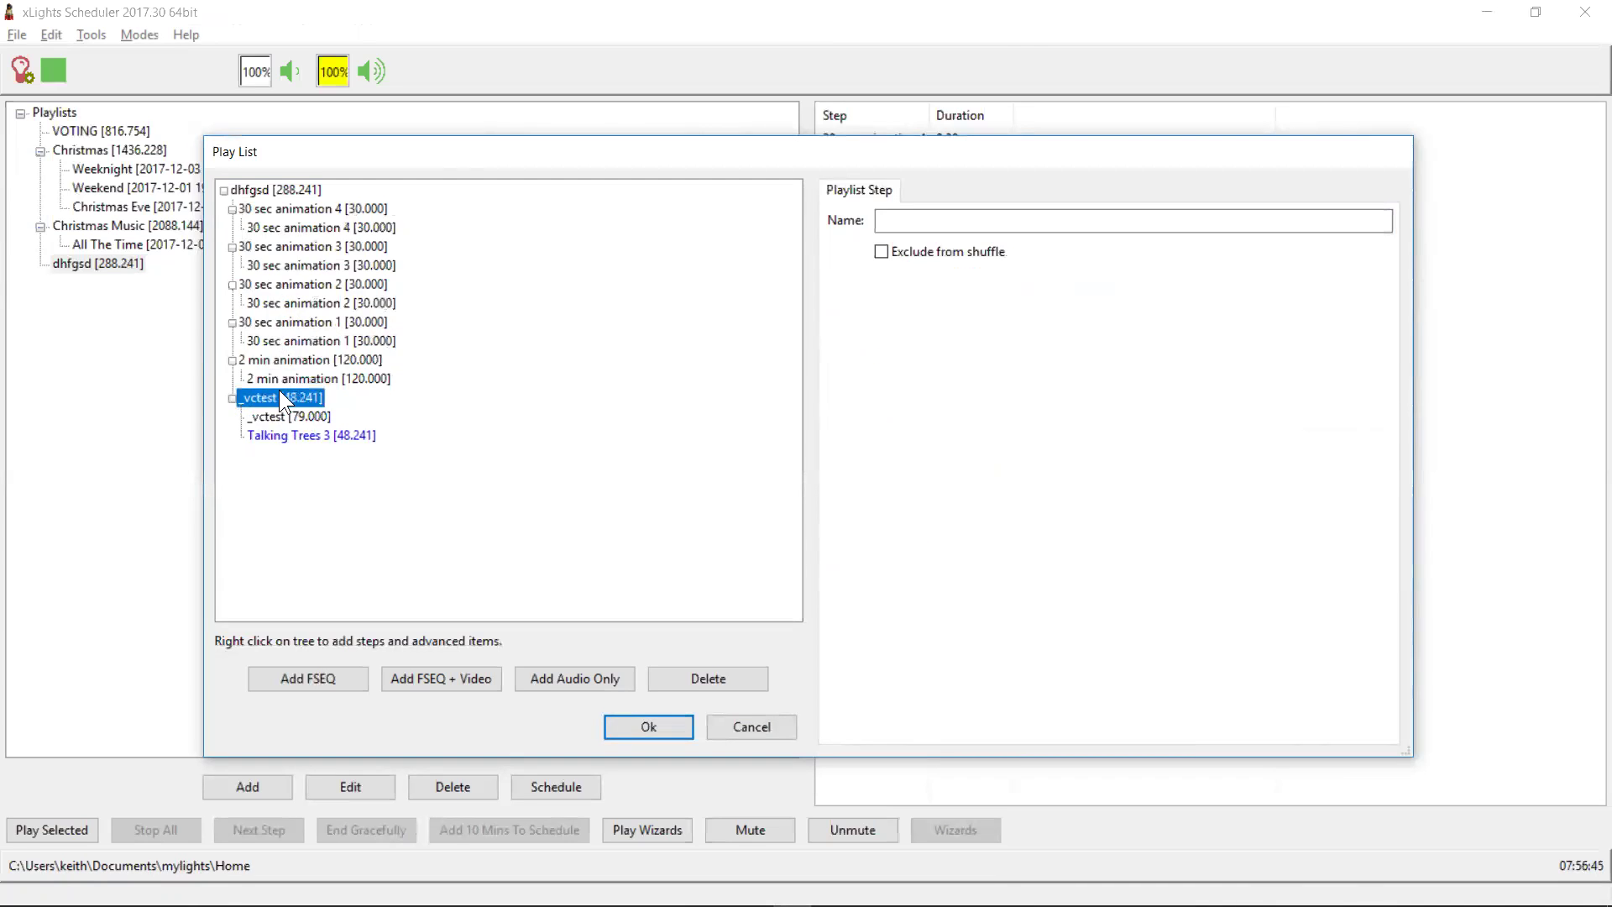
pyautogui.click(298, 435)
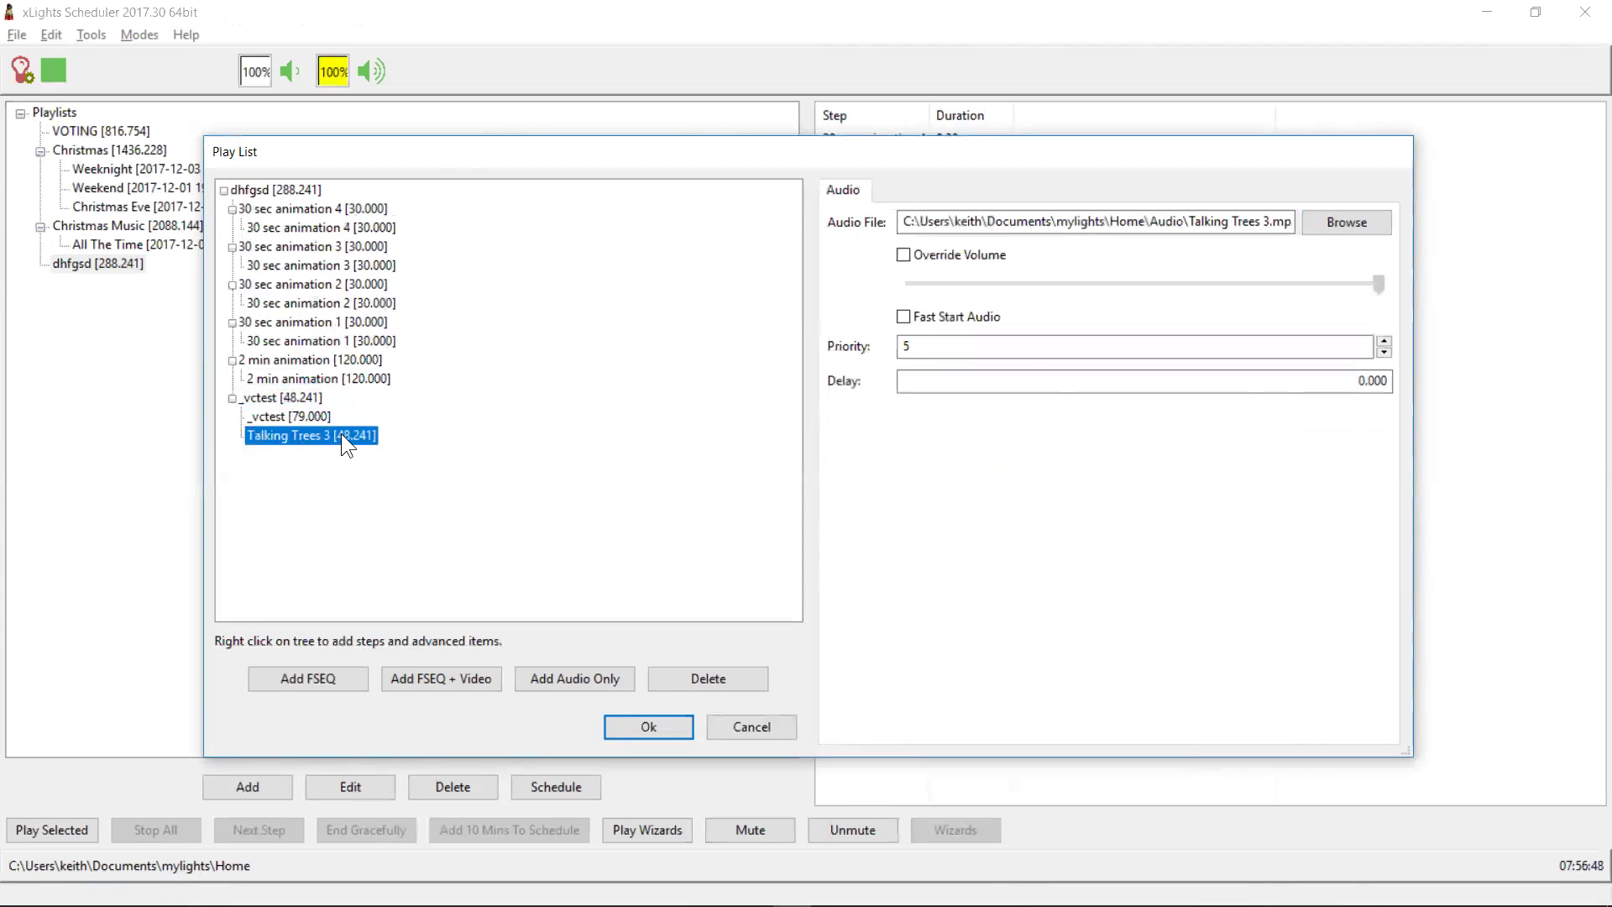
pyautogui.click(1024, 377)
pyautogui.click(293, 415)
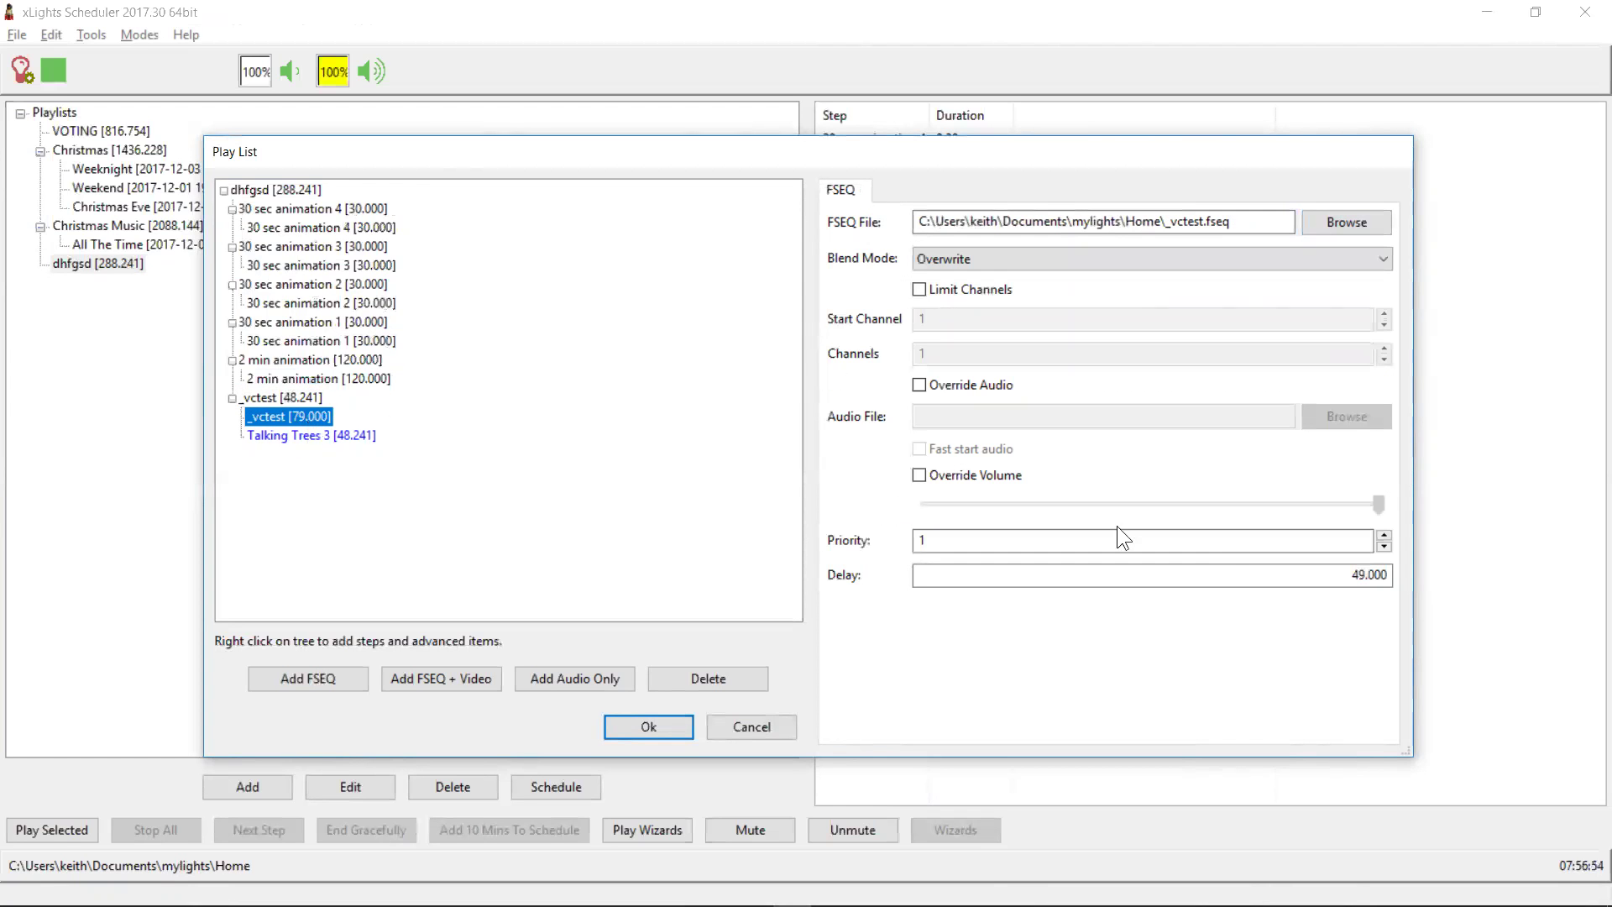
pyautogui.click(293, 399)
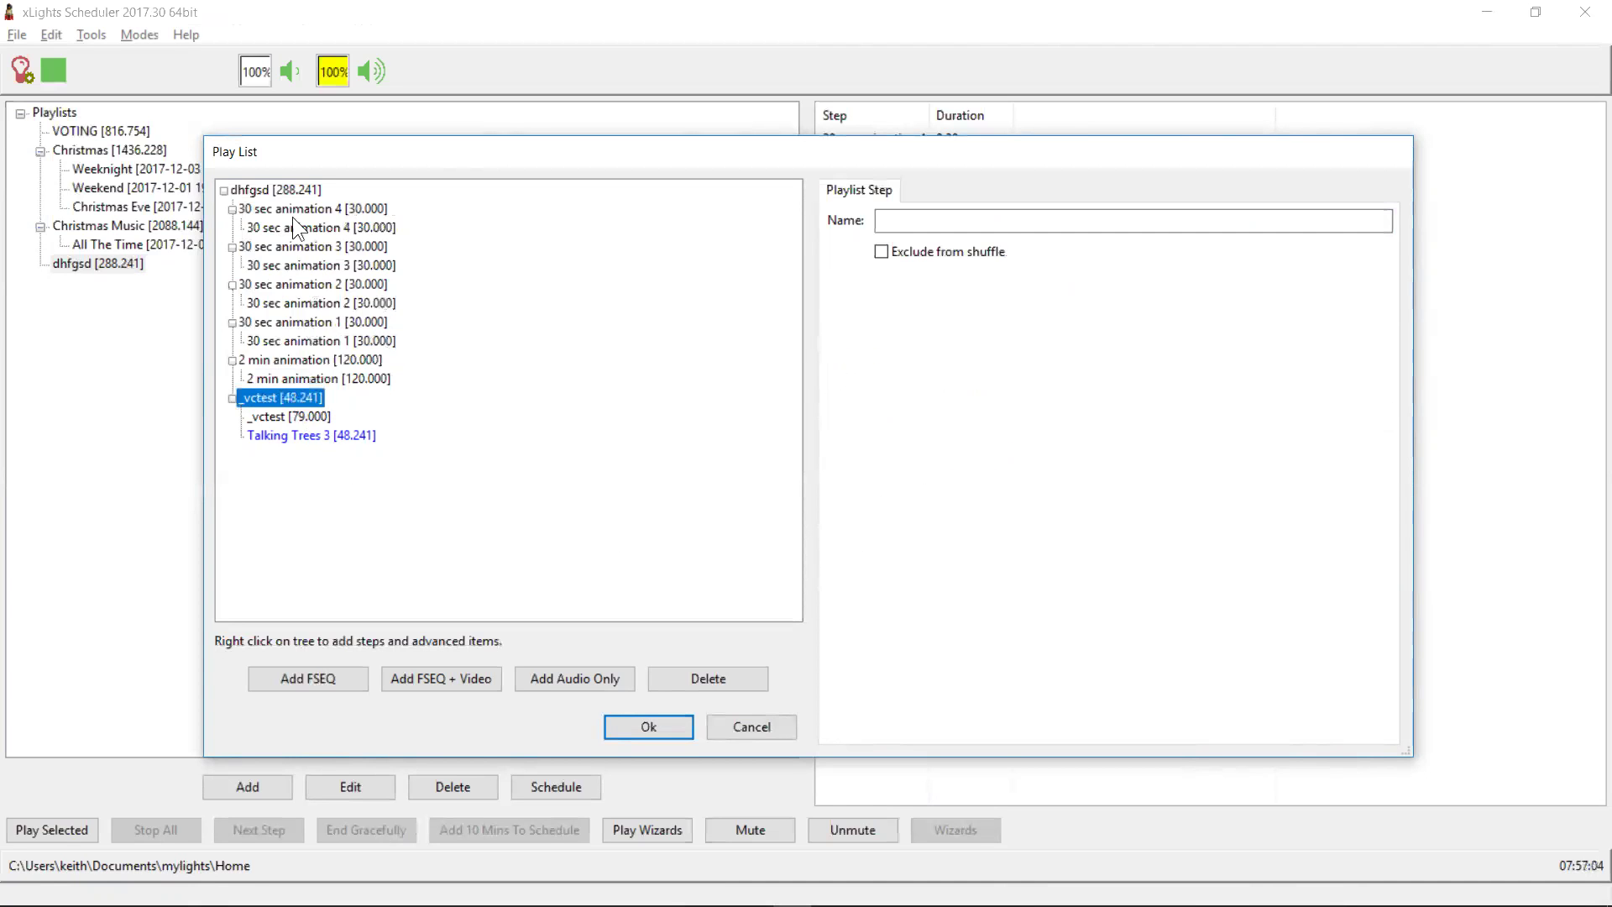
# Check the once-only options of the dhfgsd playlist and the settings of its _vctest step, and accept the playlist.
pyautogui.click(276, 188)
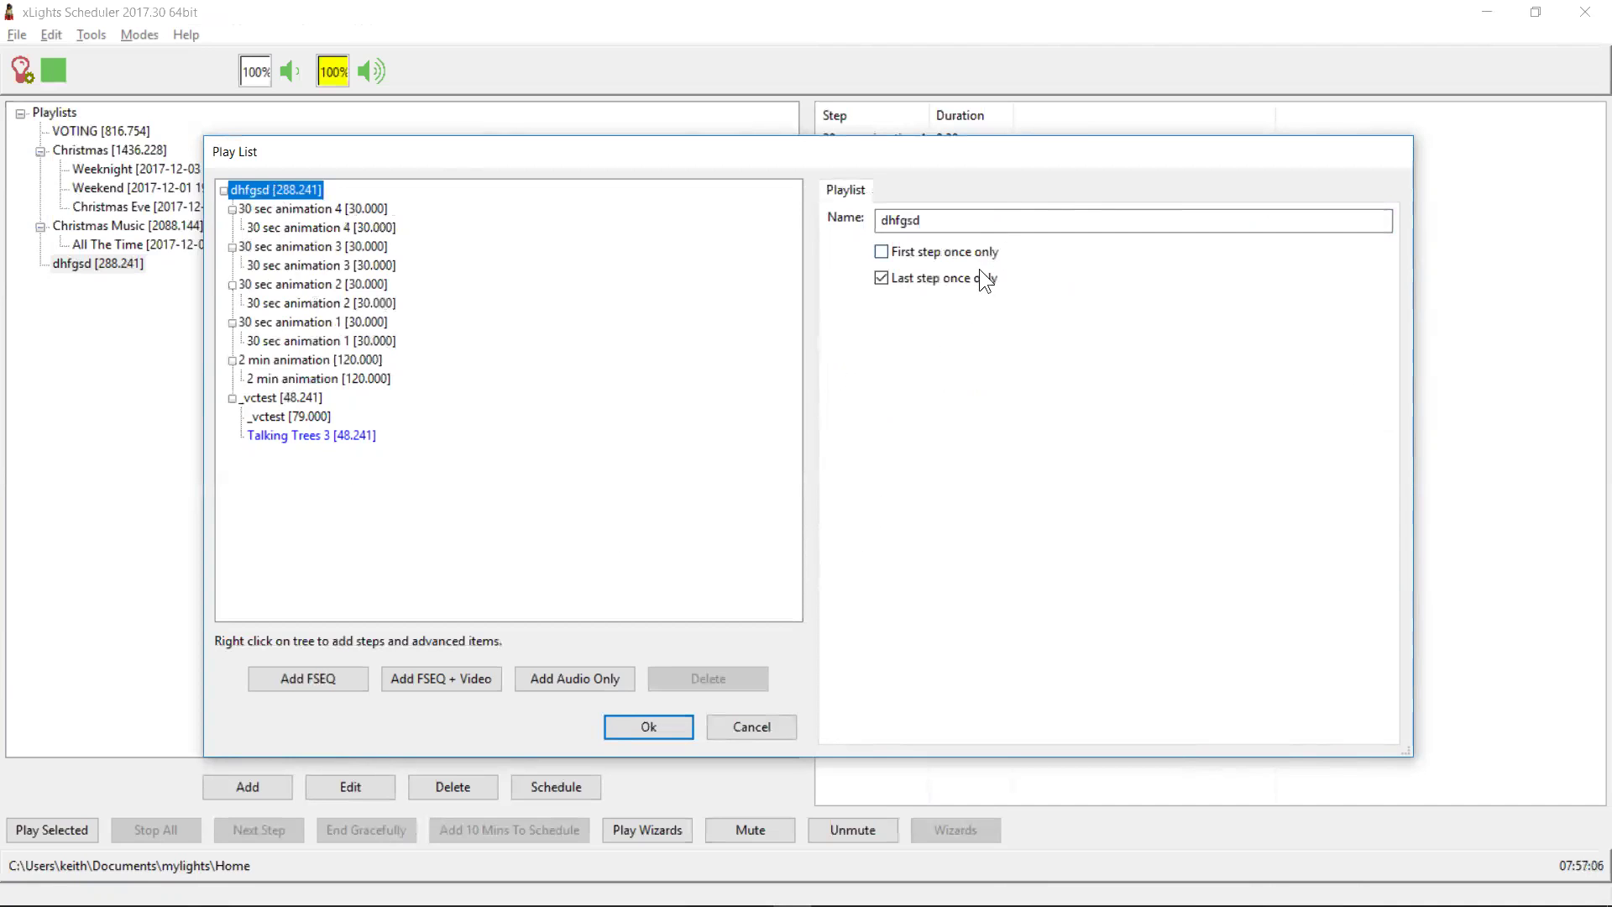
pyautogui.click(267, 399)
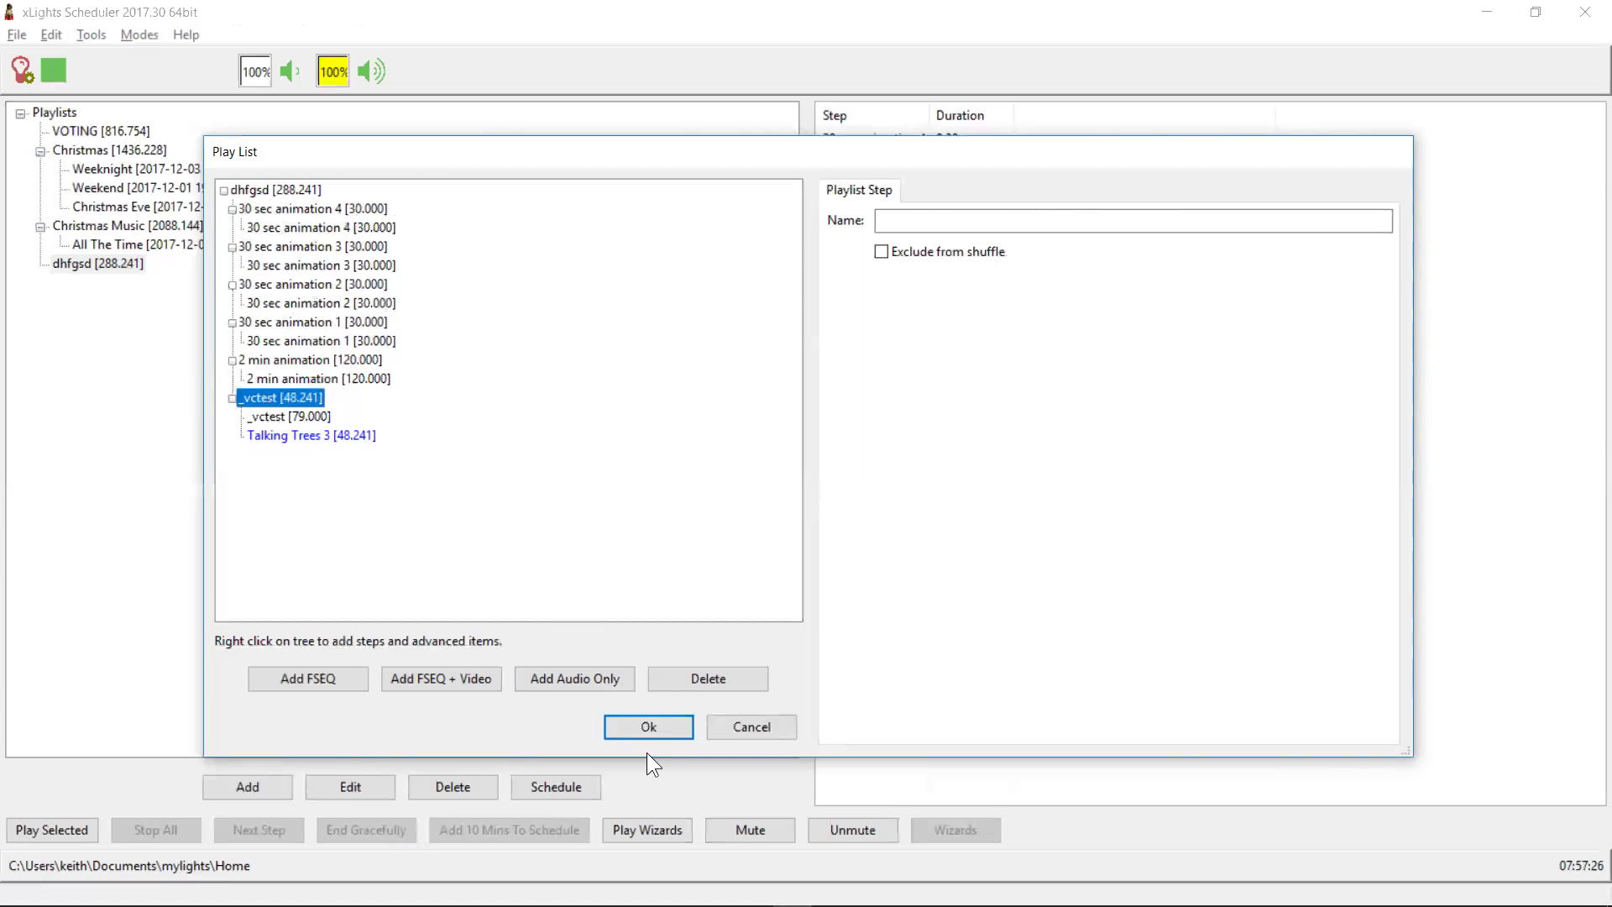
pyautogui.click(643, 720)
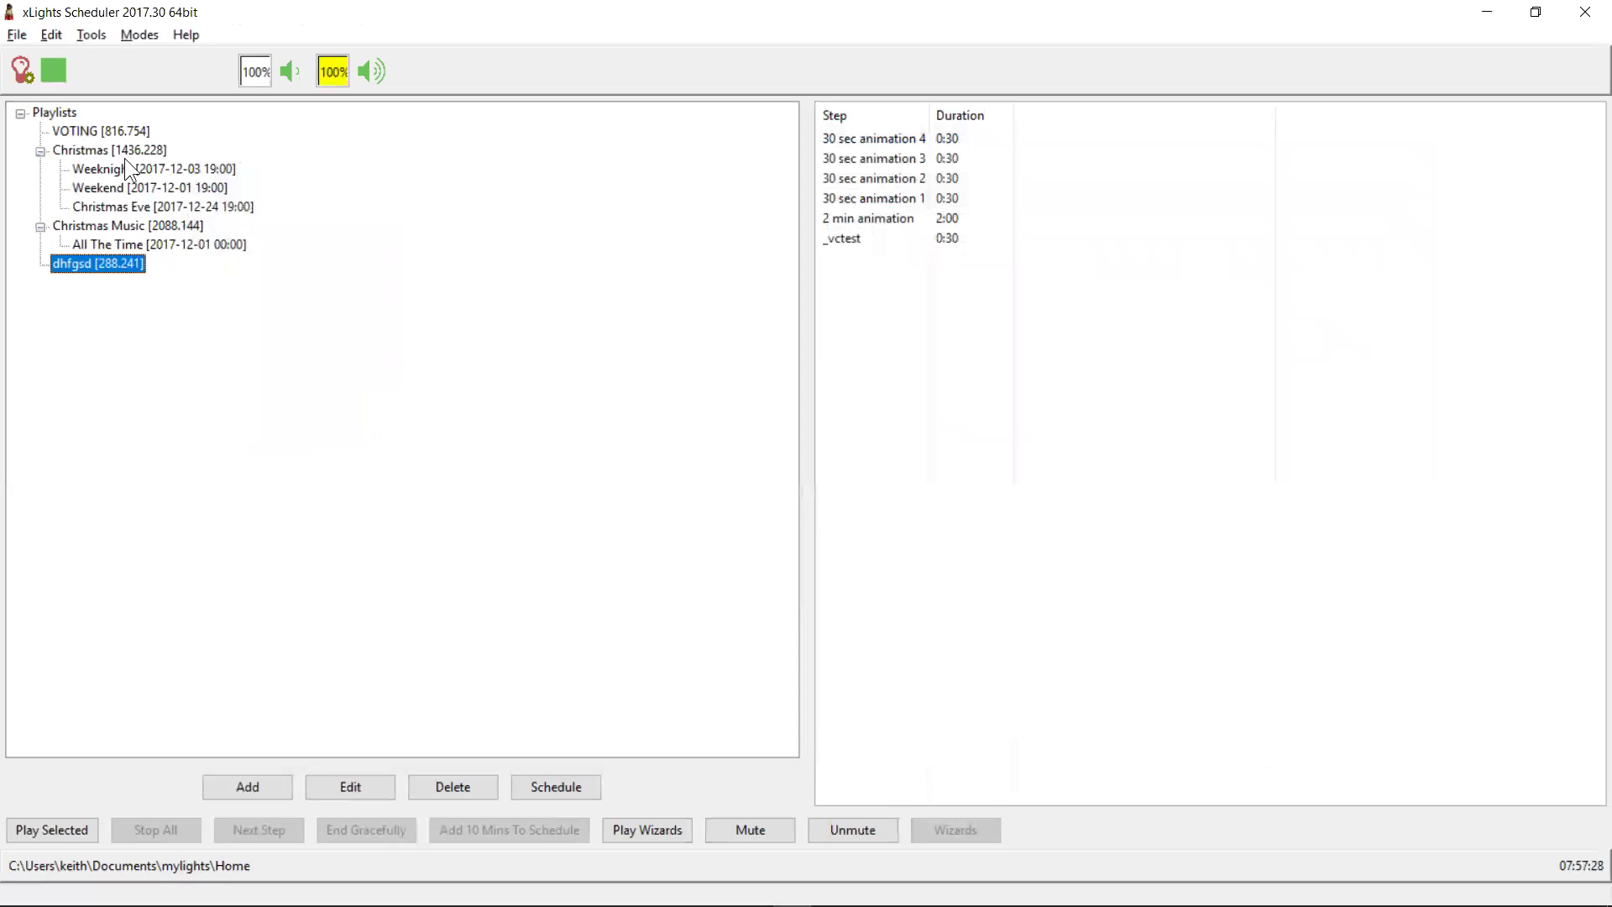
# Open the Christmas playlist and examine its thx, Talking Trees, Wizards In Winter and Roasted Turkey entries, and close it without changes.
pyautogui.doubleClick(117, 151)
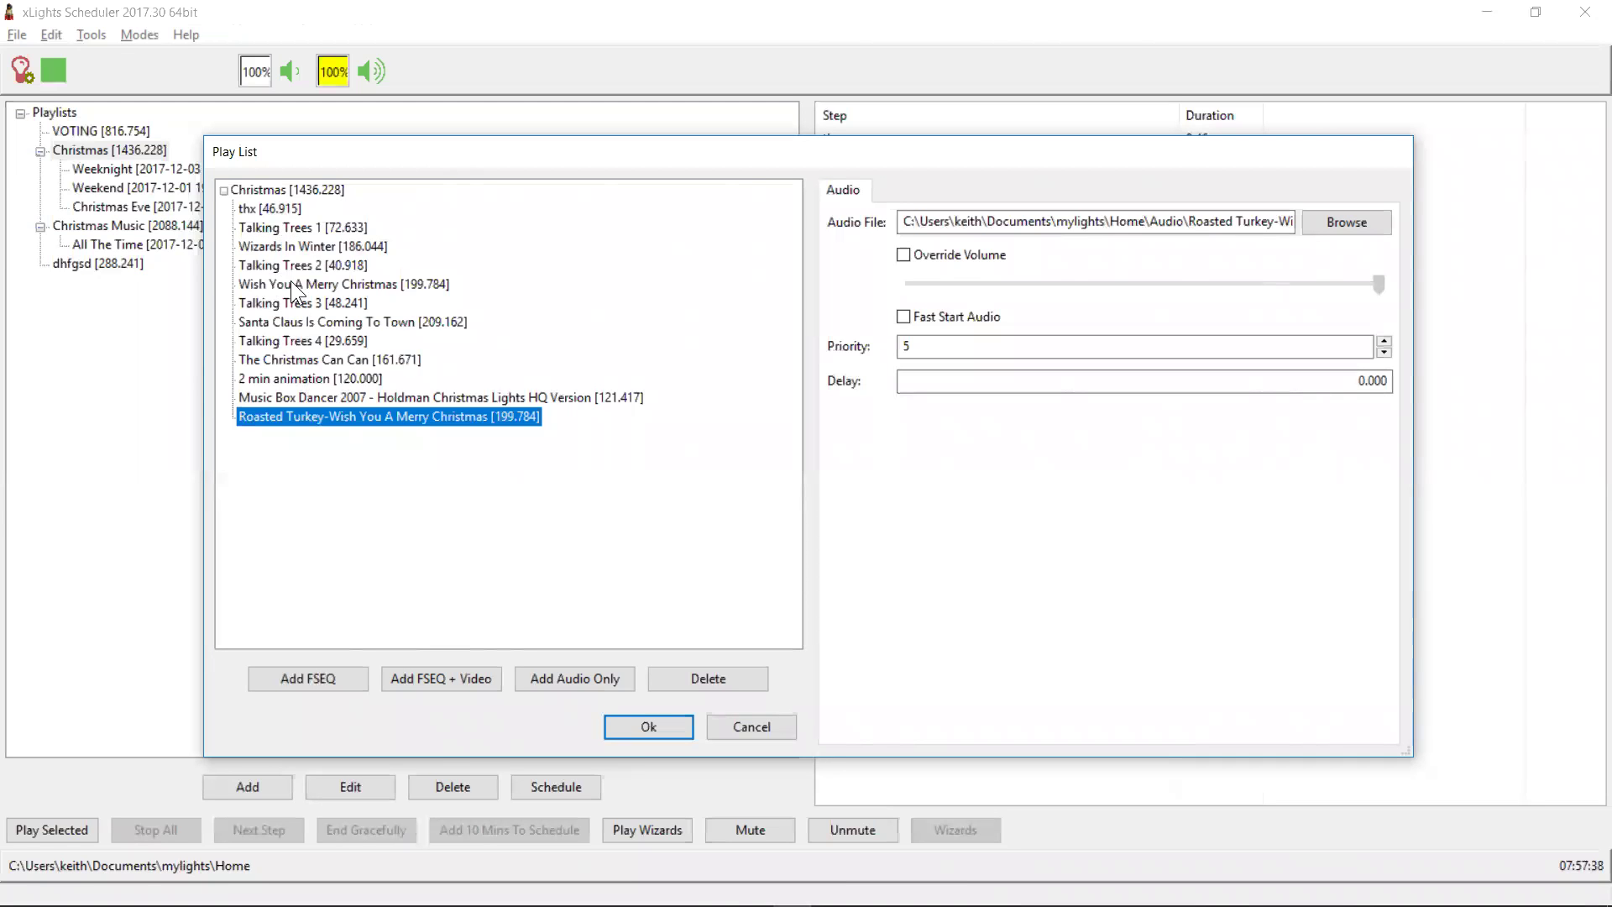
pyautogui.click(261, 207)
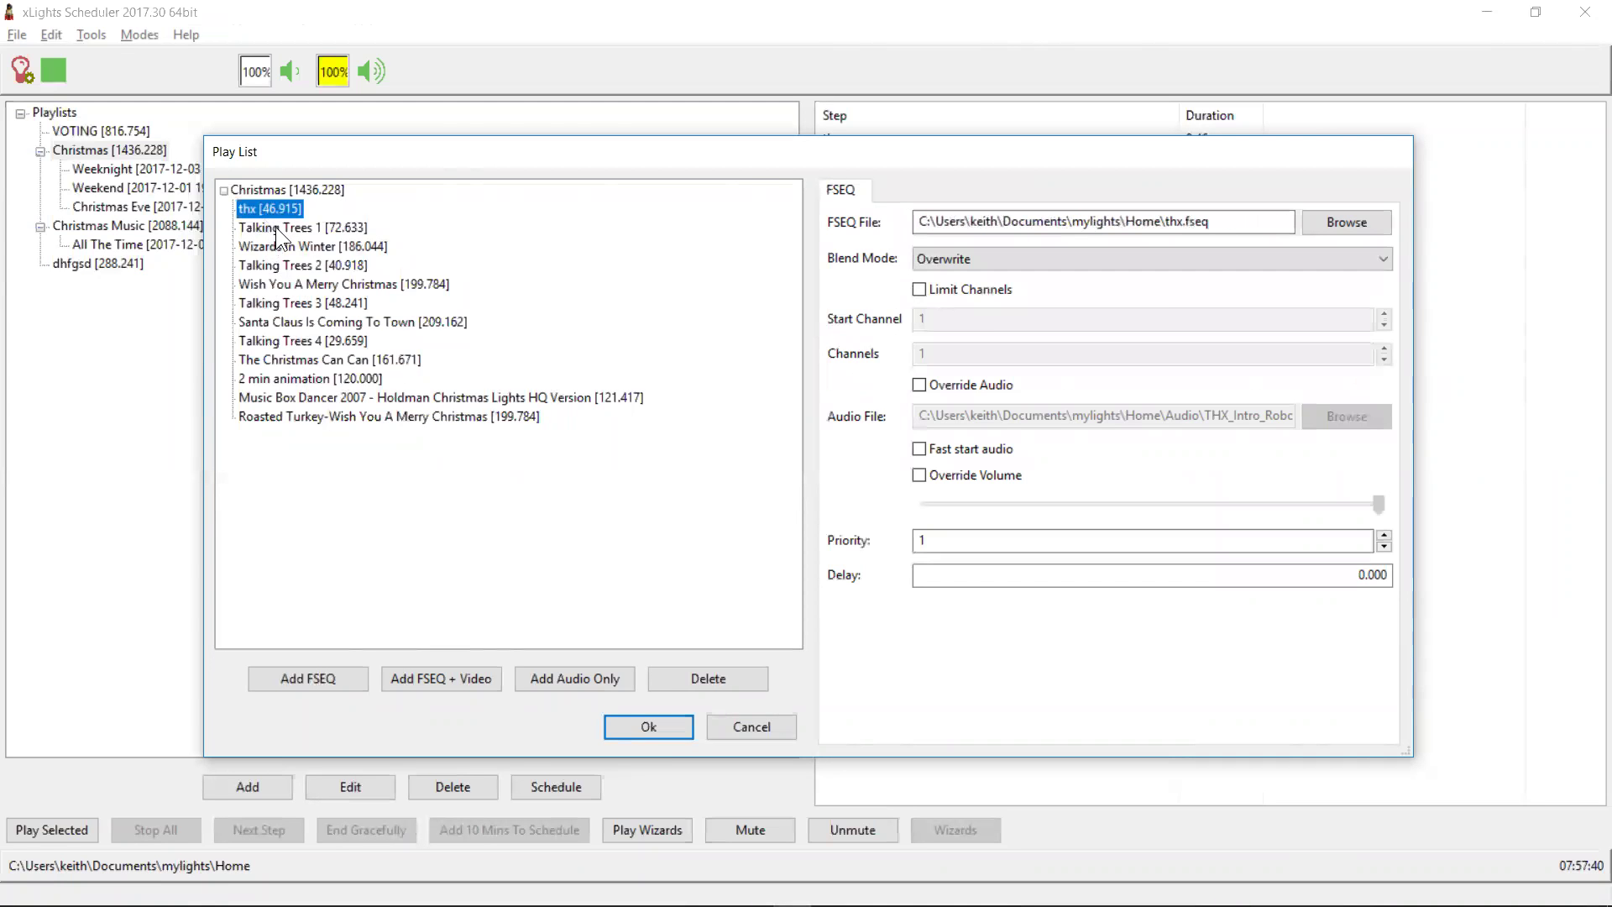
pyautogui.click(275, 227)
pyautogui.click(274, 302)
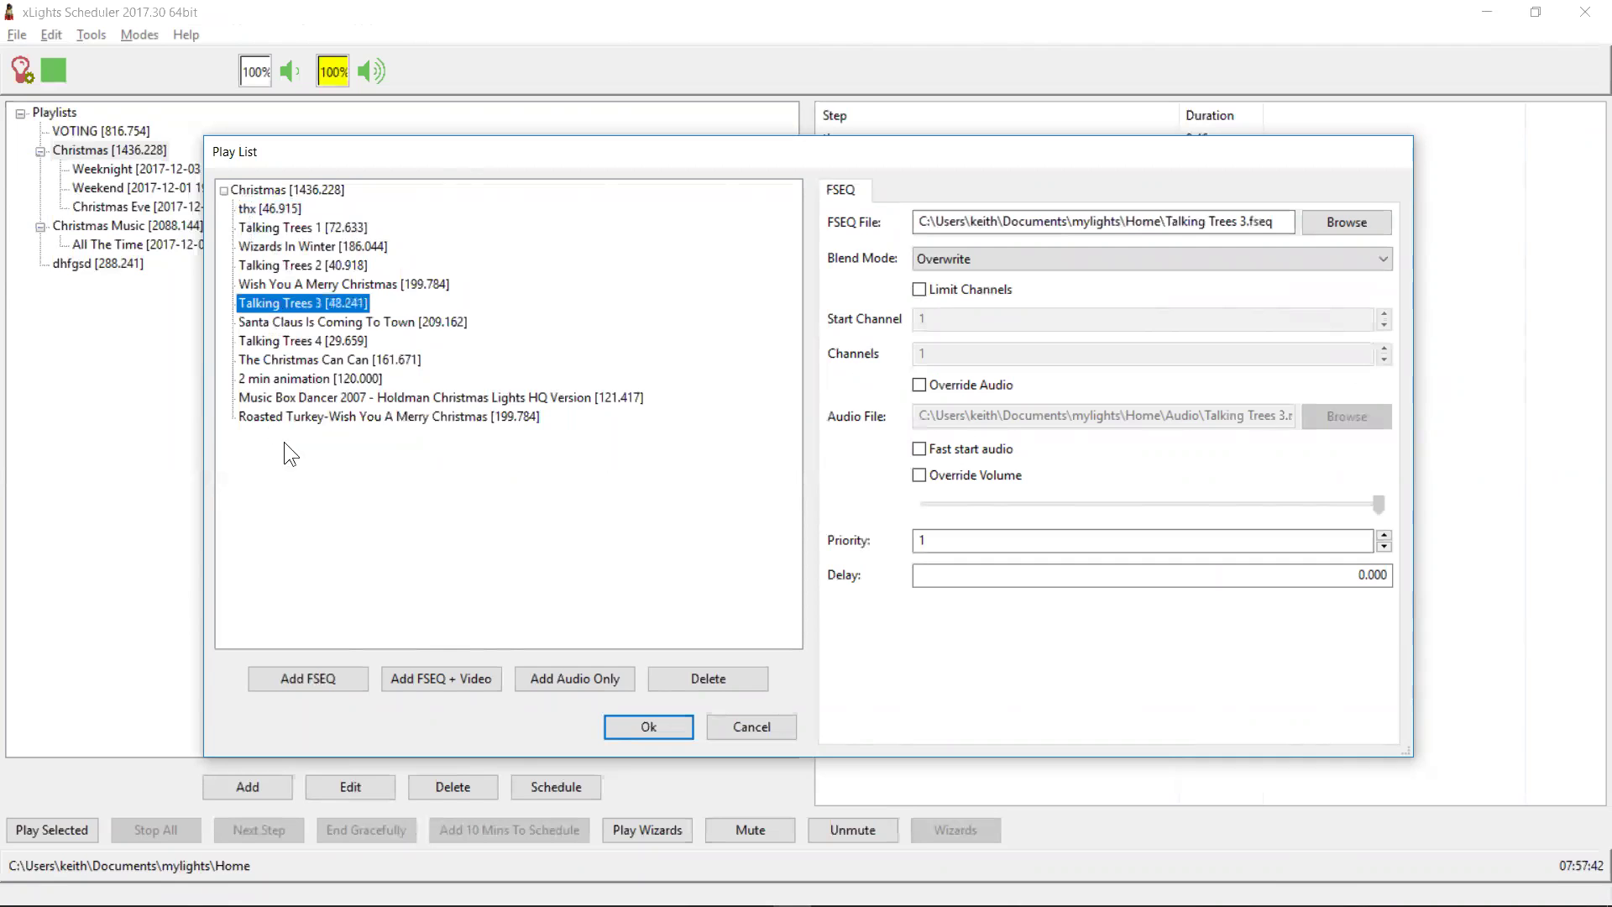
pyautogui.click(287, 418)
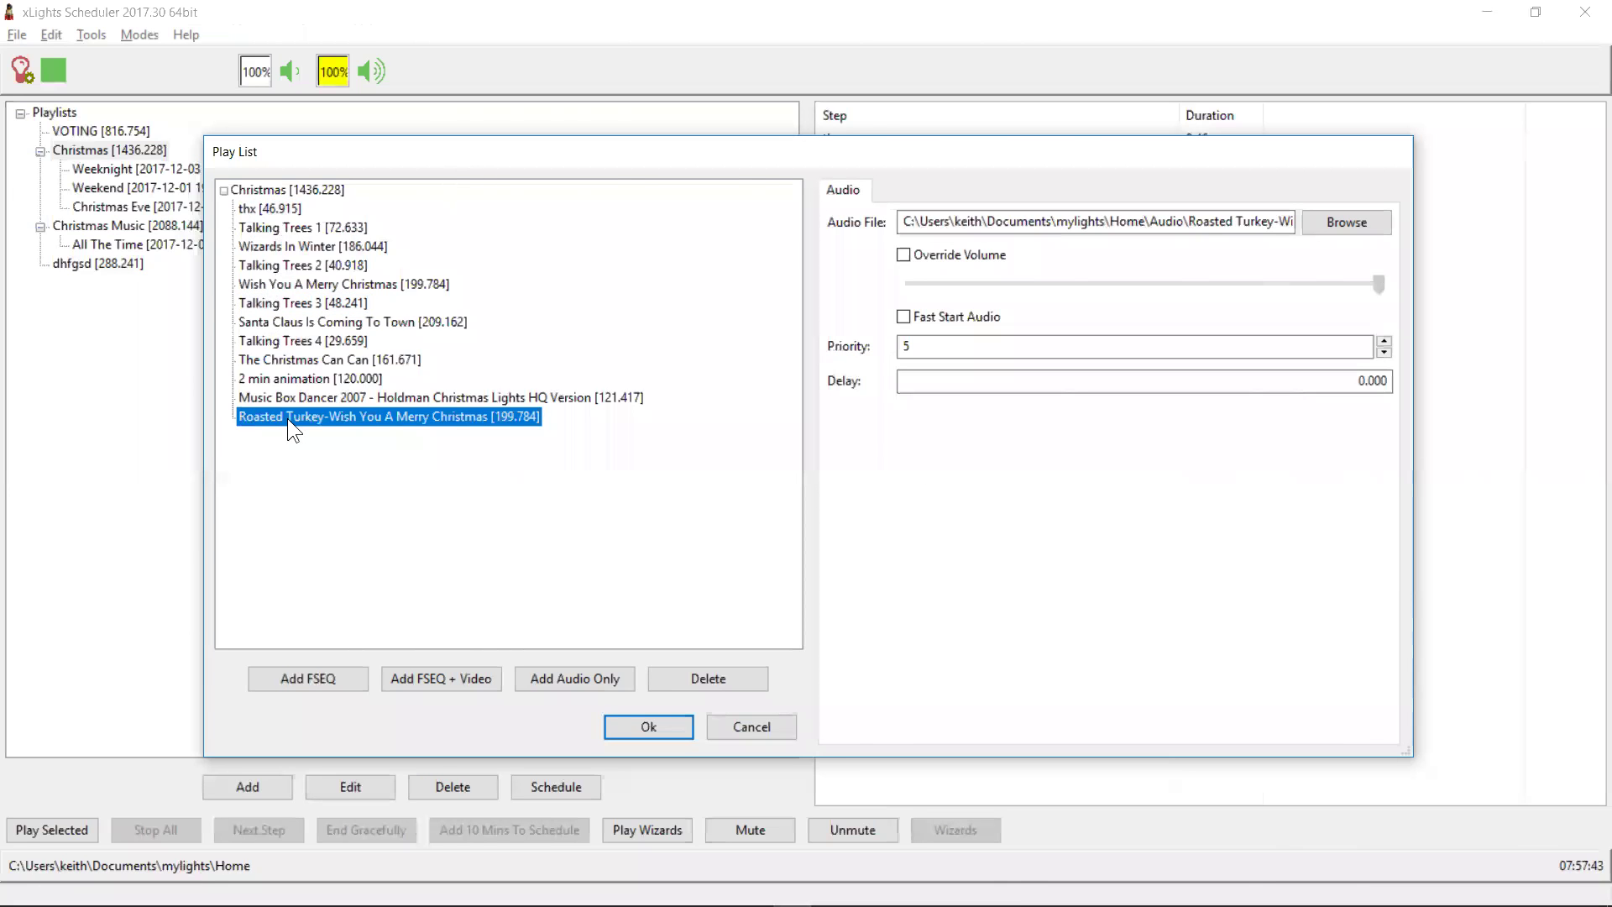
pyautogui.click(266, 246)
pyautogui.click(264, 208)
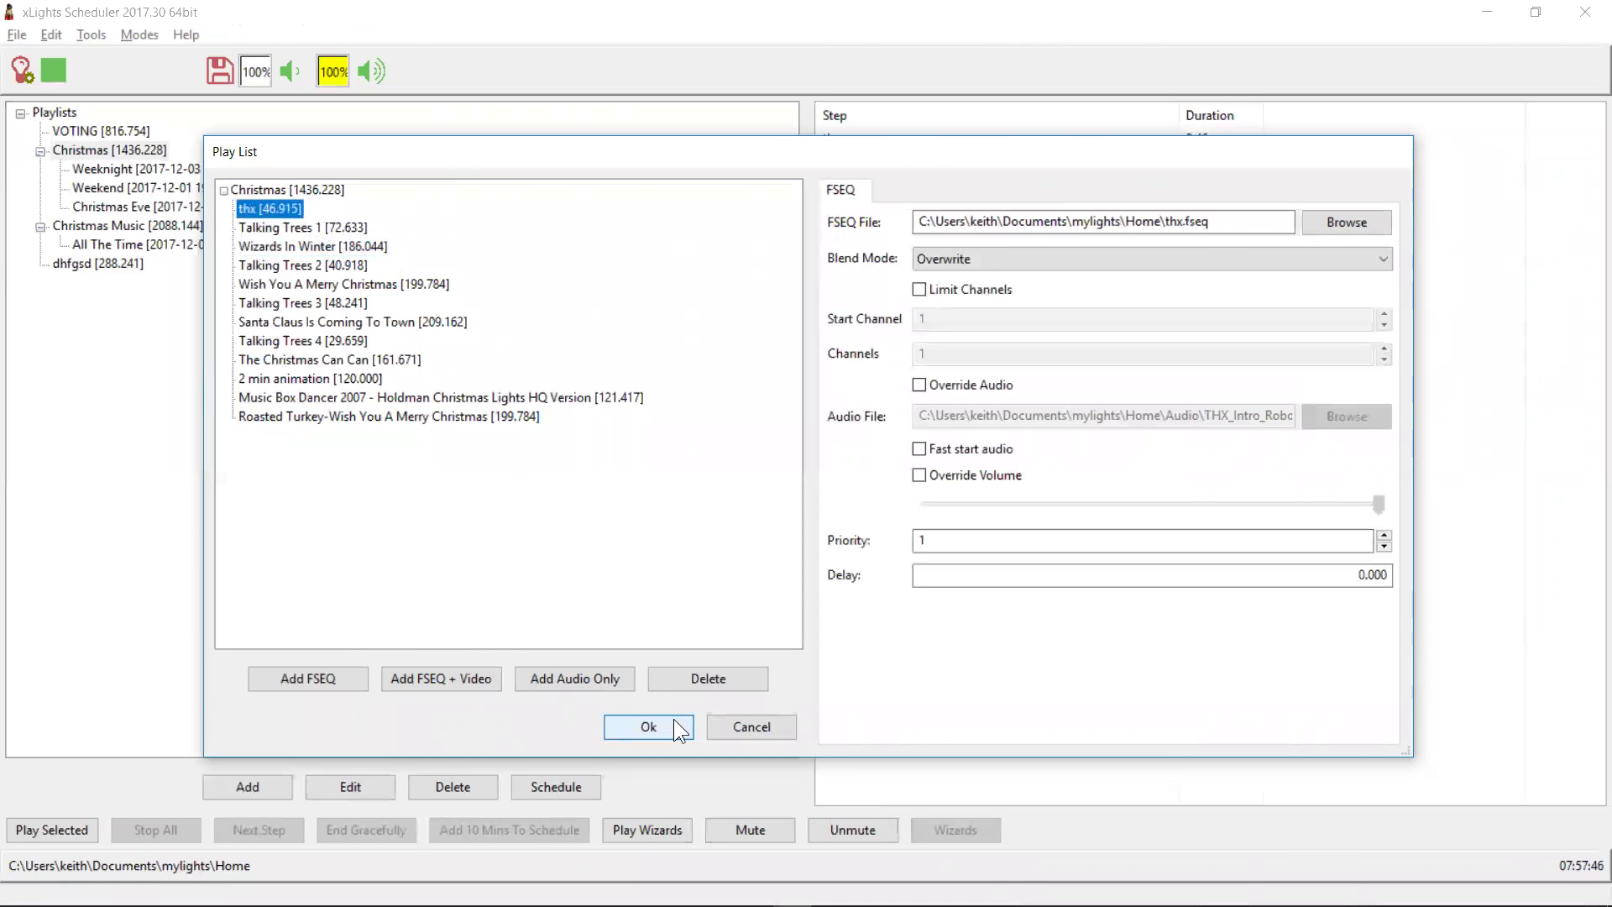
pyautogui.click(716, 724)
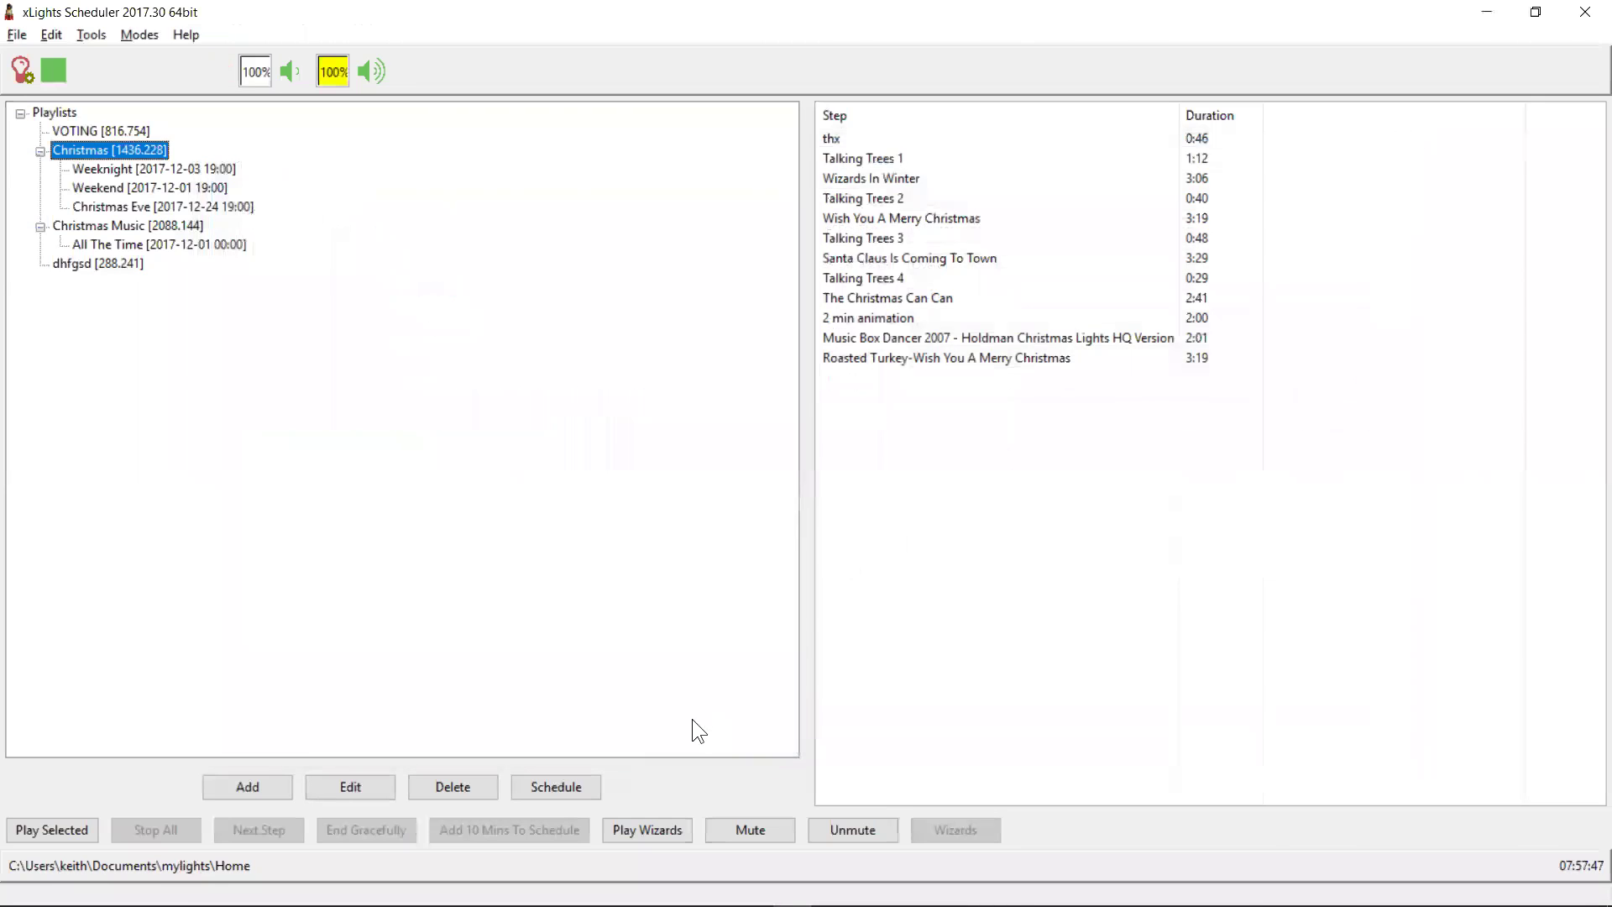
# Open dhfgsd for advanced editing and examine the 30 sec animation 4 step and its FSEQ item.
pyautogui.rightClick(110, 262)
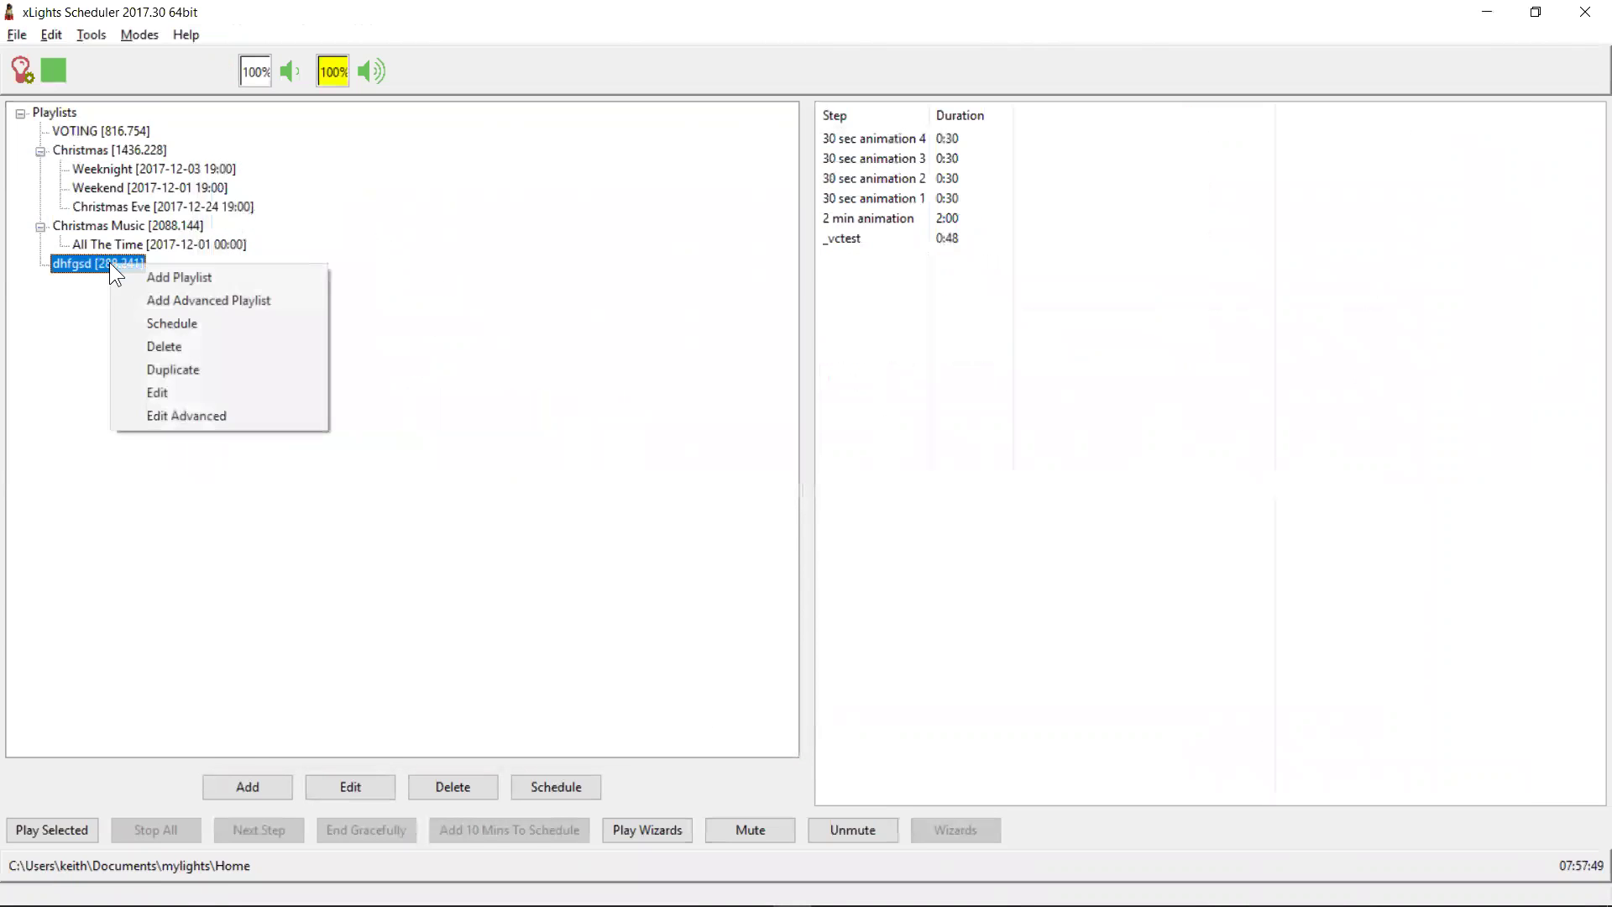
pyautogui.click(190, 417)
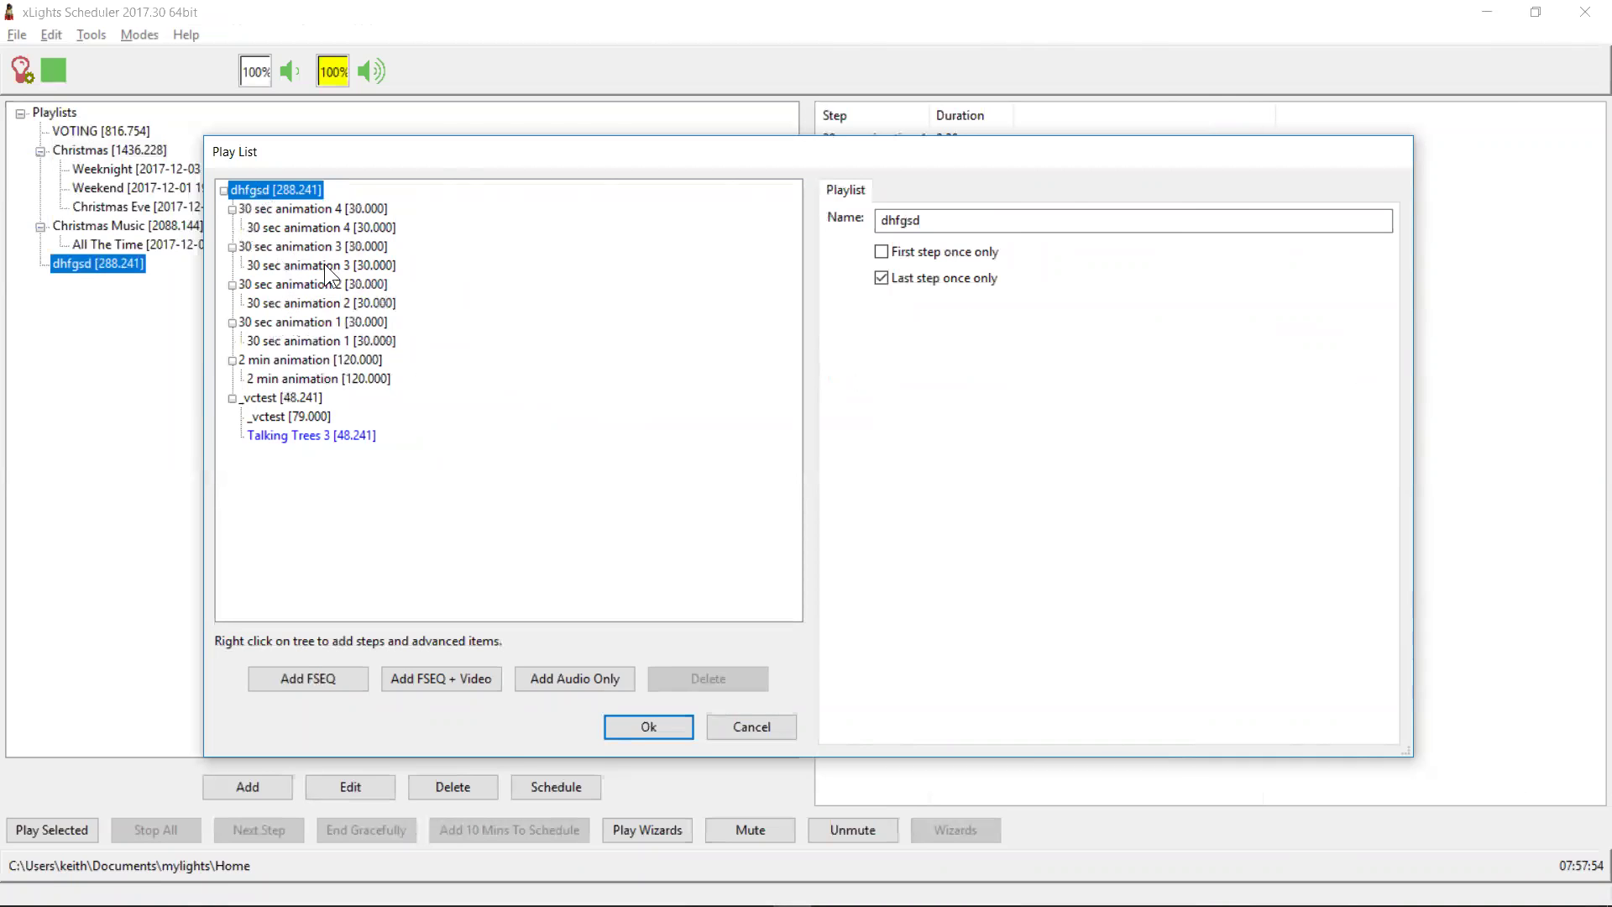
pyautogui.click(307, 228)
pyautogui.click(297, 207)
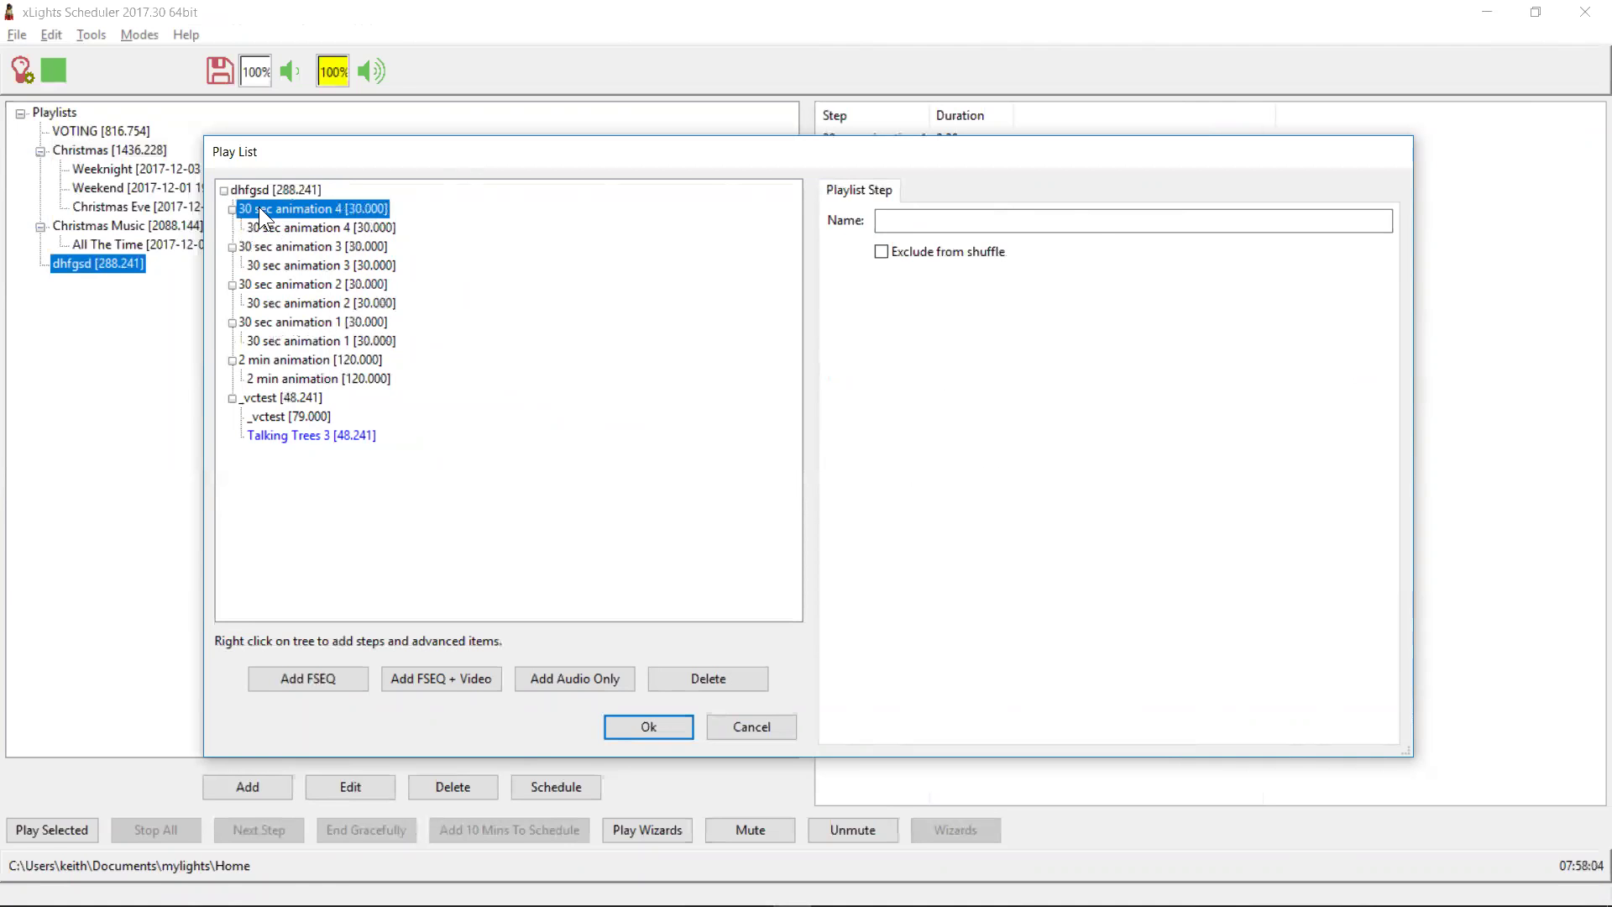
pyautogui.click(274, 222)
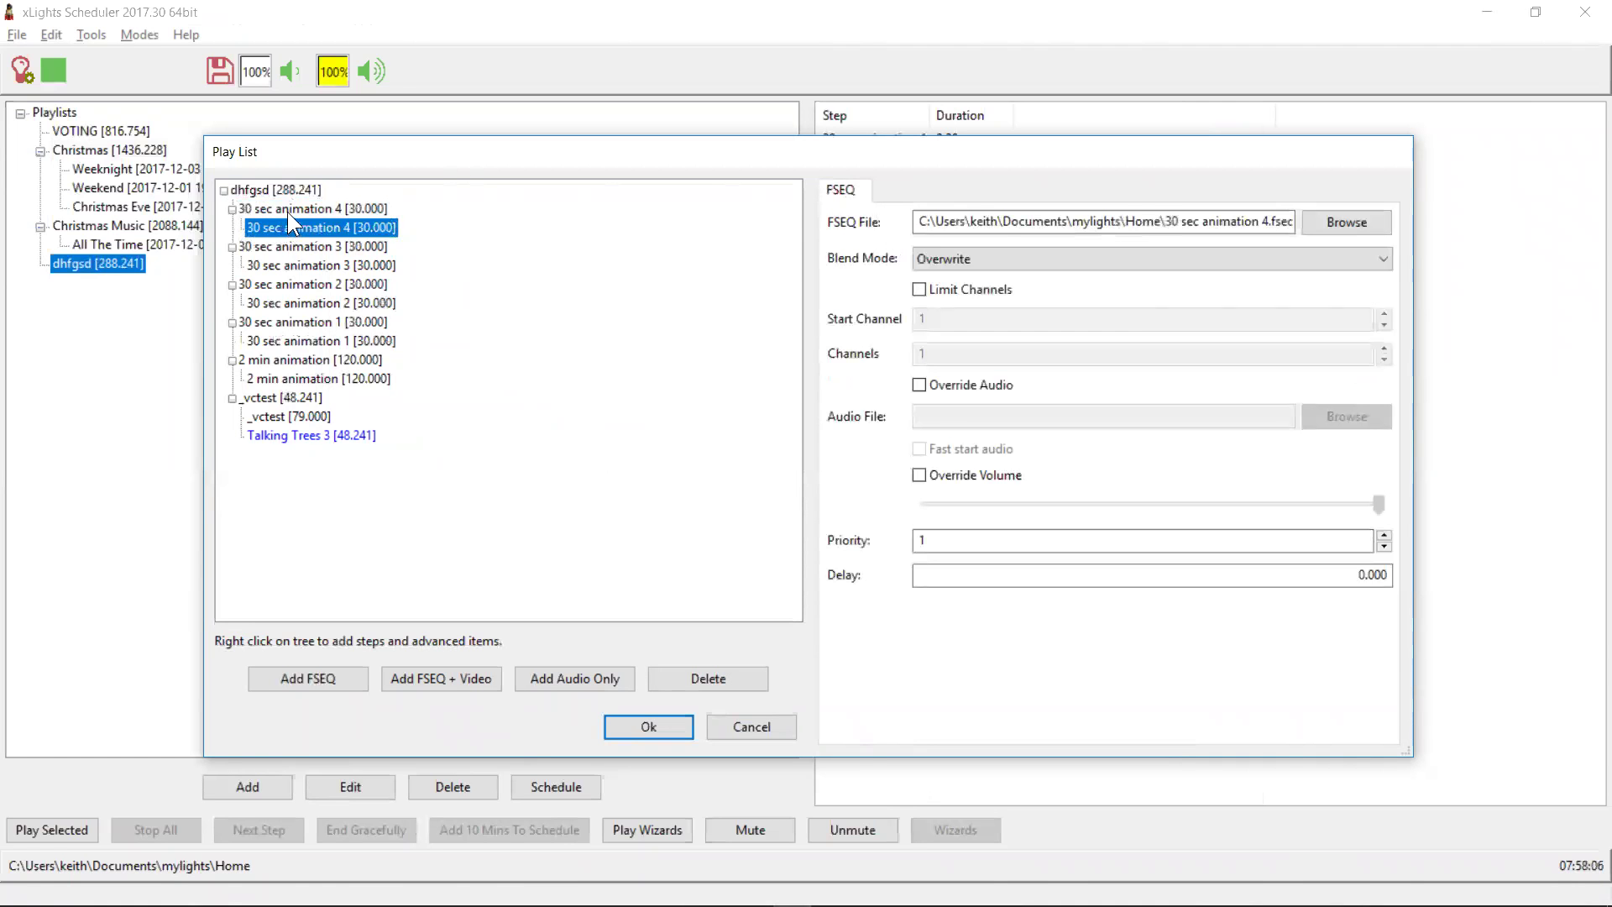
pyautogui.click(288, 211)
# Add a file item named RDS to the 30 sec animation 4 step.
pyautogui.rightClick(288, 211)
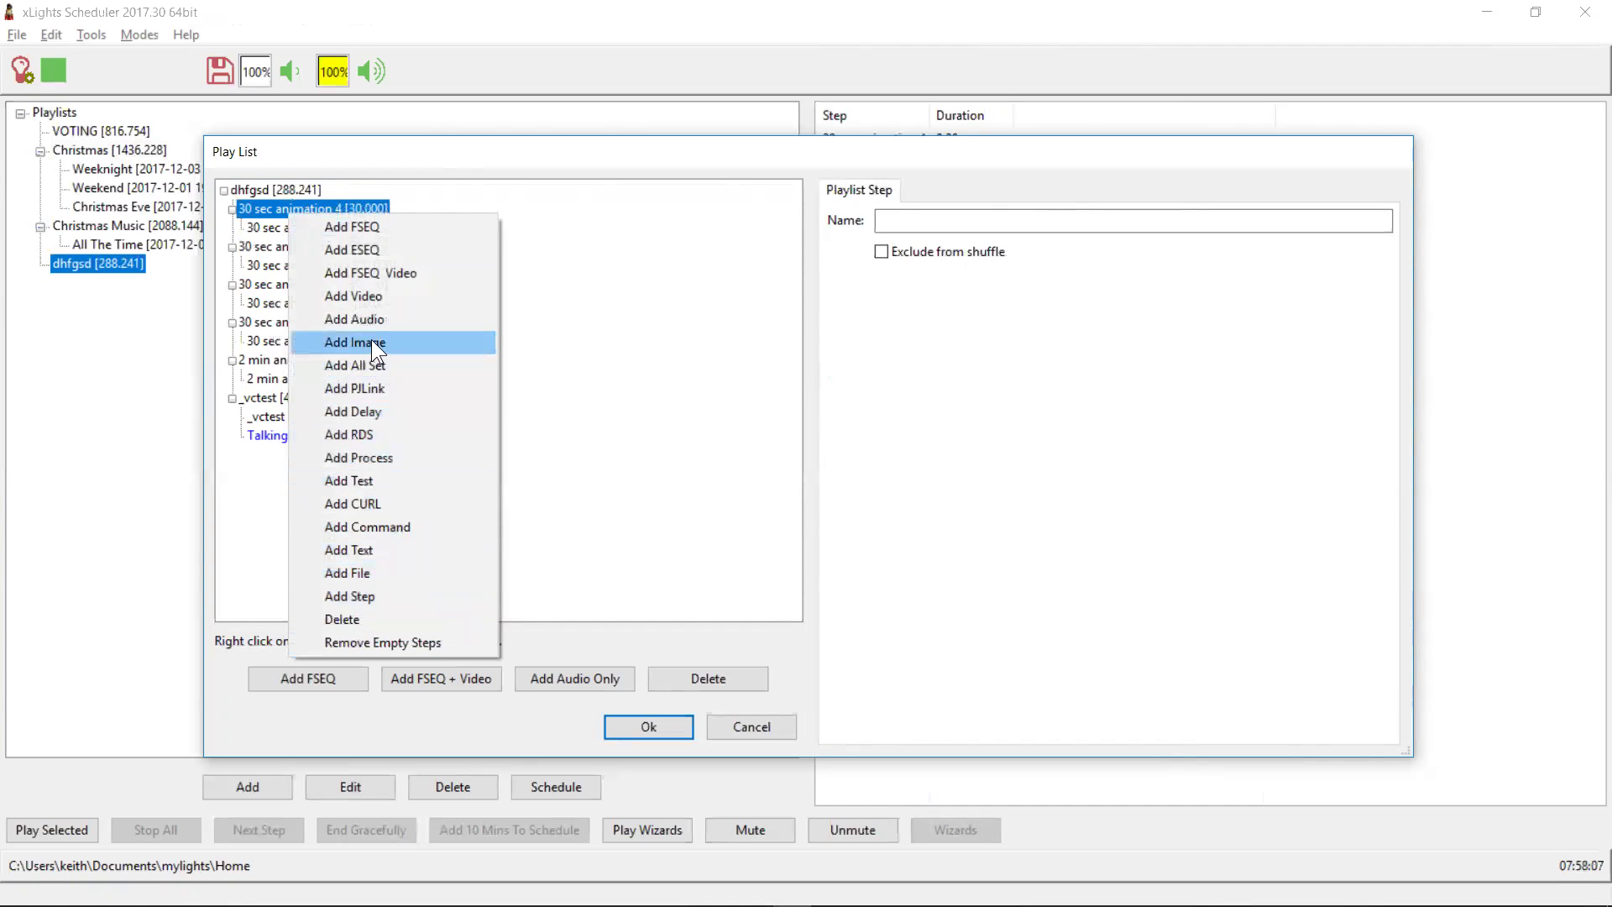
pyautogui.click(363, 570)
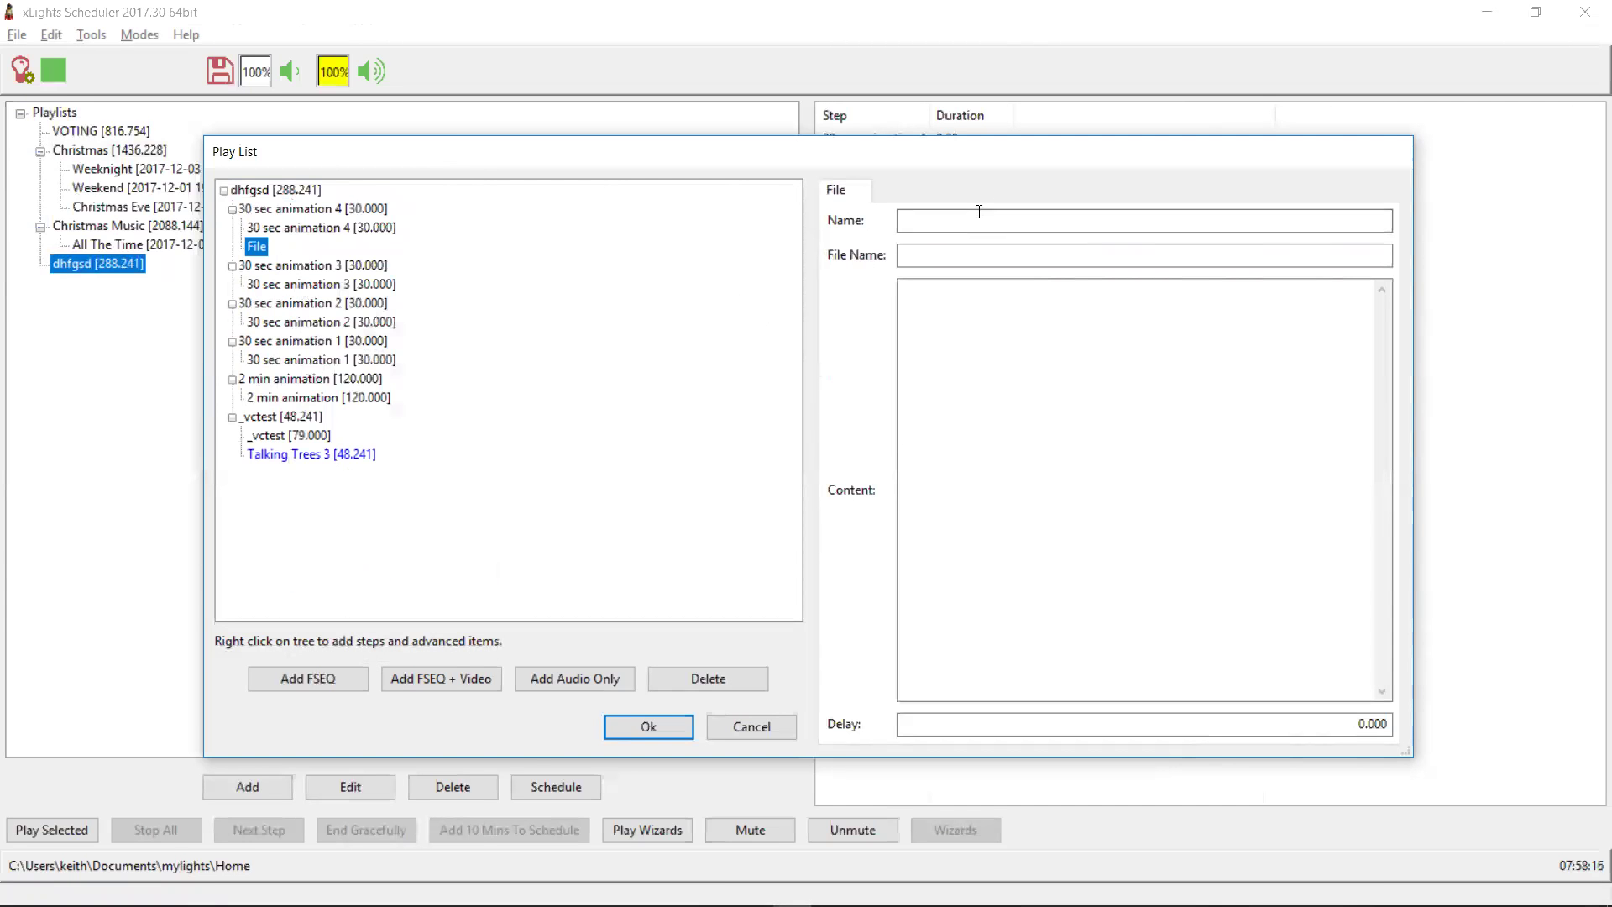
pyautogui.click(969, 222)
pyautogui.write('RDS')
pyautogui.press('Tab')
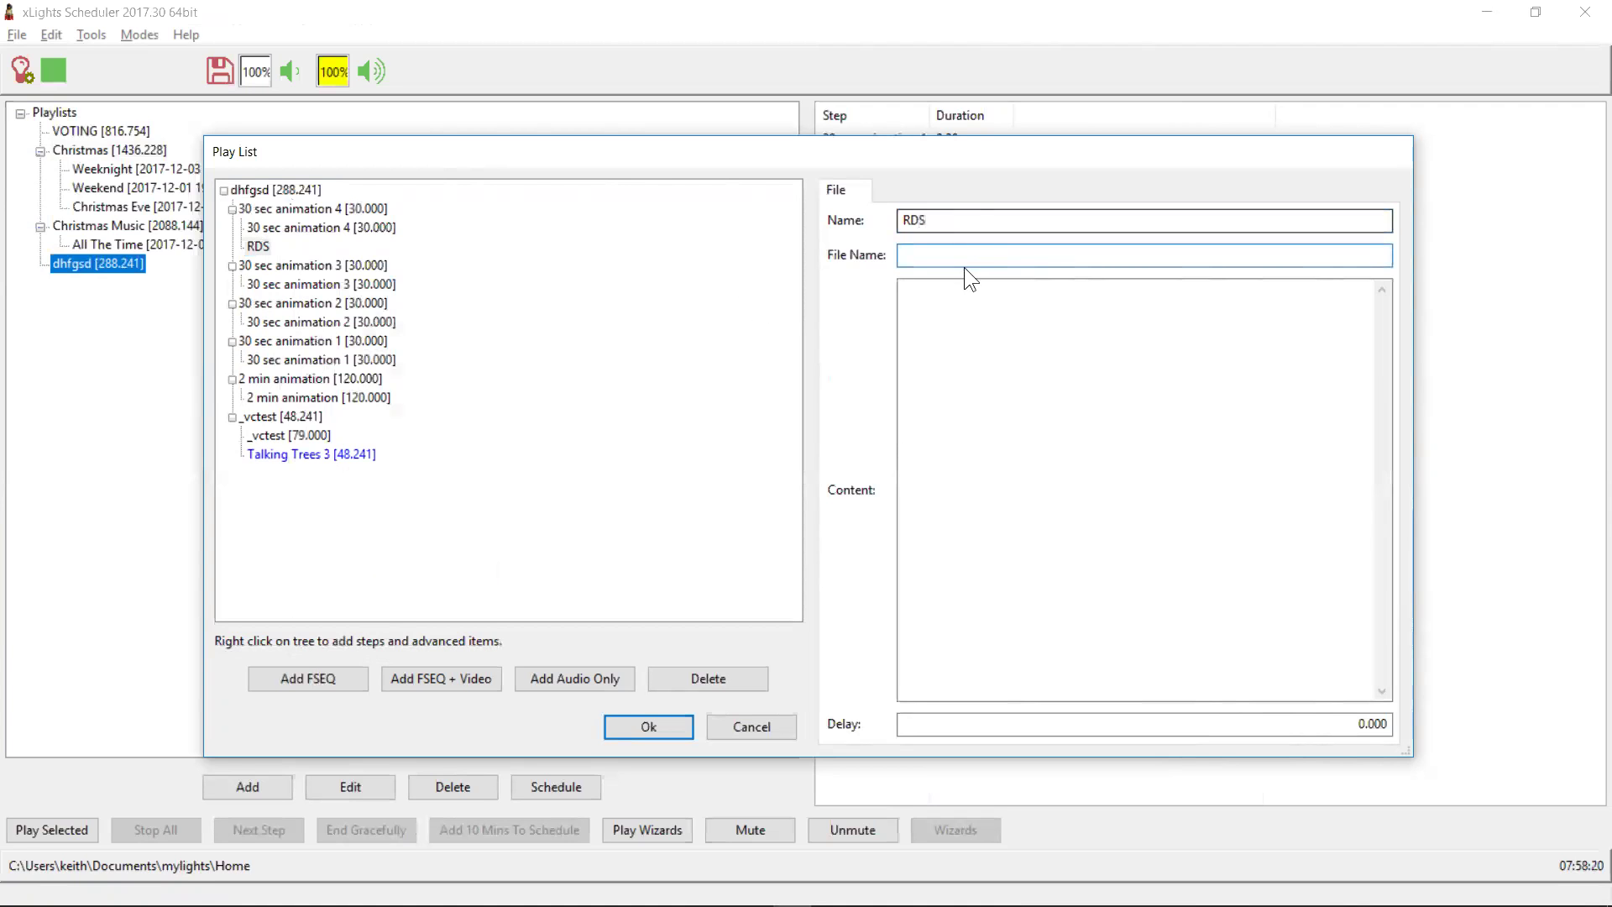
# Set the RDS item's file name to music.txt and its content to the variable %RUNNING_PLAYLISTSTEP%.
pyautogui.moveTo(999, 552)
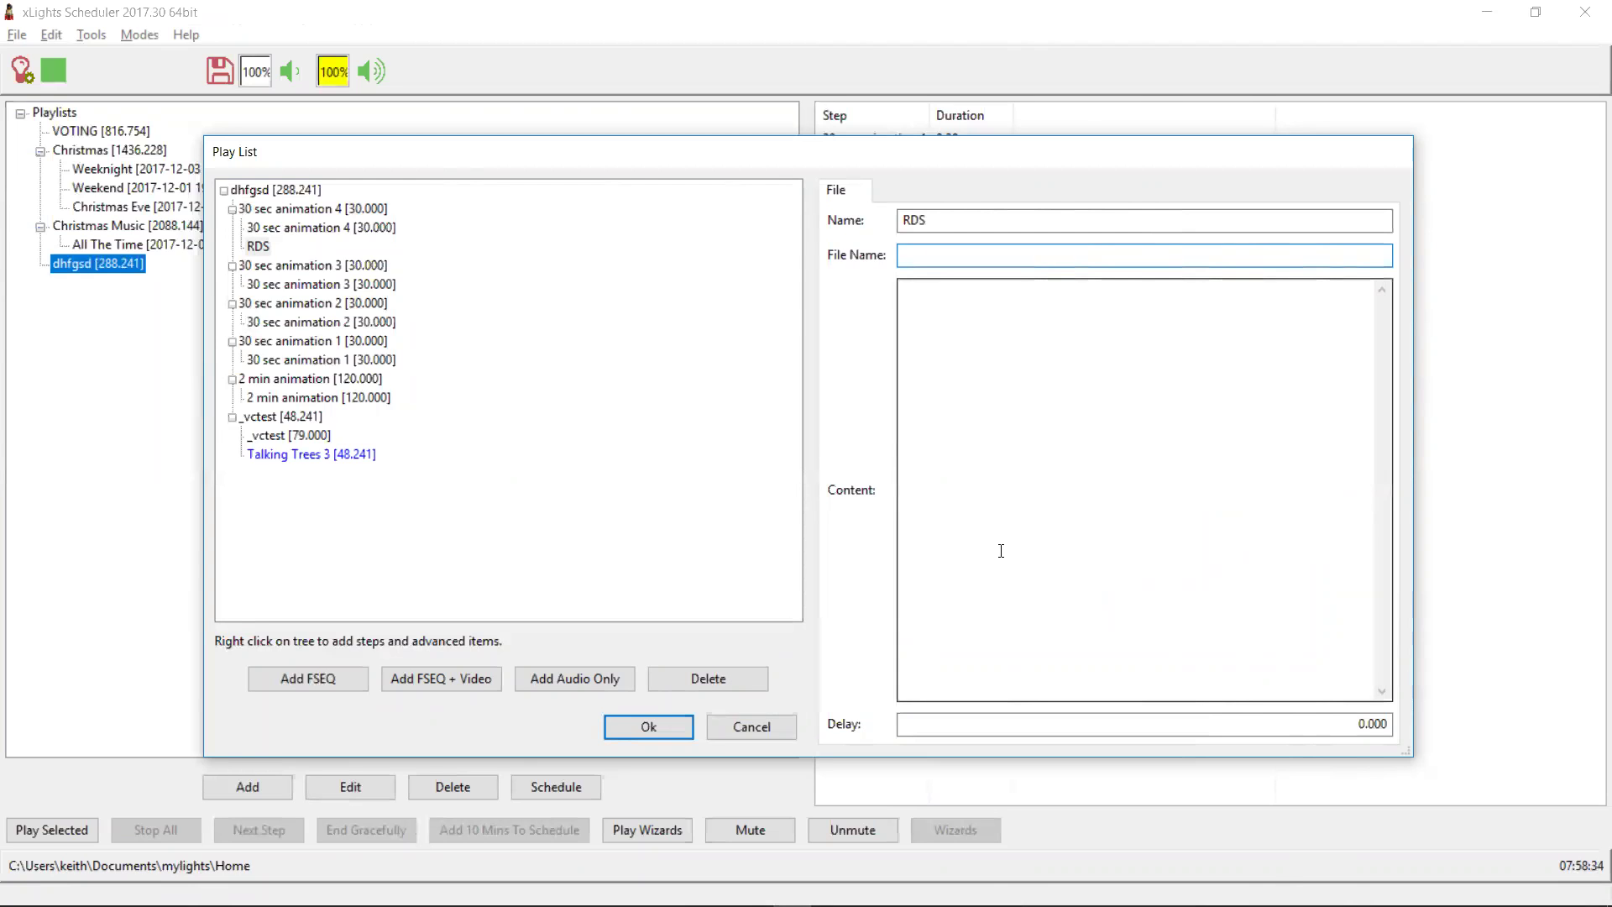
pyautogui.write('music.txt')
pyautogui.click(1002, 551)
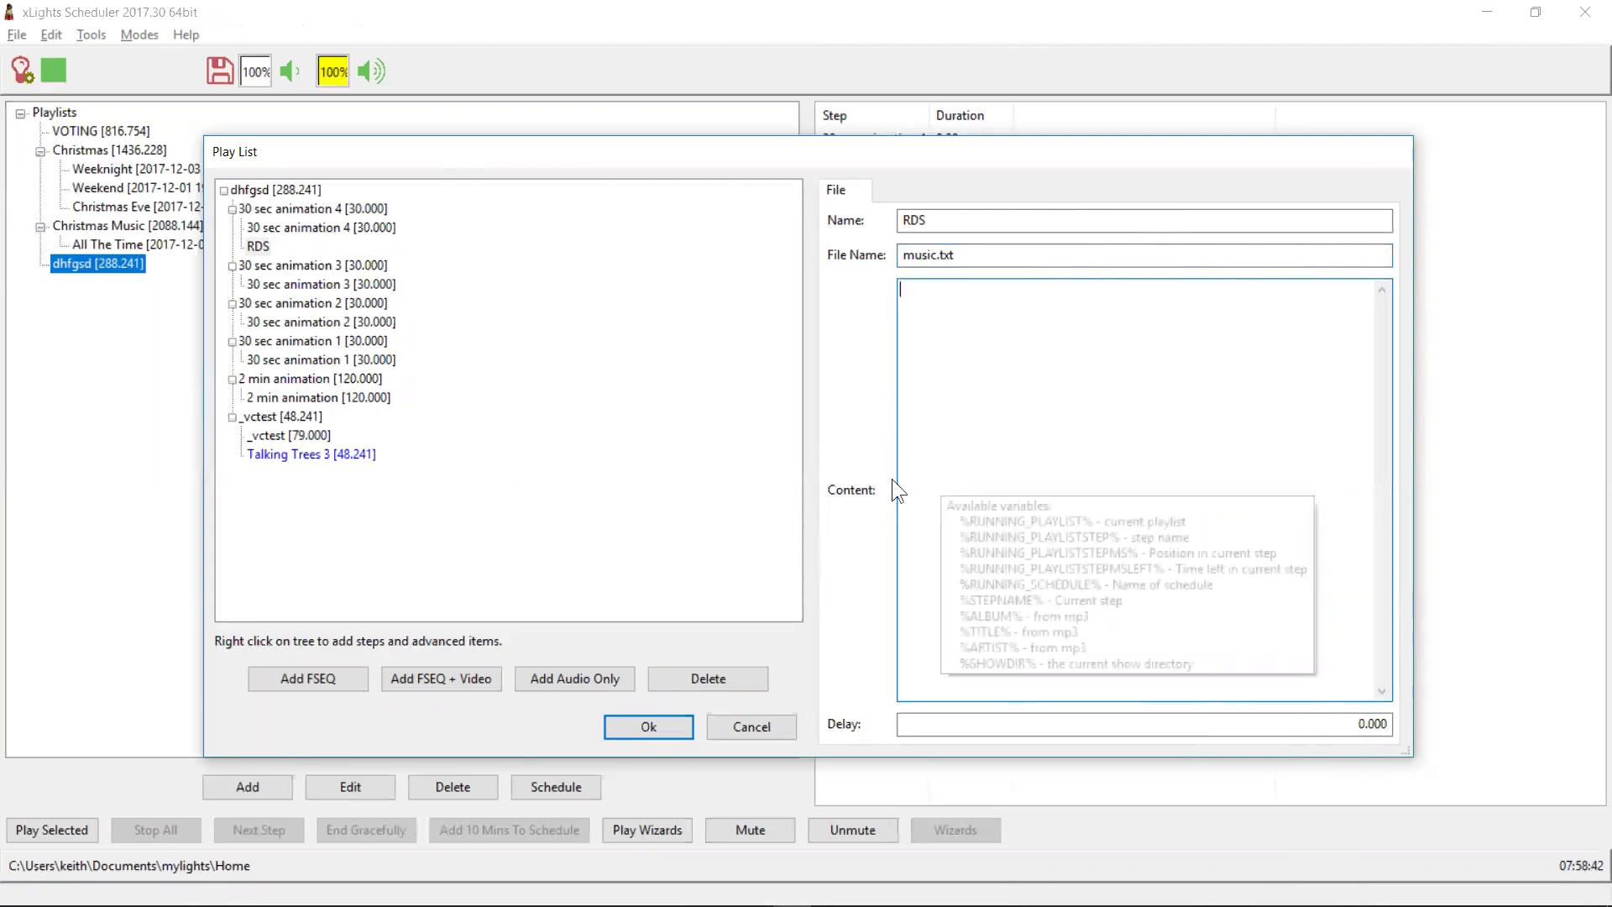
pyautogui.moveTo(951, 389)
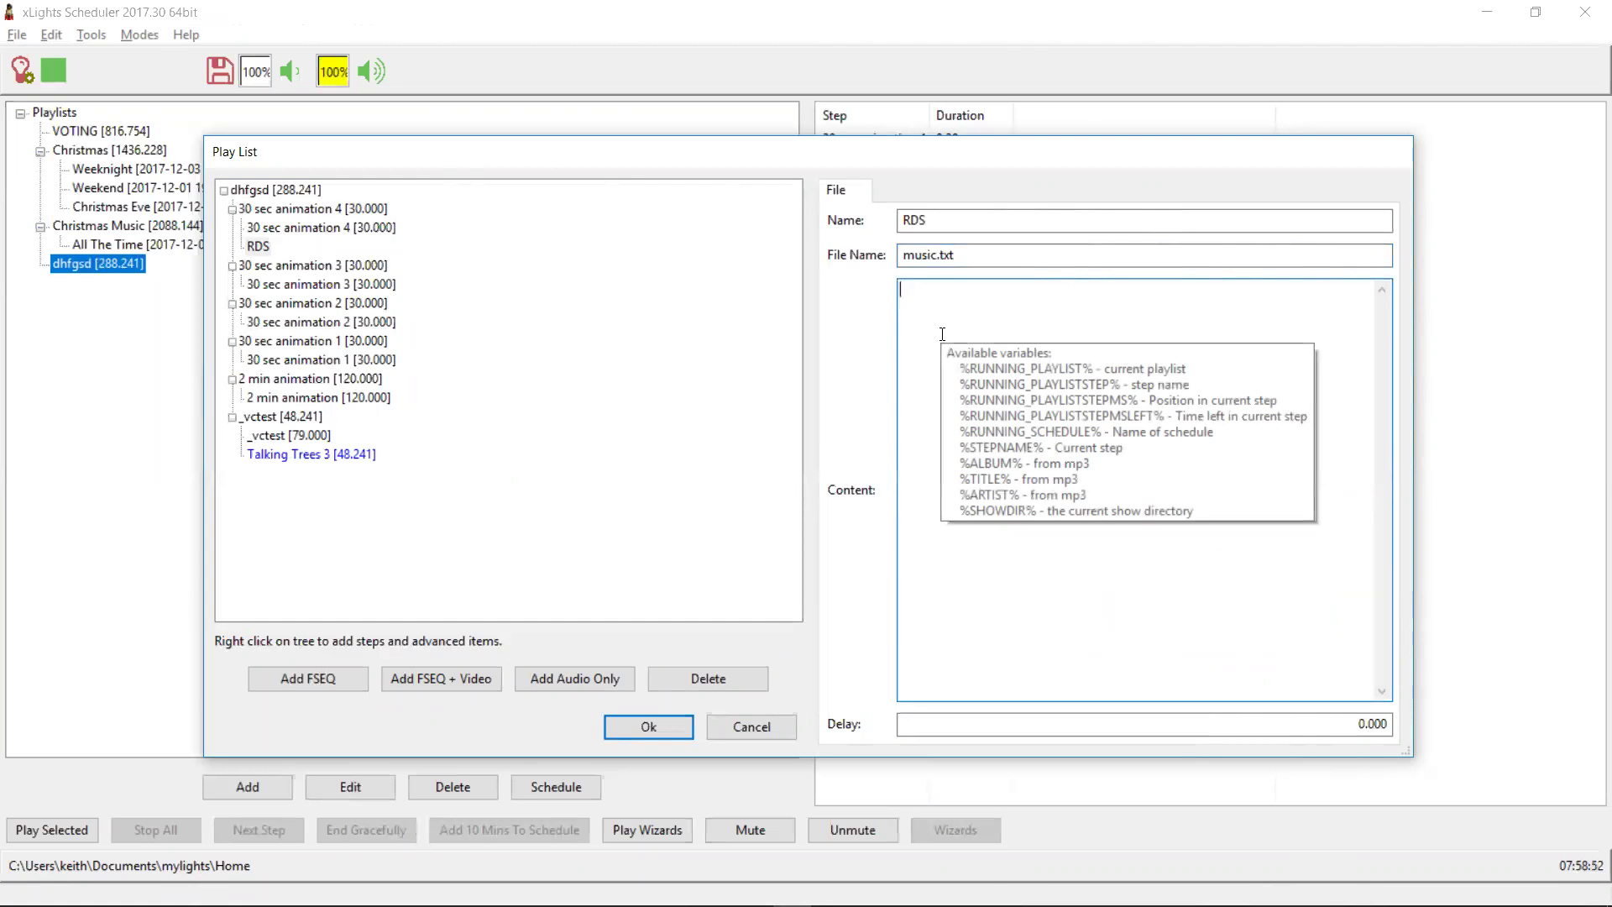
pyautogui.write('%RUNNING_PLAYLISTSTEP%')
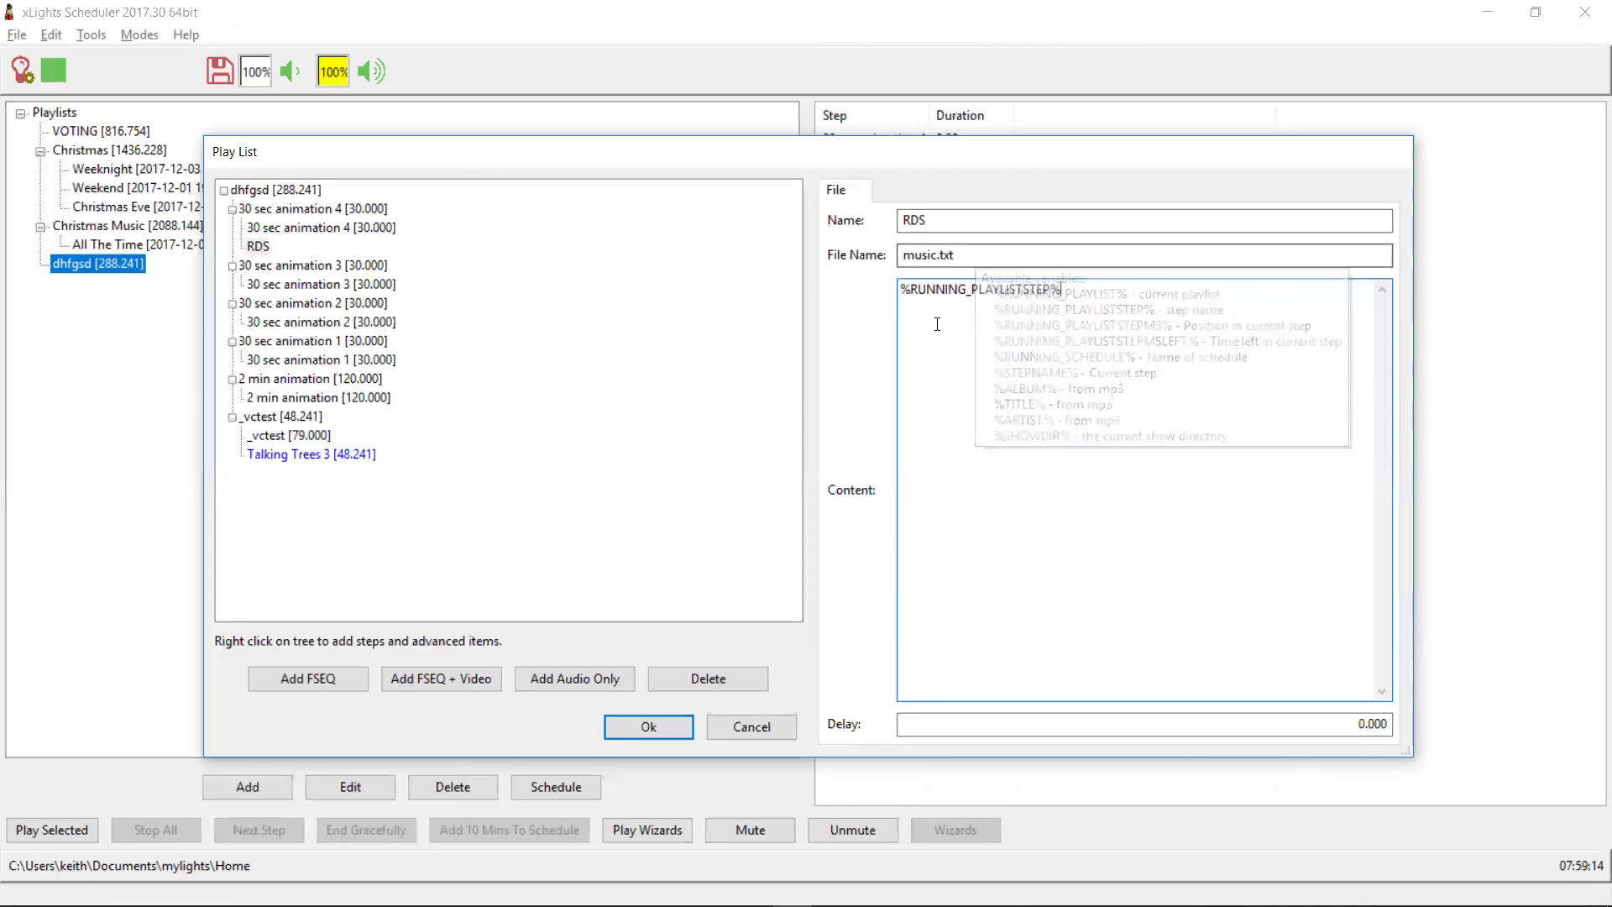
# Look over the item types that can be added to the 30 sec animation 4 step and discard the playlist edits.
pyautogui.moveTo(1087, 288)
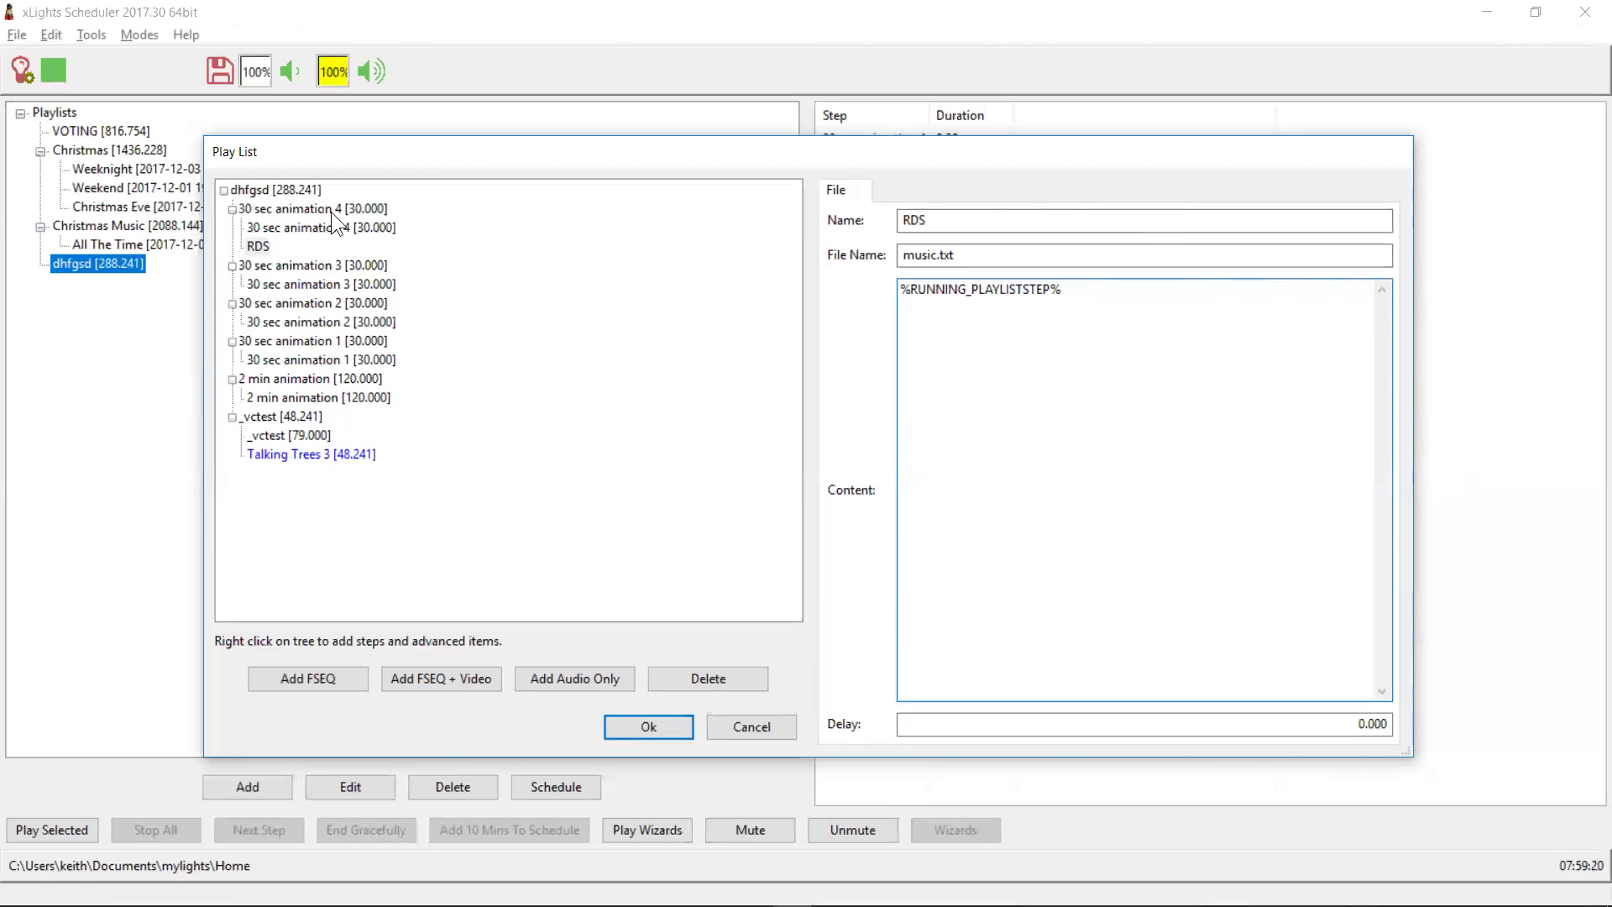
pyautogui.moveTo(977, 646)
pyautogui.click(271, 210)
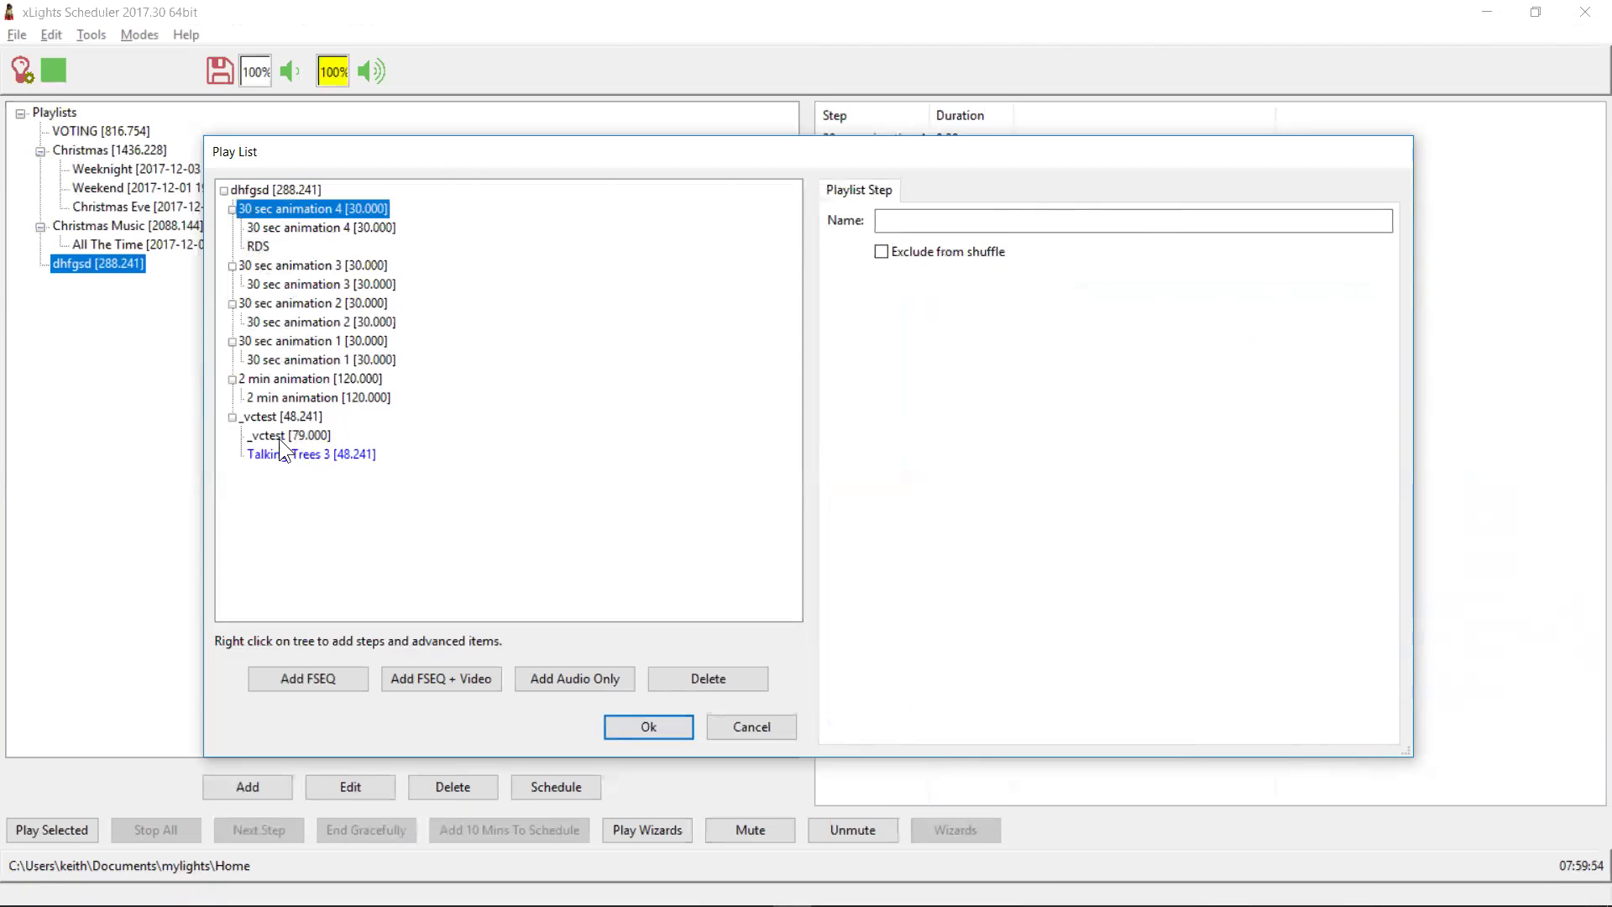
pyautogui.rightClick(278, 213)
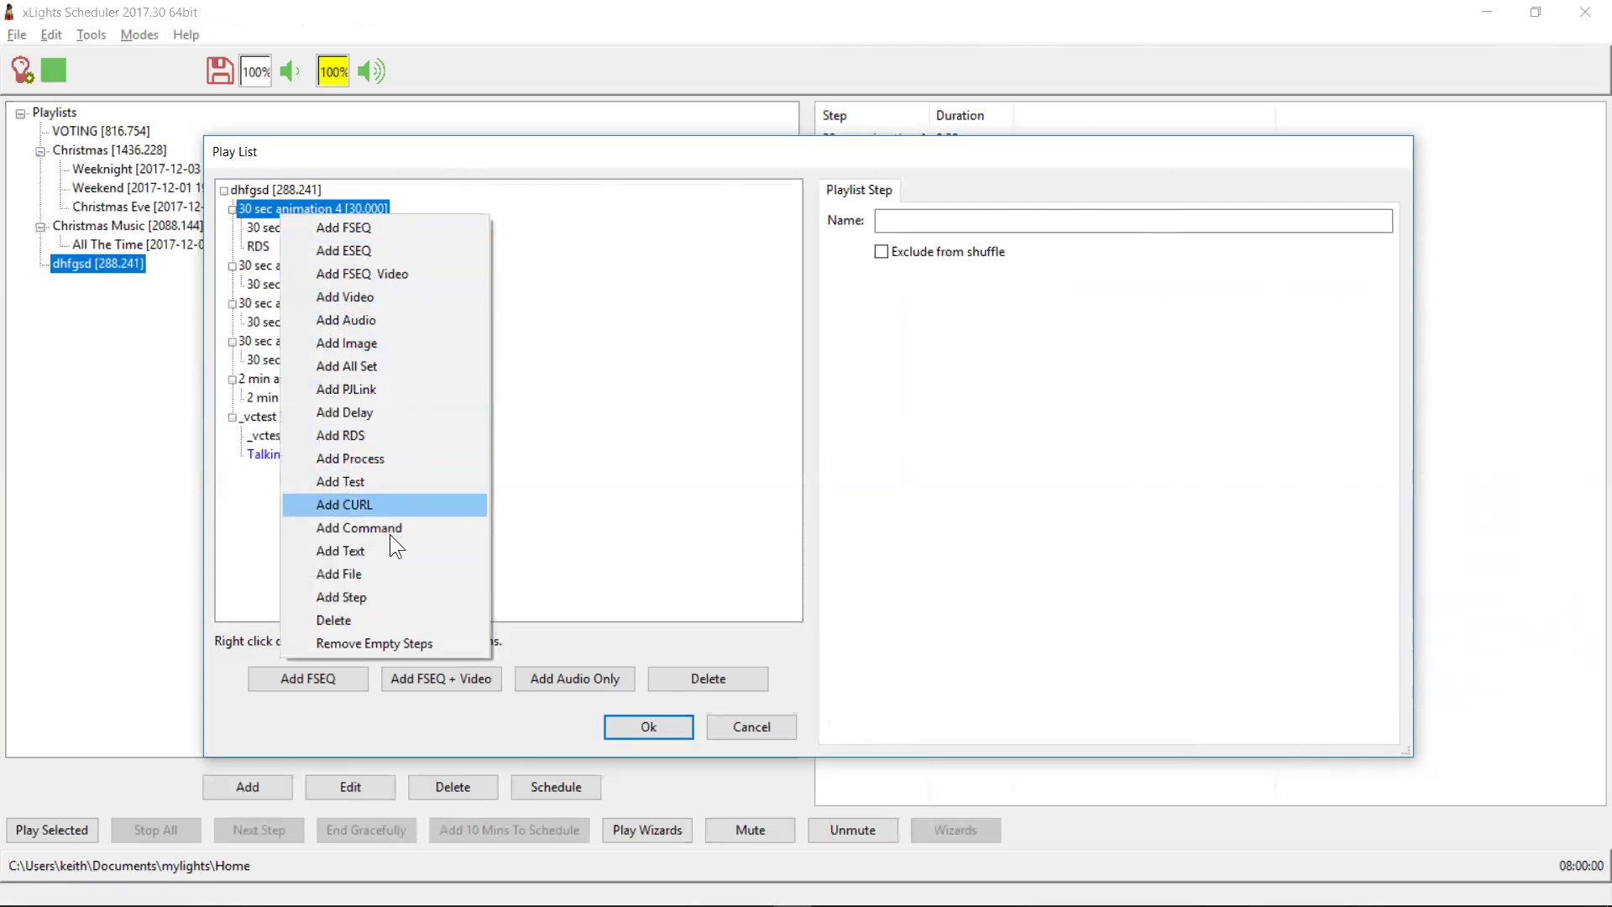
pyautogui.click(746, 734)
pyautogui.click(746, 734)
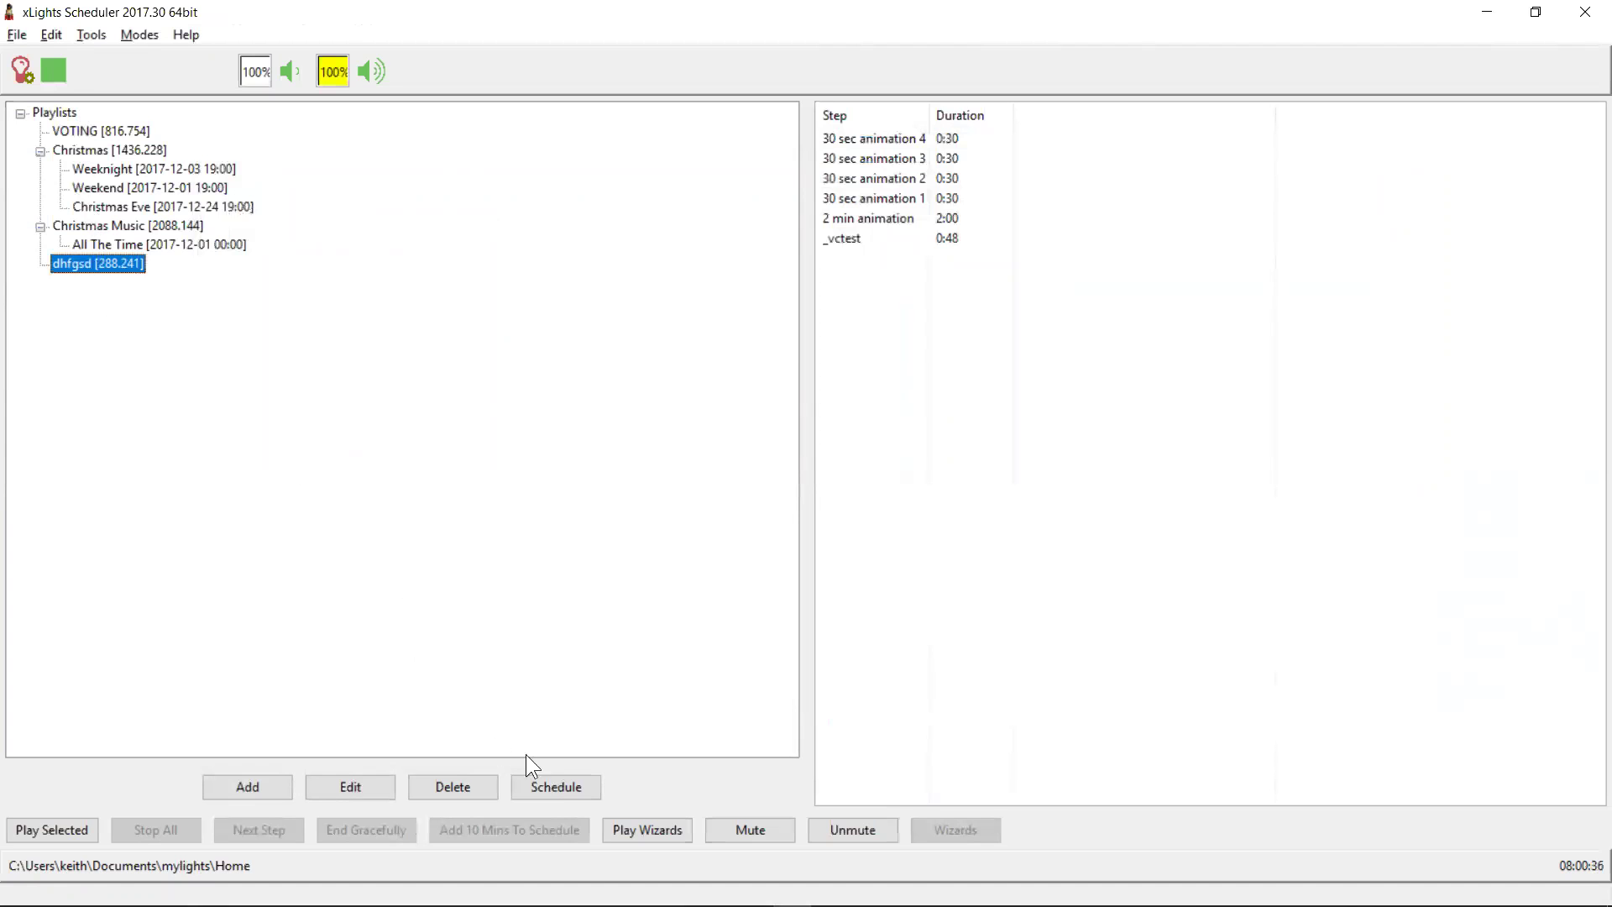
# View the scheduling options for the dhfgsd playlist and leave without scheduling it.
pyautogui.click(569, 785)
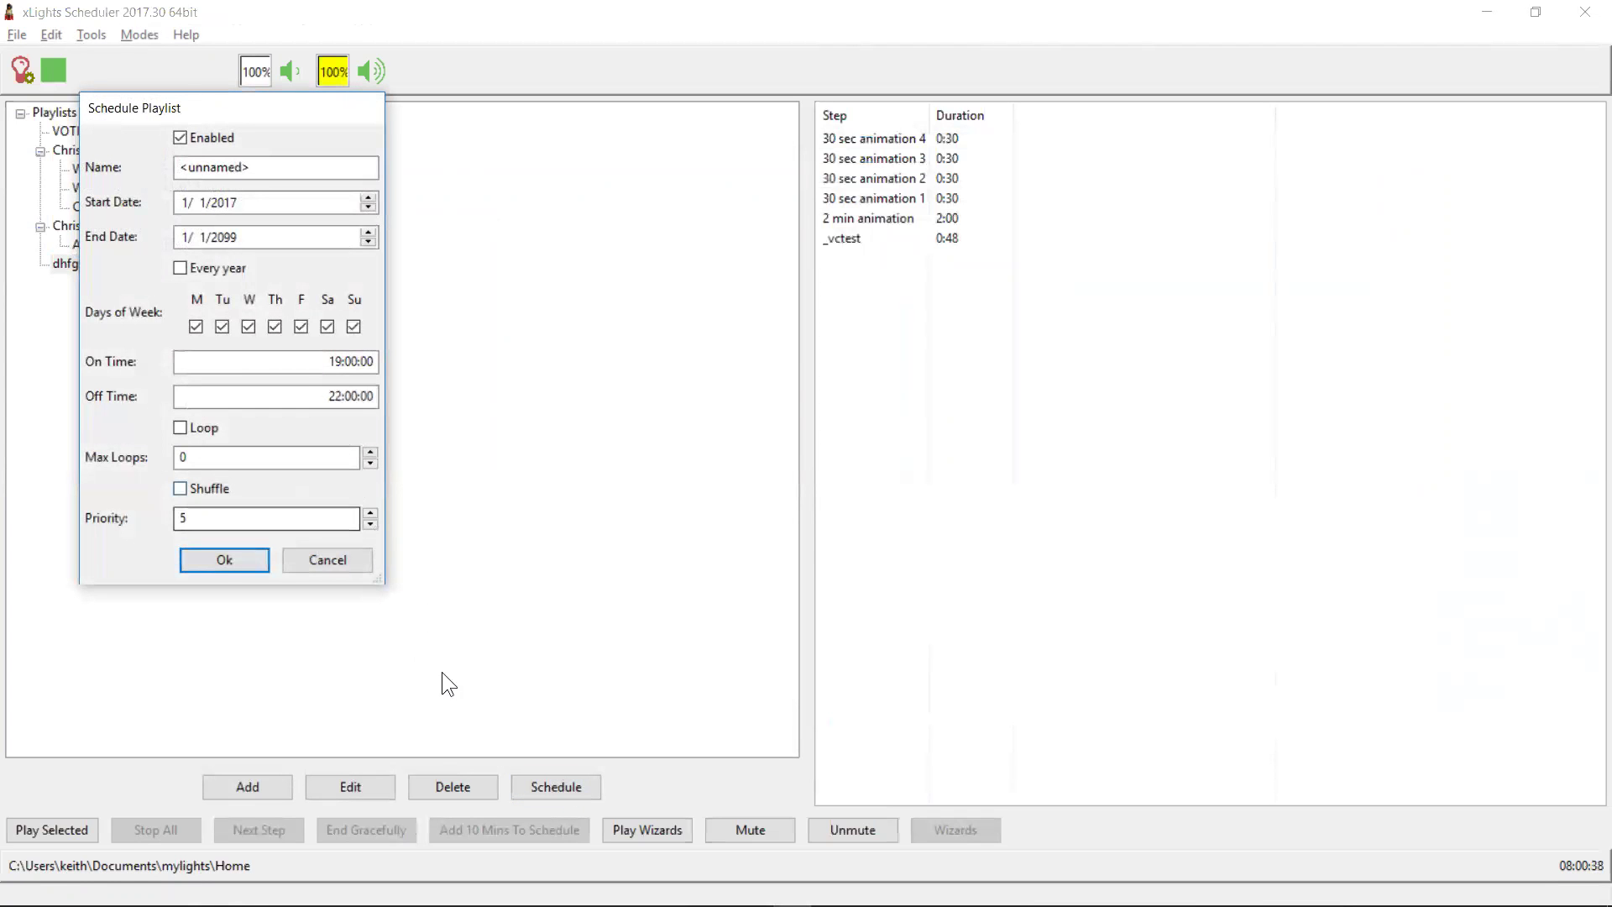
pyautogui.click(313, 560)
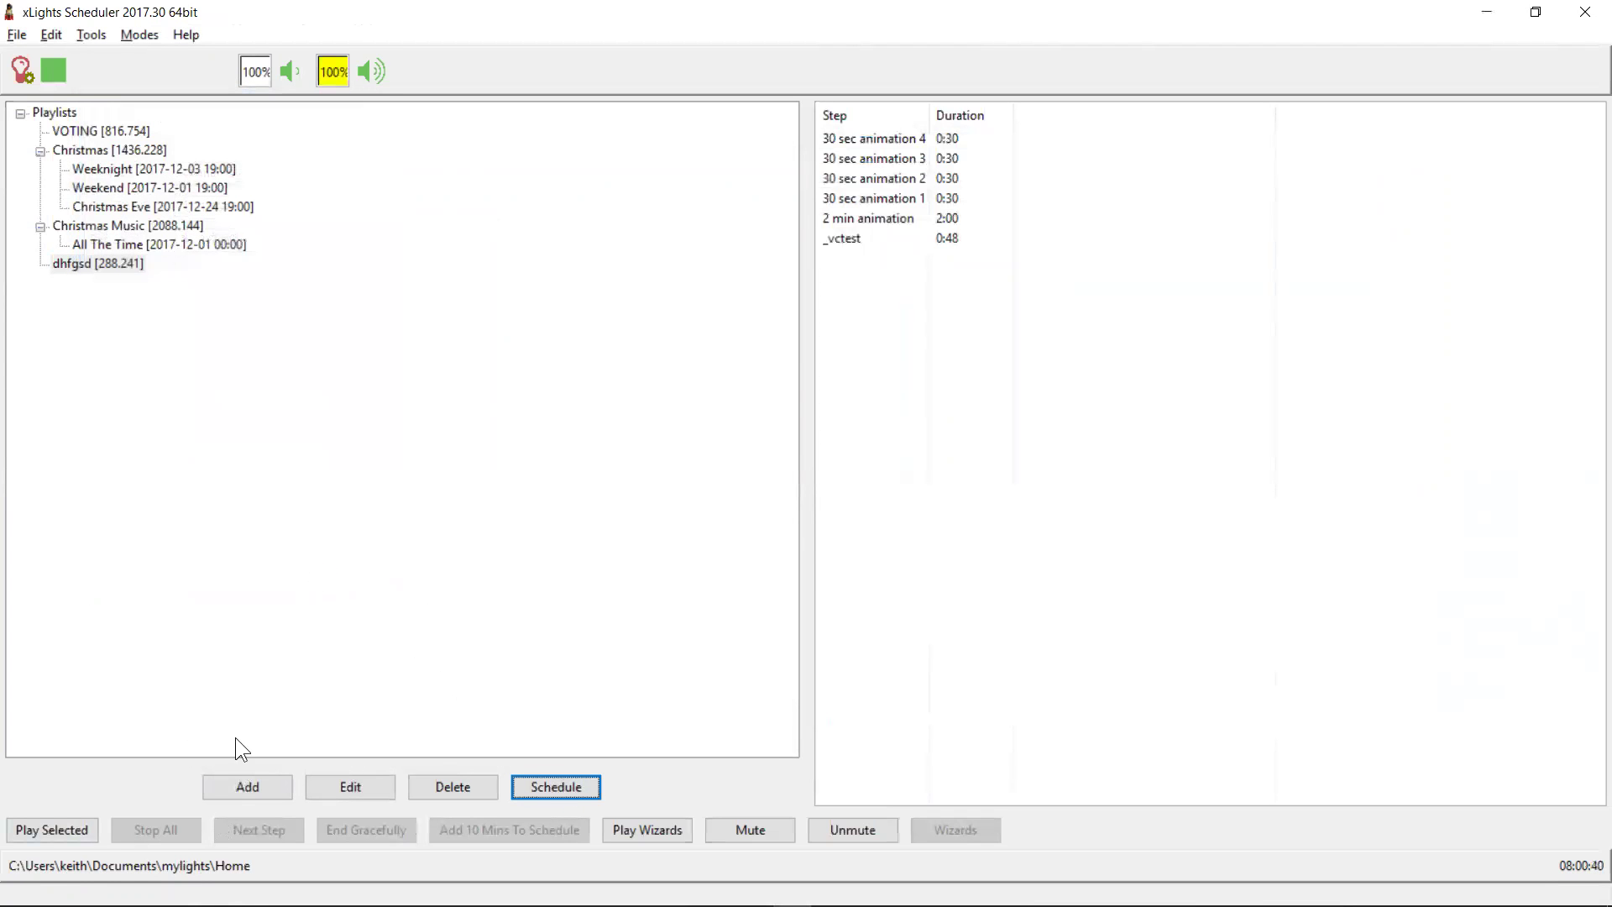
# Create a new advanced playlist and name it Test.
pyautogui.rightClick(110, 261)
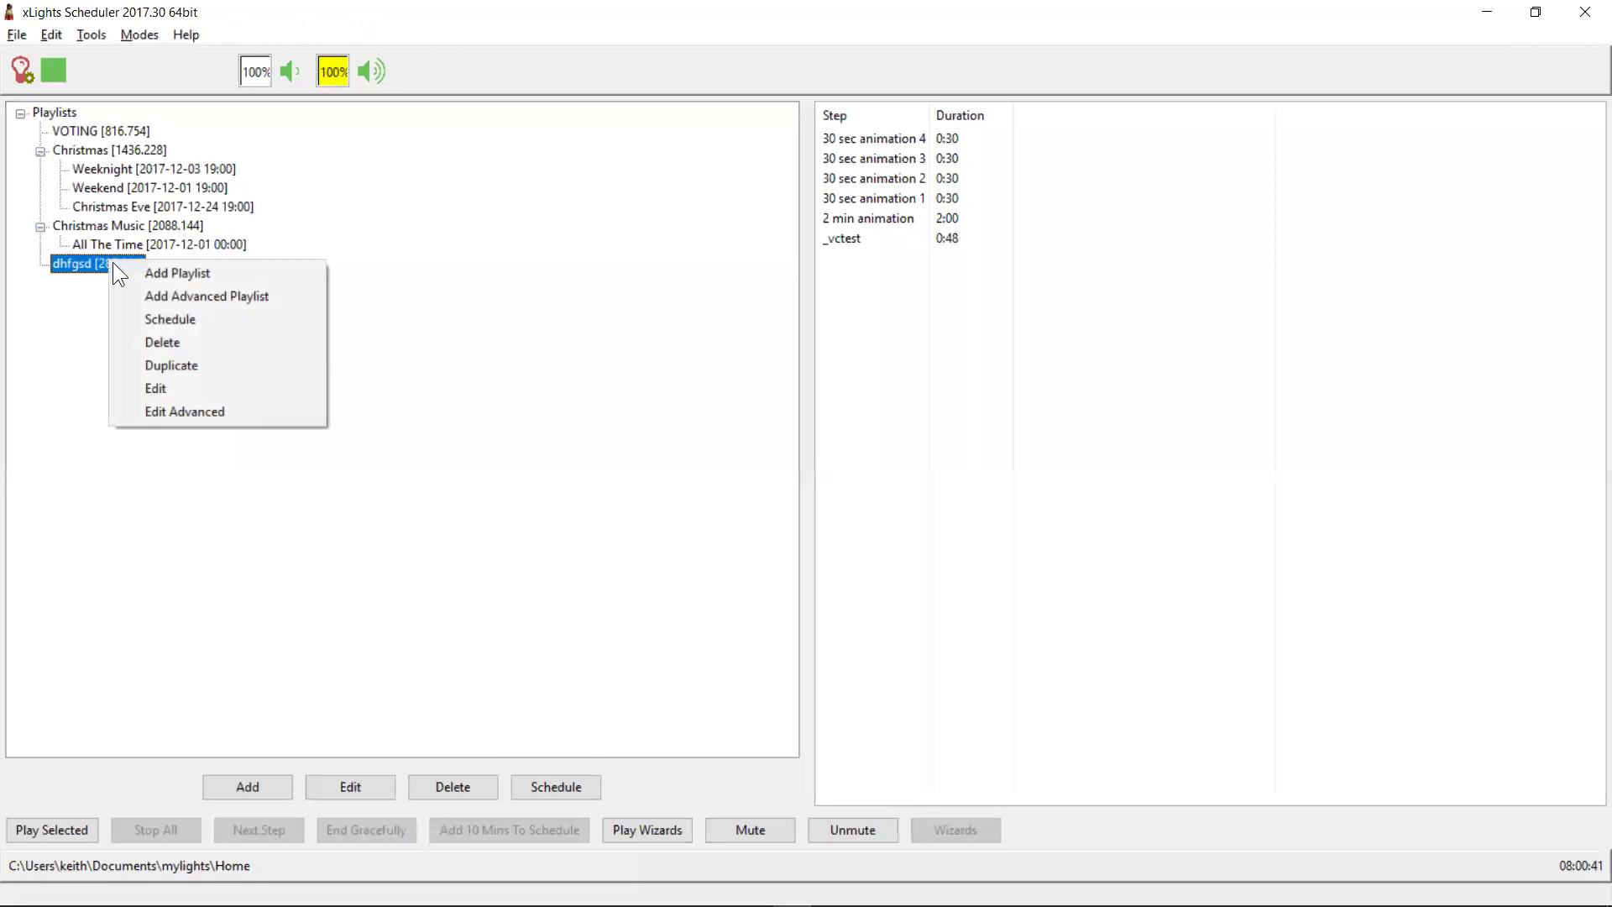
pyautogui.click(183, 297)
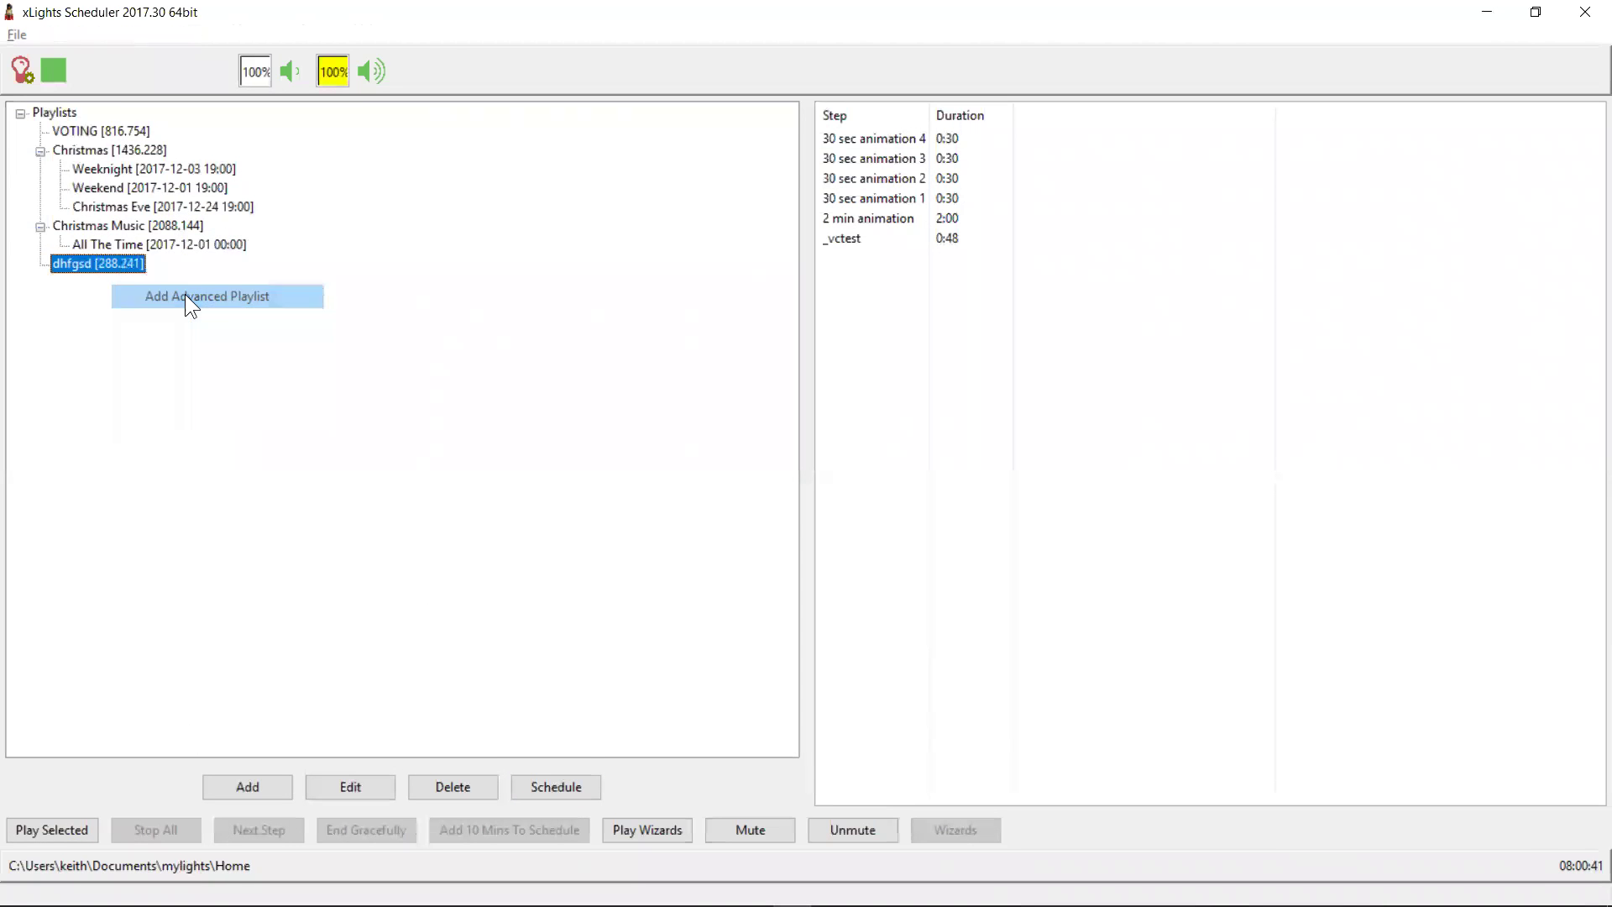
pyautogui.moveTo(968, 219); pyautogui.dragTo(841, 223)
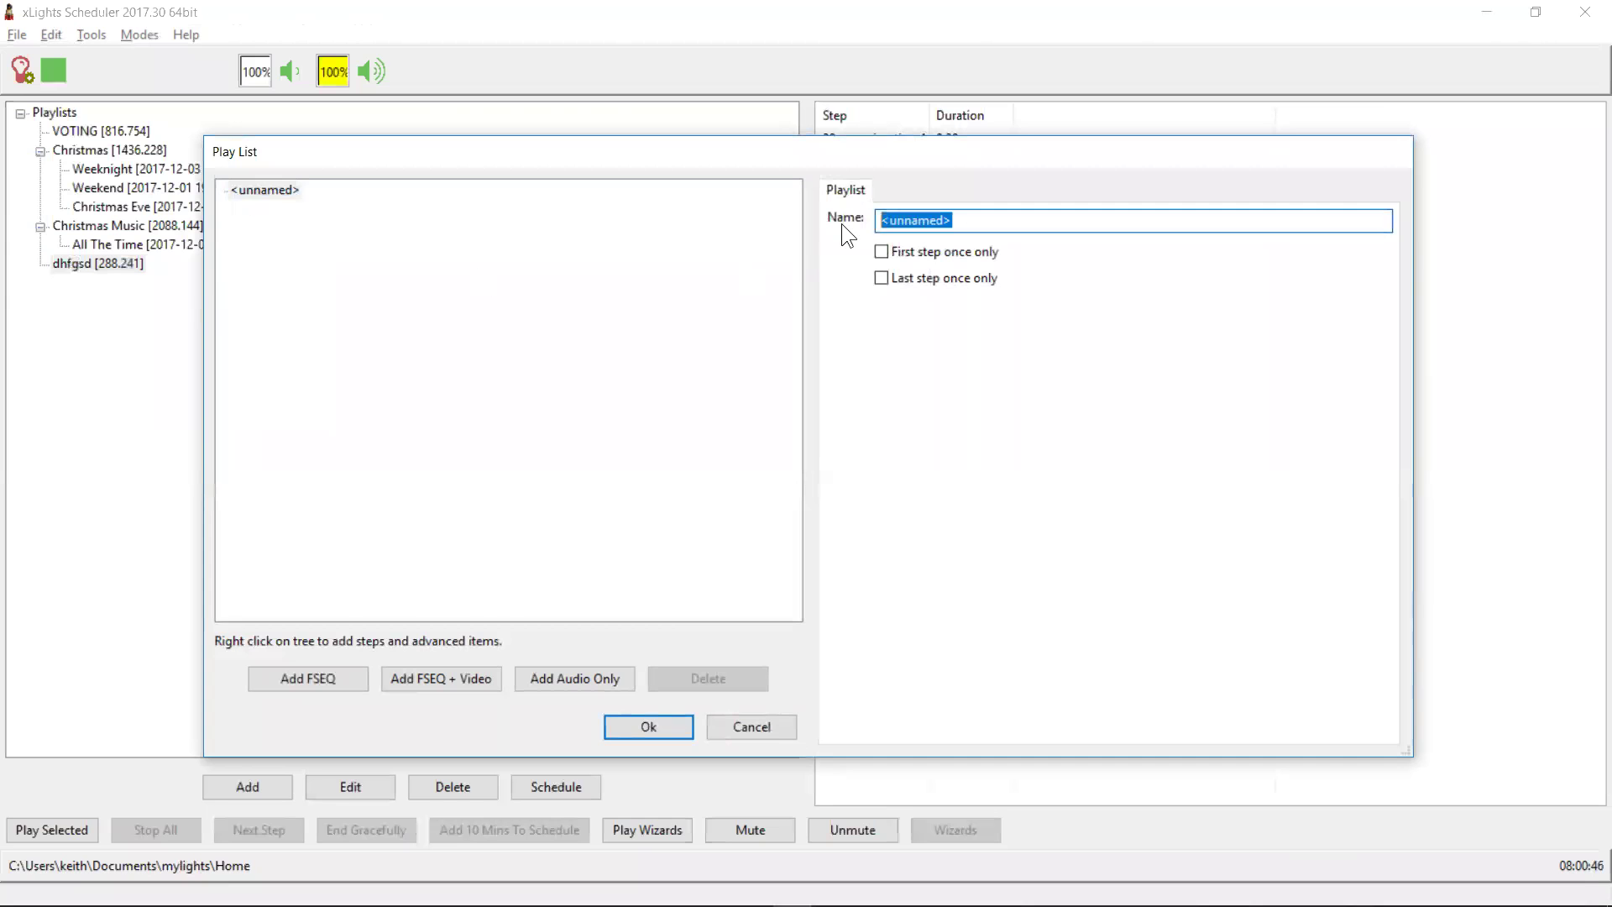
pyautogui.write('Test')
pyautogui.press('Tab')
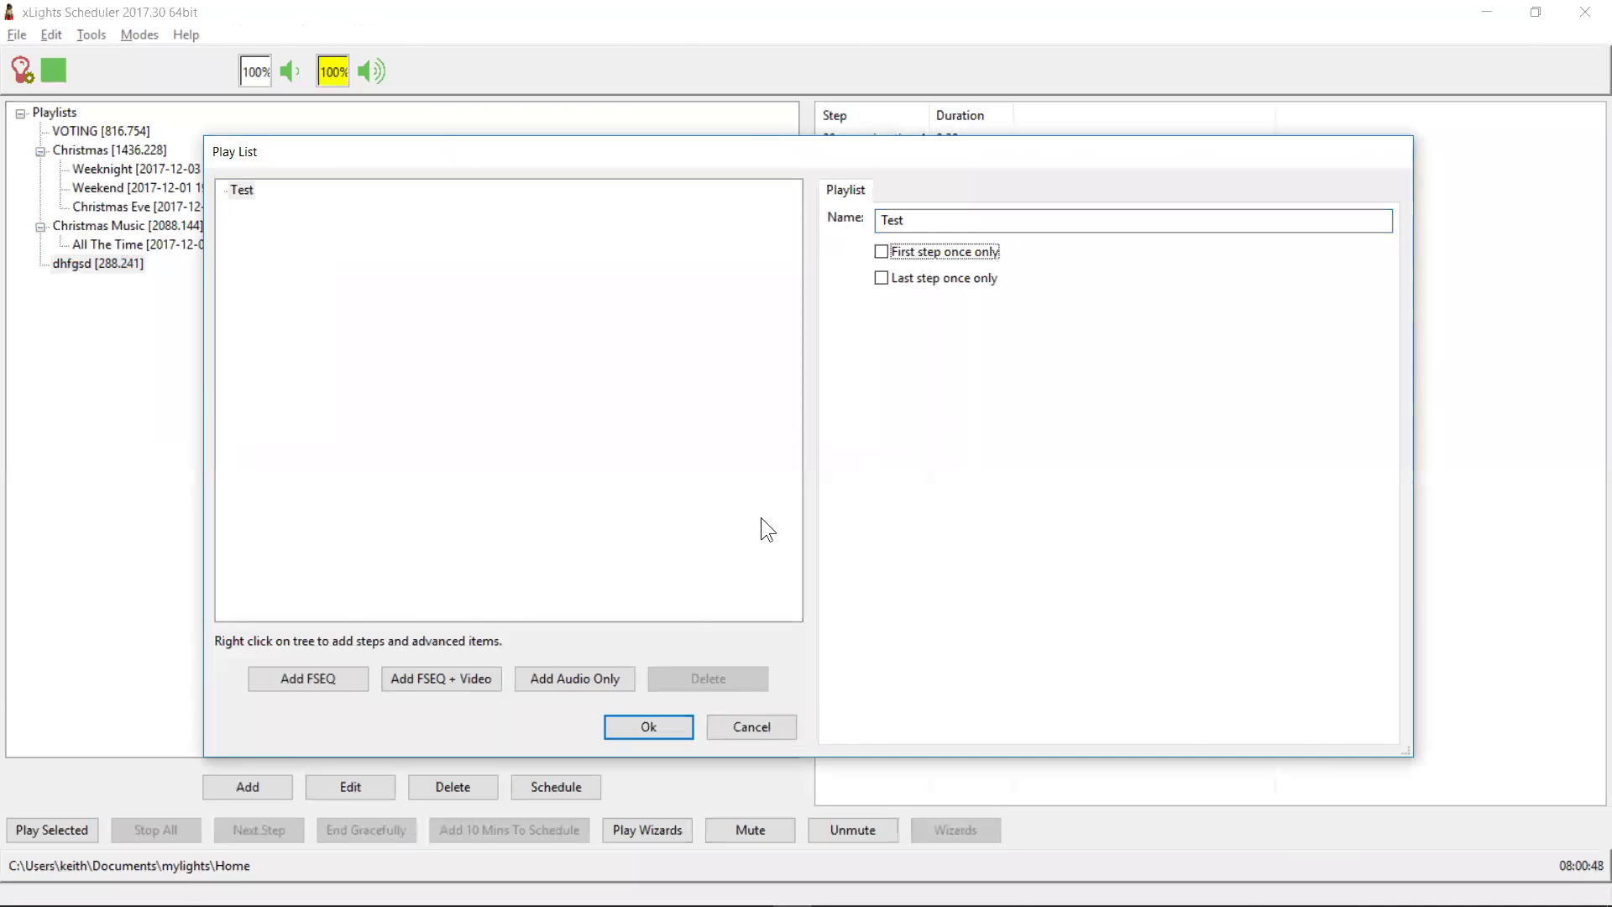
# Add a test item to the Test playlist and set its mode to A-B-C.
pyautogui.rightClick(246, 190)
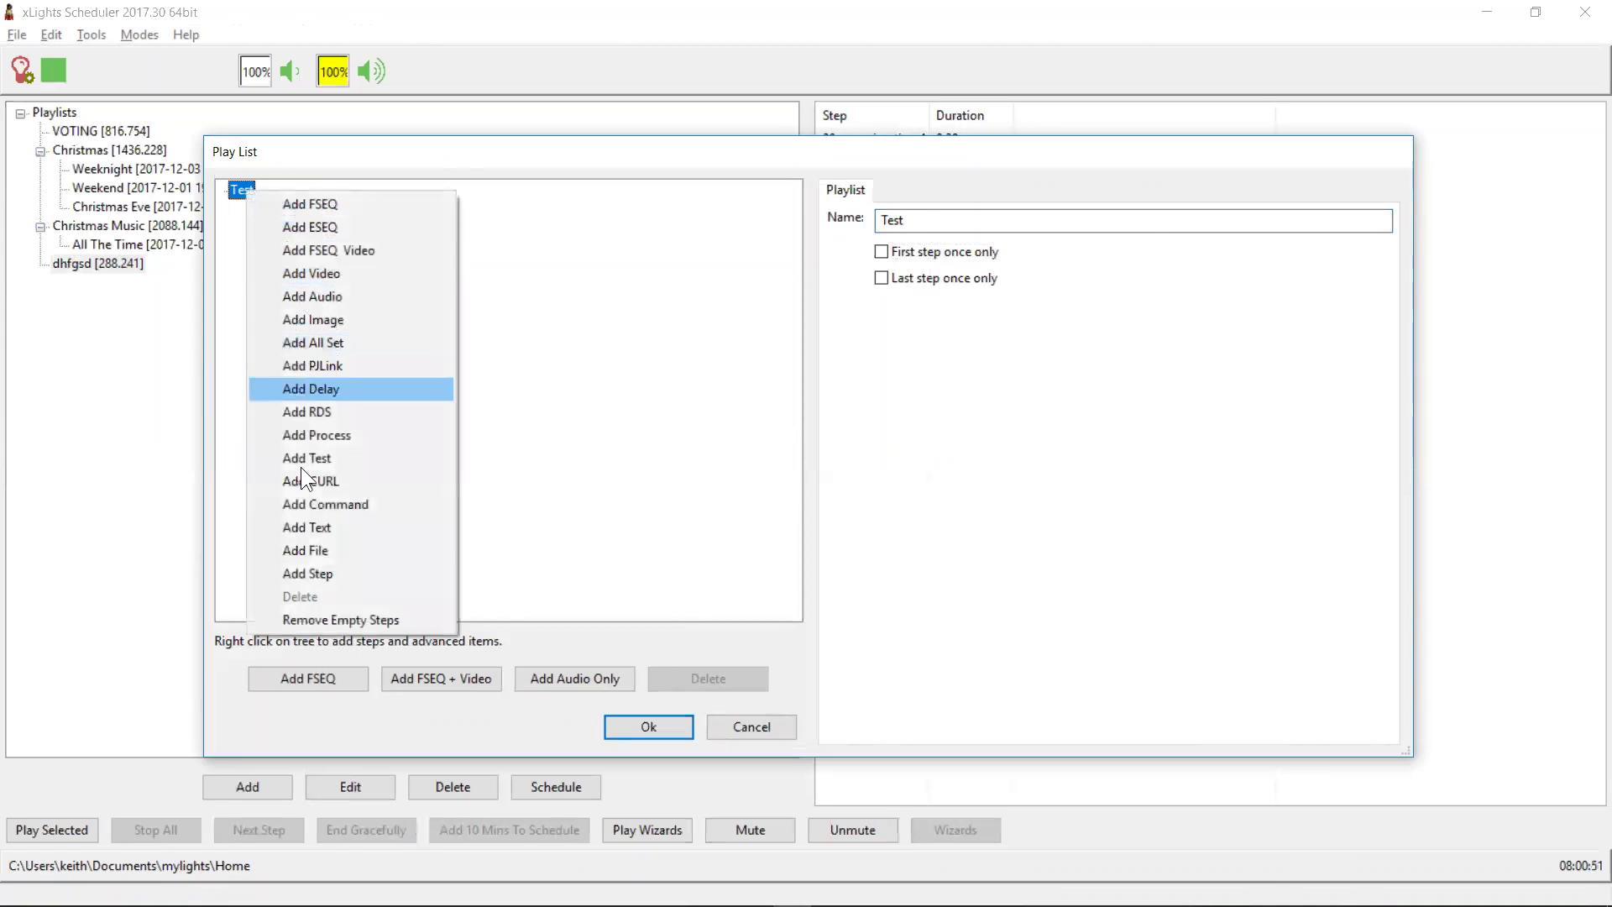
pyautogui.click(324, 462)
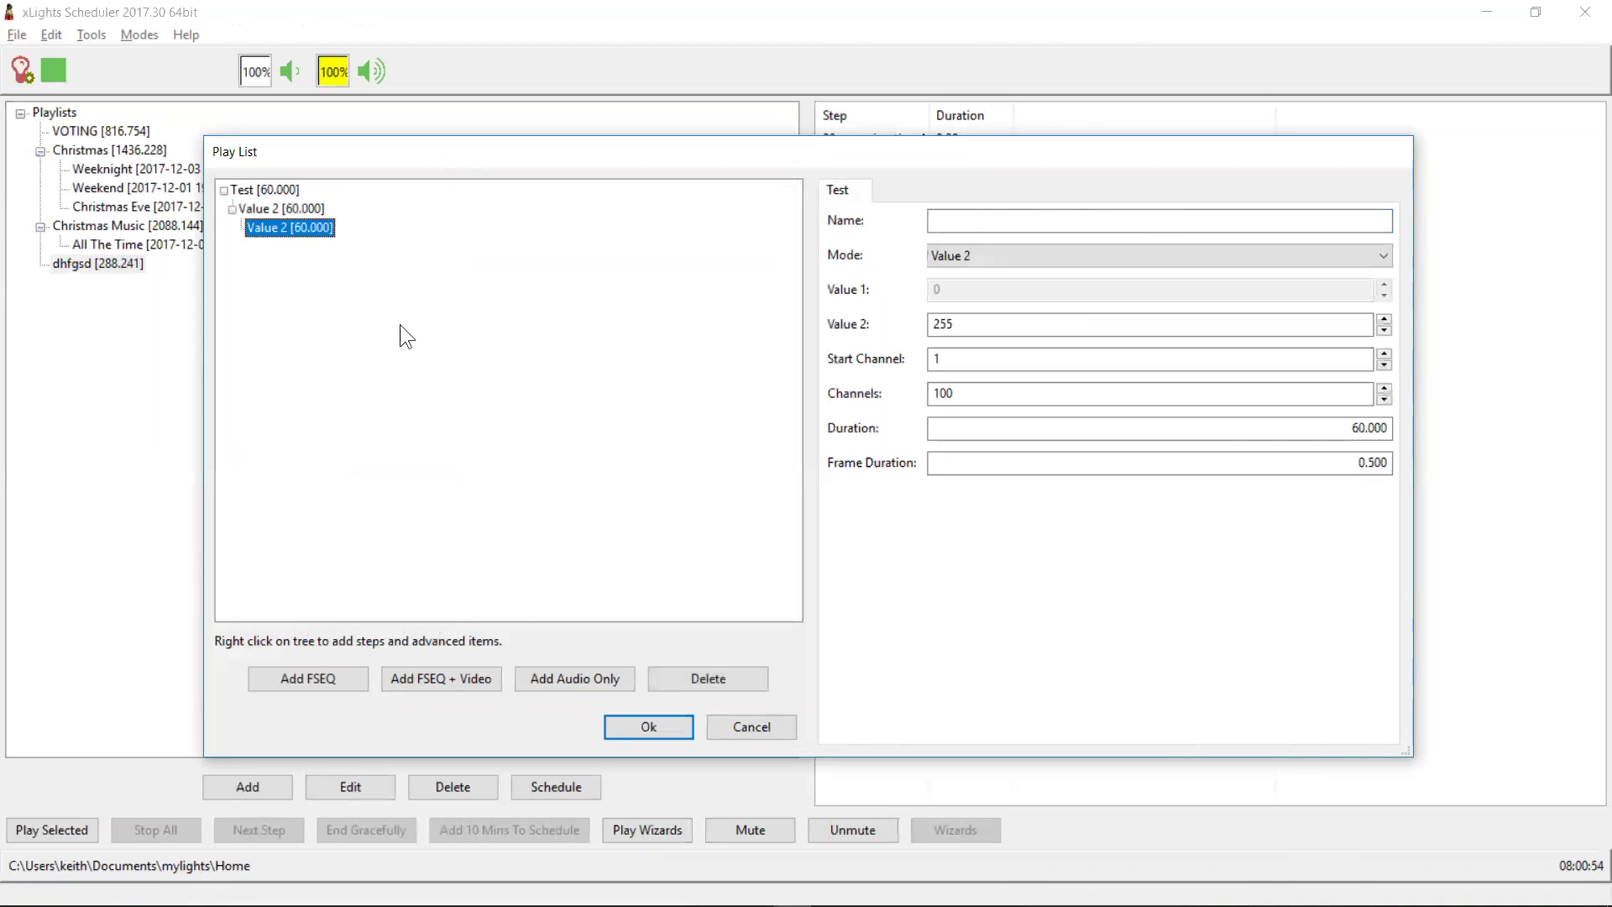
pyautogui.click(1112, 253)
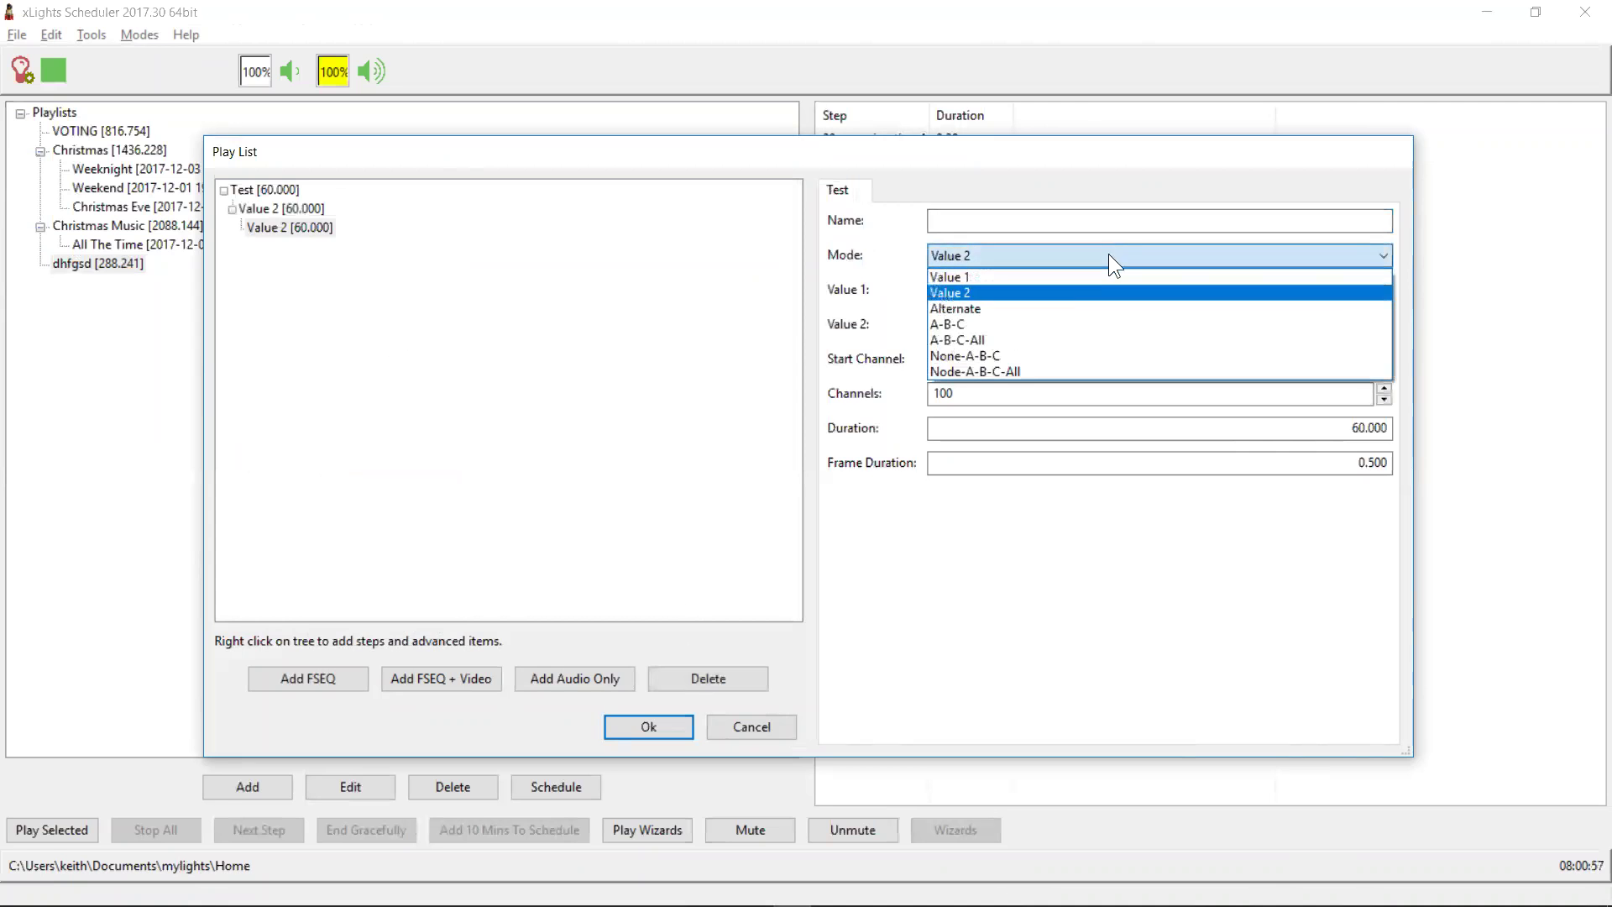
pyautogui.click(973, 323)
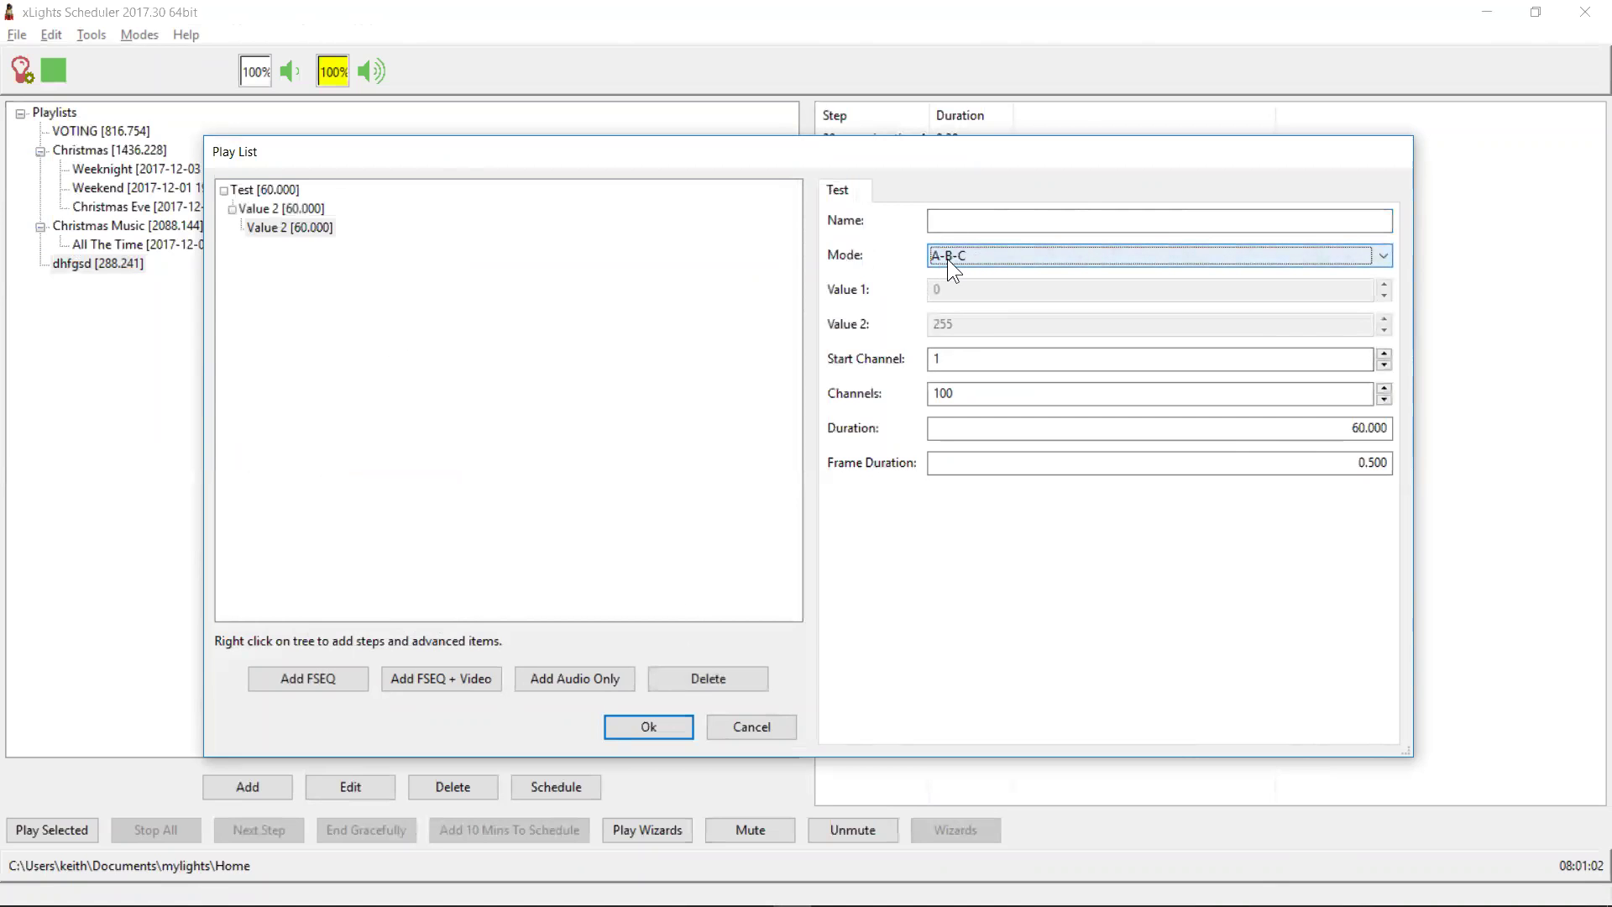
# Set the test item's channel count to the 54688 maximum by entering 60000, and save the Test playlist.
pyautogui.click(971, 400)
pyautogui.doubleClick(971, 400)
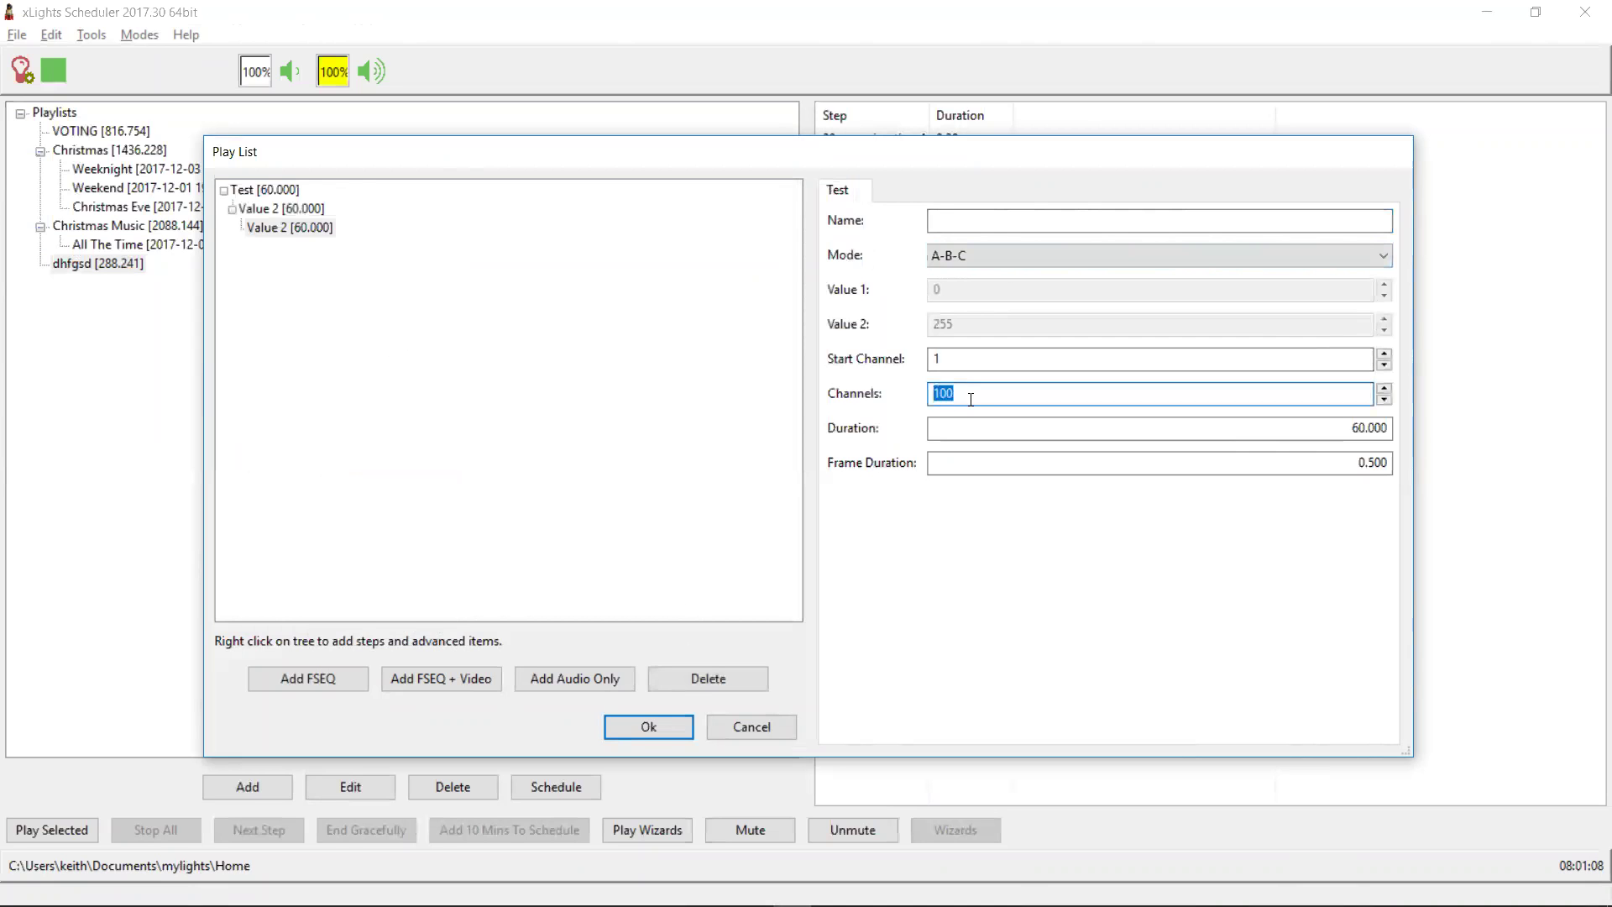
pyautogui.write('60000')
pyautogui.press('Tab')
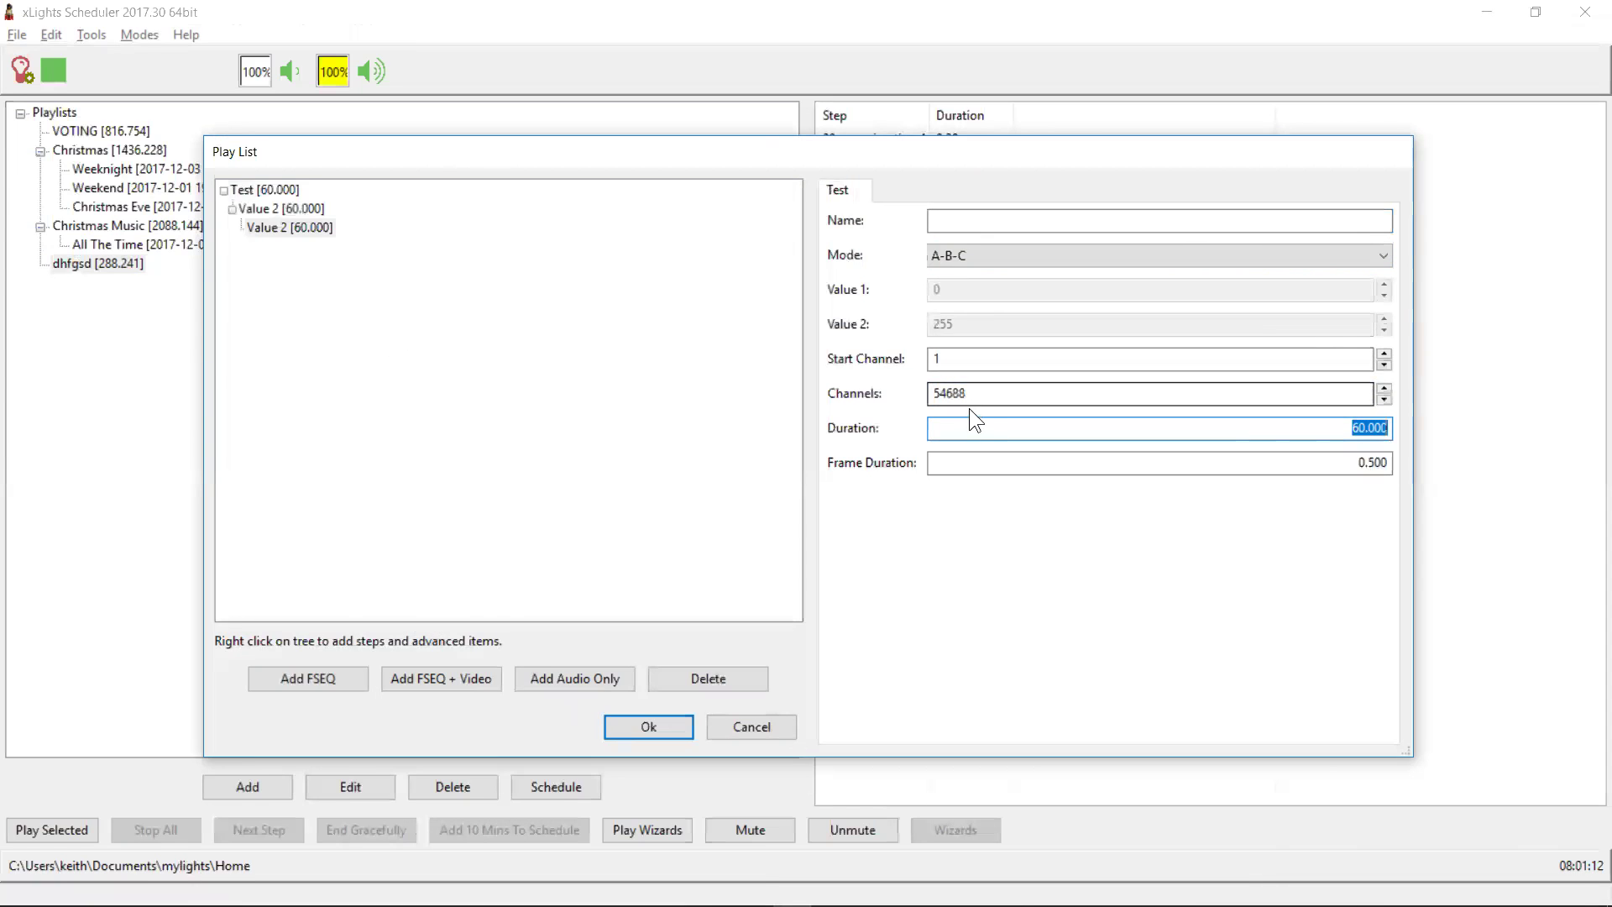
pyautogui.click(982, 392)
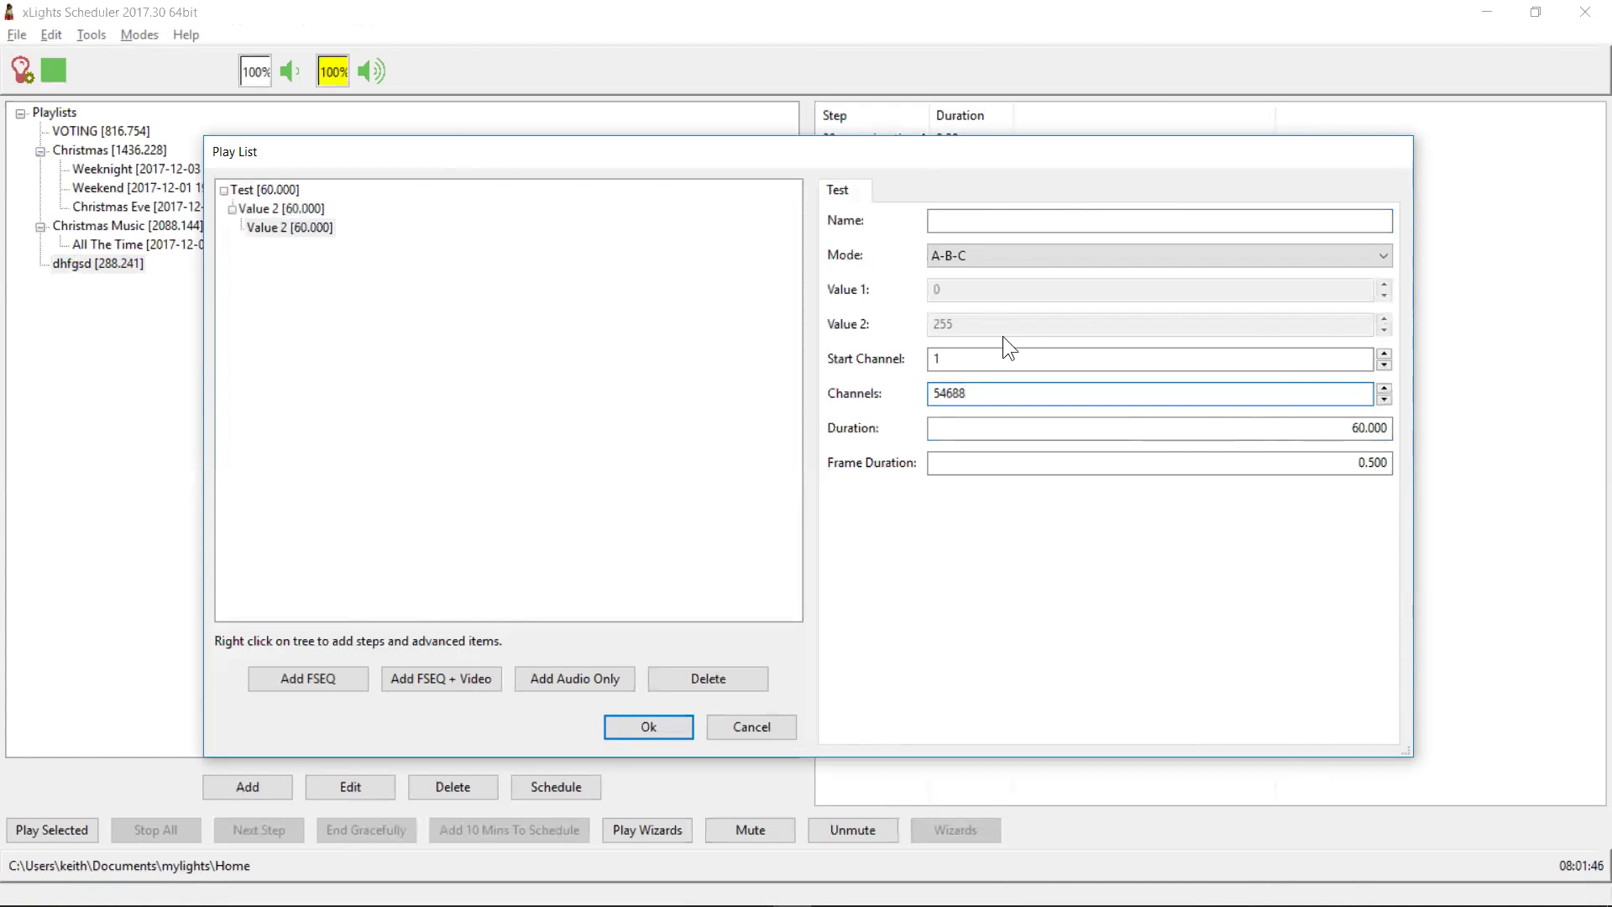
pyautogui.click(1314, 427)
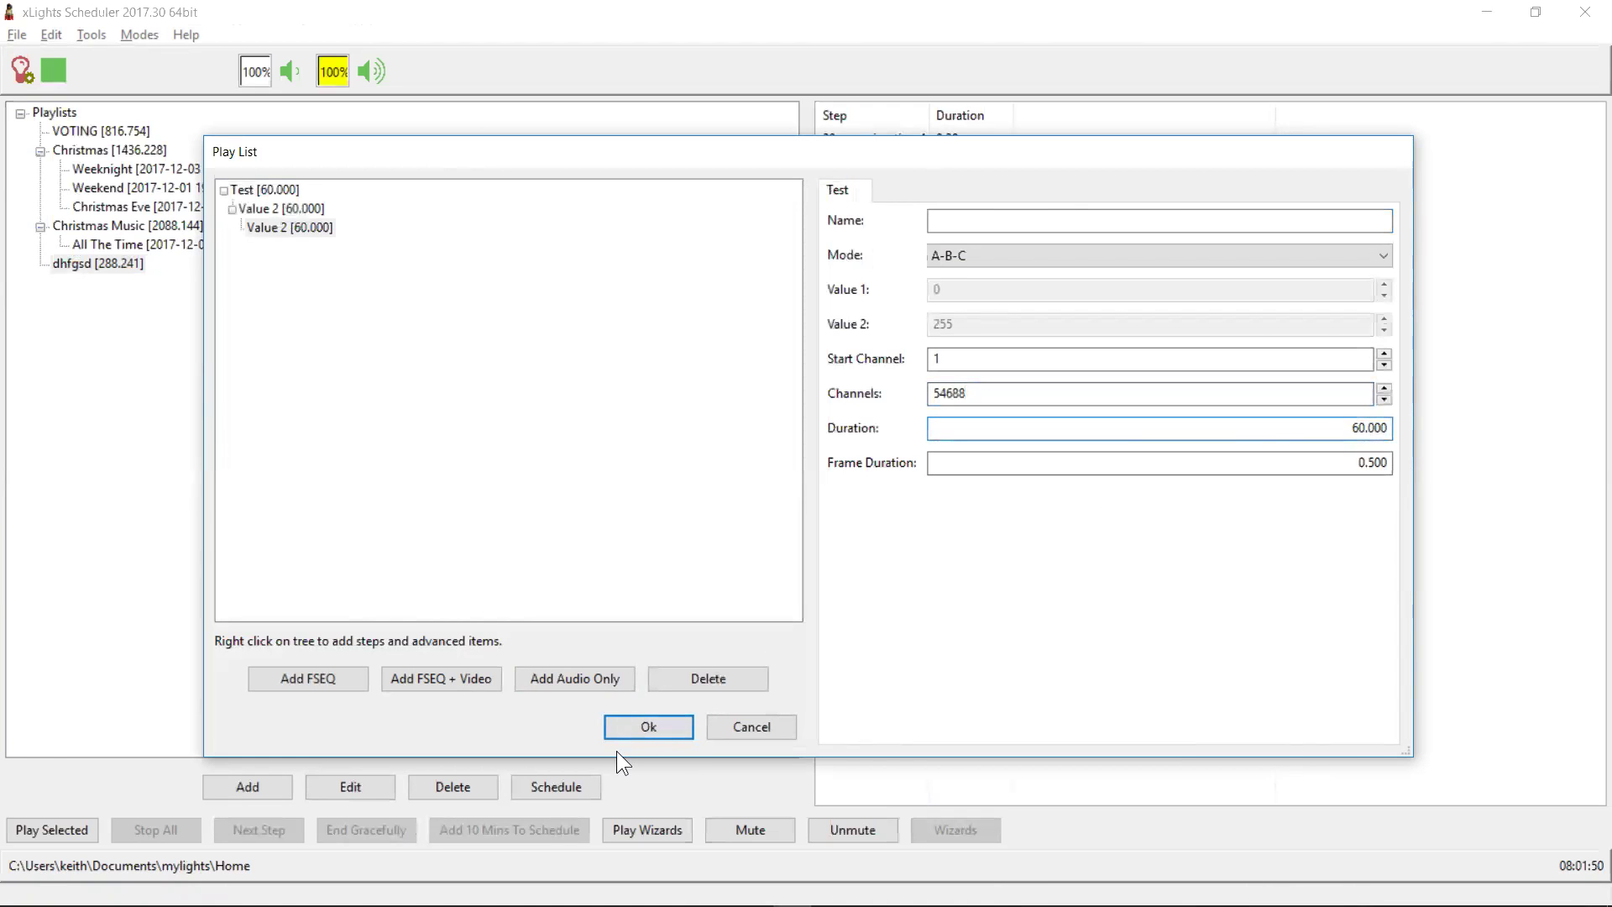
pyautogui.click(643, 727)
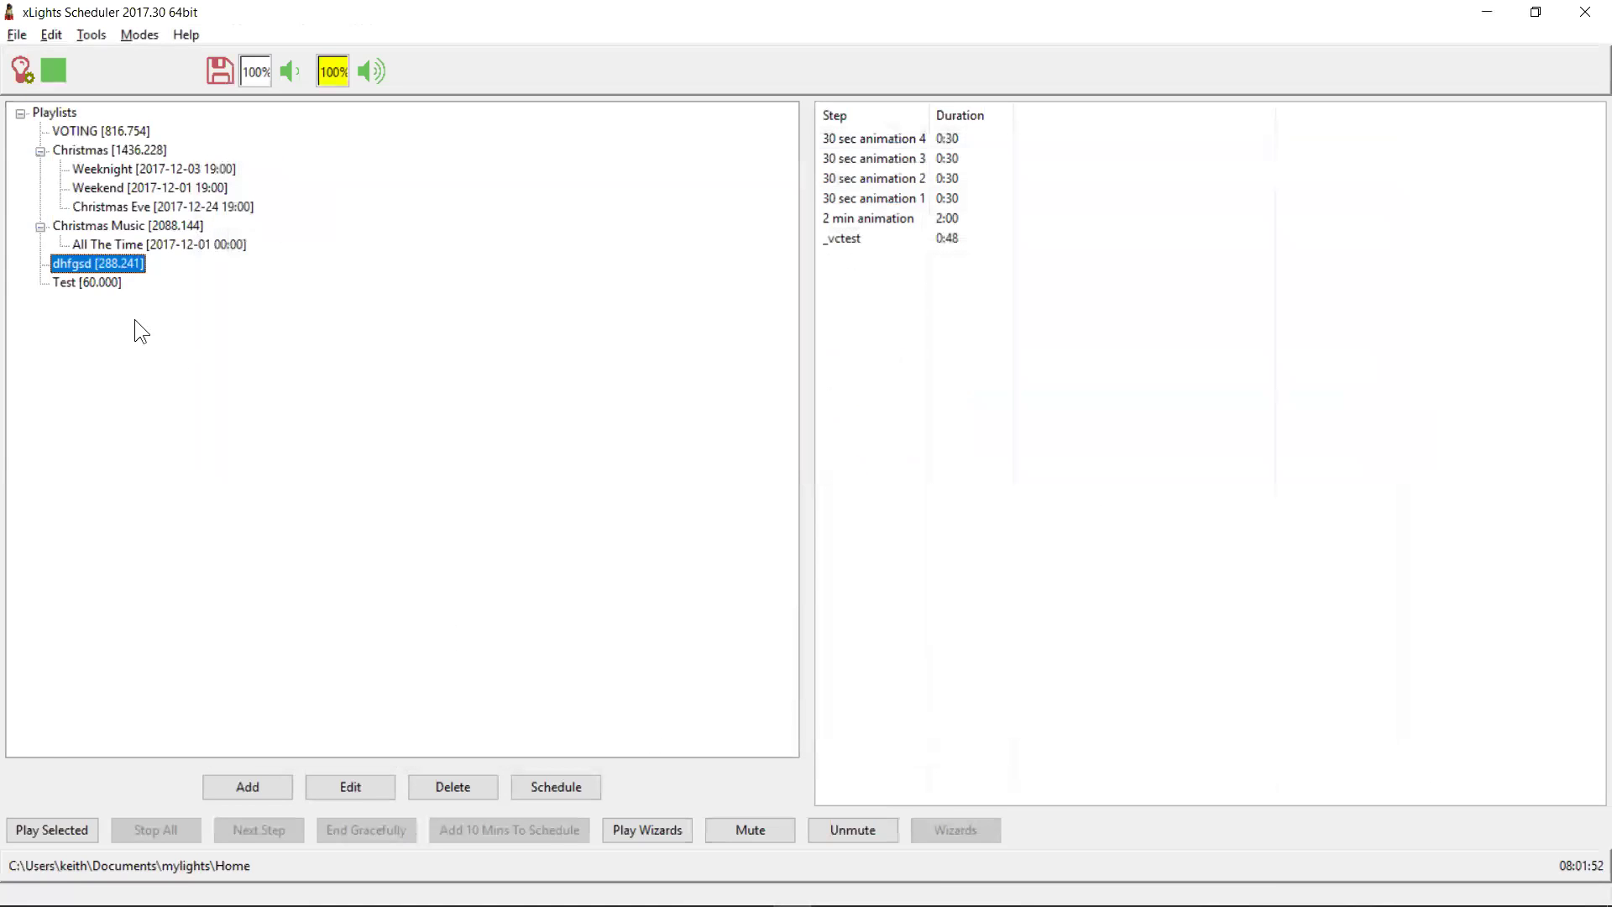
# Start a new schedule for the Test playlist and set its on time to 18:30:00.
pyautogui.click(101, 285)
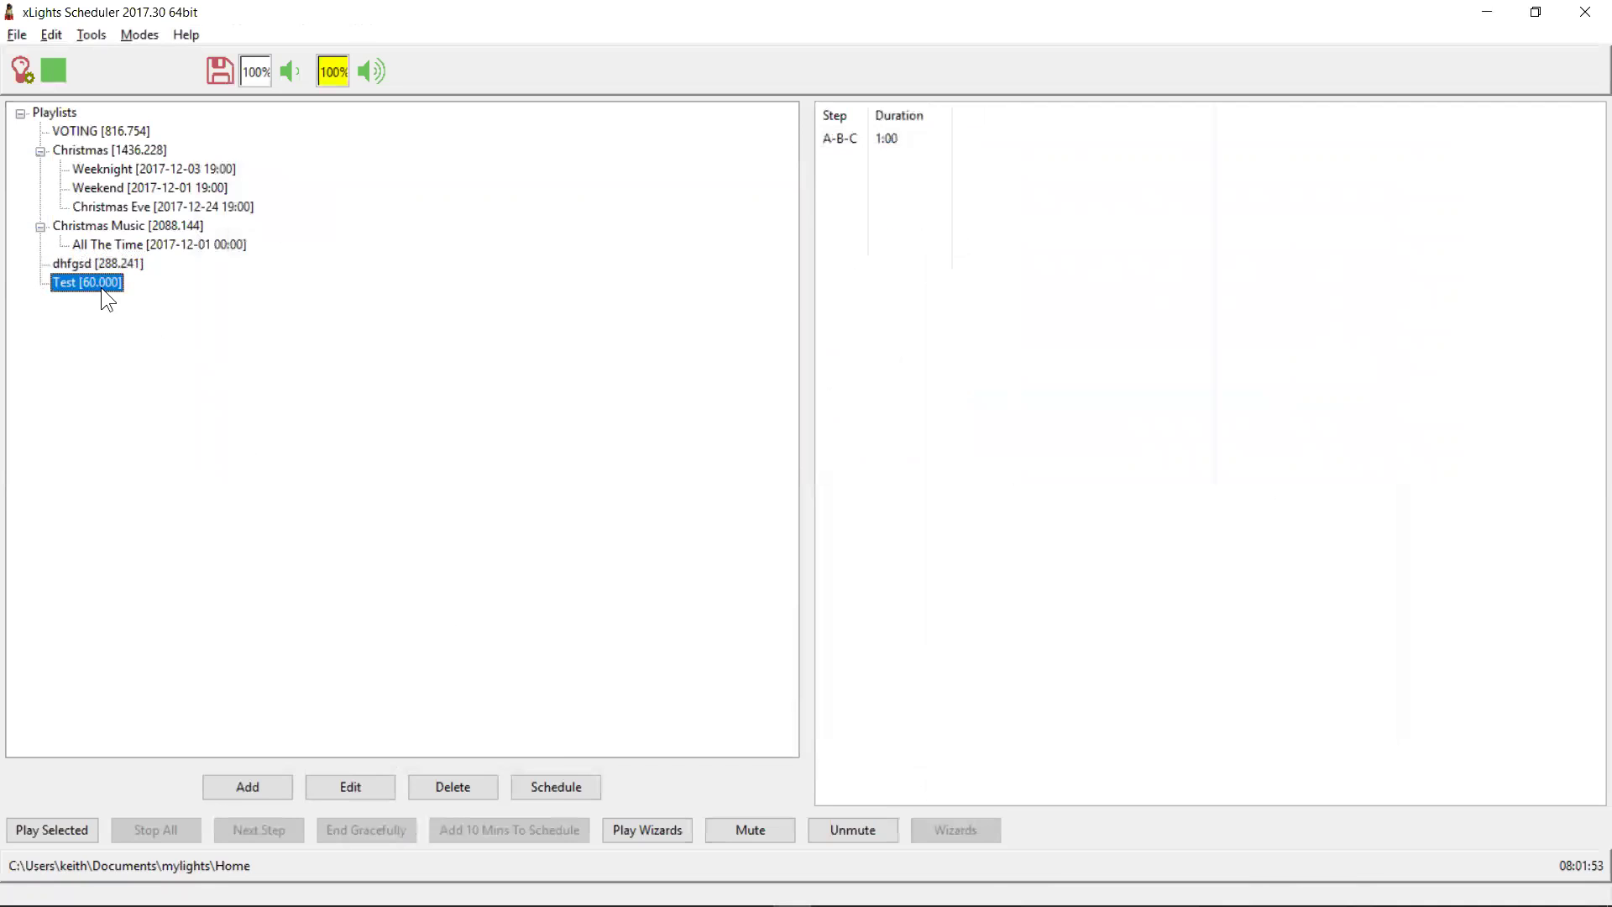
pyautogui.click(550, 792)
pyautogui.click(327, 364)
pyautogui.hotkey('shift', 'Right')
pyautogui.hotkey('shift', 'Right')
pyautogui.press('Right')
pyautogui.press('Left')
pyautogui.hotkey('shift', 'Right')
pyautogui.write('8')
pyautogui.hotkey('shift', 'Right')
pyautogui.write('3')
pyautogui.press('Tab')
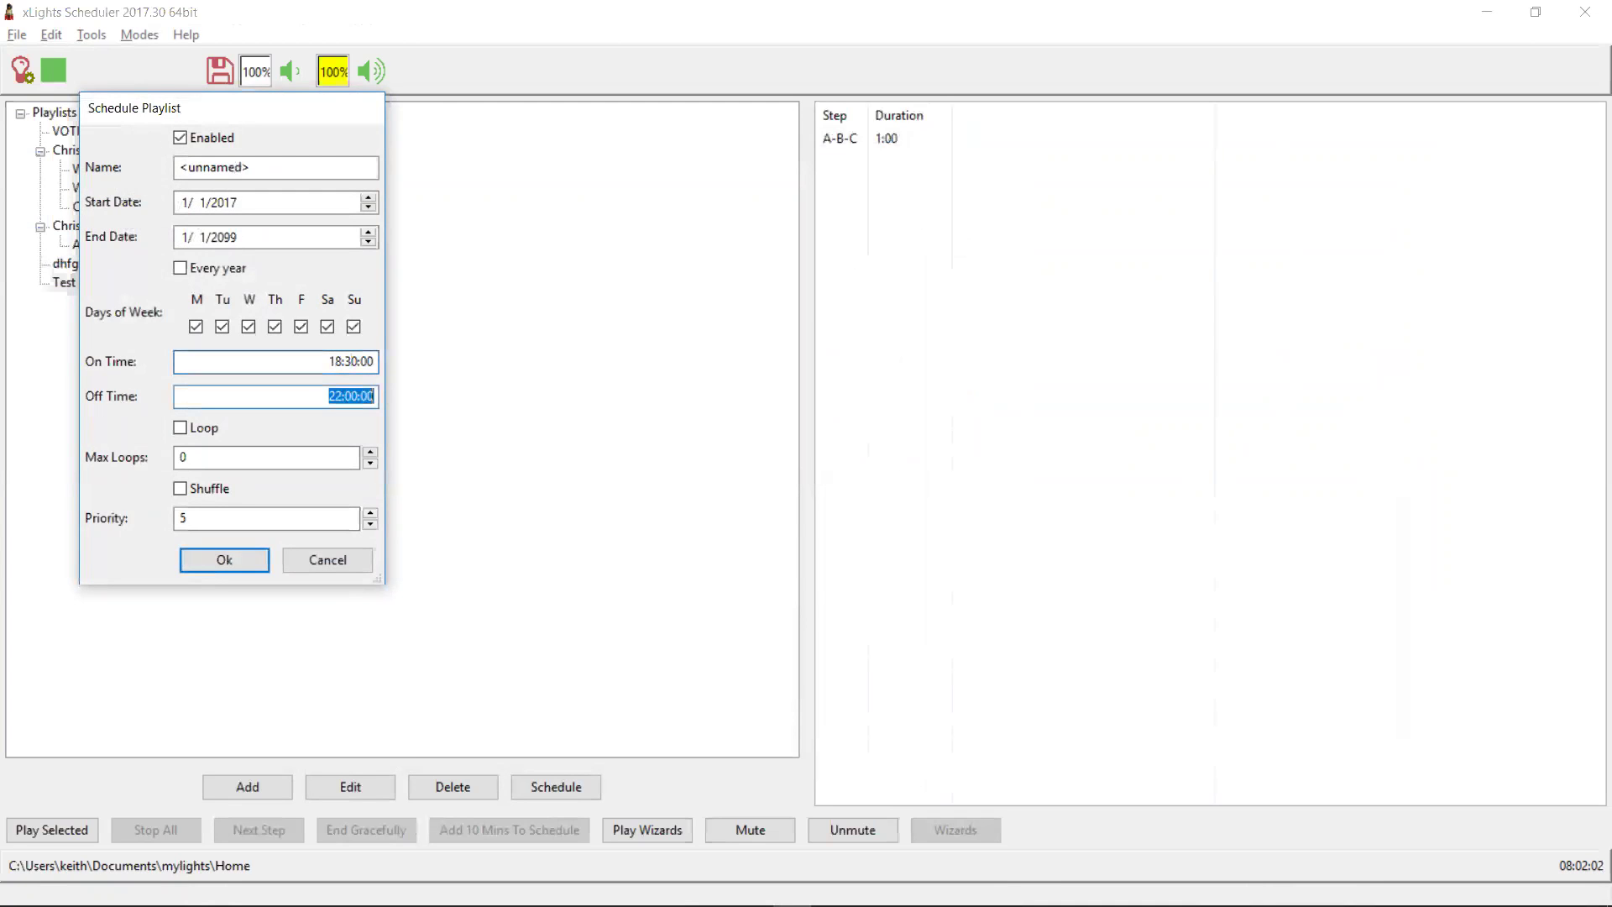
# Set the schedule's off time to 19:00:00, enable looping and yearly repetition, and save the schedule.
pyautogui.press('Home')
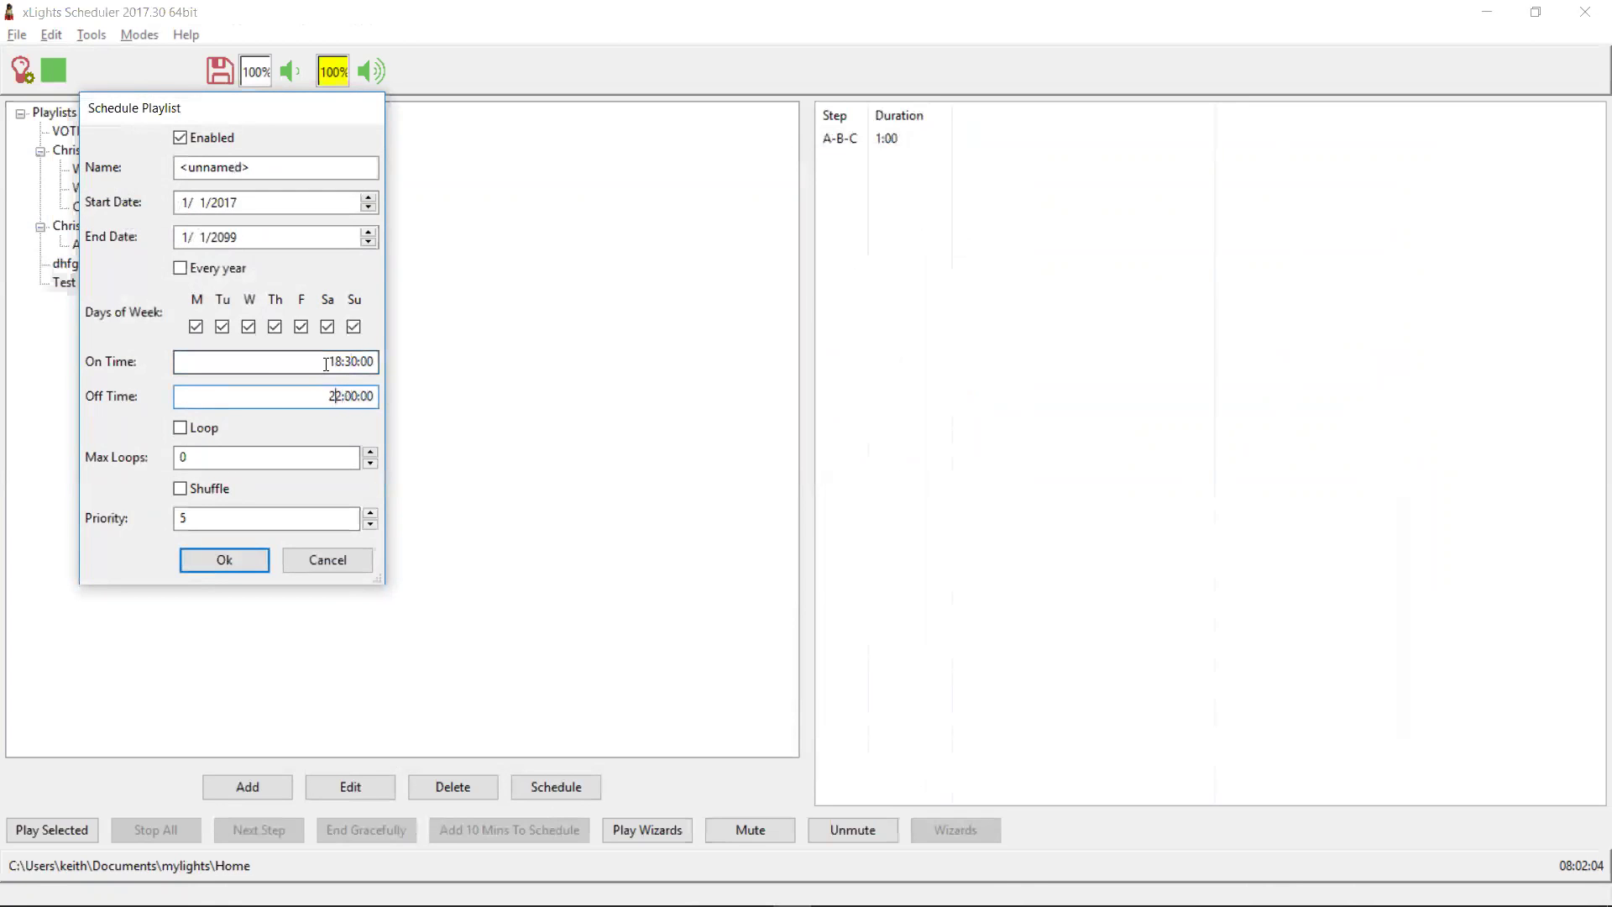
pyautogui.hotkey('shift', 'Right')
pyautogui.write('19')
pyautogui.click(206, 428)
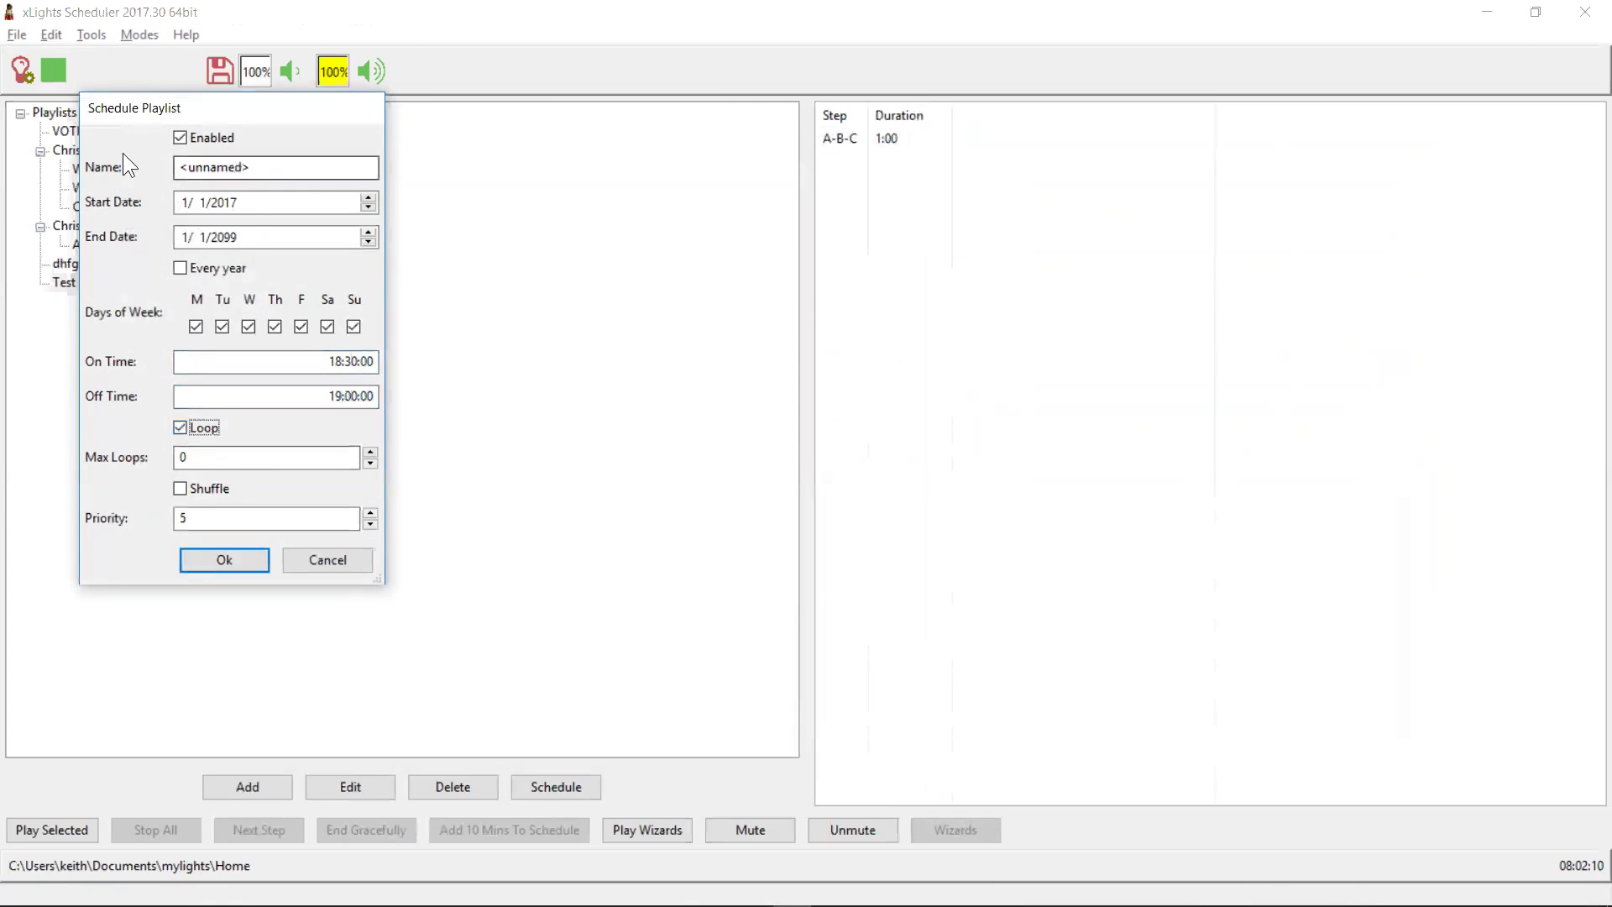
pyautogui.click(176, 270)
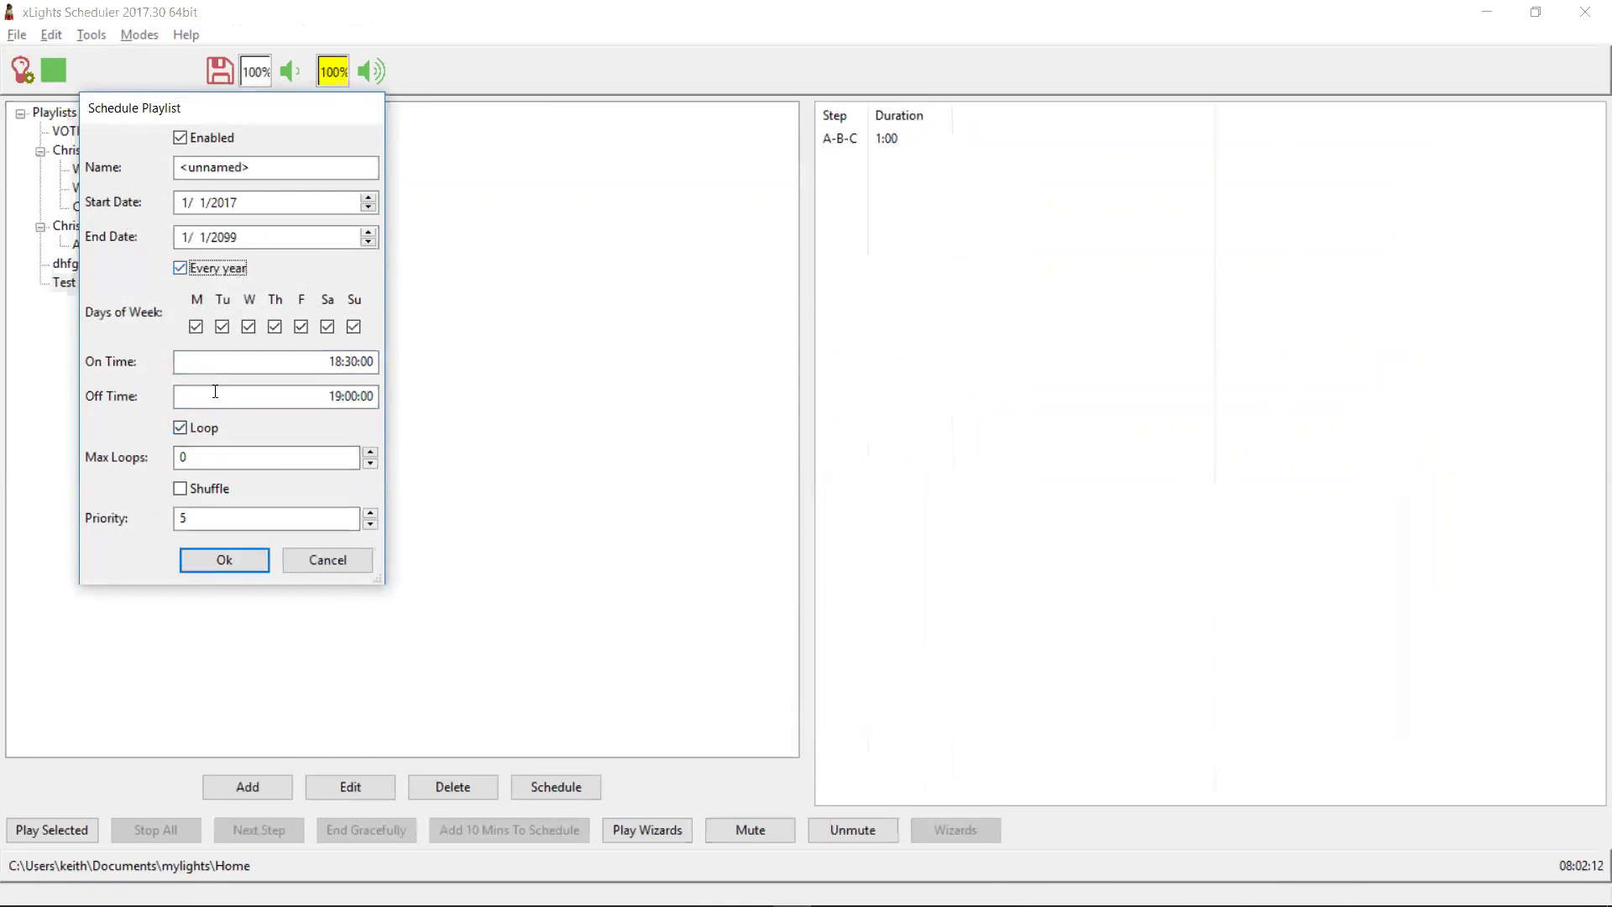
pyautogui.click(218, 559)
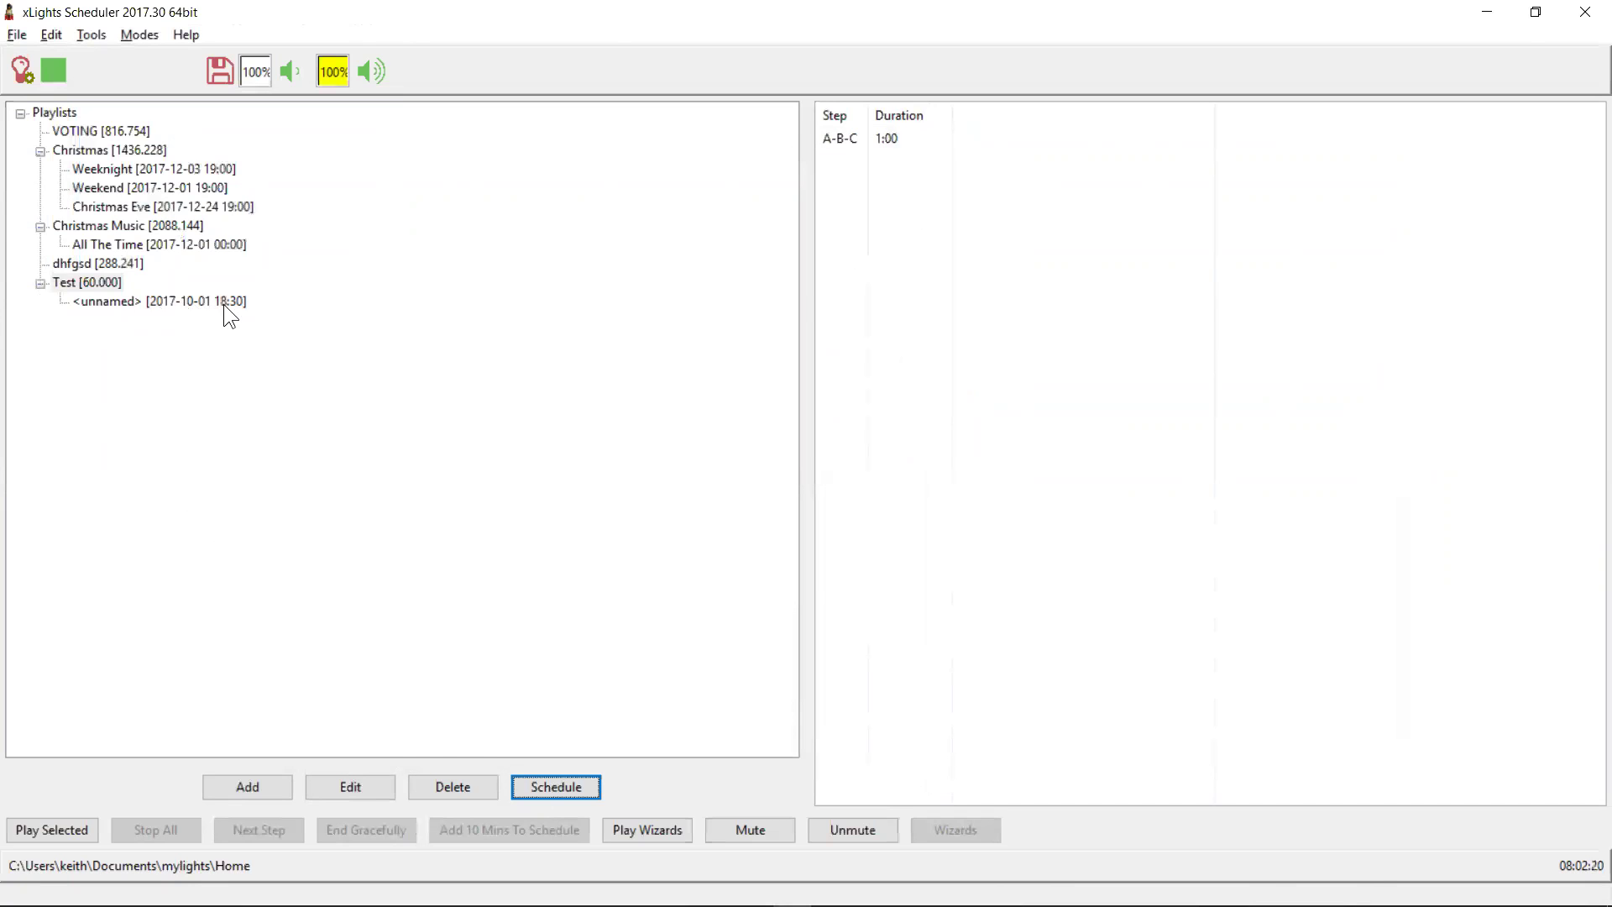
# Review the Test playlist's unnamed schedule and leave its settings without saving.
pyautogui.click(135, 303)
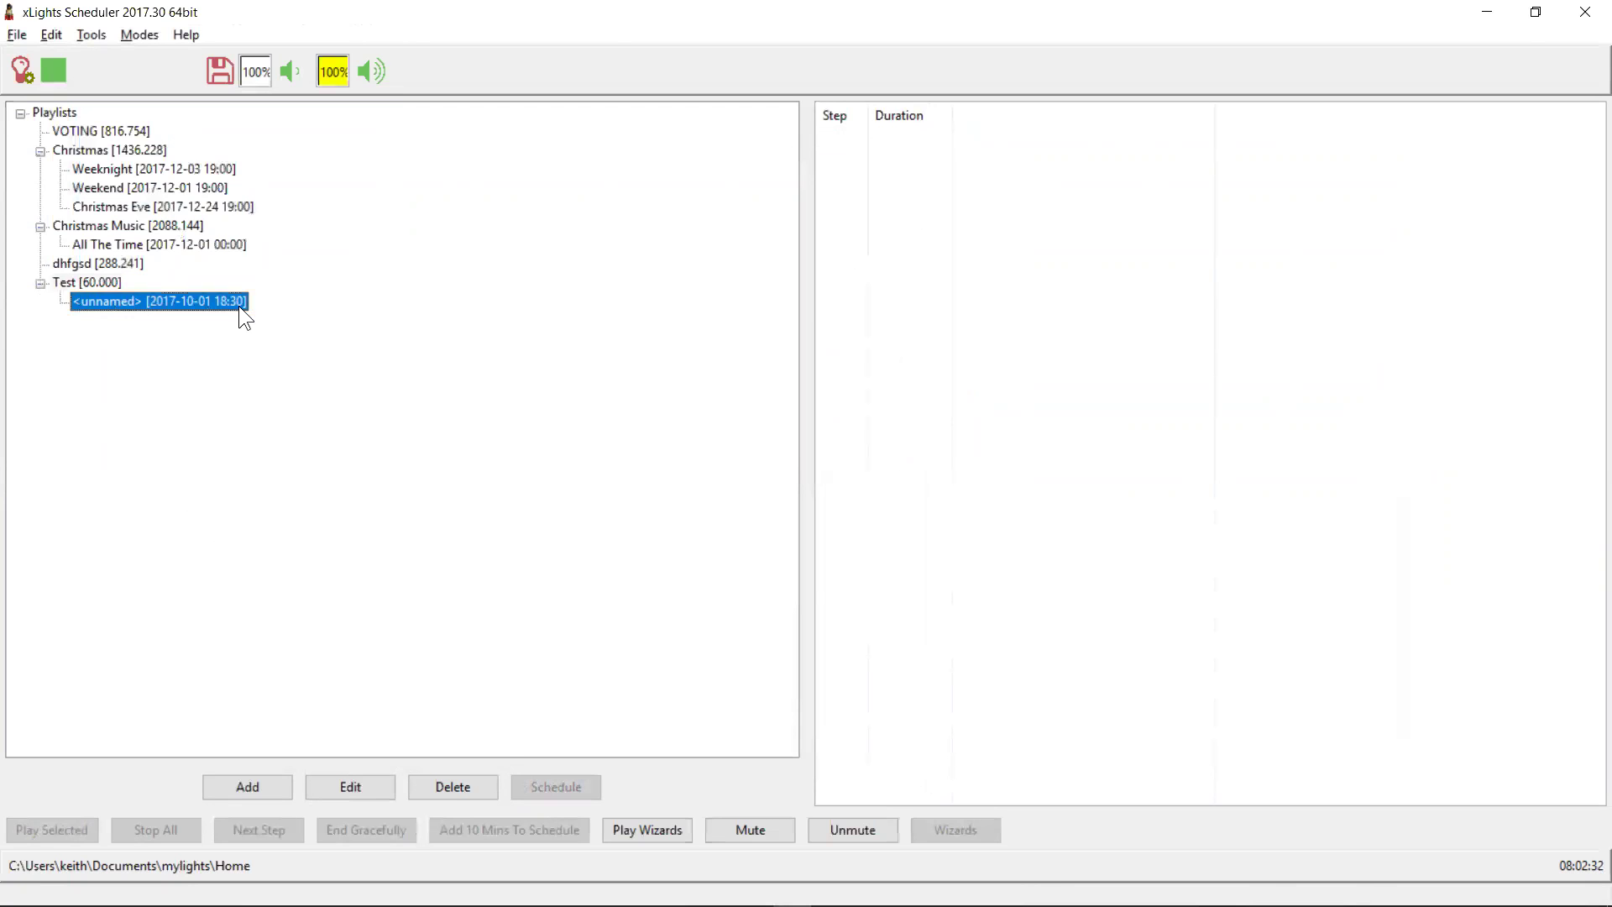
pyautogui.doubleClick(156, 303)
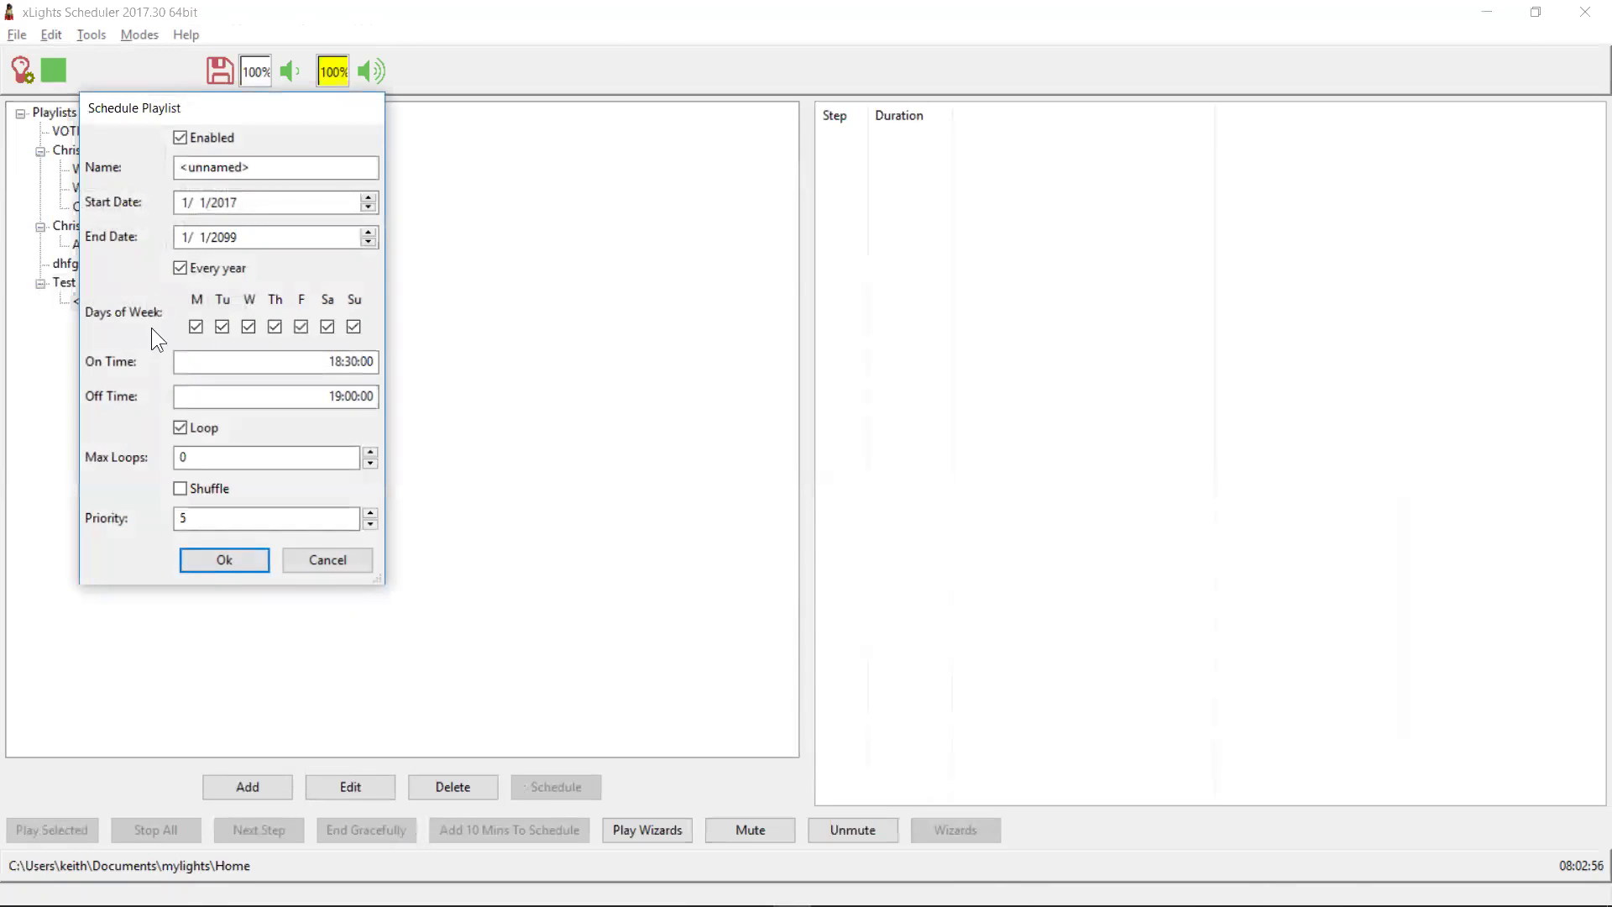
pyautogui.click(309, 555)
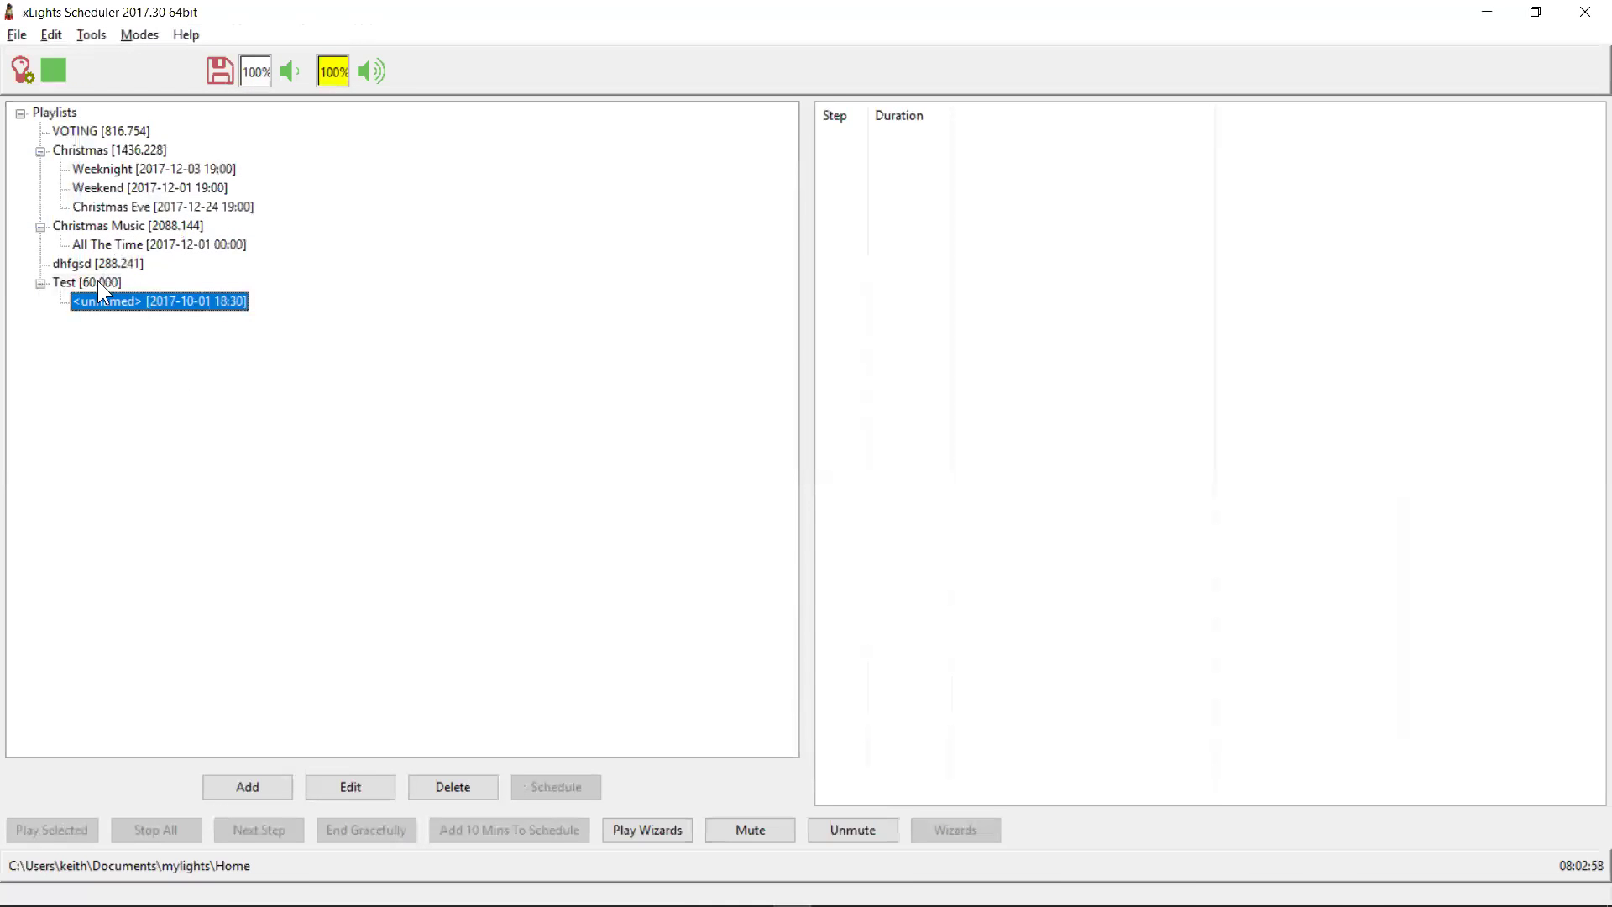
# Review the available modes for the Test playlist's A-B-C item and leave the playlist without changes.
pyautogui.doubleClick(95, 283)
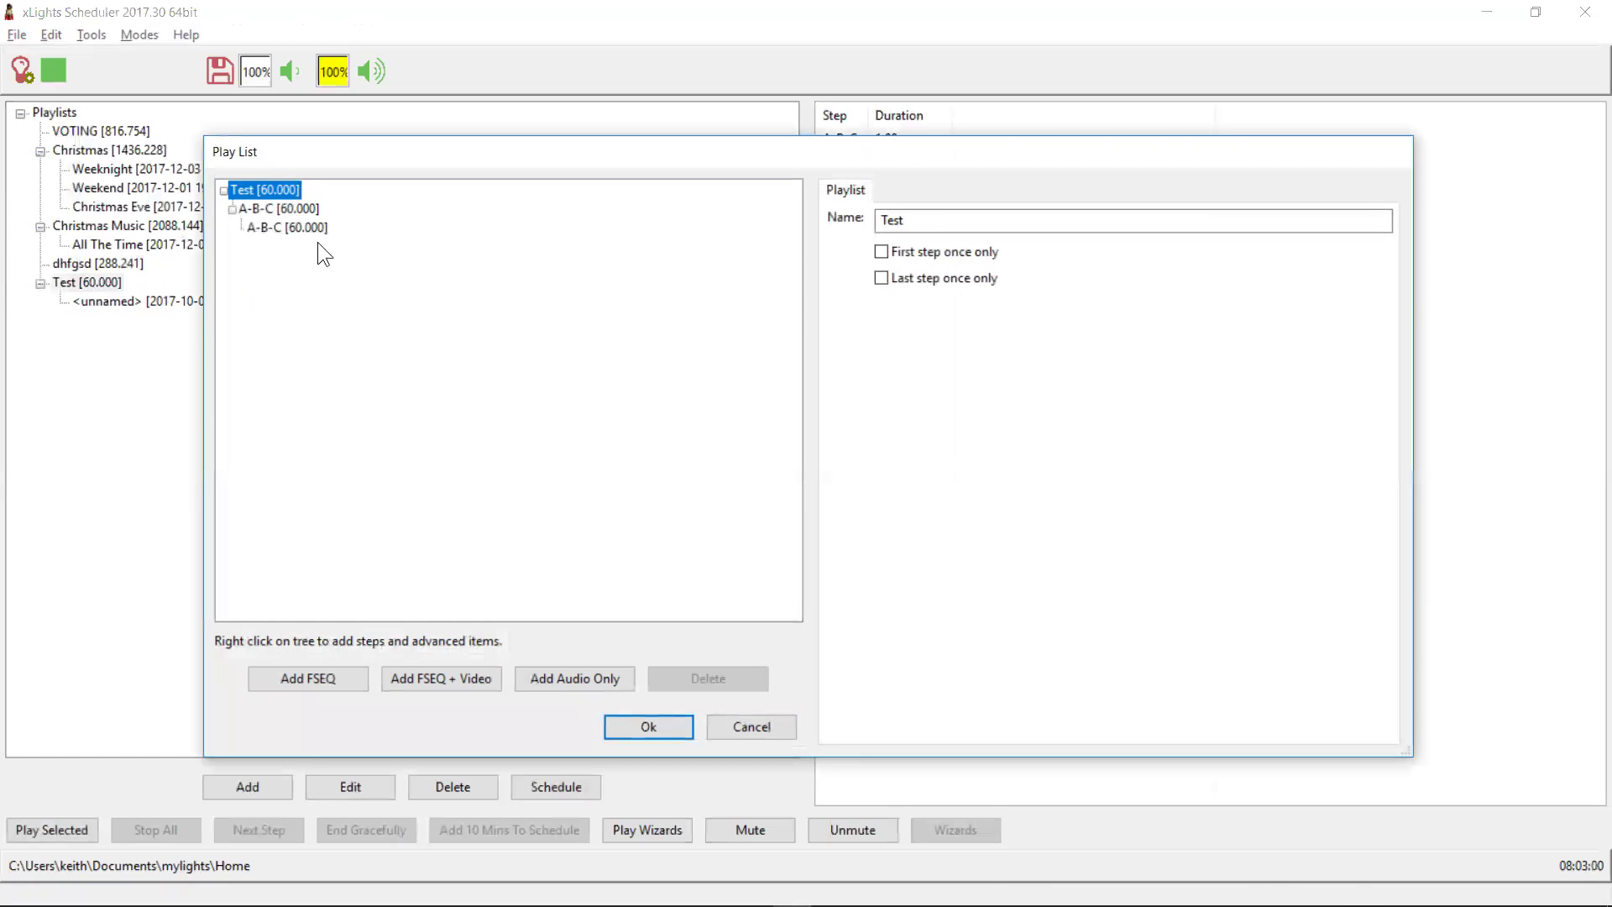
pyautogui.click(301, 229)
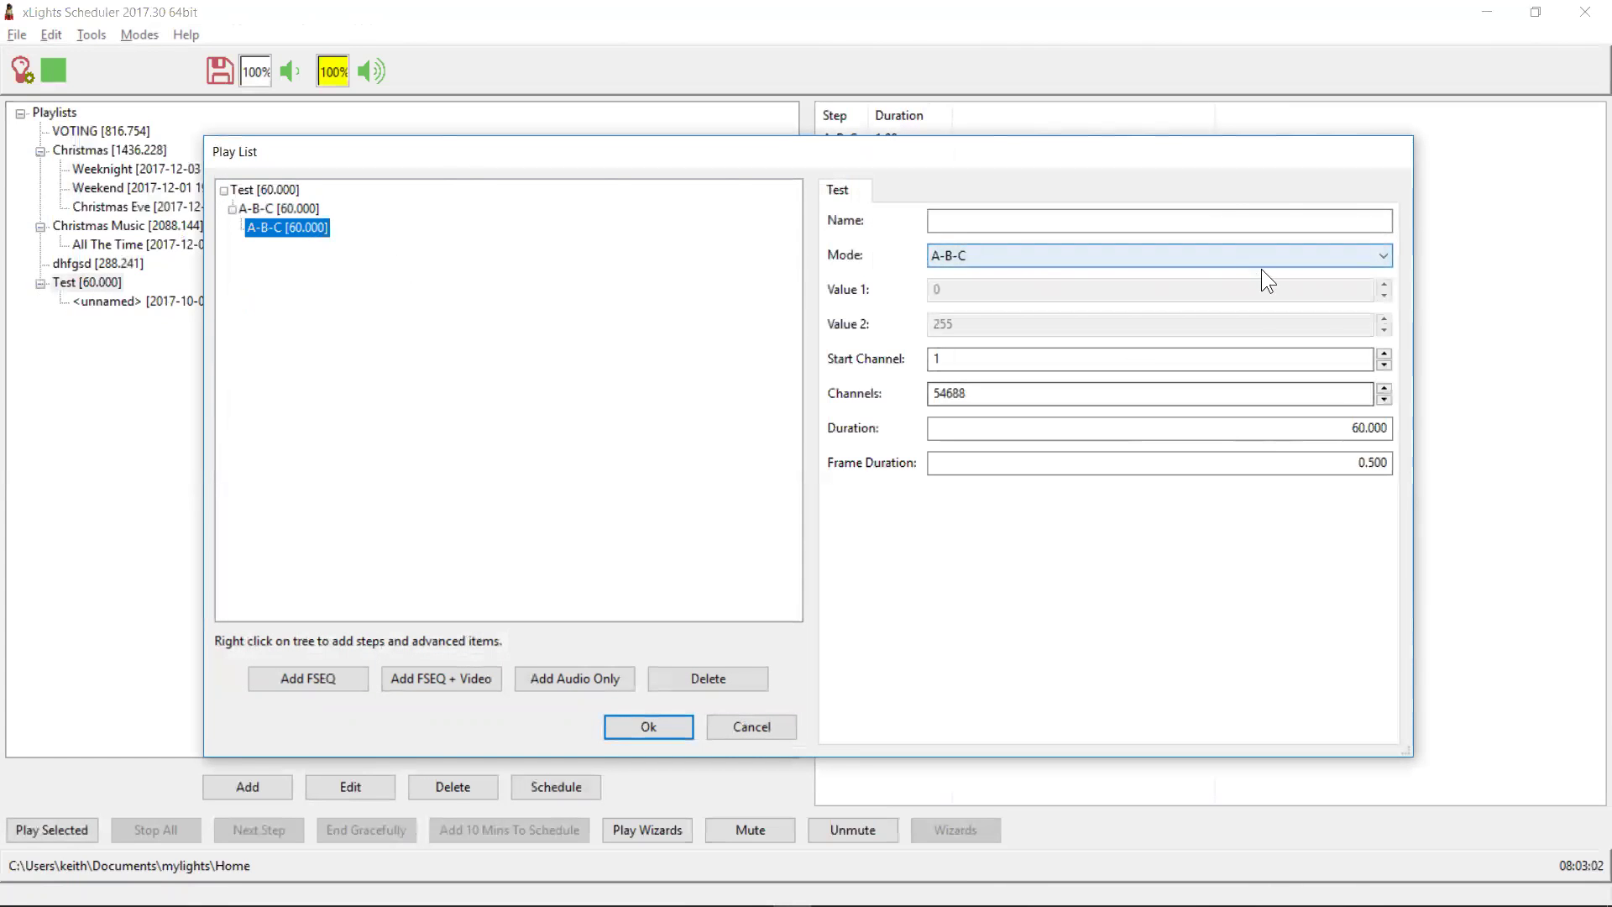
pyautogui.click(1268, 255)
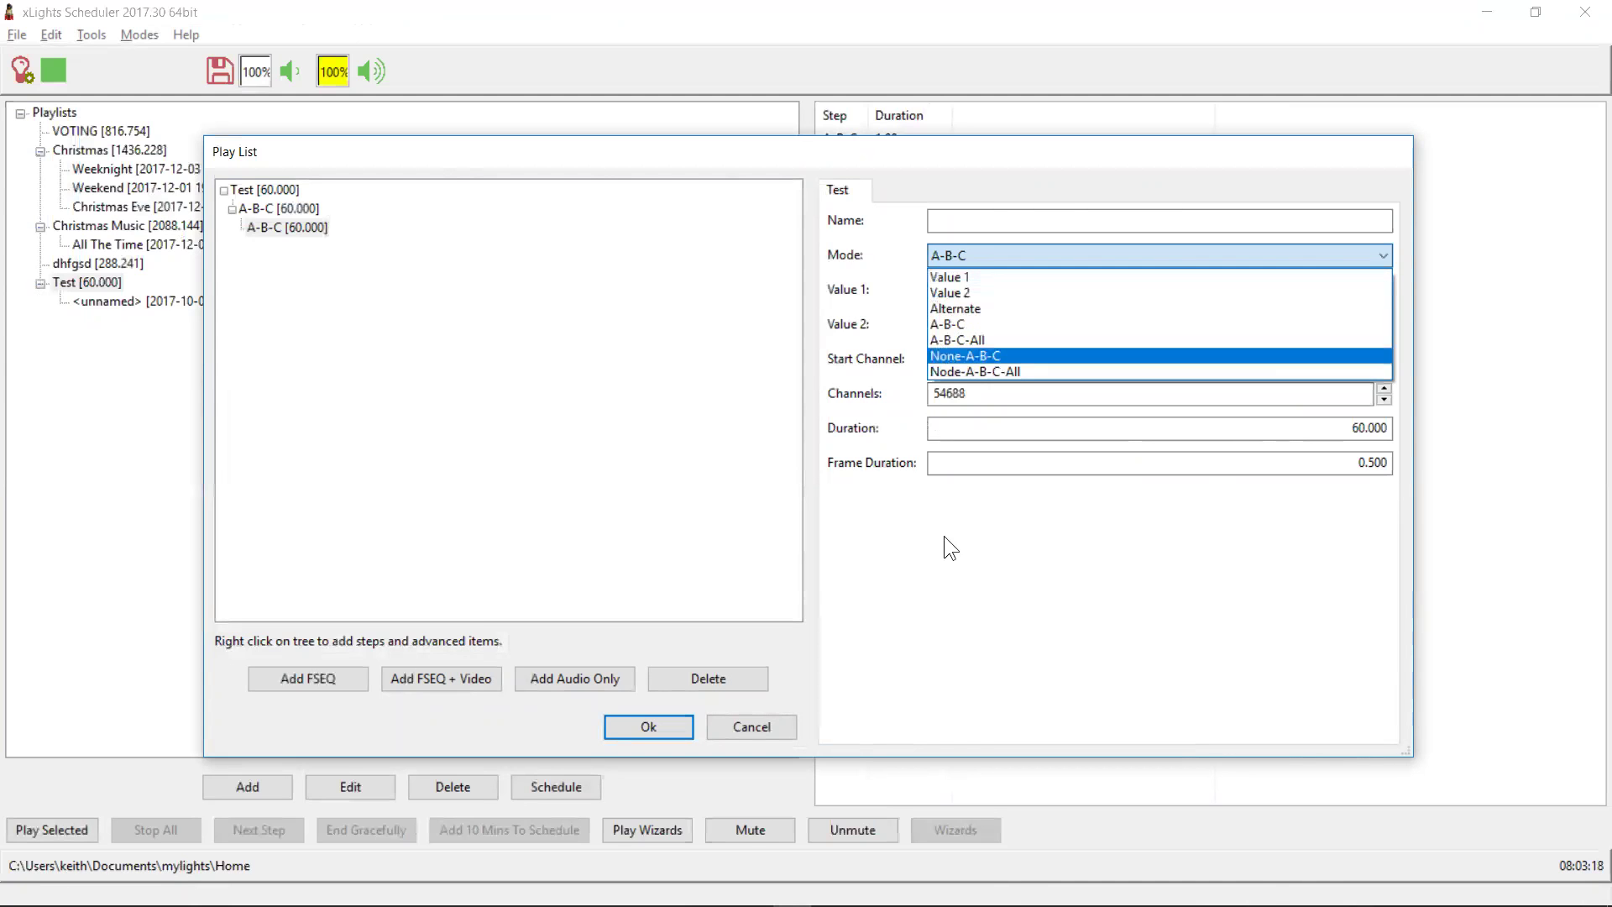
pyautogui.click(980, 632)
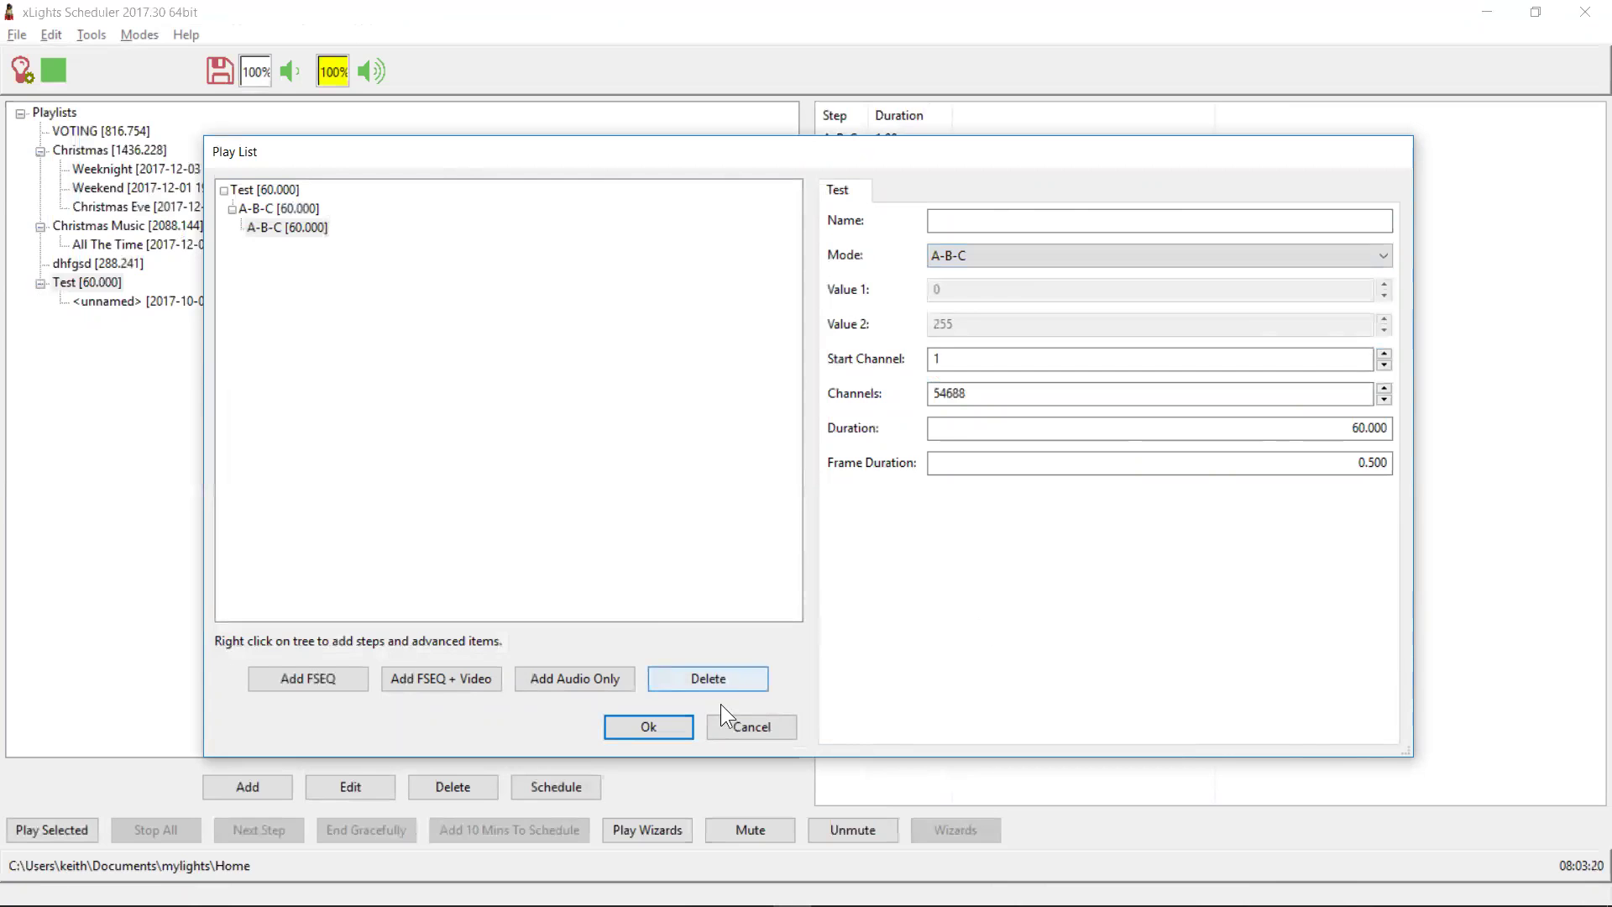
pyautogui.click(738, 727)
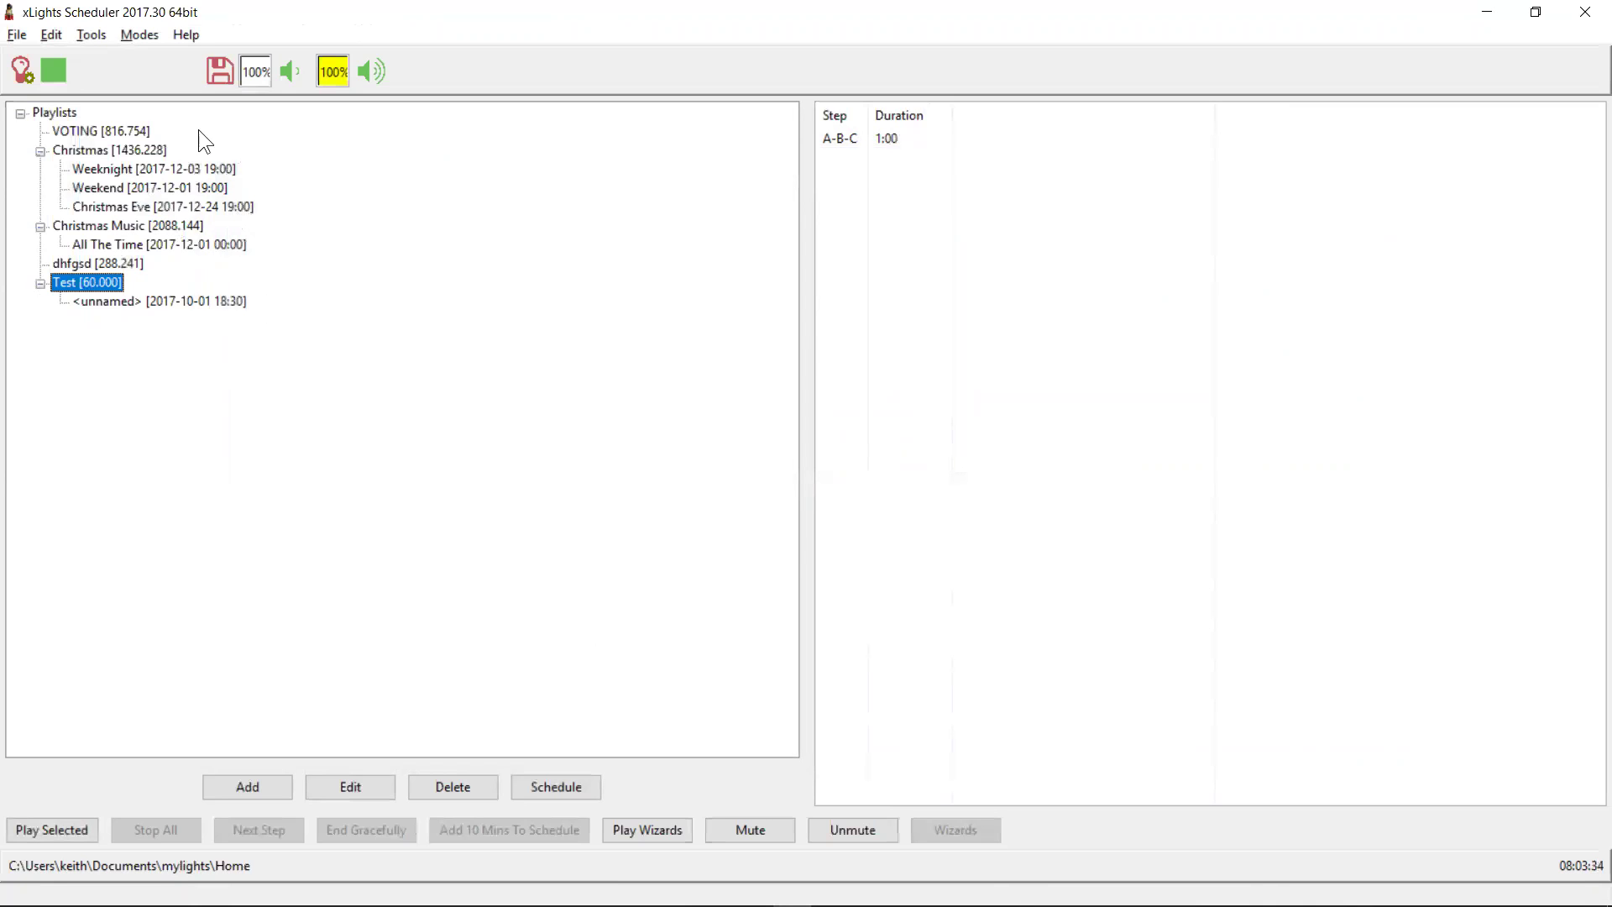
# Look over the output processing types in an enlarged Output Processing dialog and leave without adding any.
pyautogui.click(56, 39)
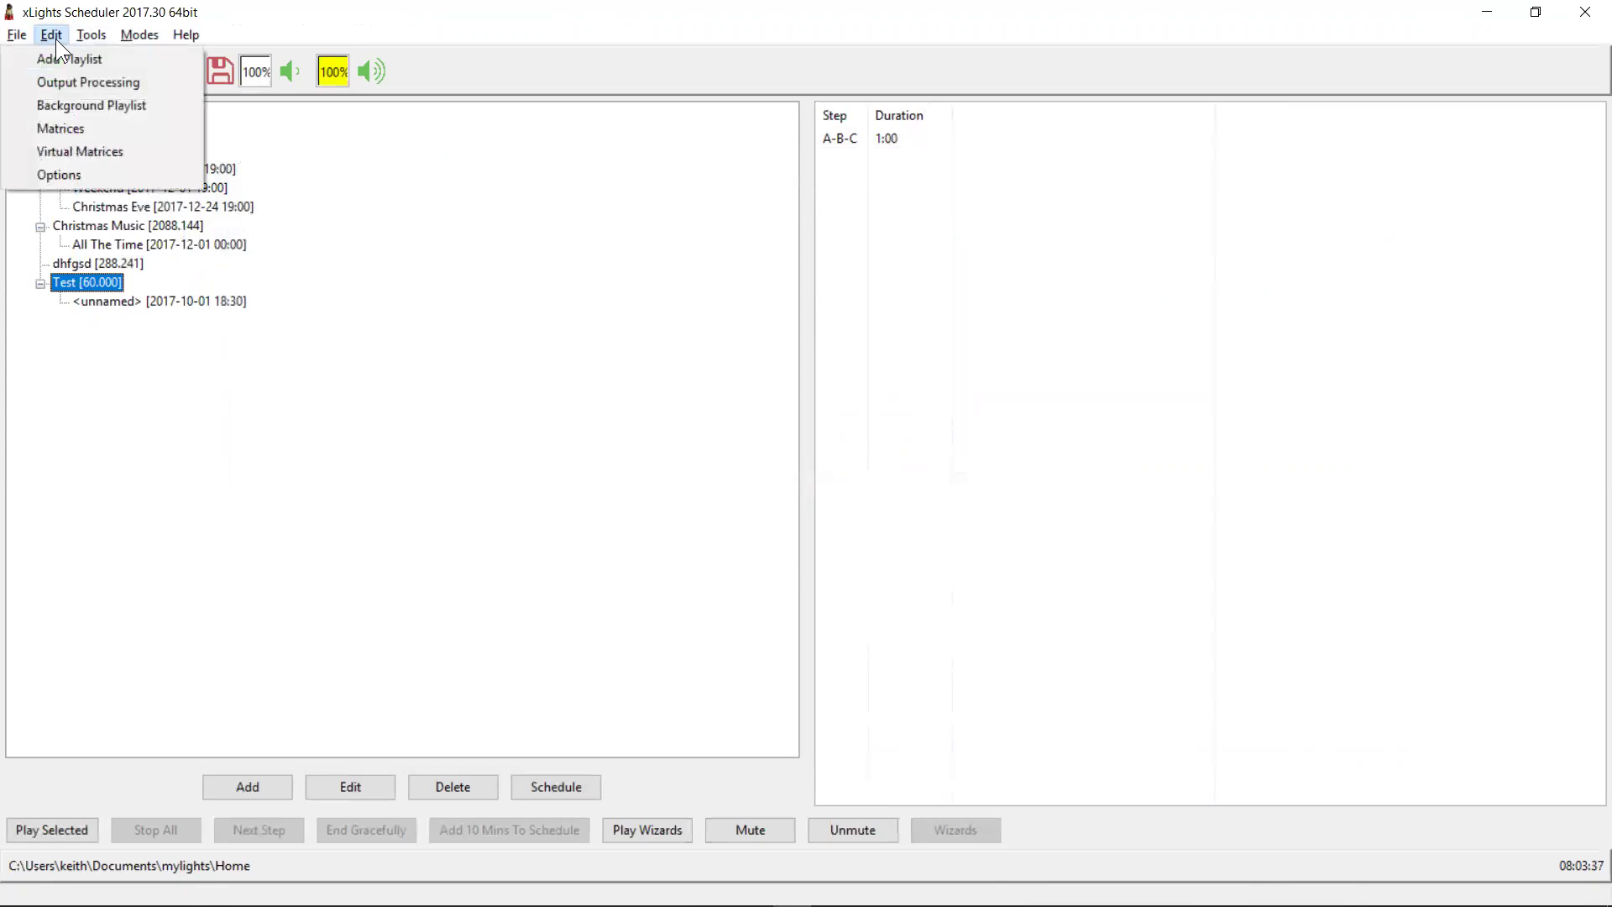
pyautogui.click(72, 87)
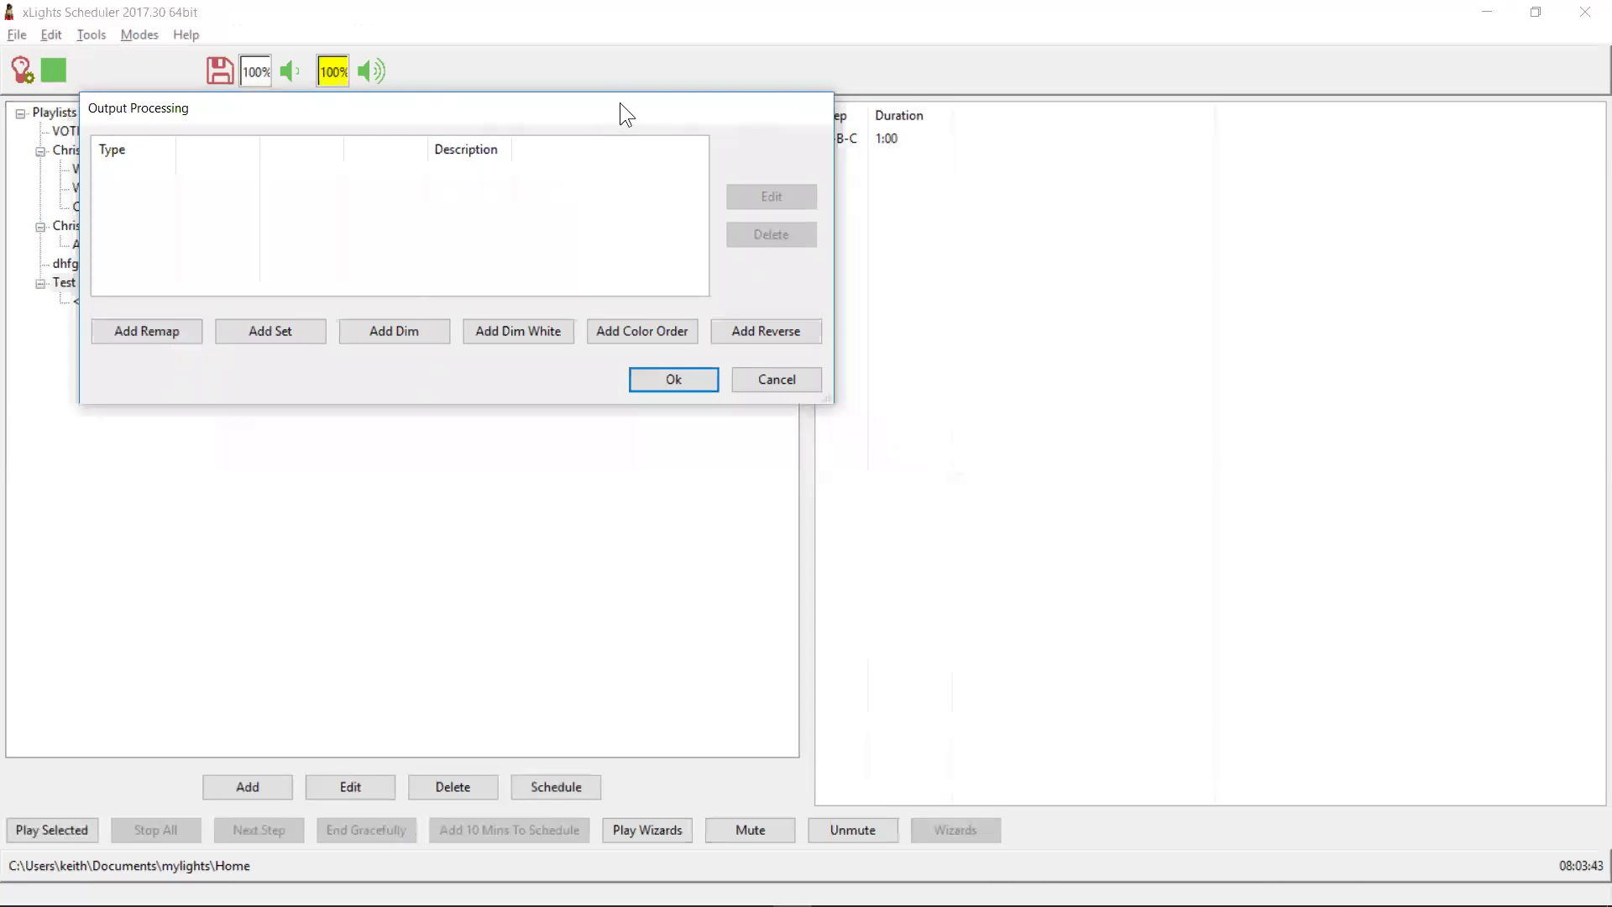
pyautogui.moveTo(621, 105); pyautogui.dragTo(932, 124)
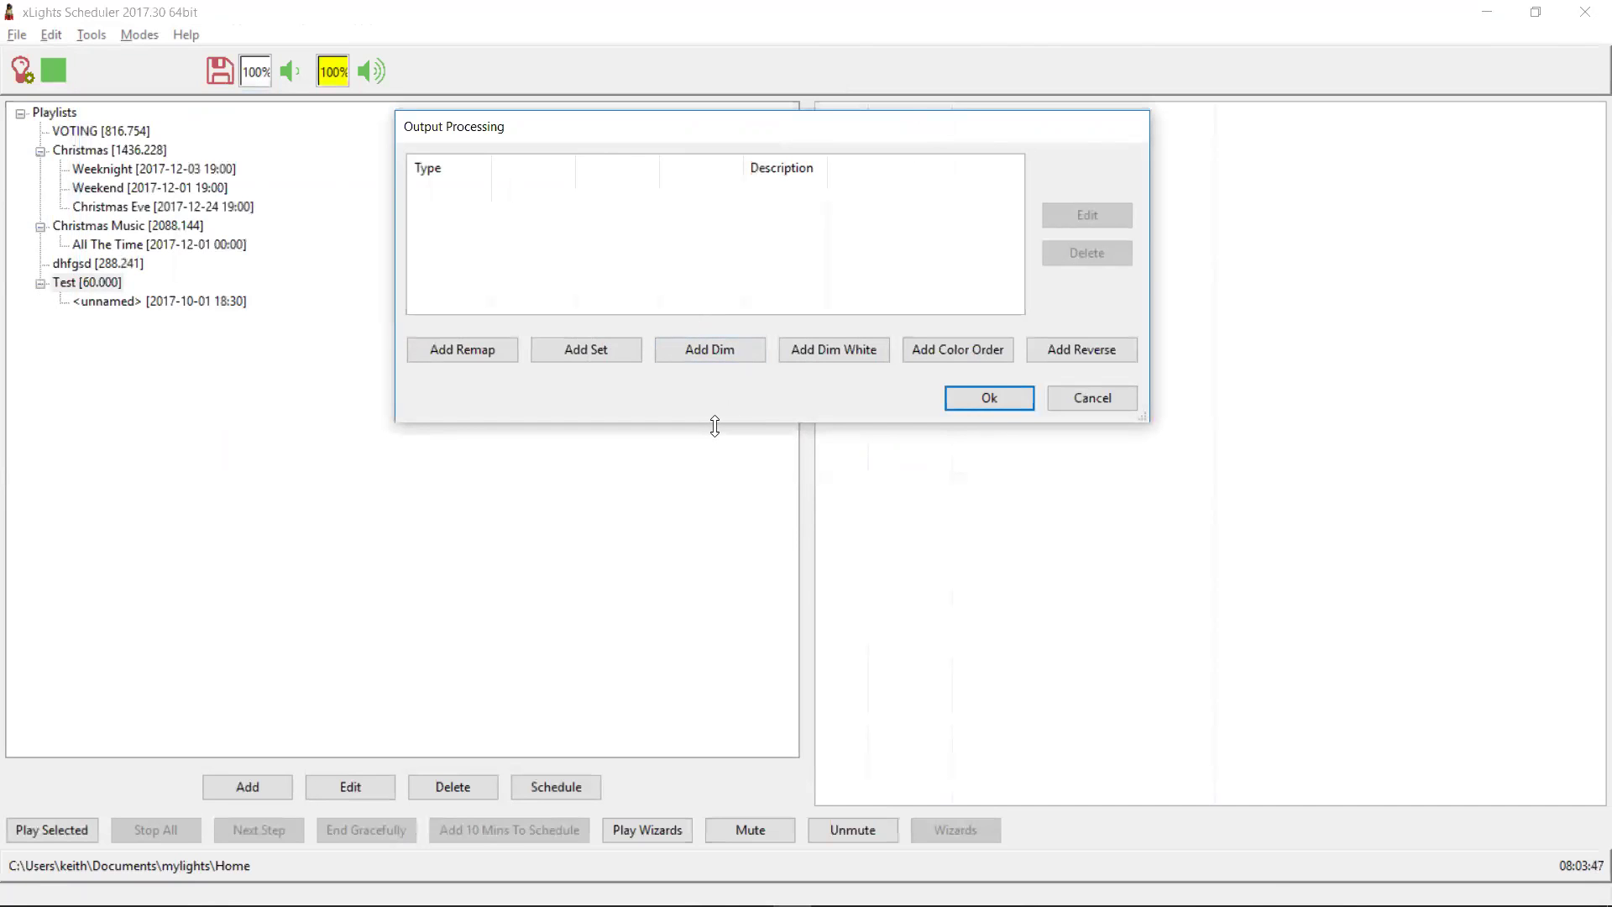
pyautogui.moveTo(714, 426); pyautogui.dragTo(724, 579)
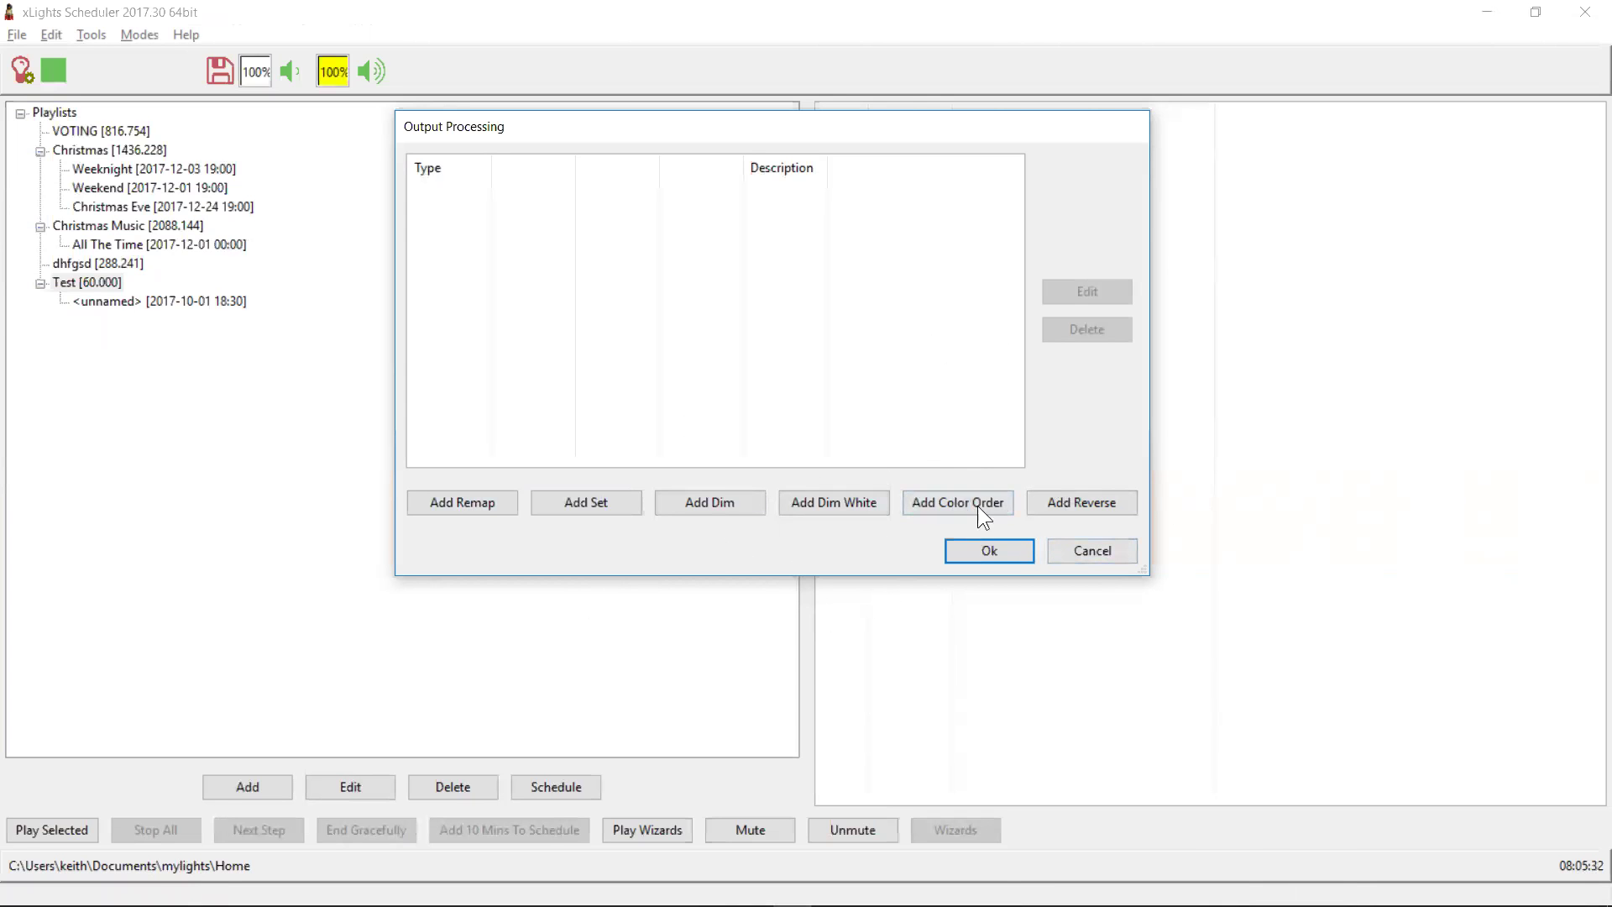
pyautogui.click(1075, 546)
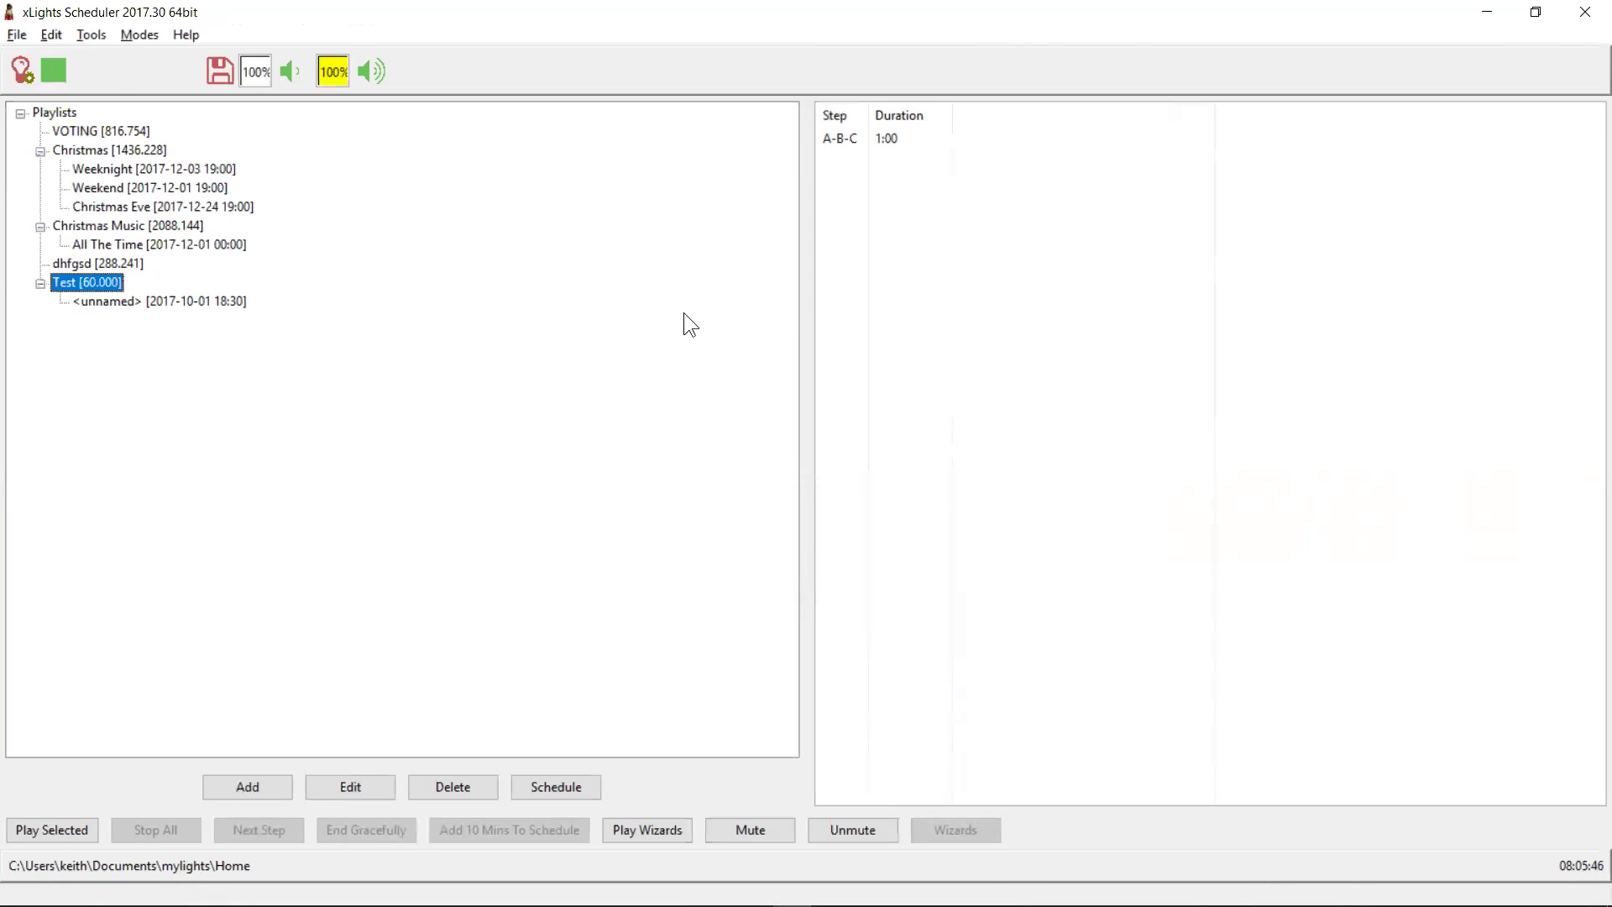
# Run the schedule check and read through its report in a maximized window.
pyautogui.click(93, 36)
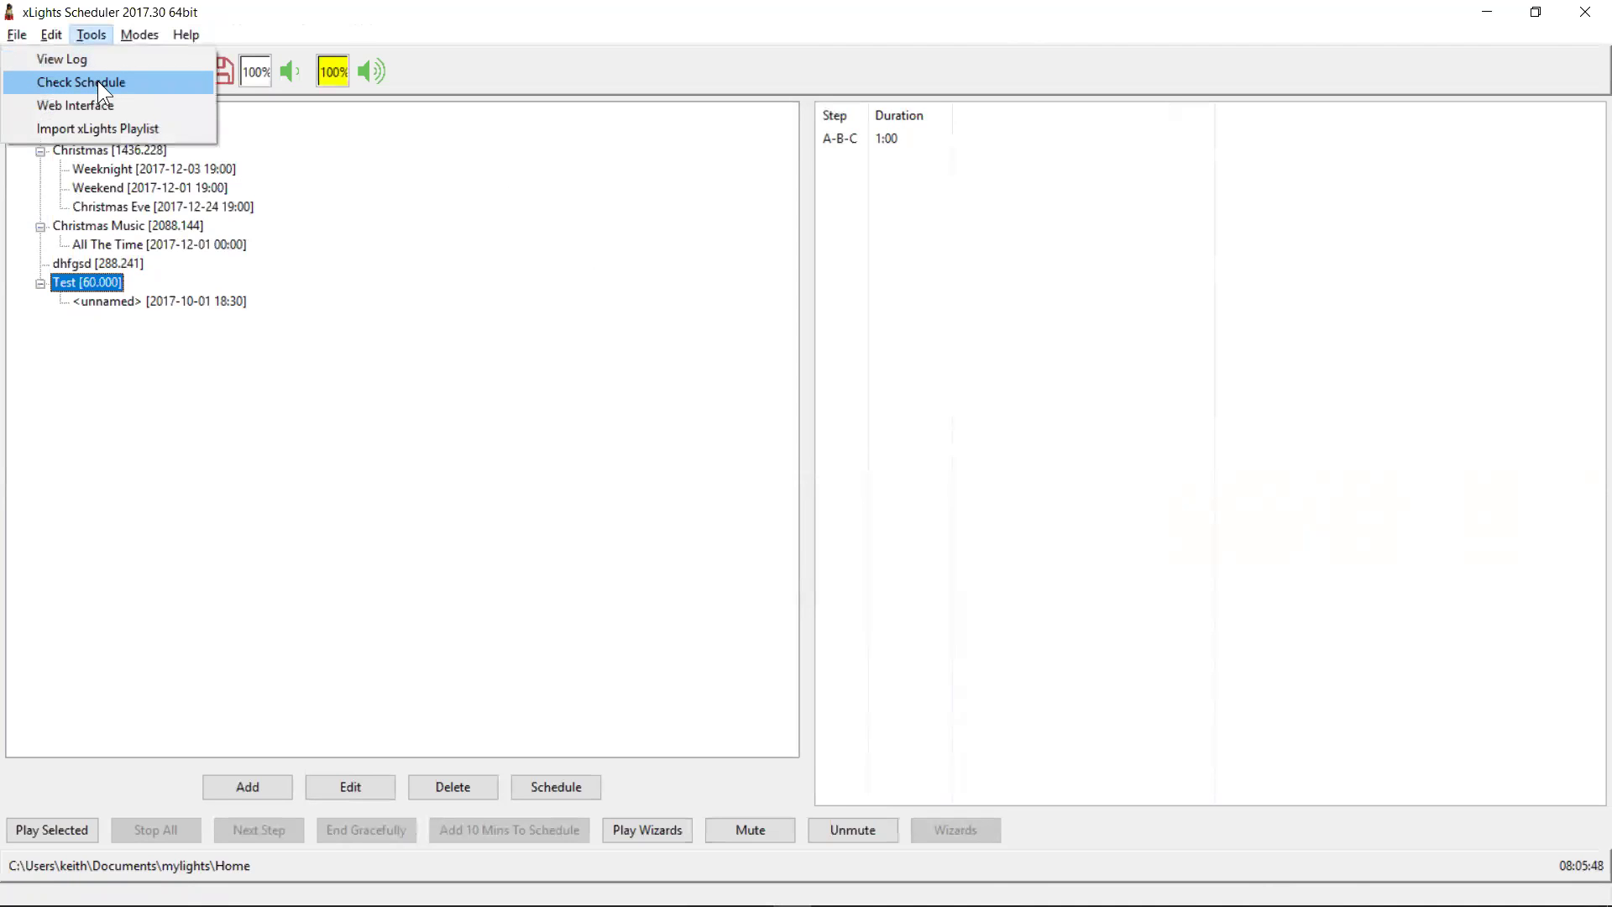
pyautogui.click(97, 81)
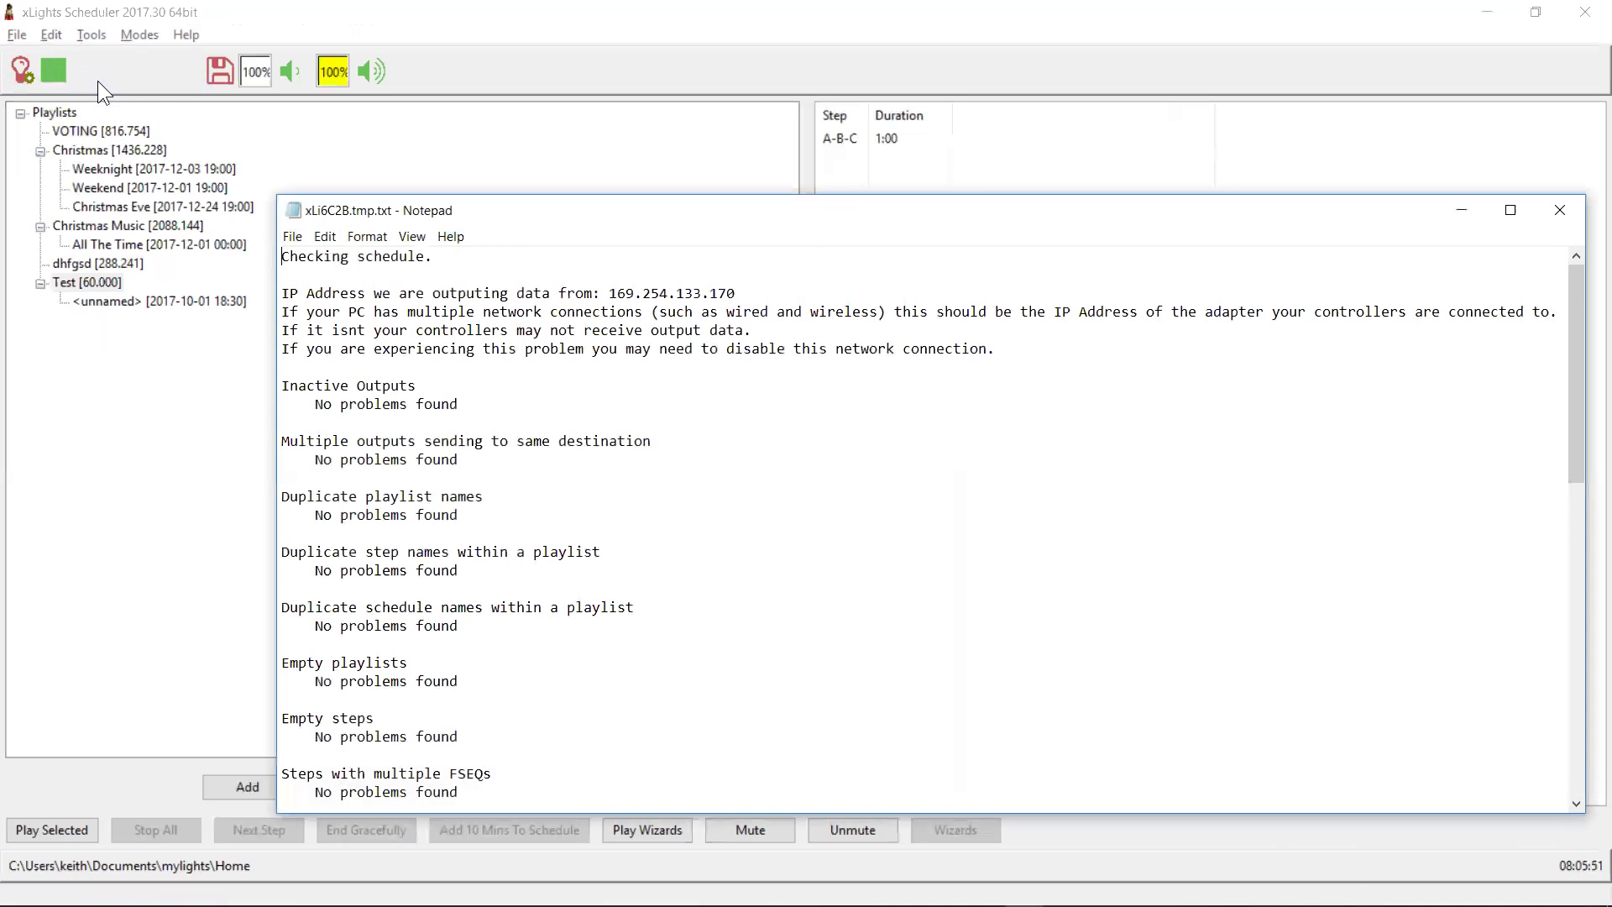
pyautogui.doubleClick(703, 208)
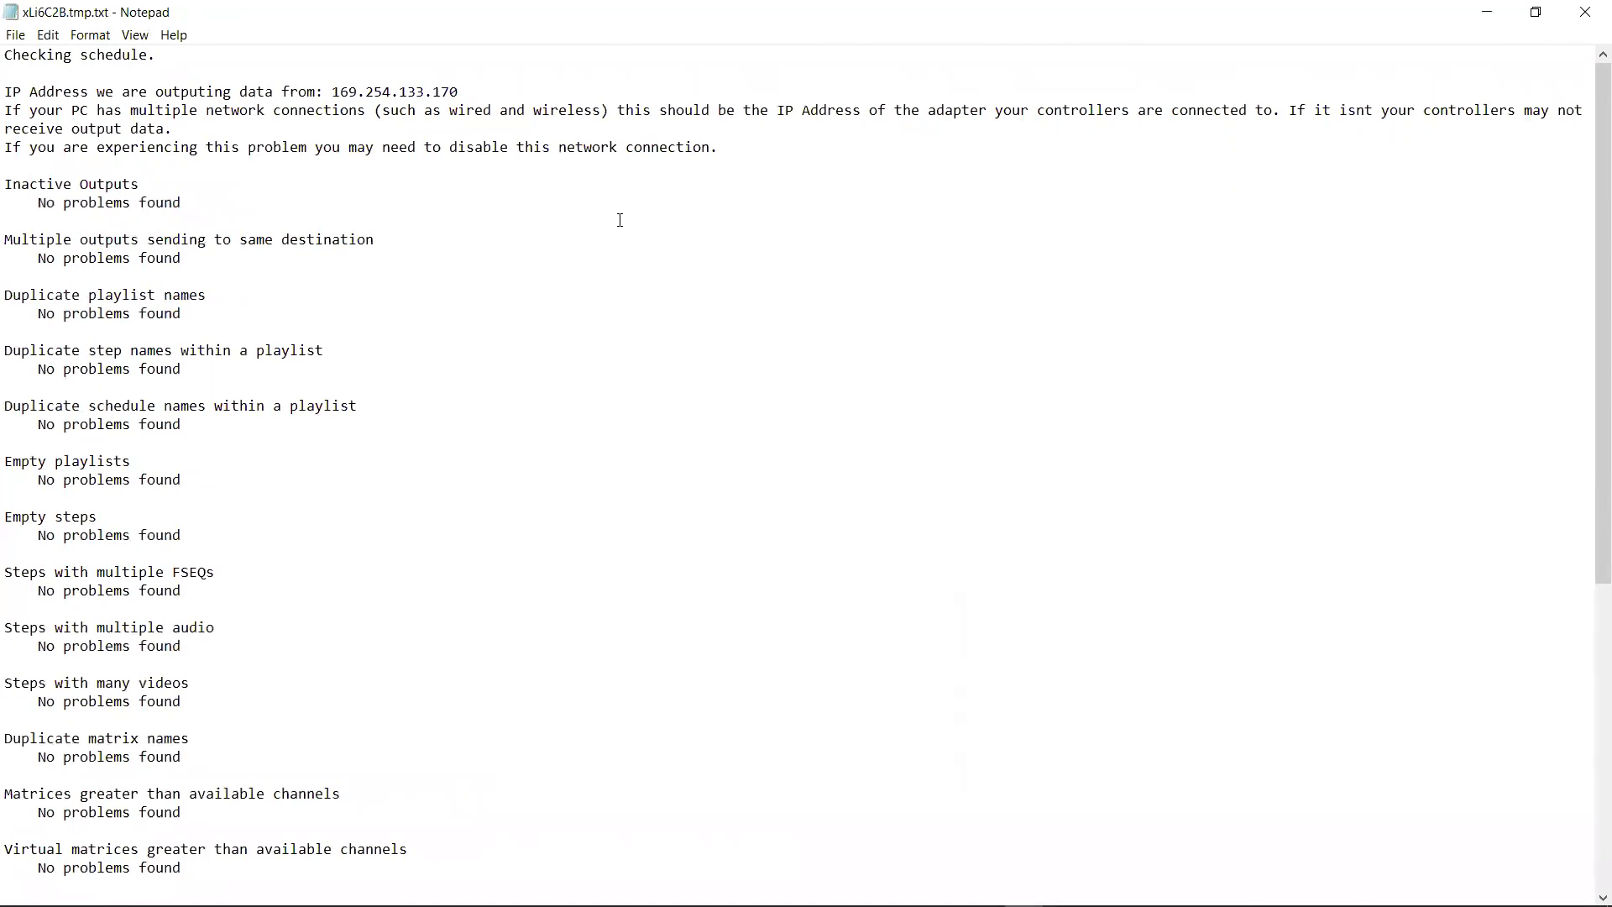
pyautogui.scroll(-9, 619, 220)
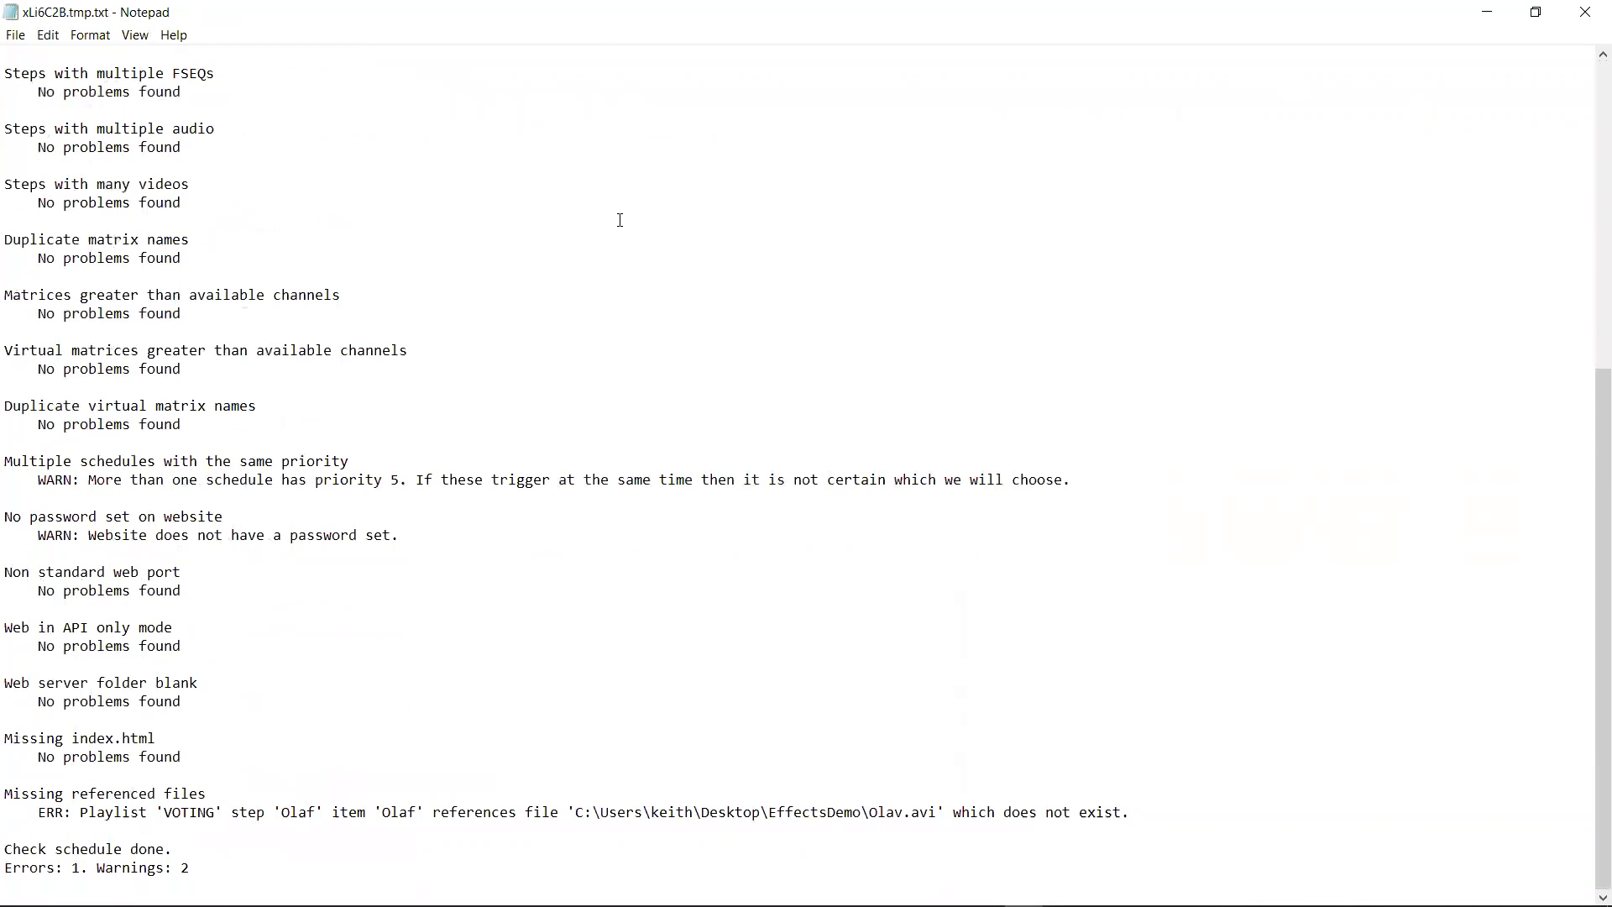
pyautogui.scroll(3, 648, 556)
pyautogui.scroll(-3, 648, 556)
# Examine the report's entries on schedules sharing the same priority and on missing referenced files.
pyautogui.click(648, 556)
pyautogui.click(513, 506)
pyautogui.hotkey('shift', 'Up')
pyautogui.hotkey('shift', 'Up')
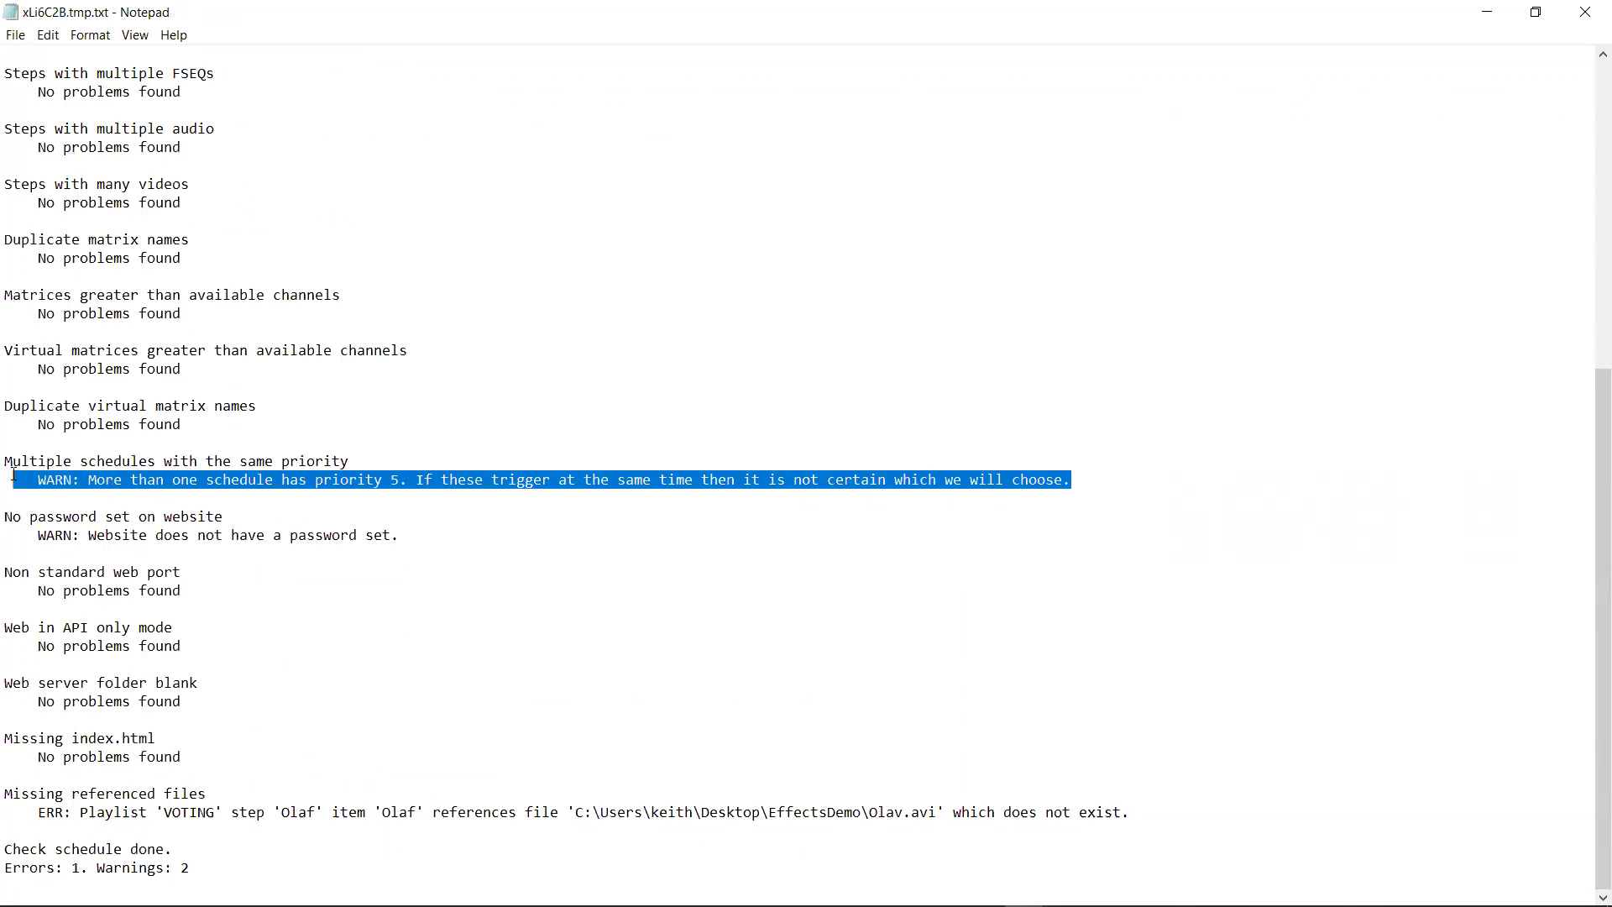
pyautogui.click(62, 486)
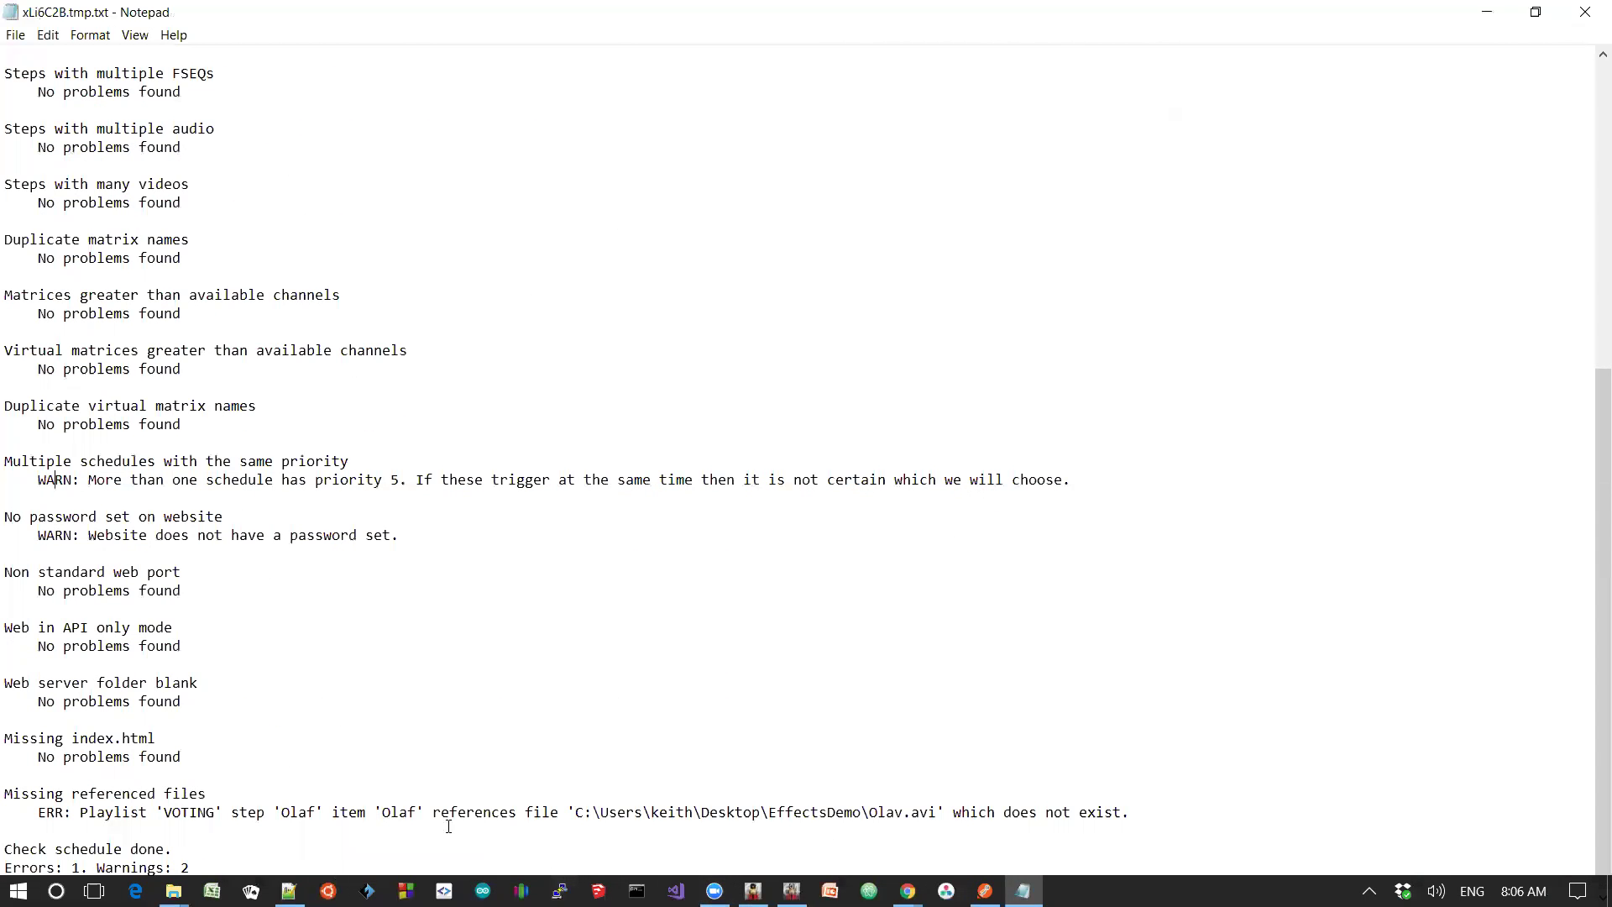
pyautogui.click(377, 835)
pyautogui.moveTo(377, 838); pyautogui.dragTo(7, 812)
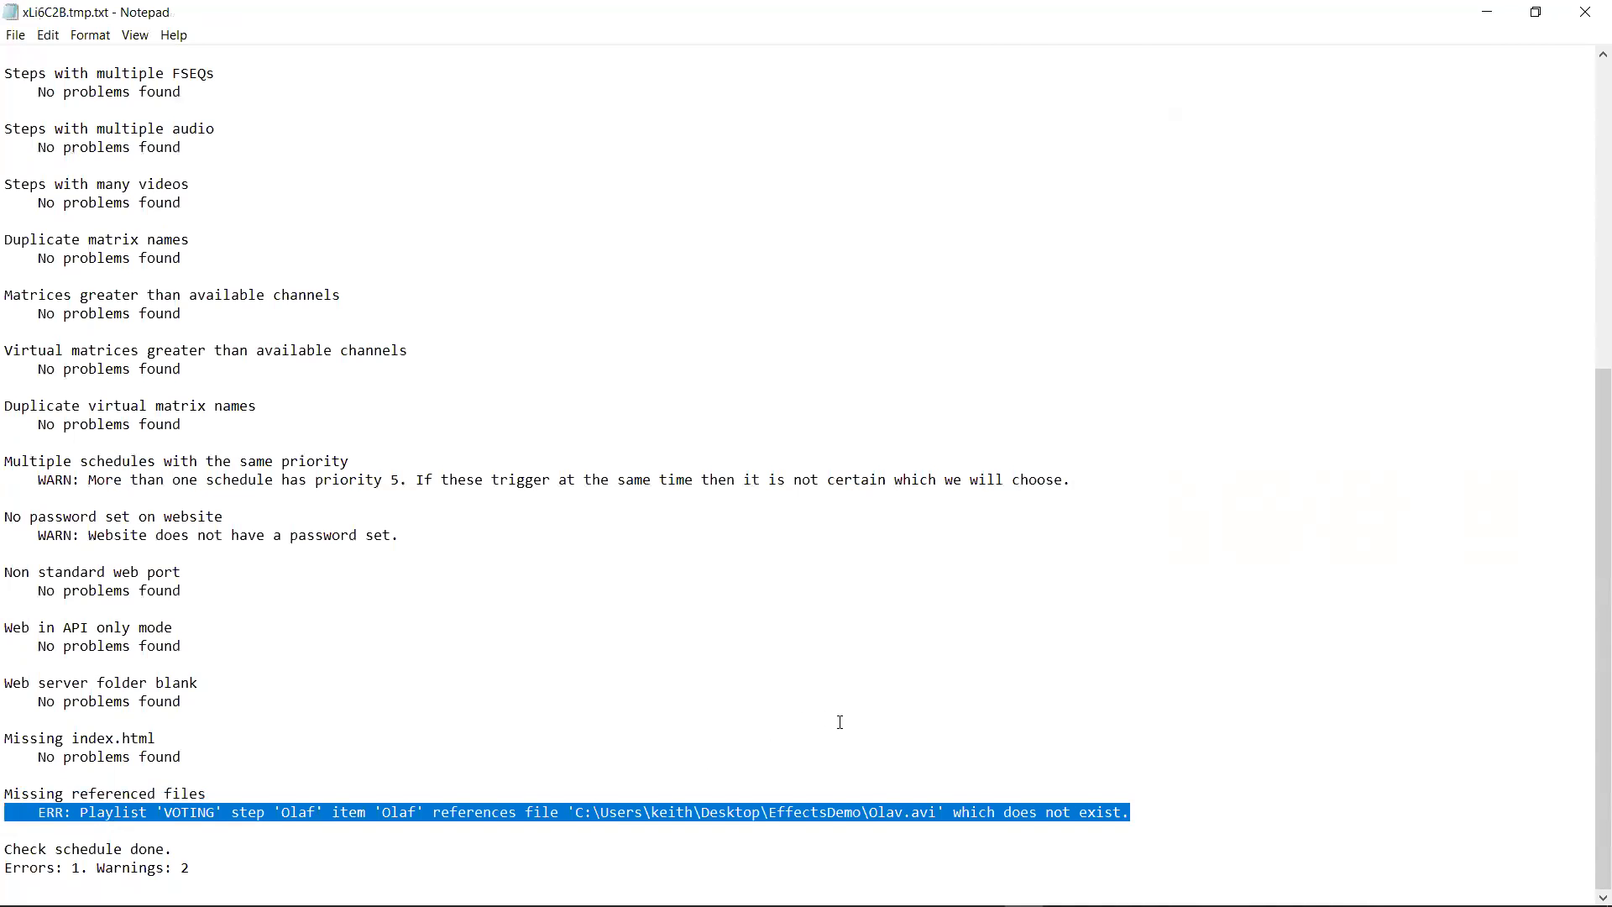
pyautogui.click(896, 786)
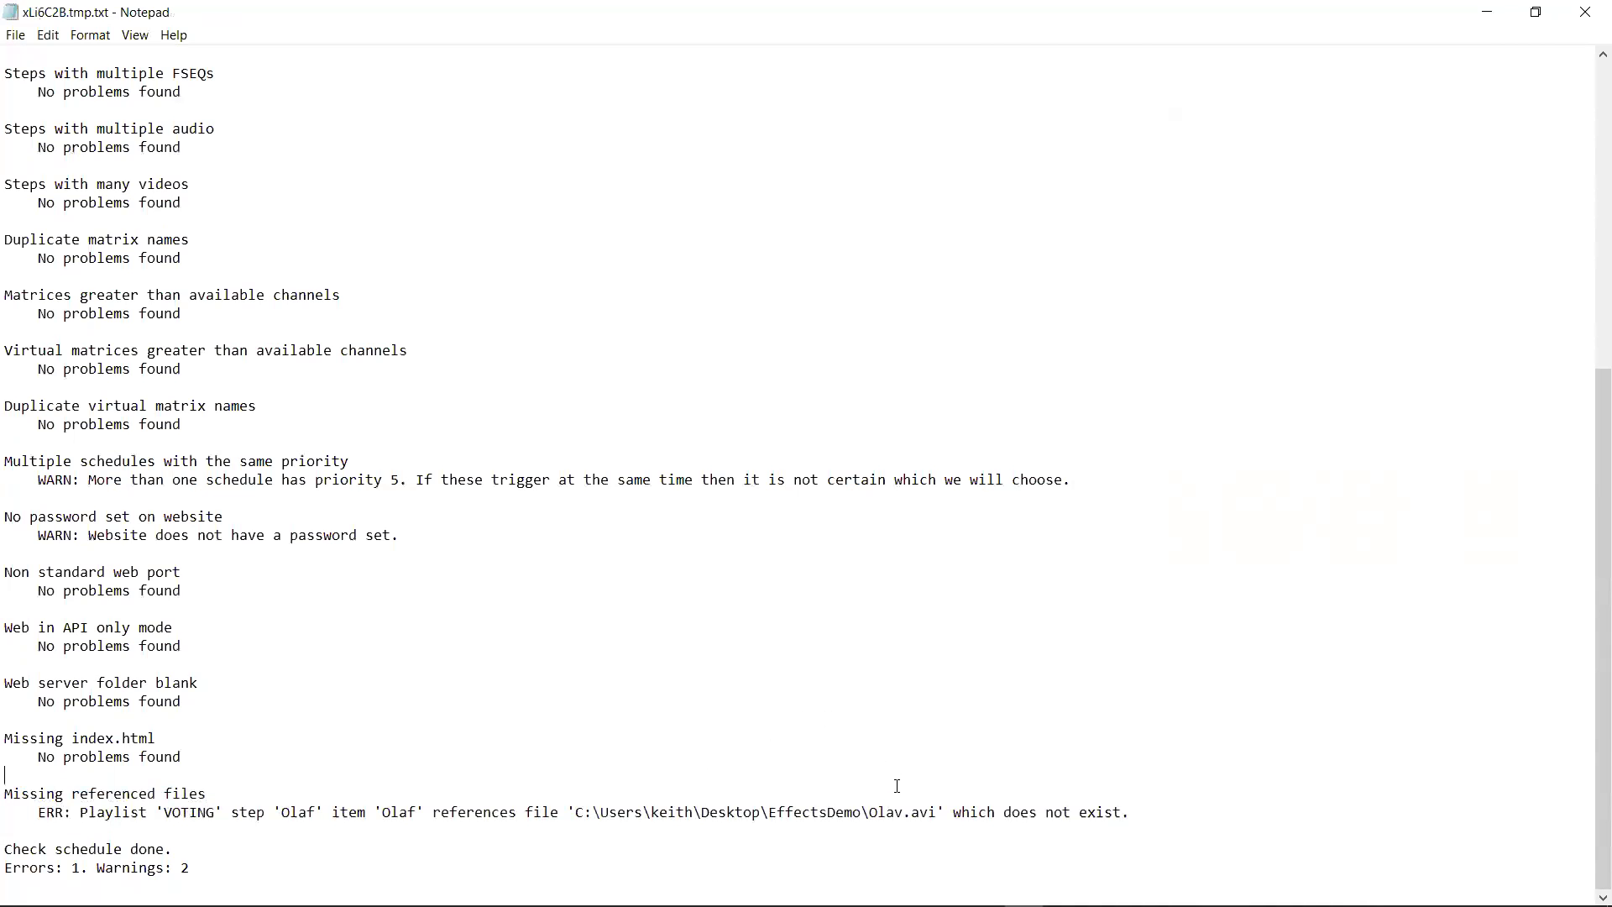
# Skim back through the remaining checks to the start of the report and close it.
pyautogui.press('Up')
pyautogui.press('Up')
pyautogui.press('Up')
pyautogui.press('Up')
pyautogui.press('Up')
pyautogui.press('Up')
pyautogui.press('Up')
pyautogui.press('Up')
pyautogui.press('Up')
pyautogui.press('Up')
pyautogui.press('Up')
pyautogui.press('Up')
pyautogui.press('Up')
pyautogui.press('Up')
pyautogui.press('Up')
pyautogui.press('Up')
pyautogui.press('Up')
pyautogui.press('Up')
pyautogui.press('Up')
pyautogui.press('Up')
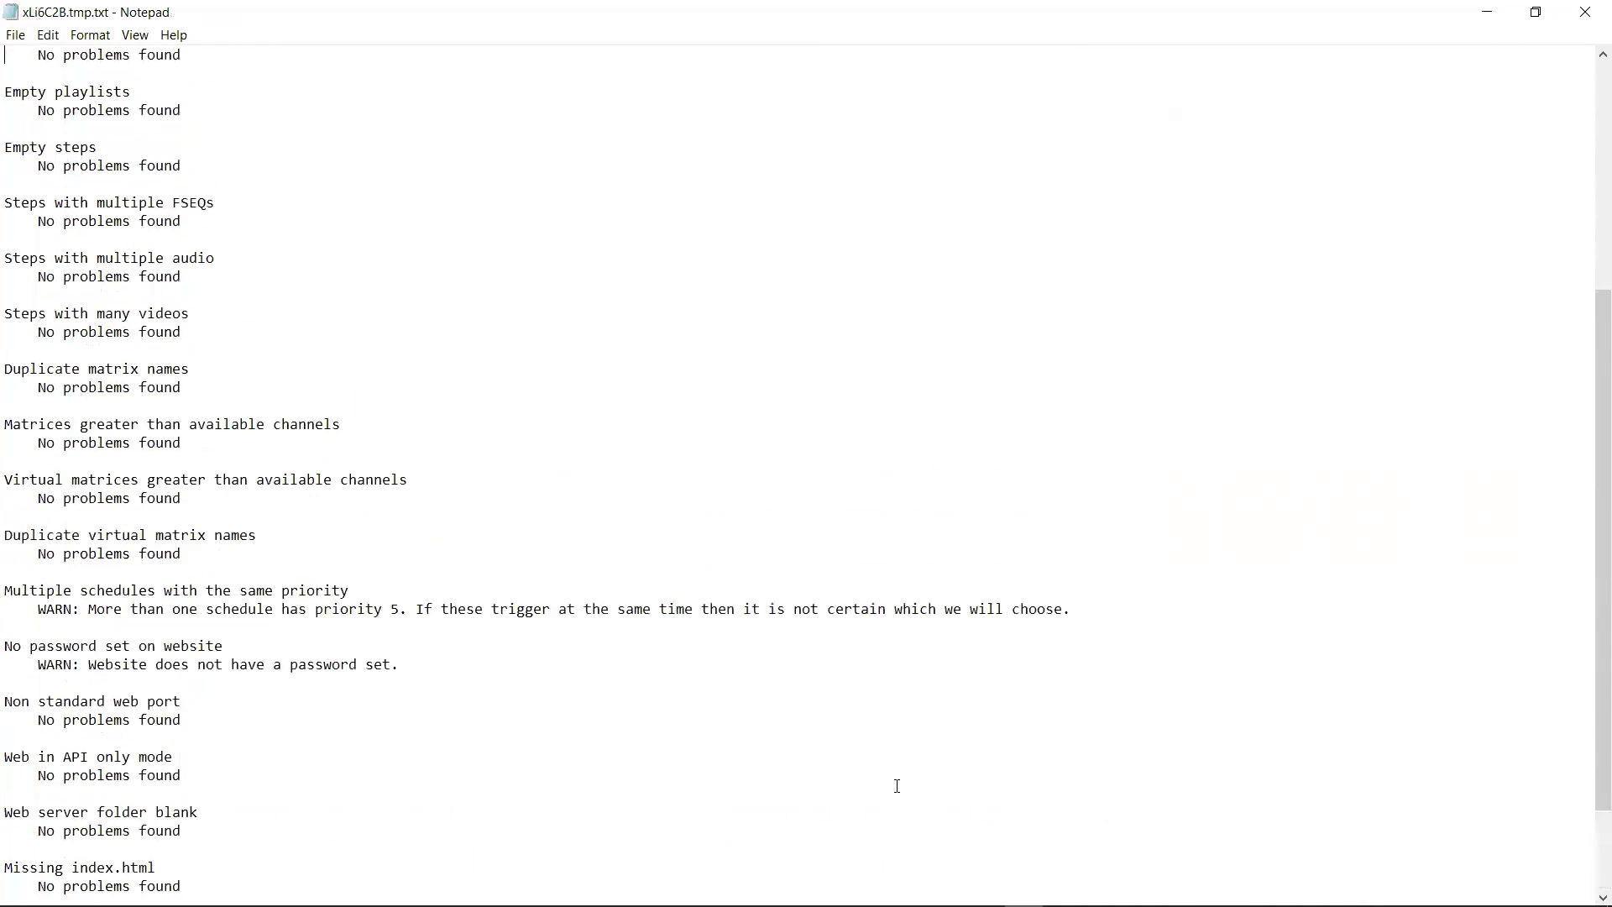
pyautogui.press('Down')
pyautogui.press('Down')
pyautogui.press('Down')
pyautogui.press('Down')
pyautogui.press('Down')
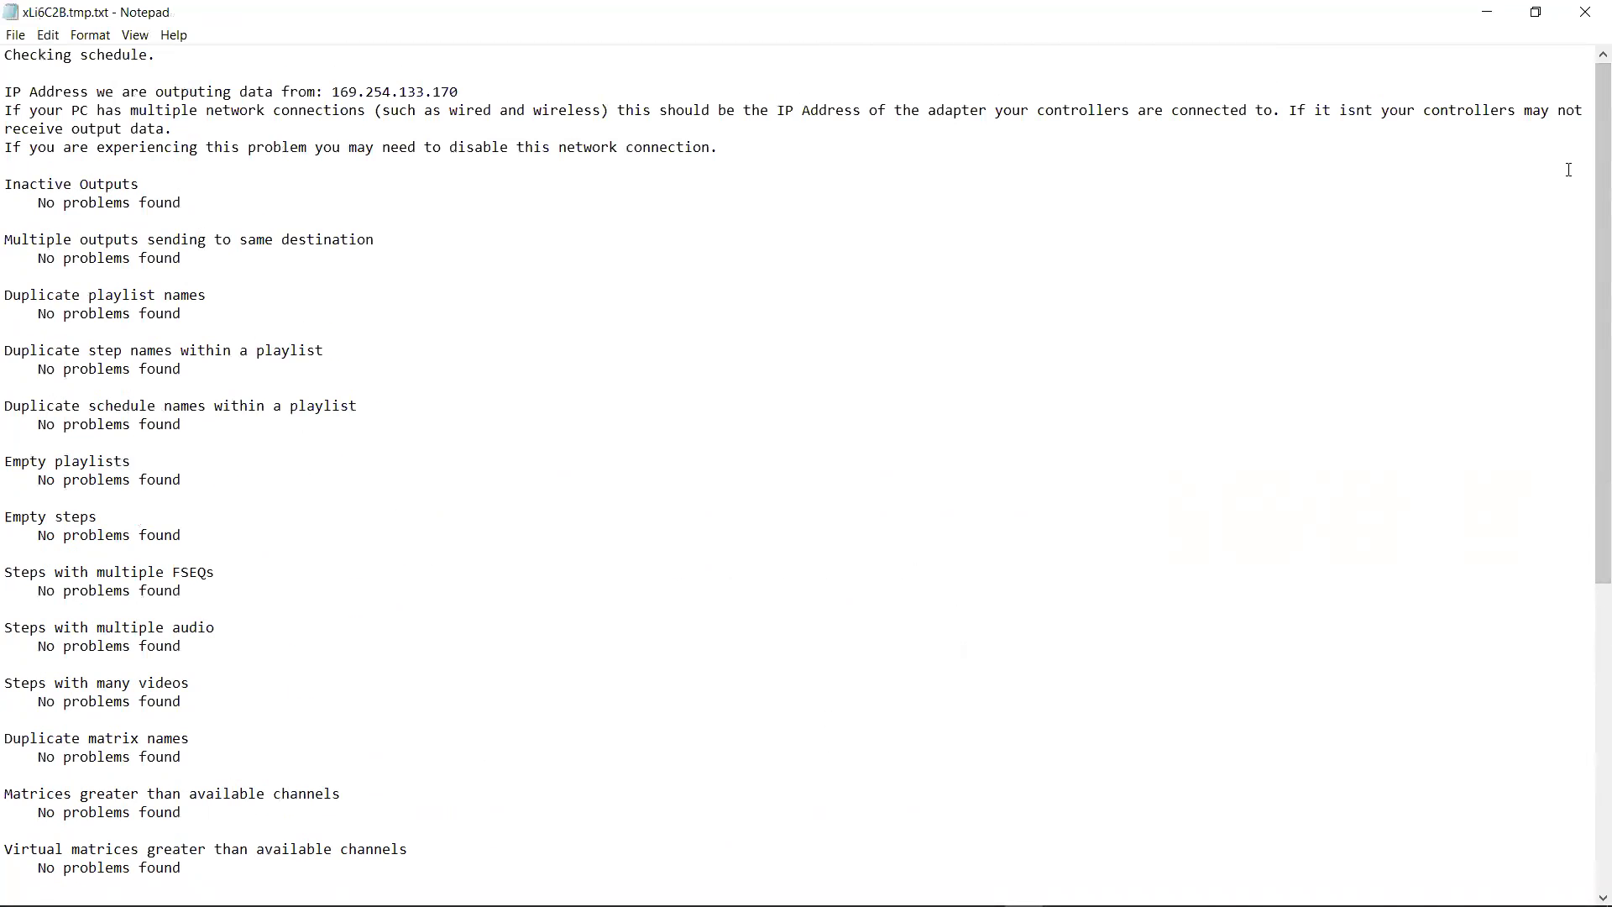
pyautogui.click(1585, 11)
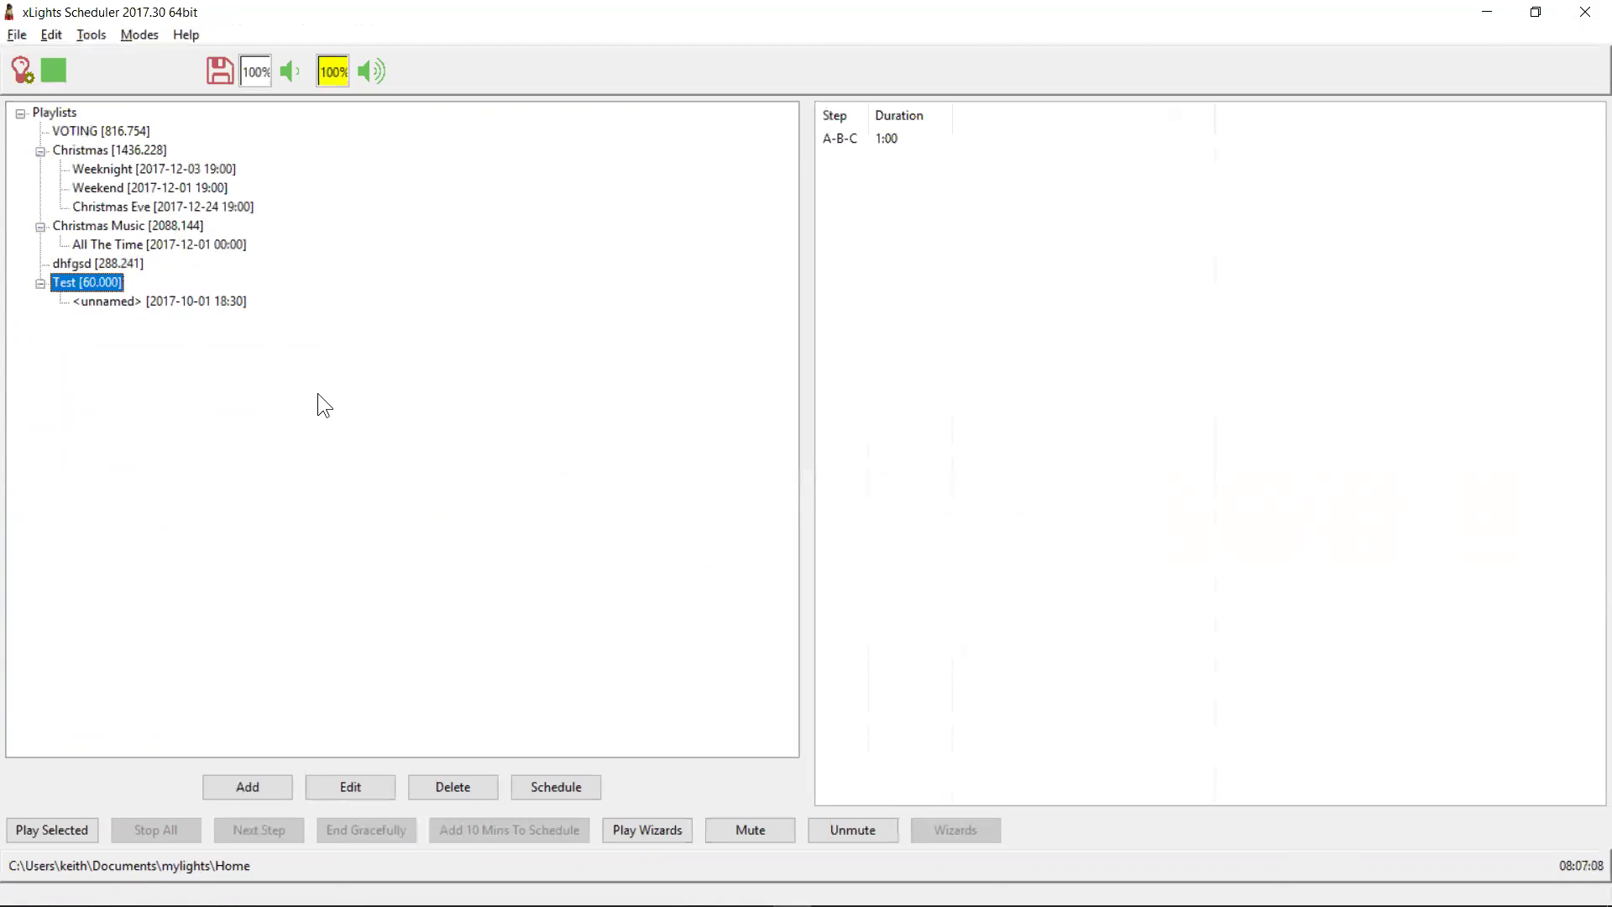
# Open the scheduler's log file in a maximized window, review its latest schedule check entries, and close it.
pyautogui.click(89, 35)
pyautogui.click(87, 58)
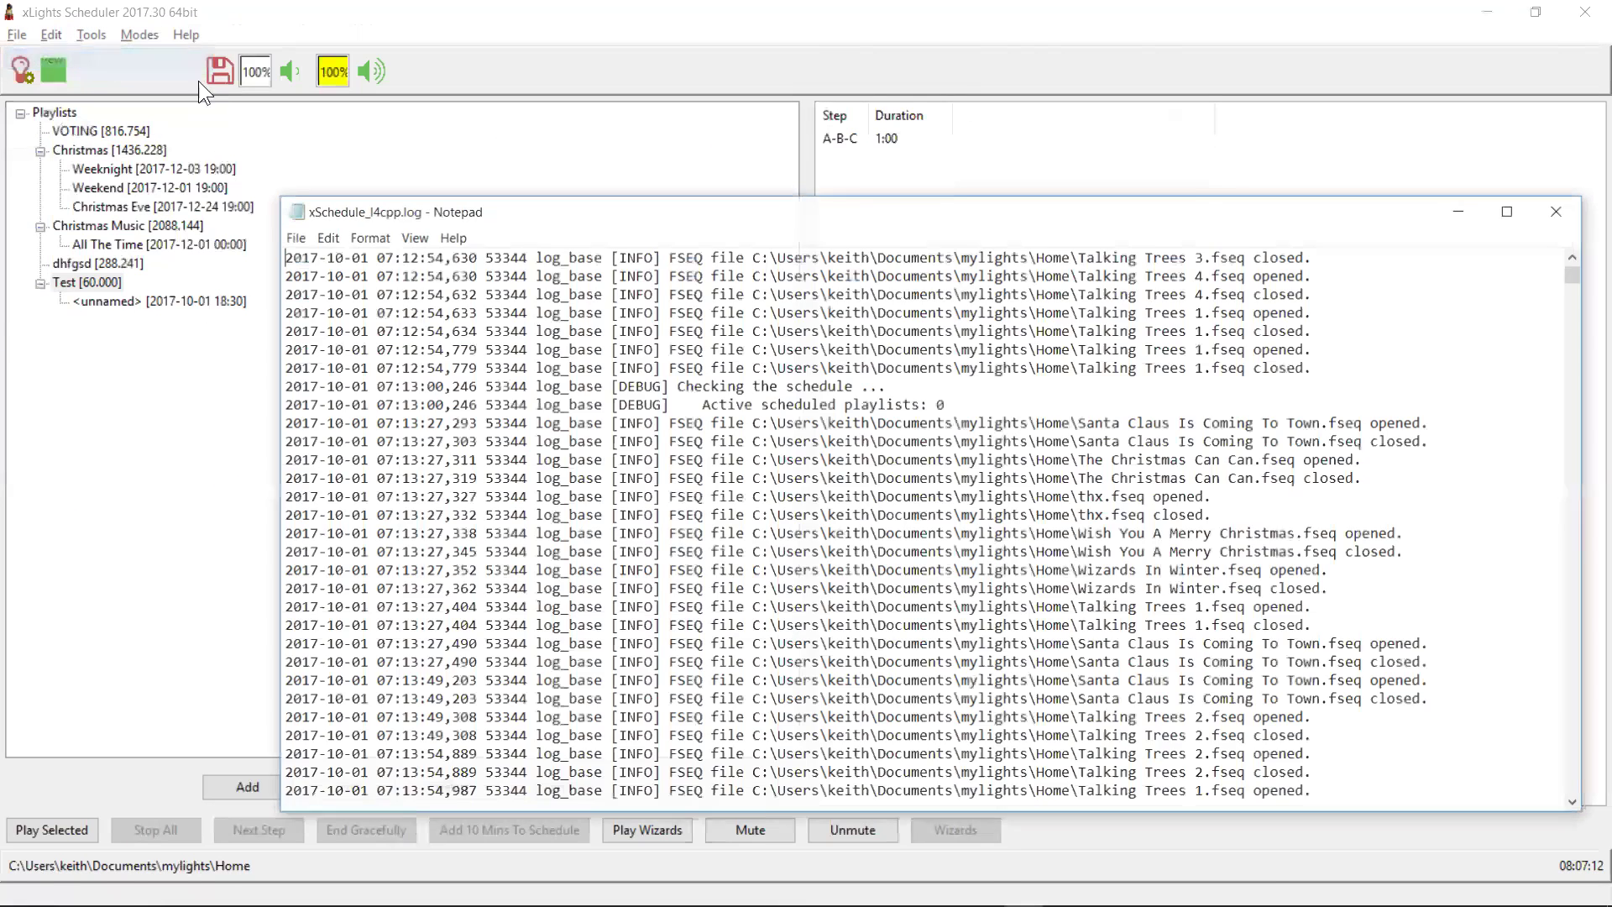
pyautogui.doubleClick(598, 209)
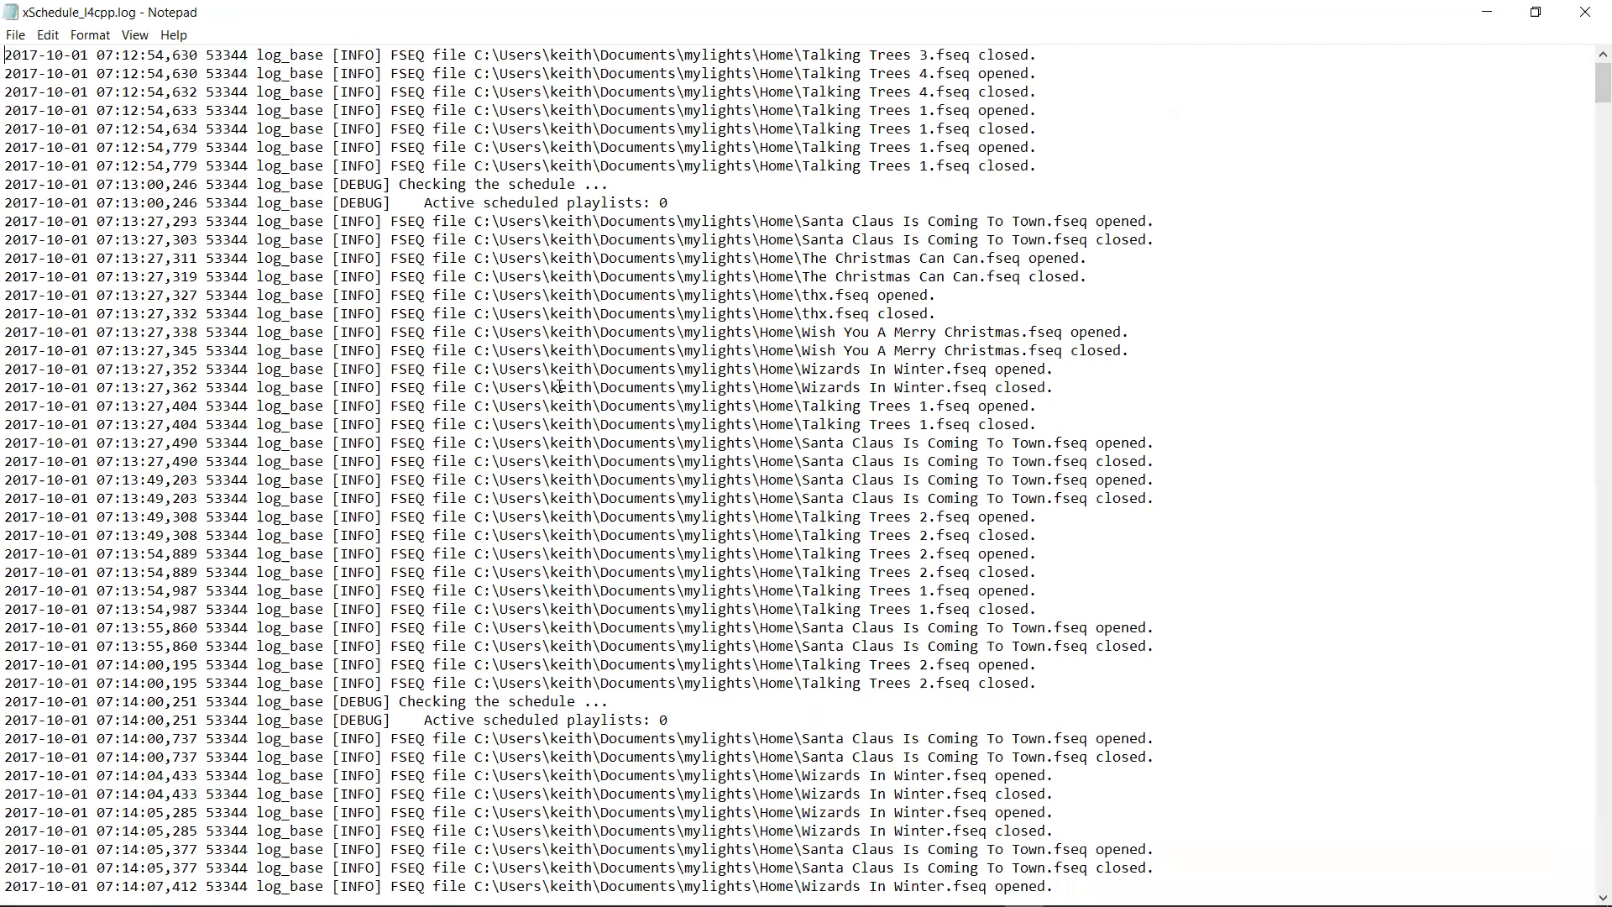
pyautogui.hotkey('ctrl', 'End')
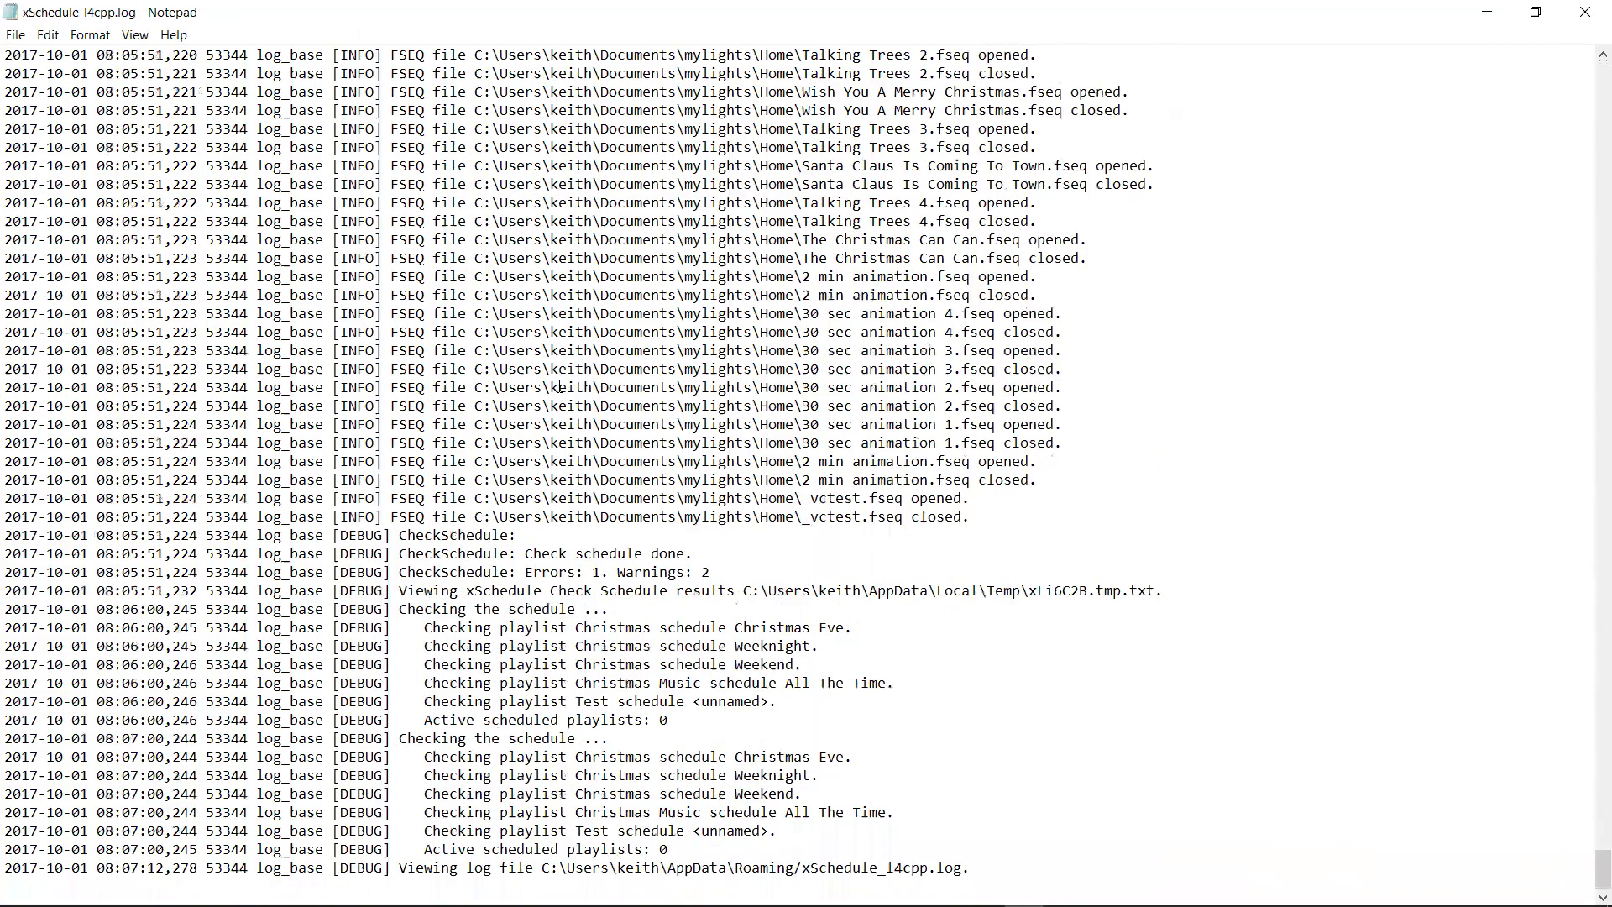
pyautogui.scroll(15, 560, 386)
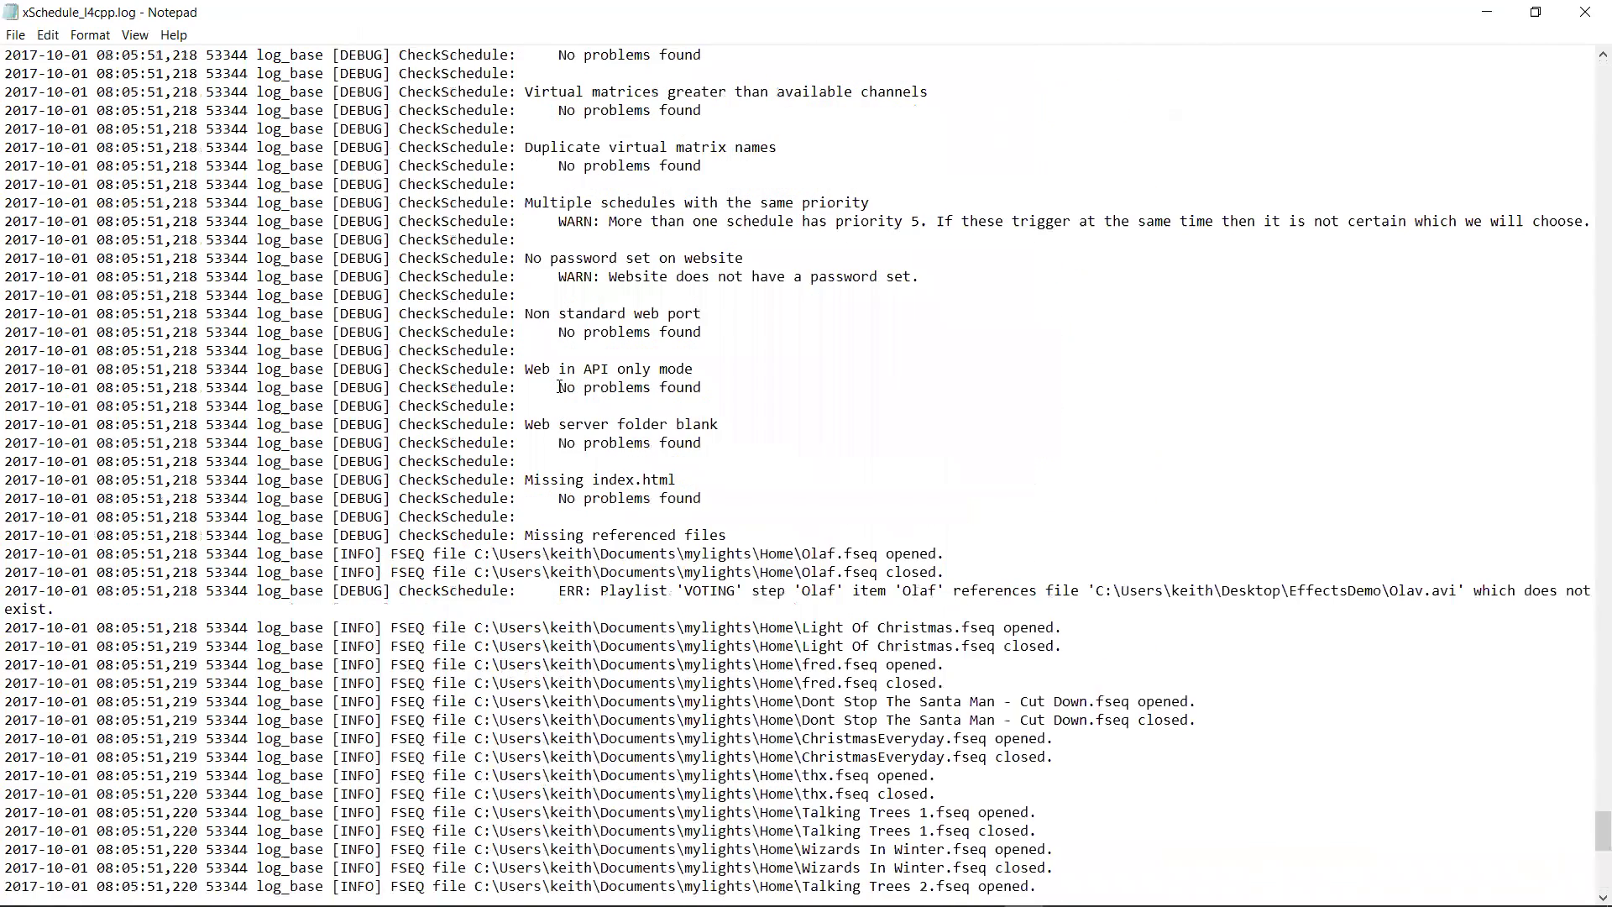
pyautogui.scroll(15, 560, 386)
pyautogui.scroll(20, 560, 386)
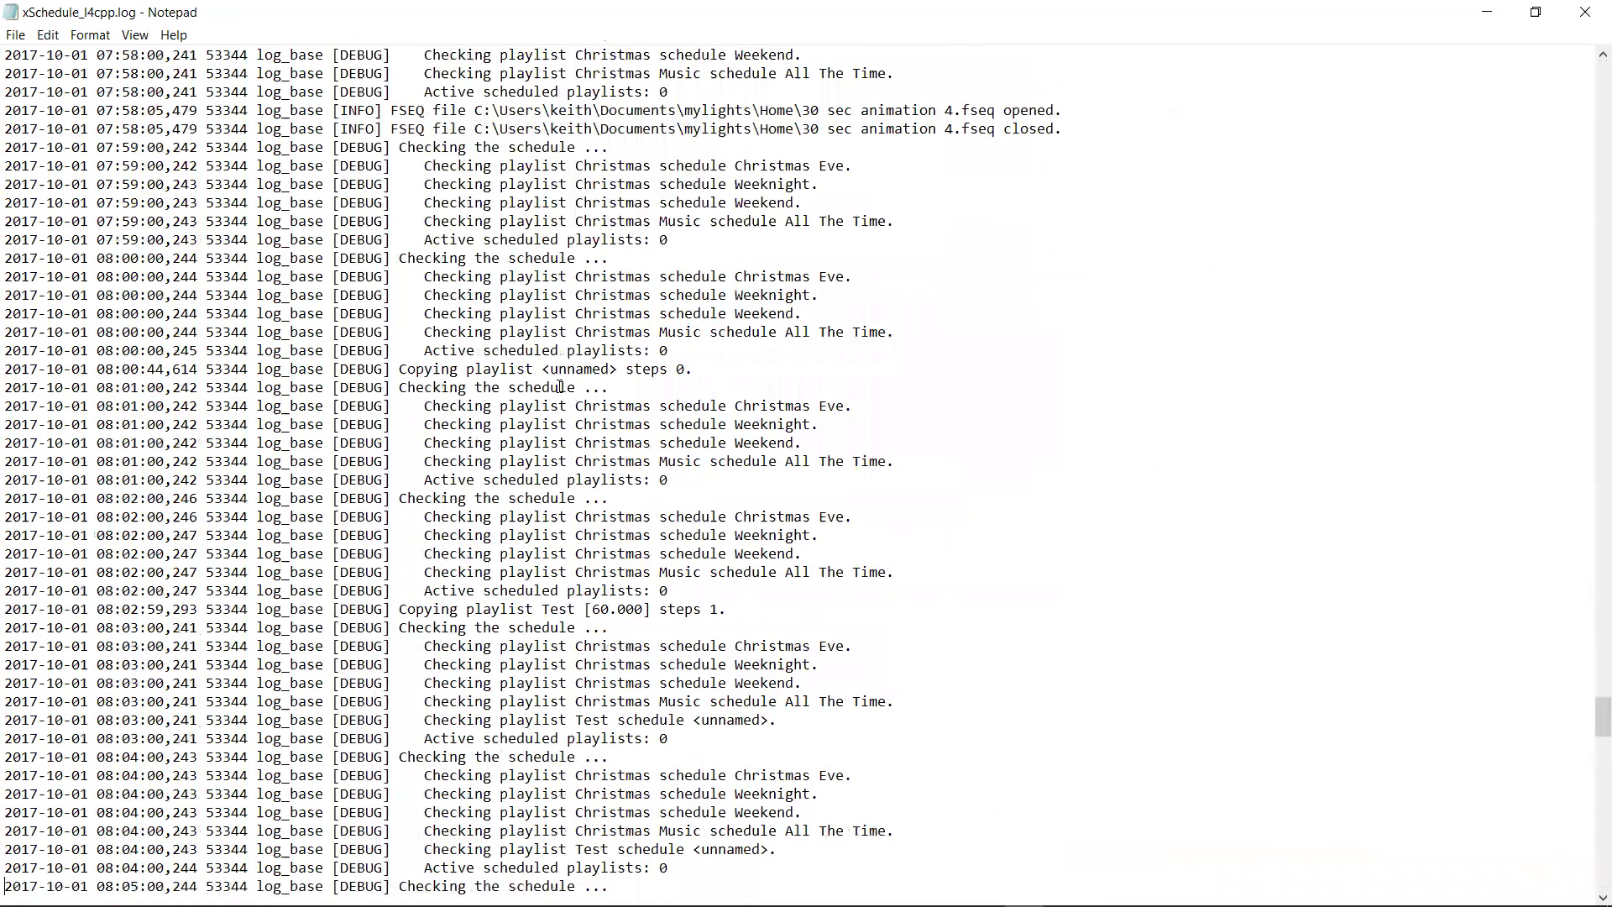
pyautogui.scroll(15, 560, 387)
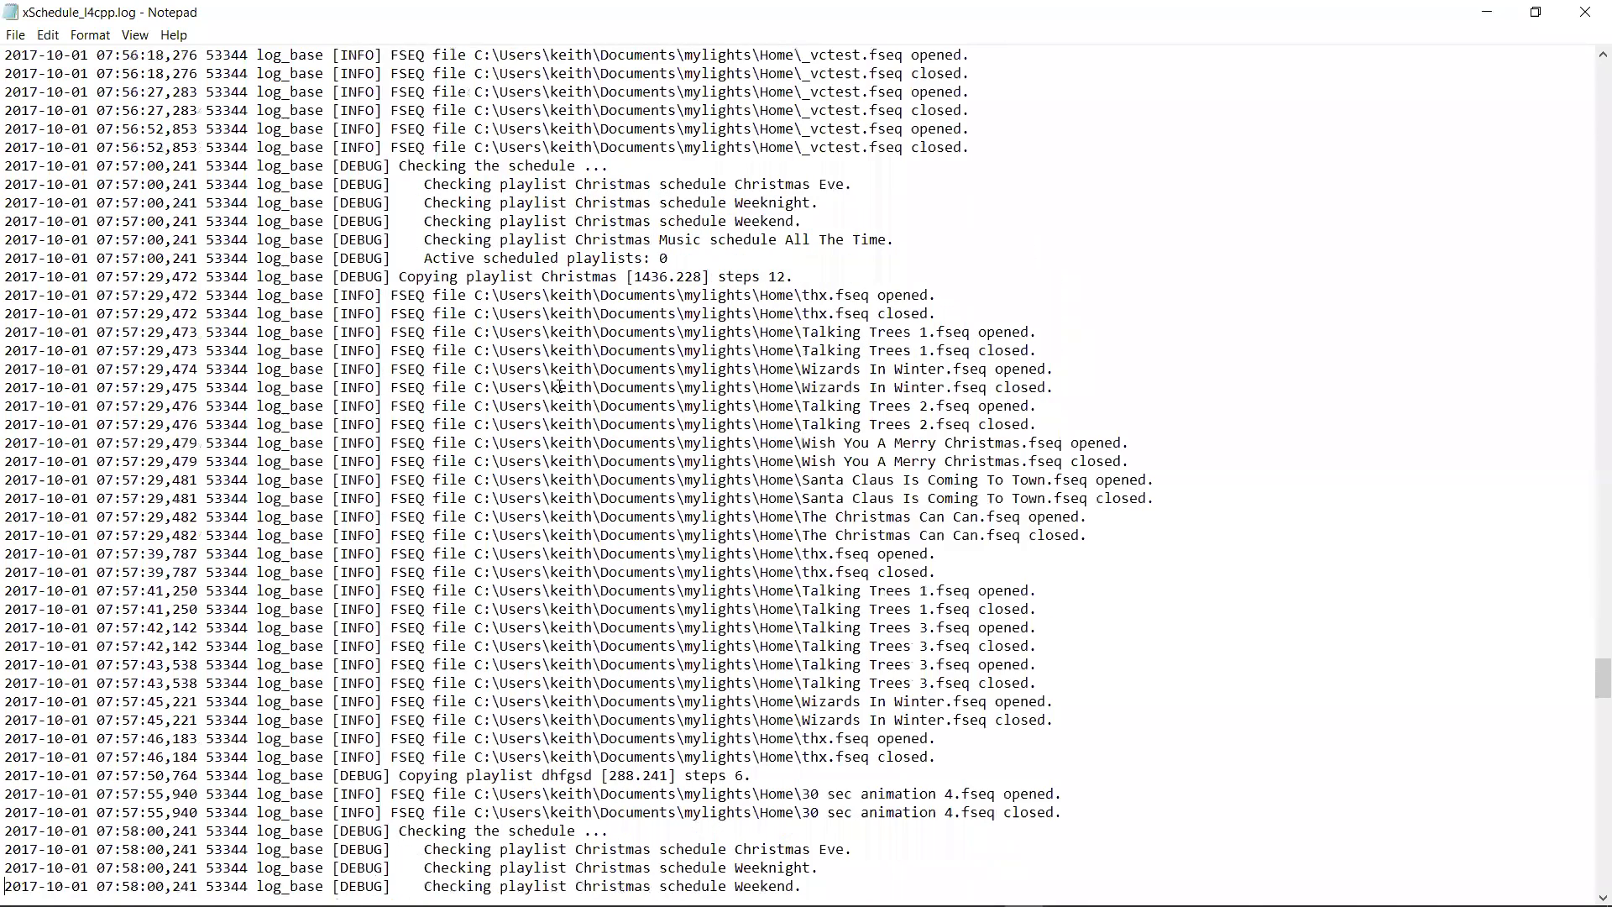
pyautogui.hotkey('ctrl', 'End')
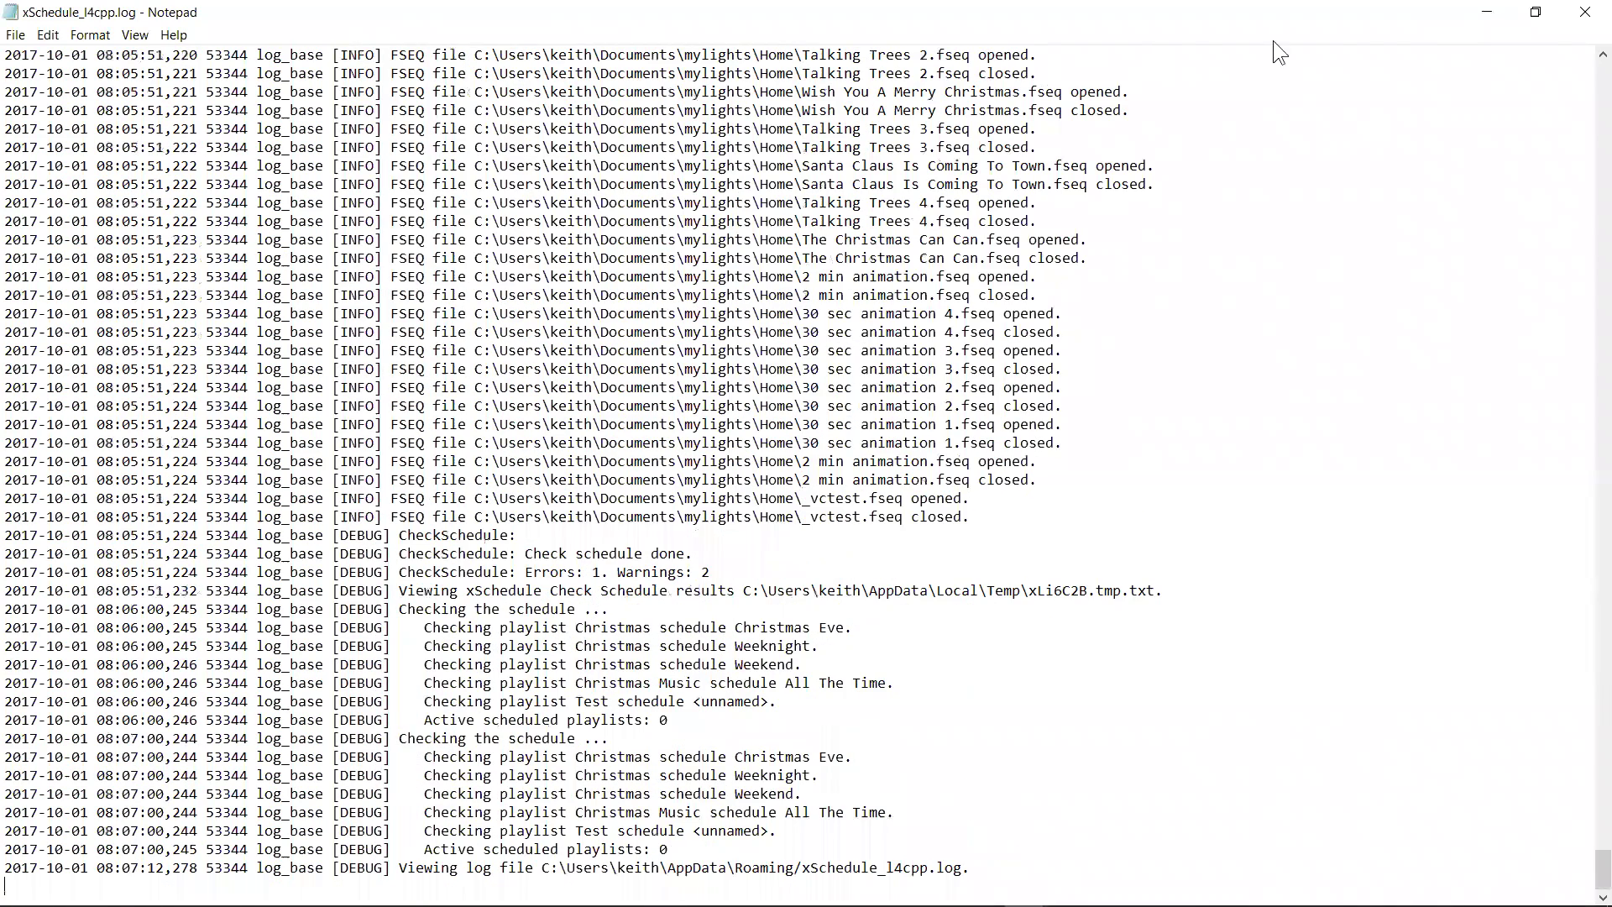
pyautogui.click(1583, 13)
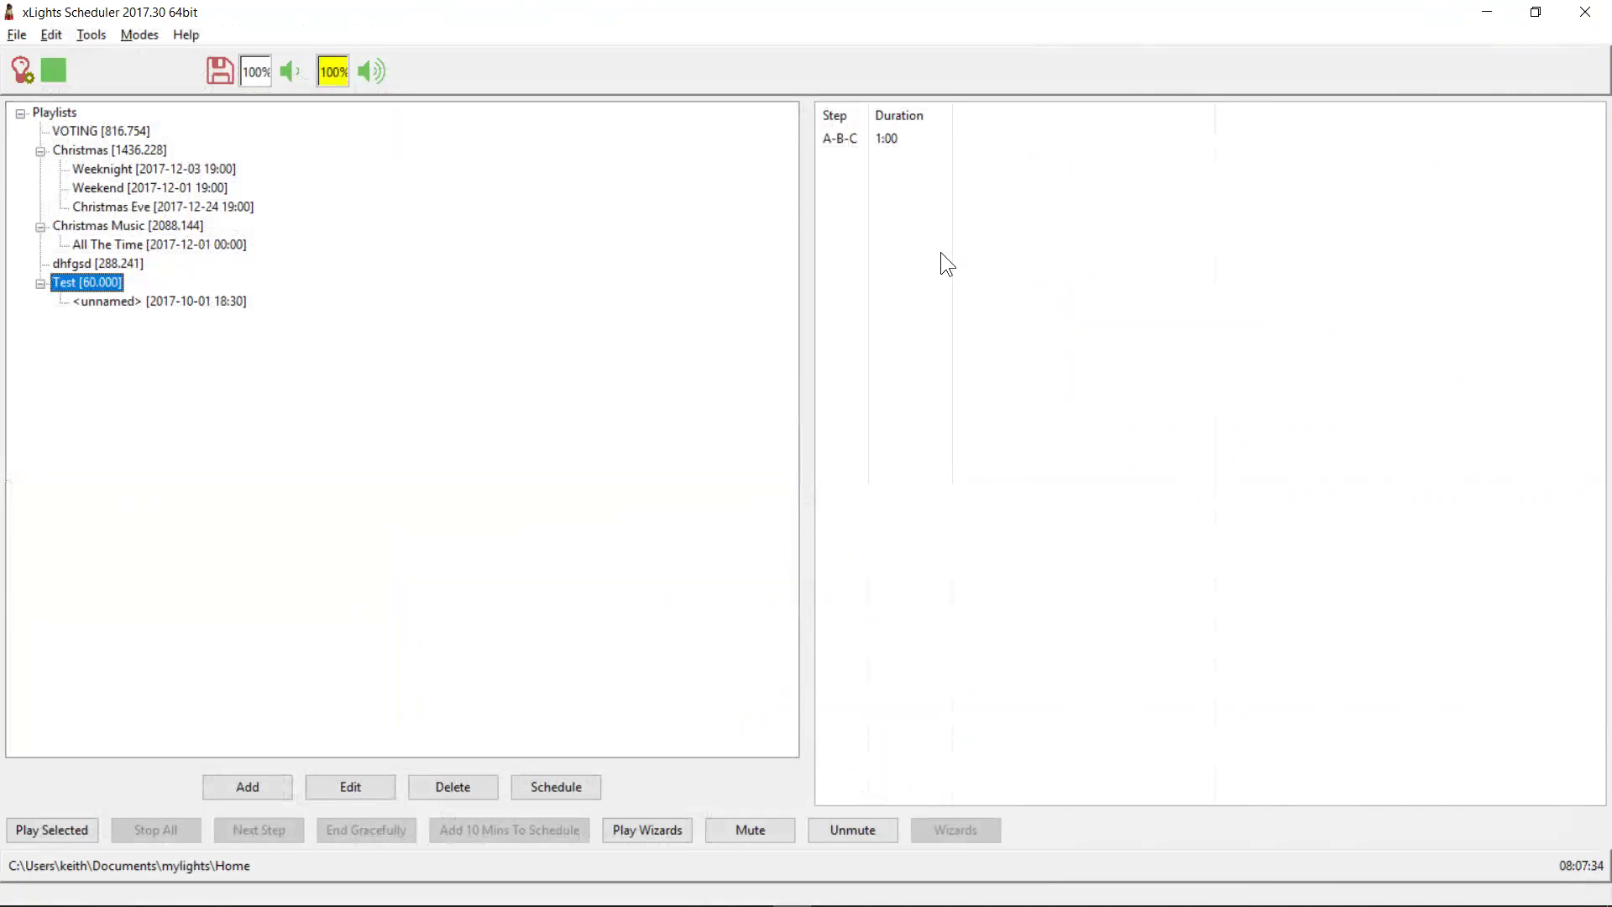
pyautogui.click(49, 34)
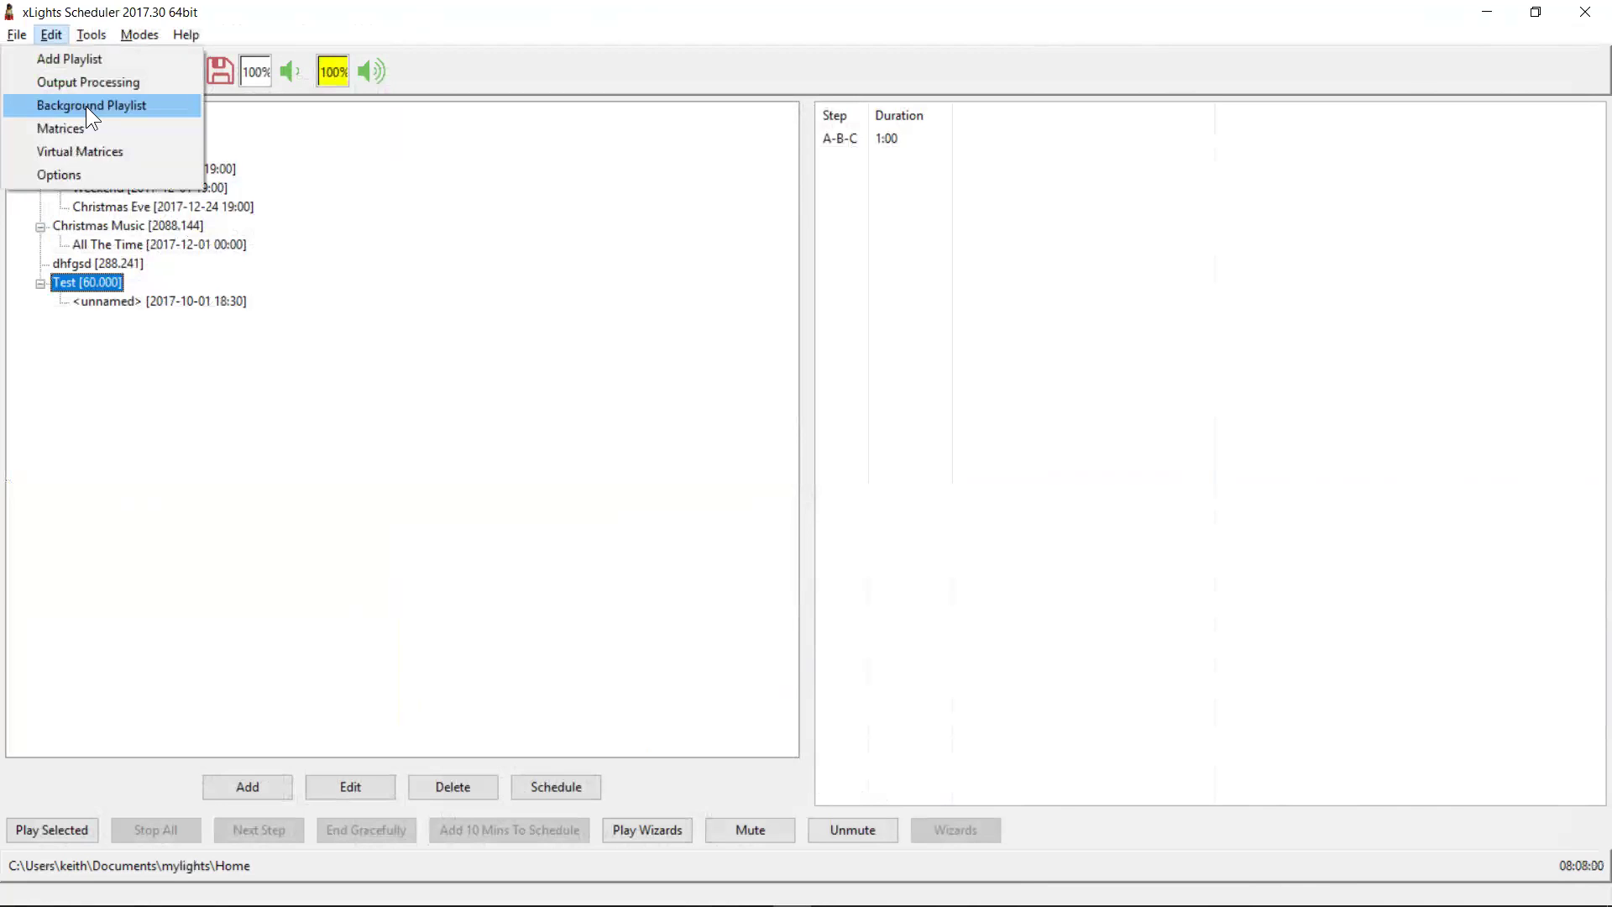
pyautogui.moveTo(90, 34)
pyautogui.click(112, 440)
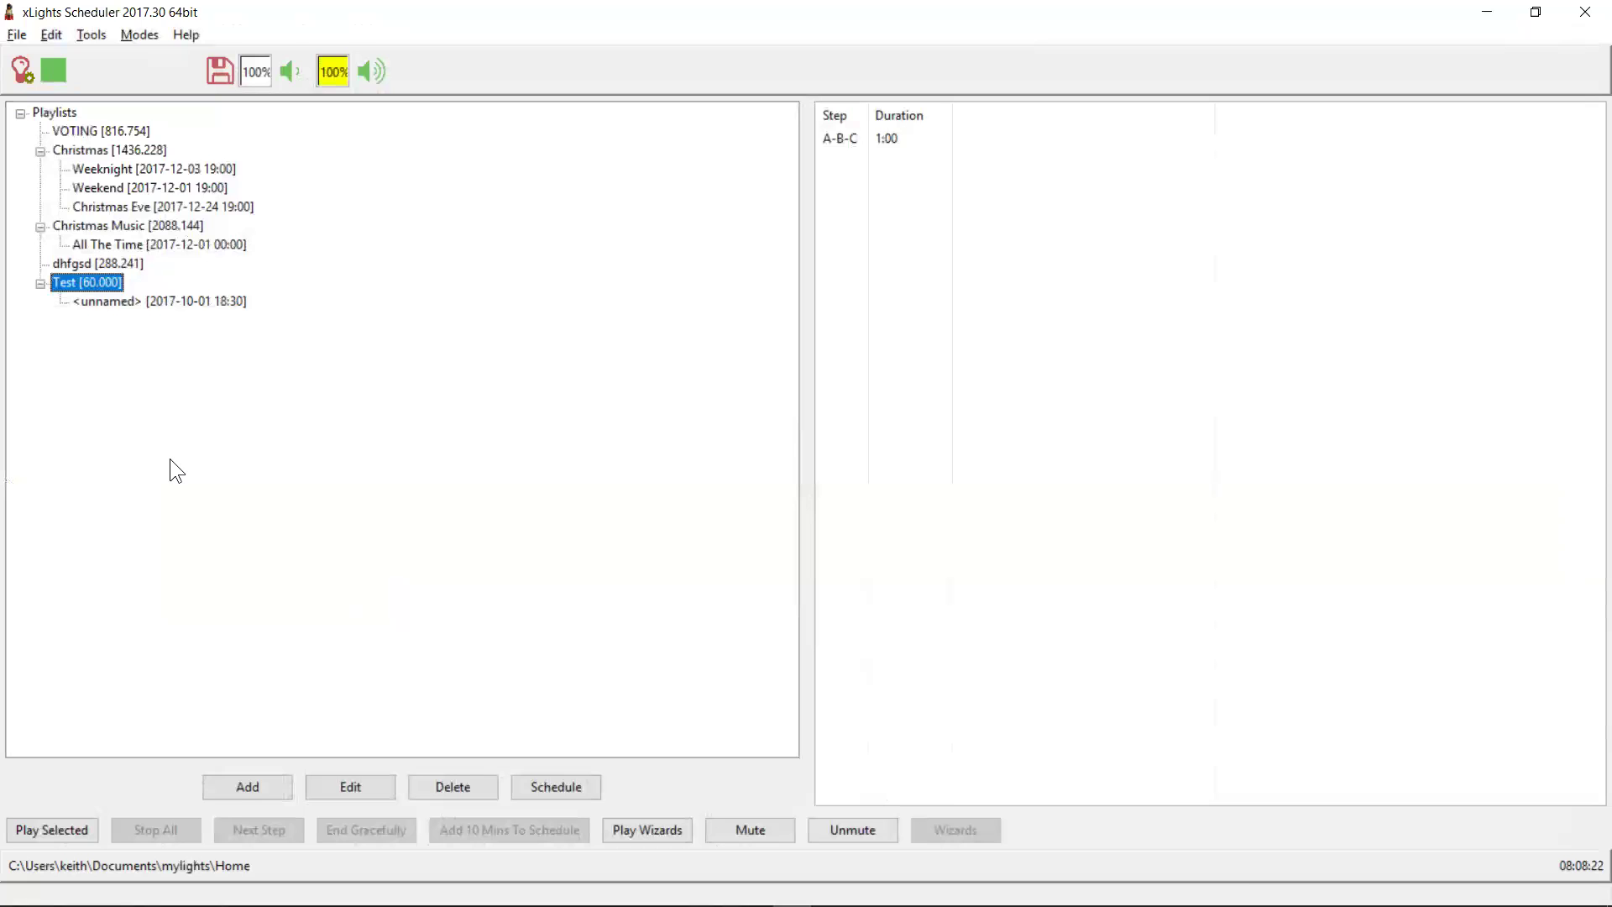
pyautogui.click(84, 156)
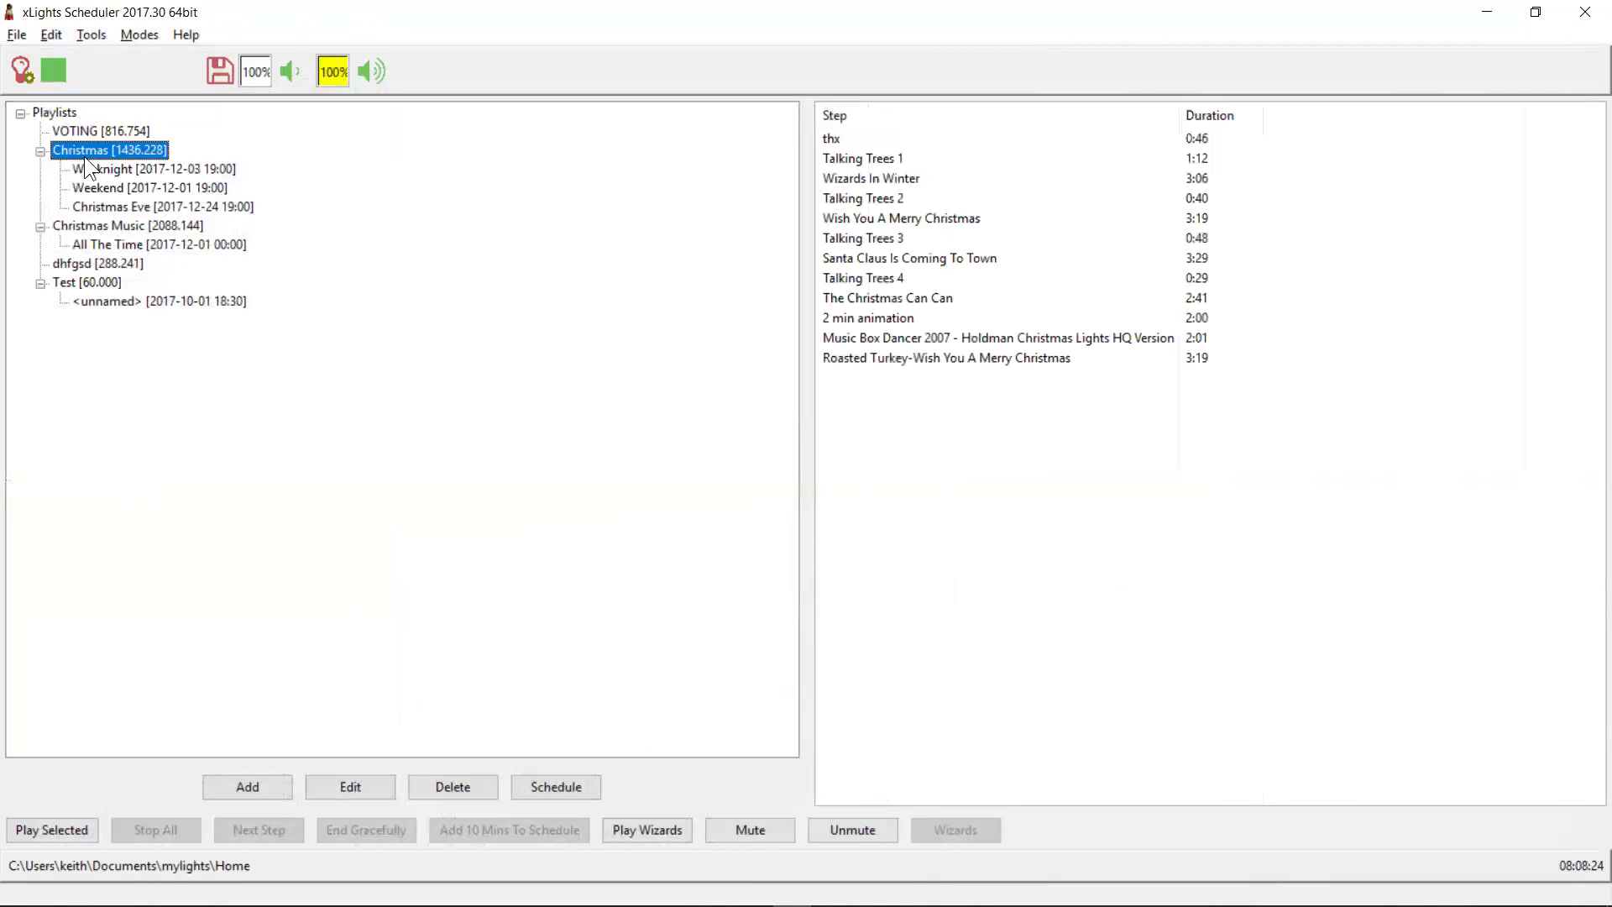
pyautogui.rightClick(112, 147)
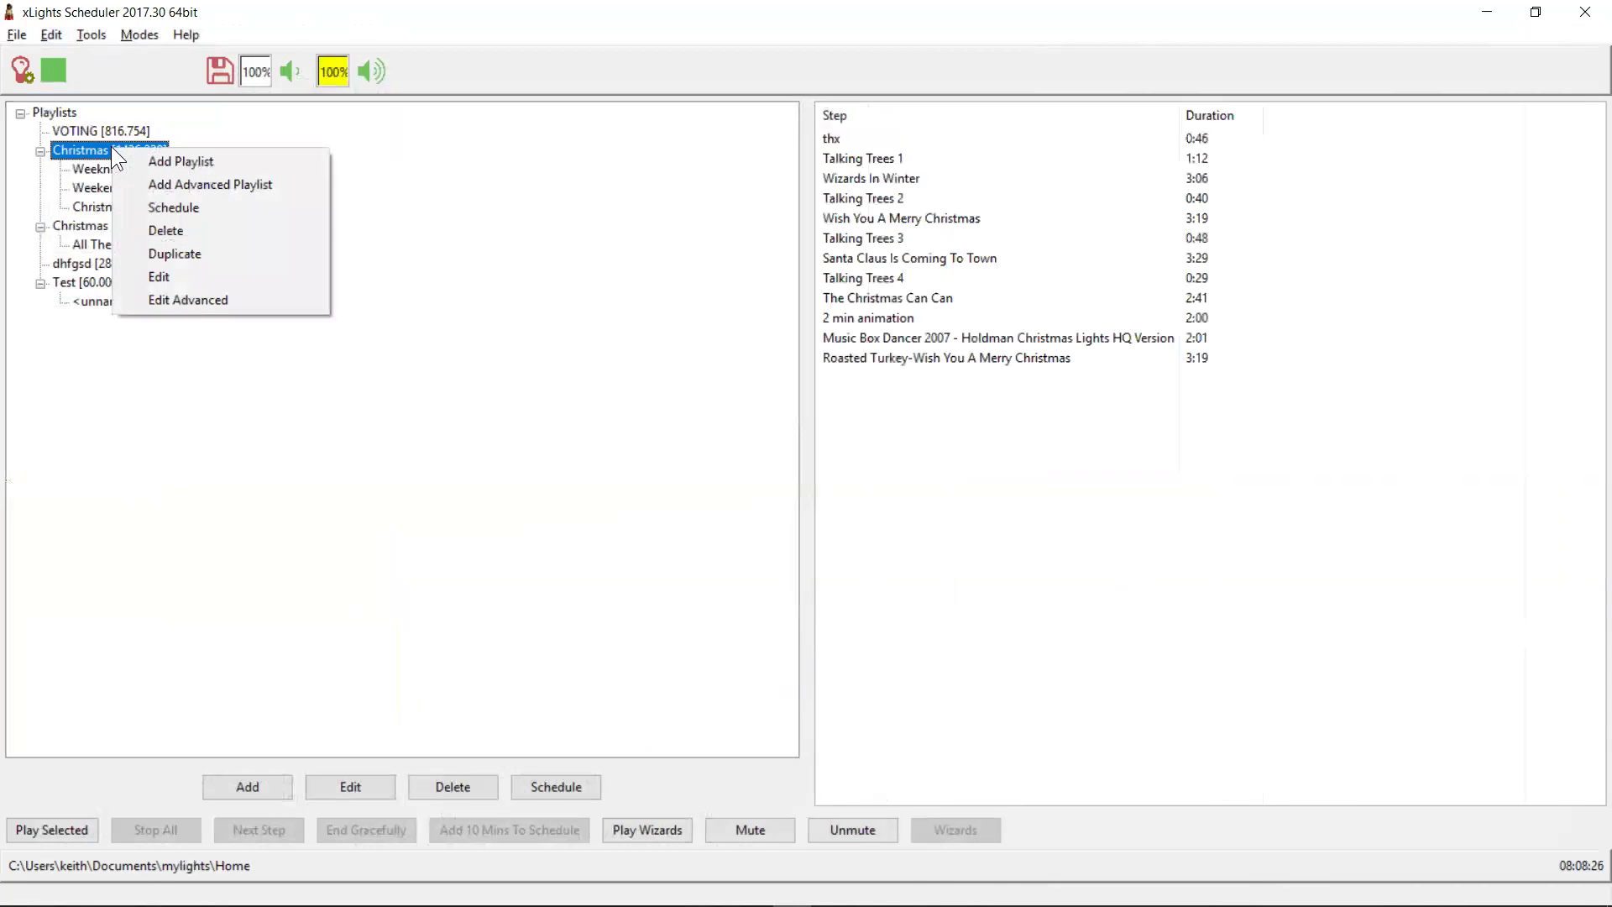
pyautogui.click(234, 191)
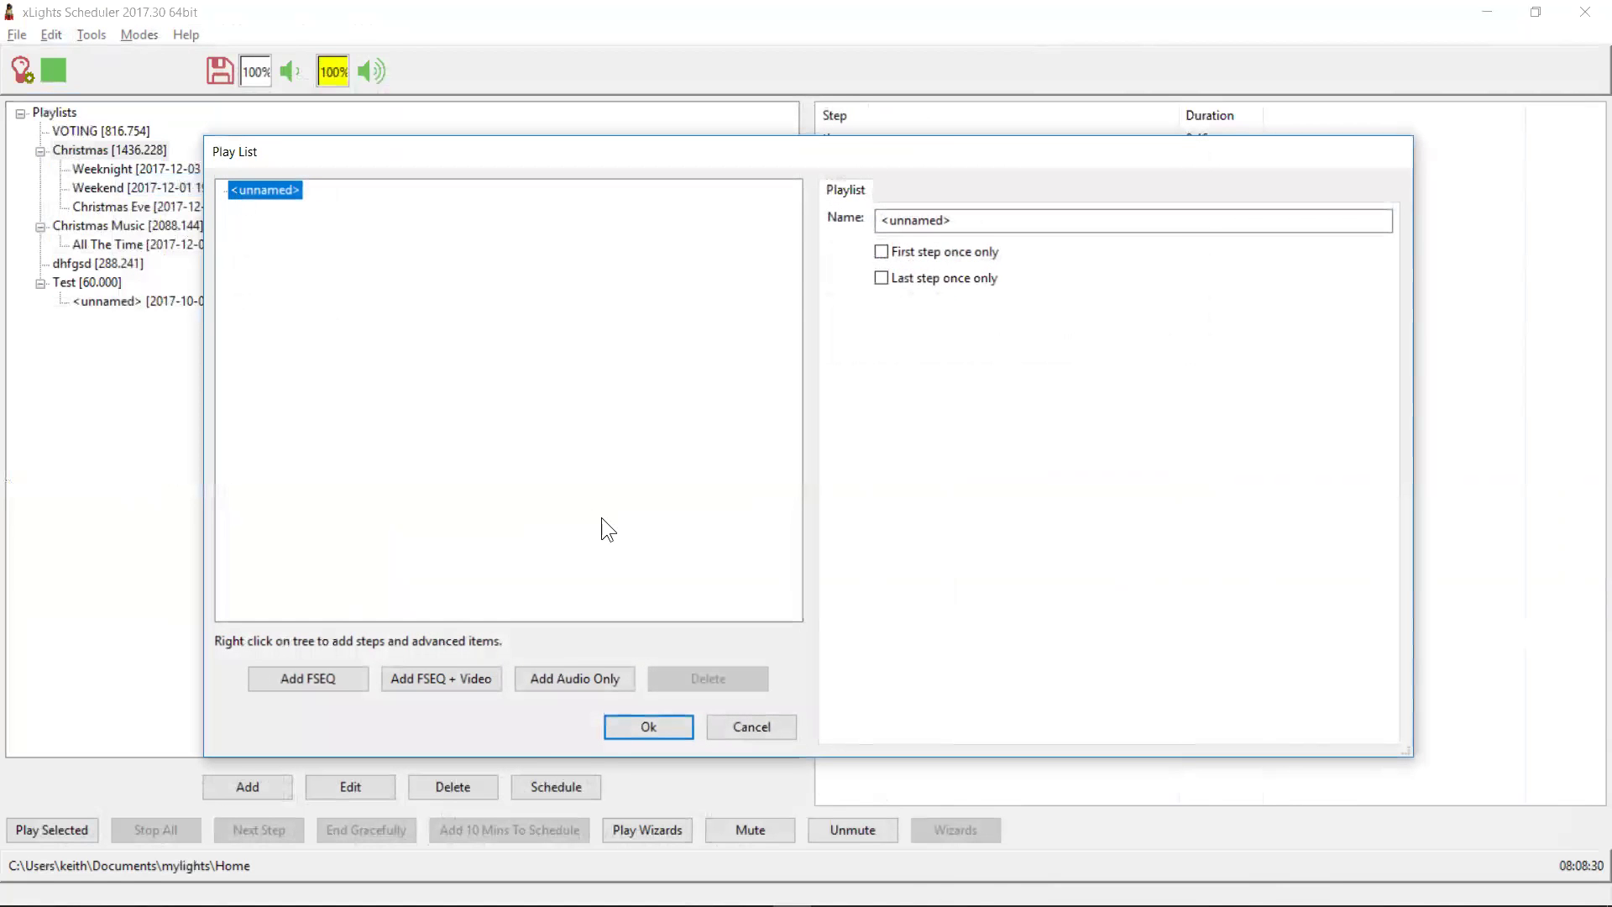
pyautogui.press('Escape')
# Open the Christmas playlist for advanced editing and add a Run Process item at its start, examining its settings.
pyautogui.rightClick(106, 146)
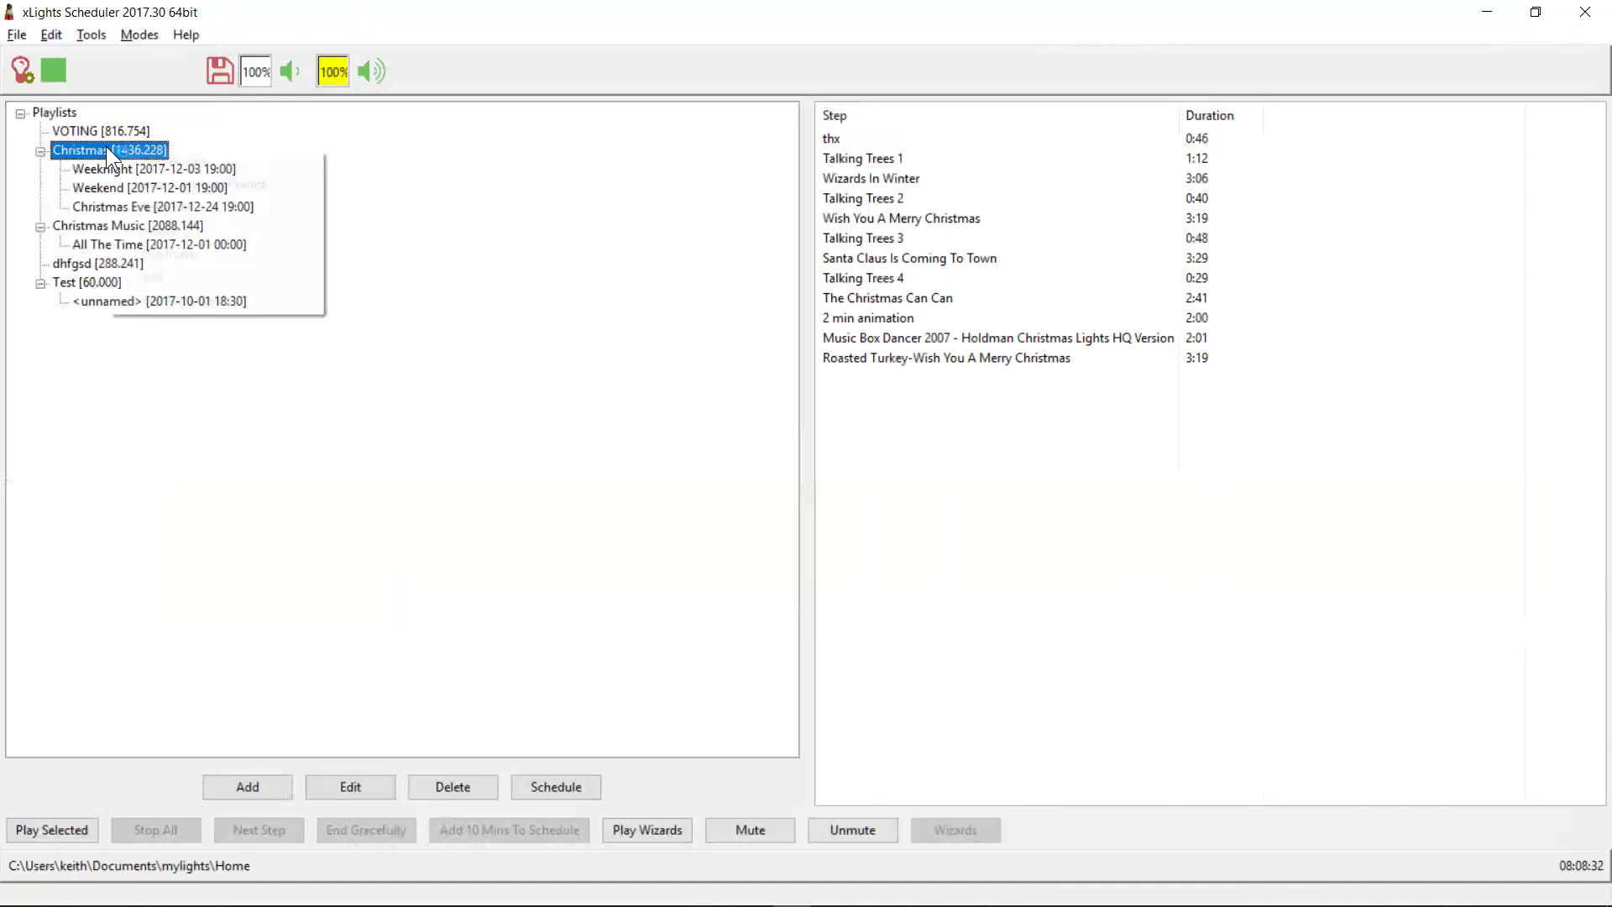
pyautogui.click(201, 303)
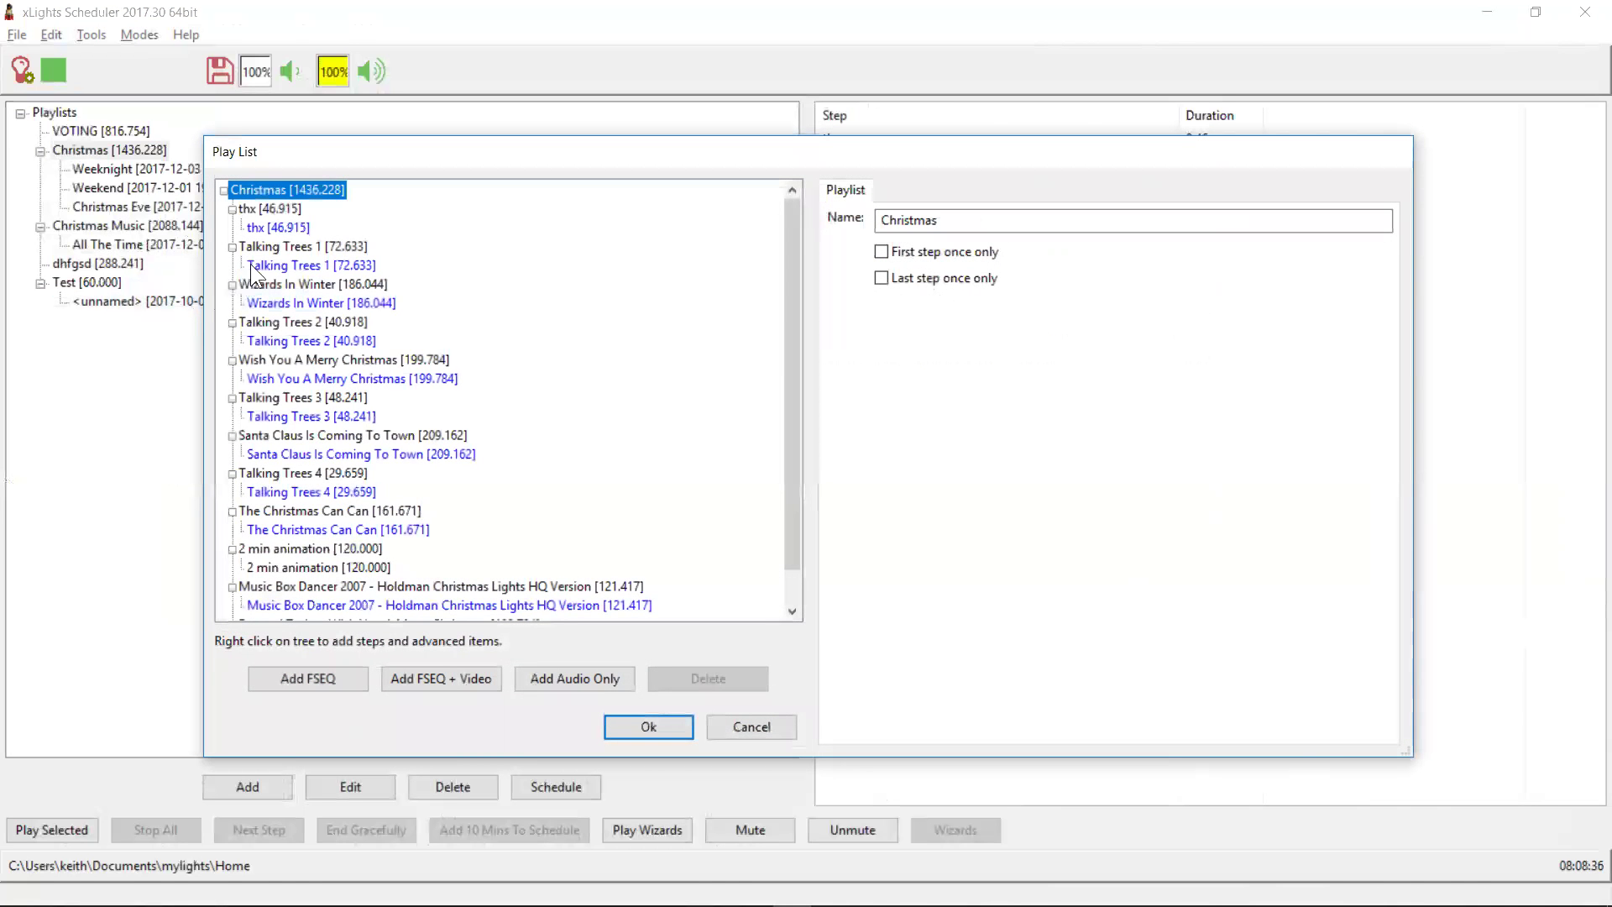
pyautogui.rightClick(302, 188)
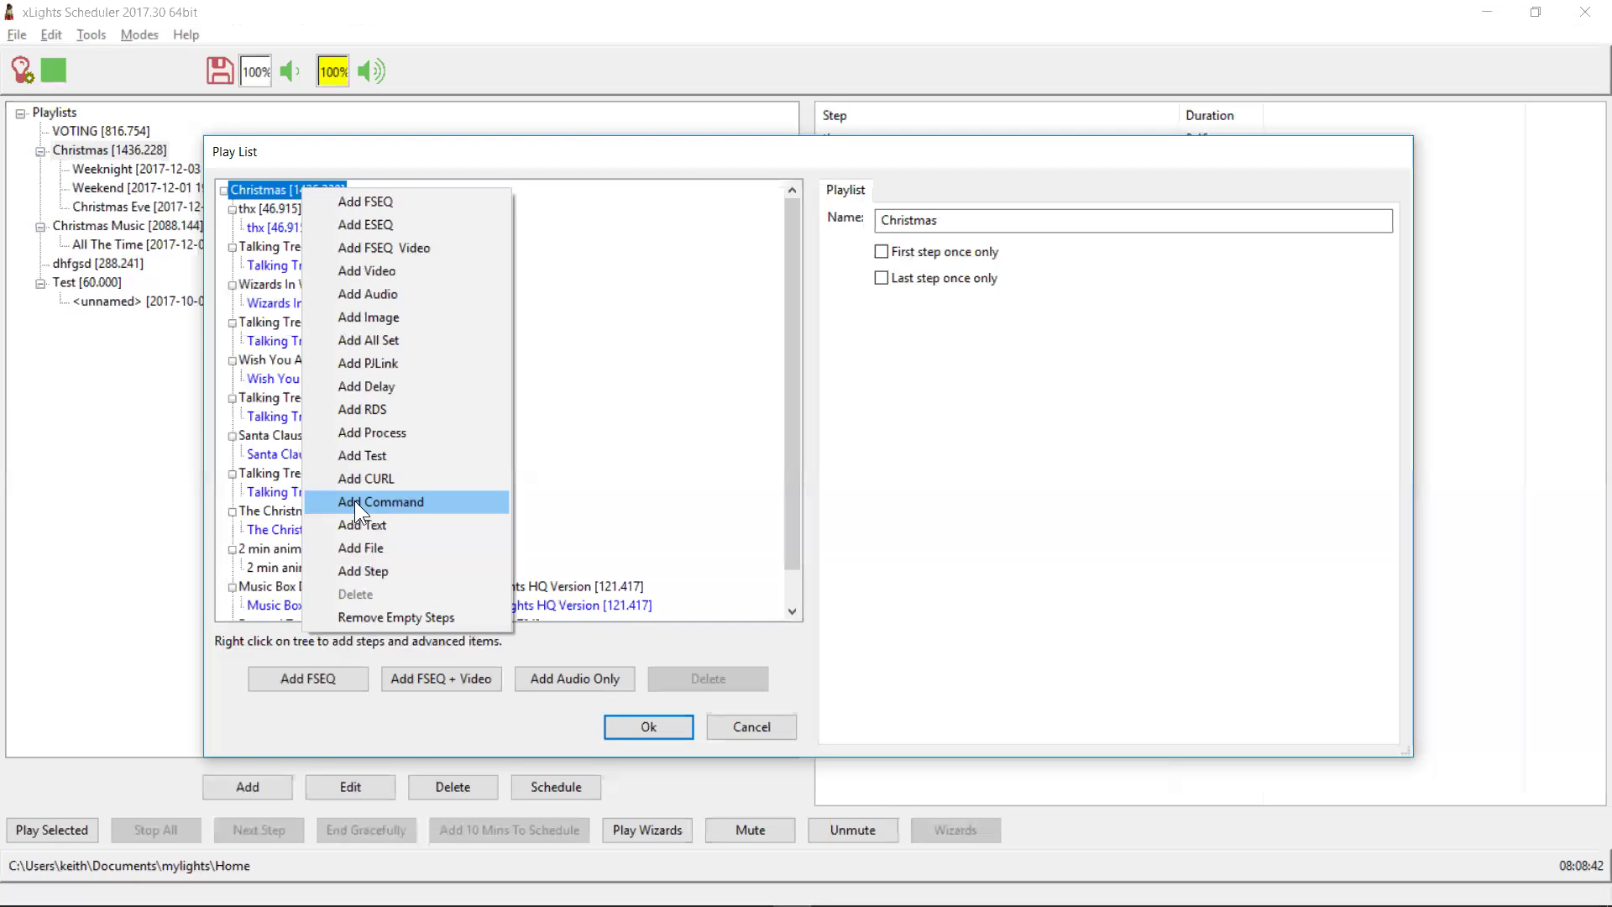
pyautogui.click(372, 432)
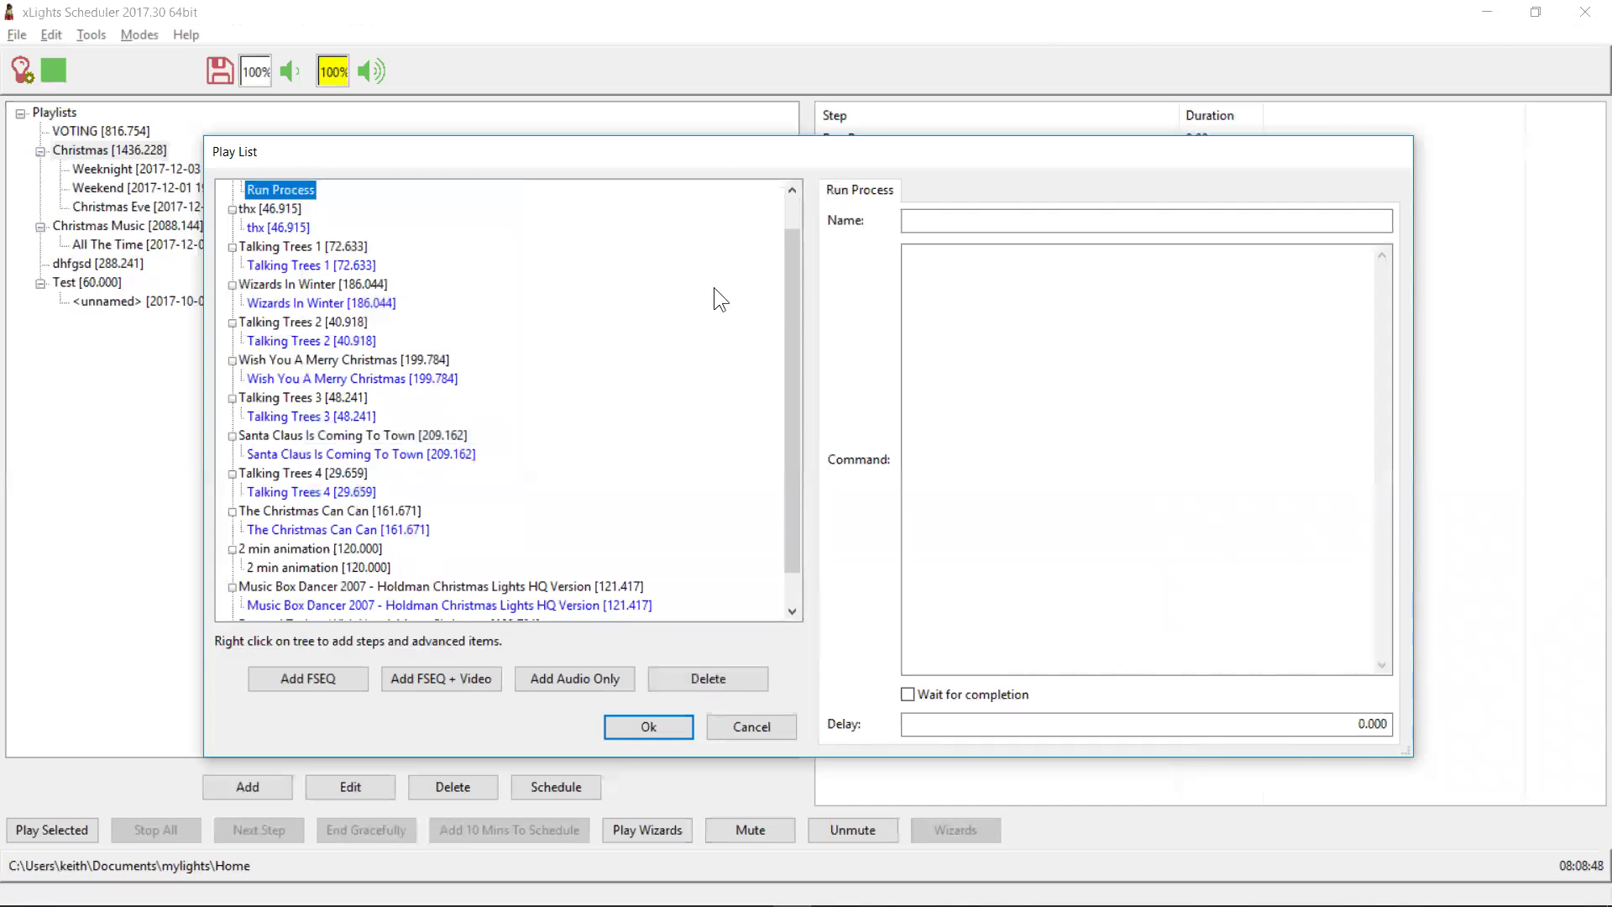
pyautogui.moveTo(797, 319); pyautogui.dragTo(789, 225)
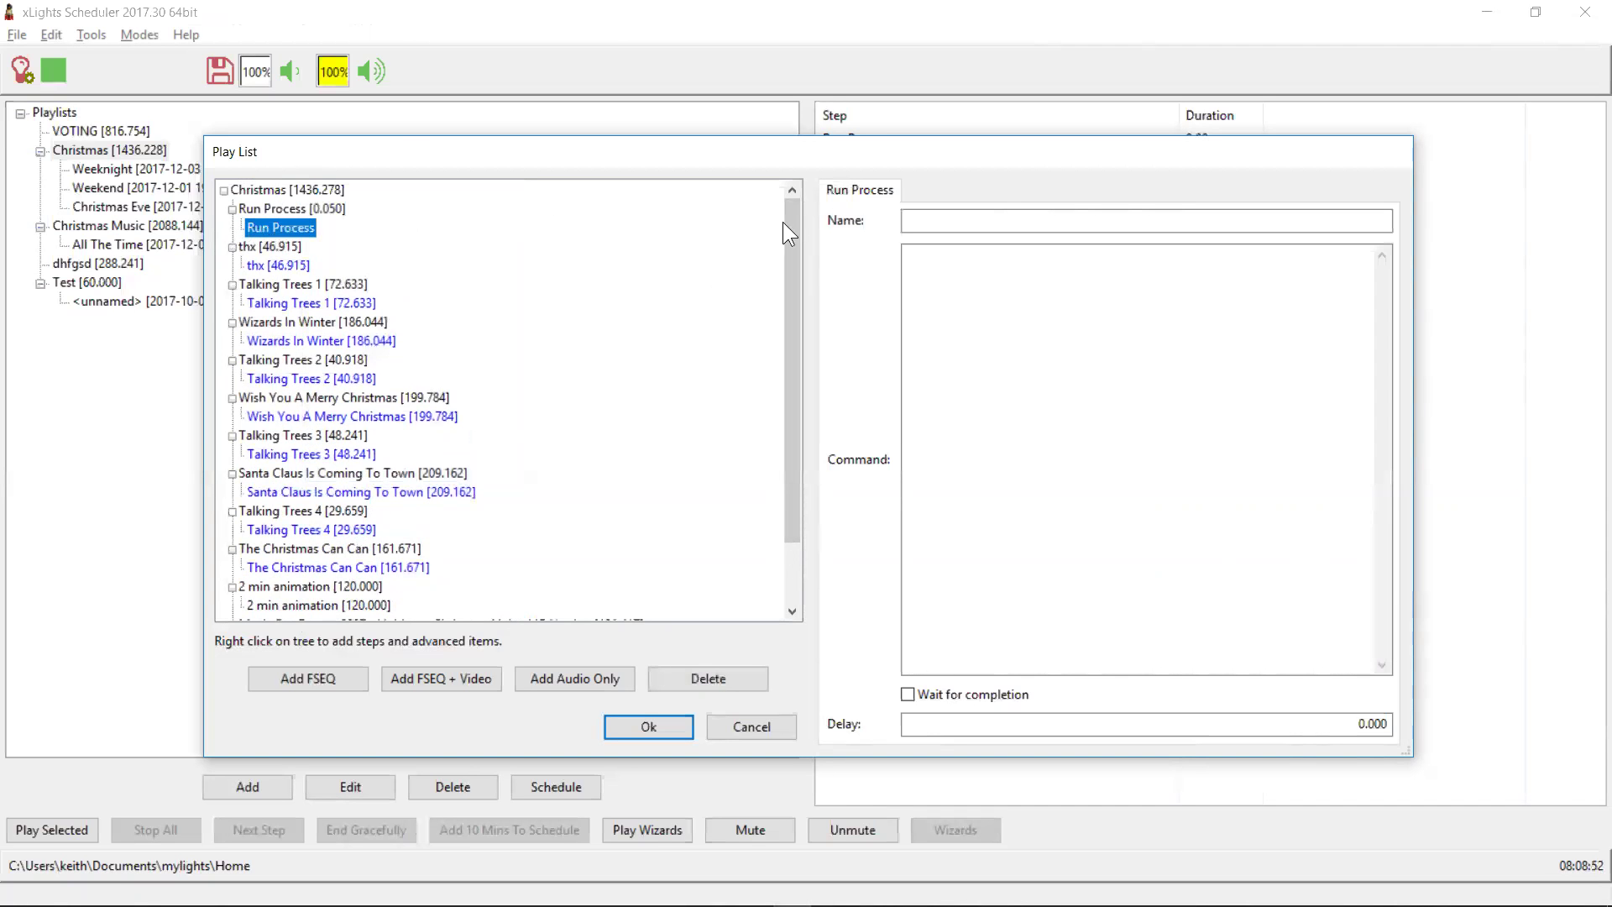
pyautogui.click(943, 220)
pyautogui.click(955, 406)
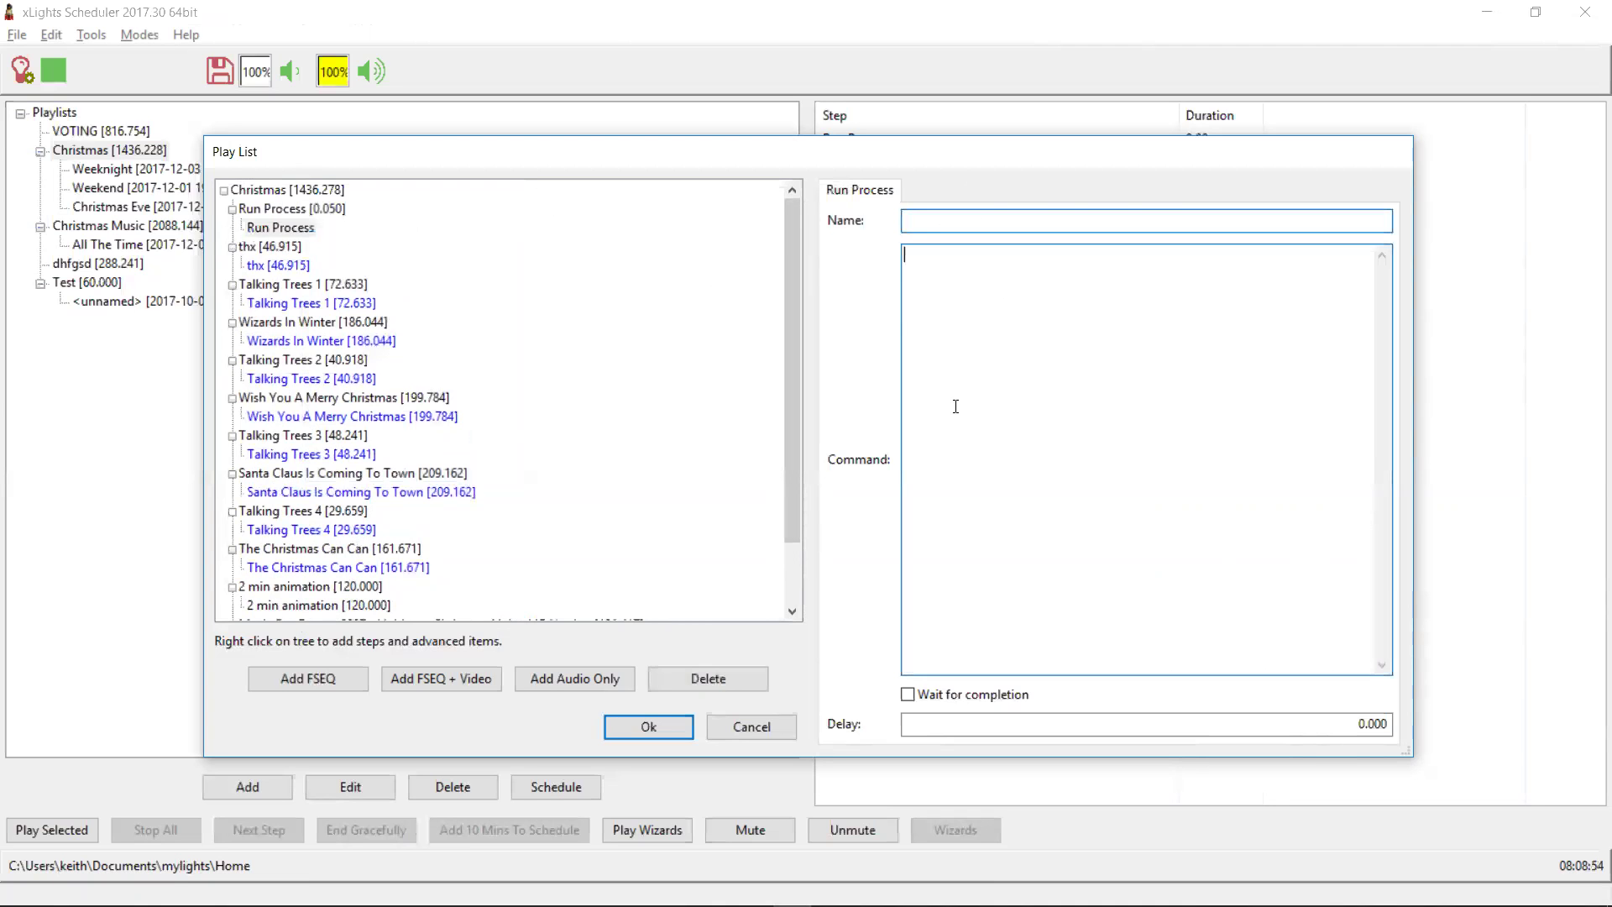
pyautogui.moveTo(1002, 372)
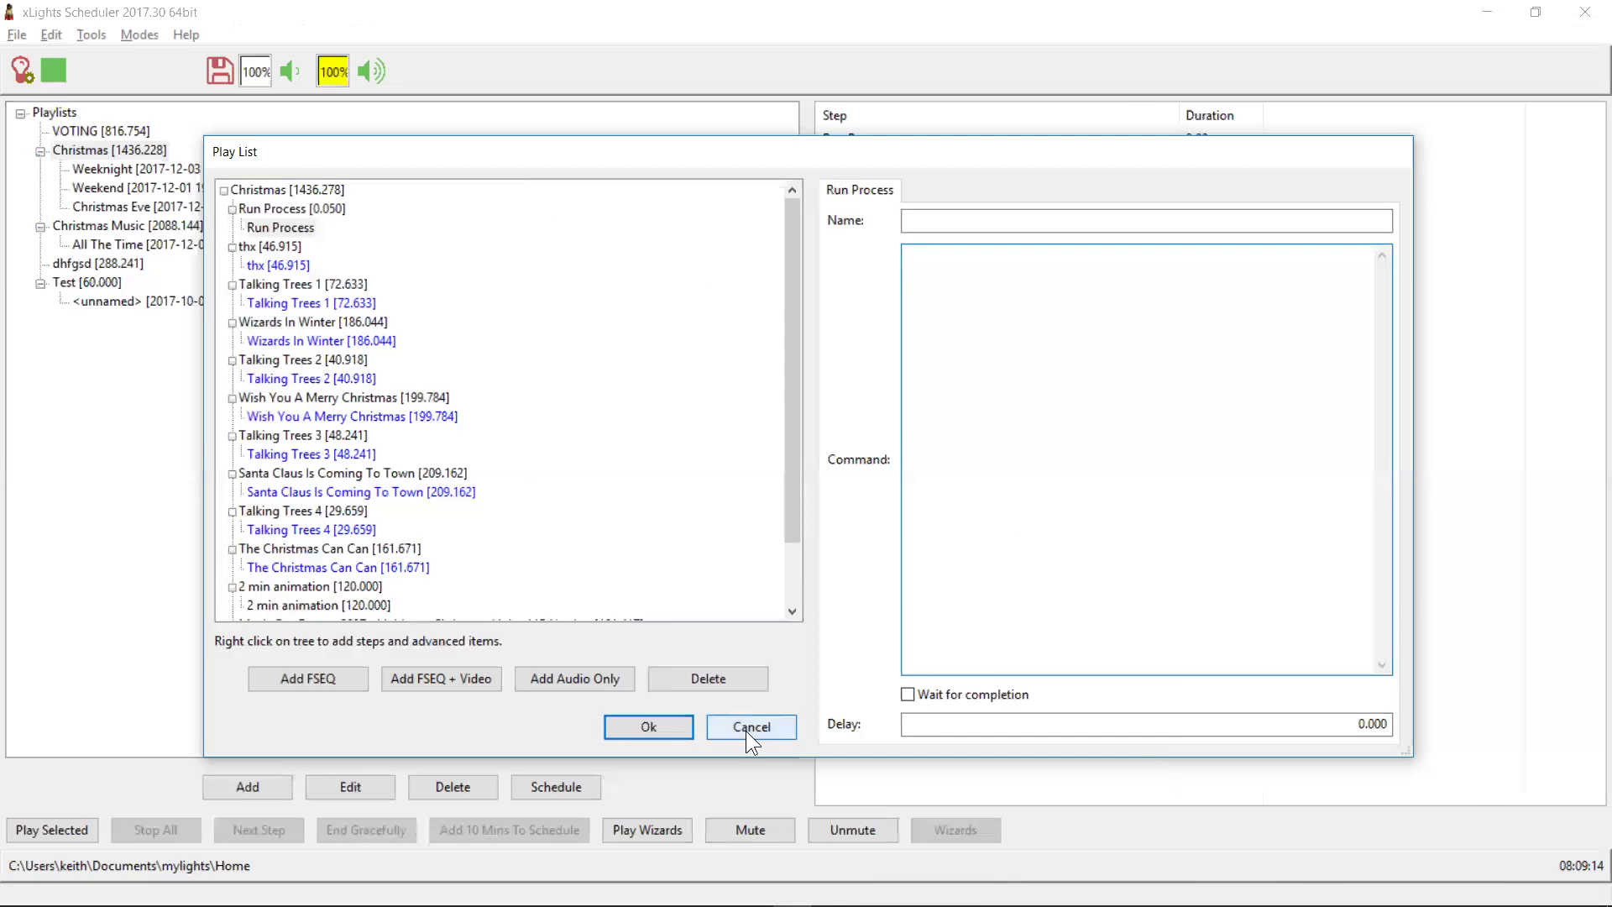
# Add a CURL item to the playlist step that holds the Run Process item.
pyautogui.rightClick(269, 208)
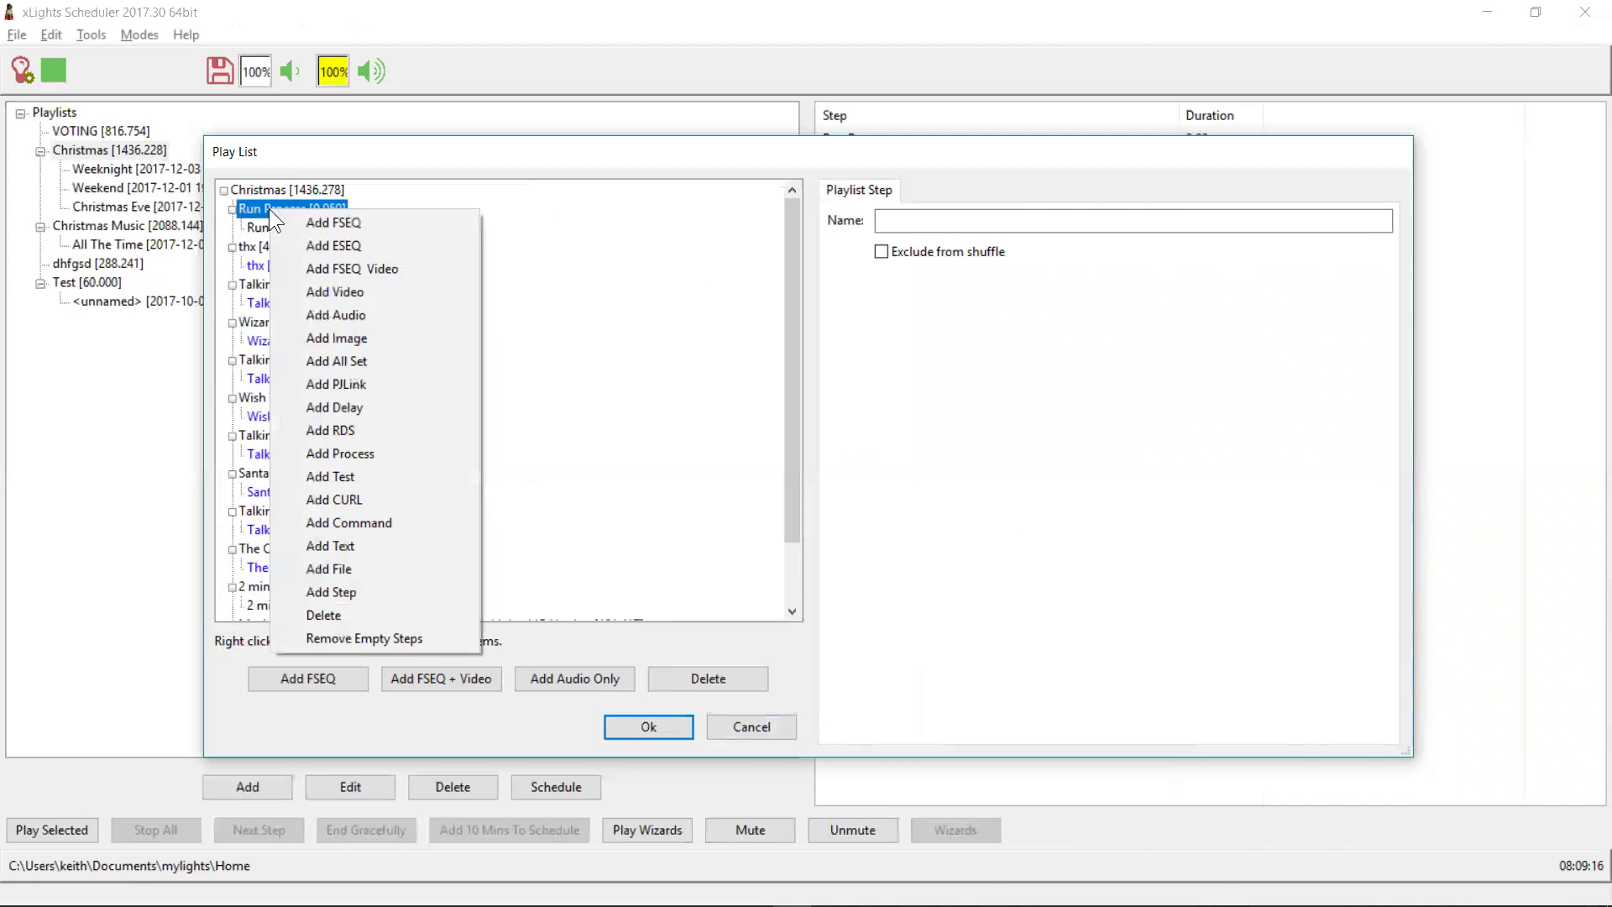
pyautogui.click(342, 499)
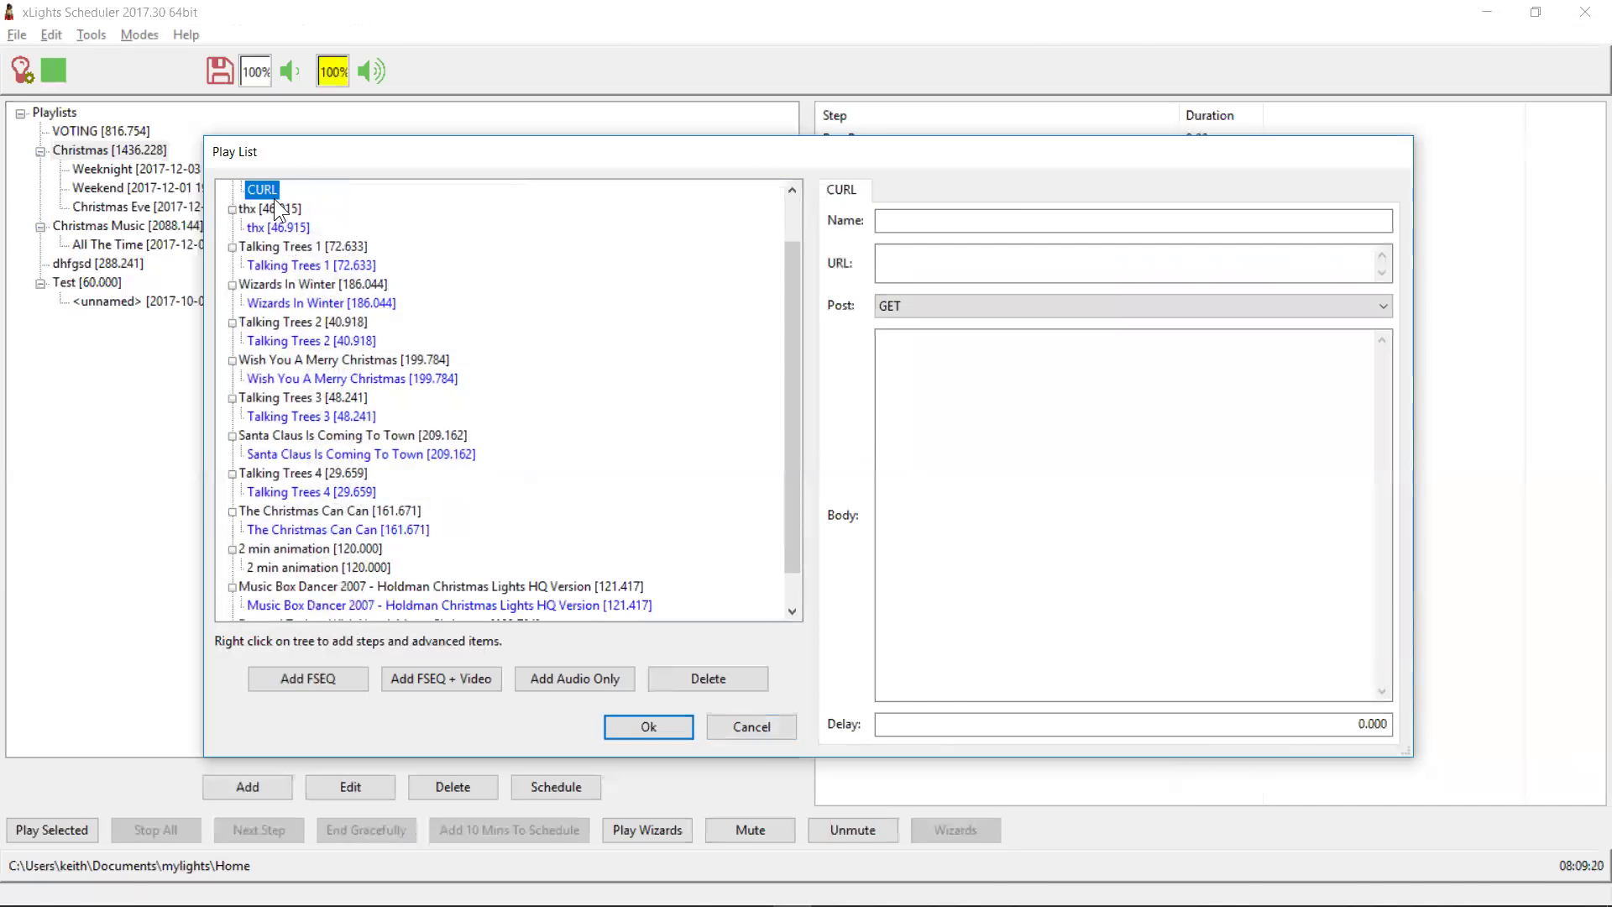
pyautogui.moveTo(794, 349); pyautogui.dragTo(787, 268)
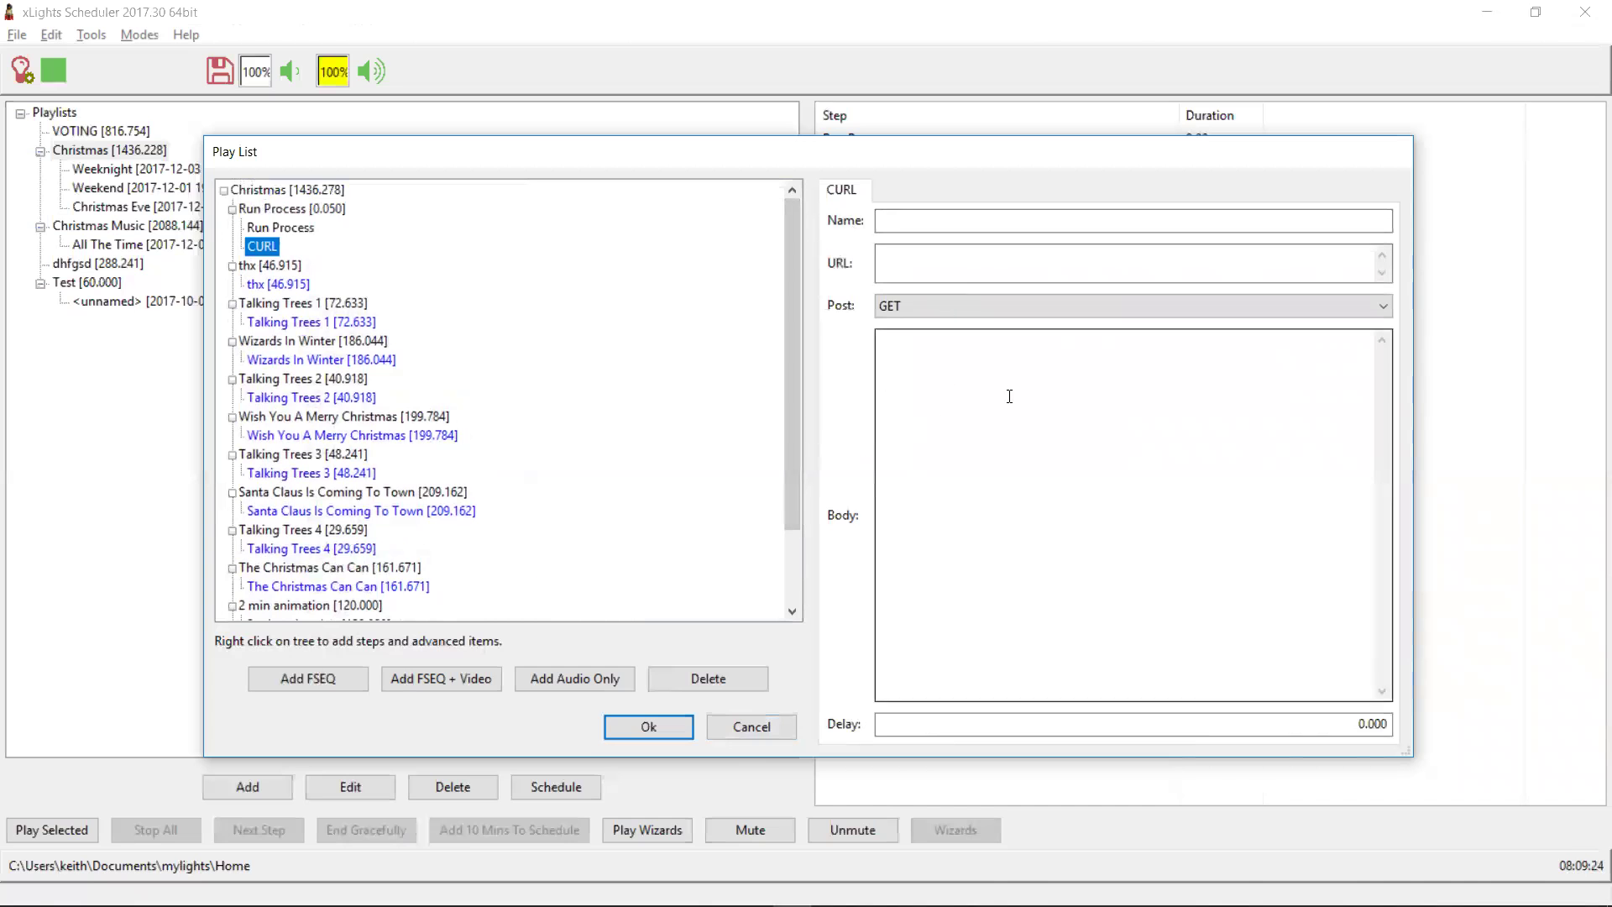
# Review the CURL item's request methods and available body variables, and discard the Christmas playlist changes.
pyautogui.moveTo(910, 540)
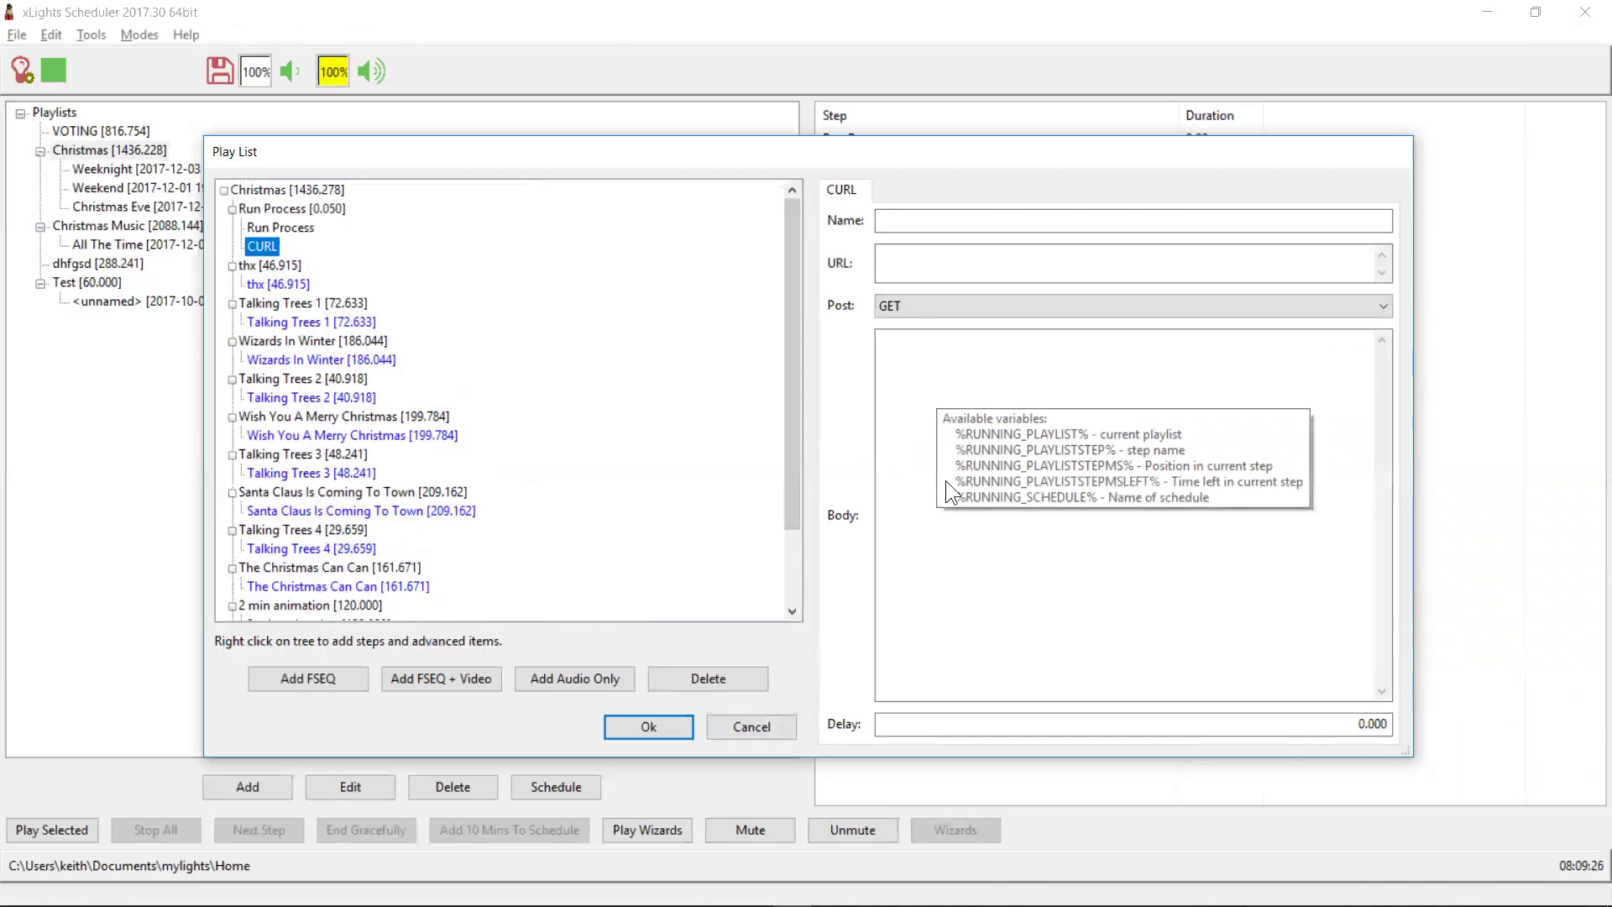
pyautogui.click(942, 304)
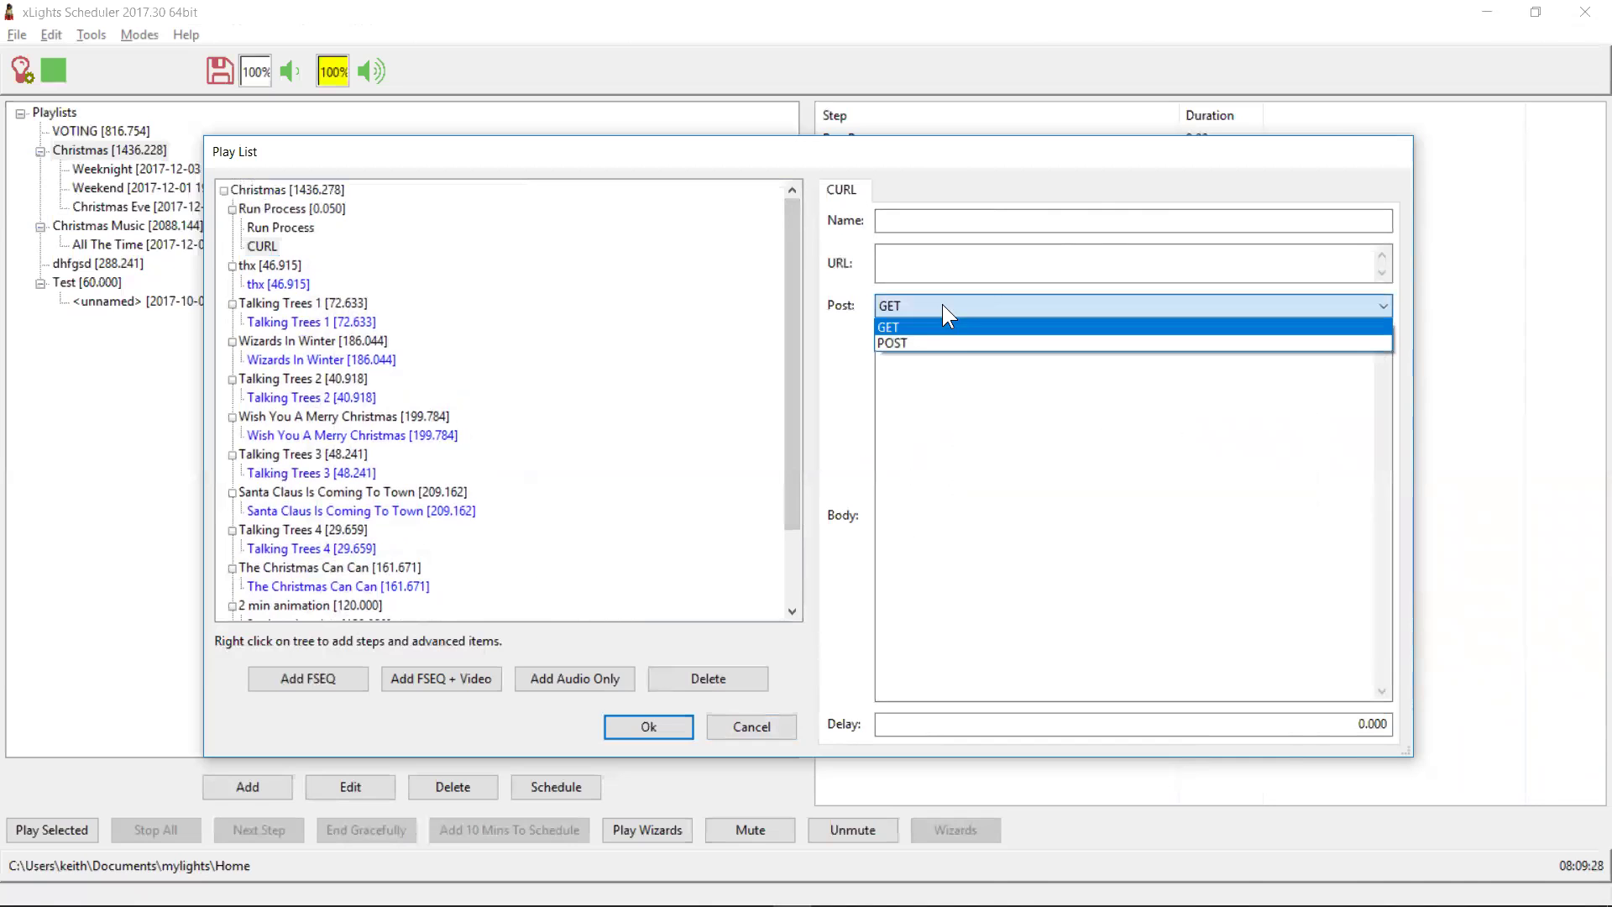
pyautogui.click(945, 410)
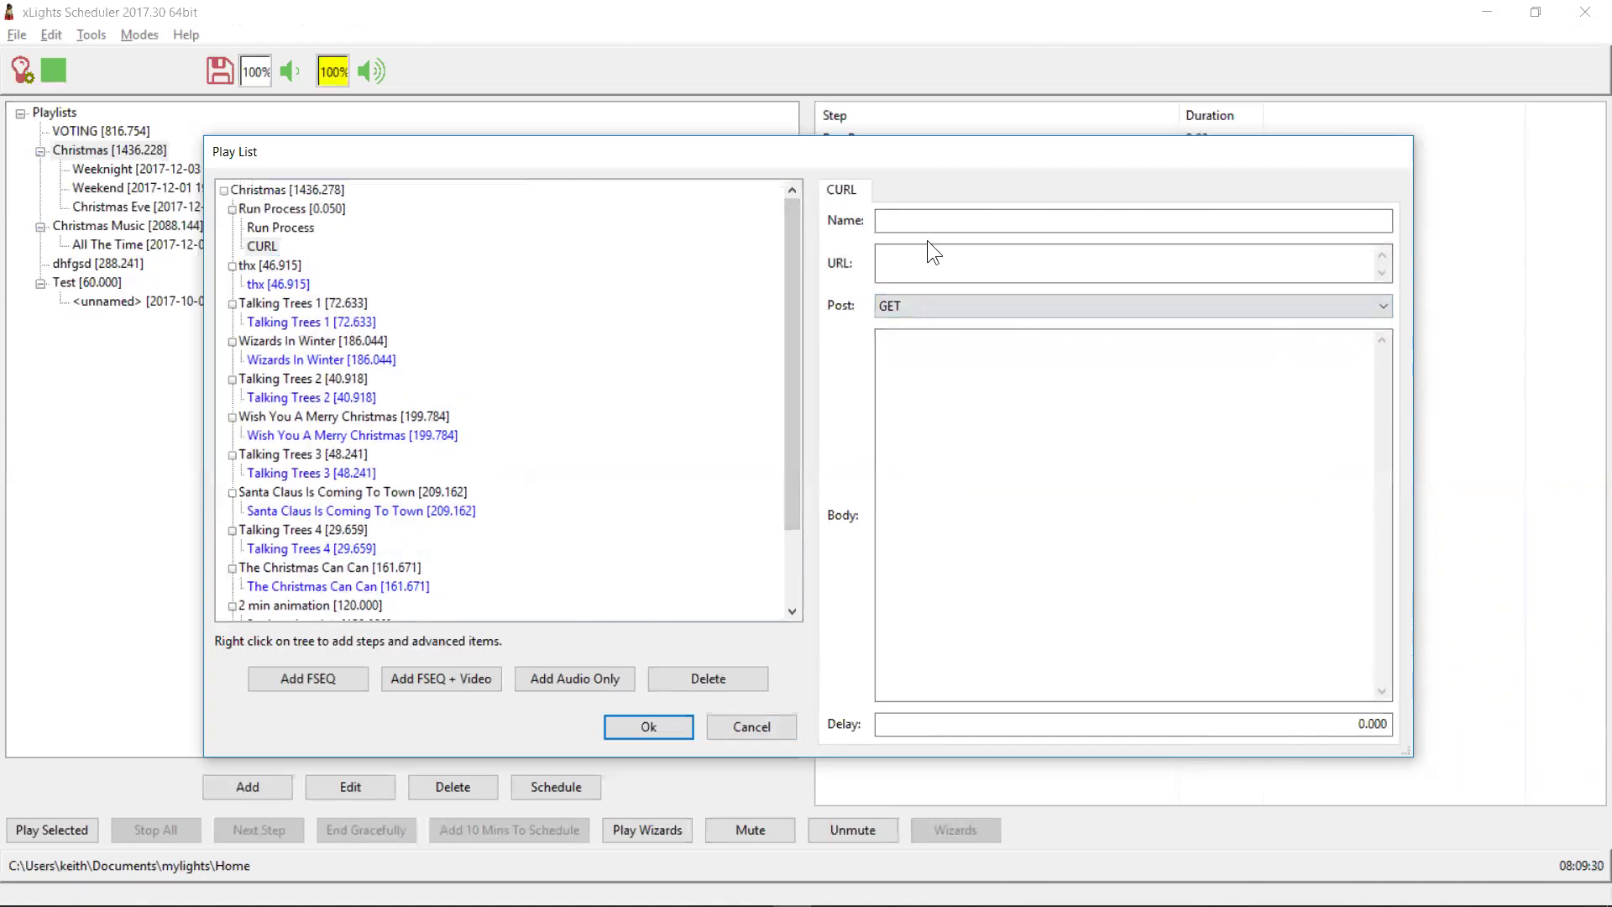
pyautogui.click(924, 385)
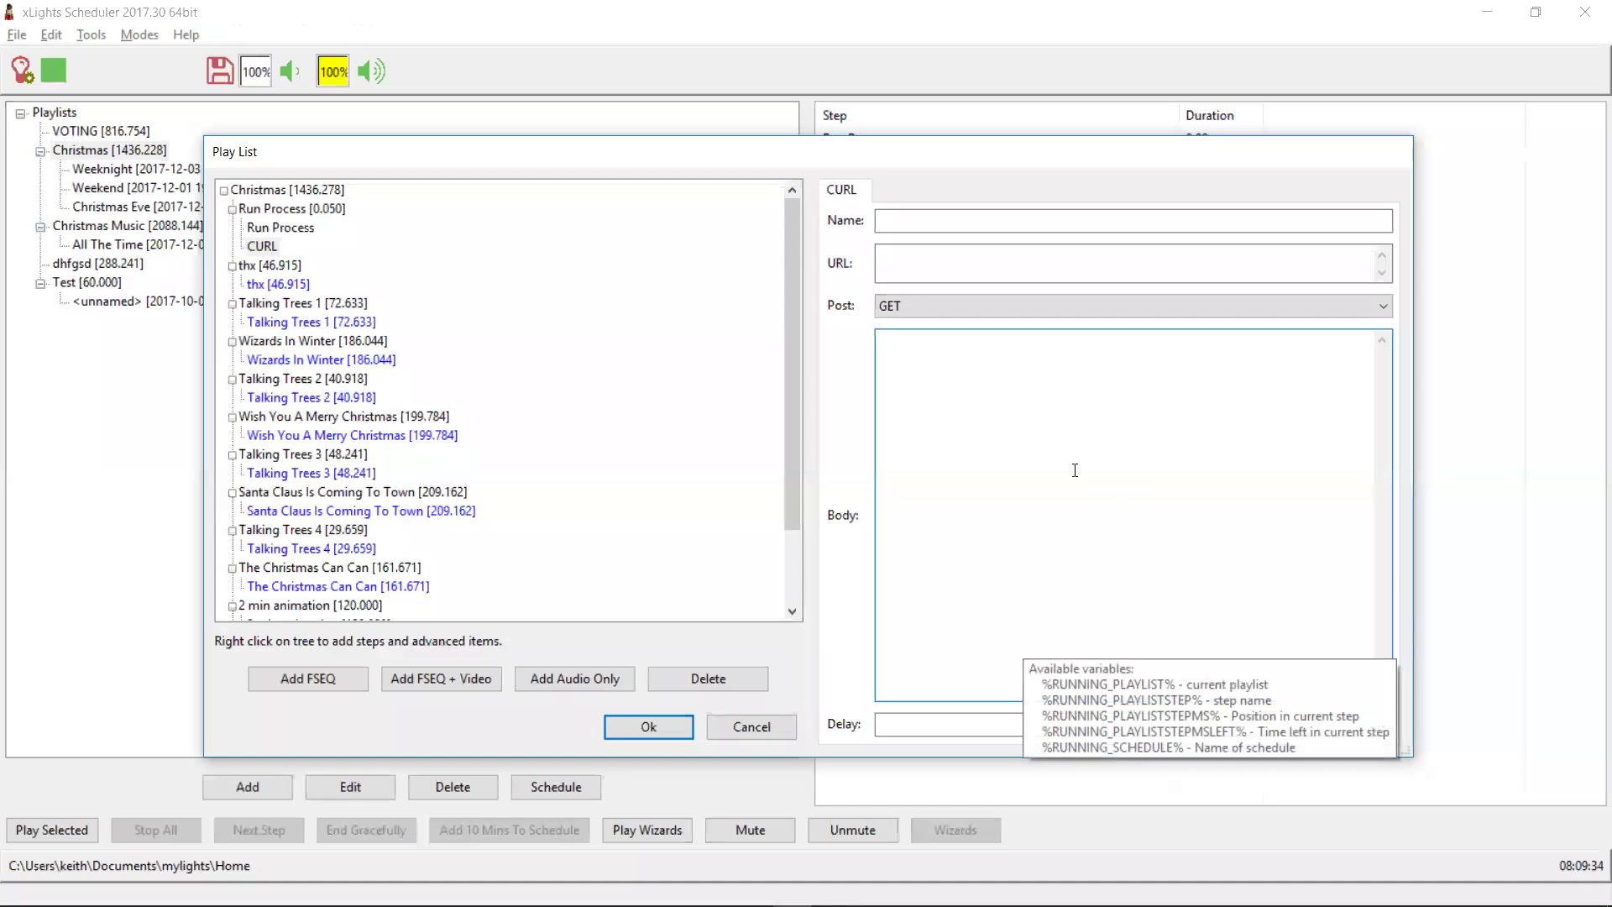
pyautogui.click(263, 213)
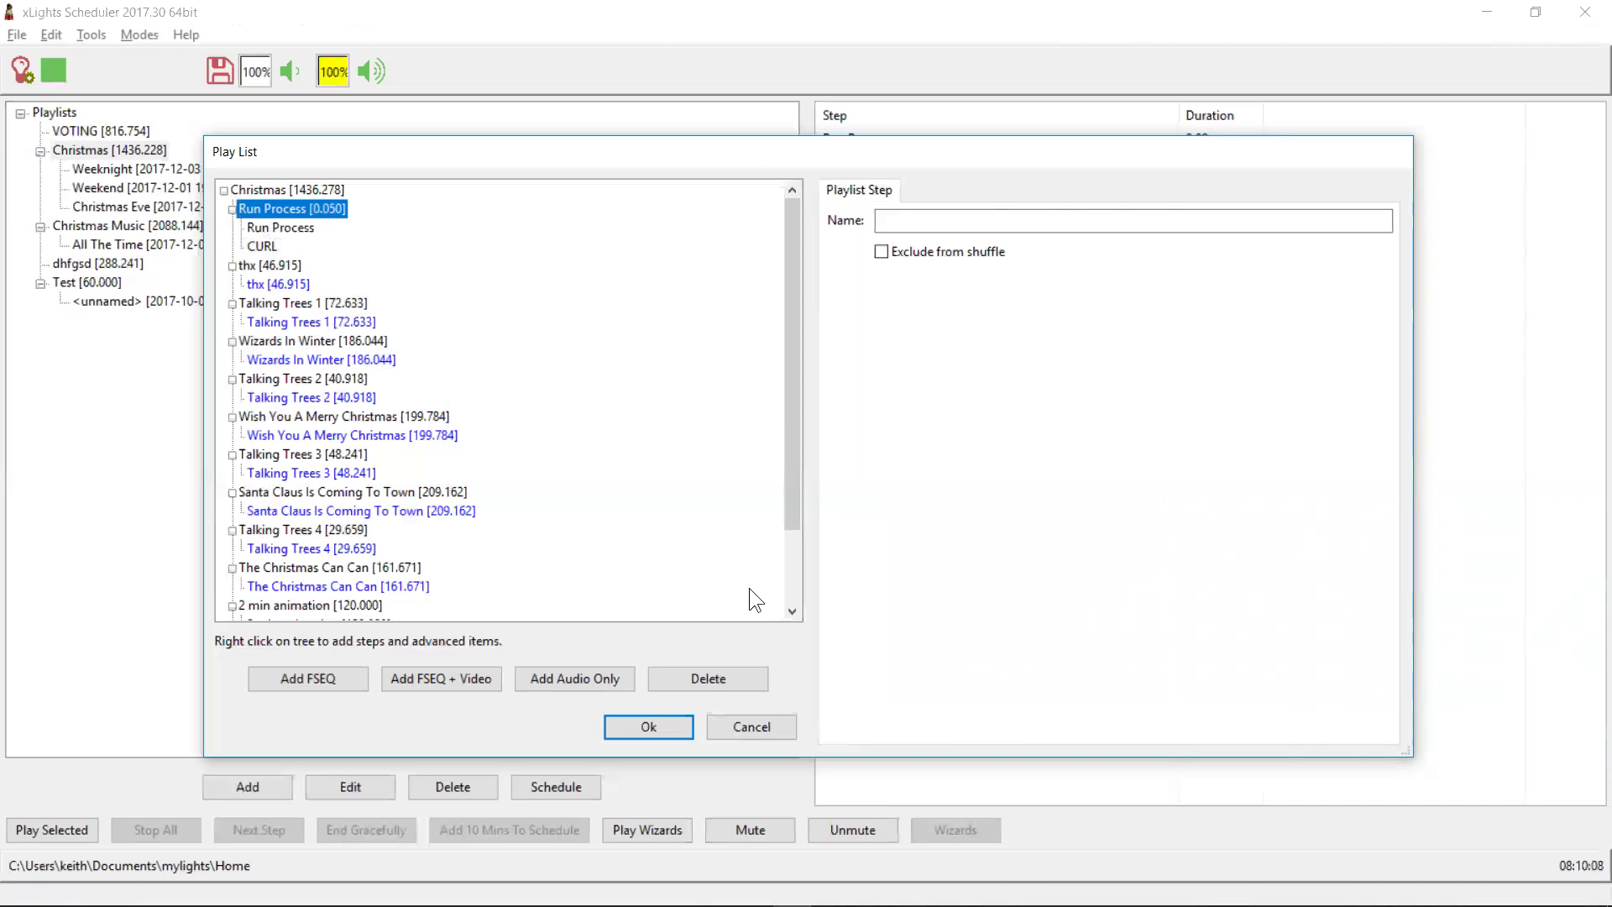
pyautogui.click(743, 725)
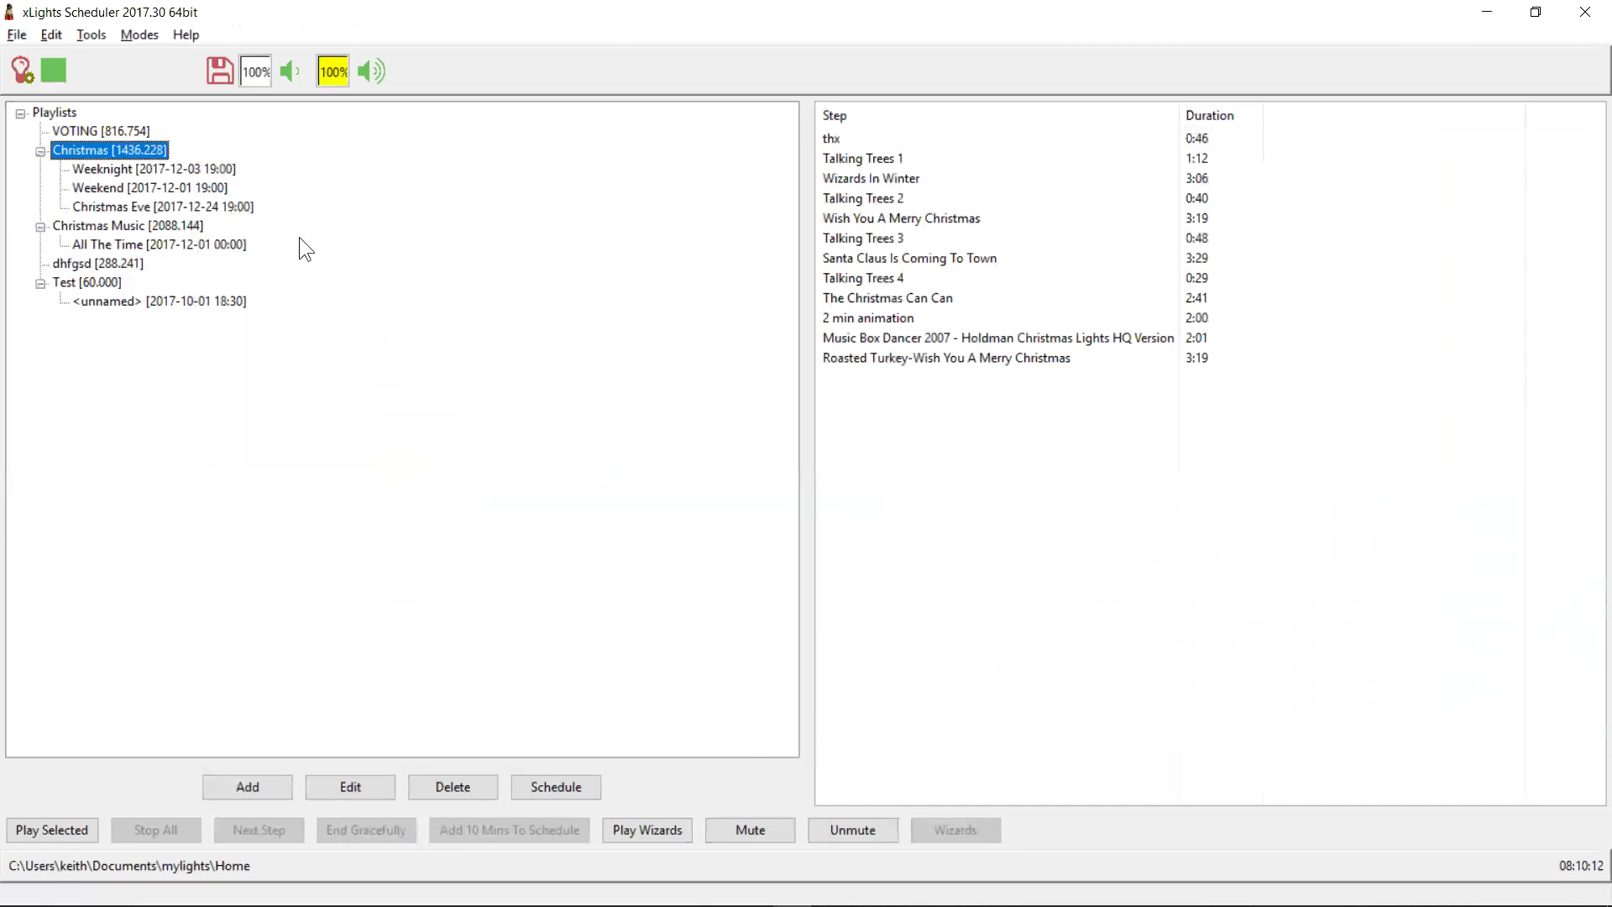
# Start a new matrix definition in the scheduler's matrices list and name it Matrix.
pyautogui.click(53, 37)
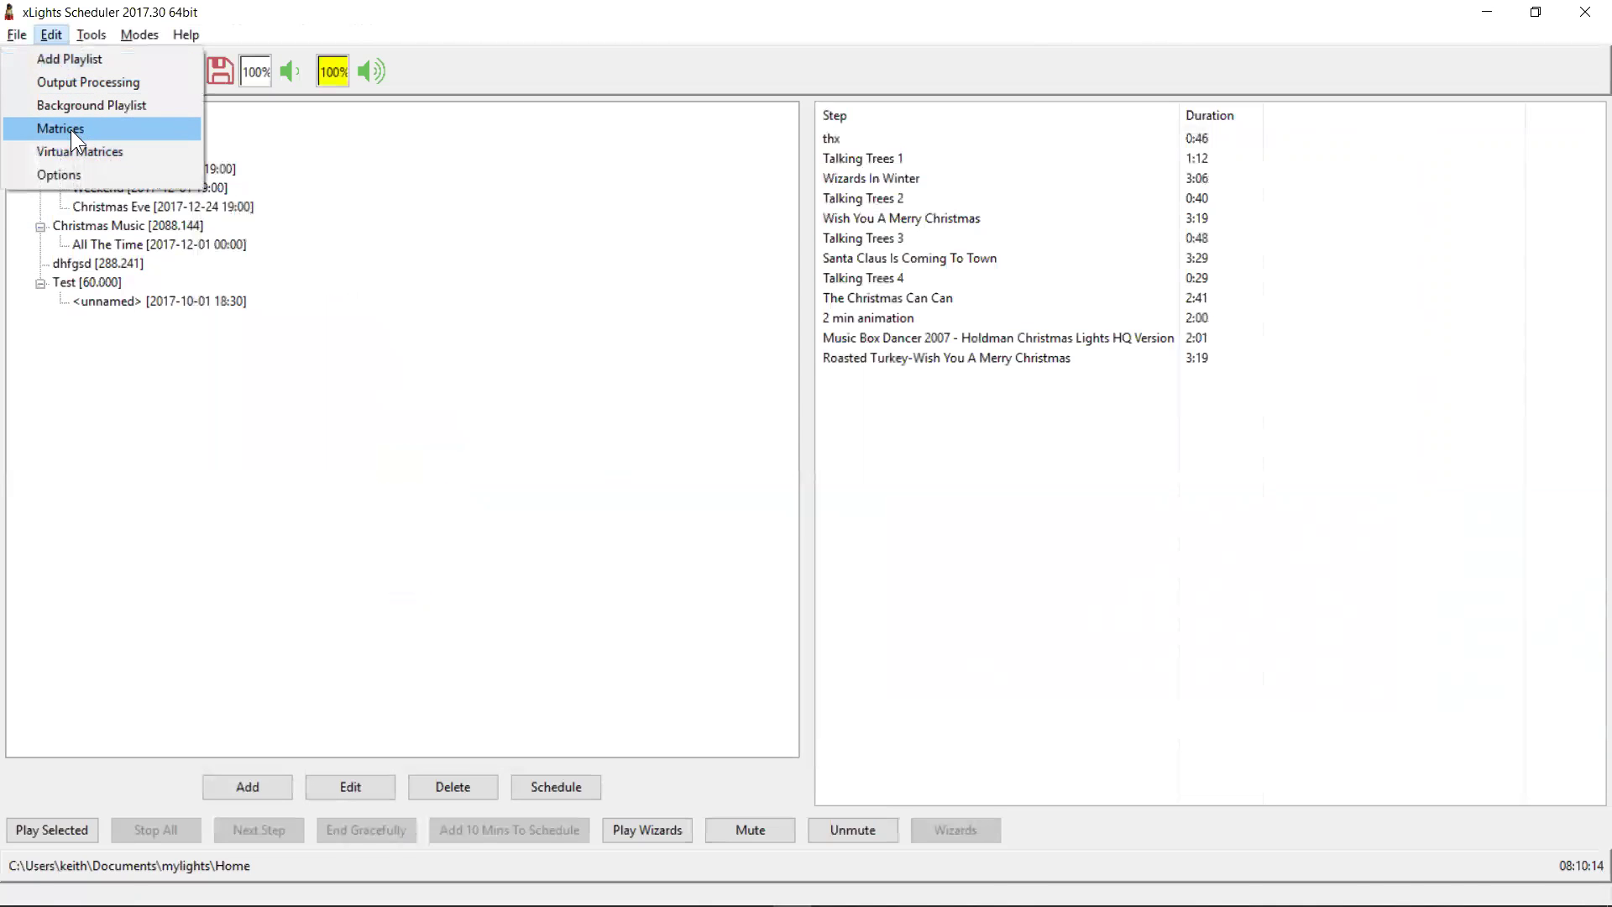
pyautogui.click(47, 128)
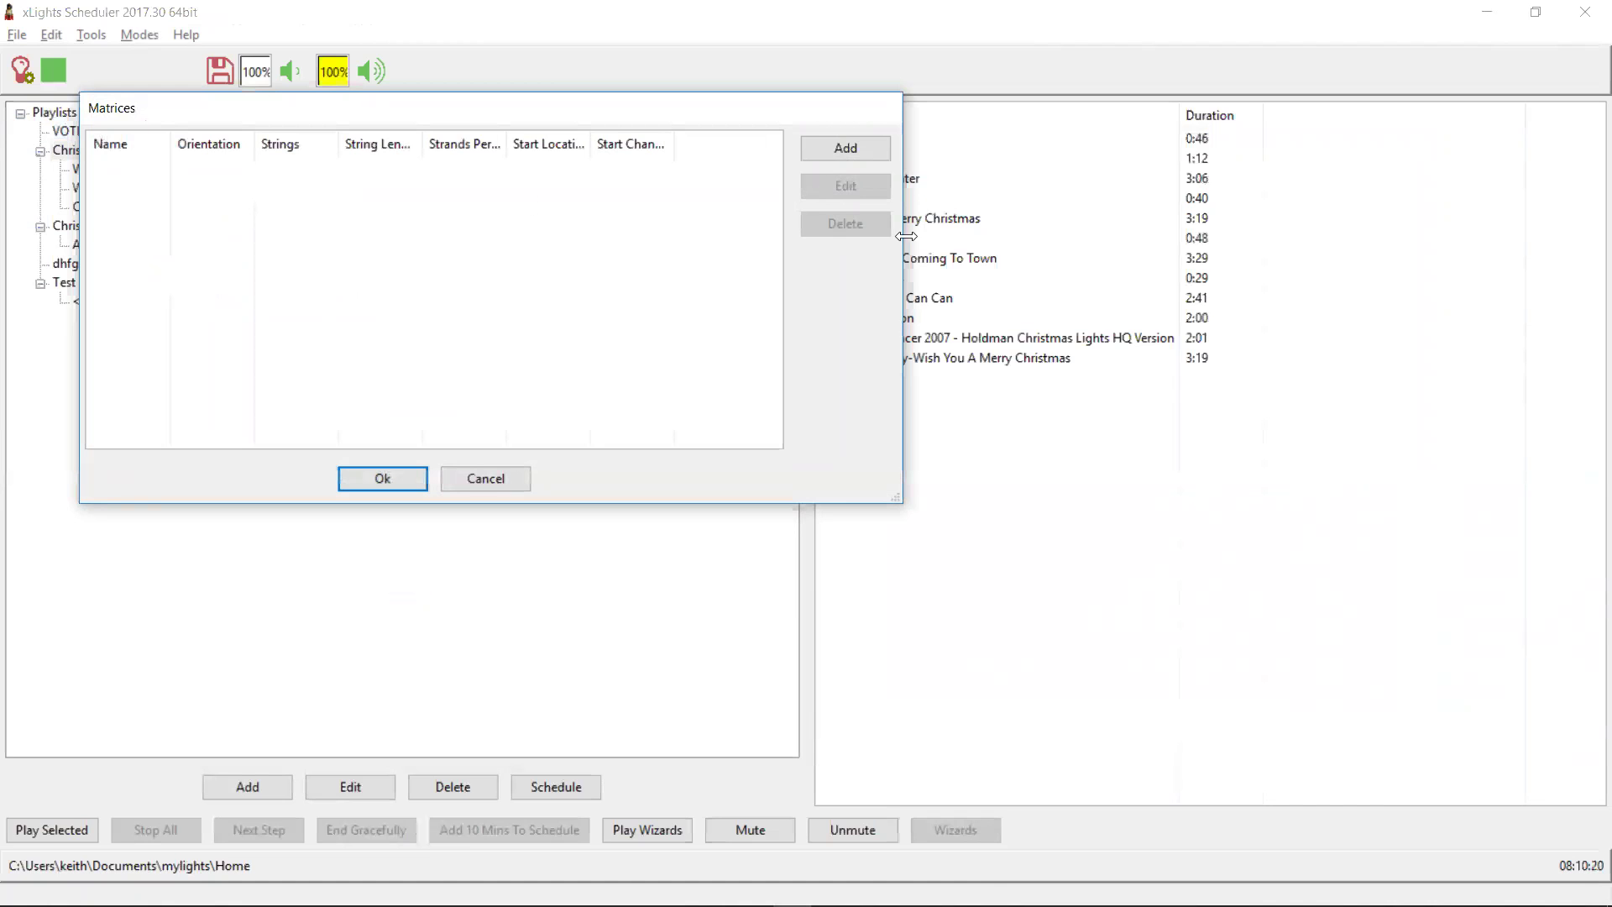
pyautogui.click(838, 151)
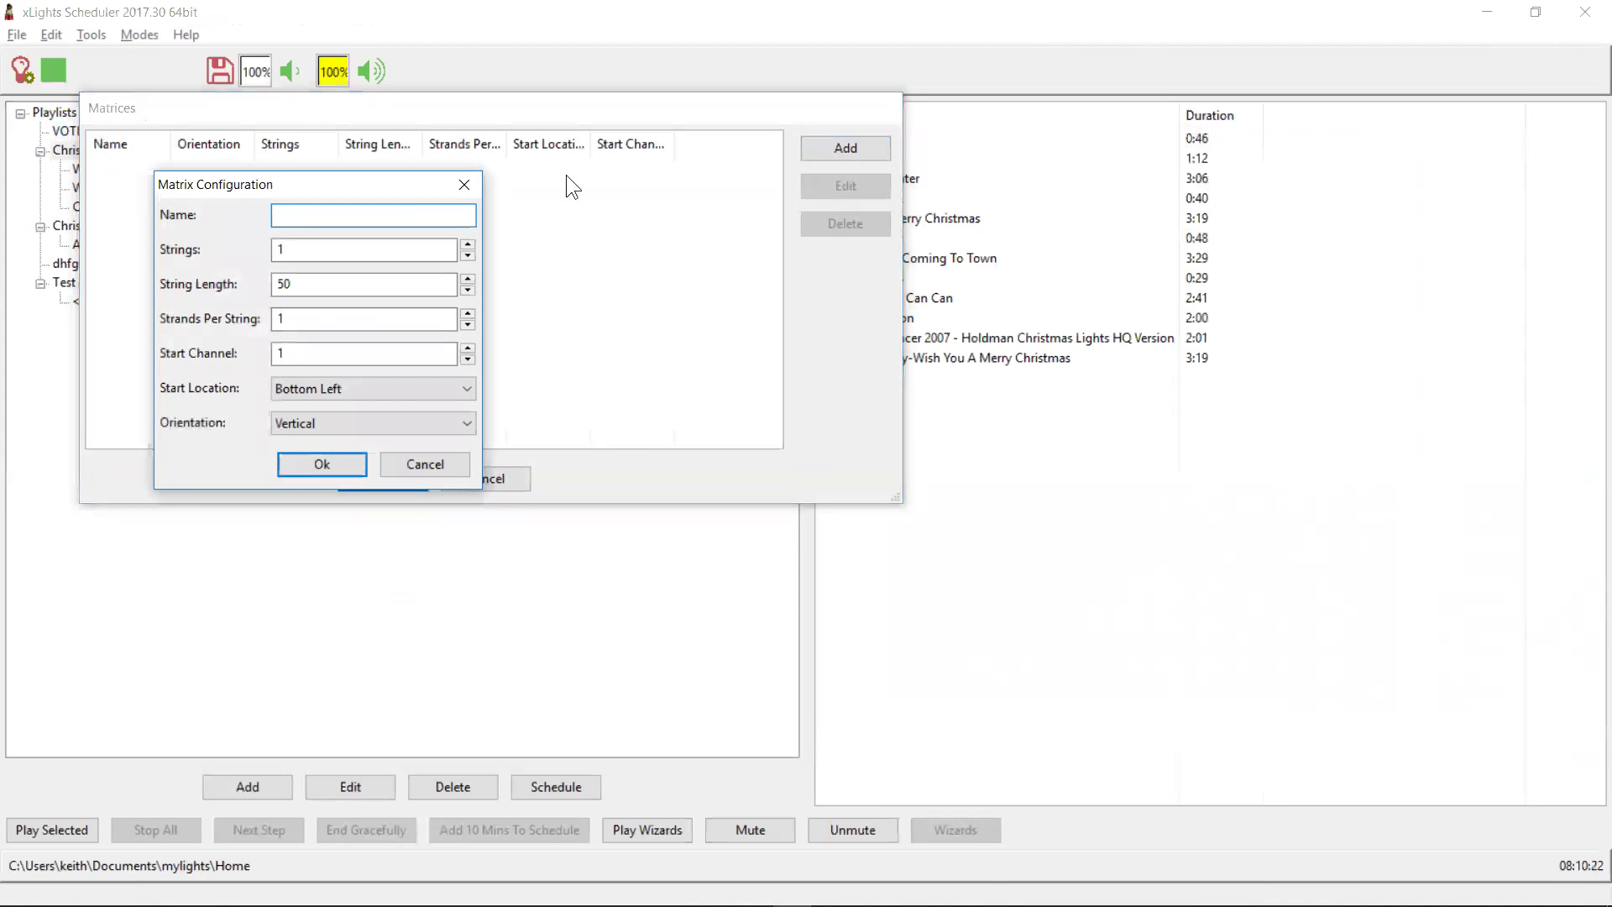
pyautogui.write('Matrix')
pyautogui.press('Tab')
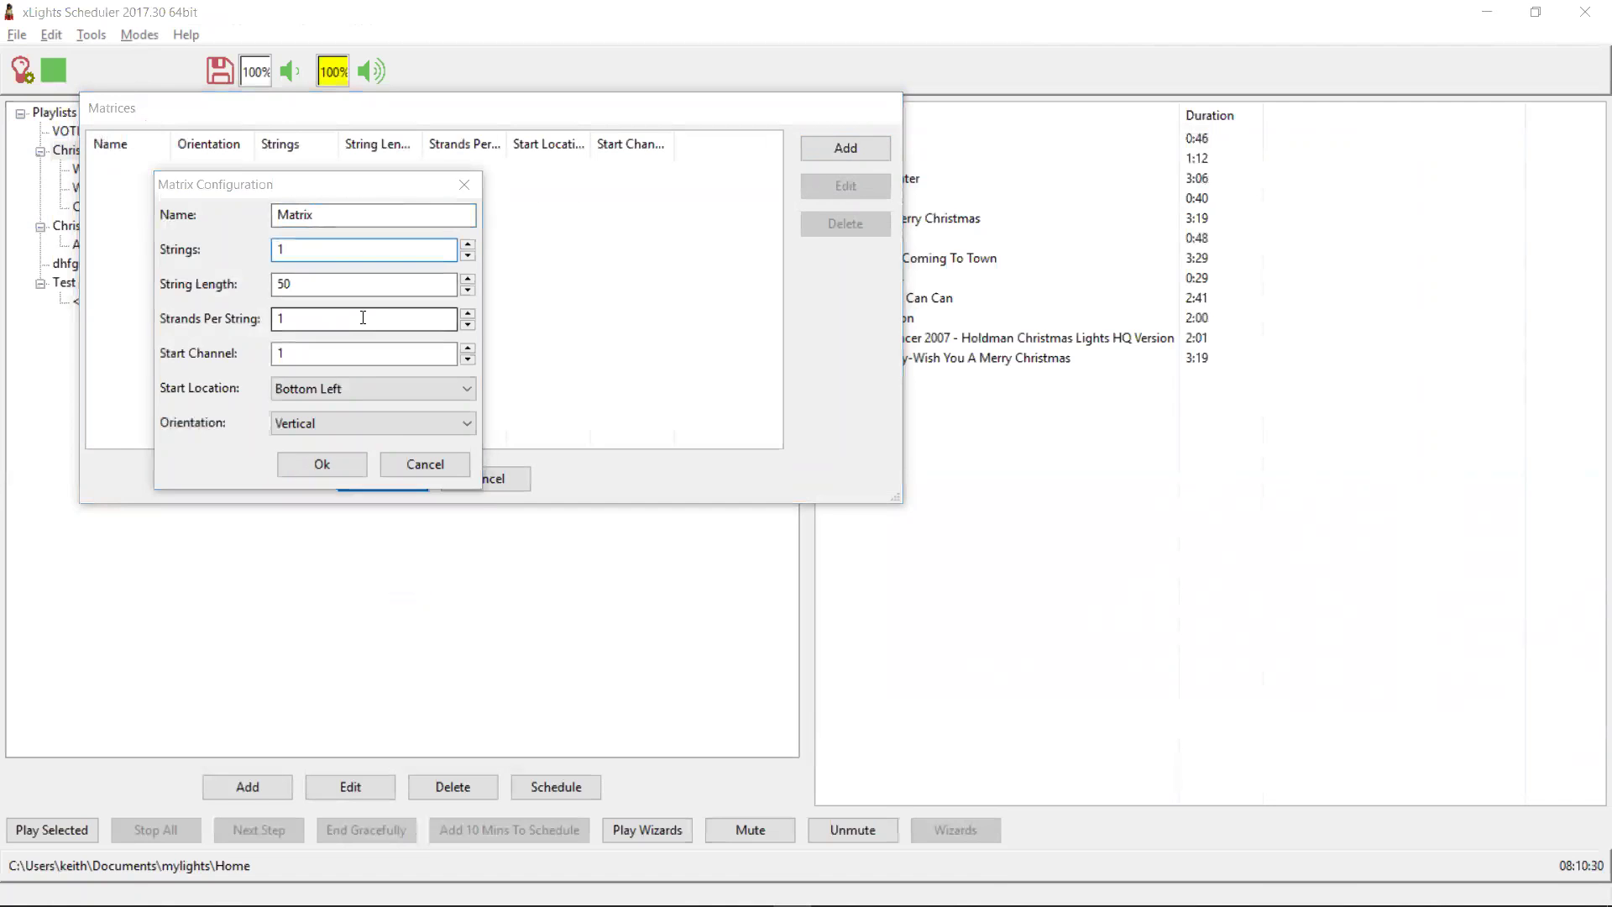
# Switch to xLights and view the model layout of the current show directory.
pyautogui.hotkey('alt', 'Tab')
pyautogui.hotkey('alt', 'Tab')
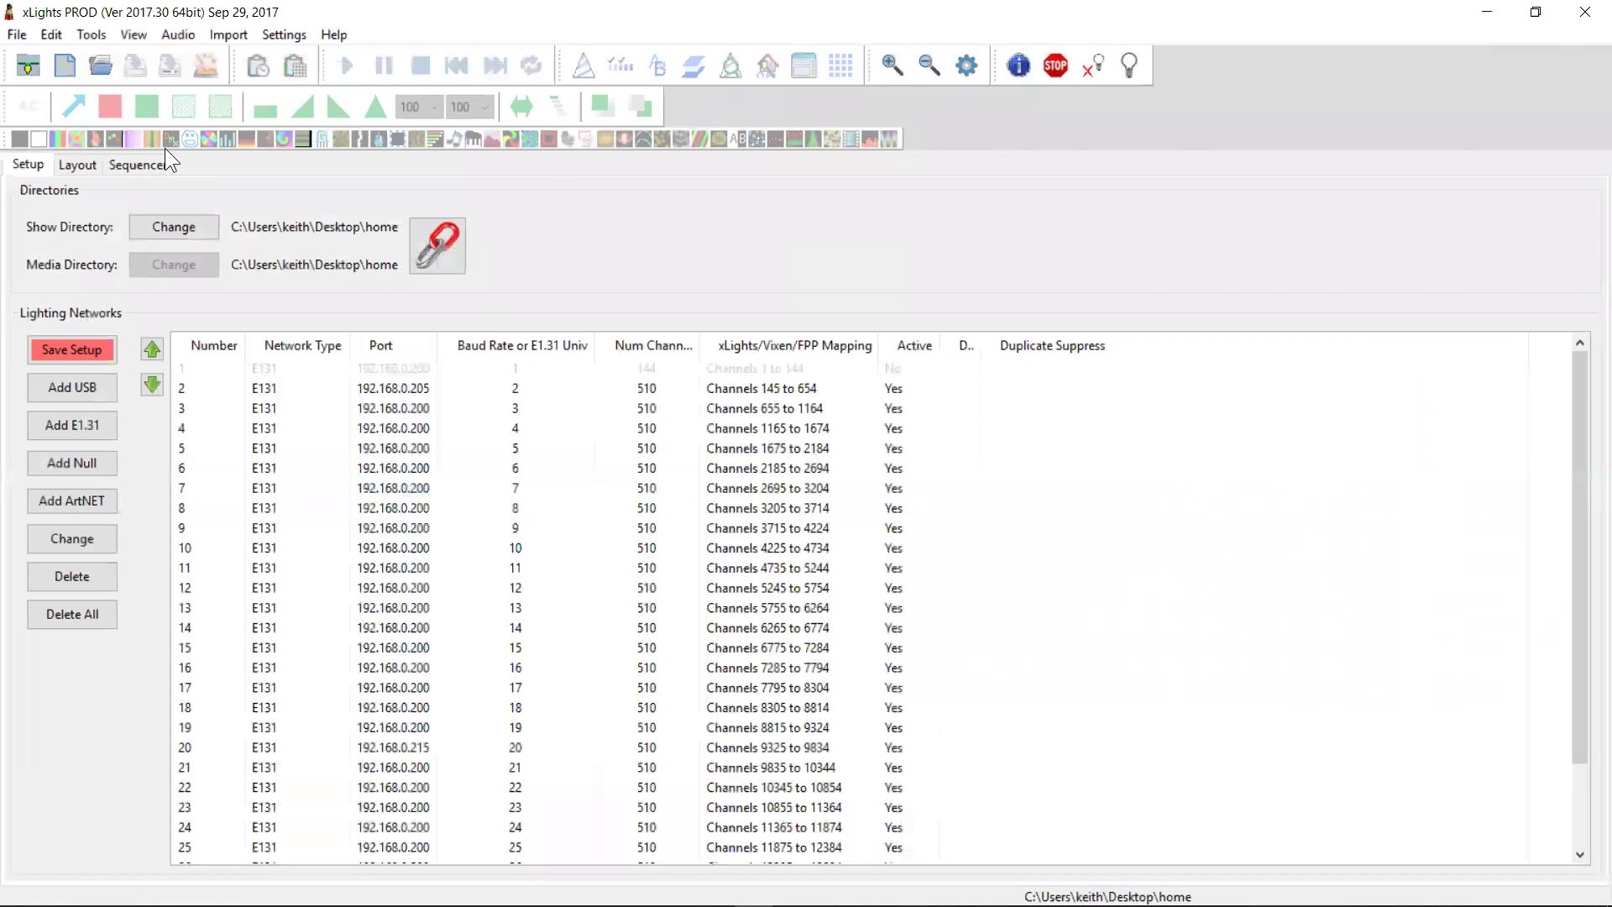
pyautogui.click(77, 165)
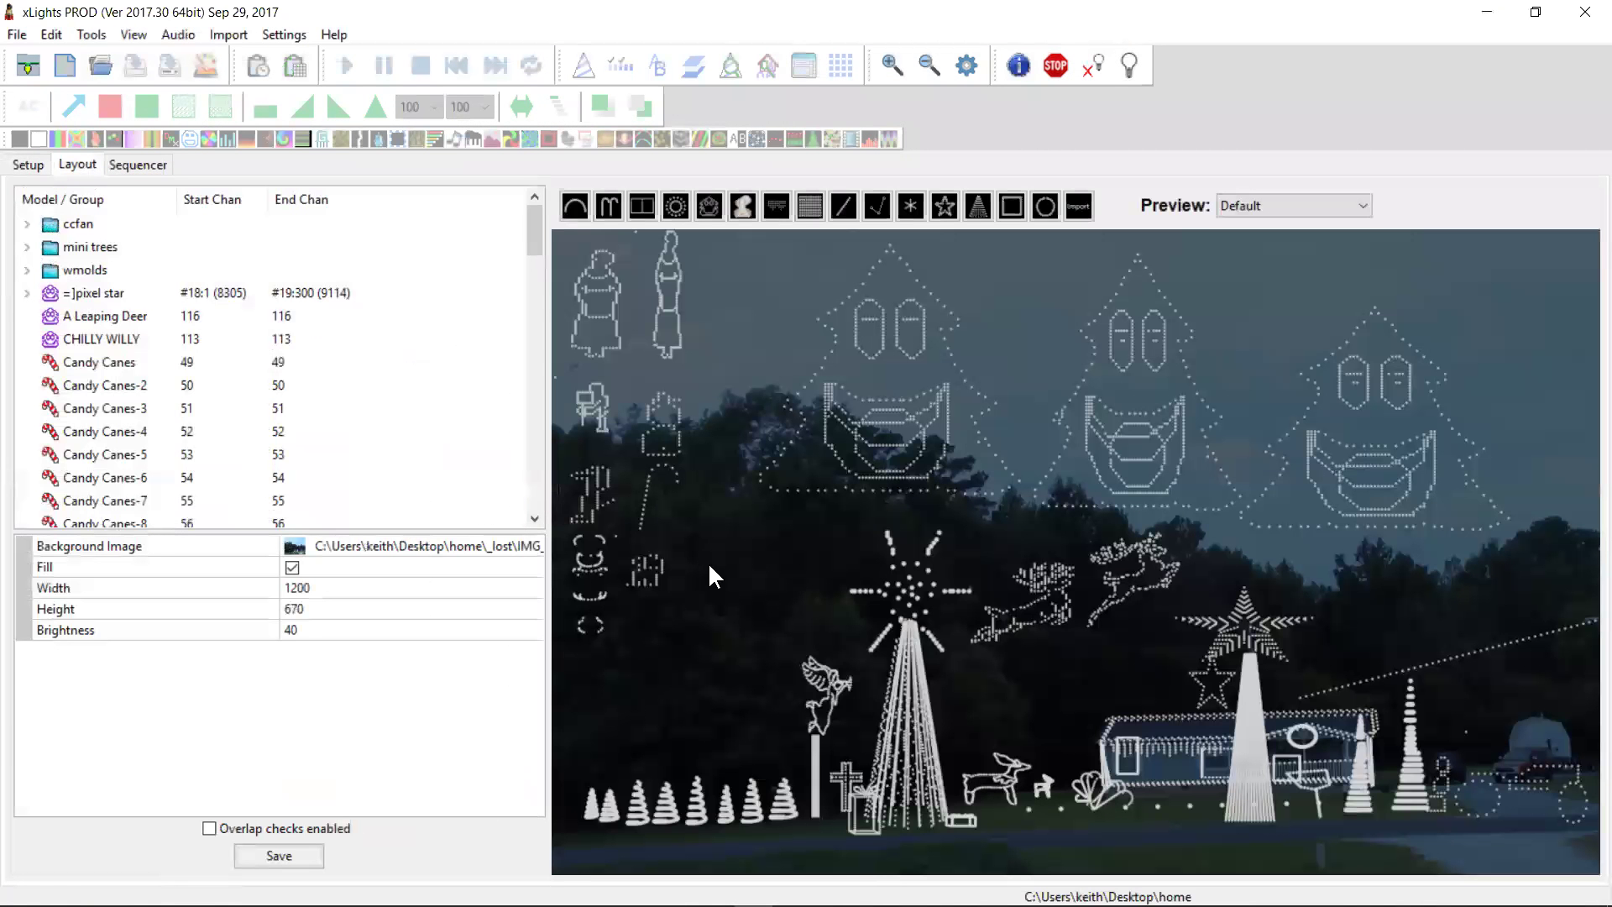
# Start changing the show directory in the xLights setup and locate the mylights folder within Documents.
pyautogui.click(35, 164)
pyautogui.click(176, 225)
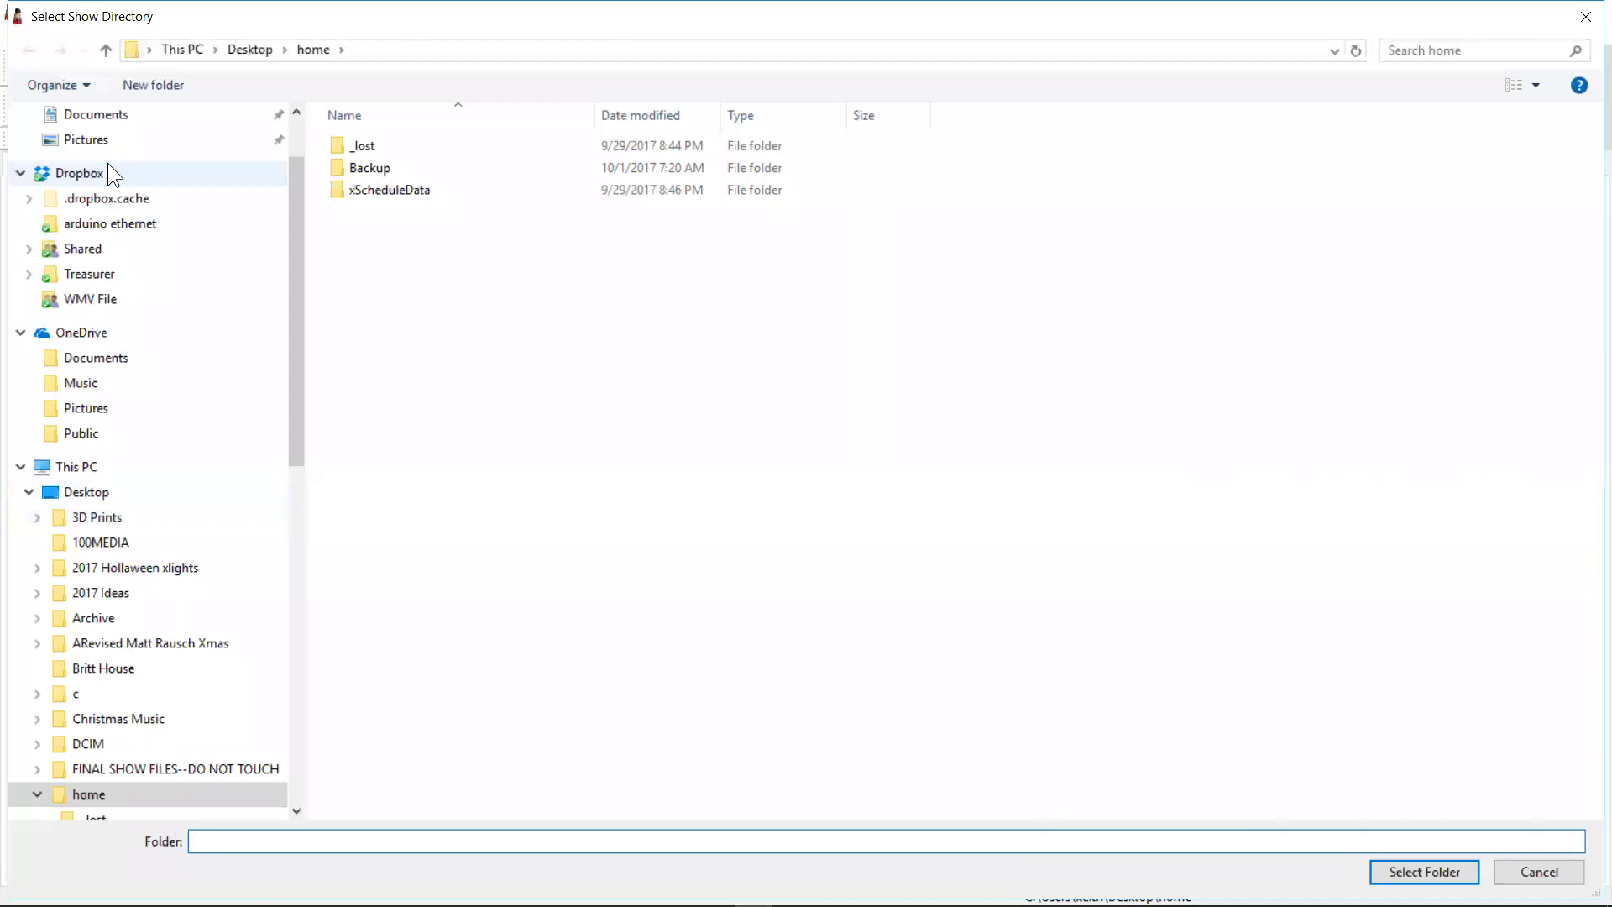
pyautogui.click(126, 115)
pyautogui.click(366, 329)
pyautogui.press('m')
pyautogui.press('Down')
pyautogui.press('Down')
pyautogui.press('Down')
pyautogui.press('Down')
pyautogui.press('Down')
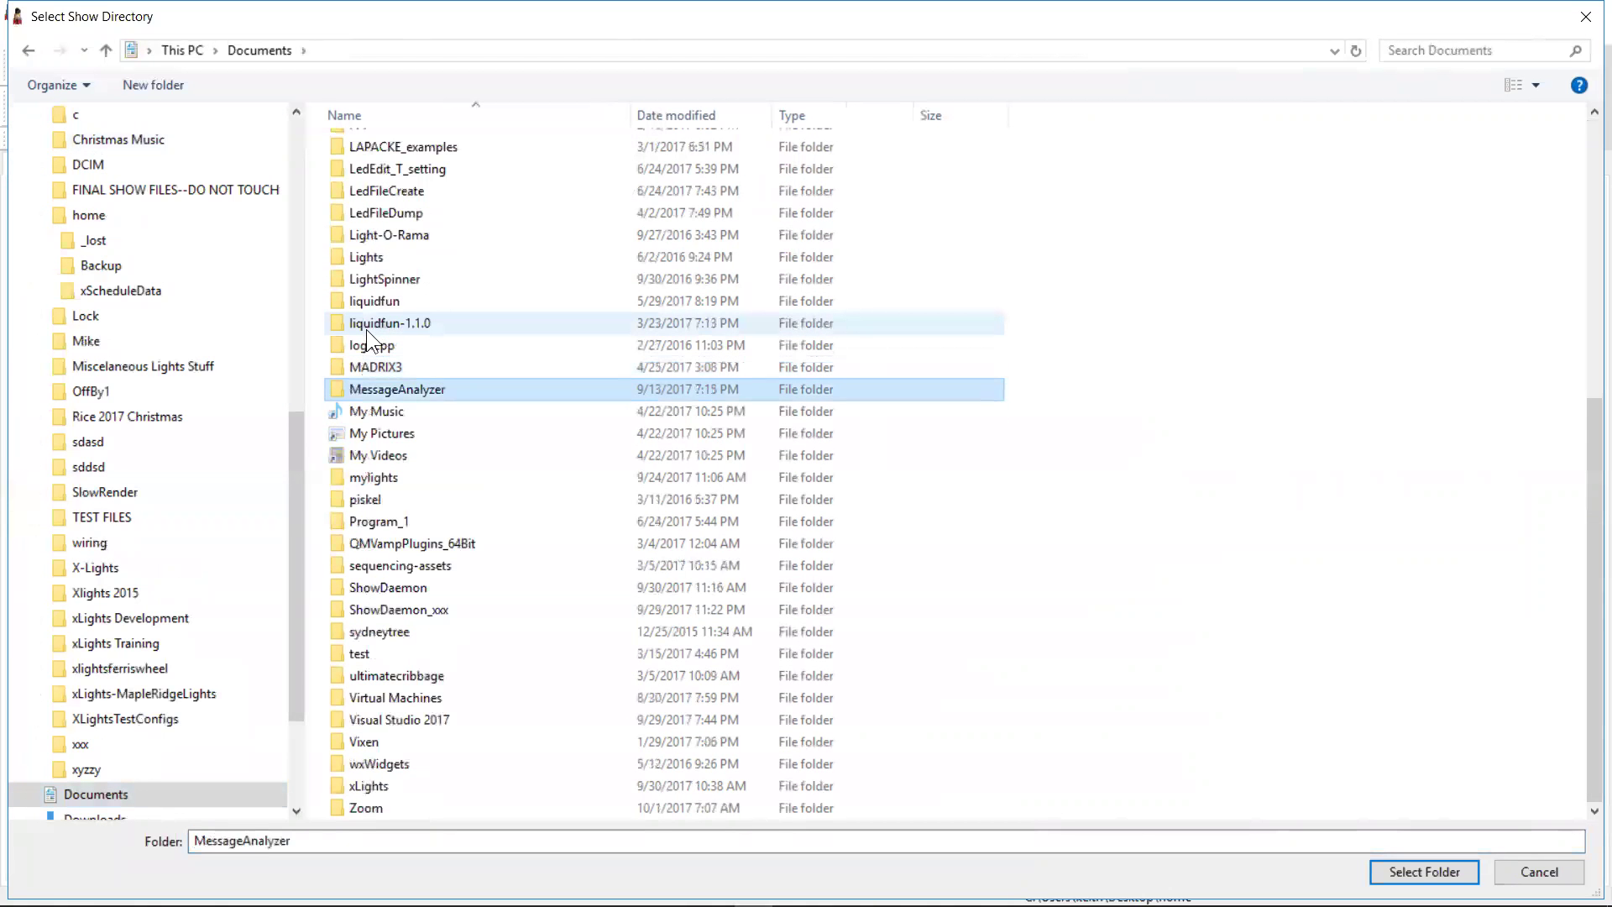
# Choose the Home folder inside mylights as the show directory, saving the network setup changes.
pyautogui.press('Return')
pyautogui.press('Down')
pyautogui.press('Down')
pyautogui.press('Down')
pyautogui.press('Up')
pyautogui.press('Return')
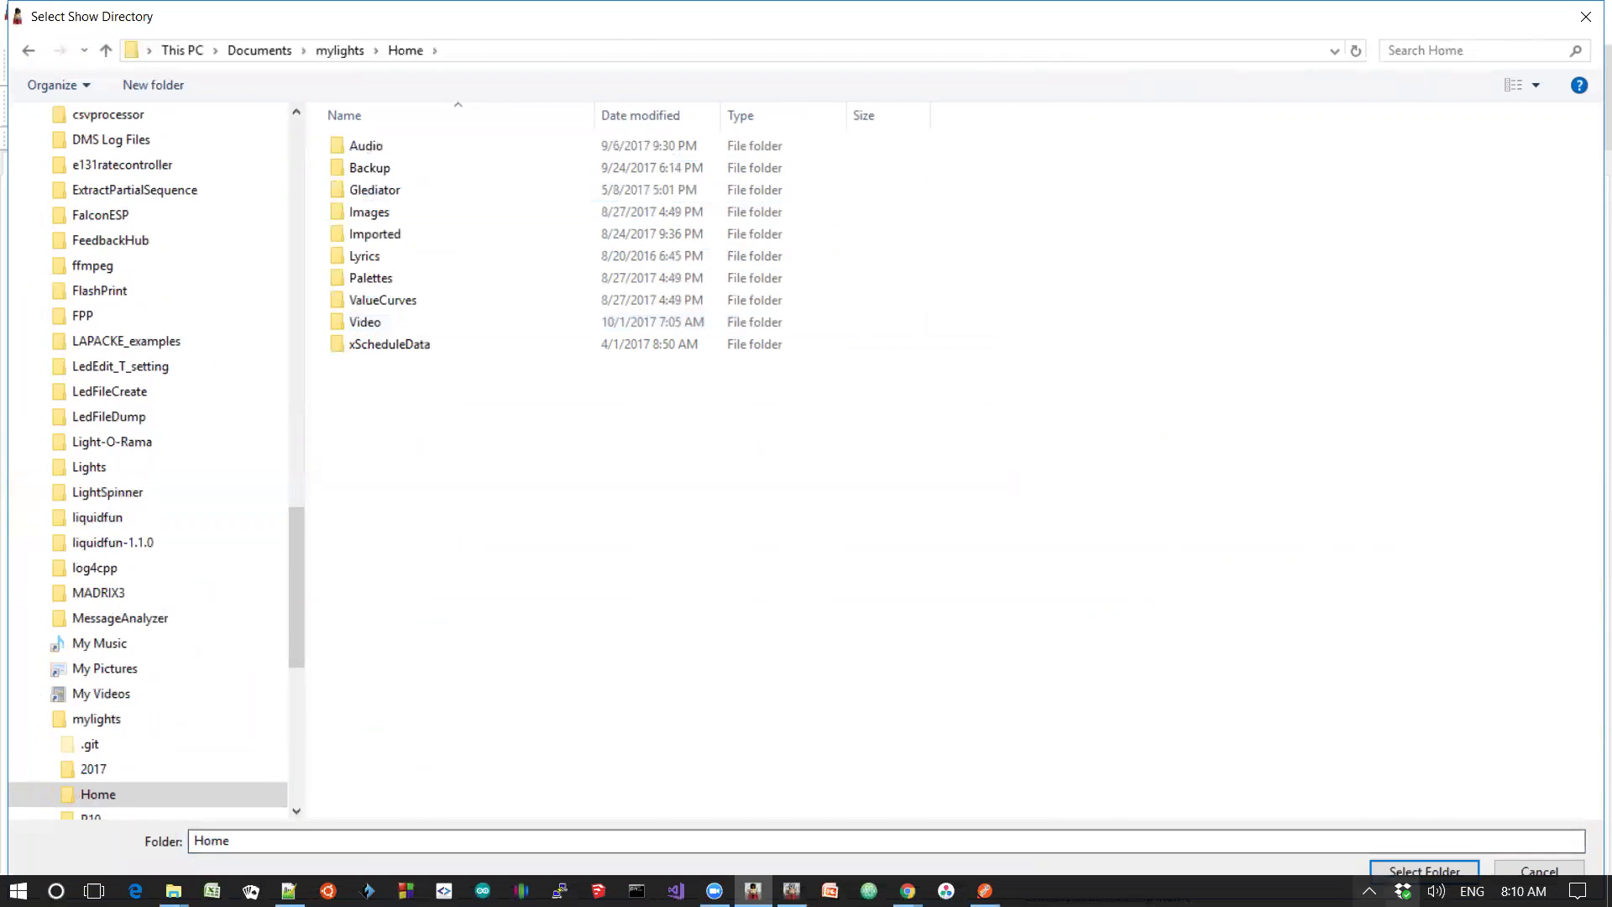
pyautogui.click(1423, 868)
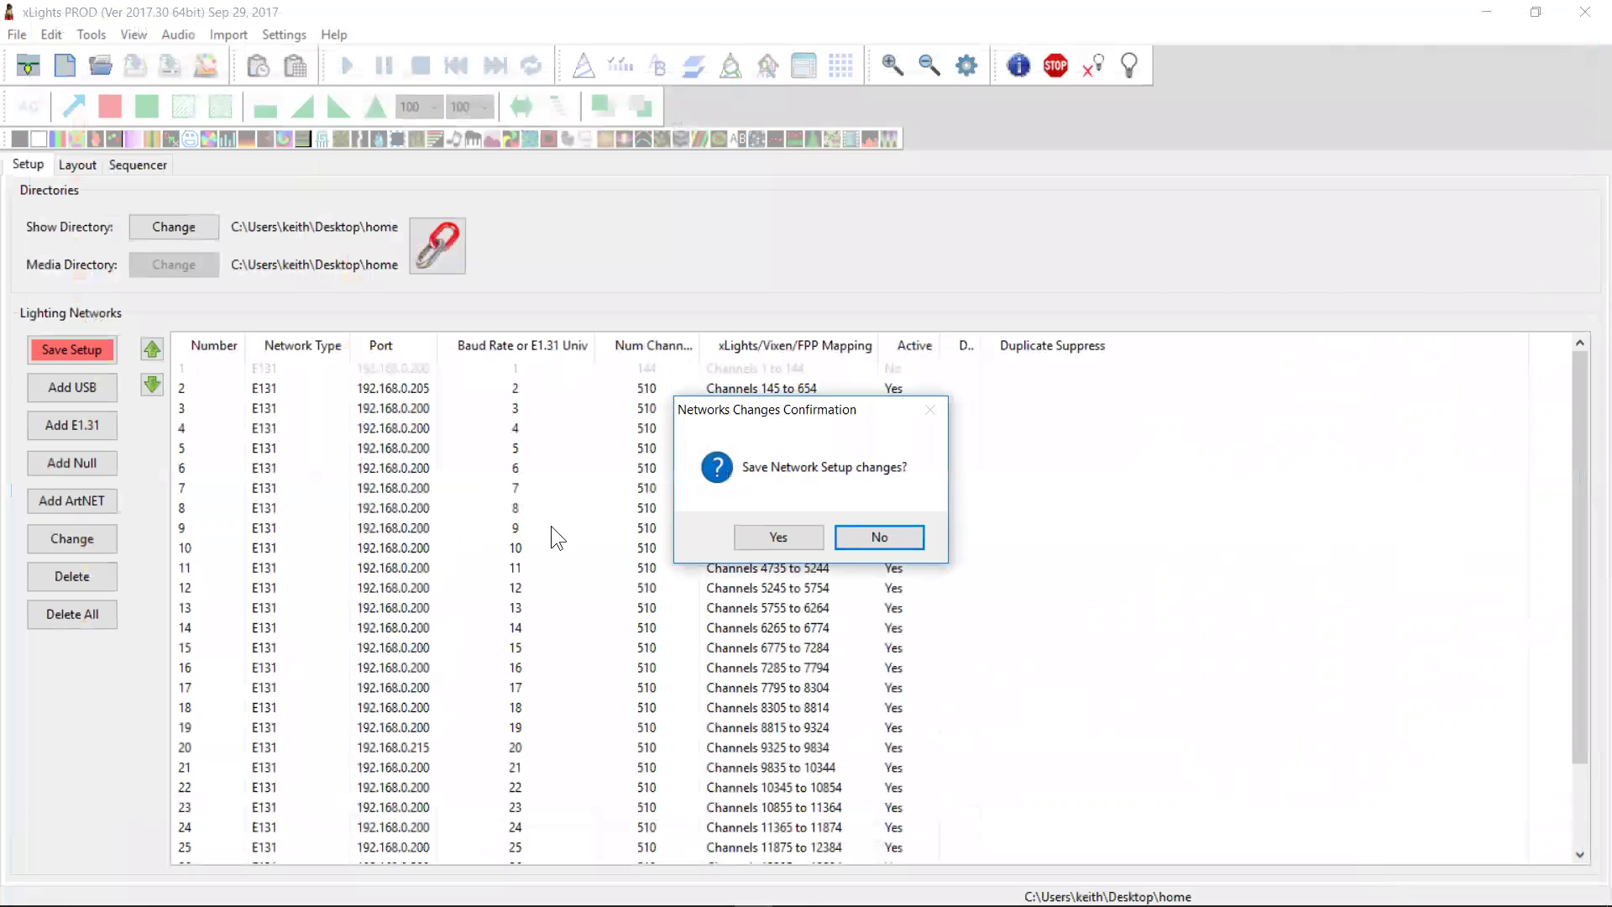
pyautogui.click(811, 535)
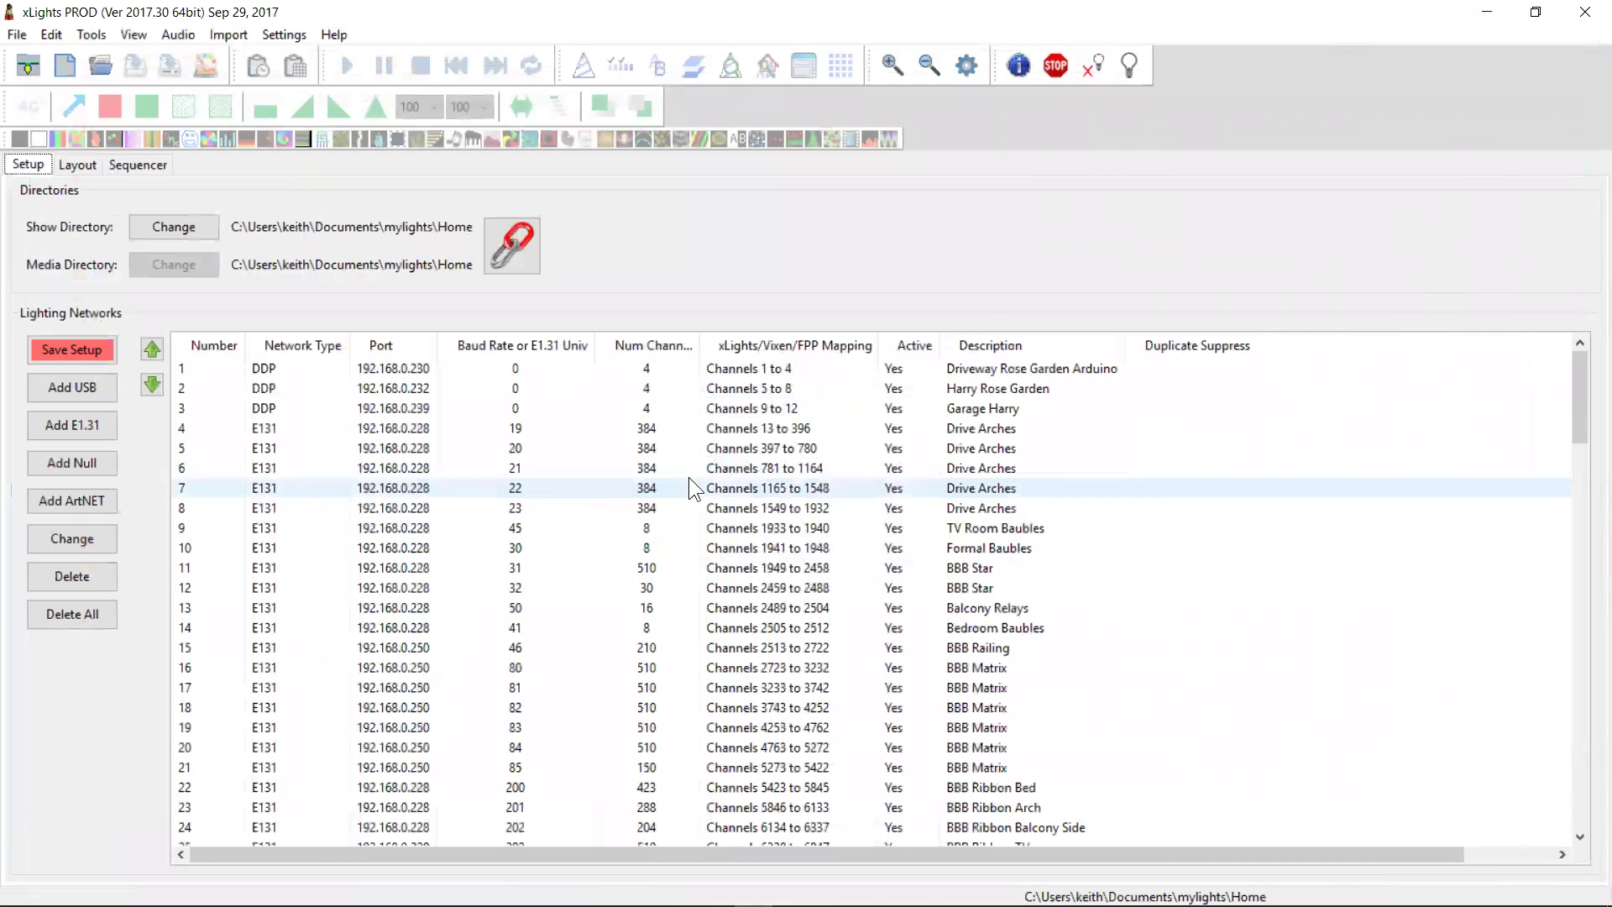
# Select the Matrix model in the xLights layout, and set Strings to 3 in the scheduler's matrix configuration.
pyautogui.click(93, 162)
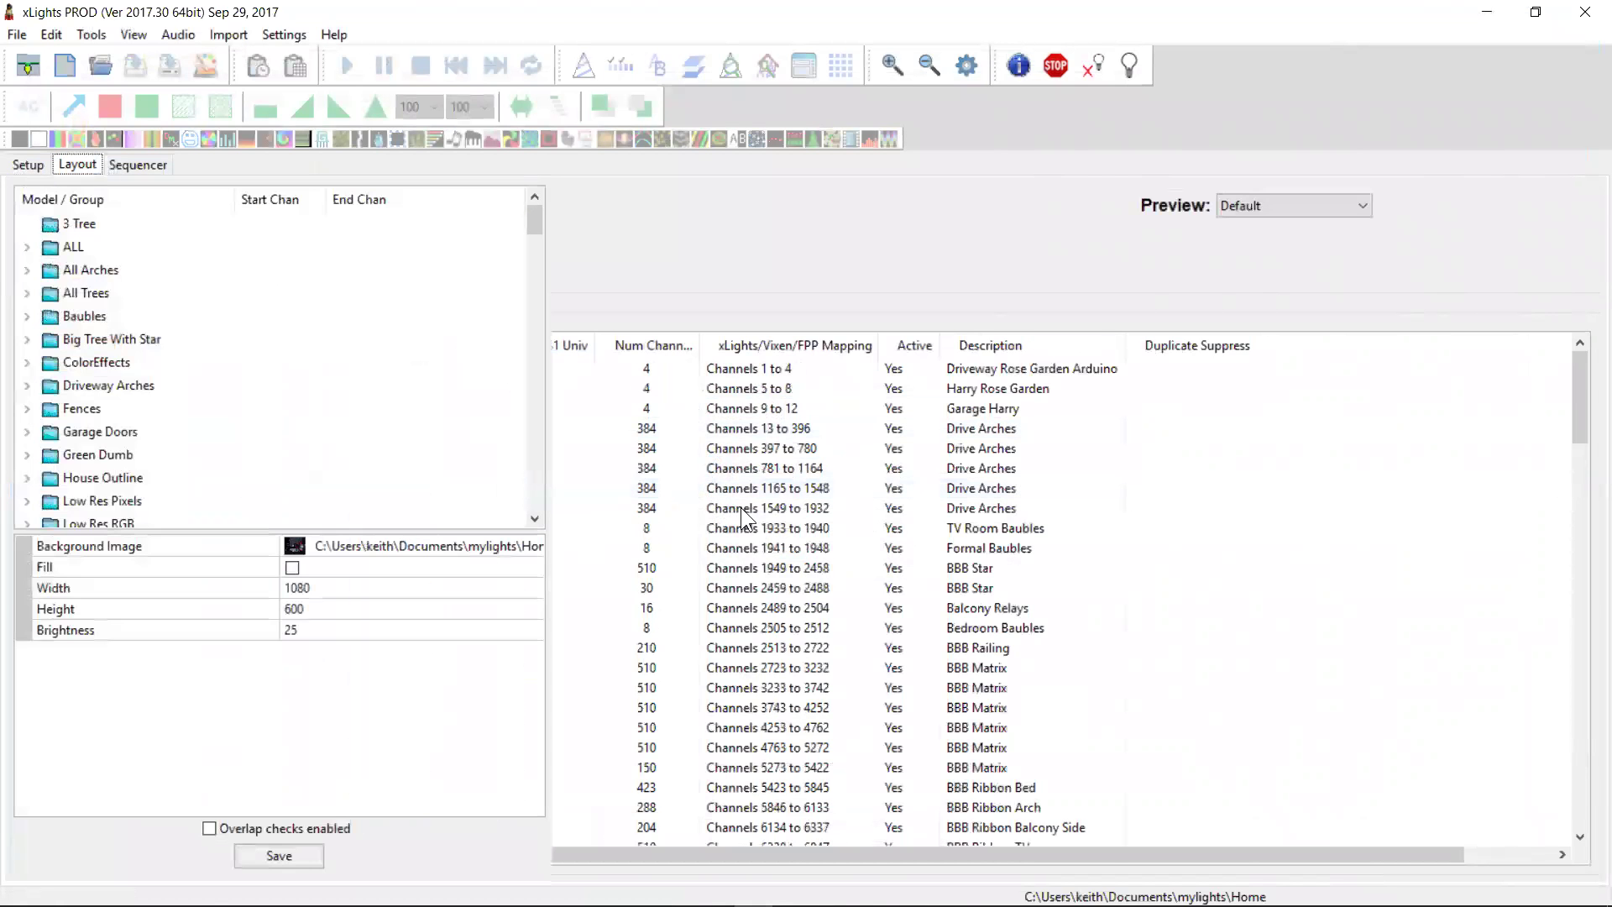
pyautogui.click(1305, 575)
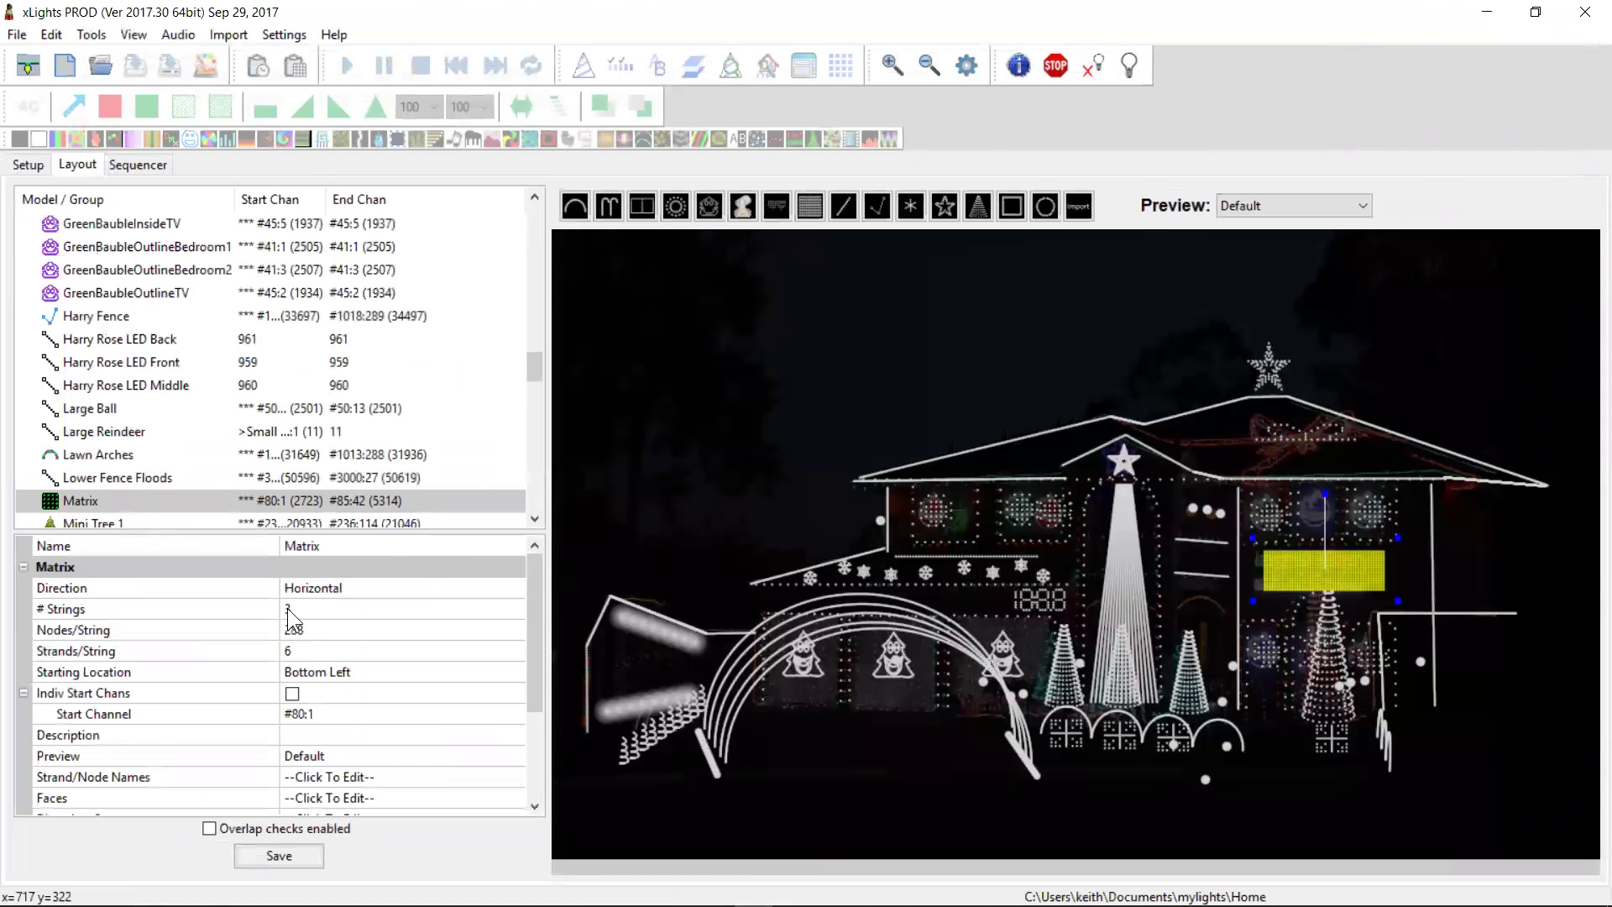
pyautogui.hotkey('alt', 'Tab')
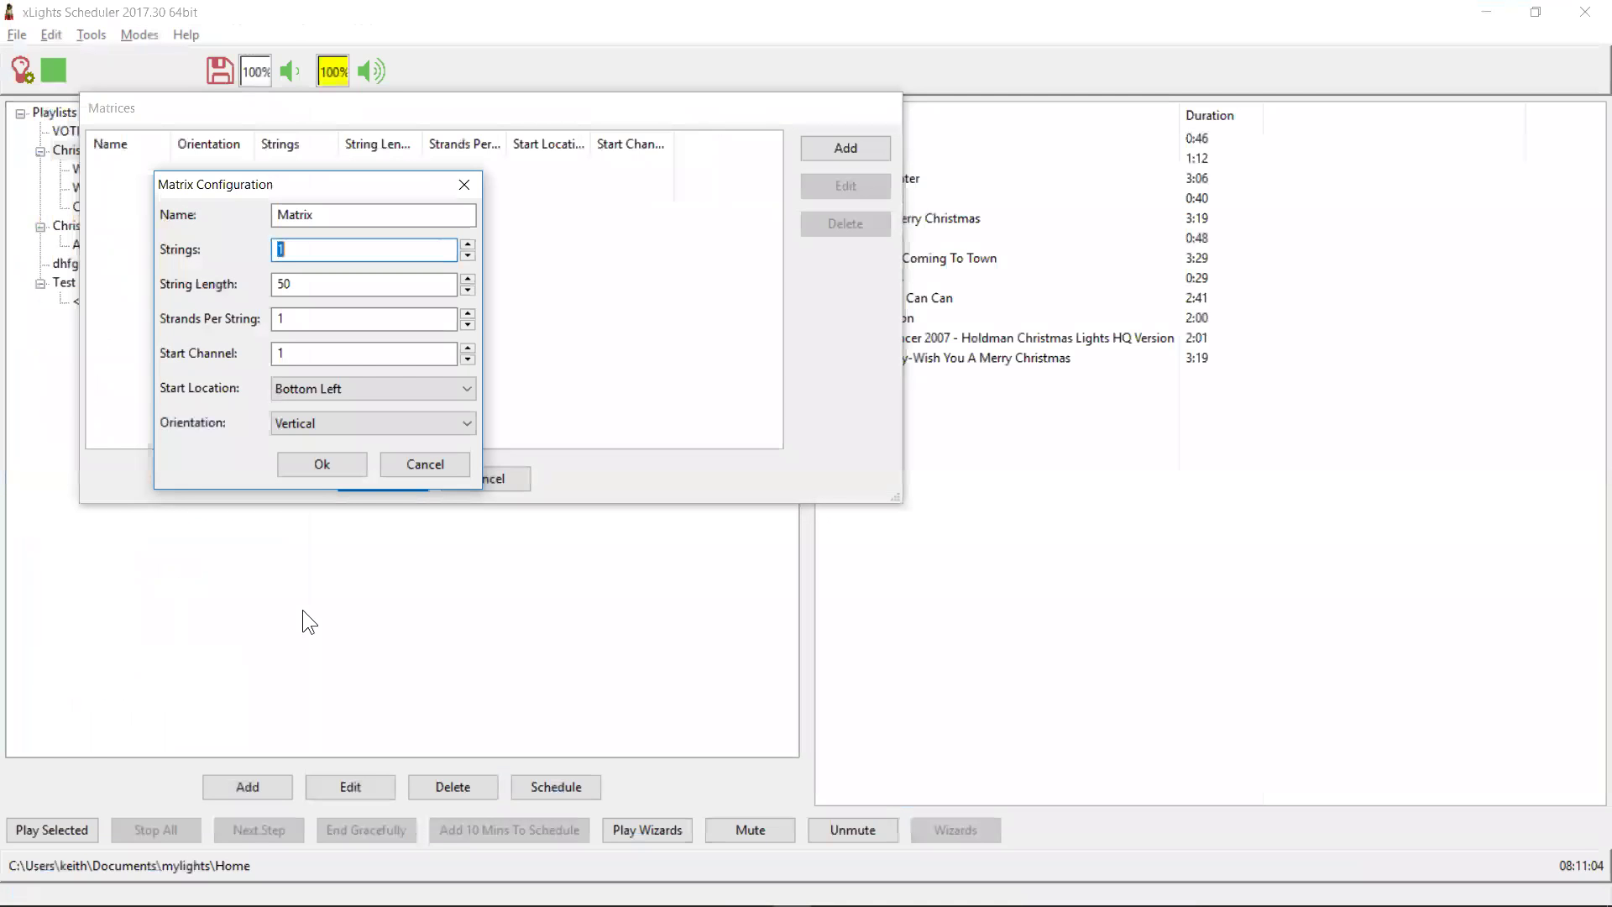
pyautogui.write('3')
pyautogui.press('Tab')
# Set the matrix's string length to 288 and strands per string to 6, consulting the xLights model properties.
pyautogui.hotkey('alt', 'Tab')
pyautogui.hotkey('alt', 'Tab')
pyautogui.write('288')
pyautogui.press('Tab')
pyautogui.hotkey('alt', 'Tab')
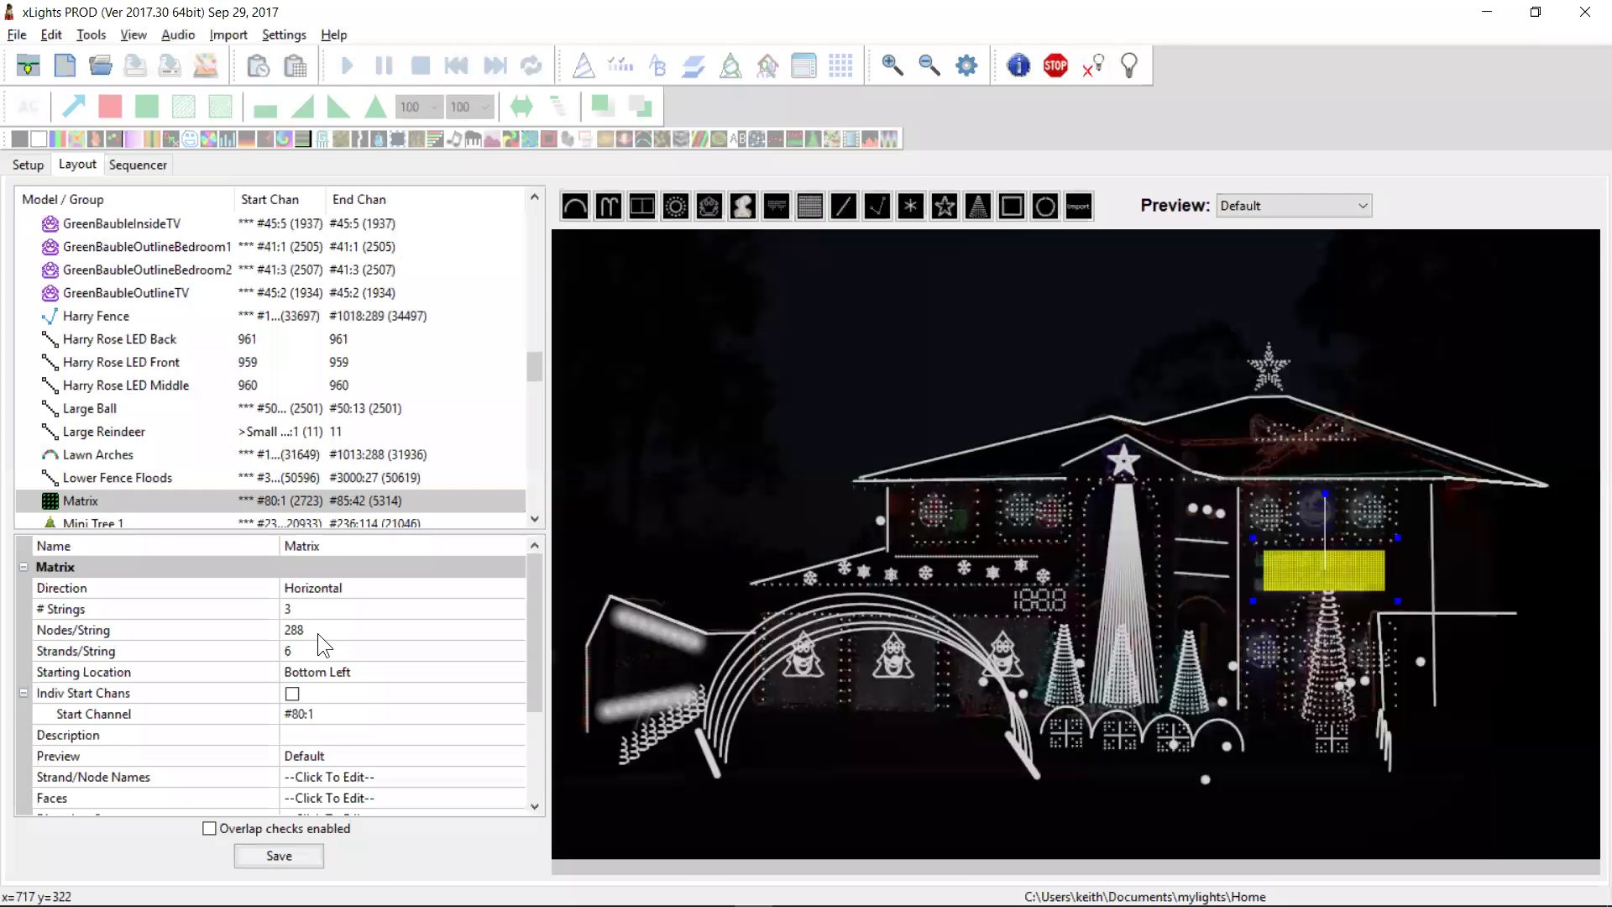
pyautogui.hotkey('alt', 'Tab')
pyautogui.write('6')
pyautogui.press('Tab')
# Check the model's start channel in xLights and set the scheduler matrix's start channel to 2723.
pyautogui.hotkey('alt', 'Tab')
pyautogui.hotkey('alt', 'Tab')
pyautogui.write('2723')
pyautogui.press('Tab')
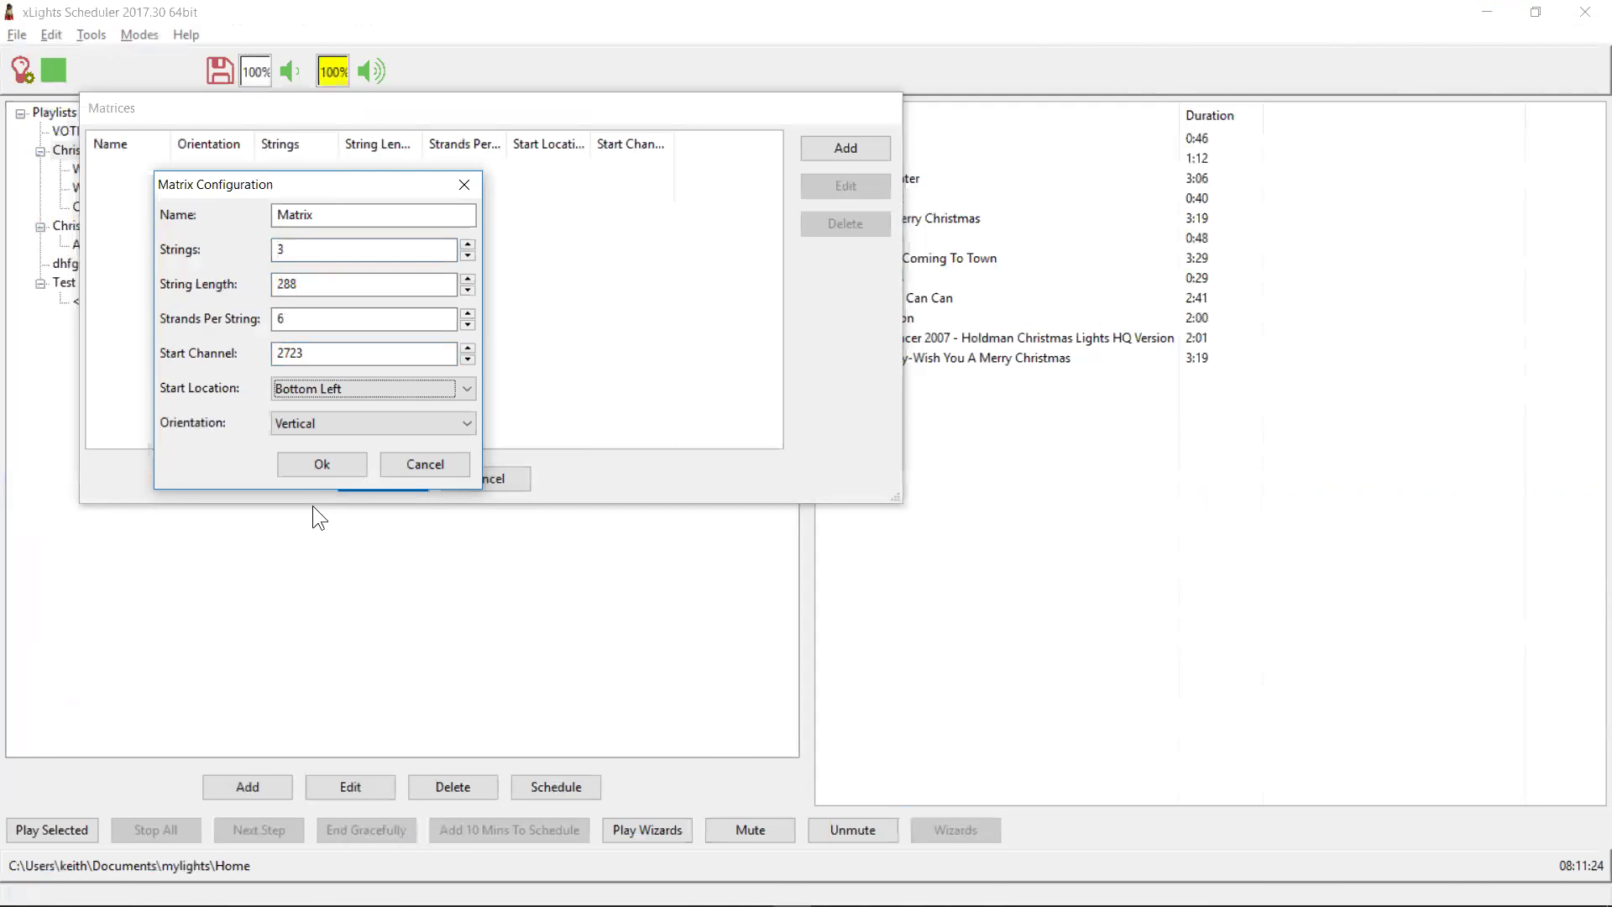
# Set the matrix's orientation to Horizontal to match the xLights model, and save the matrix definition.
pyautogui.hotkey('alt', 'Tab')
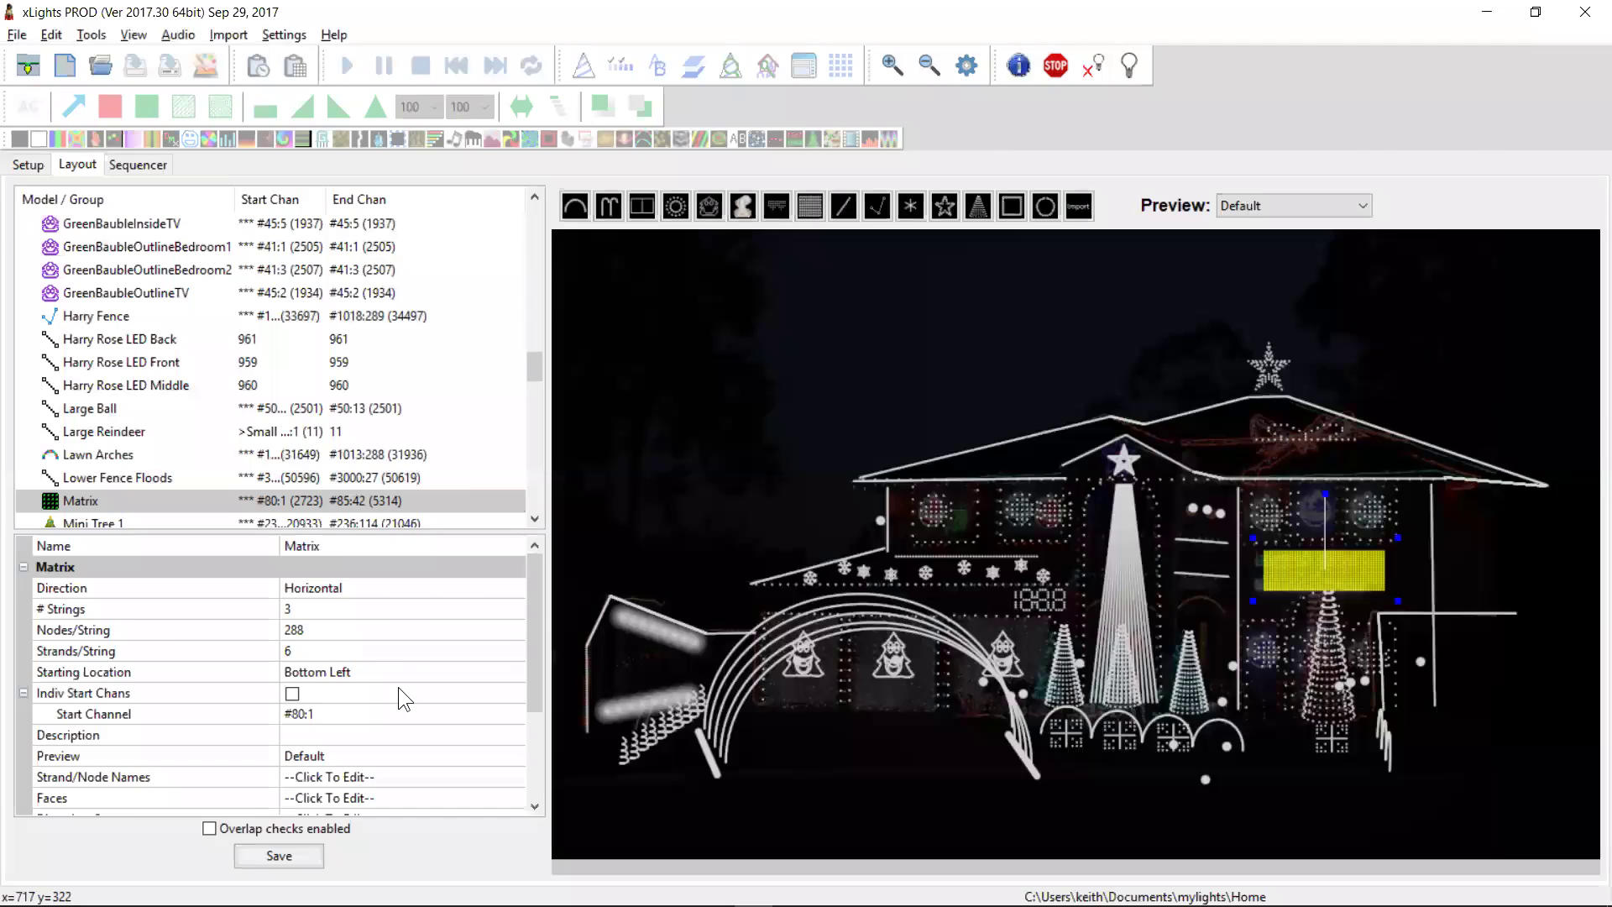
pyautogui.hotkey('alt', 'Tab')
pyautogui.click(342, 421)
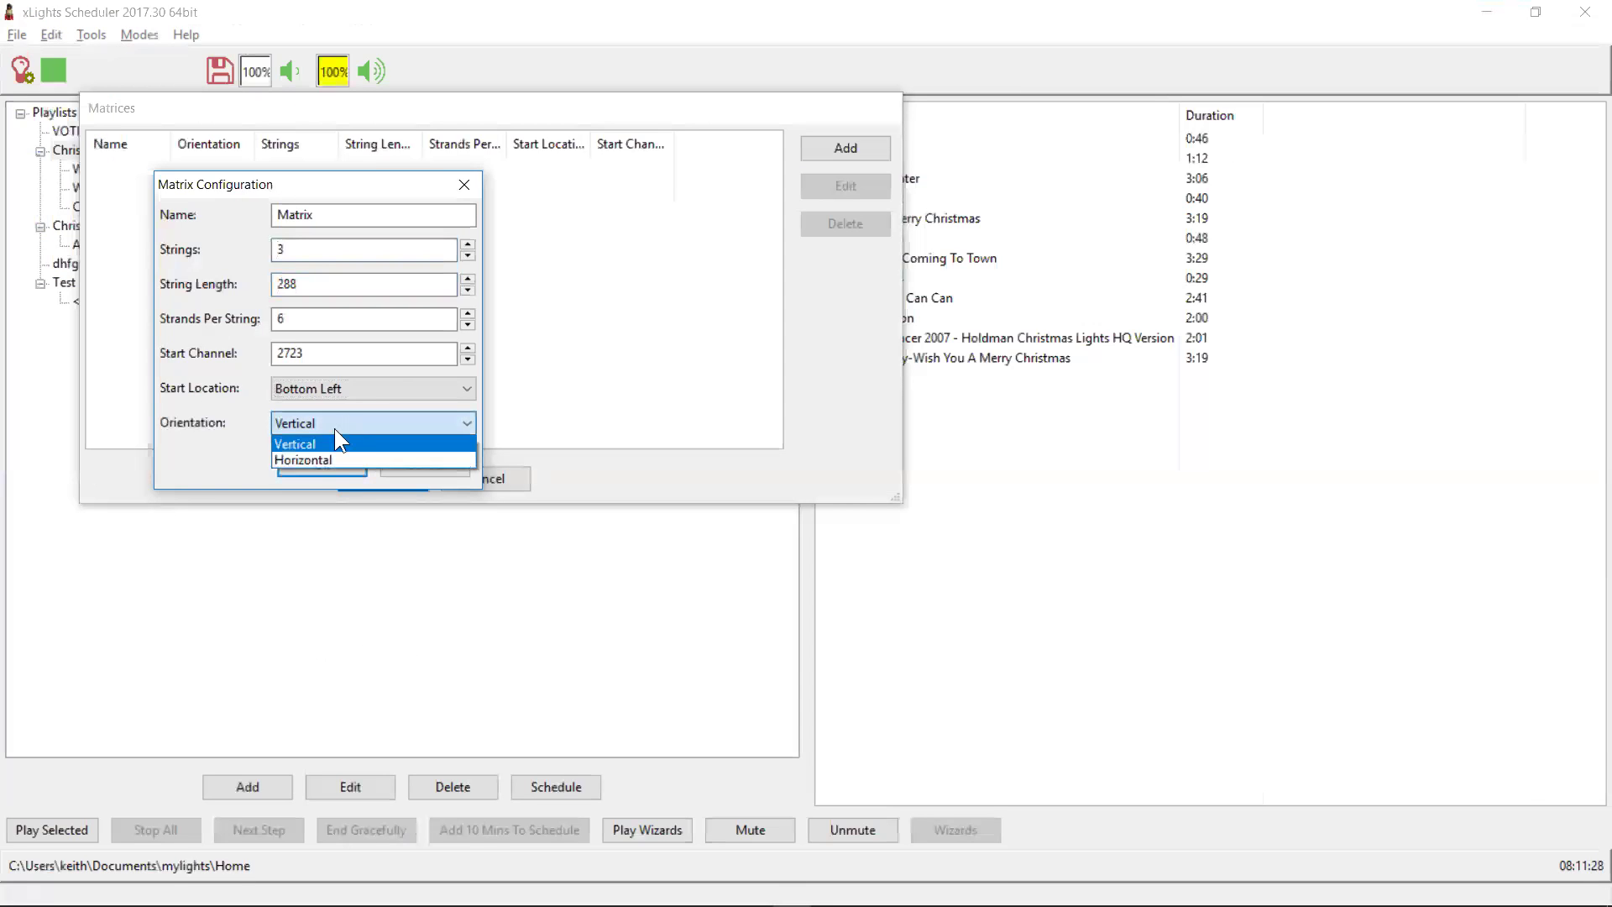
pyautogui.click(317, 461)
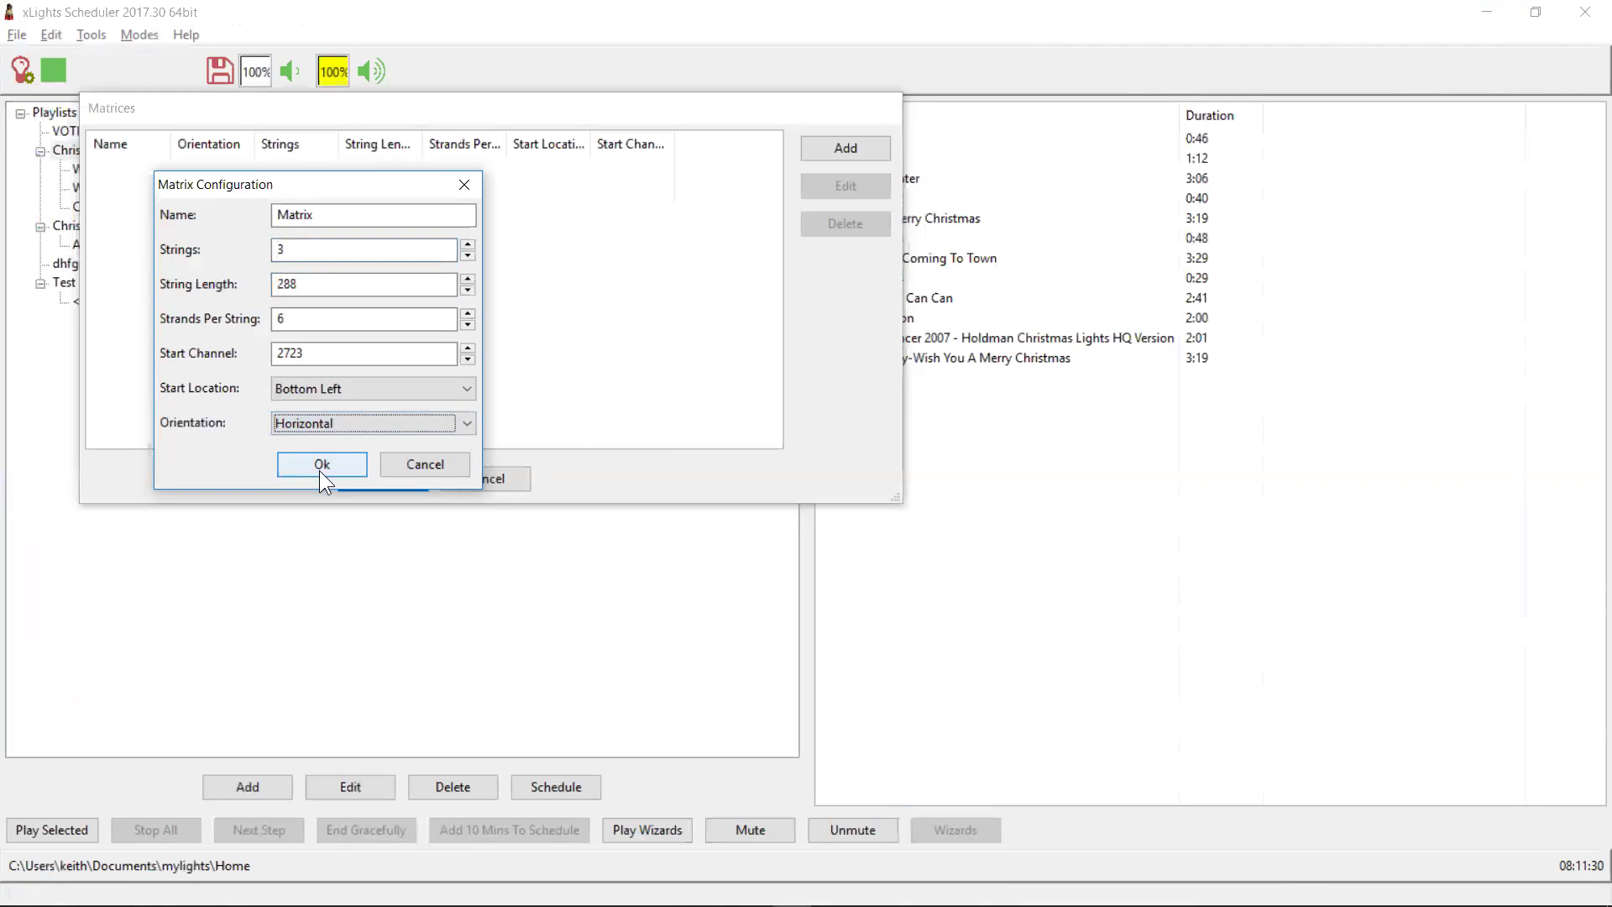
pyautogui.click(309, 465)
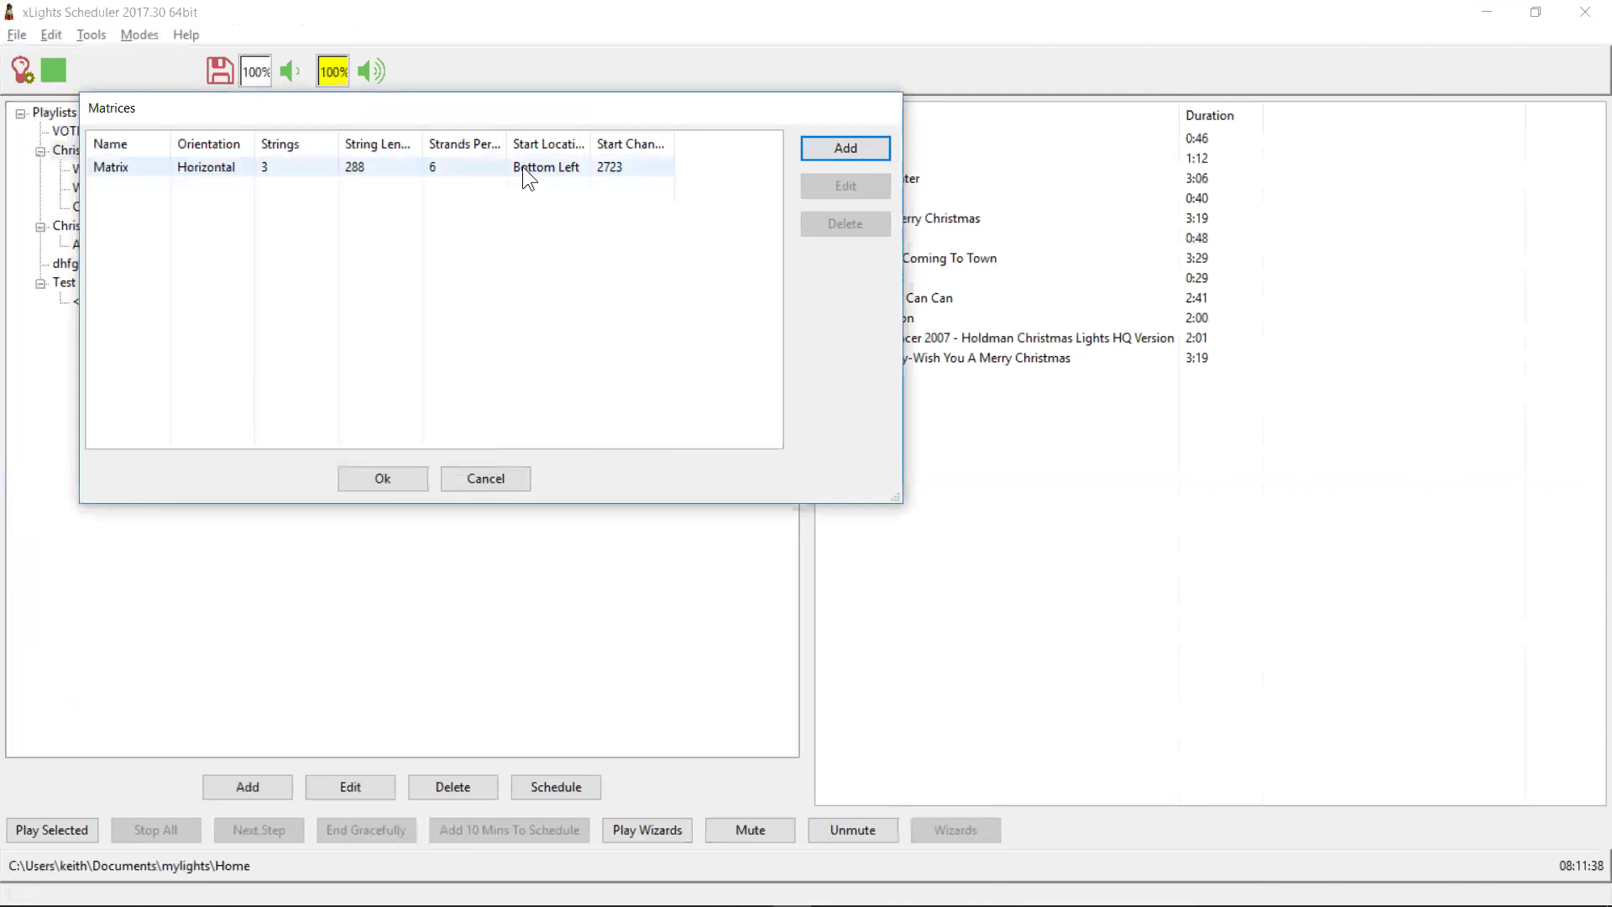
pyautogui.click(411, 489)
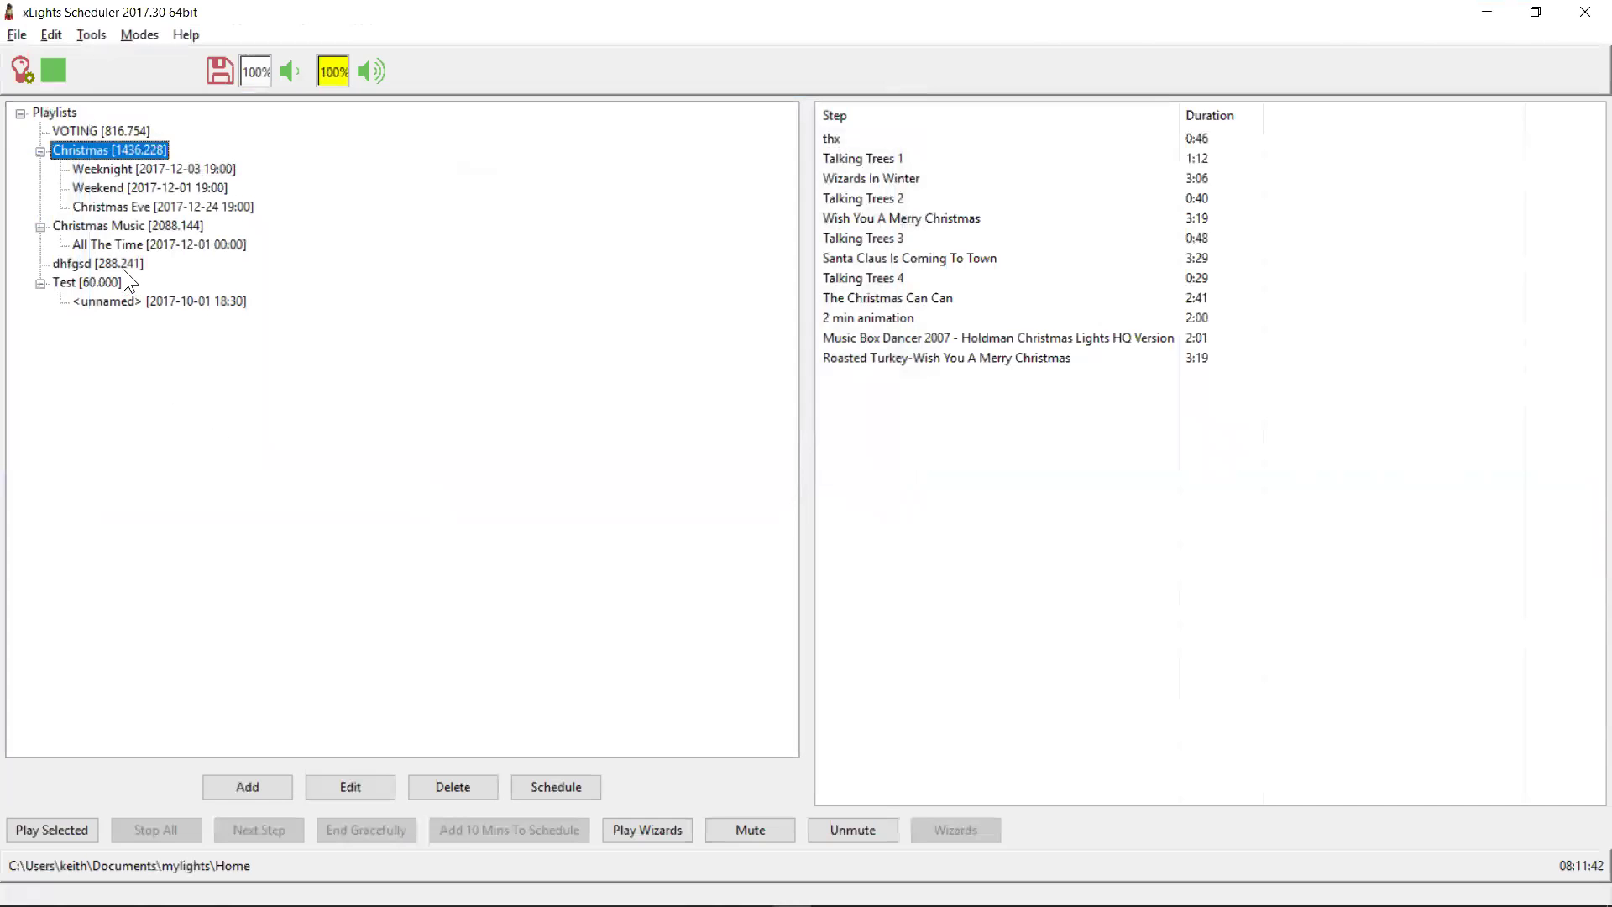
# Open the Christmas playlist for advanced editing and add a Text item to the Wizards In Winter step.
pyautogui.rightClick(108, 154)
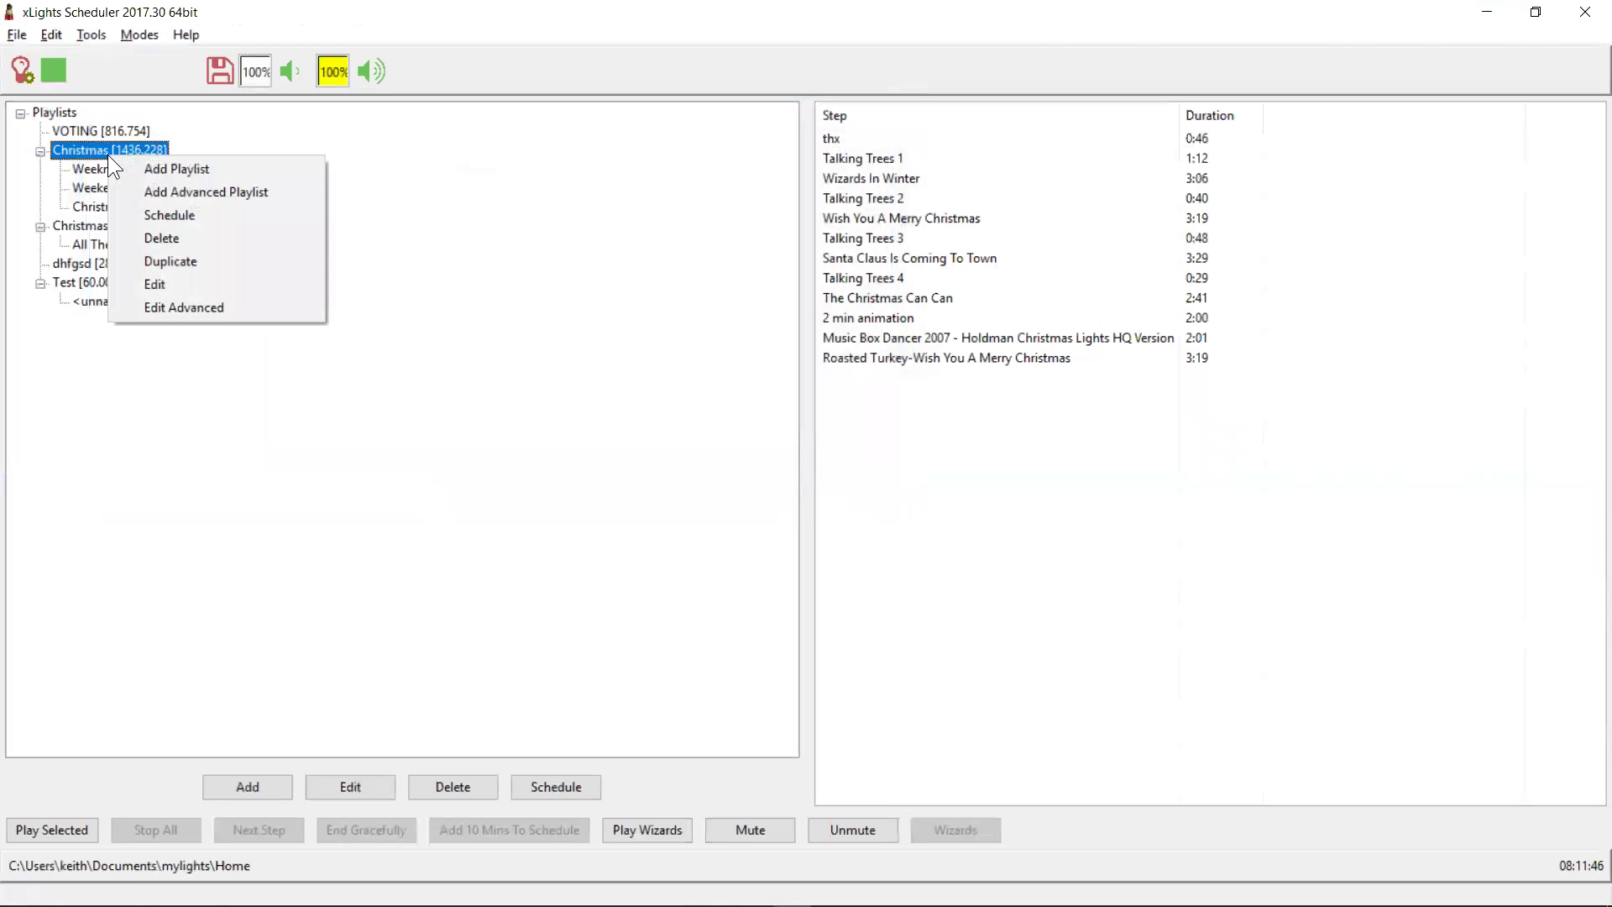
pyautogui.click(173, 309)
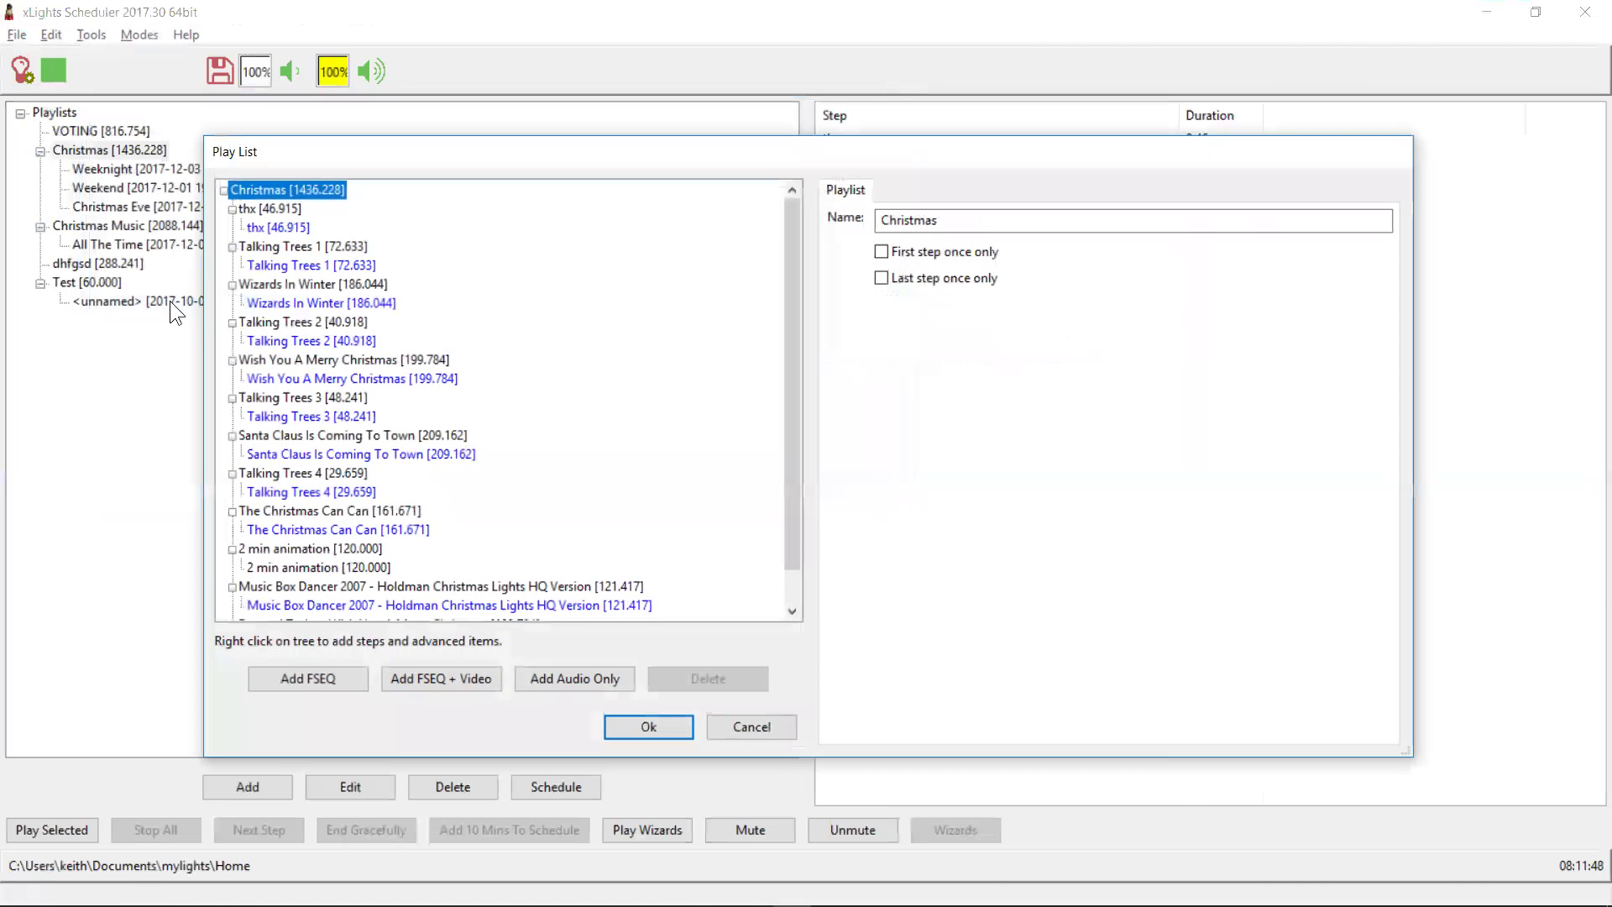
pyautogui.click(311, 284)
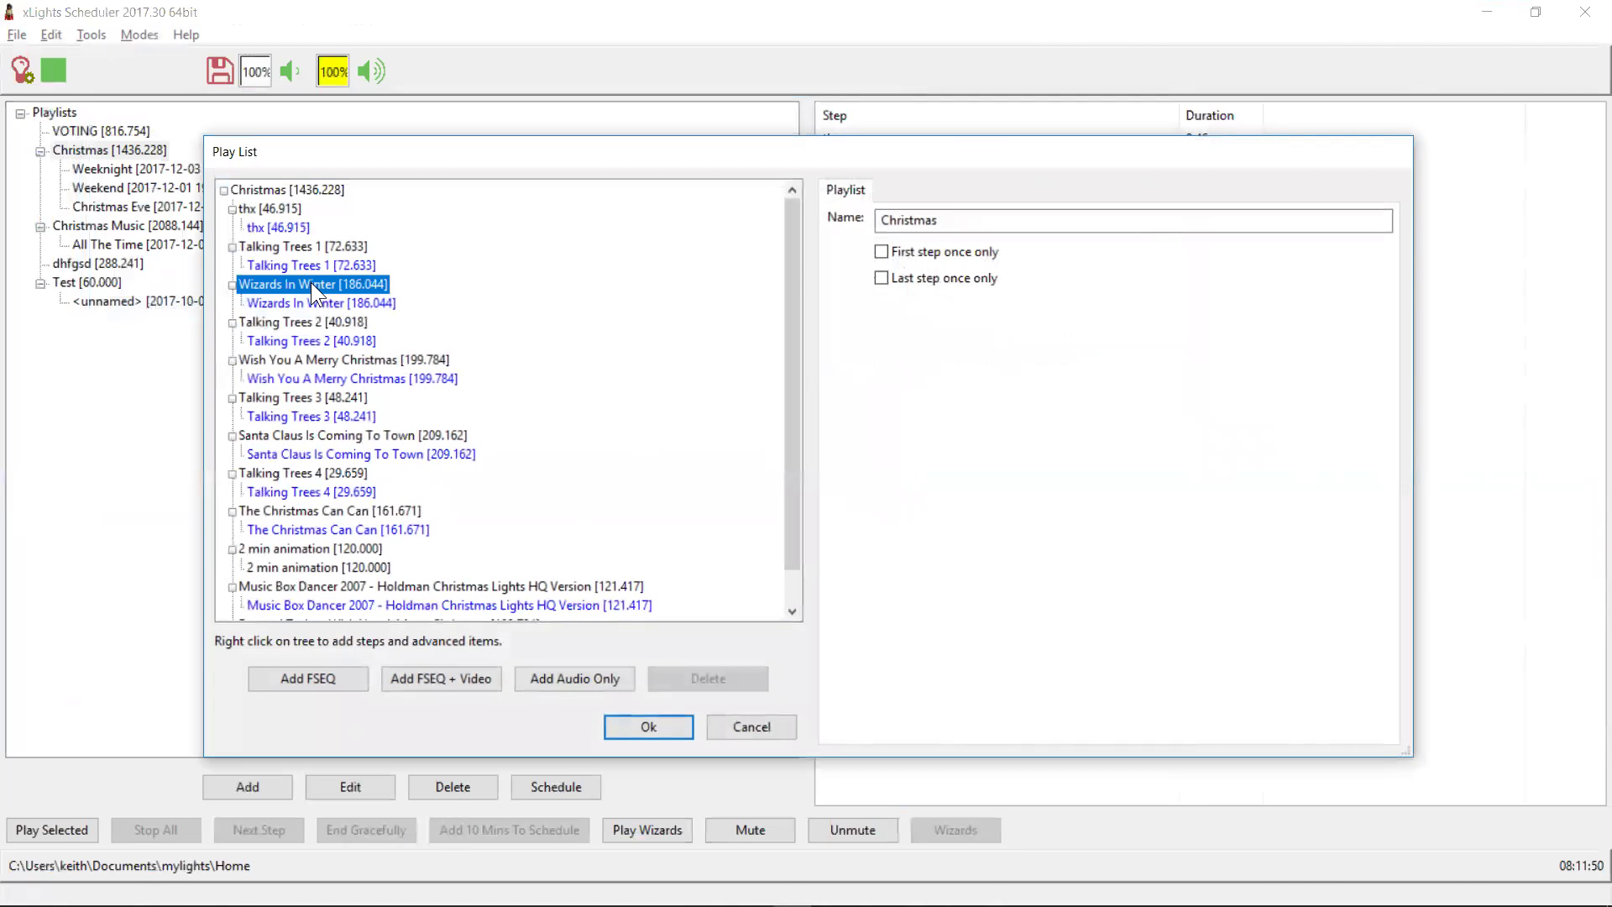
pyautogui.rightClick(311, 282)
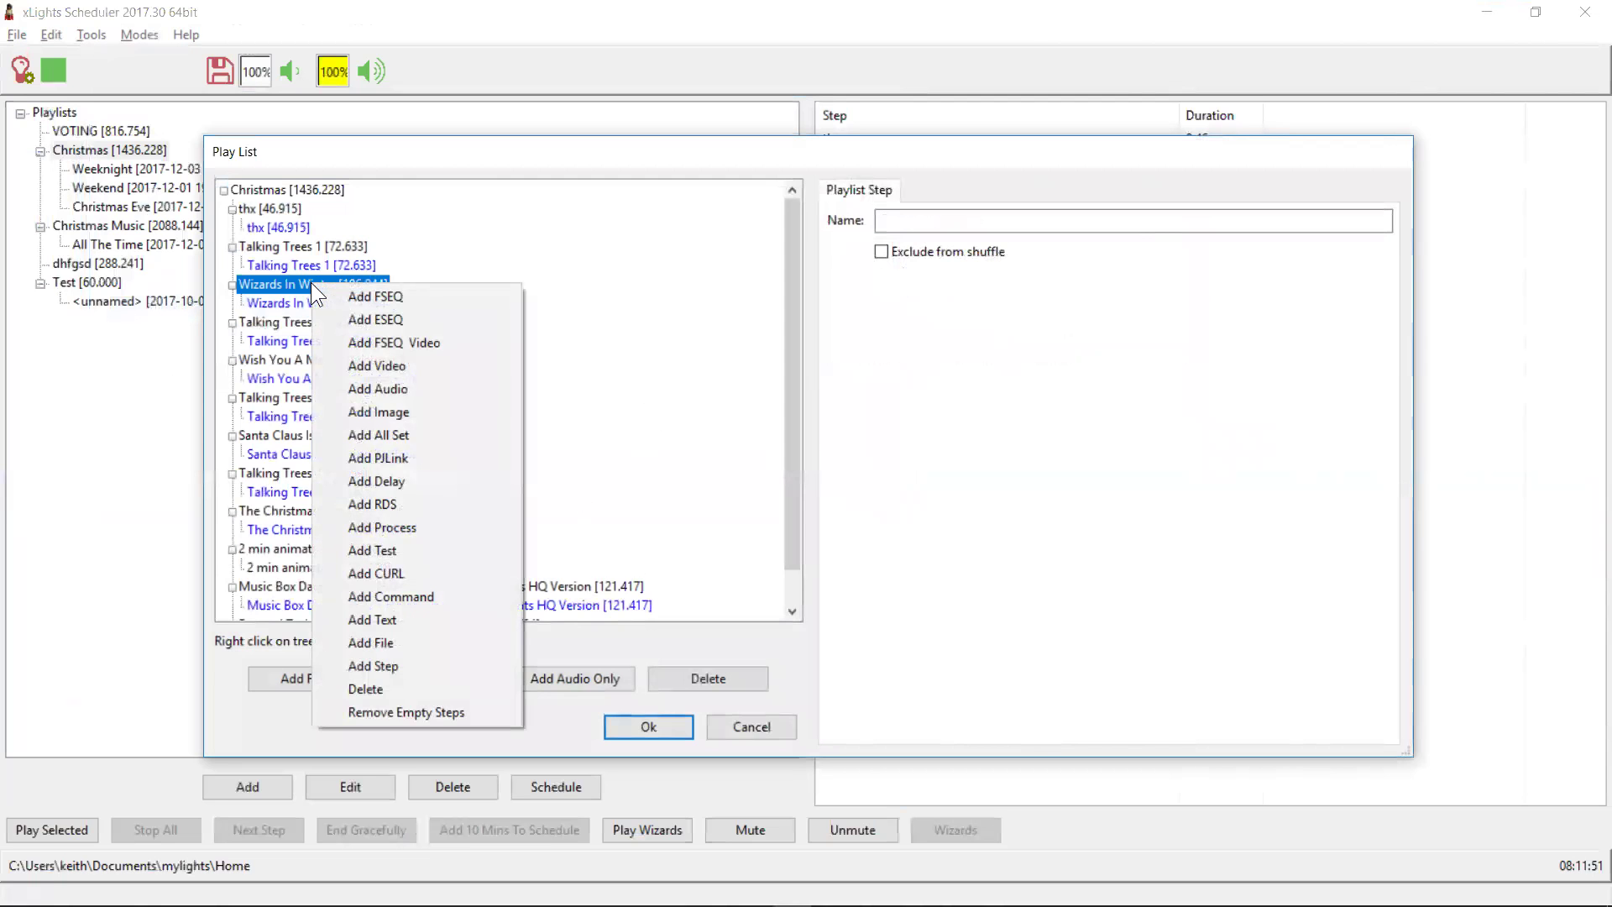
pyautogui.click(397, 617)
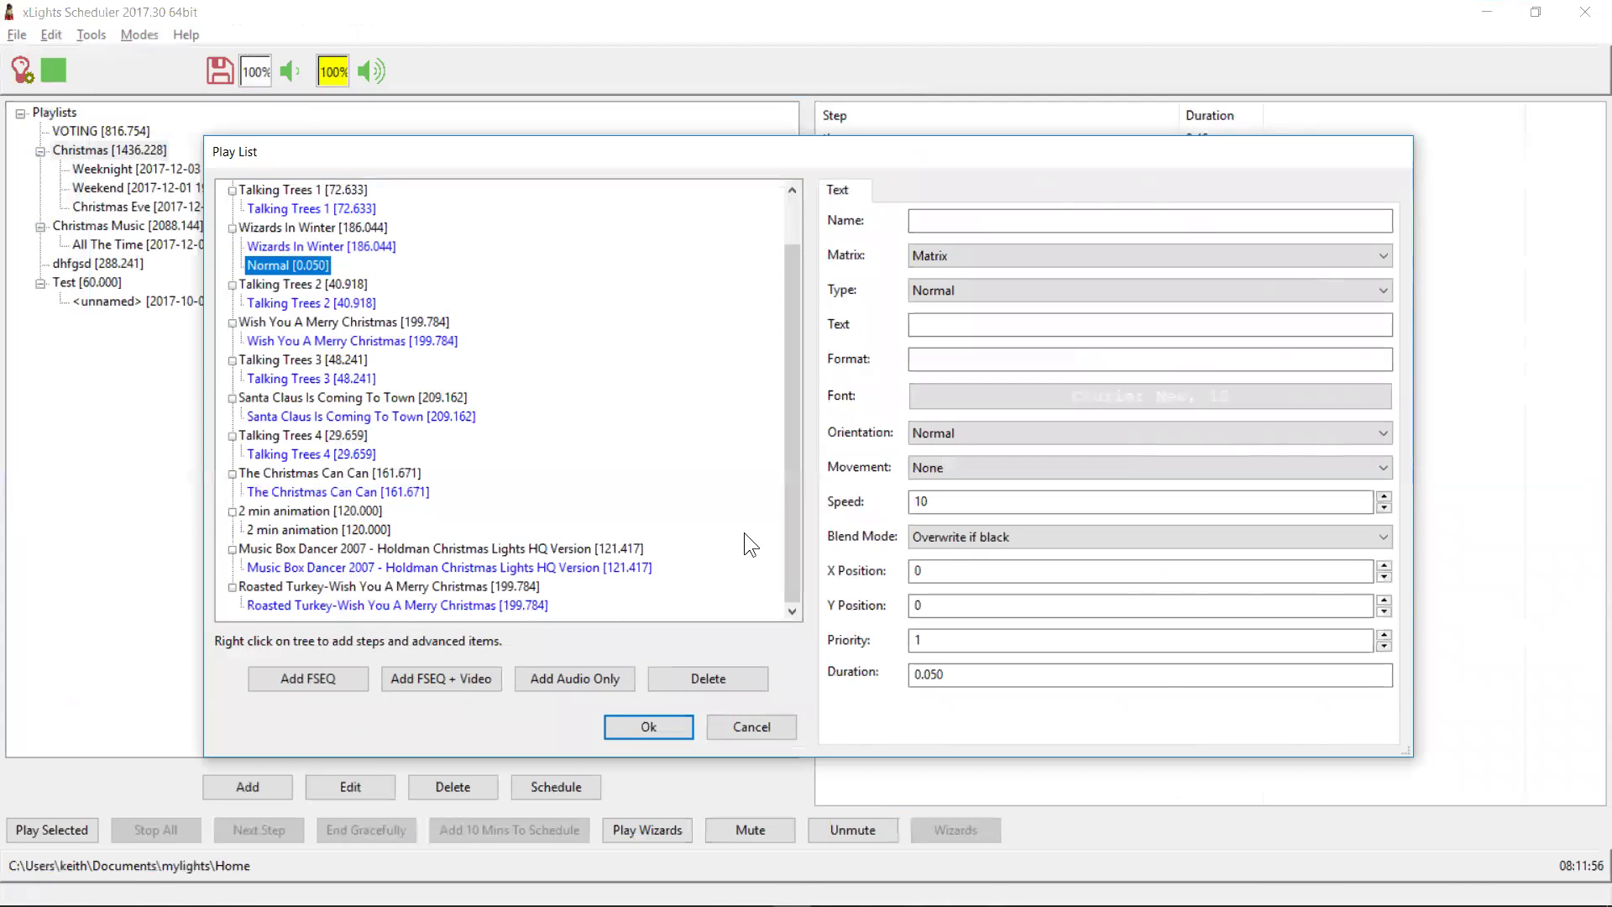
# Name the text item "Song name" and set its format to "Wizards In Winter".
pyautogui.click(1001, 222)
pyautogui.write('Song name')
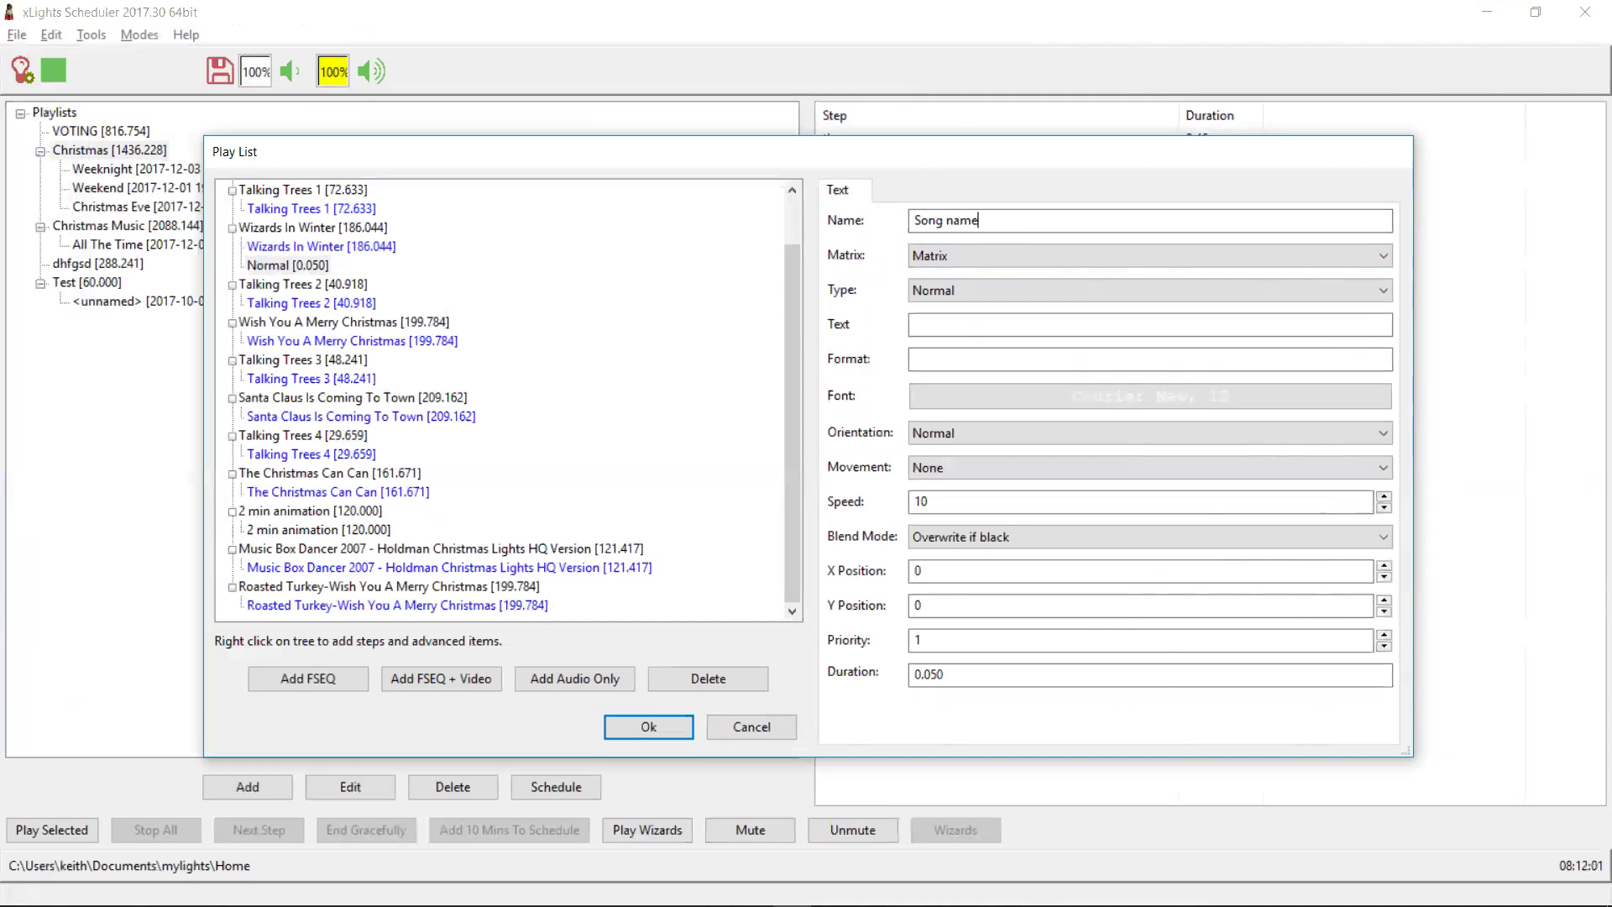
pyautogui.press('Tab')
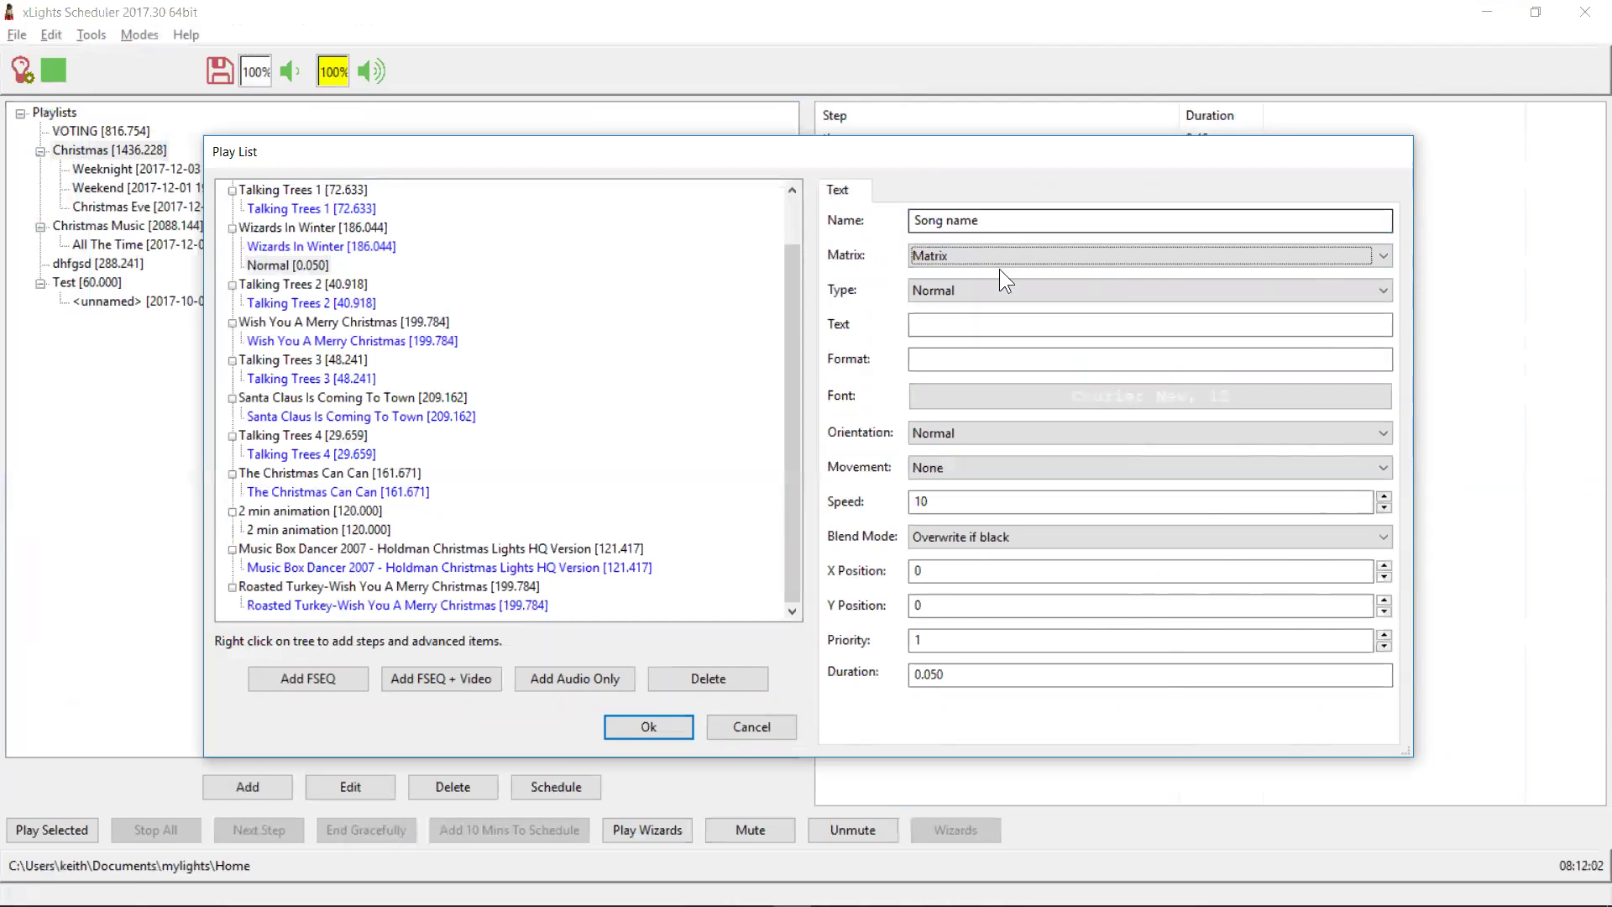
pyautogui.click(990, 327)
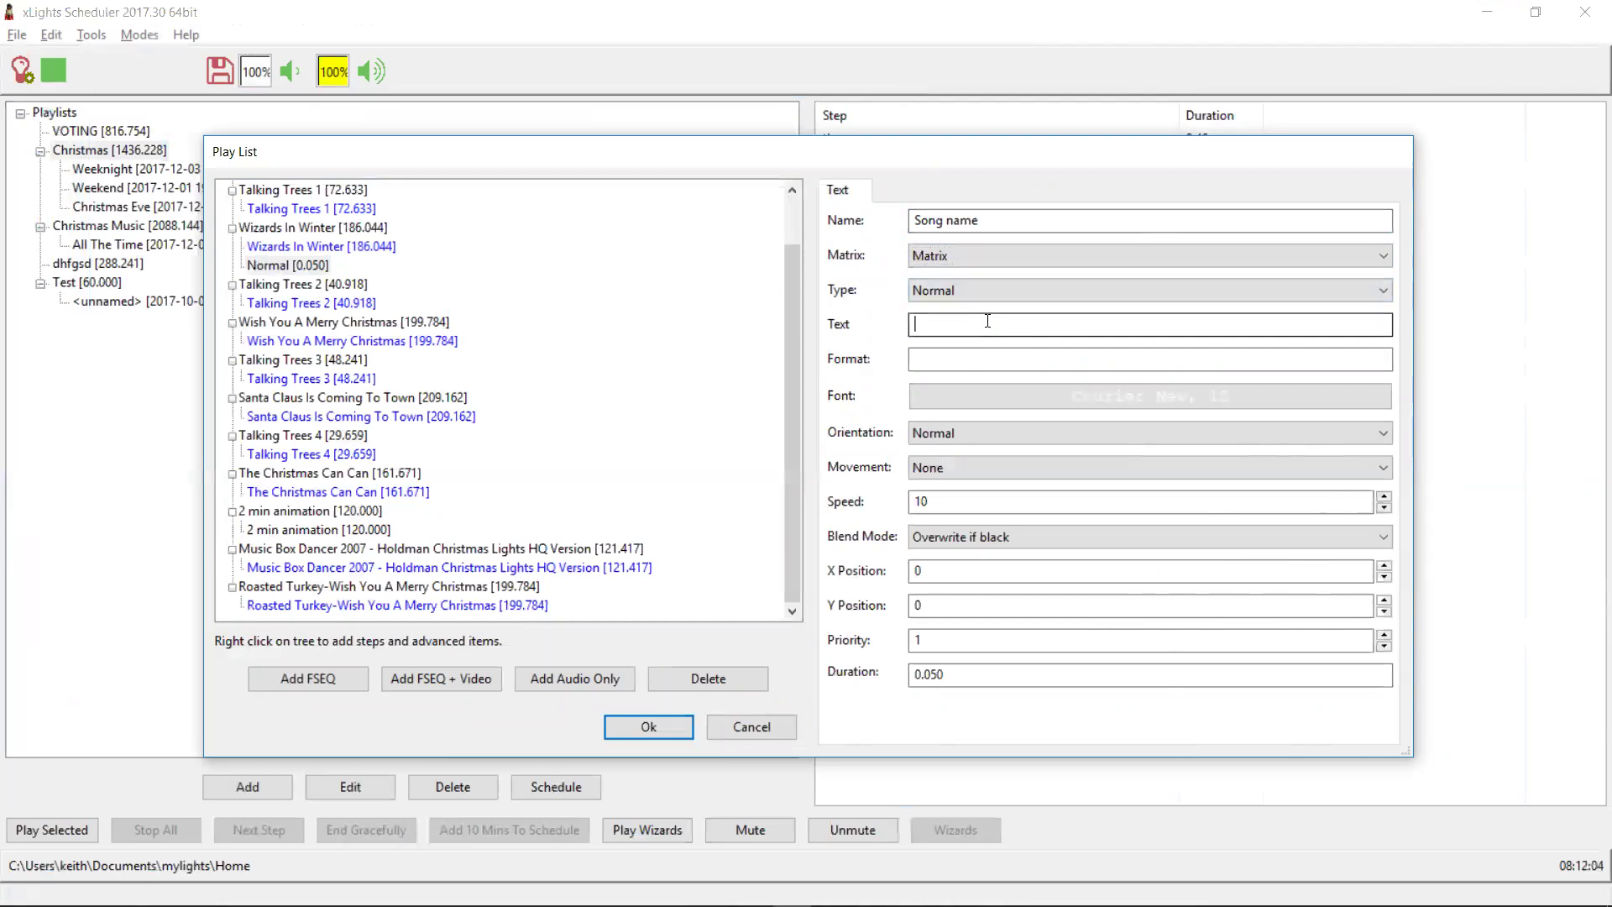
pyautogui.click(954, 360)
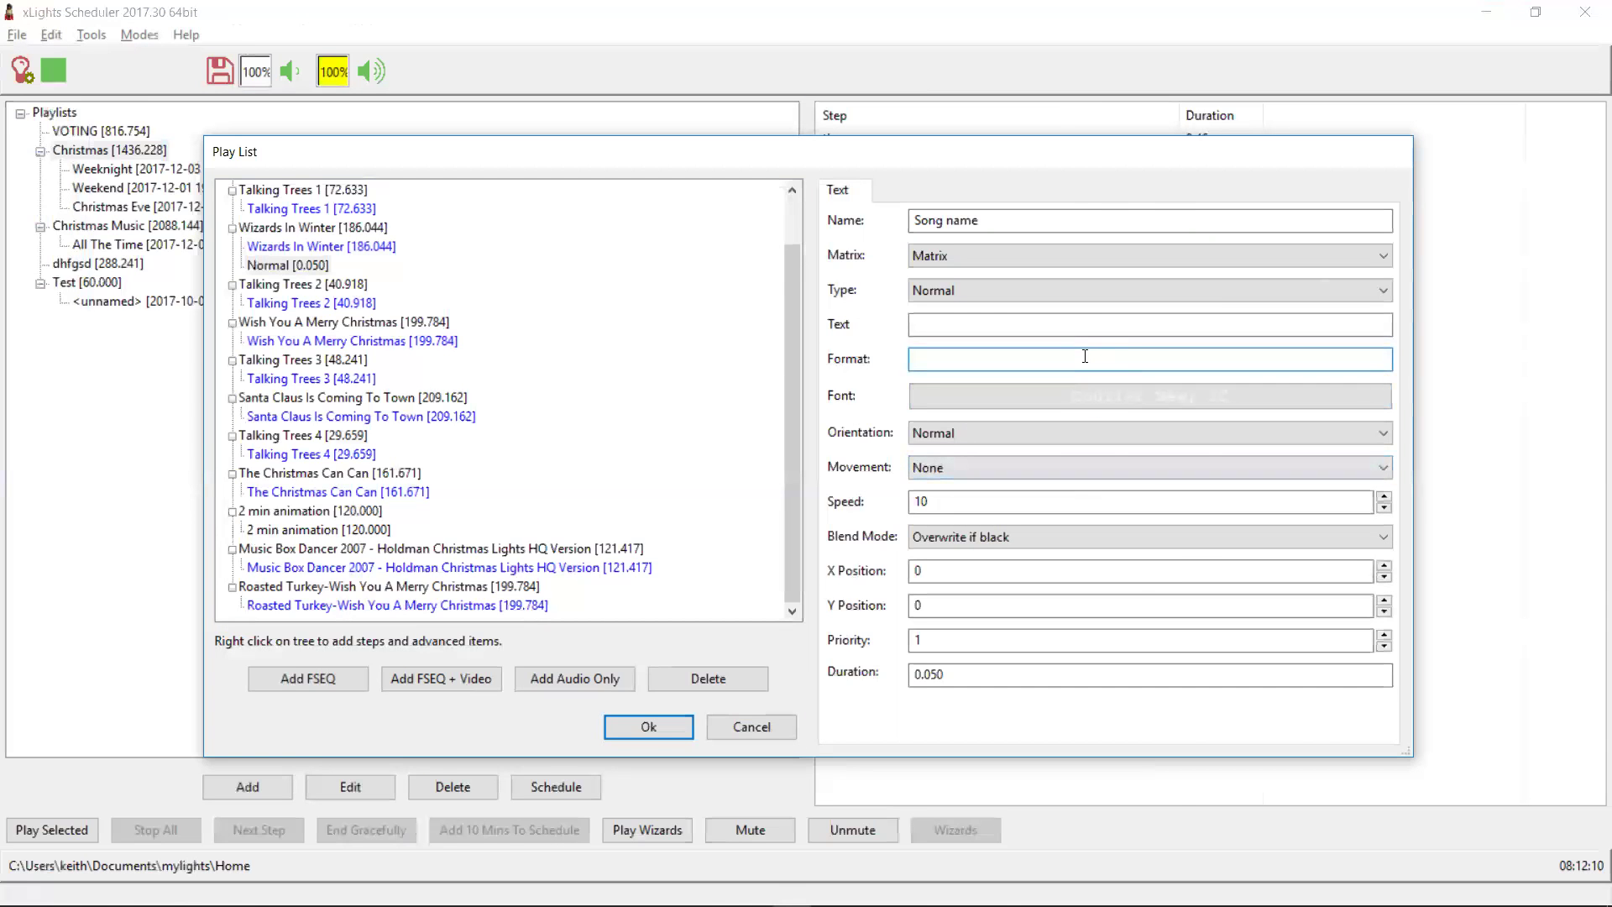
pyautogui.moveTo(1084, 356)
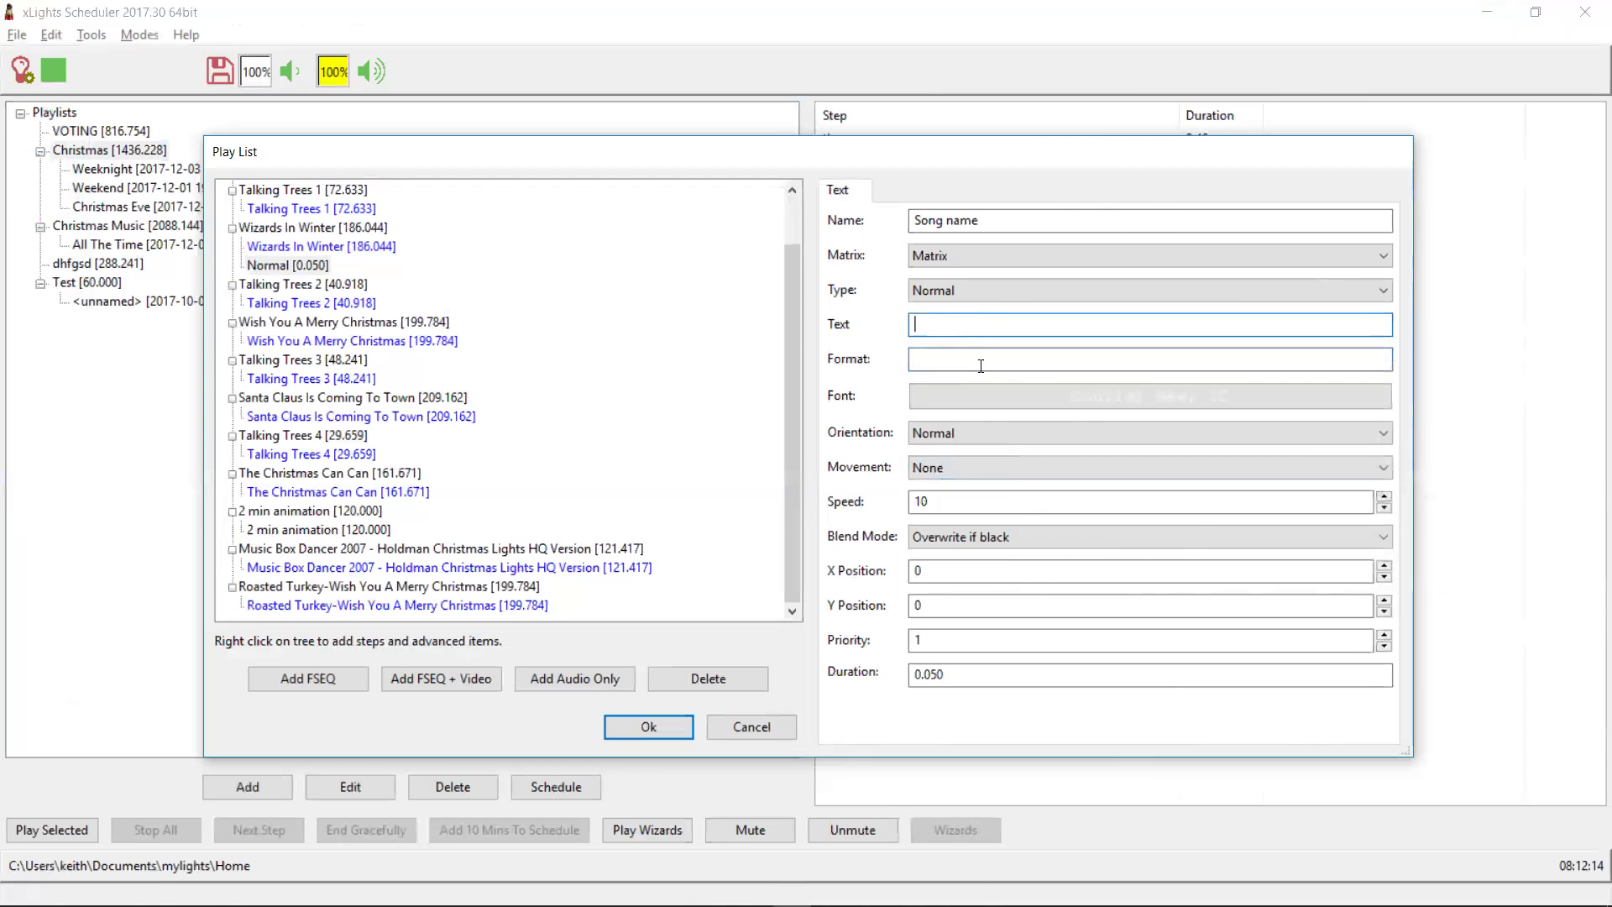
pyautogui.moveTo(962, 362)
pyautogui.write('Wizards In Winter')
pyautogui.press('Tab')
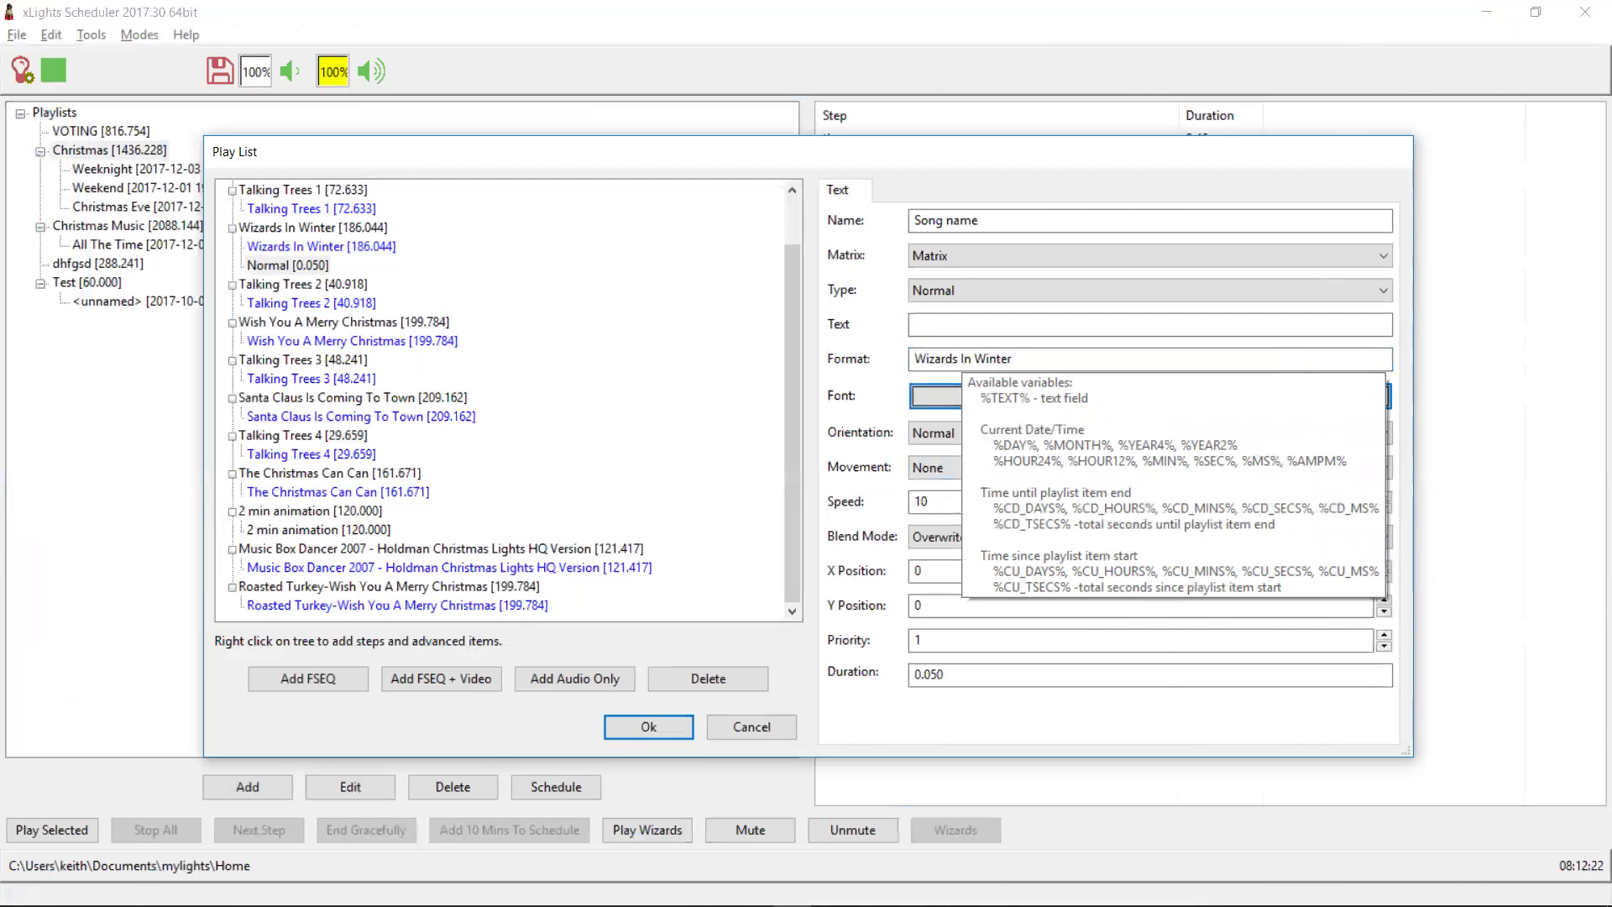
# Set the text item's font to Franklin Gothic Medium in red.
pyautogui.click(1084, 391)
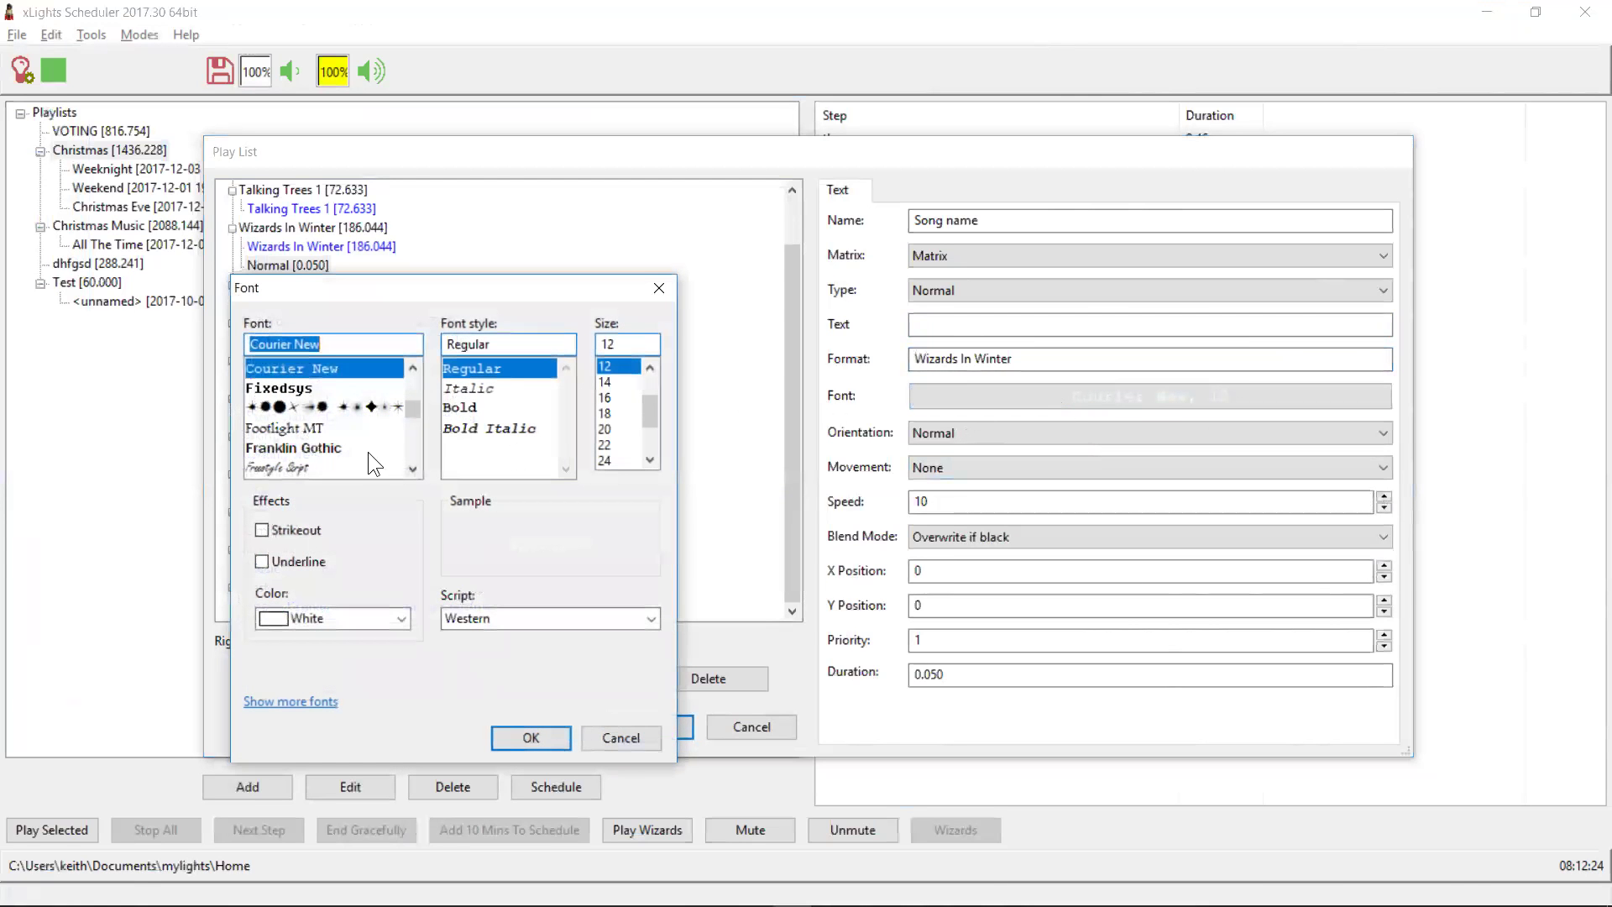
pyautogui.click(313, 446)
pyautogui.click(365, 621)
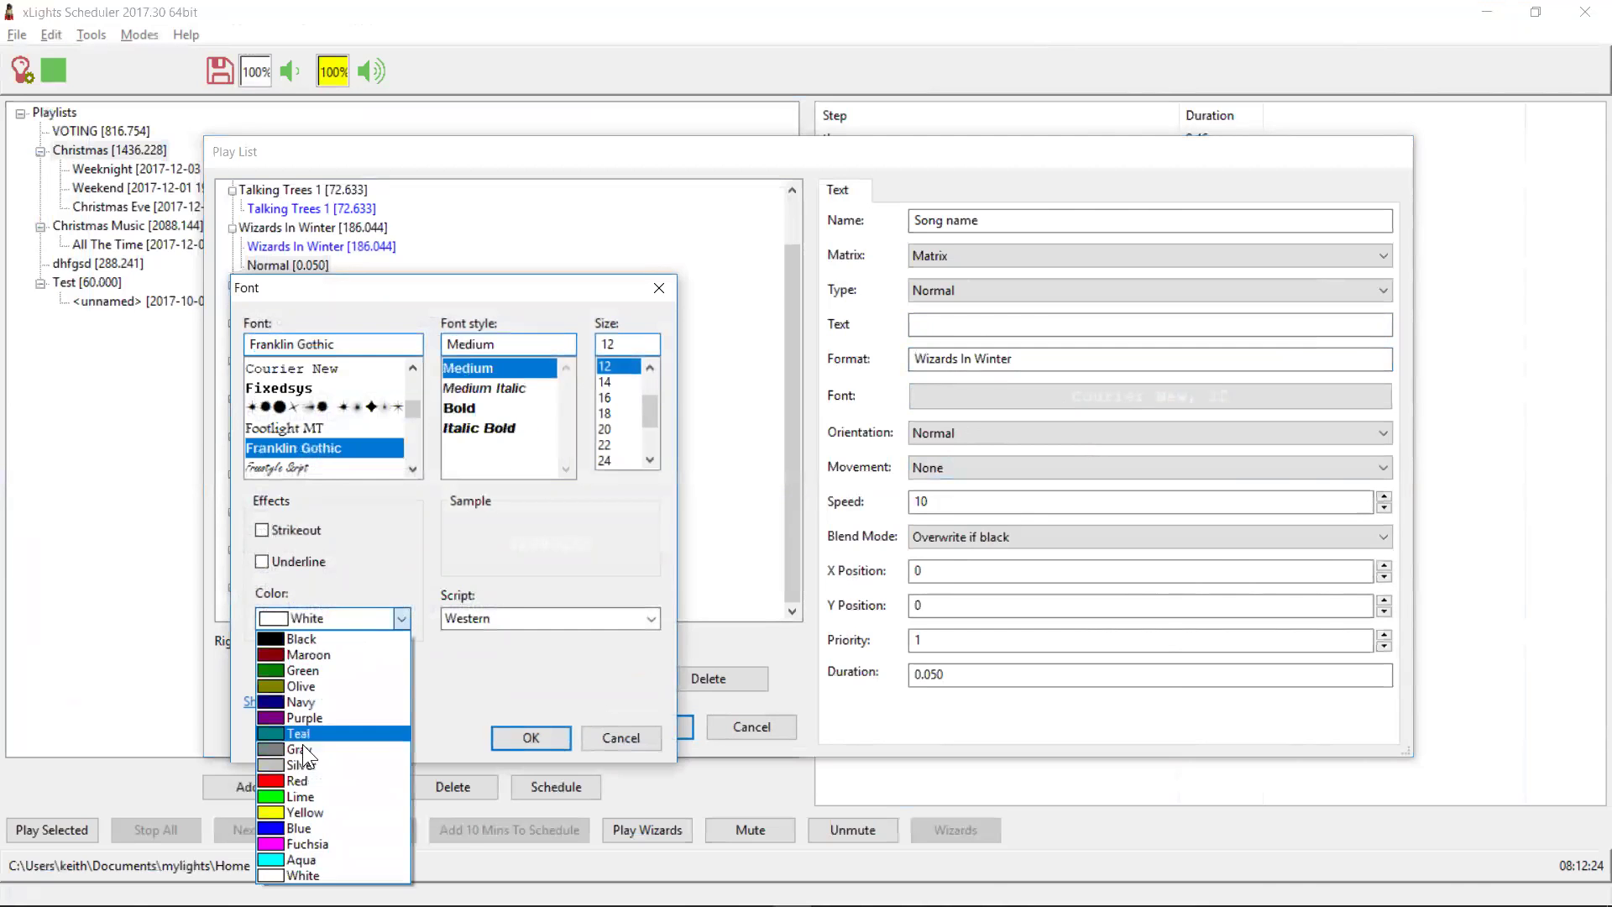
pyautogui.click(295, 782)
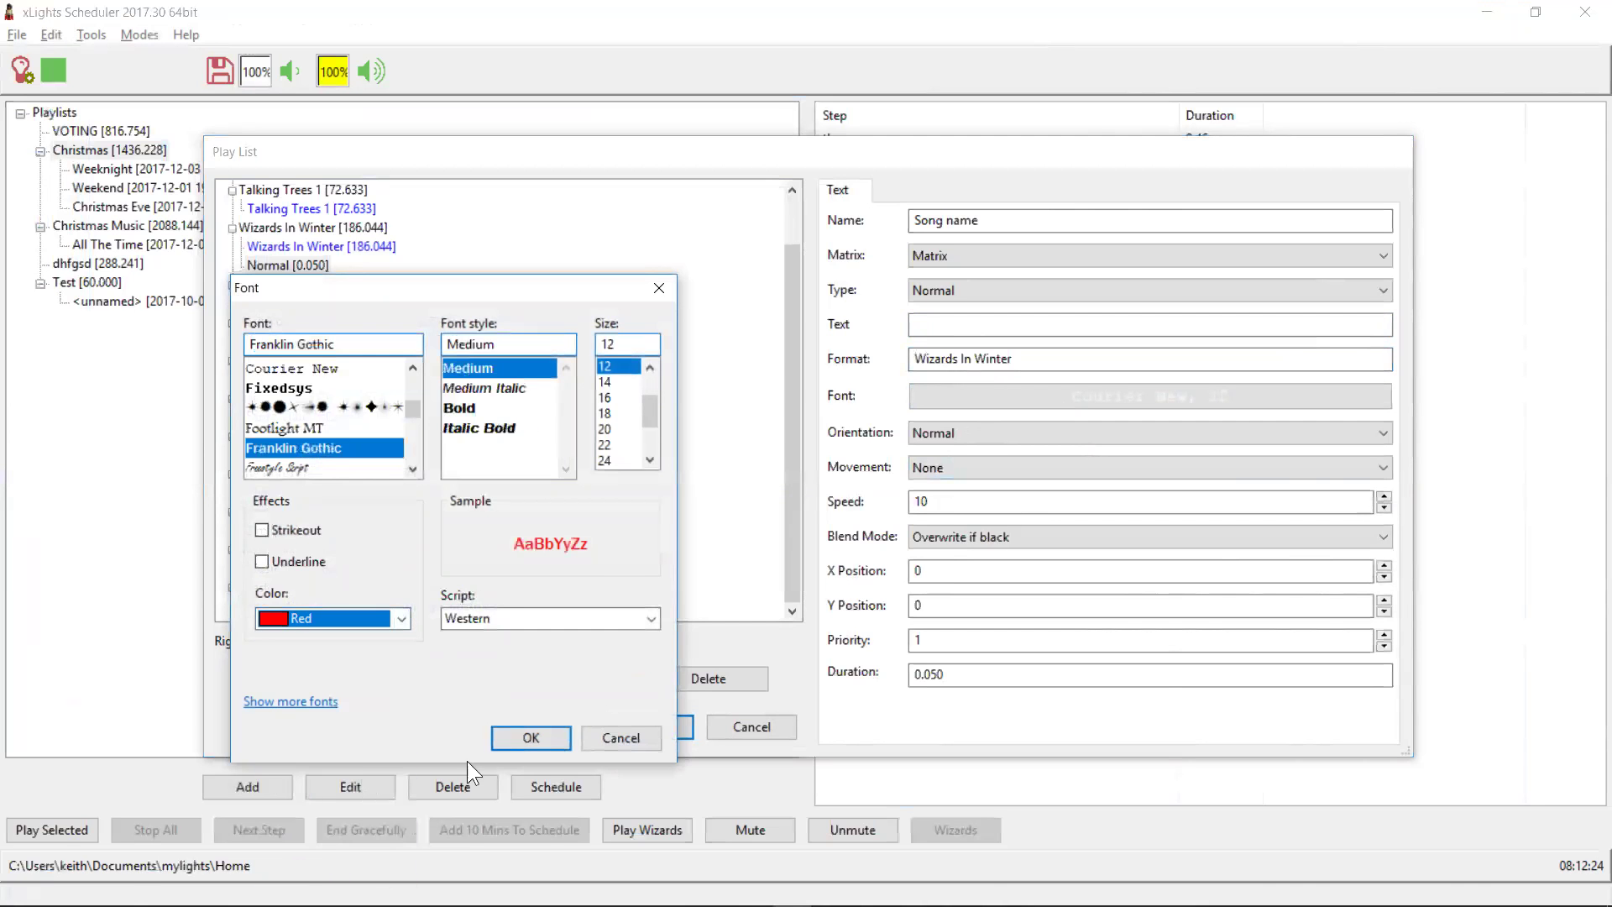
pyautogui.click(538, 737)
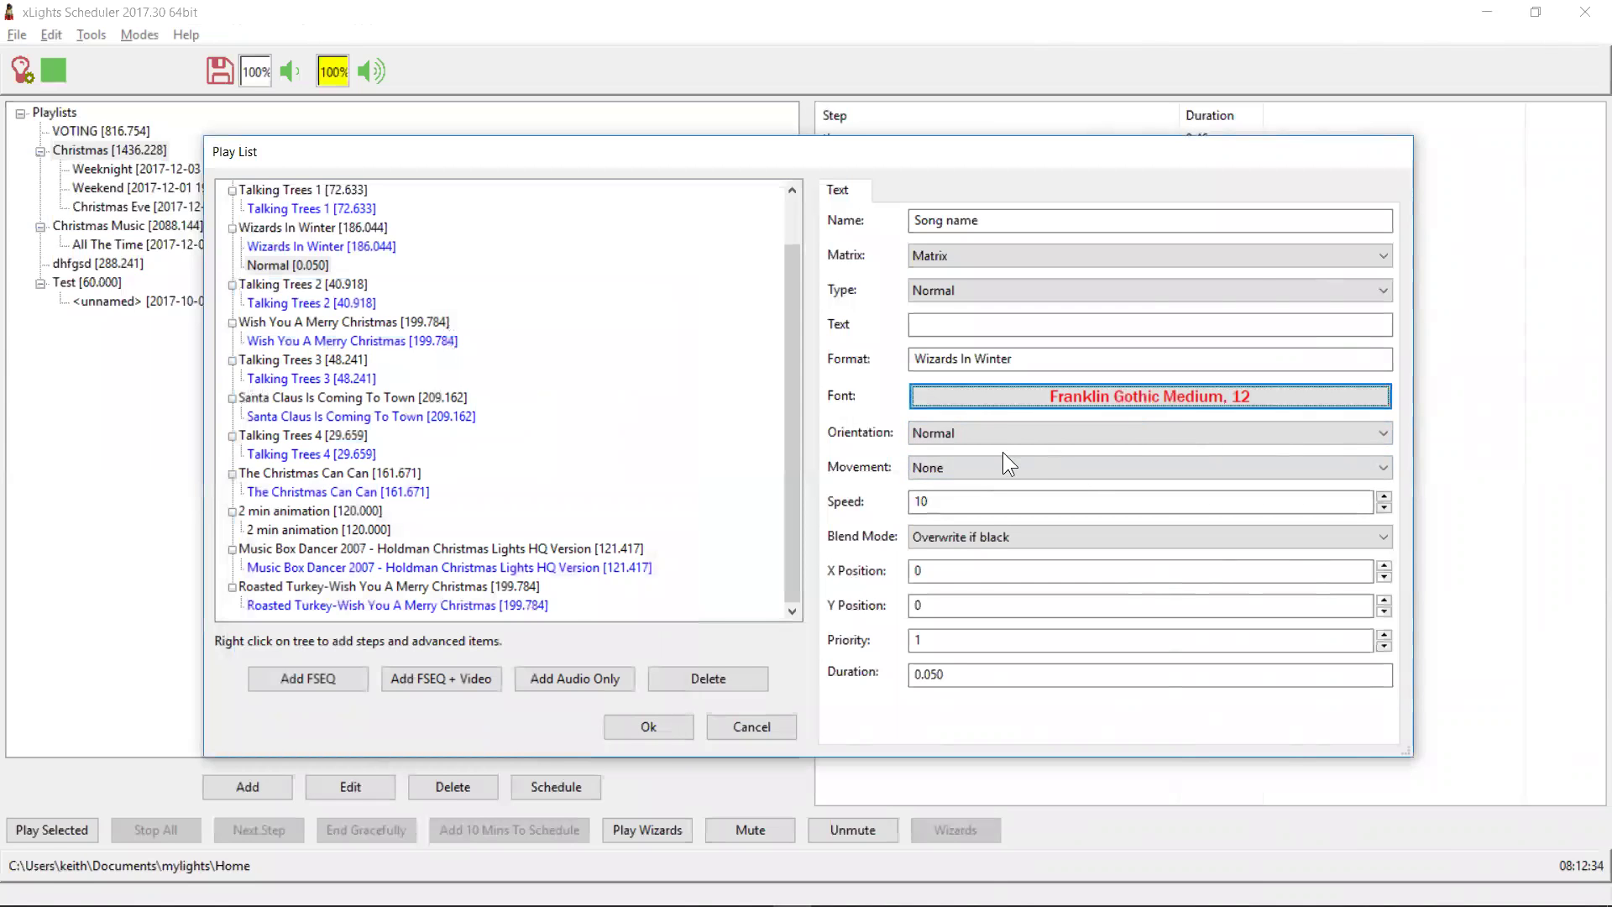
# Check the text item's orientation choices, keep Normal, and set its movement to Right to Left.
pyautogui.click(978, 437)
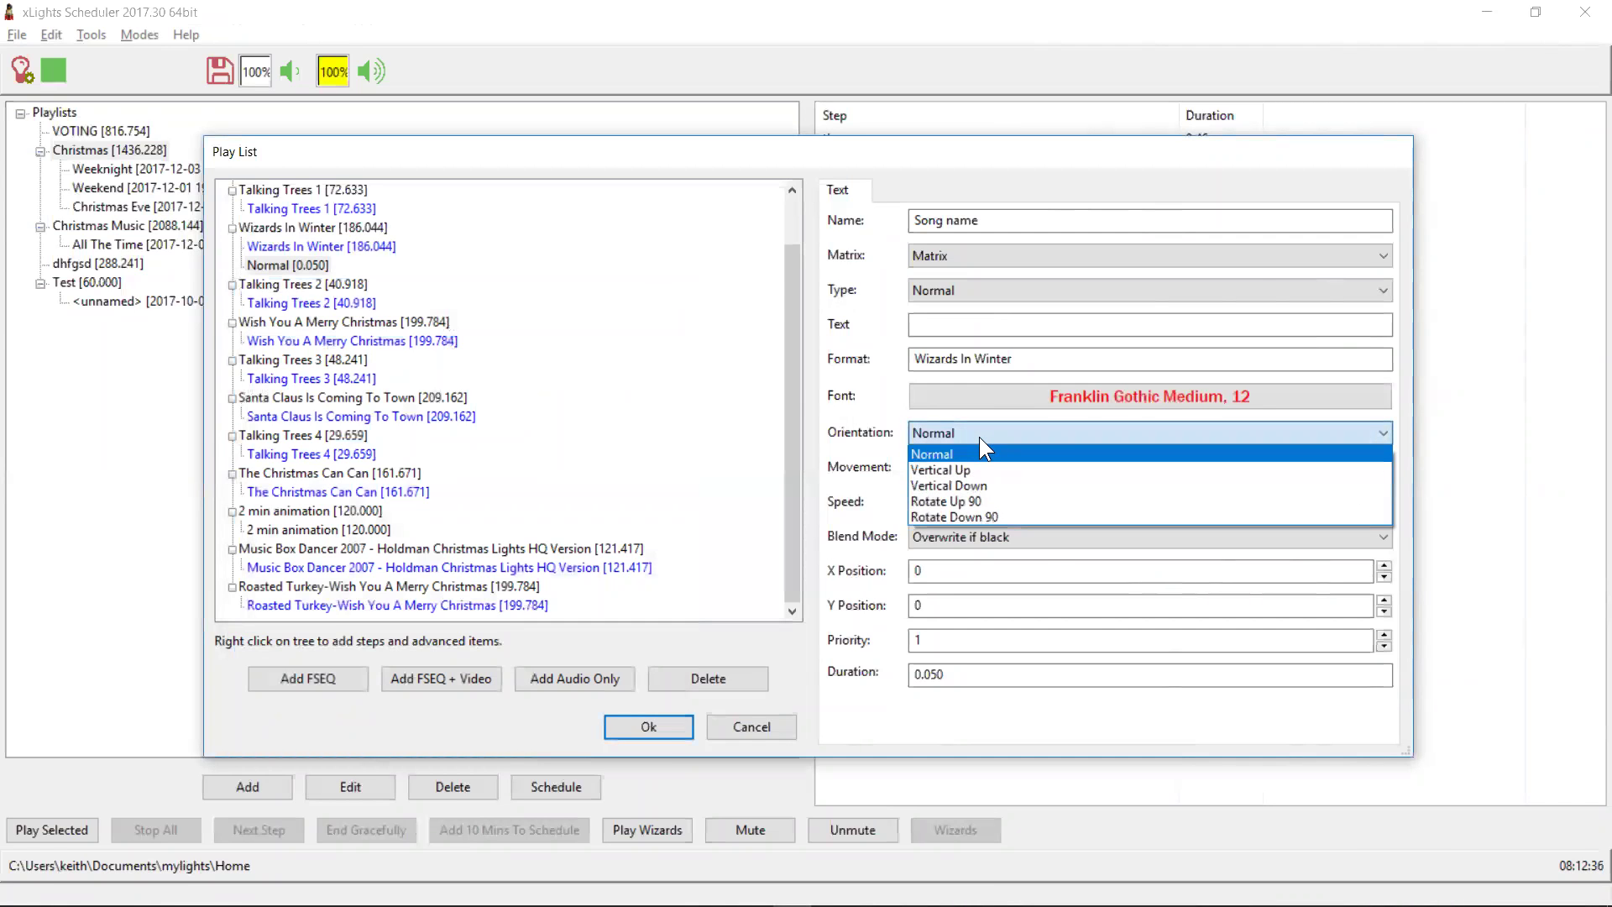
pyautogui.click(979, 436)
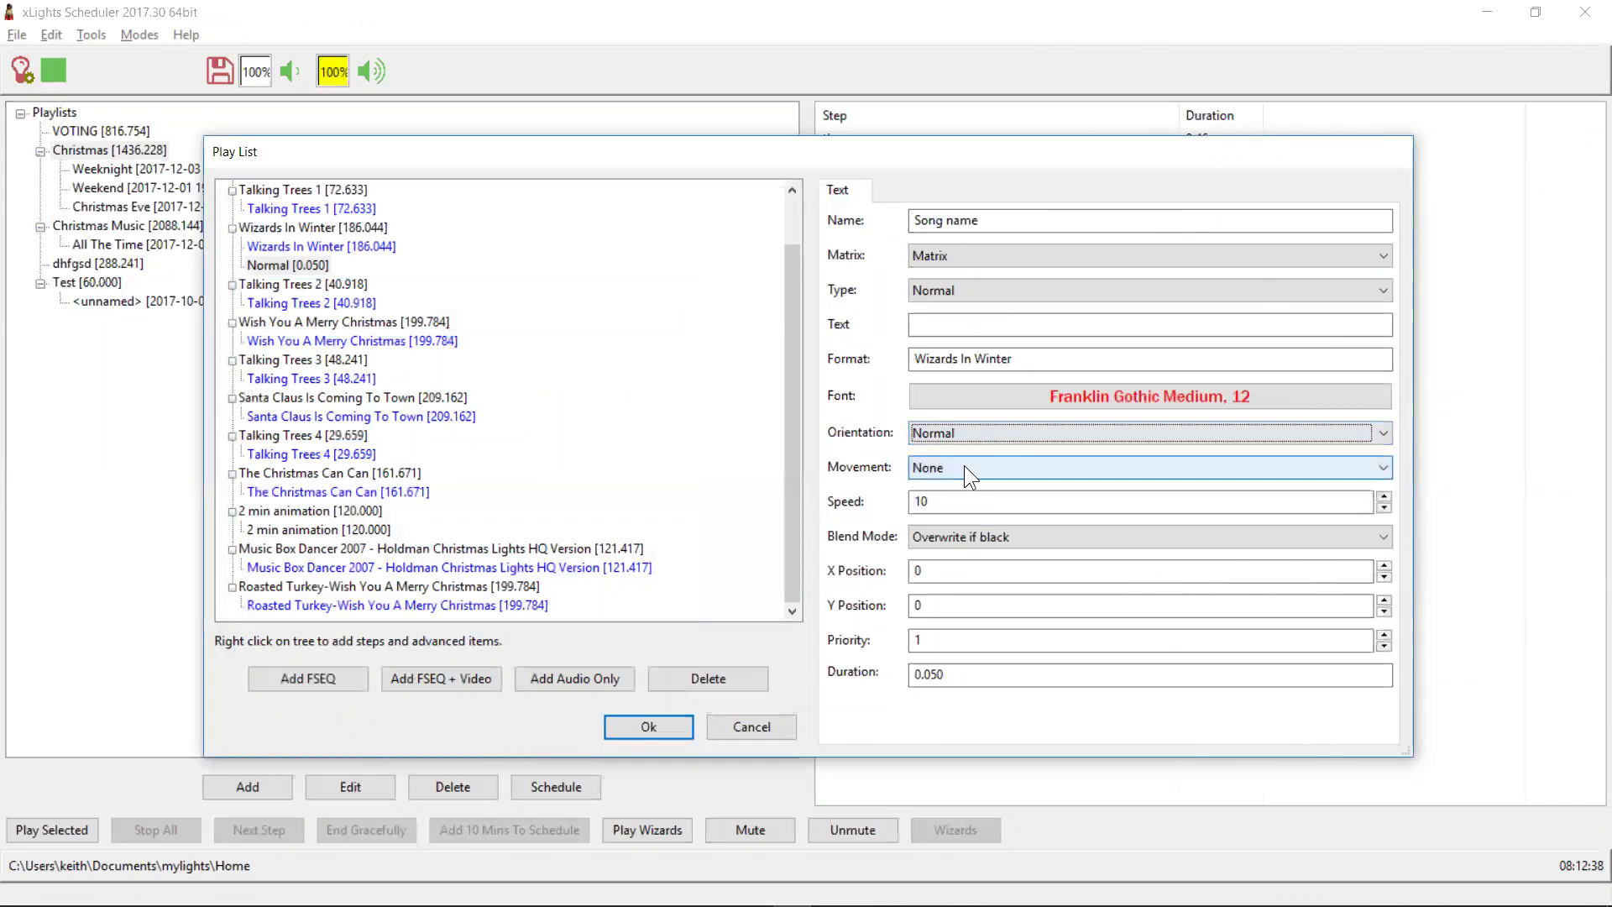
pyautogui.click(964, 465)
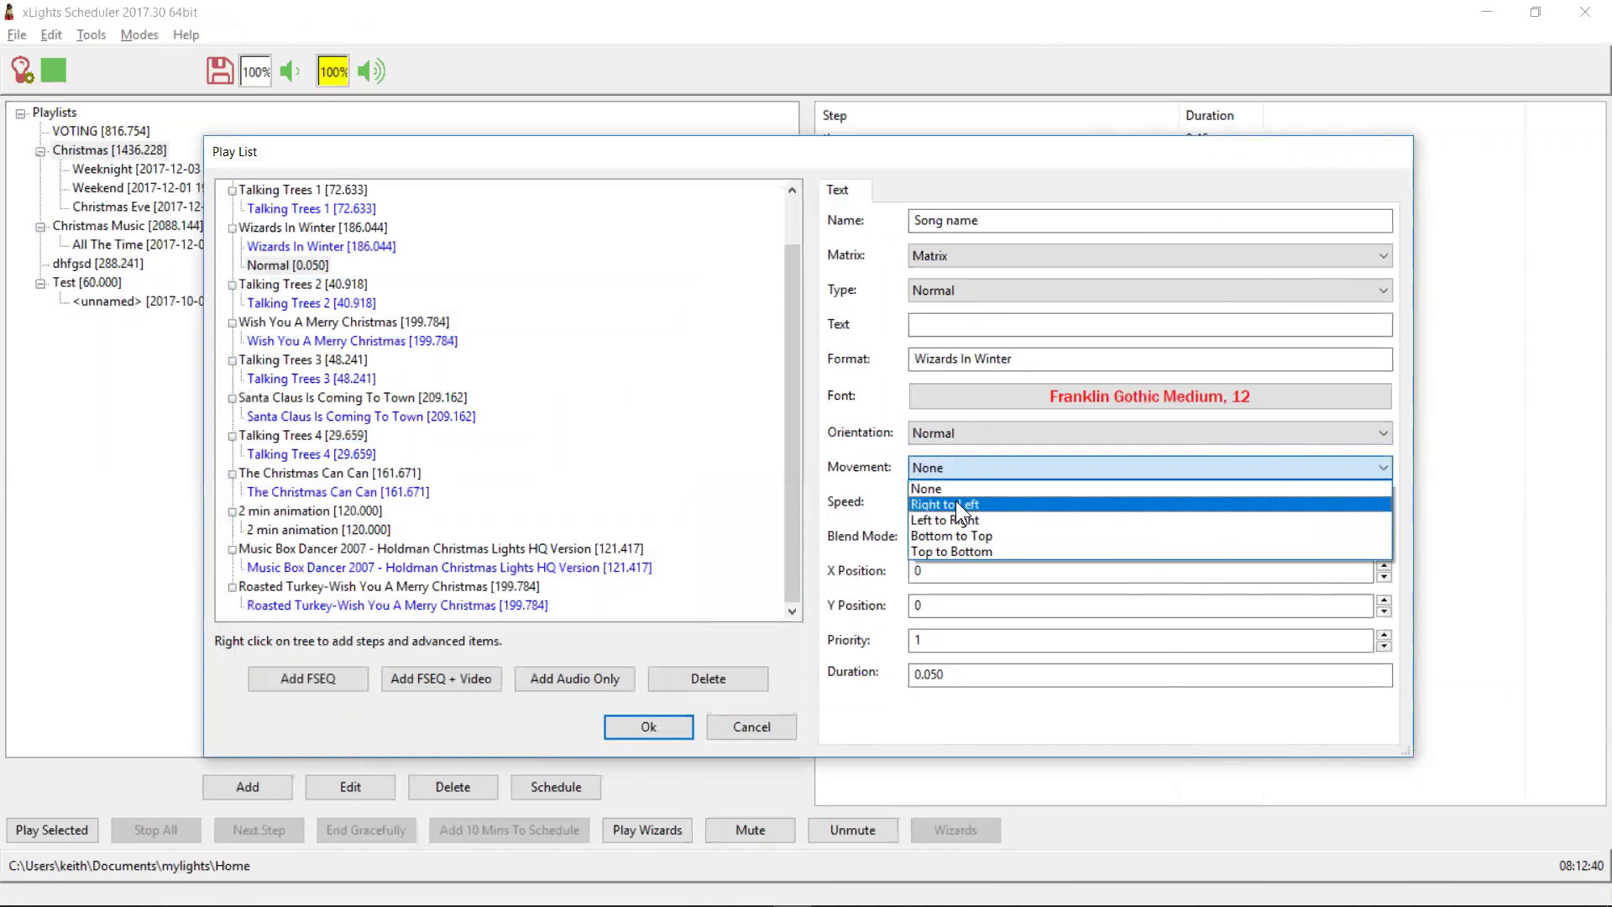
pyautogui.click(957, 502)
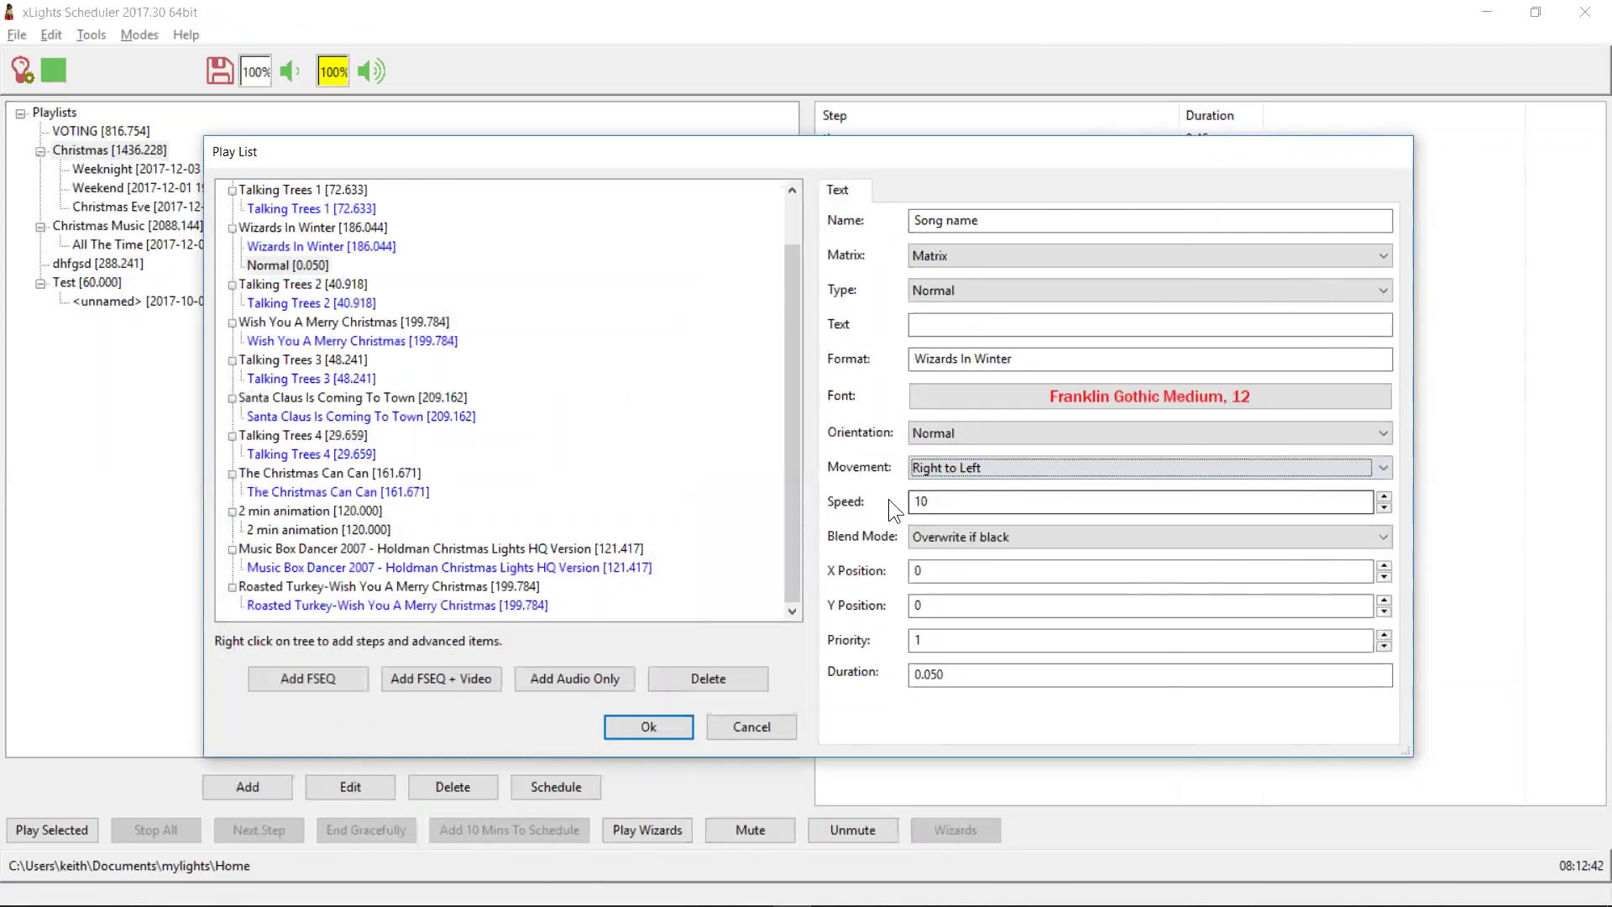
# Set the text item's blend mode to Mask out if not zero, trying Overwrite first.
pyautogui.click(1025, 535)
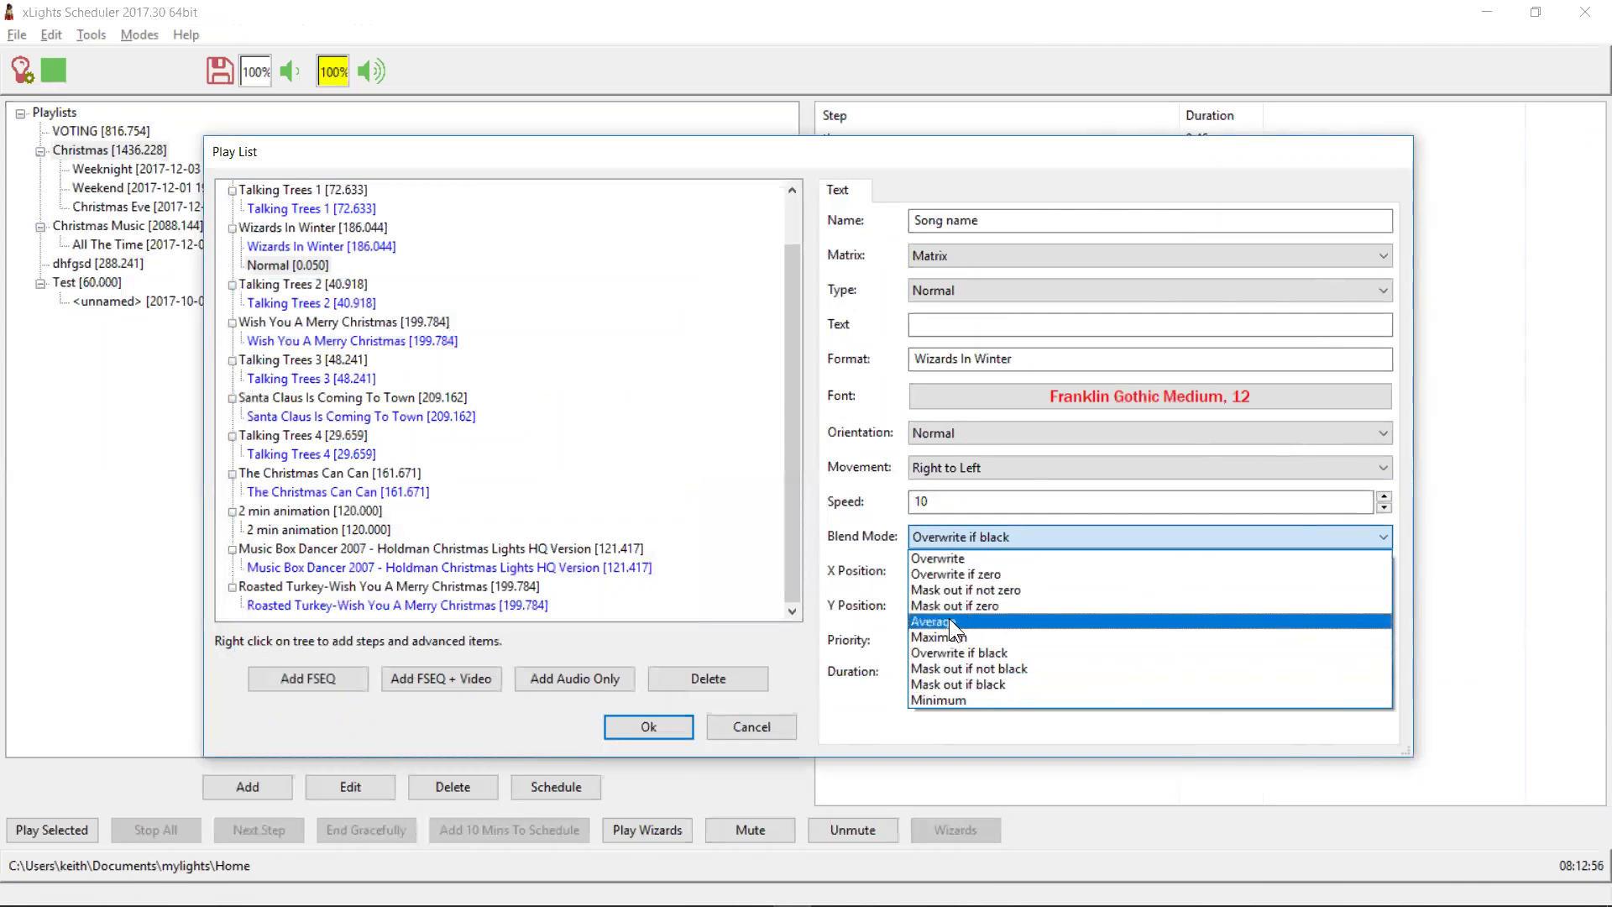
pyautogui.click(950, 557)
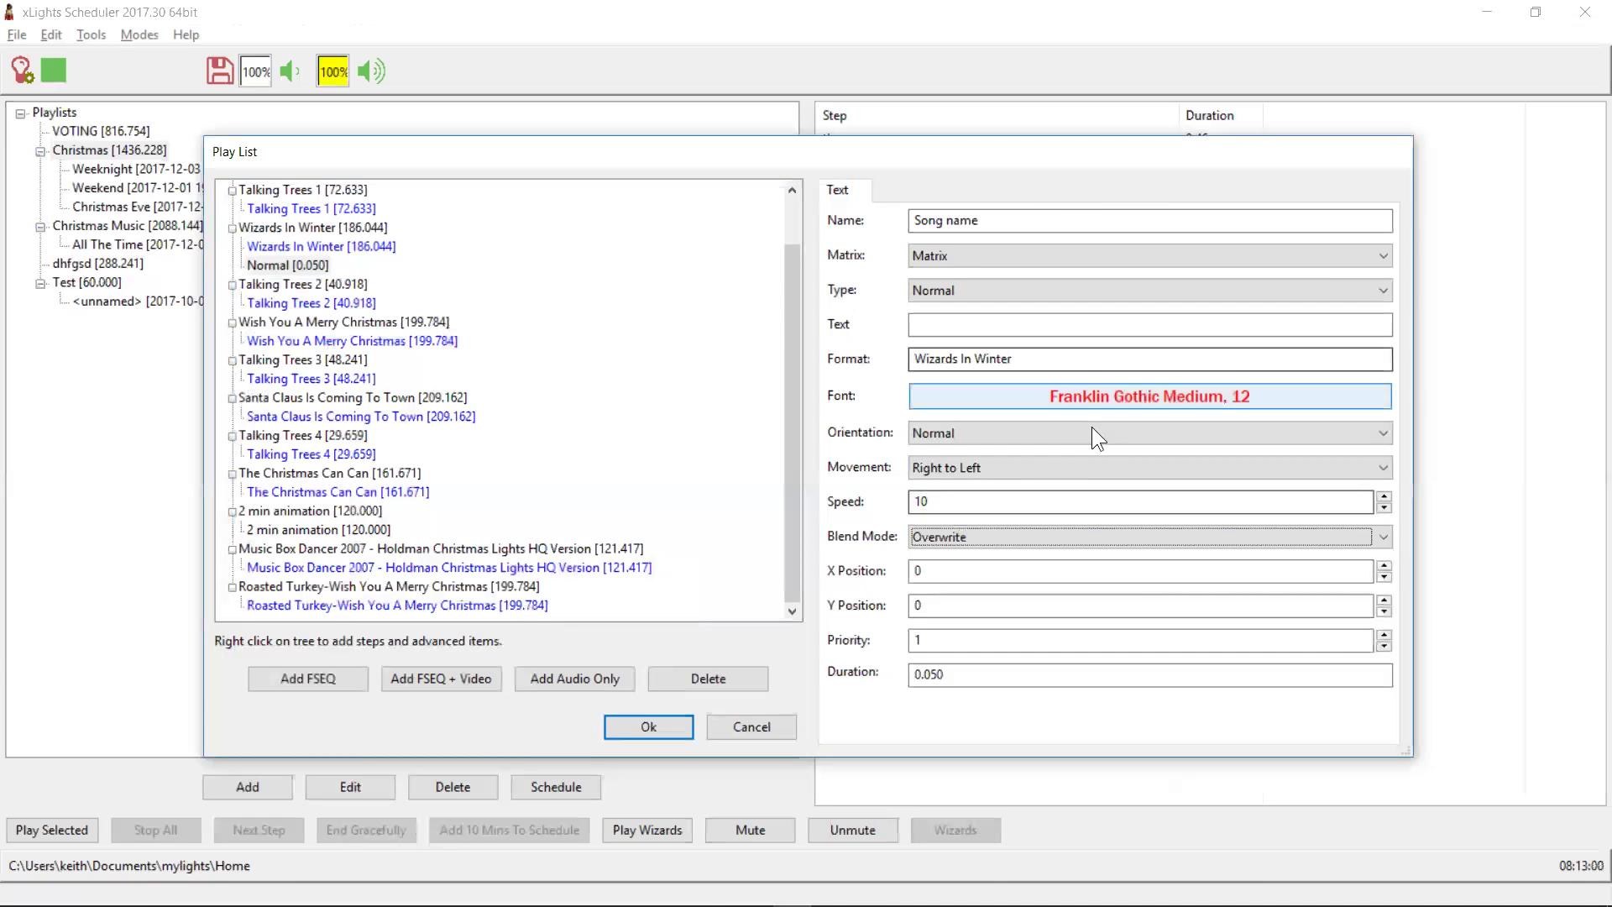
pyautogui.click(978, 538)
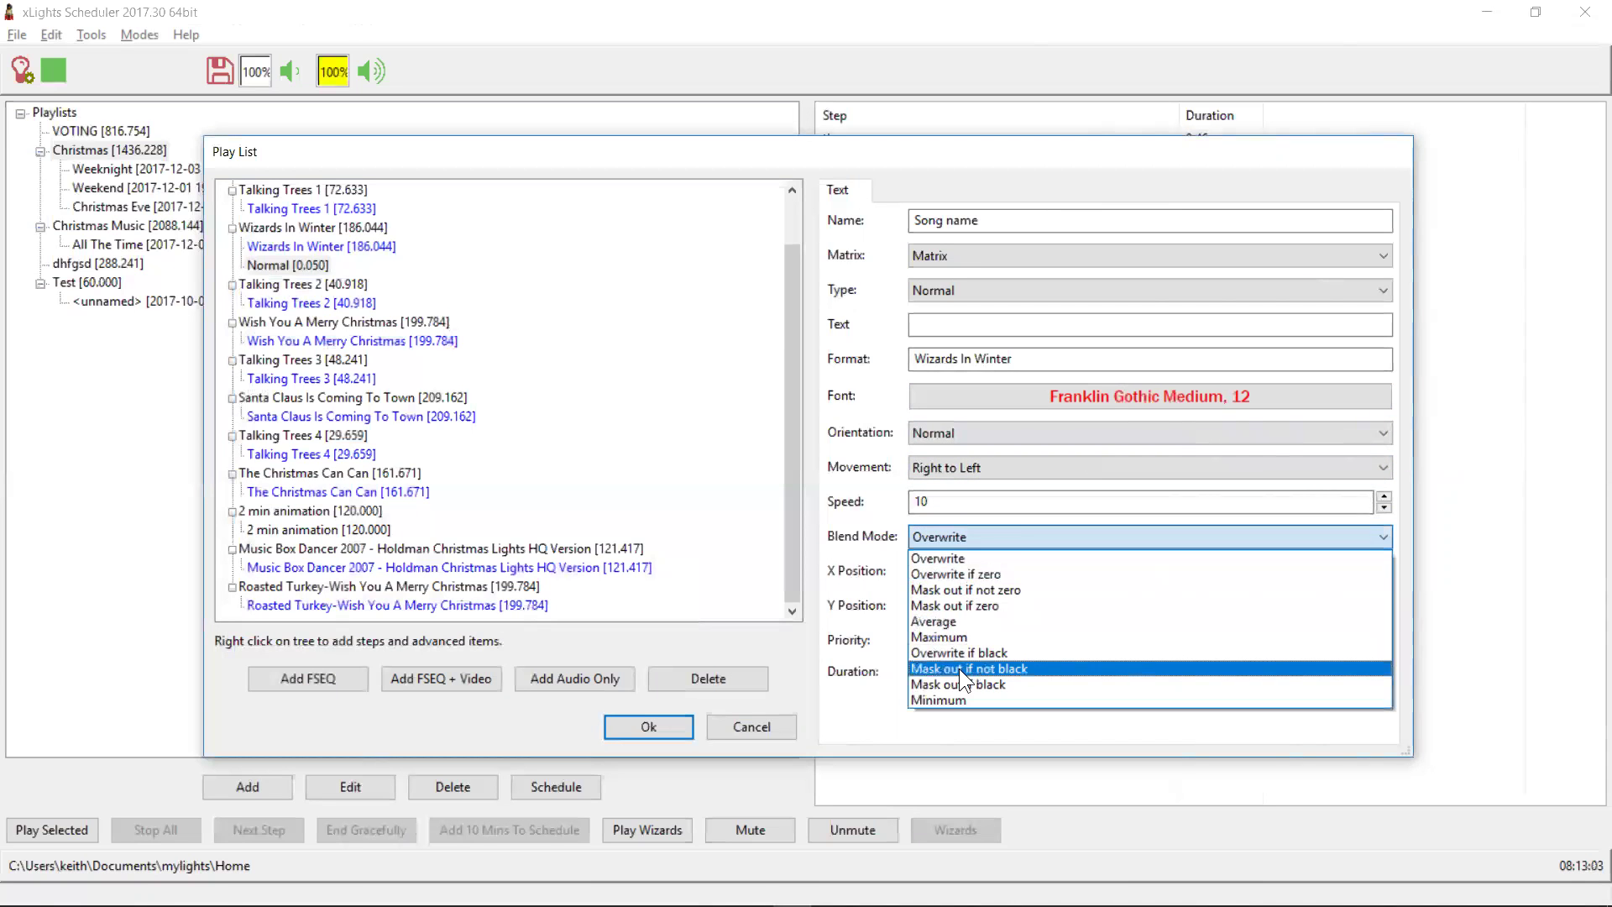
pyautogui.click(963, 590)
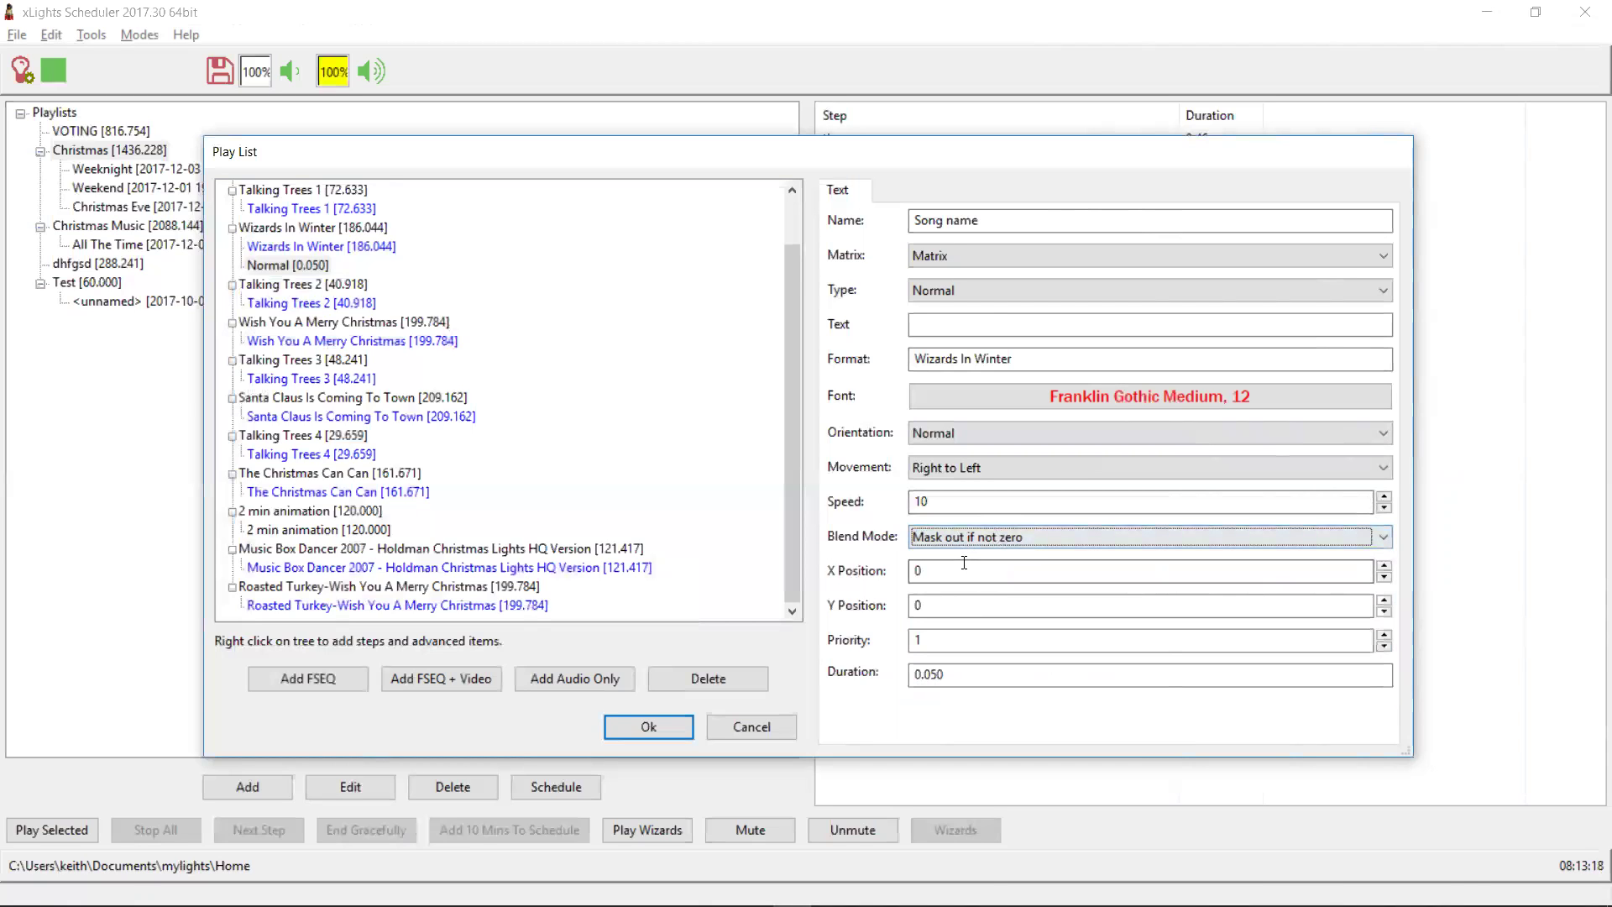
# Set the text item's duration to 186 seconds to match the song, and save the Christmas playlist.
pyautogui.click(977, 672)
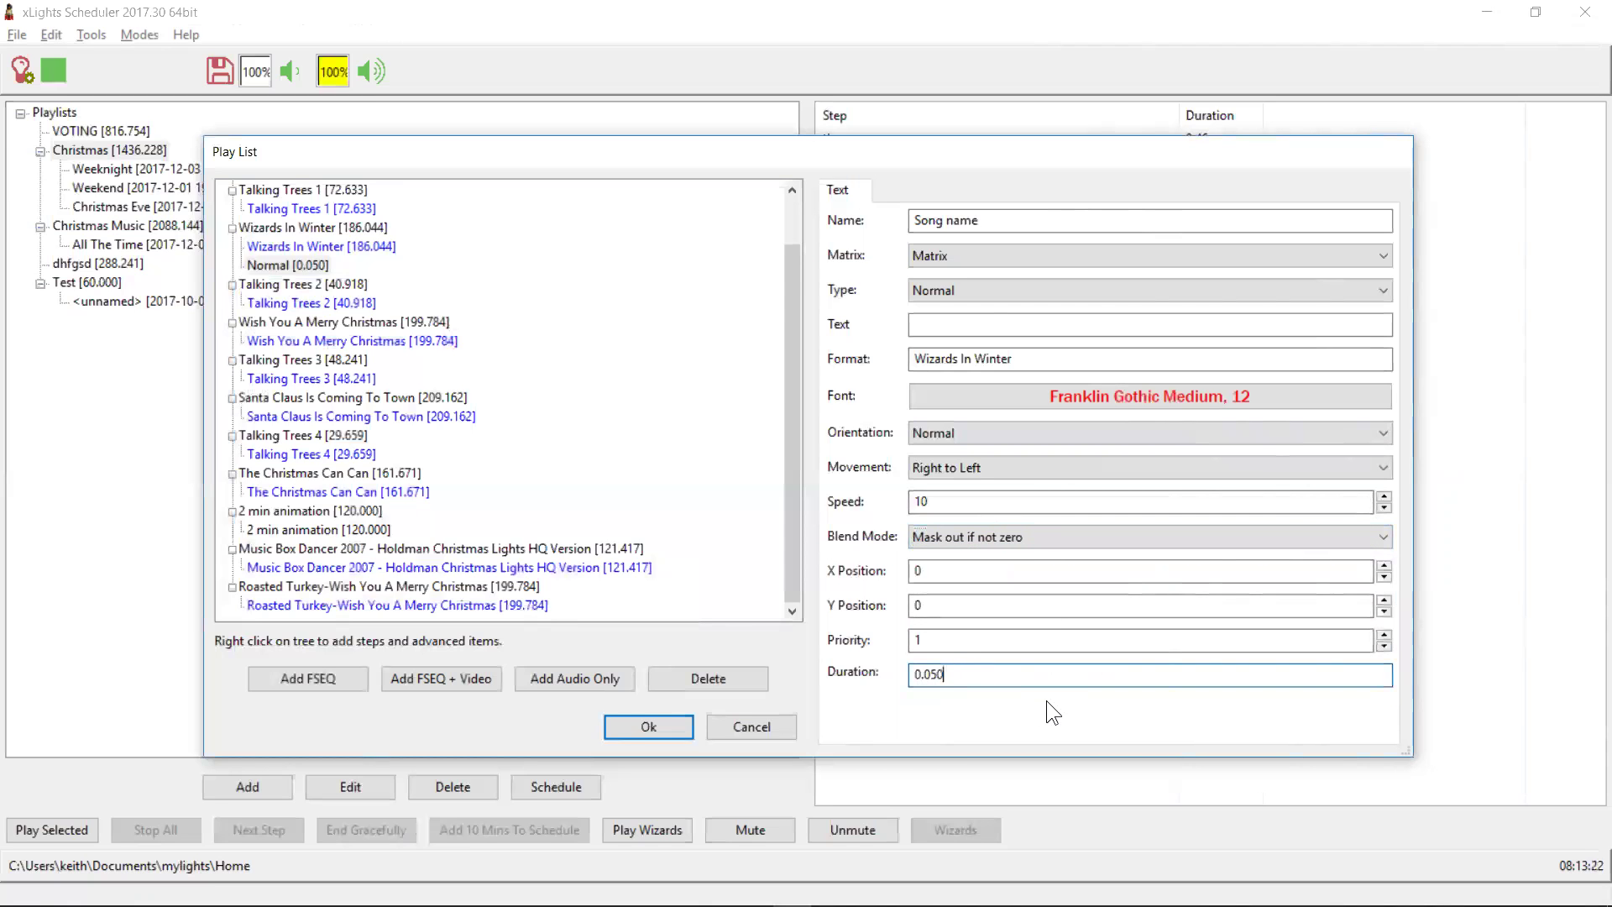
pyautogui.hotkey('ctrl', 'a')
pyautogui.write('186')
pyautogui.press('Tab')
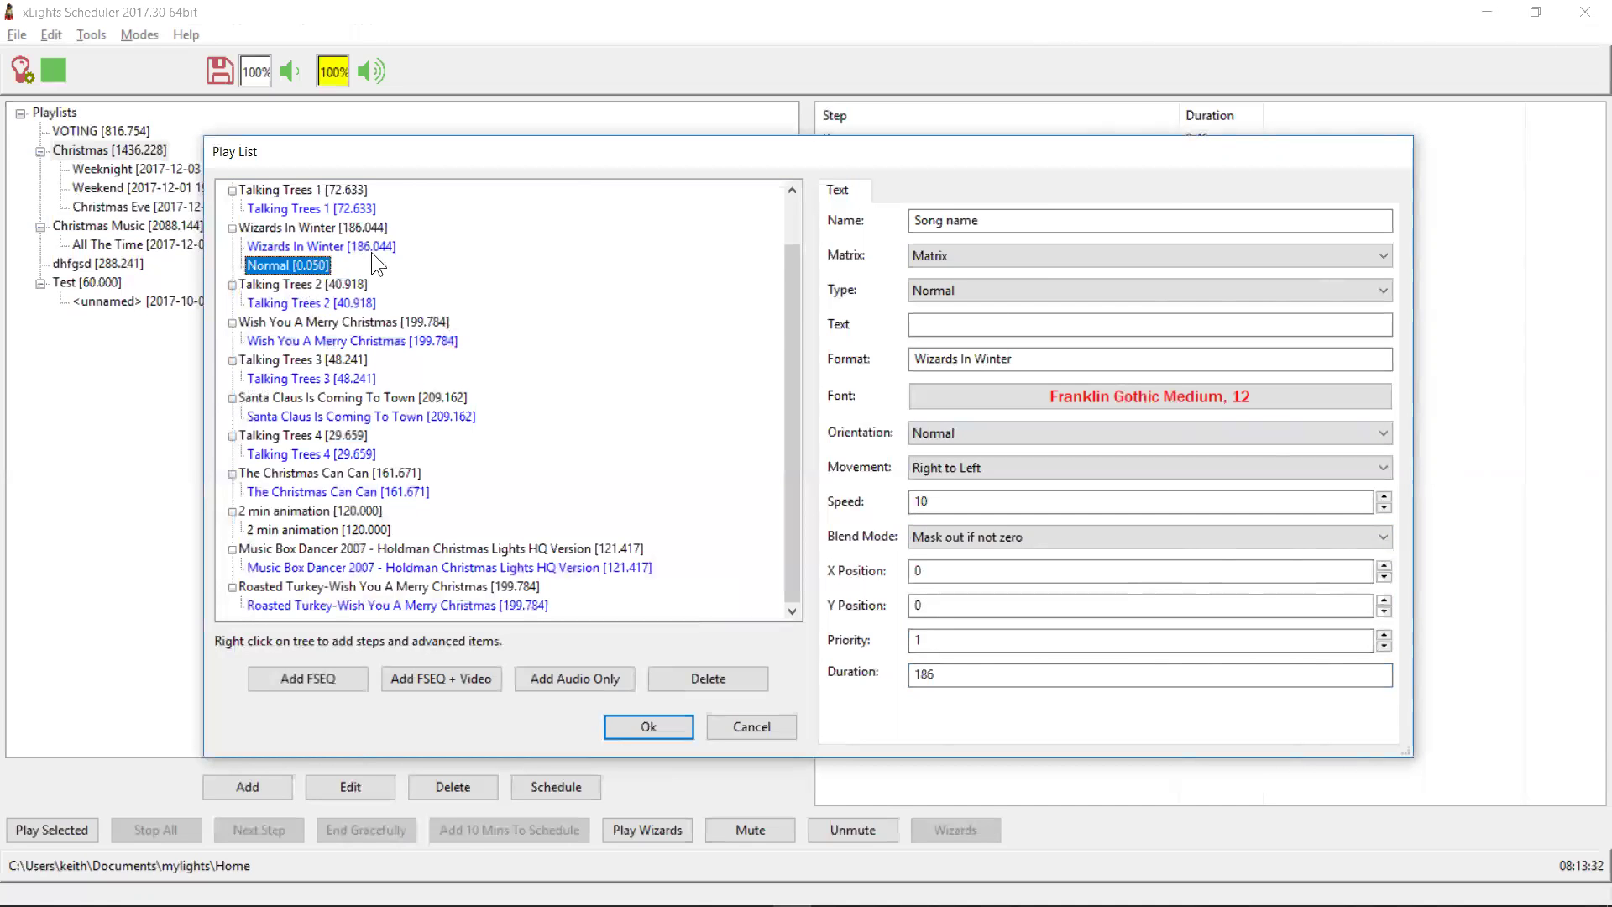
pyautogui.click(936, 684)
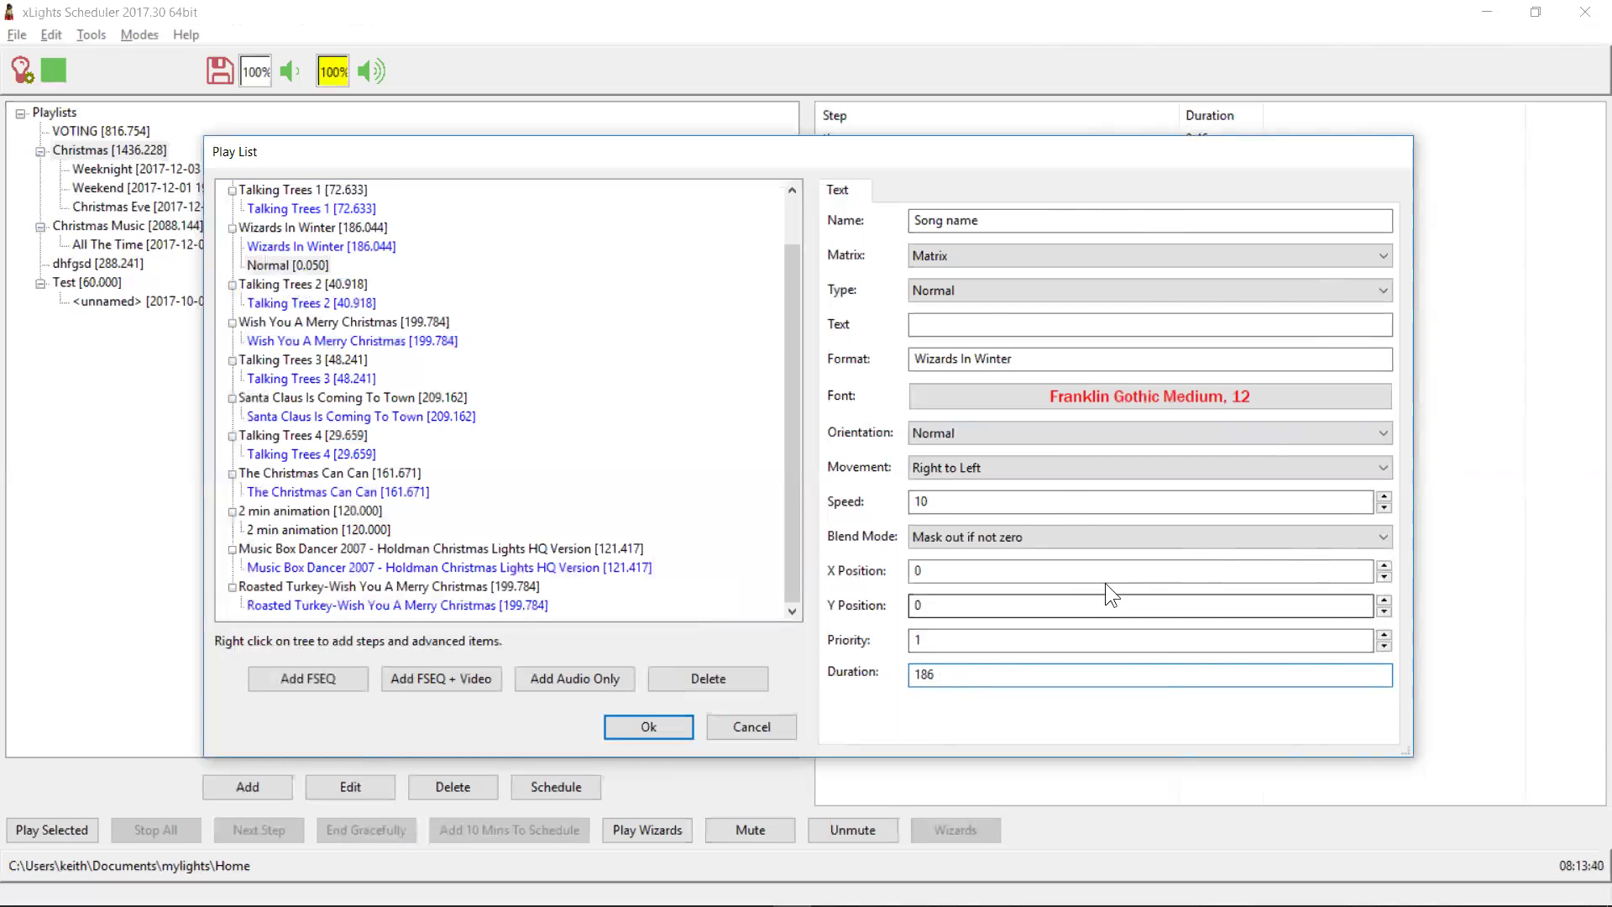
pyautogui.click(677, 724)
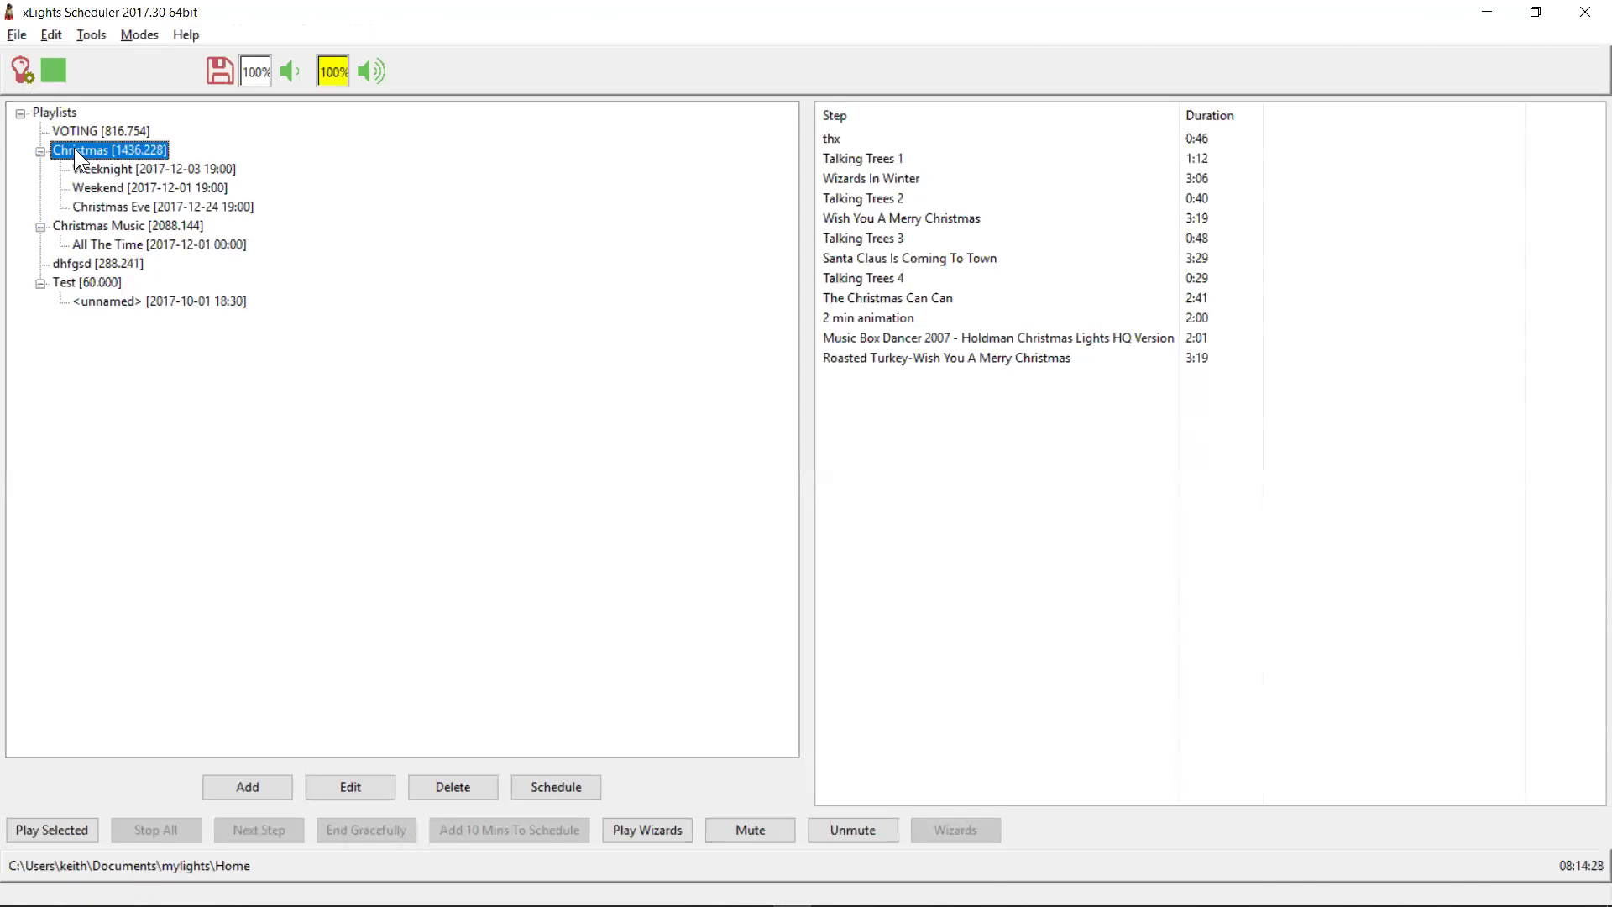
# Reopen the Christmas playlist, review the Wizards In Winter sequence and Song name text settings, and leave without changes.
pyautogui.doubleClick(73, 148)
pyautogui.click(306, 303)
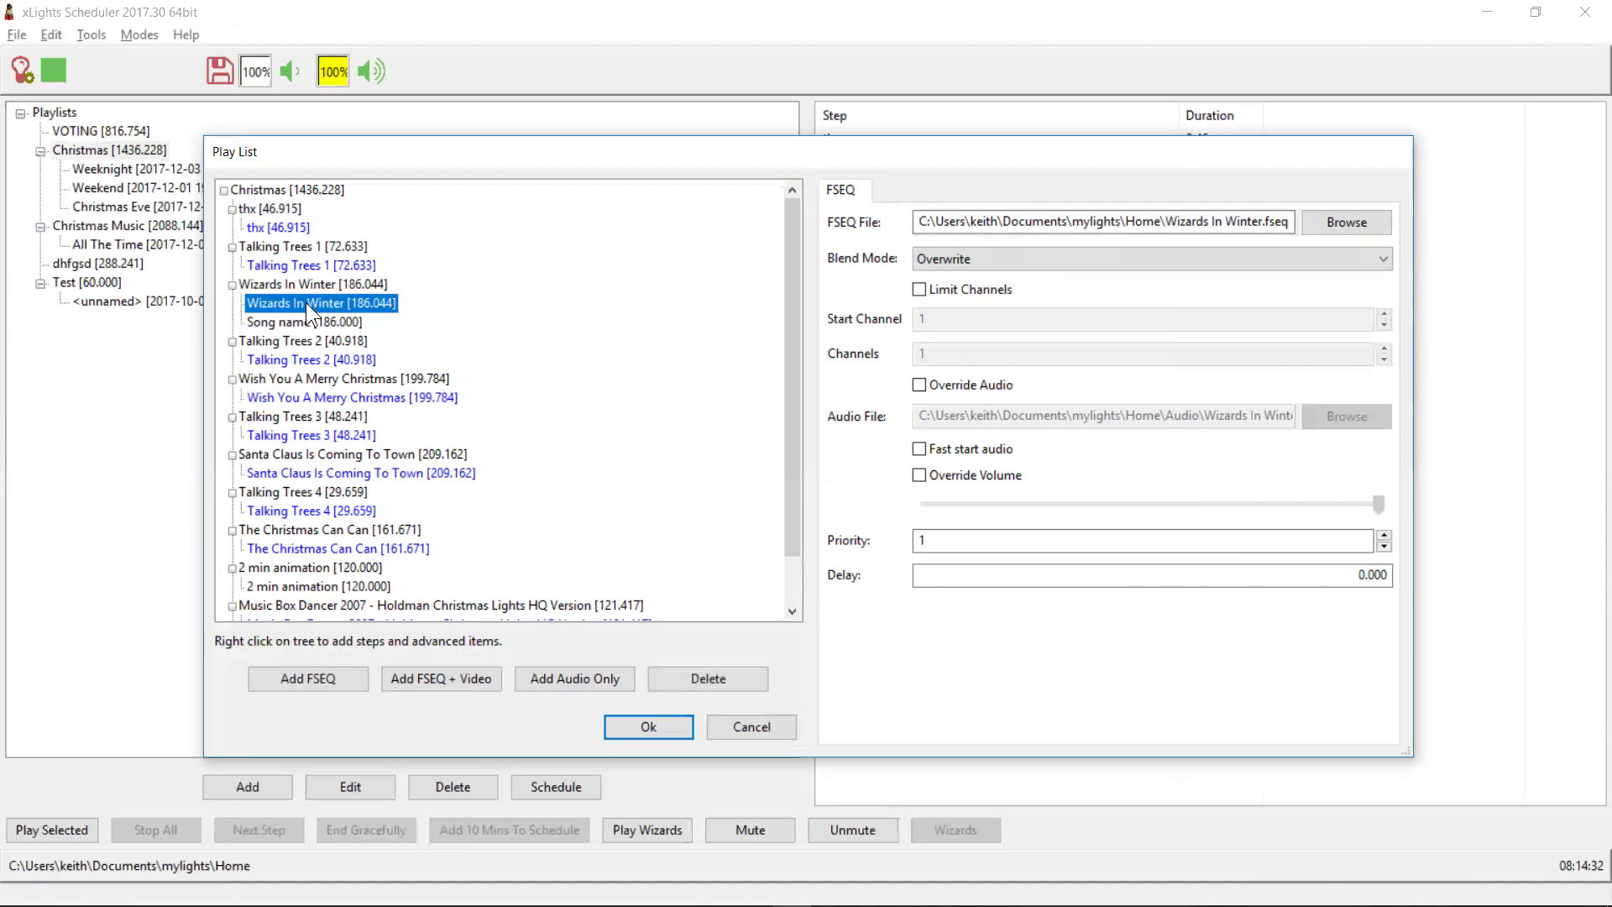
pyautogui.click(296, 321)
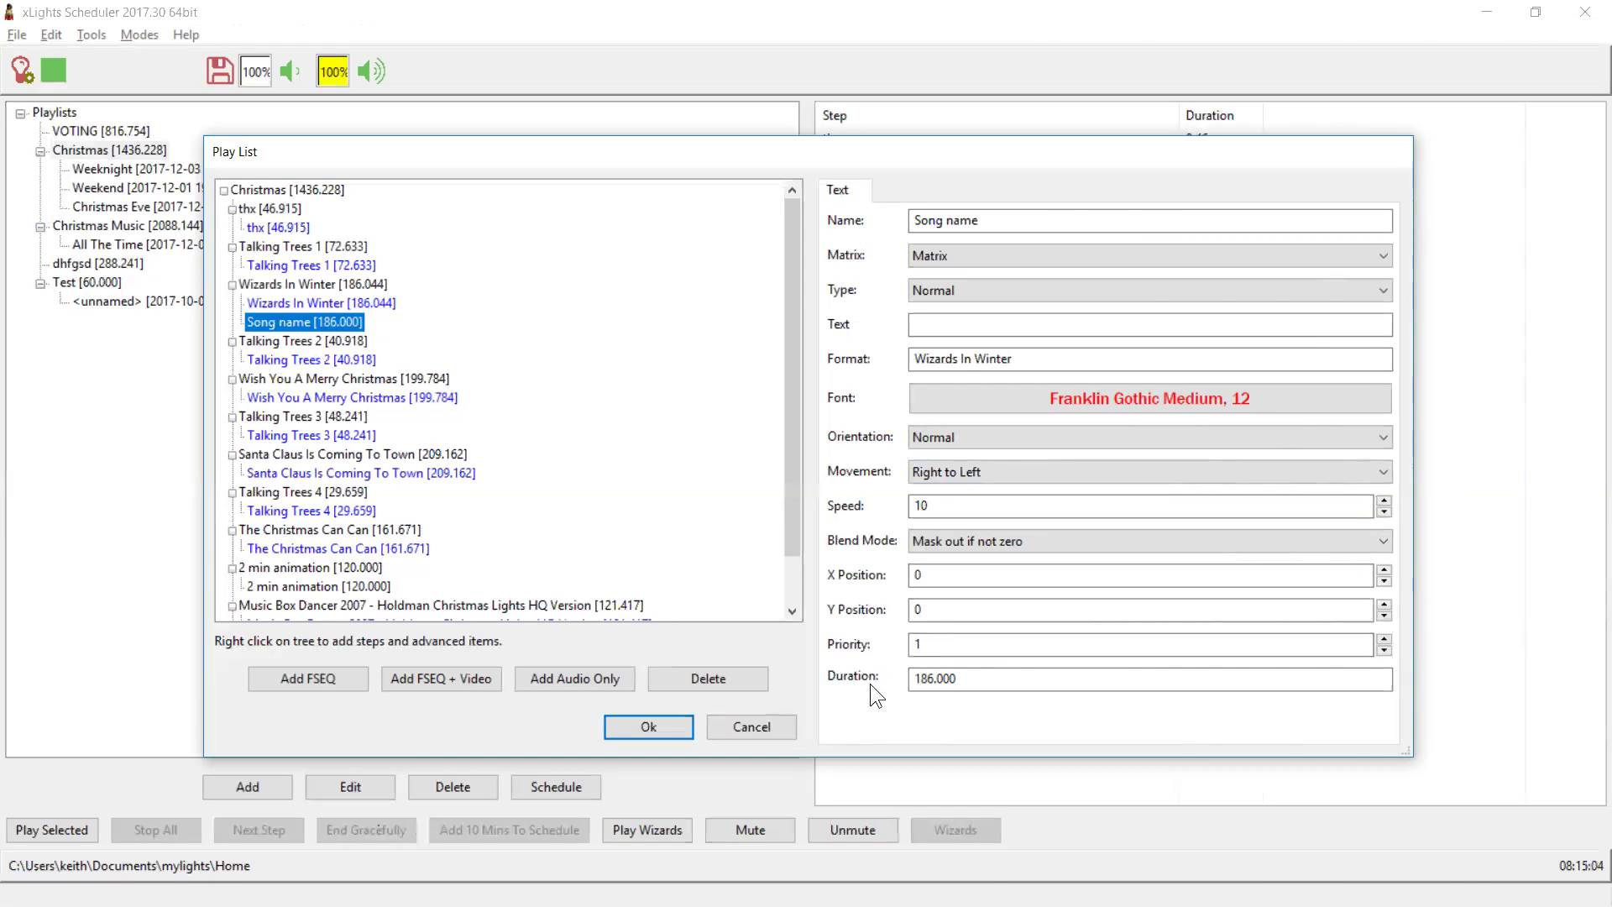
pyautogui.click(766, 716)
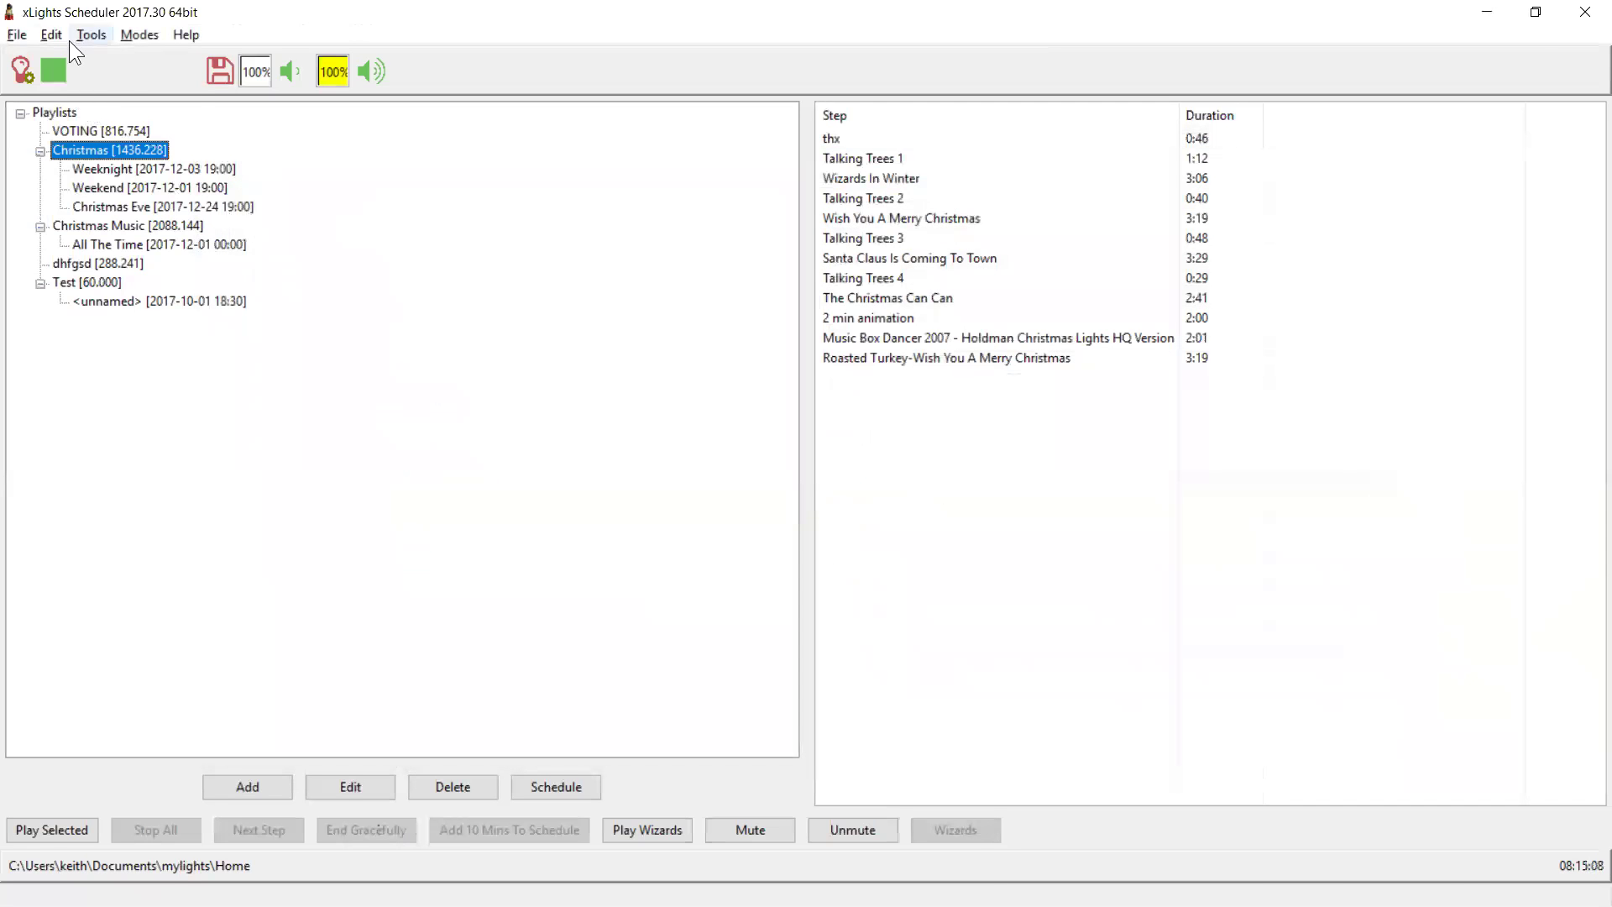
# Add a new matrix definition and name it ArchTree.
pyautogui.click(59, 34)
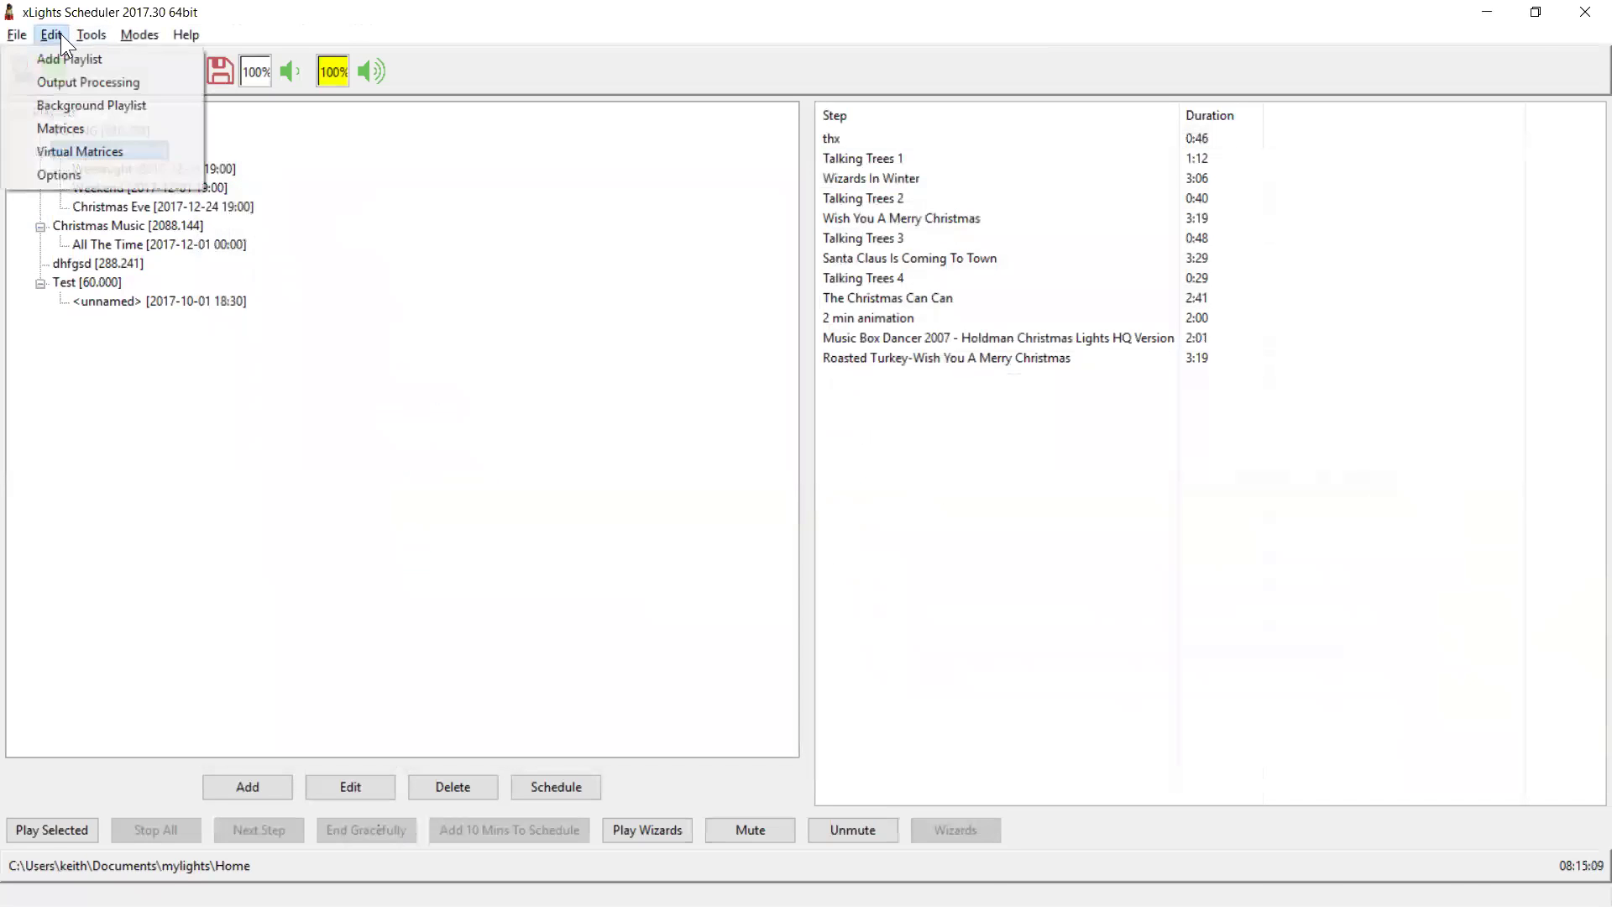
pyautogui.click(74, 127)
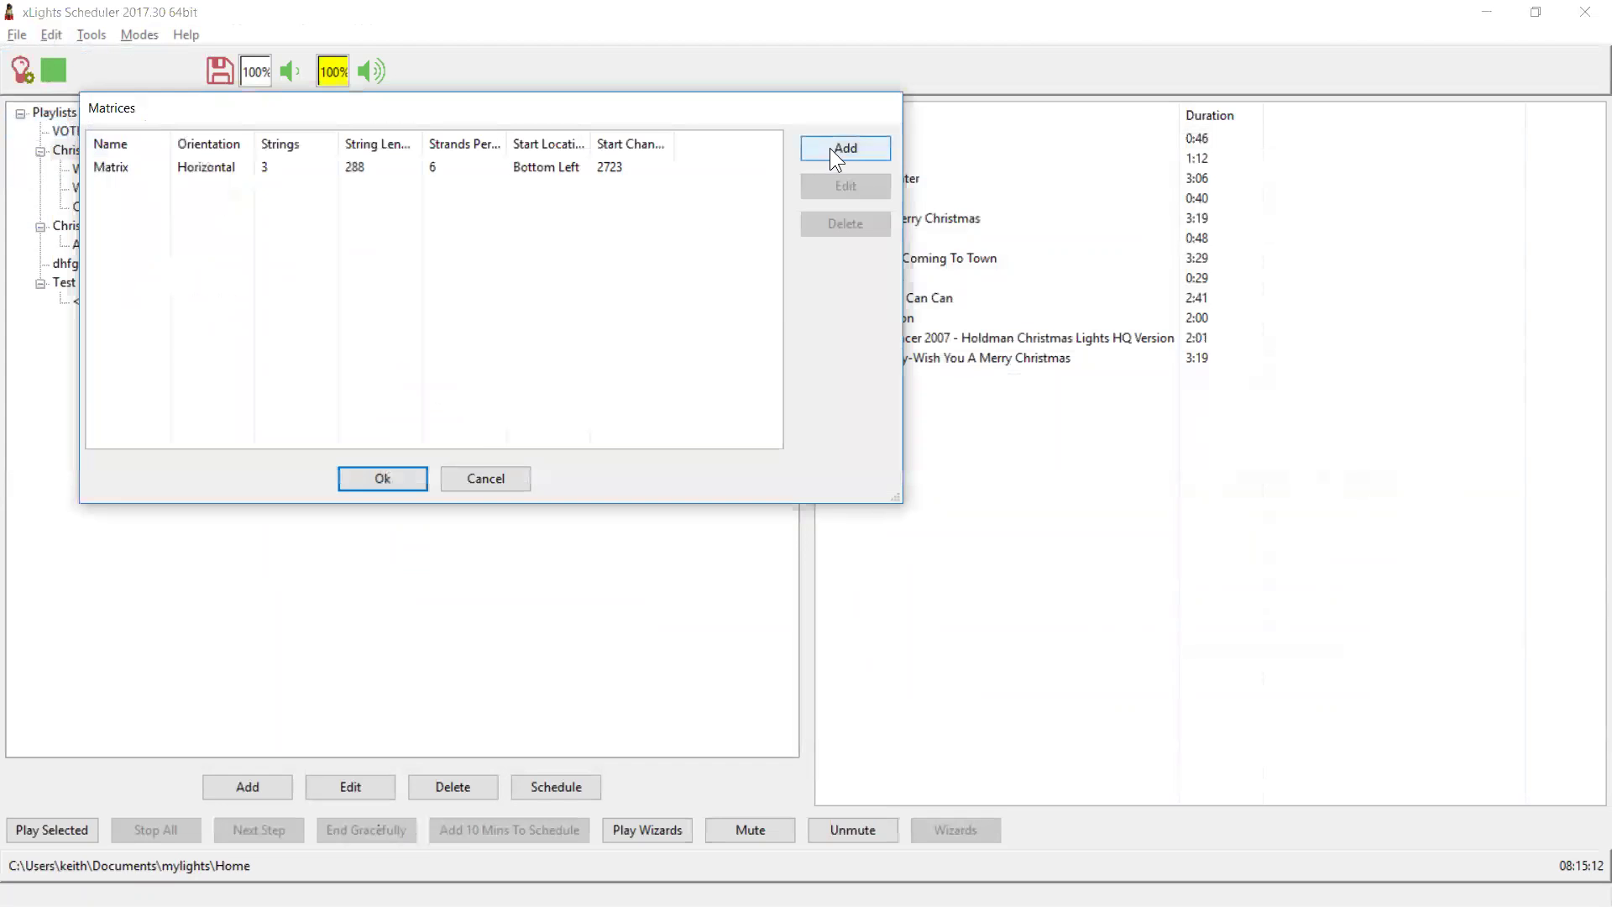
pyautogui.click(829, 148)
pyautogui.write('Arc')
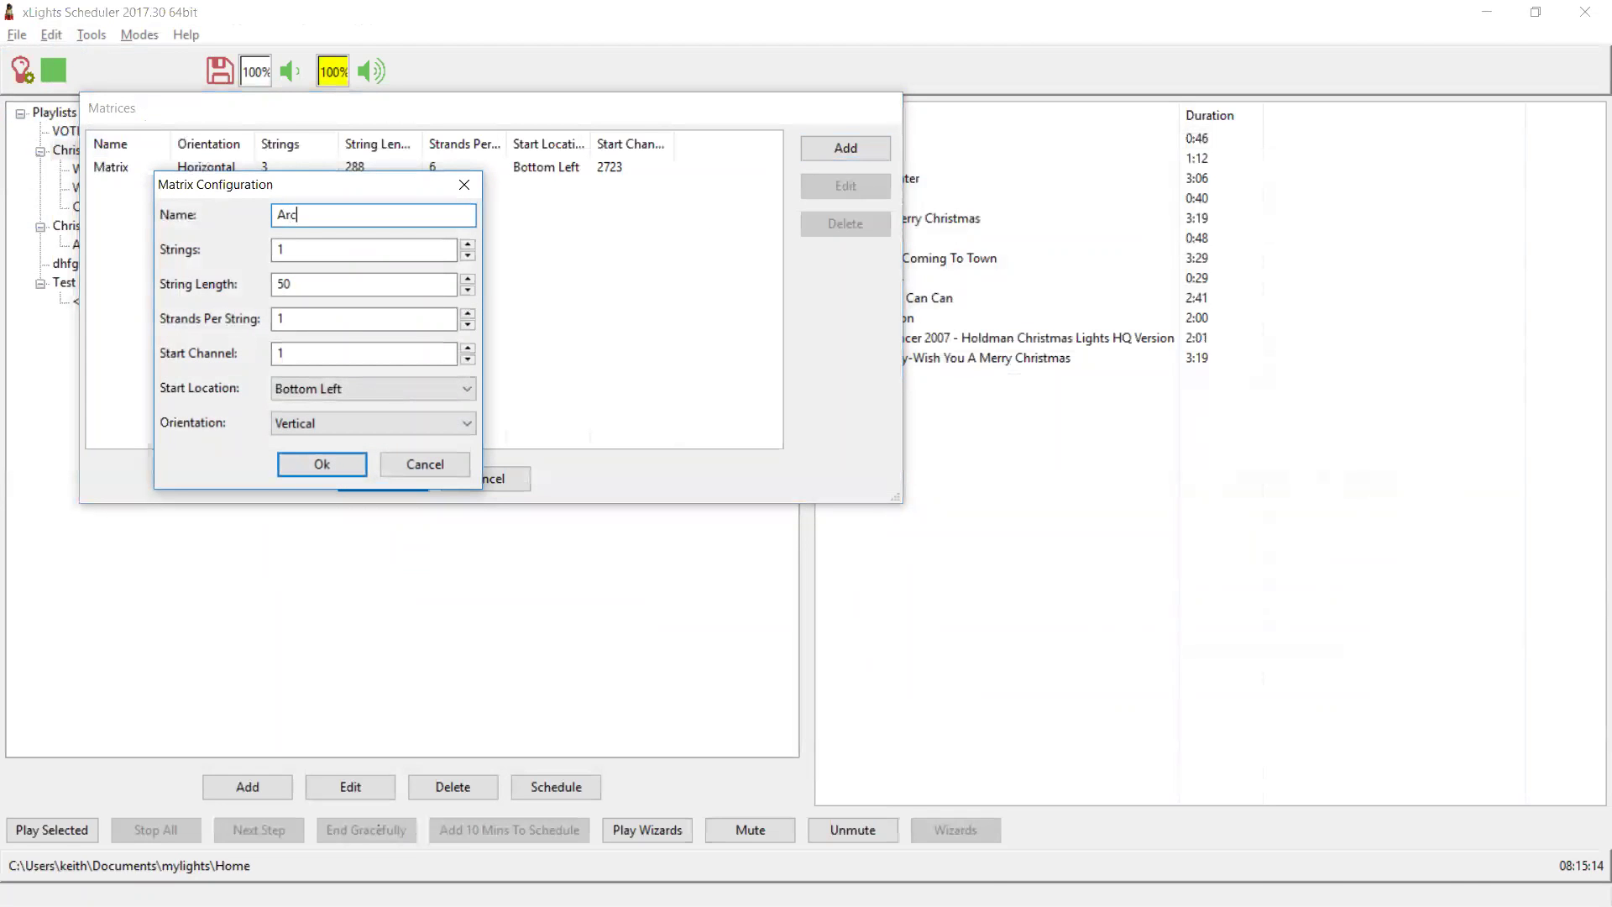
pyautogui.write('hTree')
pyautogui.press('Tab')
# Select the ArchTree model in the xLights layout and enter its 8 strings in the scheduler's matrix definition.
pyautogui.hotkey('alt', 'Tab')
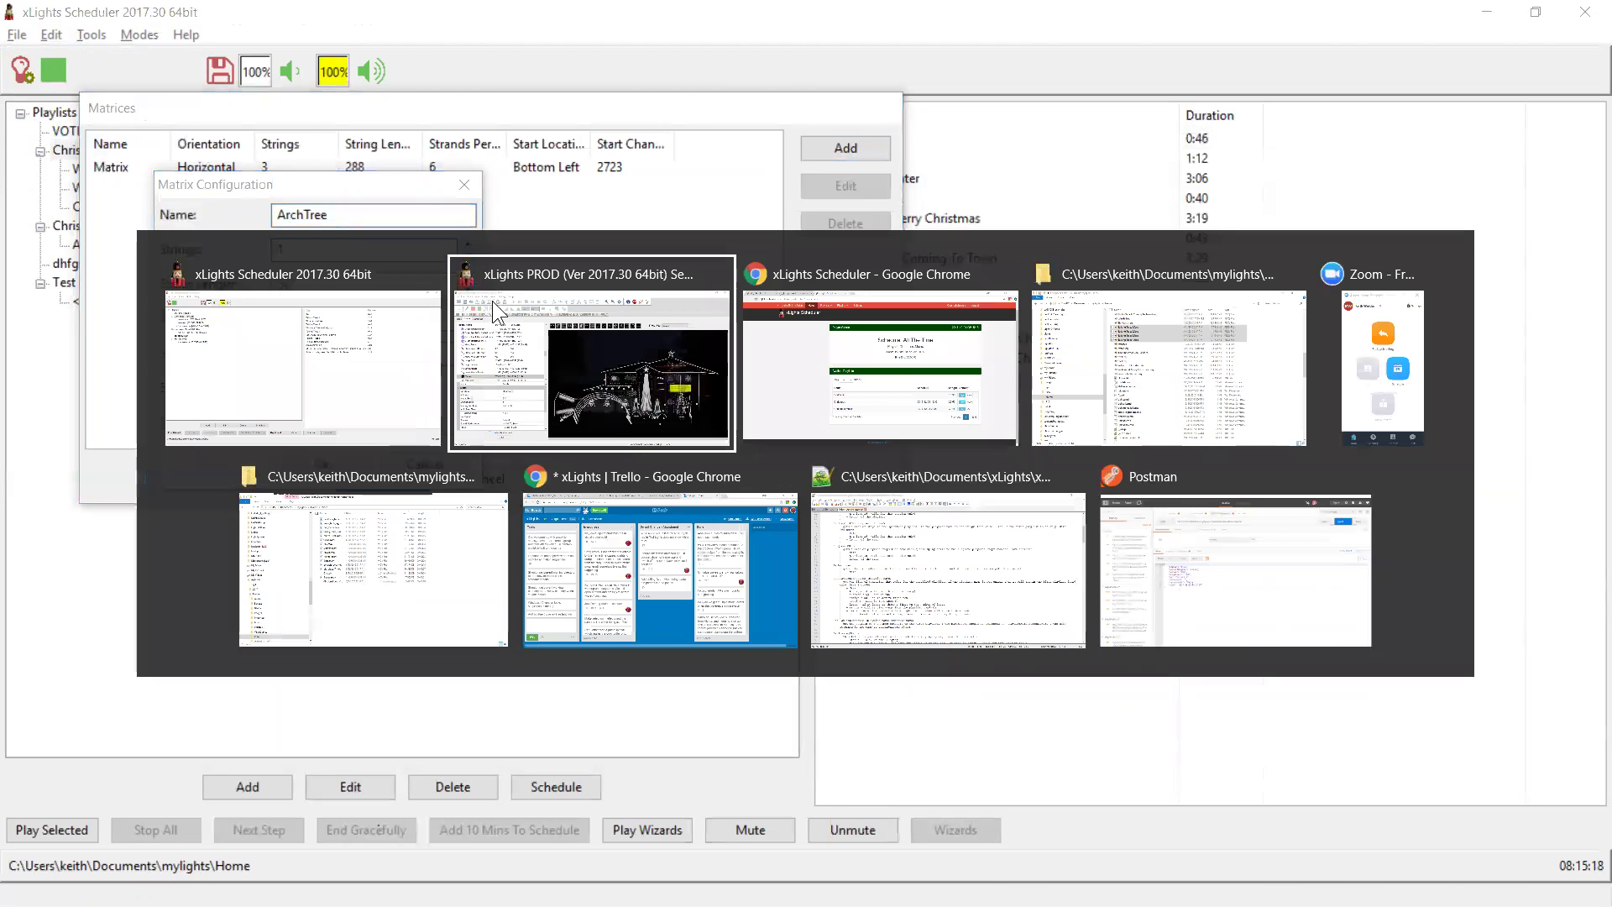
pyautogui.click(1121, 586)
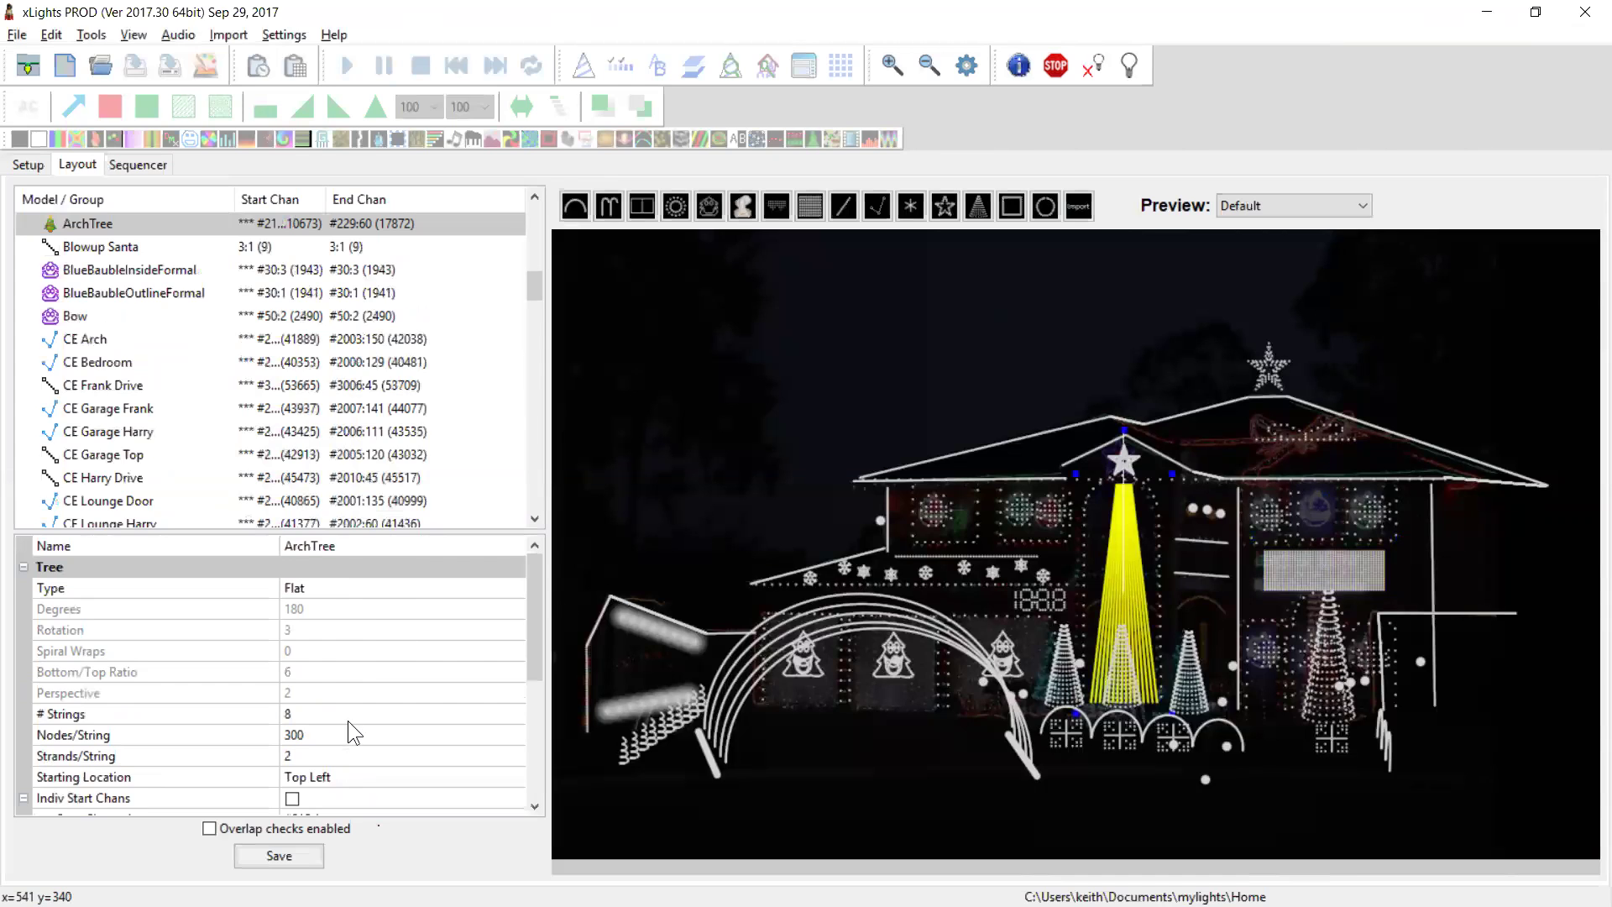
pyautogui.hotkey('alt', 'Tab')
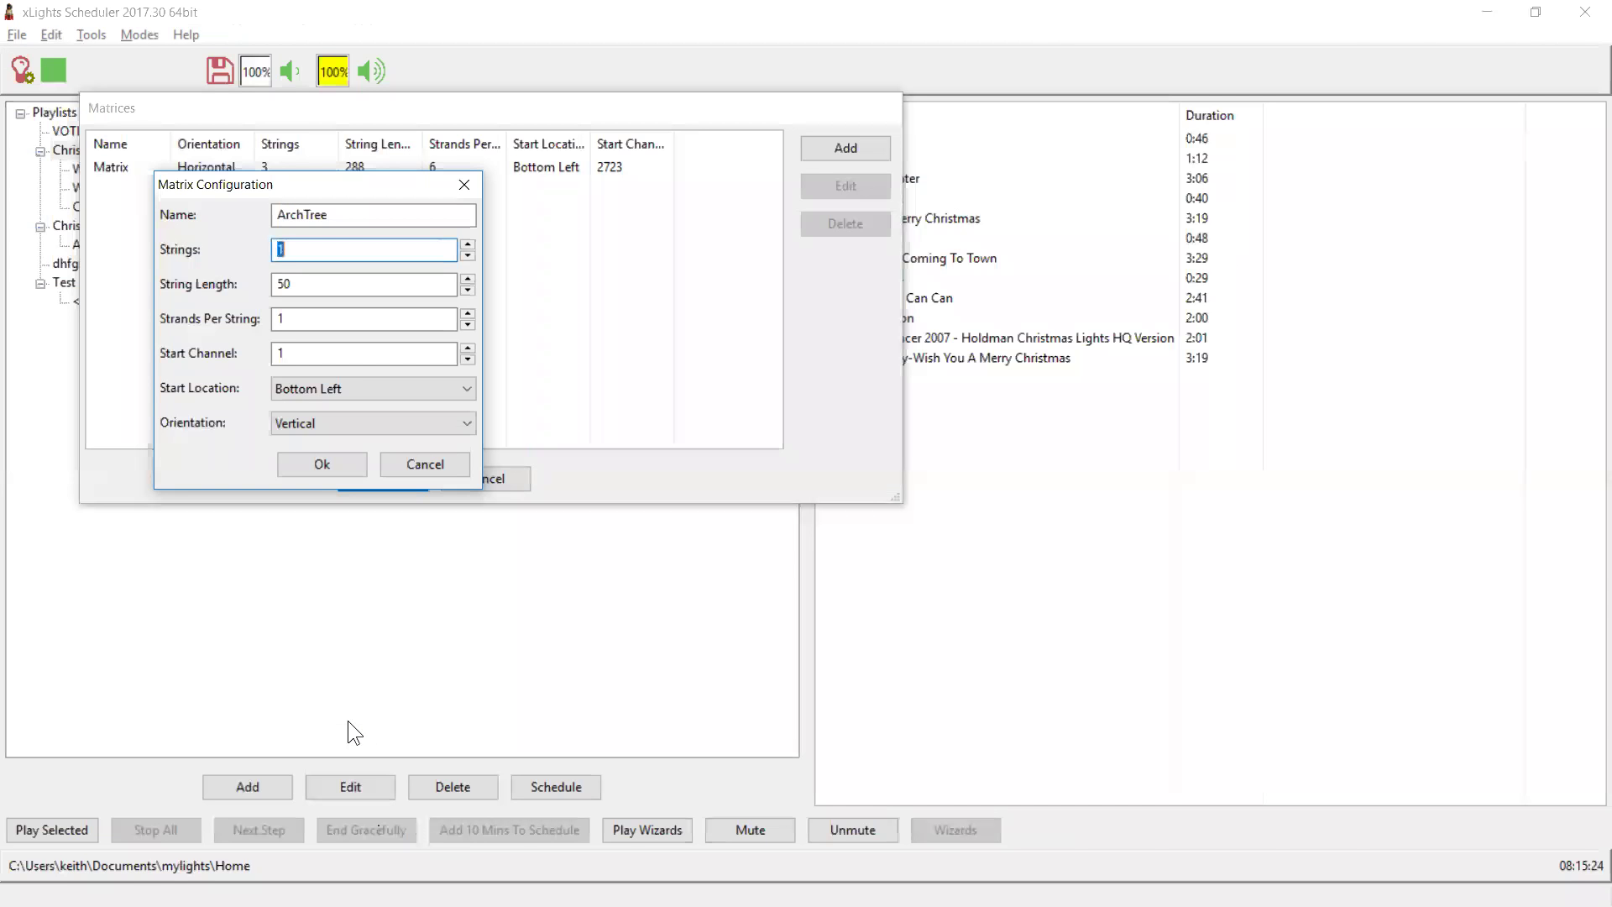
pyautogui.write('8')
pyautogui.press('Tab')
# Set the ArchTree matrix's string length to 300 and strands per string to 2, checking against the xLights model.
pyautogui.hotkey('alt', 'Tab')
pyautogui.hotkey('alt', 'Tab')
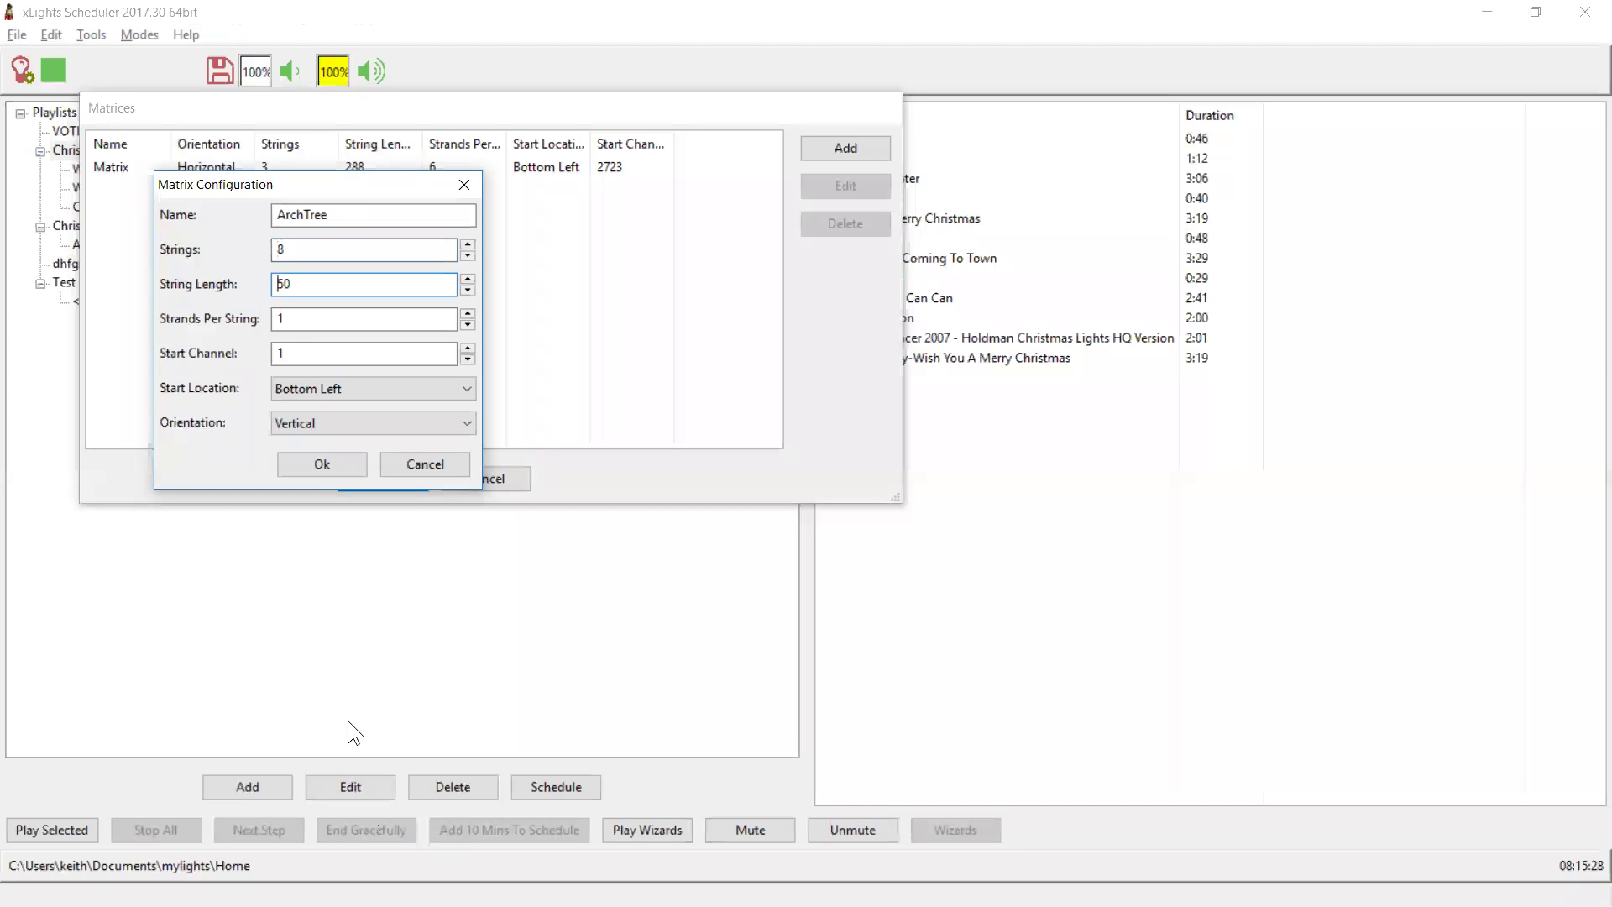
pyautogui.write('300')
pyautogui.press('Tab')
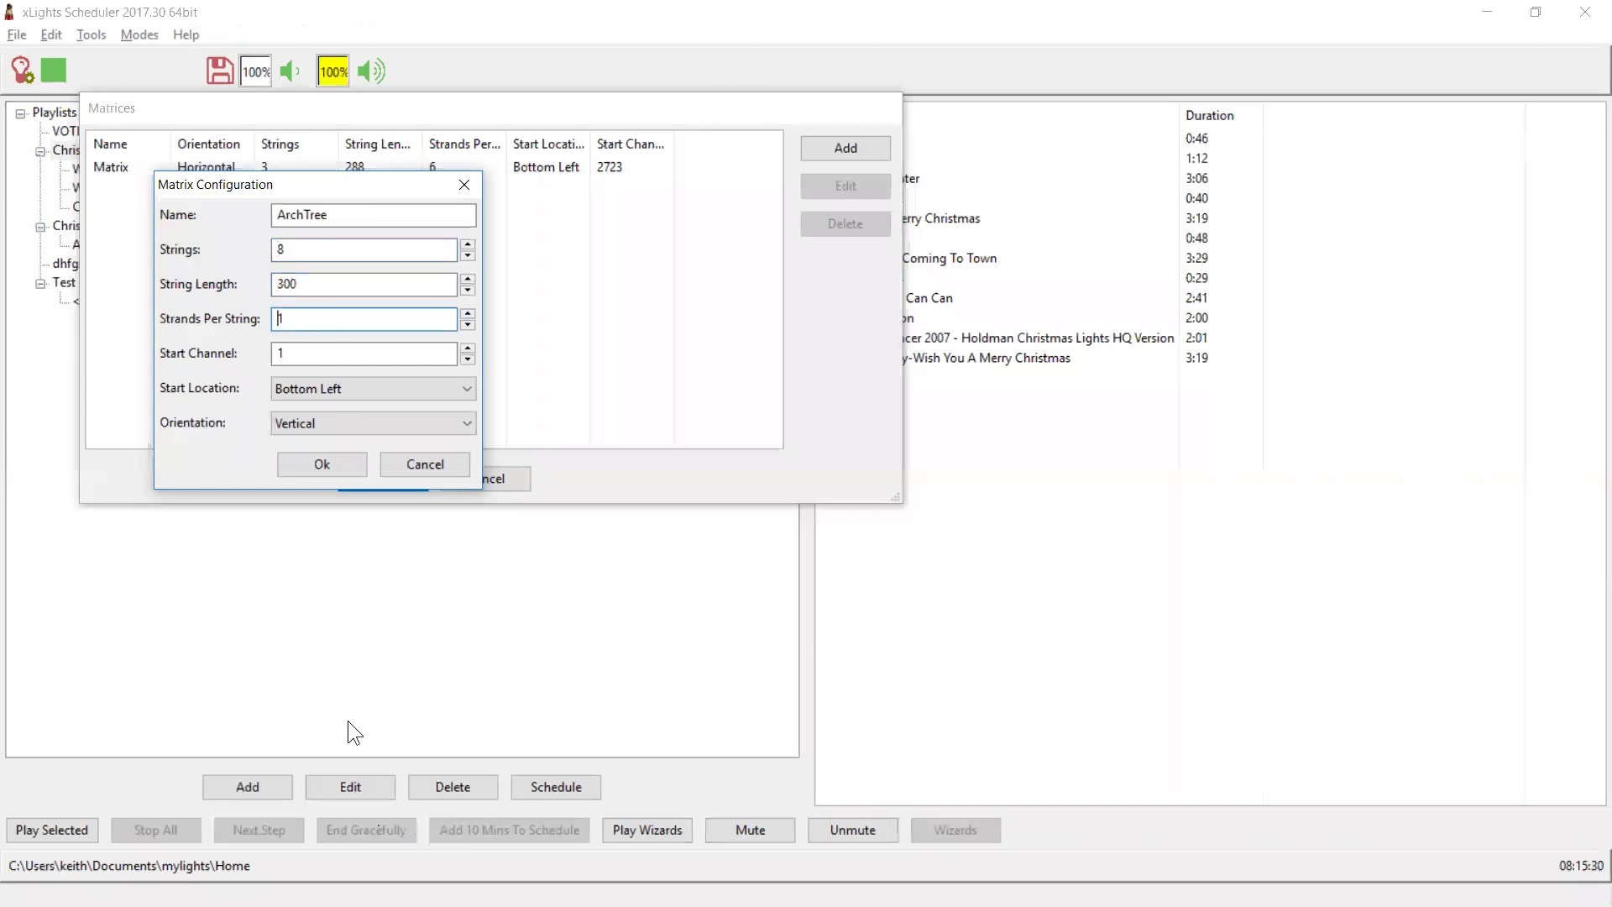
pyautogui.hotkey('alt', 'Tab')
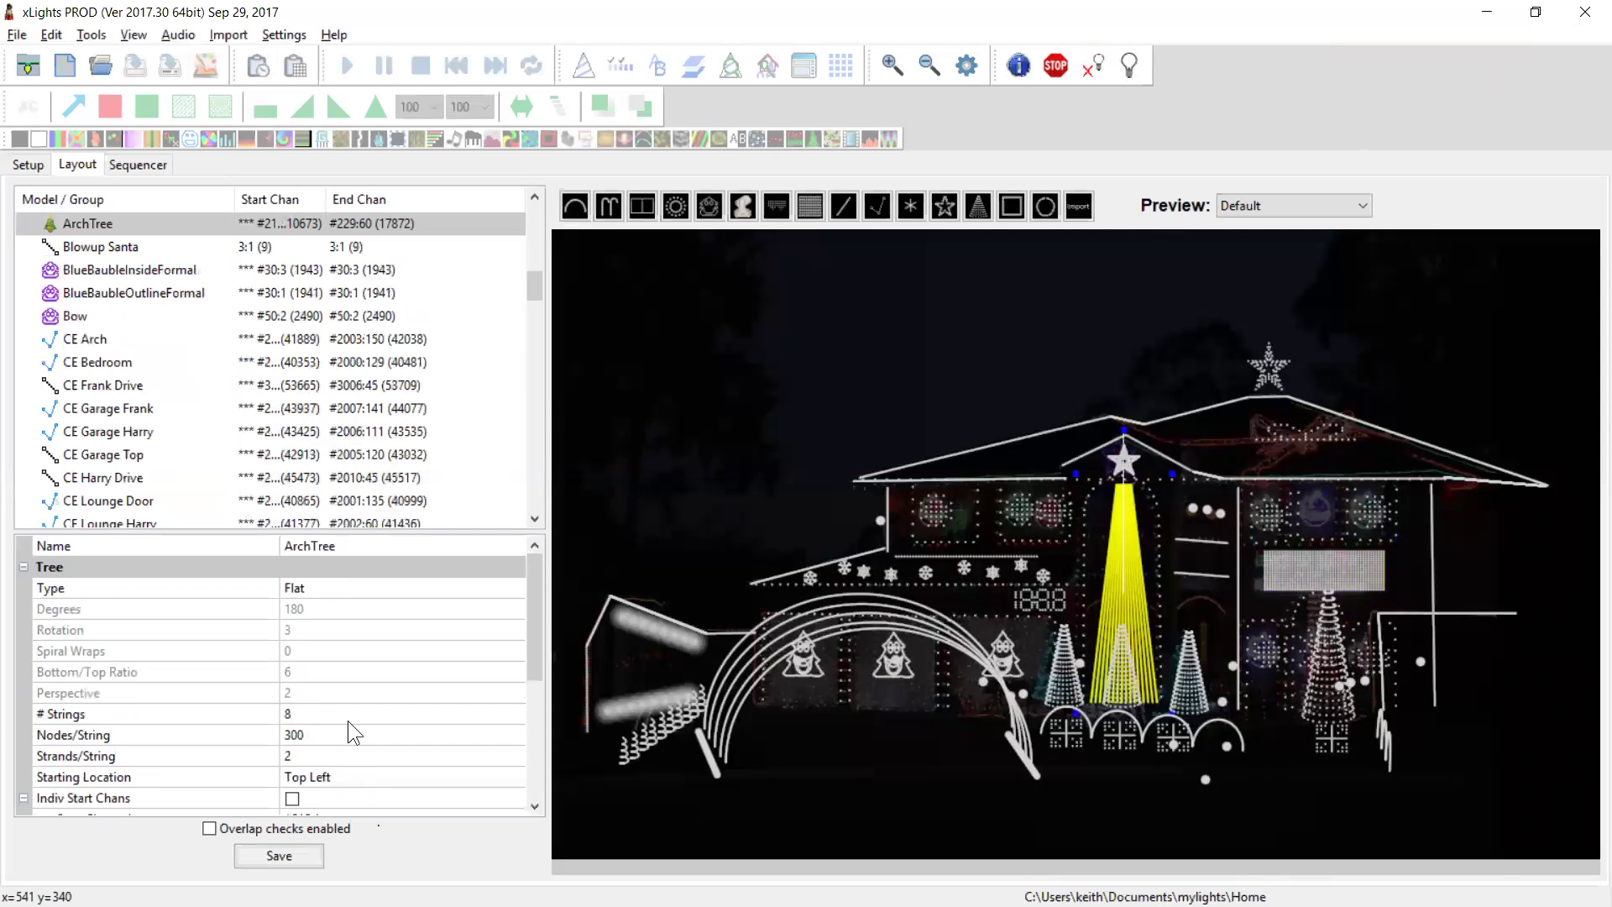
pyautogui.hotkey('alt', 'Tab')
pyautogui.write('2')
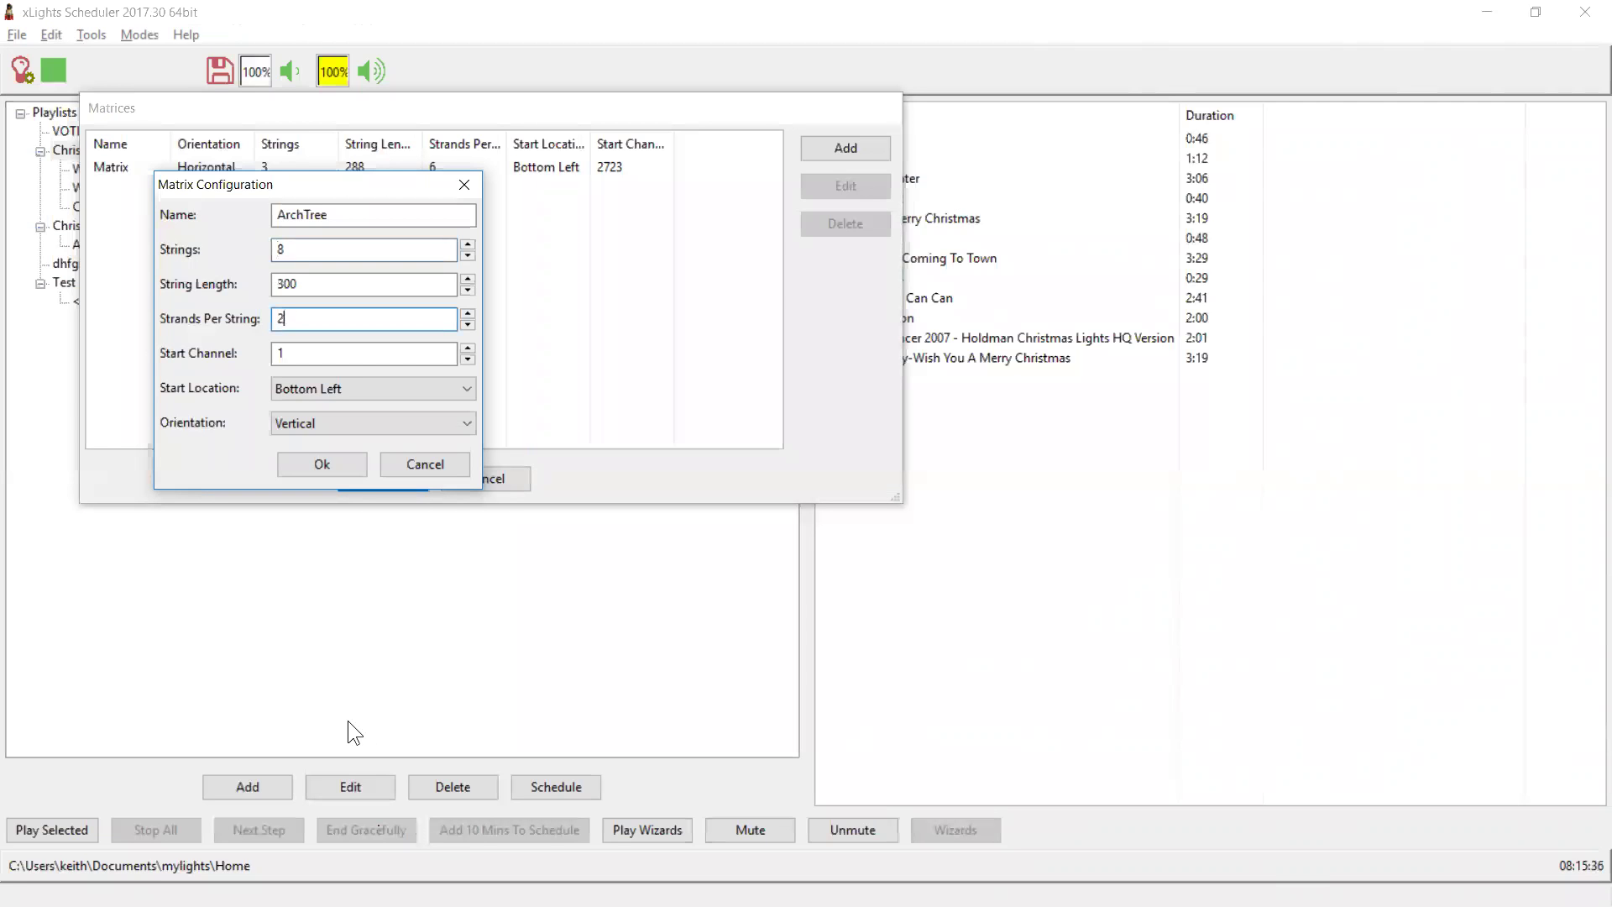
# Change the ArchTree matrix to 4 strings with 4 strands per string.
pyautogui.hotkey('shift', 'Tab')
pyautogui.hotkey('shift', 'Tab')
pyautogui.press('Tab')
pyautogui.press('BackSpace')
pyautogui.write('4')
pyautogui.press('Tab')
pyautogui.press('Tab')
pyautogui.press('BackSpace')
pyautogui.write('4')
# Set the ArchTree matrix's start channel to 10673 from the xLights model, and save the matrix definitions.
pyautogui.hotkey('alt', 'Tab')
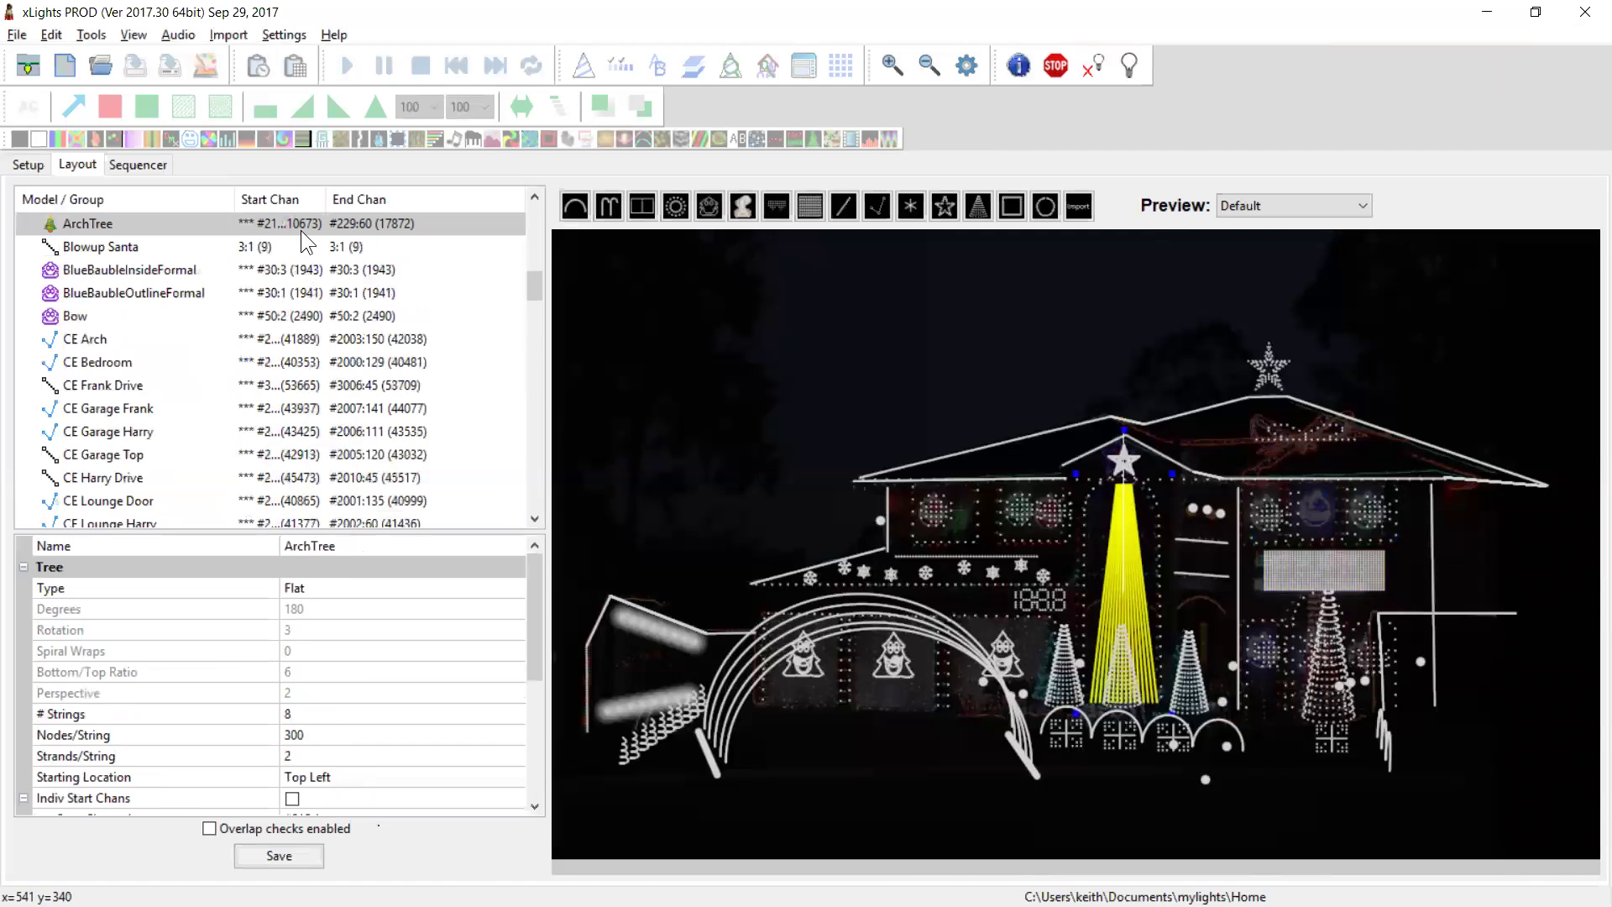
pyautogui.hotkey('alt', 'Tab')
pyautogui.write('0673')
pyautogui.press('Tab')
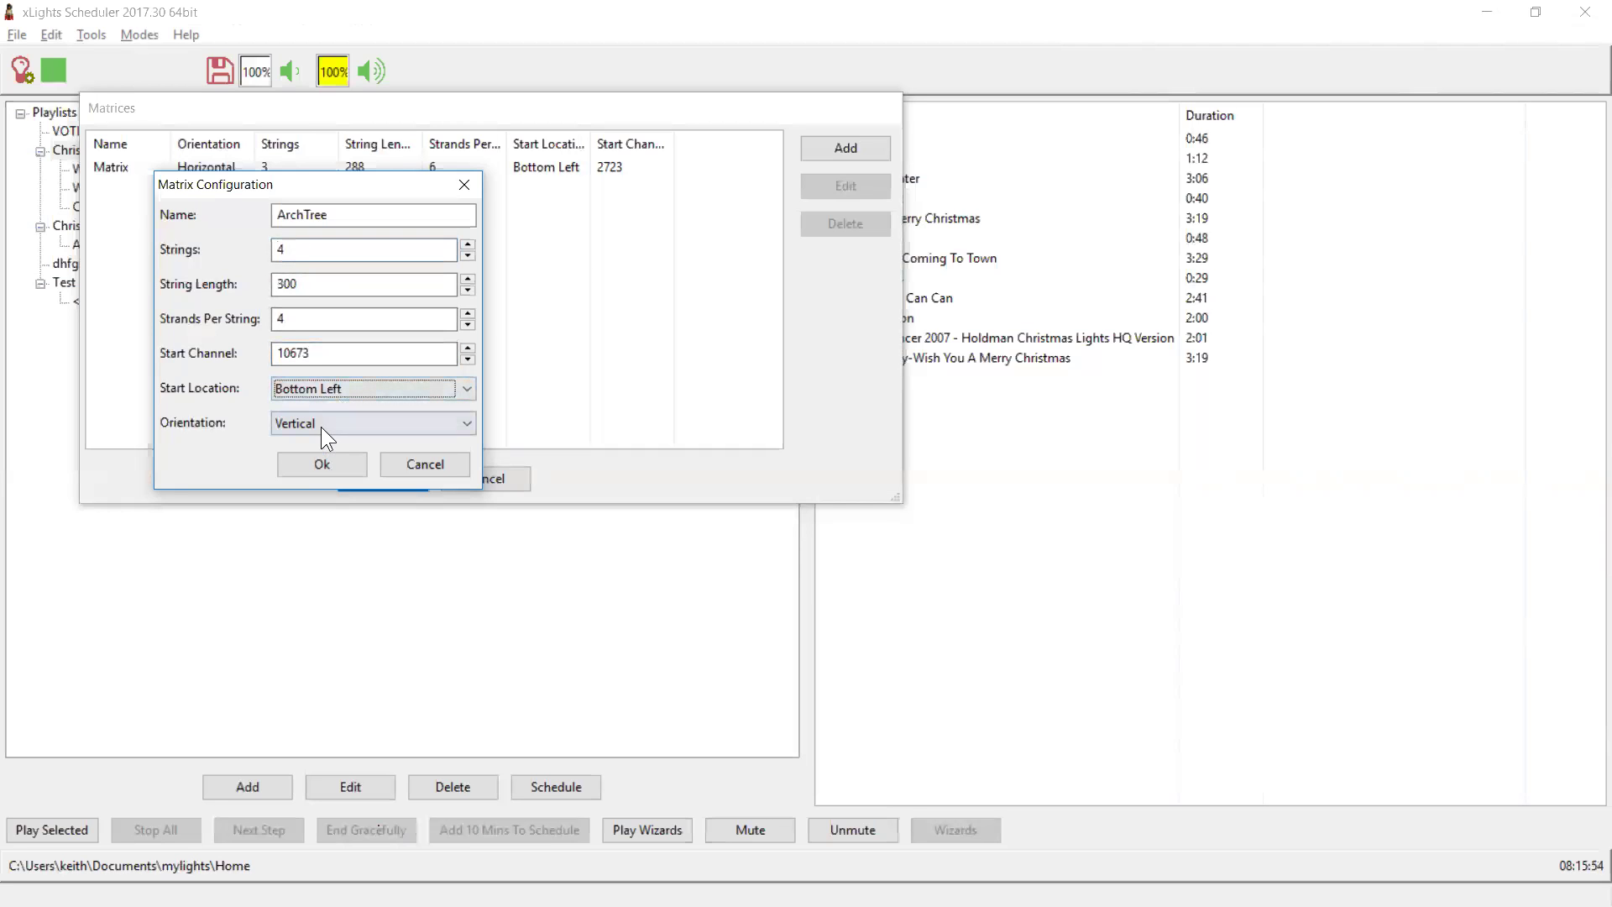
pyautogui.click(324, 470)
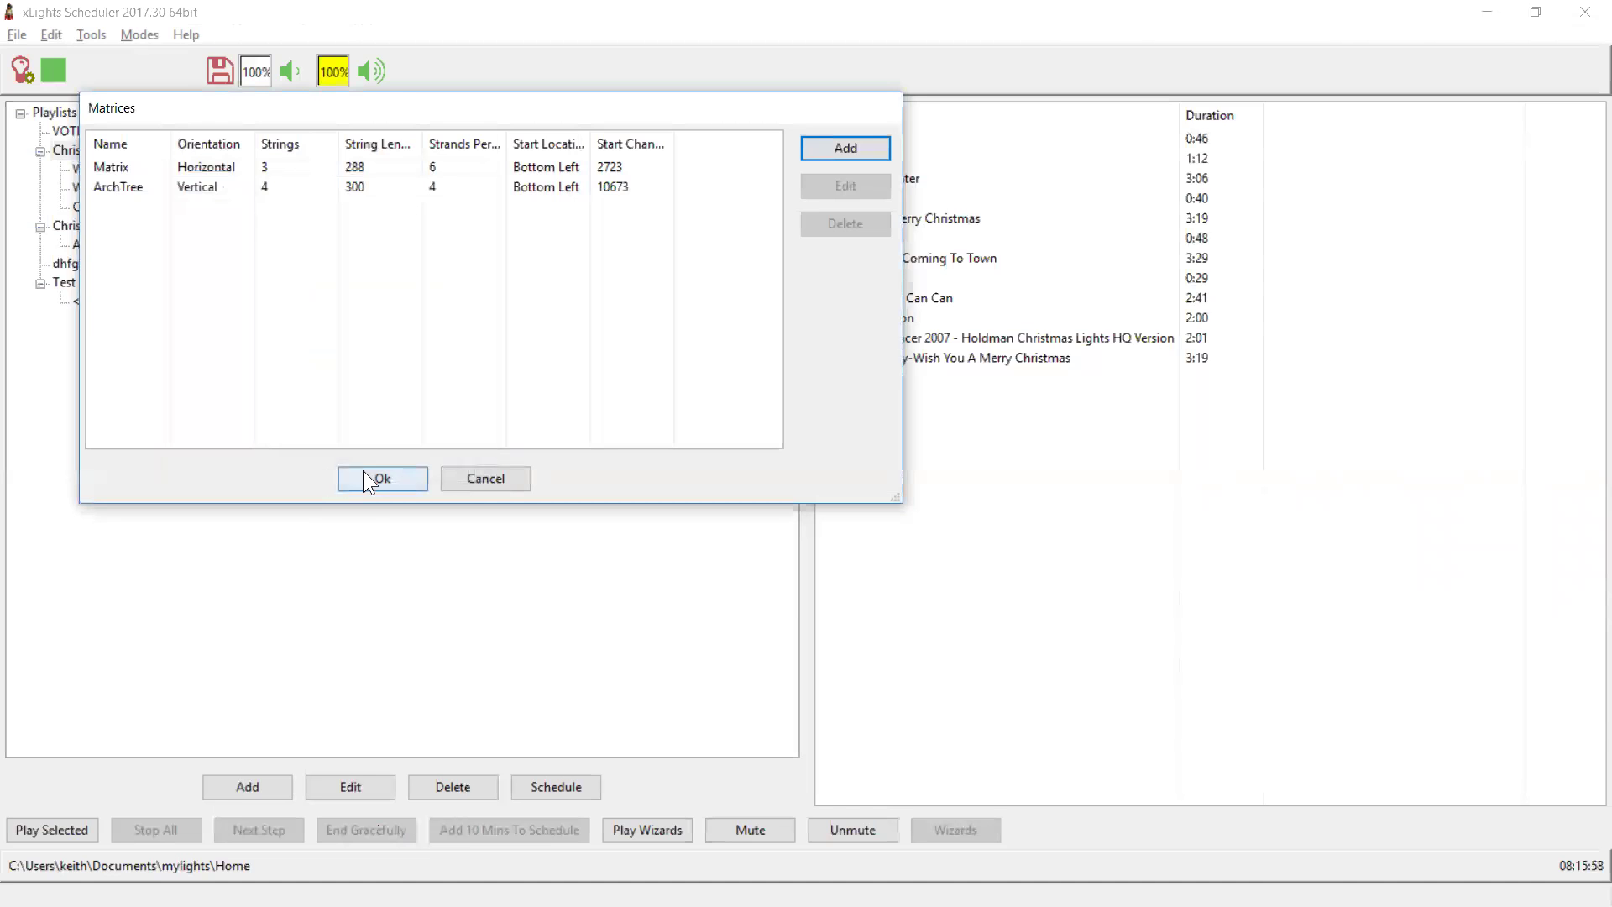
pyautogui.click(364, 475)
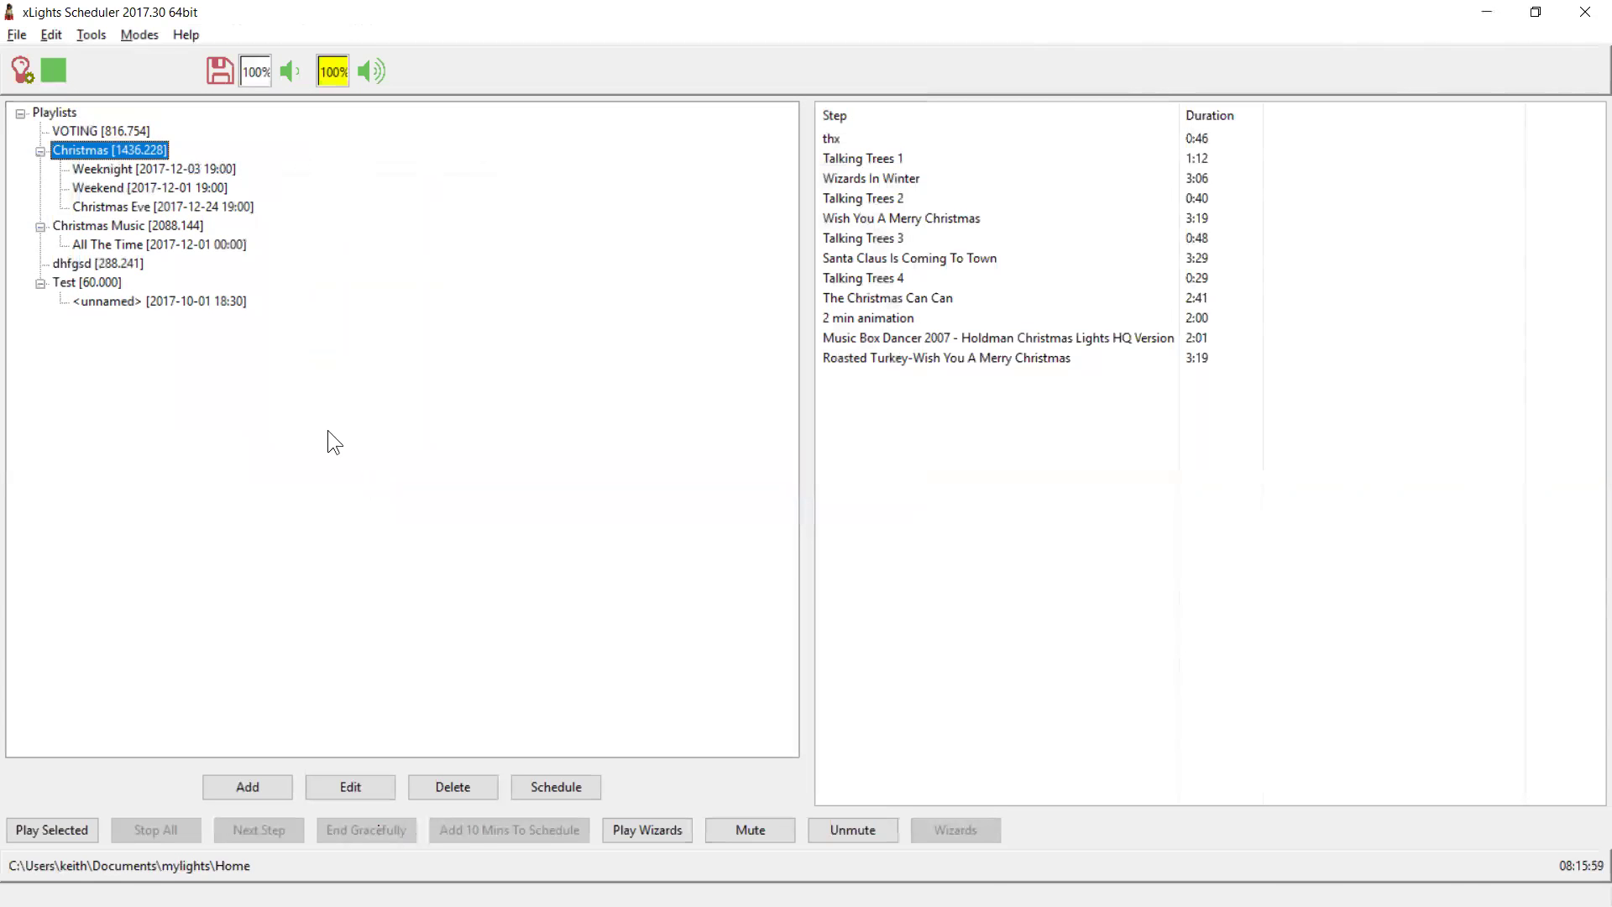
# Reopen the Christmas playlist and assign the Song name text item to the ArchTree matrix.
pyautogui.doubleClick(112, 151)
pyautogui.click(291, 322)
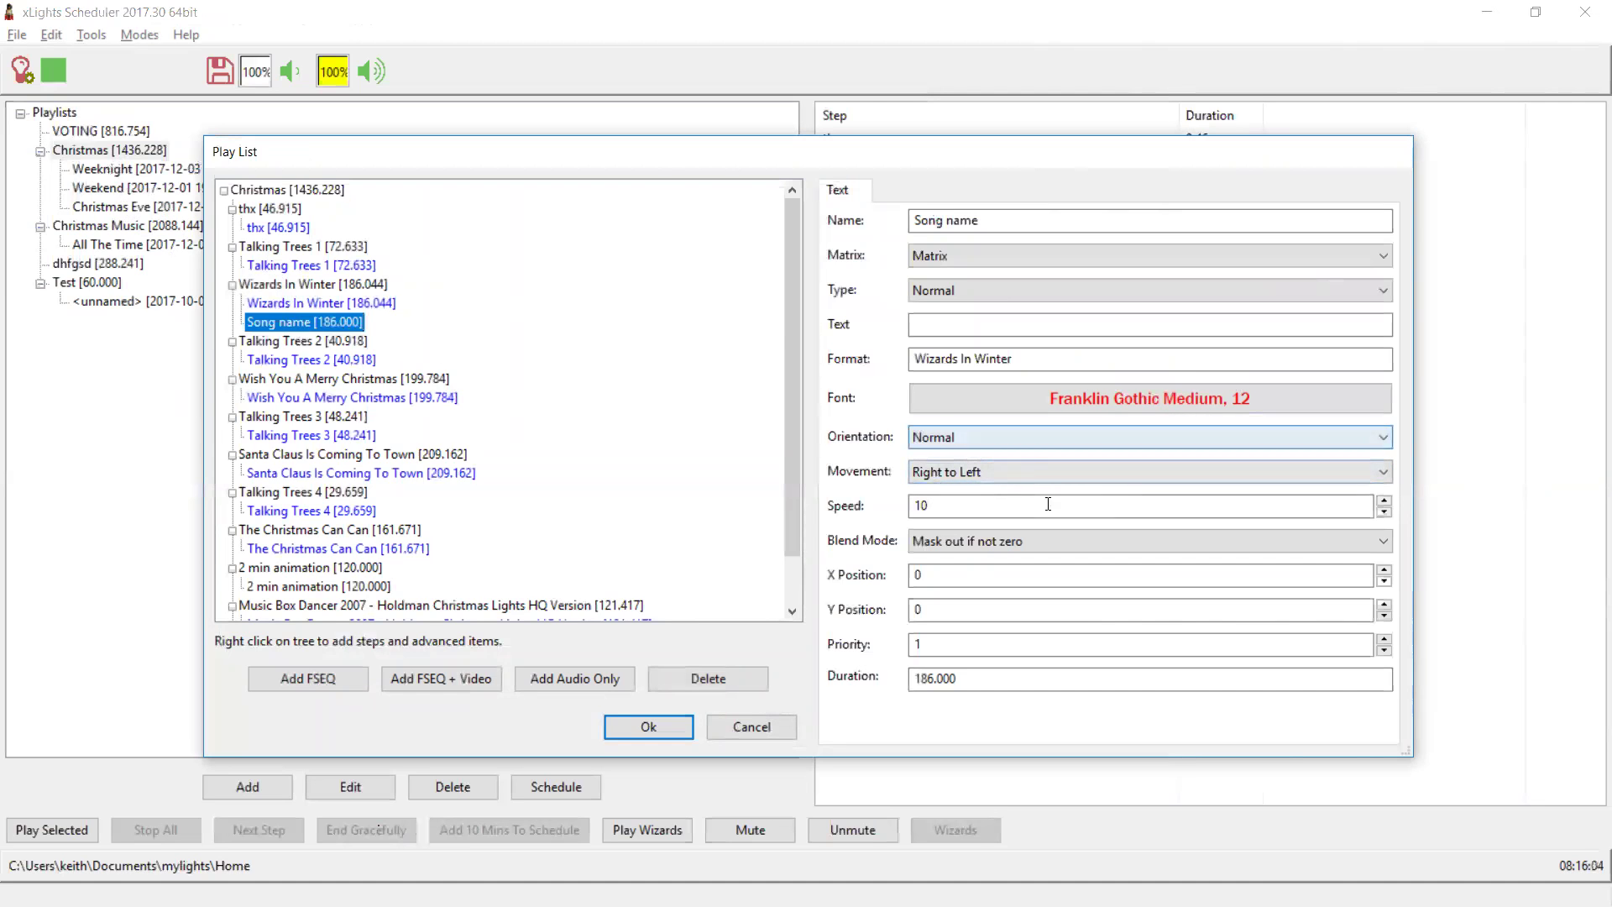
pyautogui.click(971, 262)
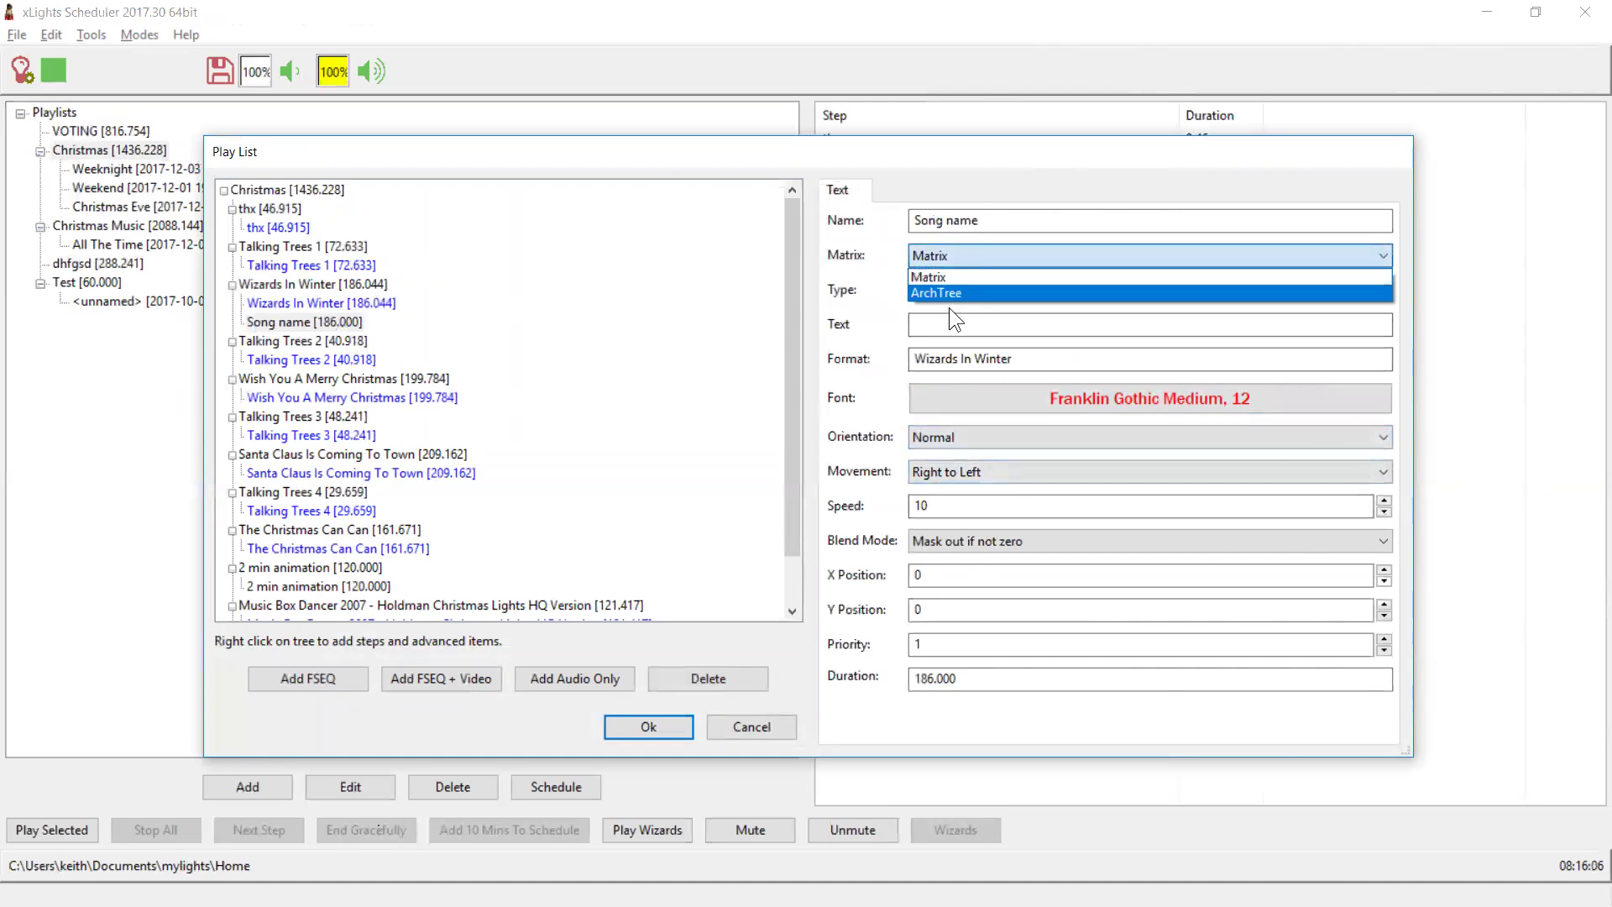
pyautogui.click(950, 287)
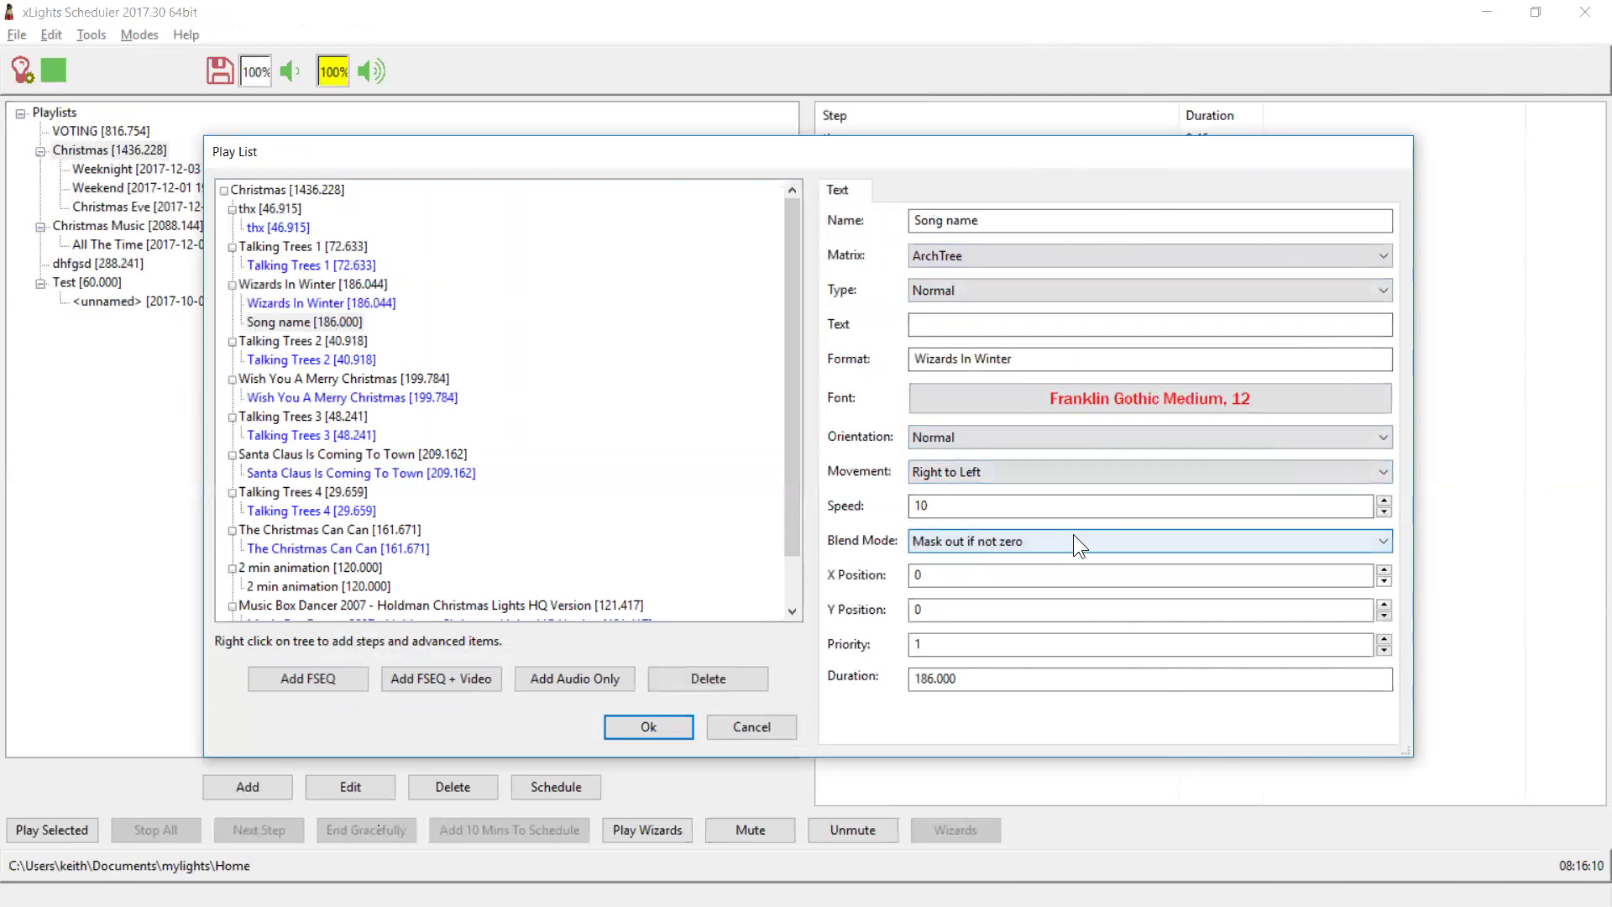
# Set the Song name text's orientation to Vertical Up and save the playlist.
pyautogui.click(1031, 438)
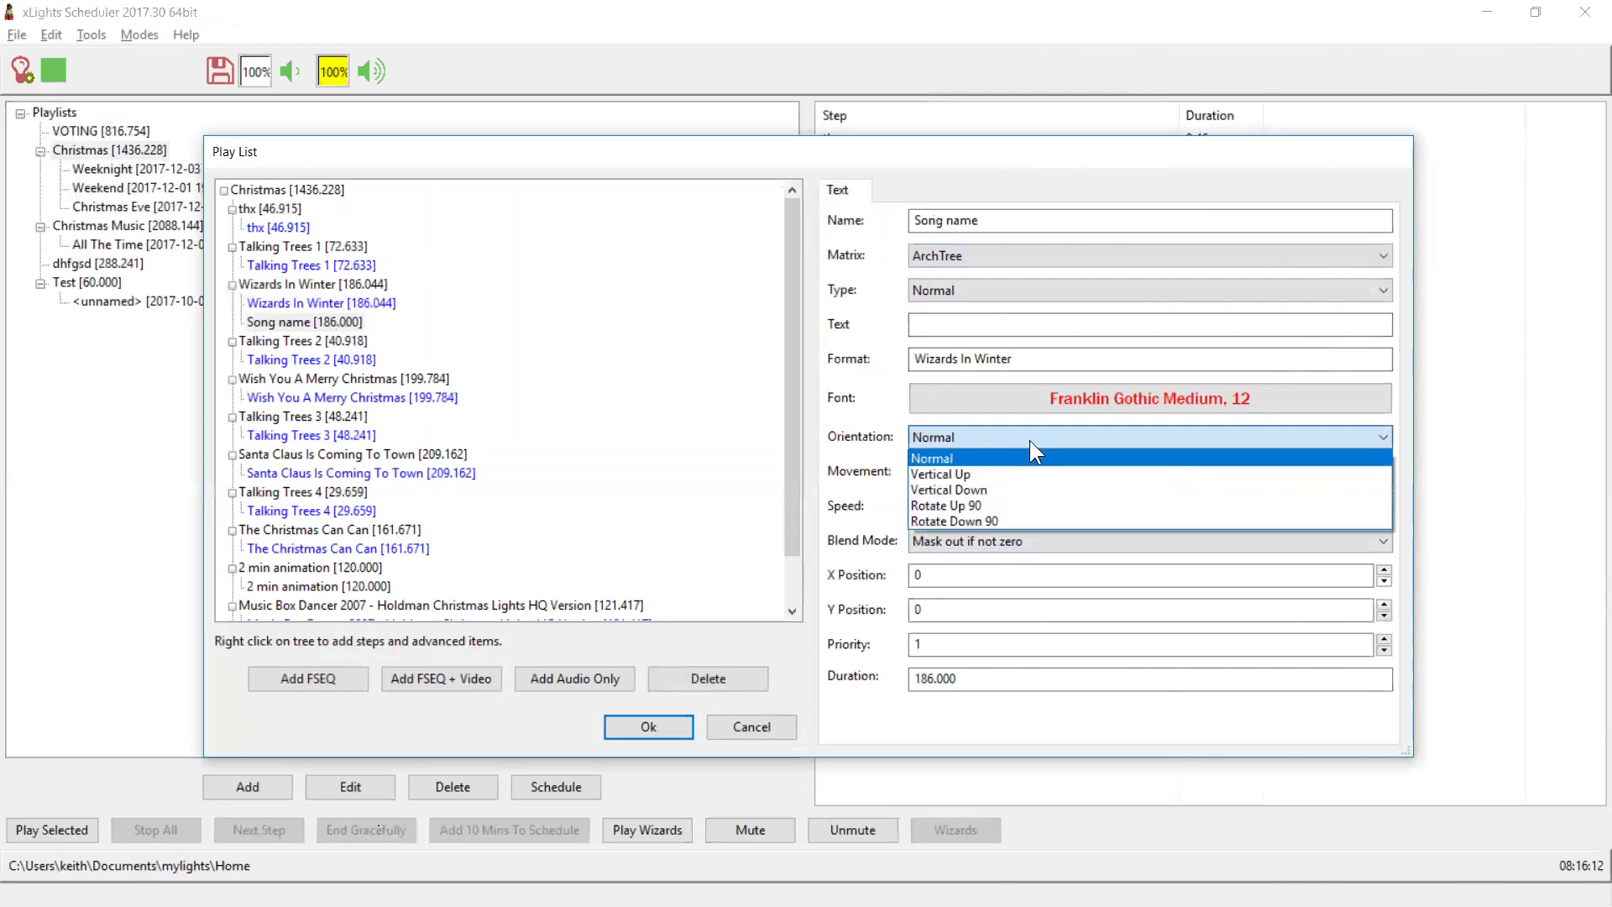
pyautogui.click(990, 473)
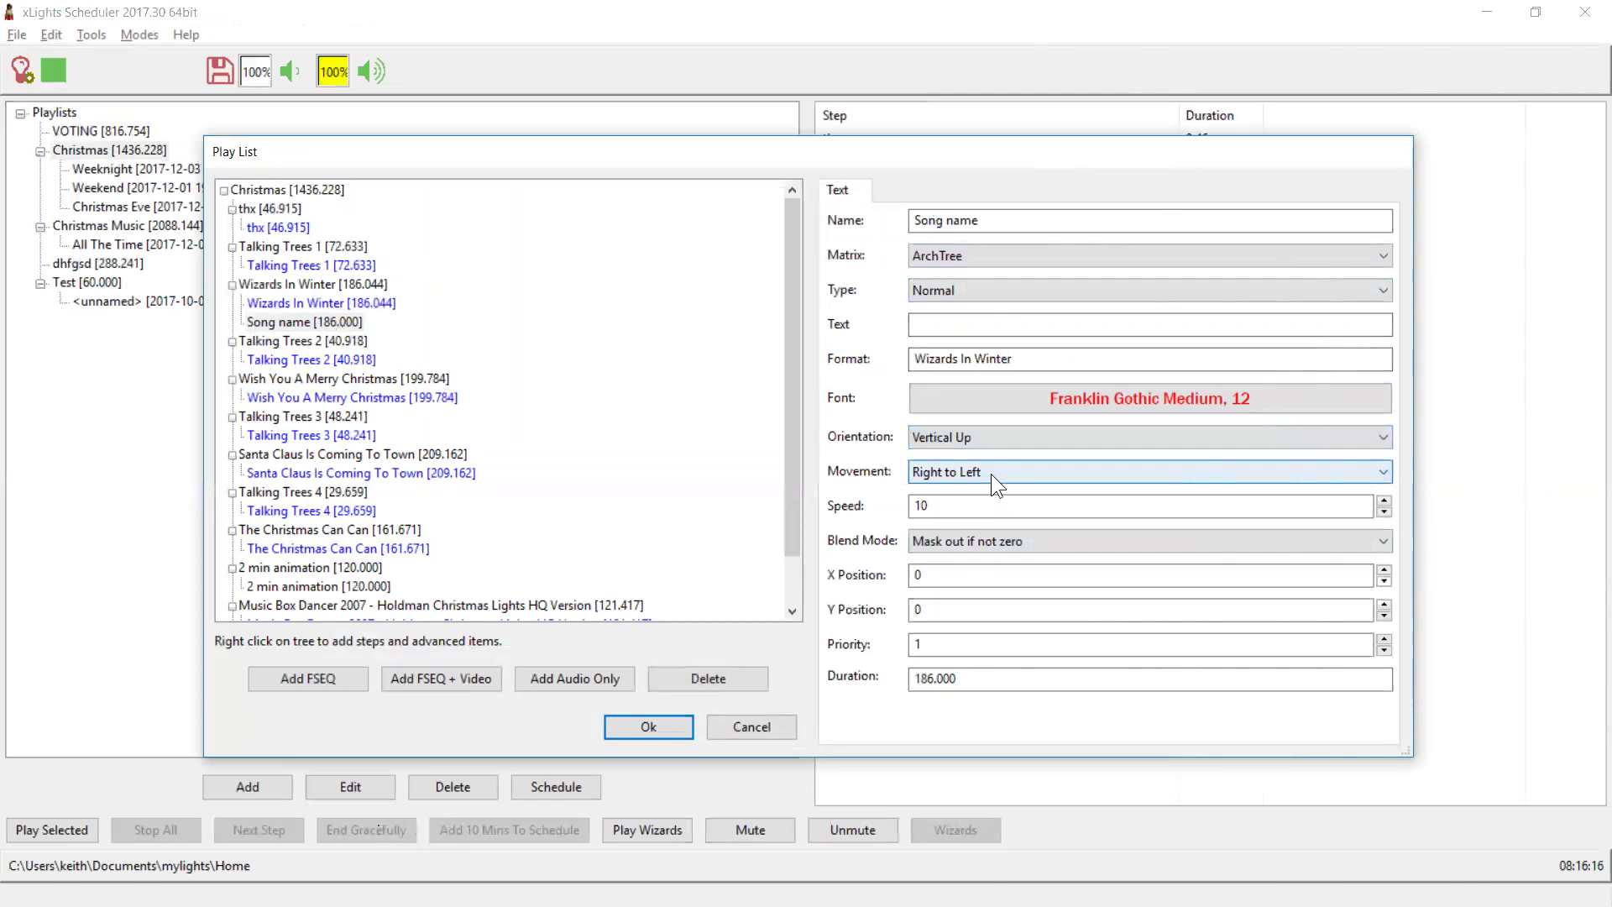
pyautogui.click(665, 722)
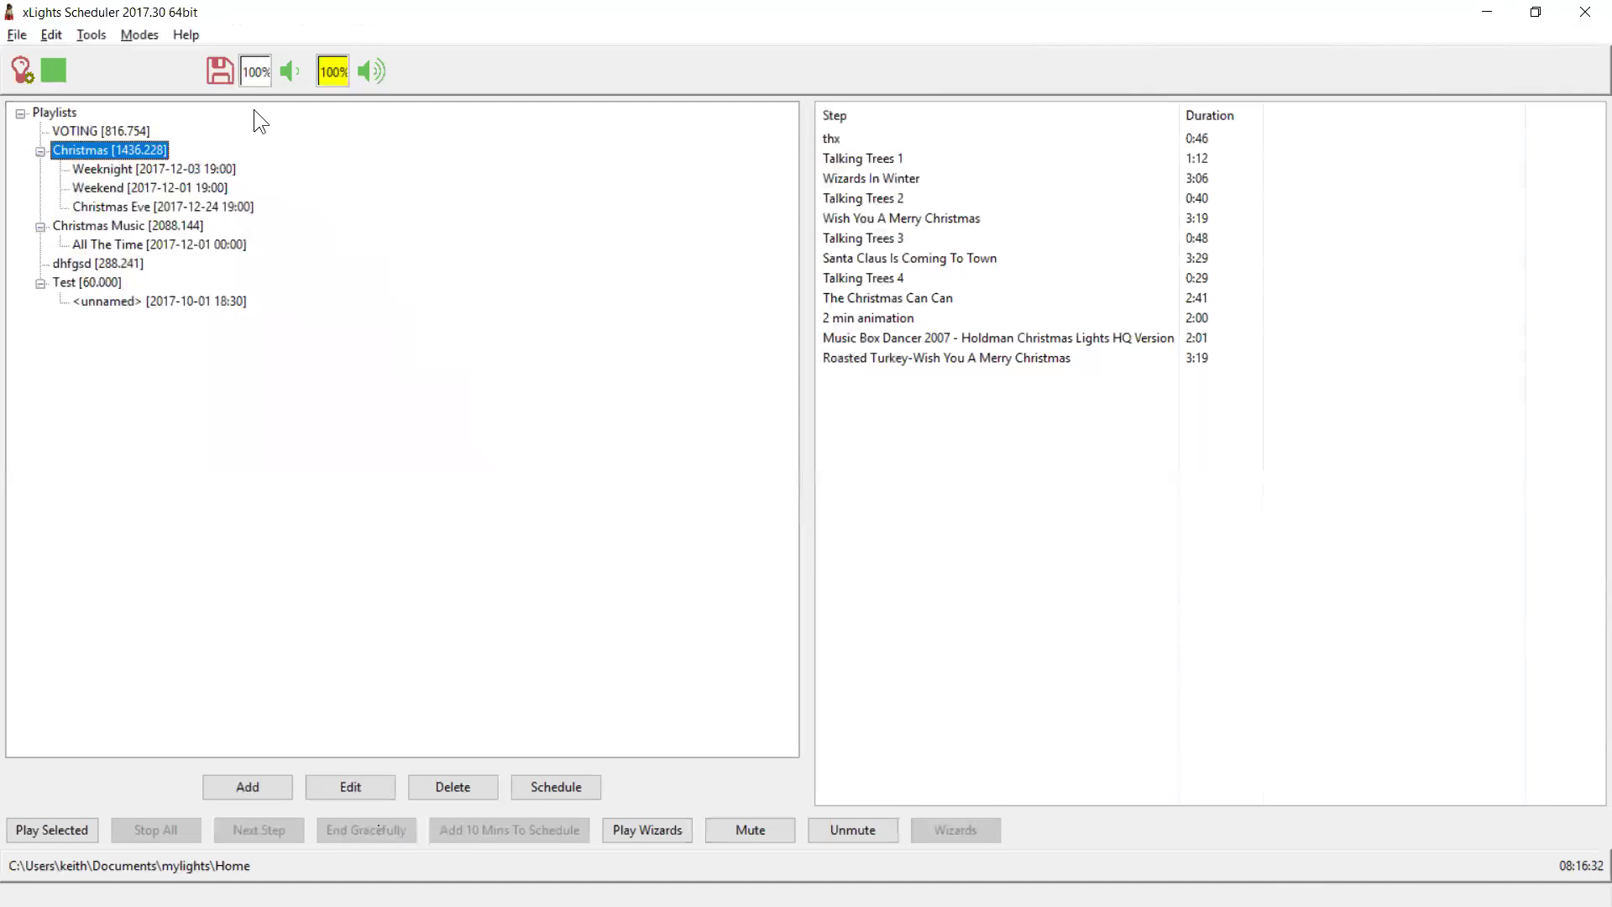
# Save the unsaved schedule changes.
pyautogui.click(222, 73)
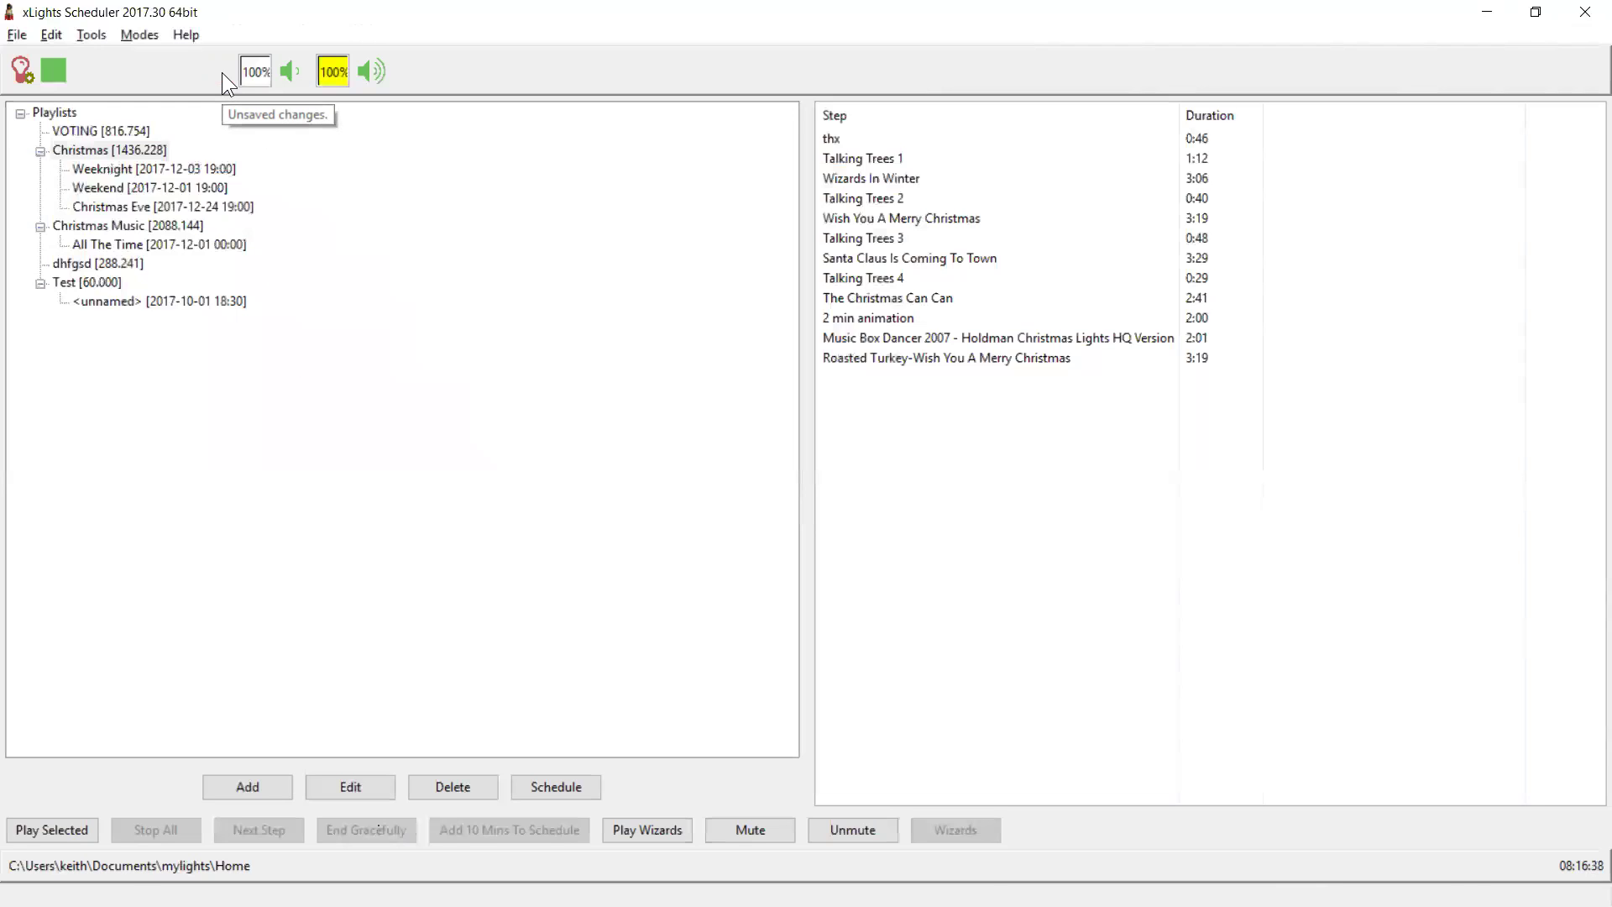
# Switch to File Explorer and locate the xlights.xschedule file in the mylights\Home show folder, leaving its name unedited.
pyautogui.hotkey('alt', 'Tab')
pyautogui.hotkey('alt', 'Tab')
pyautogui.hotkey('alt', 'Tab')
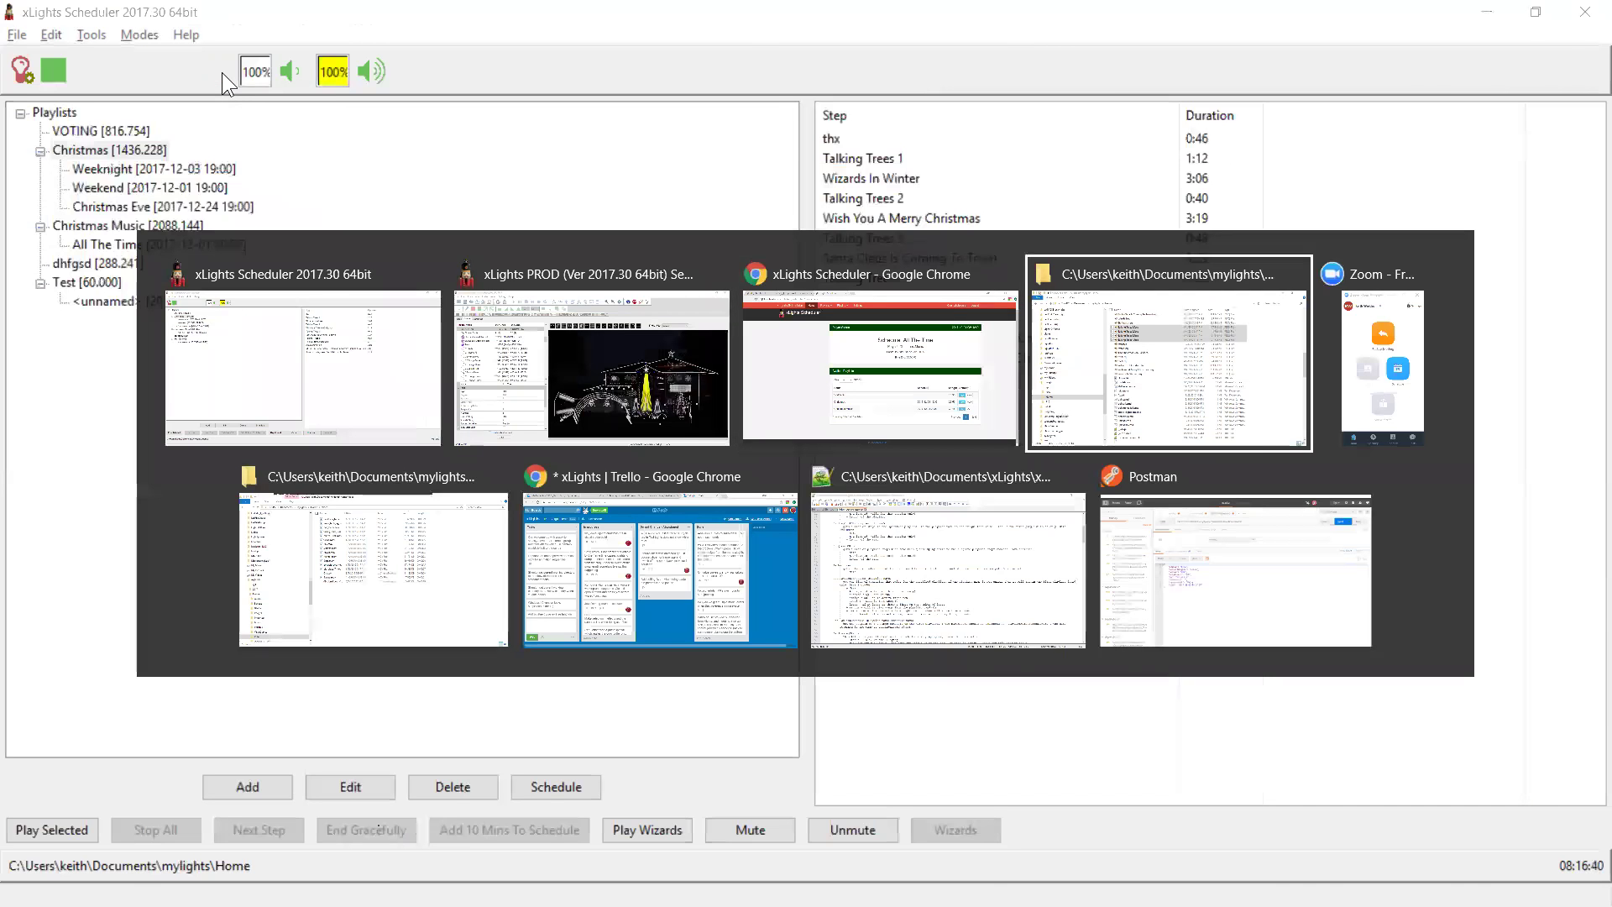
pyautogui.press('Escape')
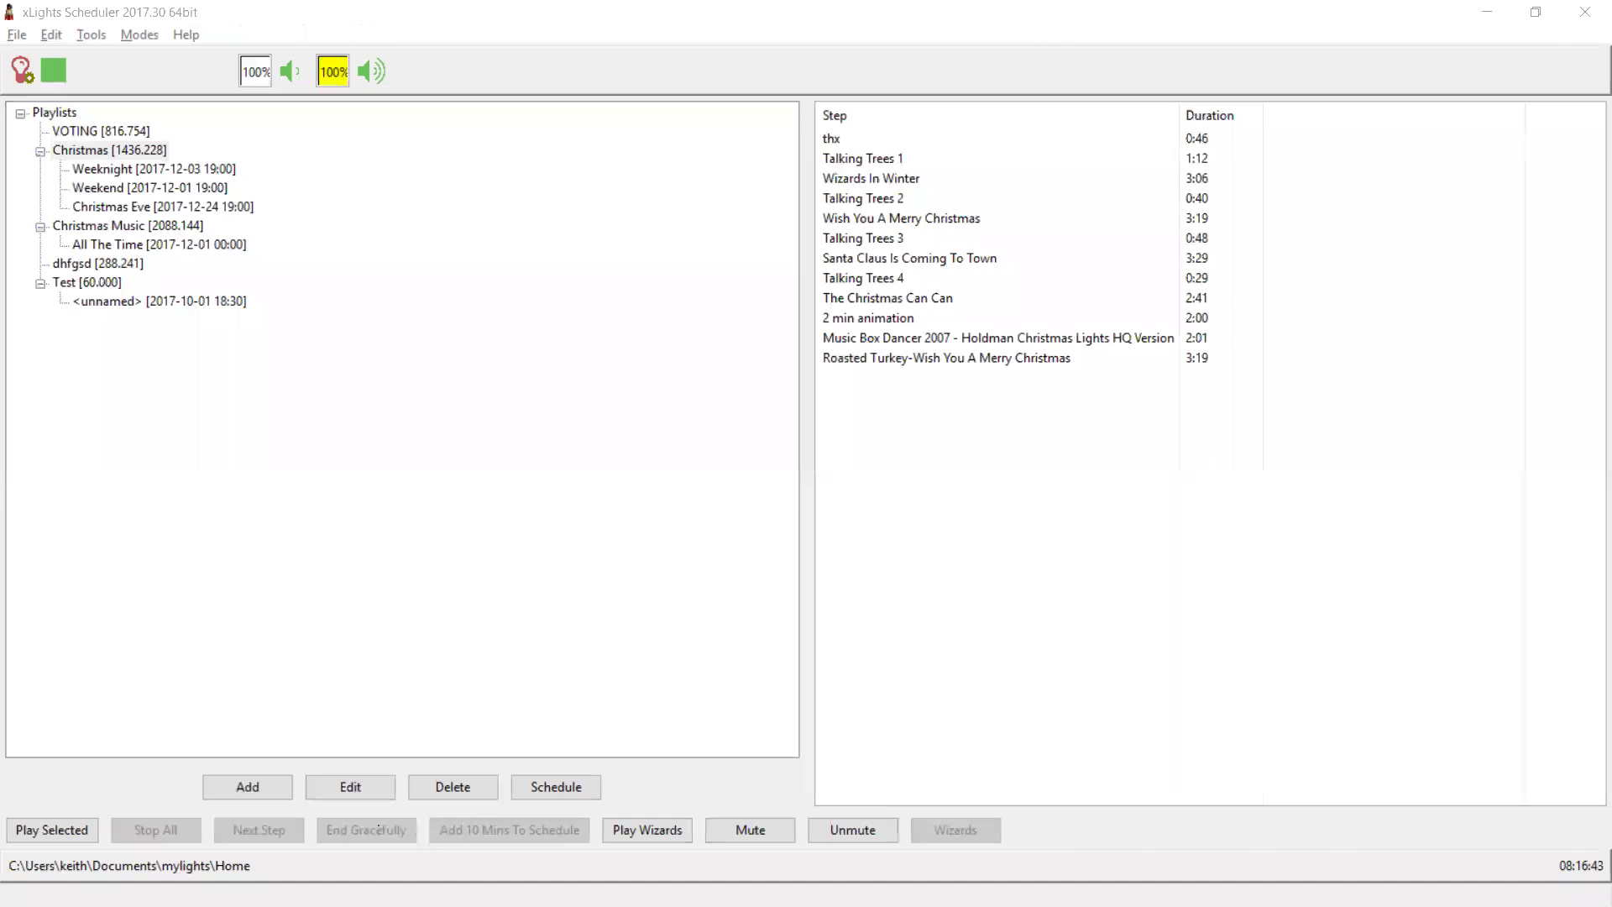
pyautogui.hotkey('alt', 'Tab')
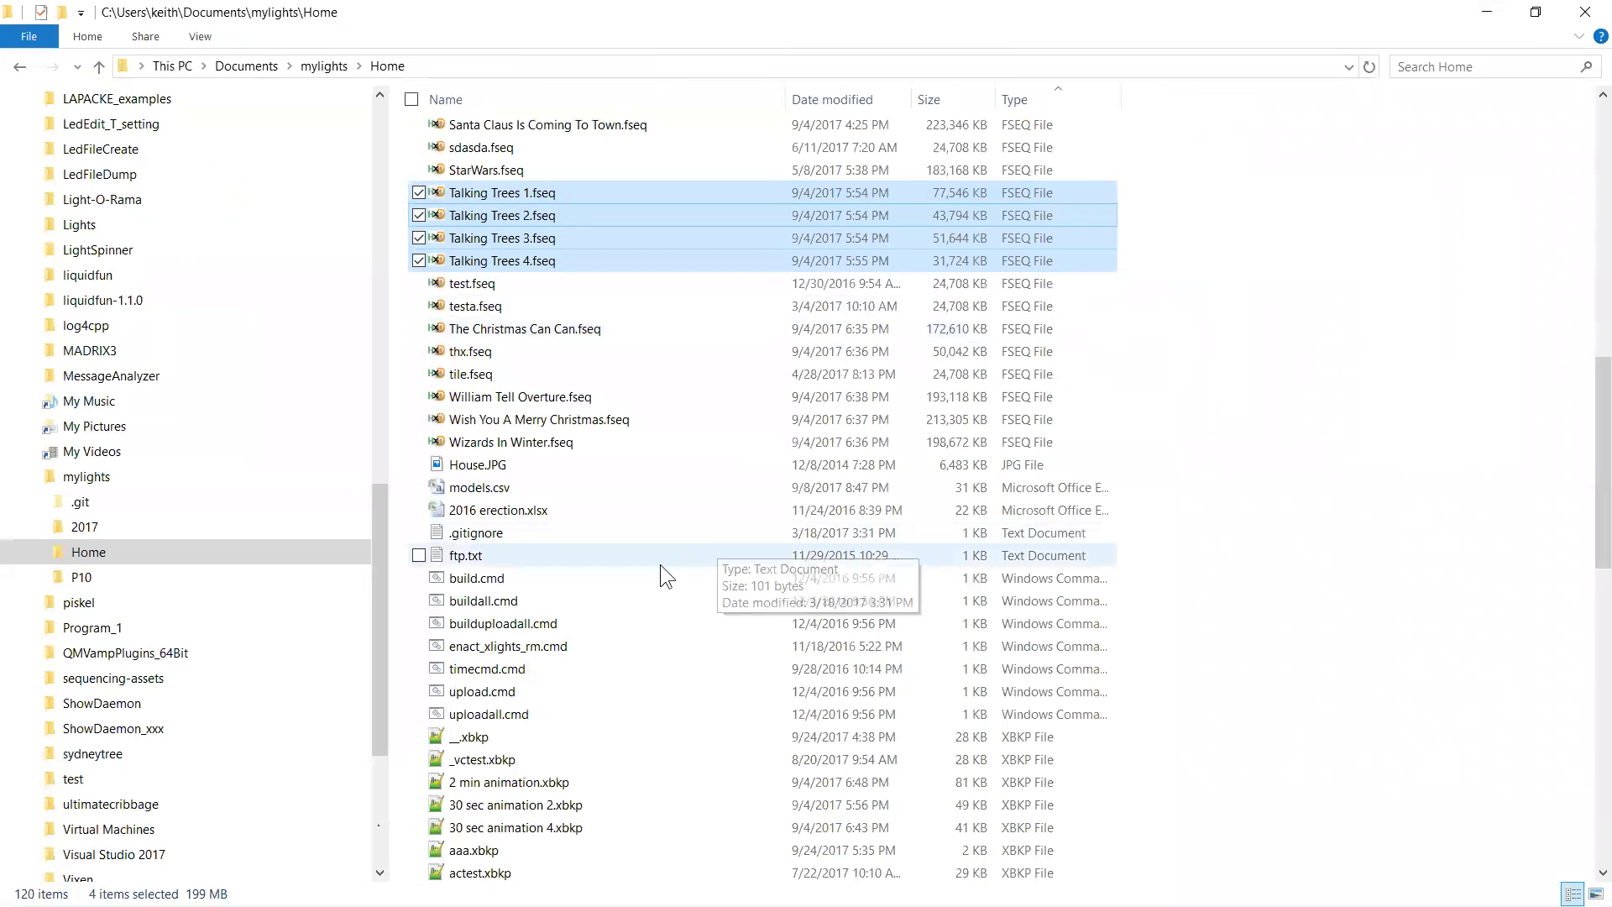
pyautogui.press('End')
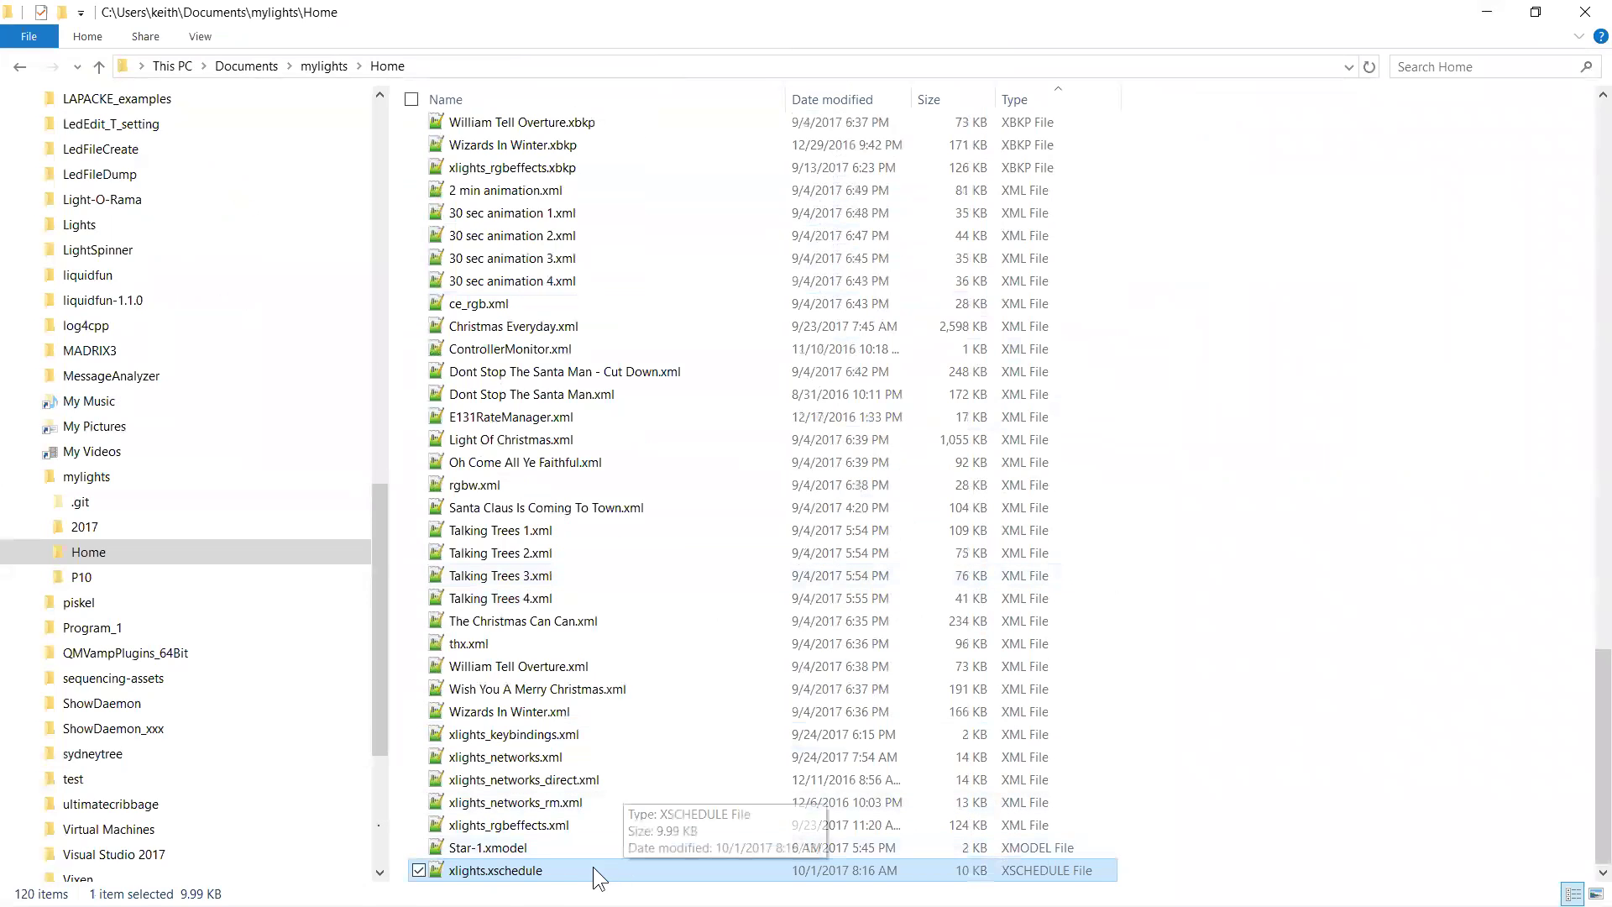
pyautogui.click(470, 871)
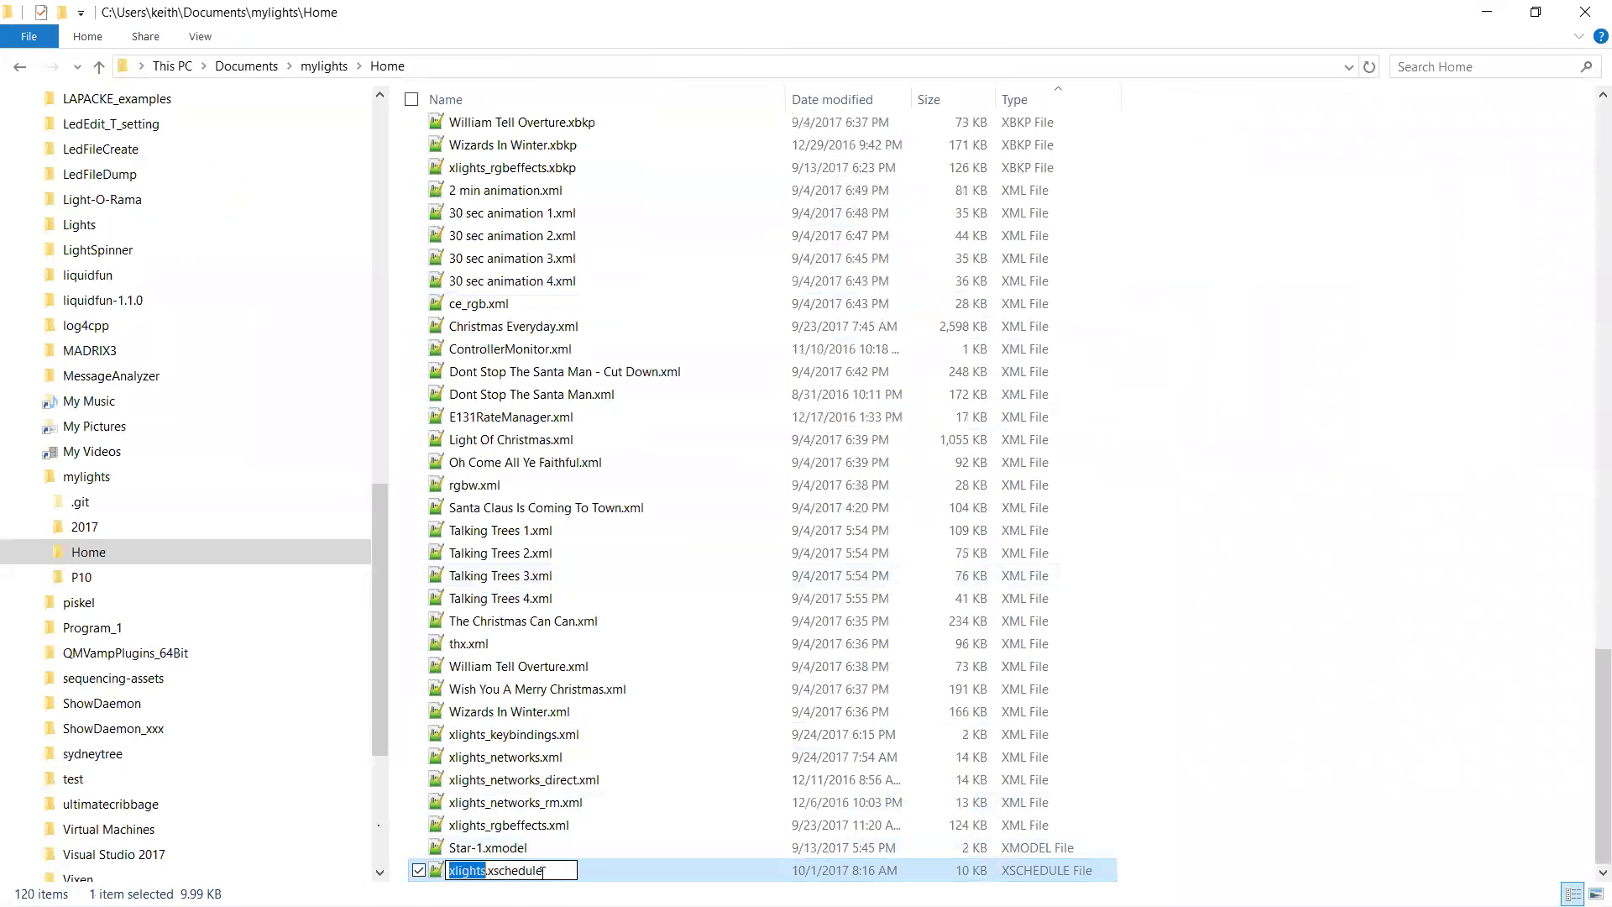
pyautogui.press('Escape')
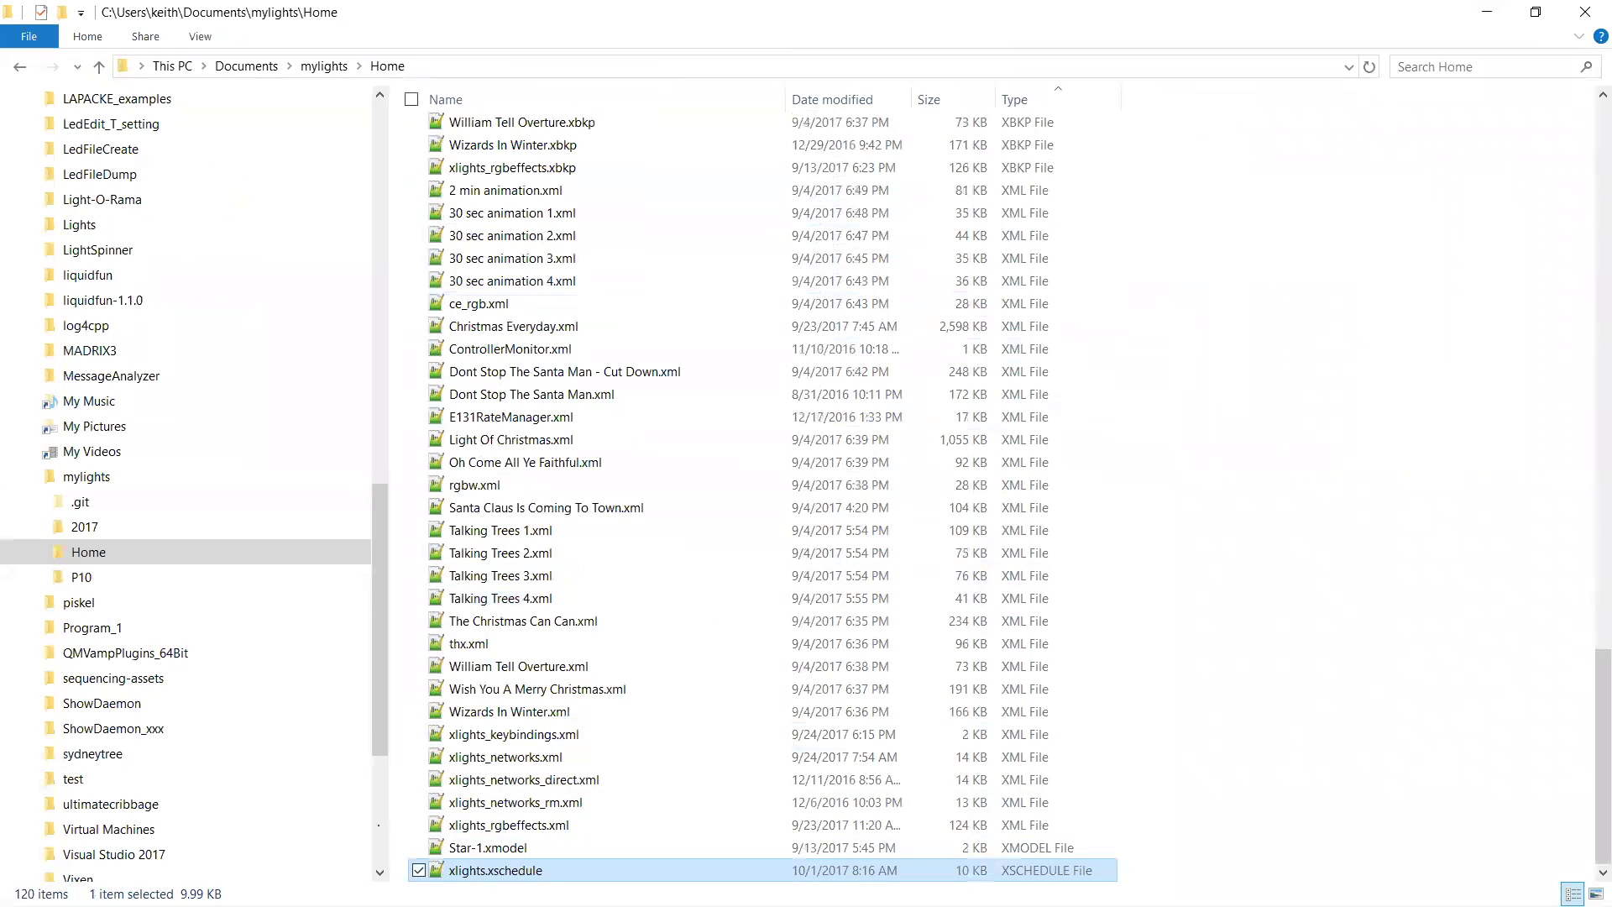